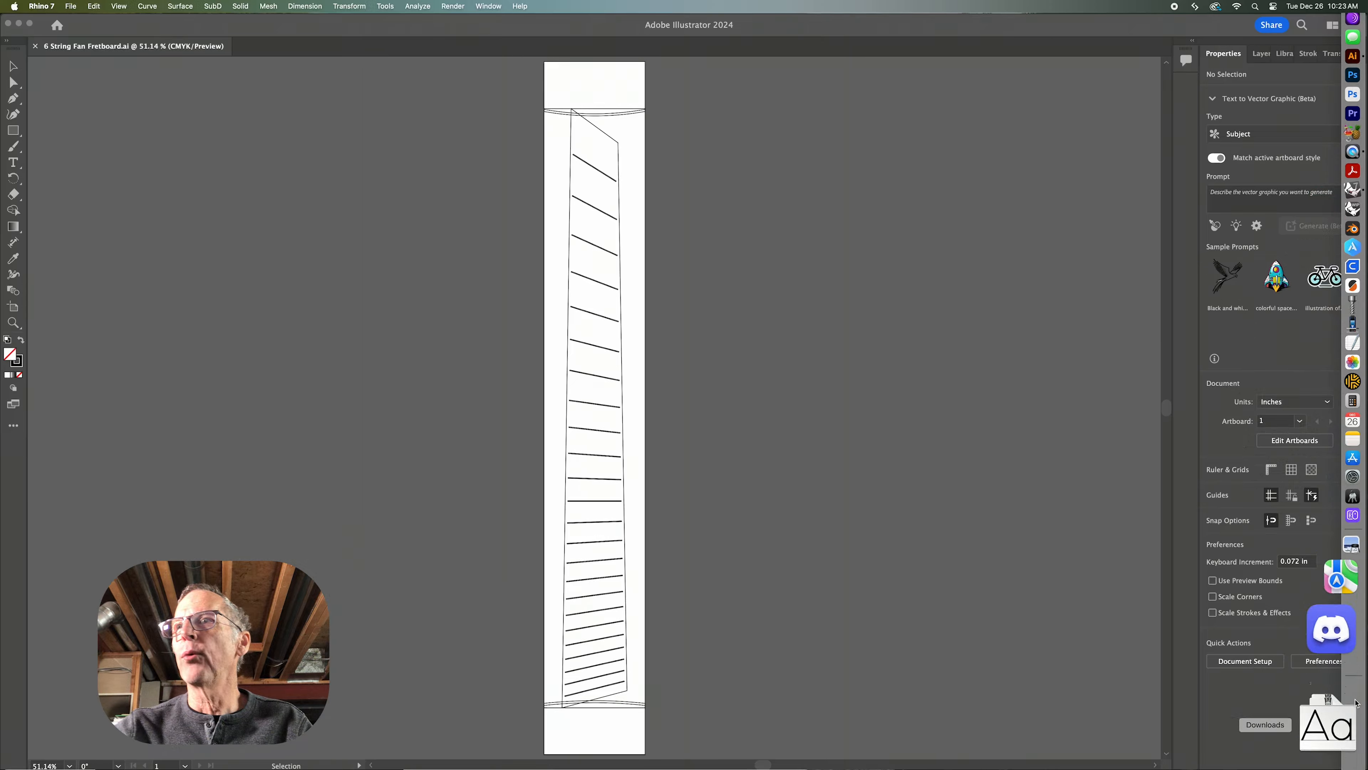
Switch to Rhino and examine the six-string fan fretboard model from several angles
click(1343, 726)
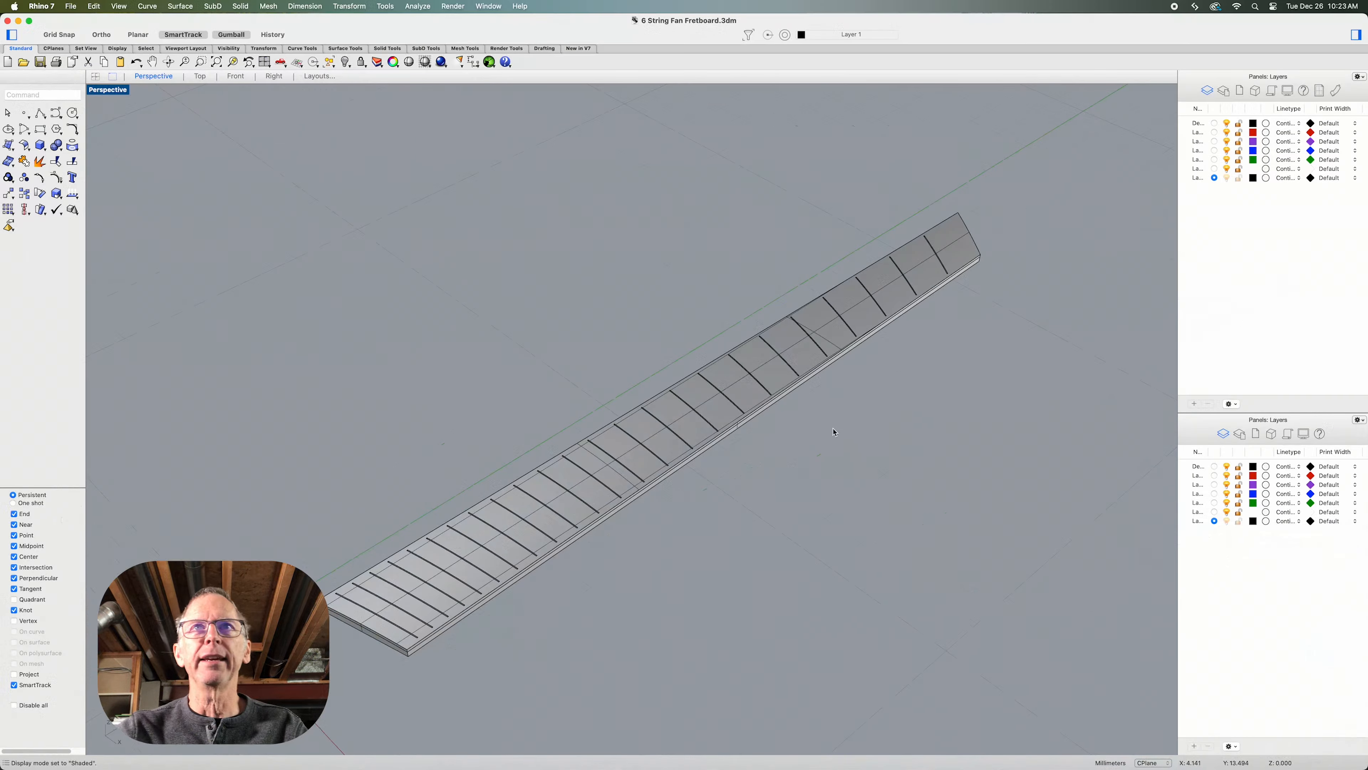
mouse_move(816, 611)
right_down()
mouse_move(849, 590)
mouse_move(846, 571)
mouse_move(766, 599)
mouse_move(699, 581)
mouse_move(834, 599)
mouse_move(819, 610)
mouse_move(892, 492)
mouse_move(874, 516)
mouse_move(861, 502)
mouse_move(920, 452)
mouse_move(858, 510)
mouse_move(913, 480)
mouse_move(849, 428)
mouse_move(907, 454)
mouse_move(921, 481)
right_up()
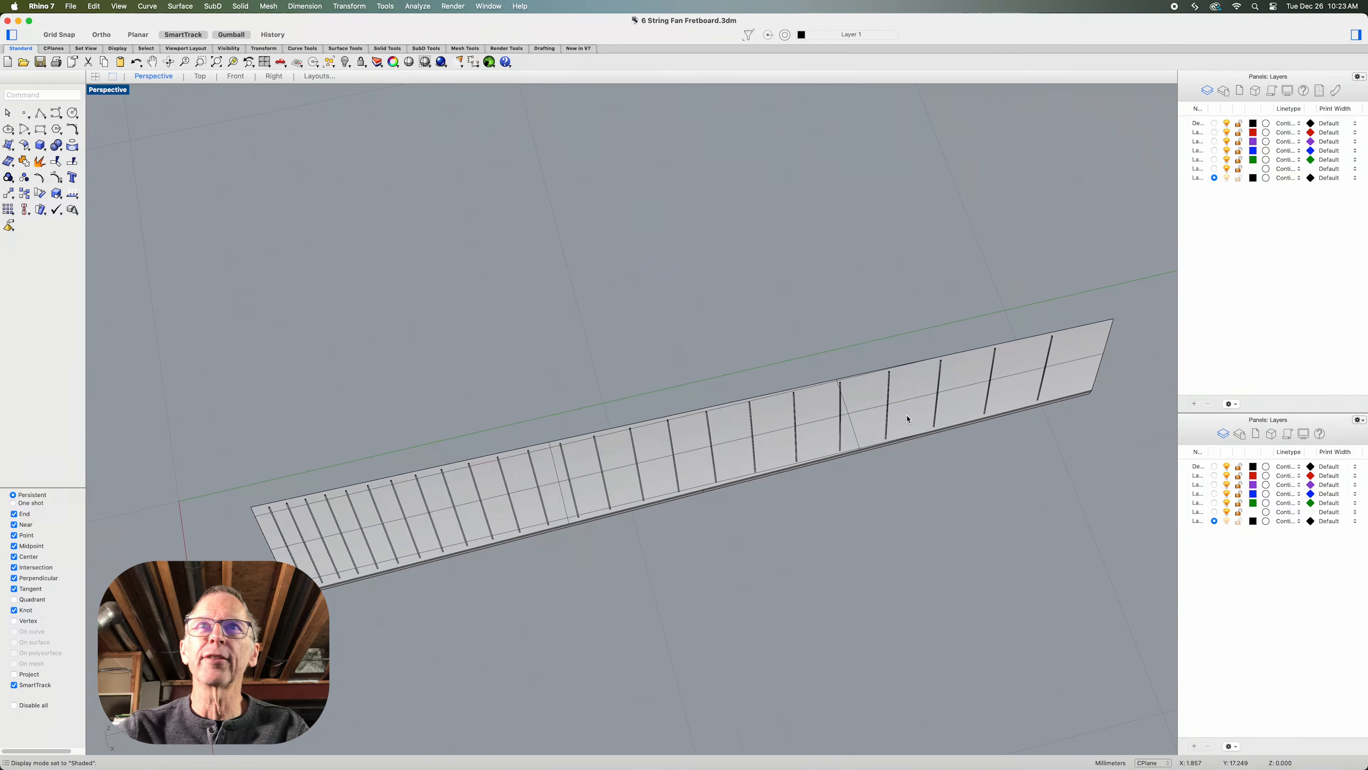
right_drag(474, 562, 512, 550)
mouse_move(650, 560)
right_down()
mouse_move(666, 566)
mouse_move(657, 556)
mouse_move(642, 568)
right_up()
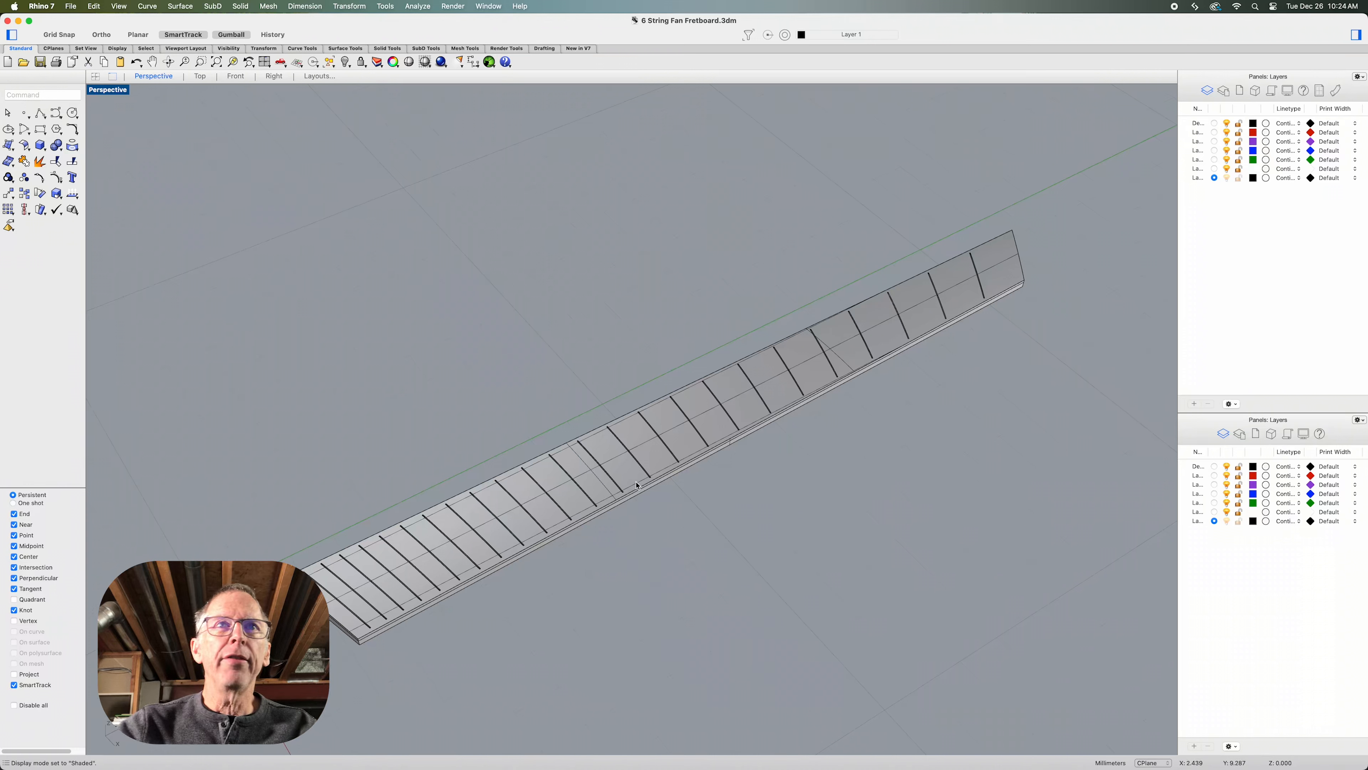
mouse_move(397, 678)
right_down()
mouse_move(403, 653)
mouse_move(397, 672)
right_up()
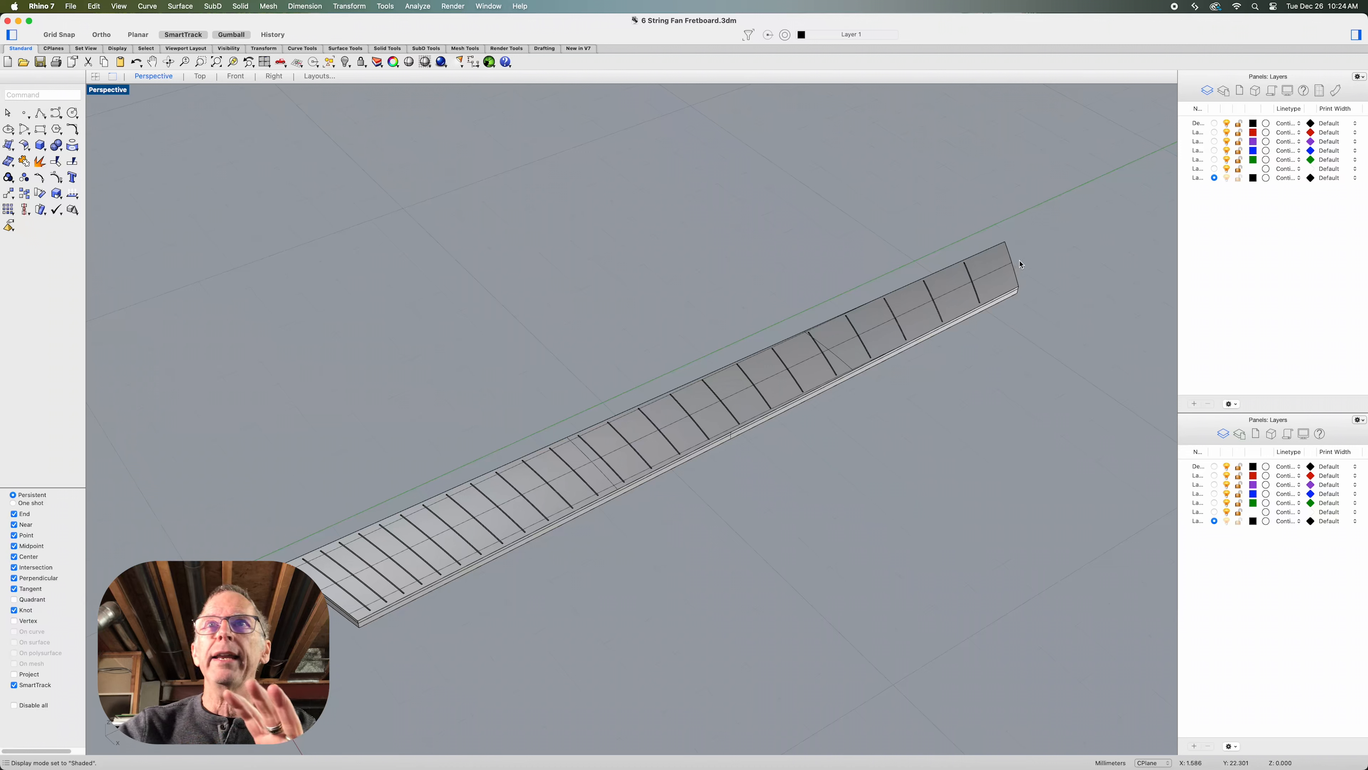
mouse_move(748, 526)
right_down()
mouse_move(716, 537)
mouse_move(671, 494)
mouse_move(752, 519)
right_up()
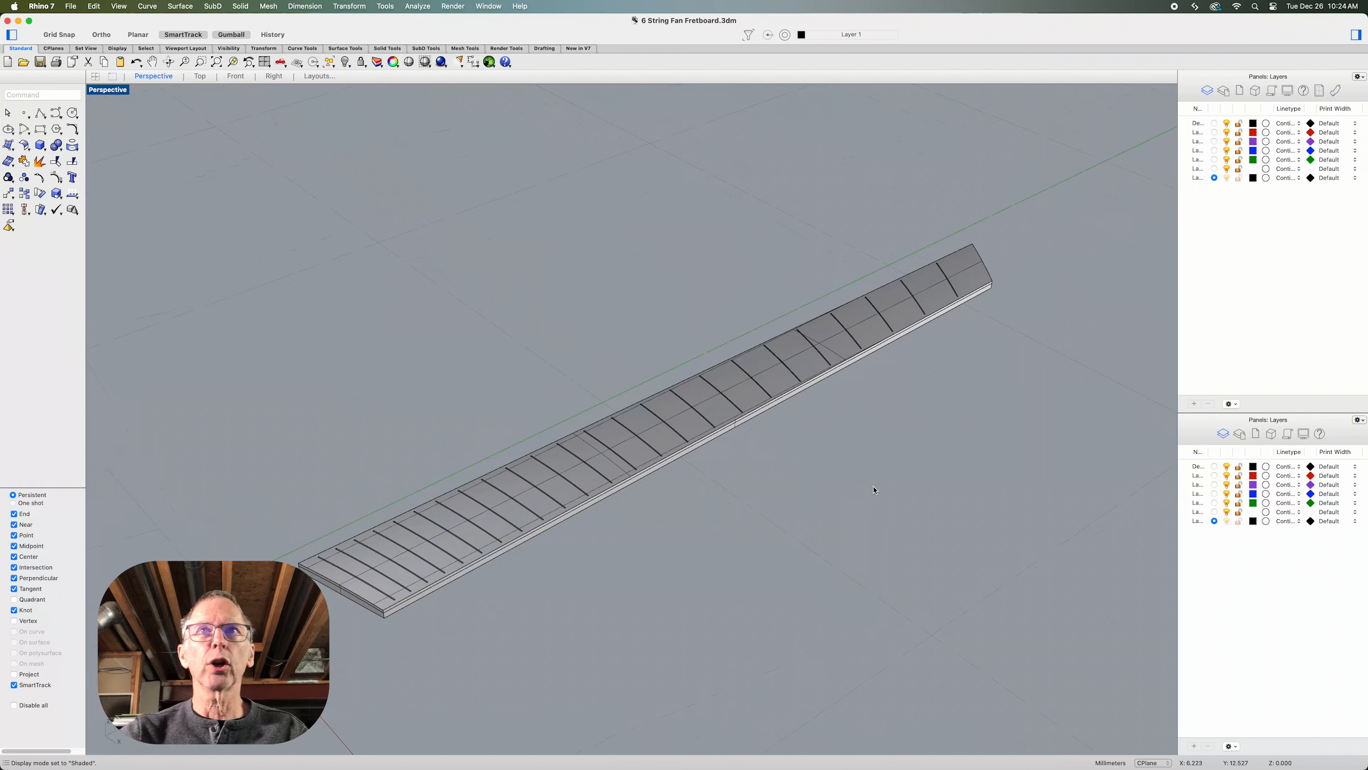
right_drag(875, 489, 870, 482)
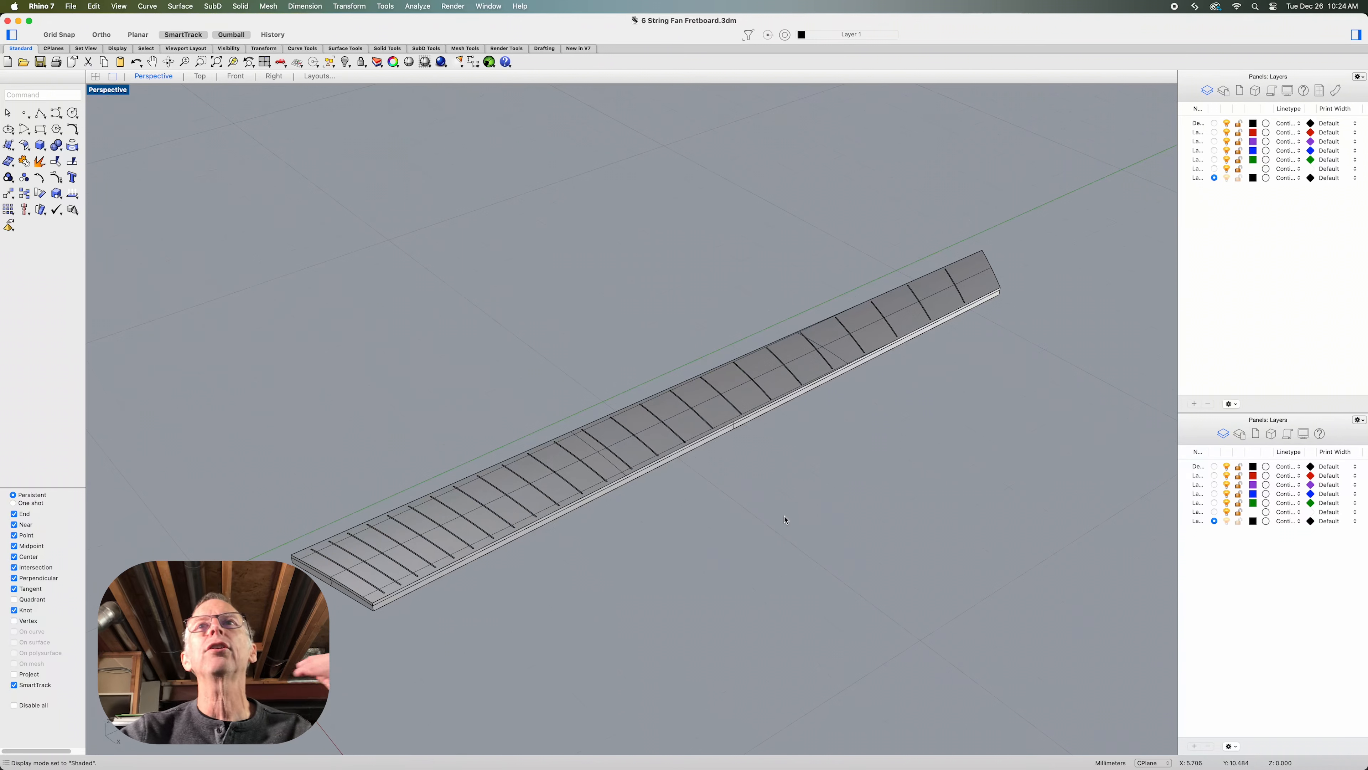
right_drag(786, 521, 797, 509)
Switch to Adobe Illustrator and view the flat outline drawing of the fan fretboard
mouse_move(1365, 262)
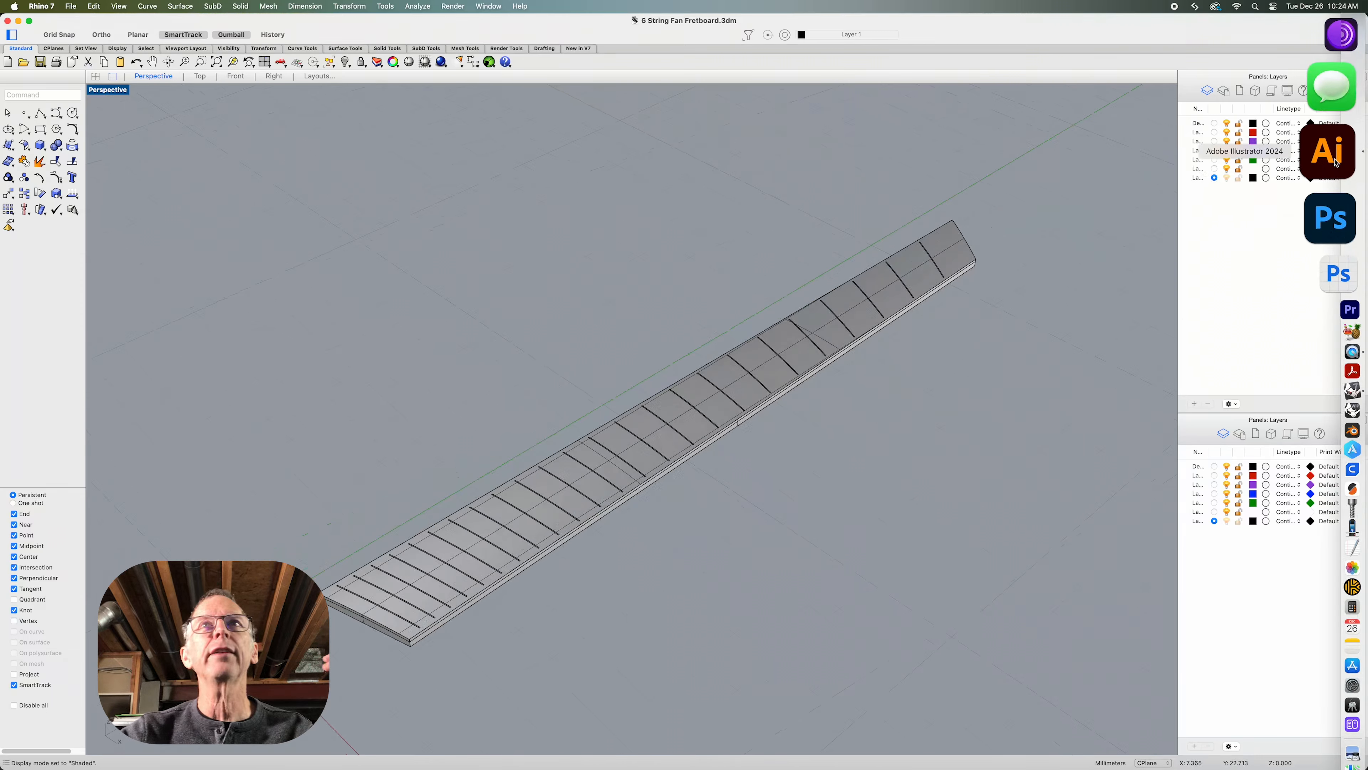
click(1355, 143)
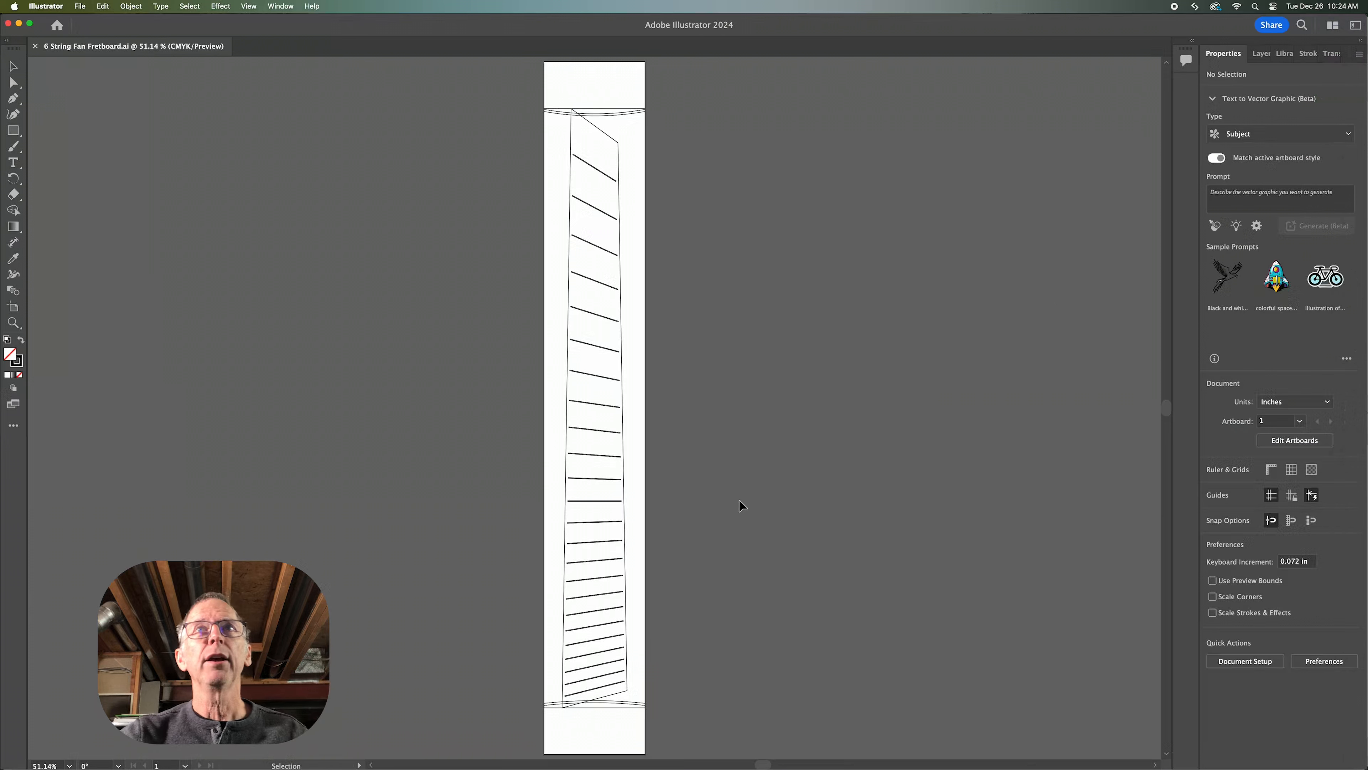
right_click(731, 479)
click(745, 405)
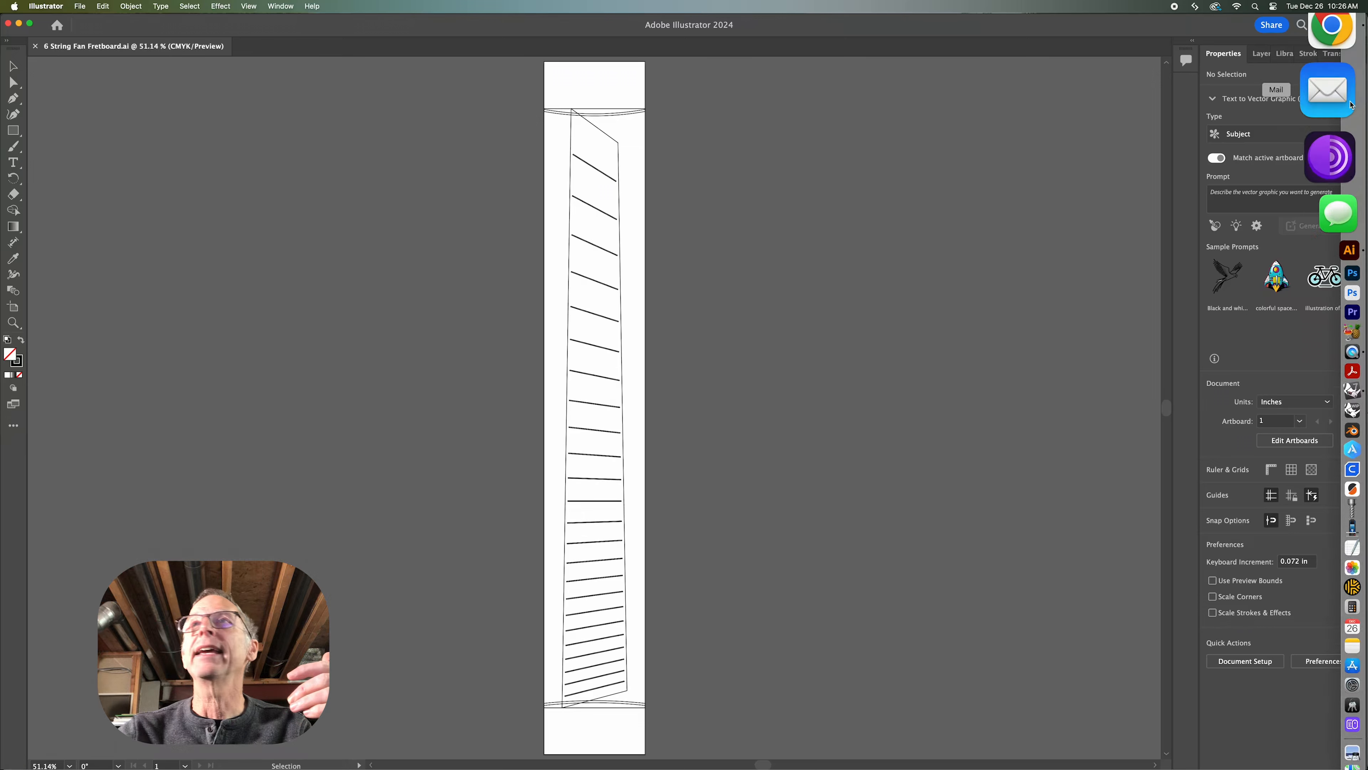
Switch to FretFind2D in Chrome and preview the fretboard with the bounding box and with frets extended to the edge
click(1332, 81)
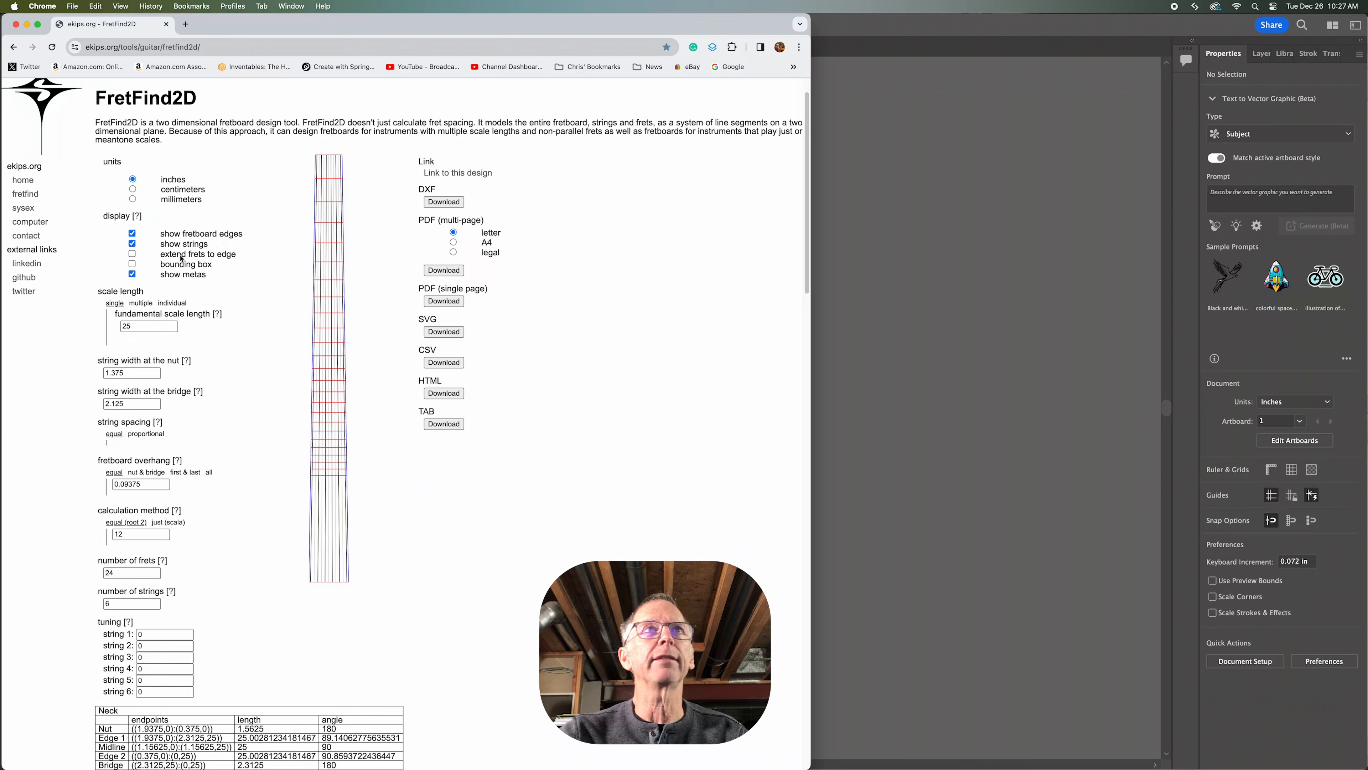
click(132, 264)
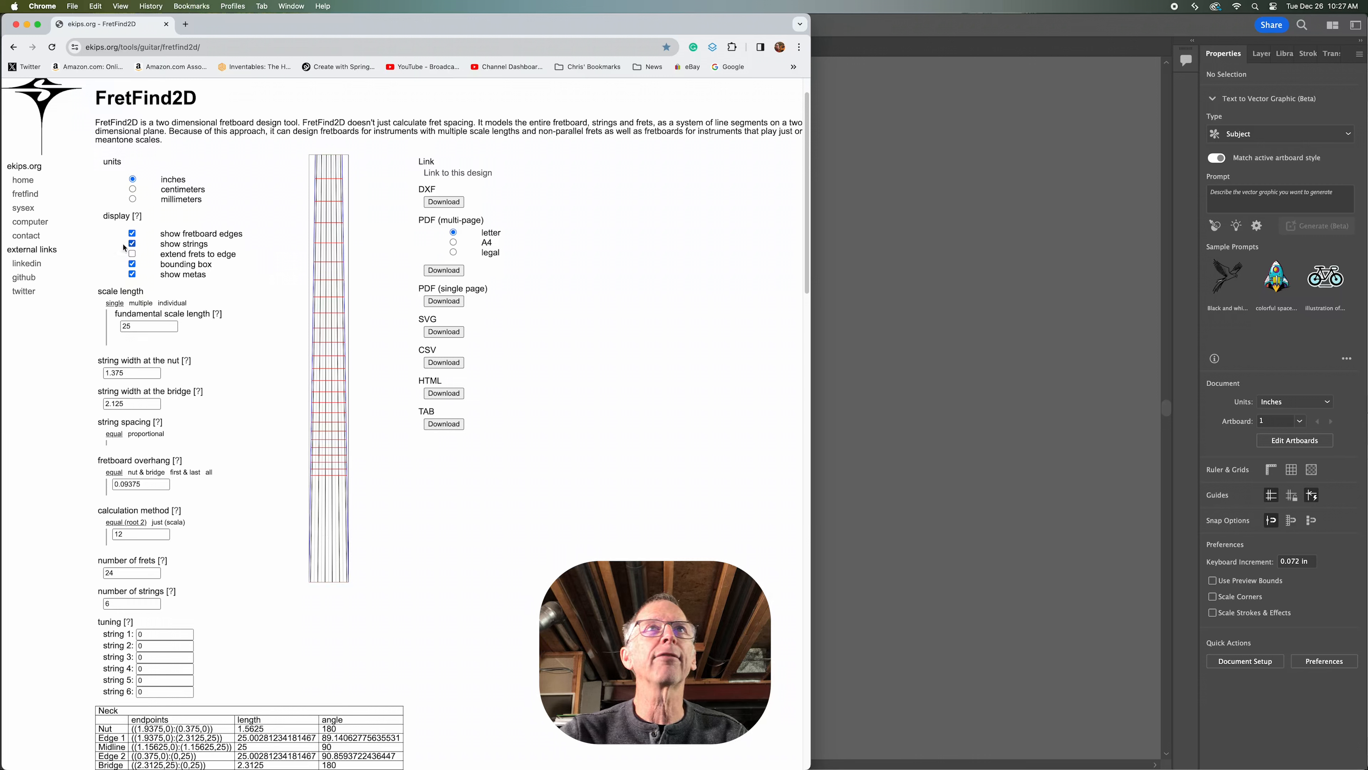
click(132, 253)
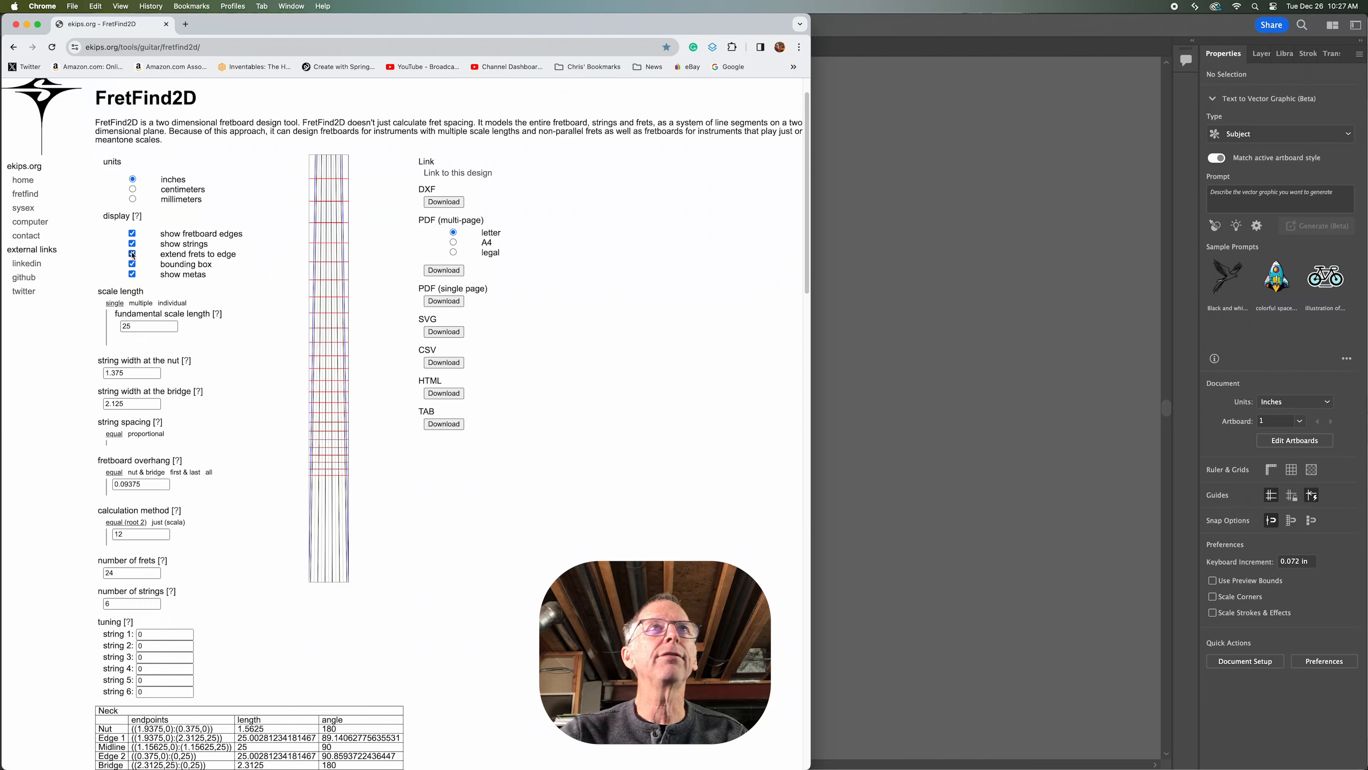
click(132, 254)
click(132, 264)
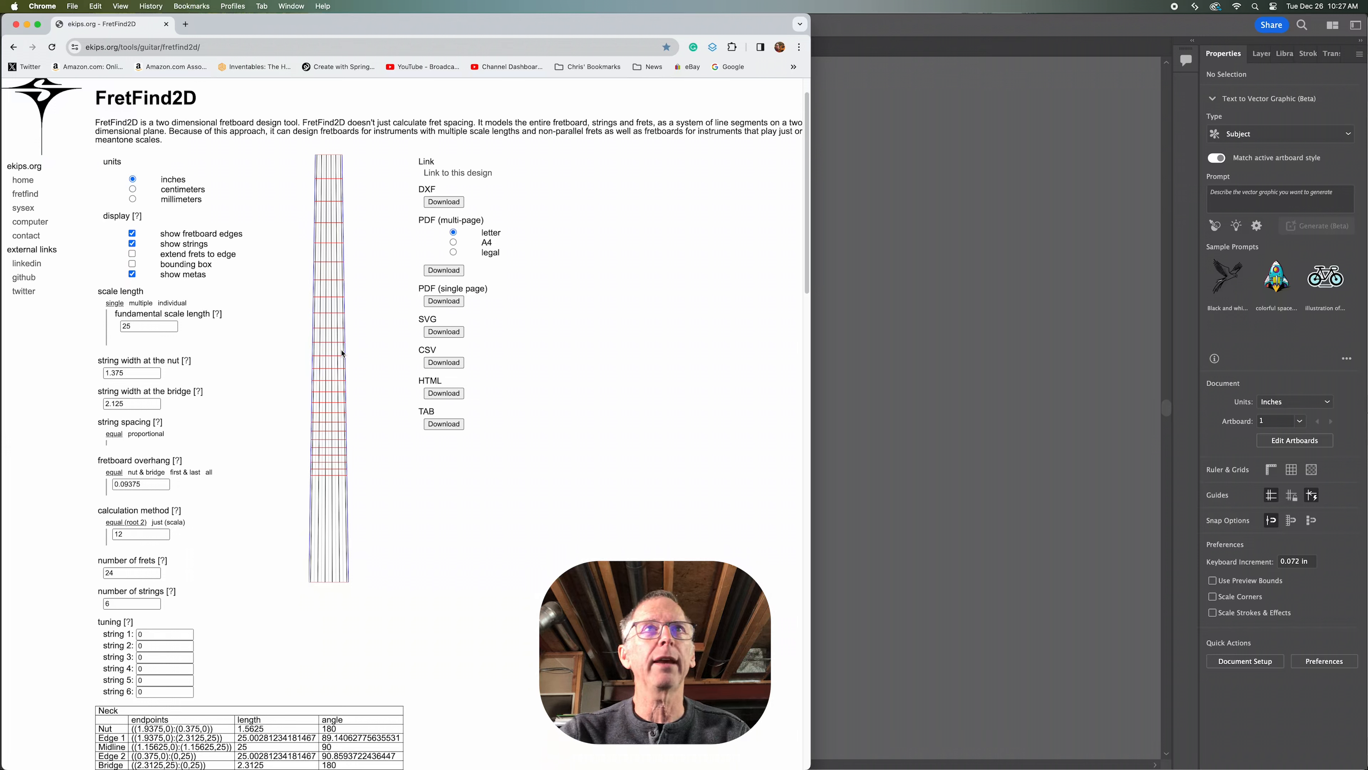
Turn off the show metas display option for the fretboard
click(132, 276)
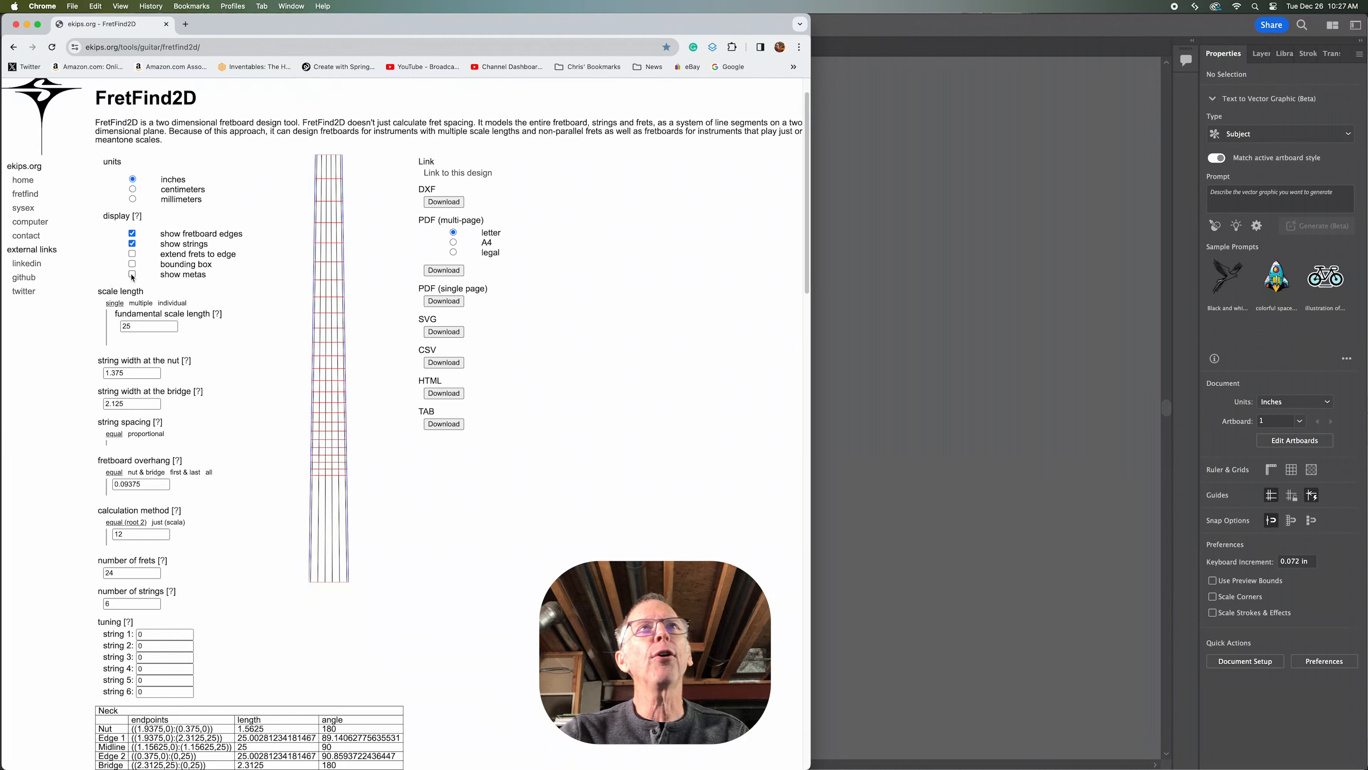
click(132, 275)
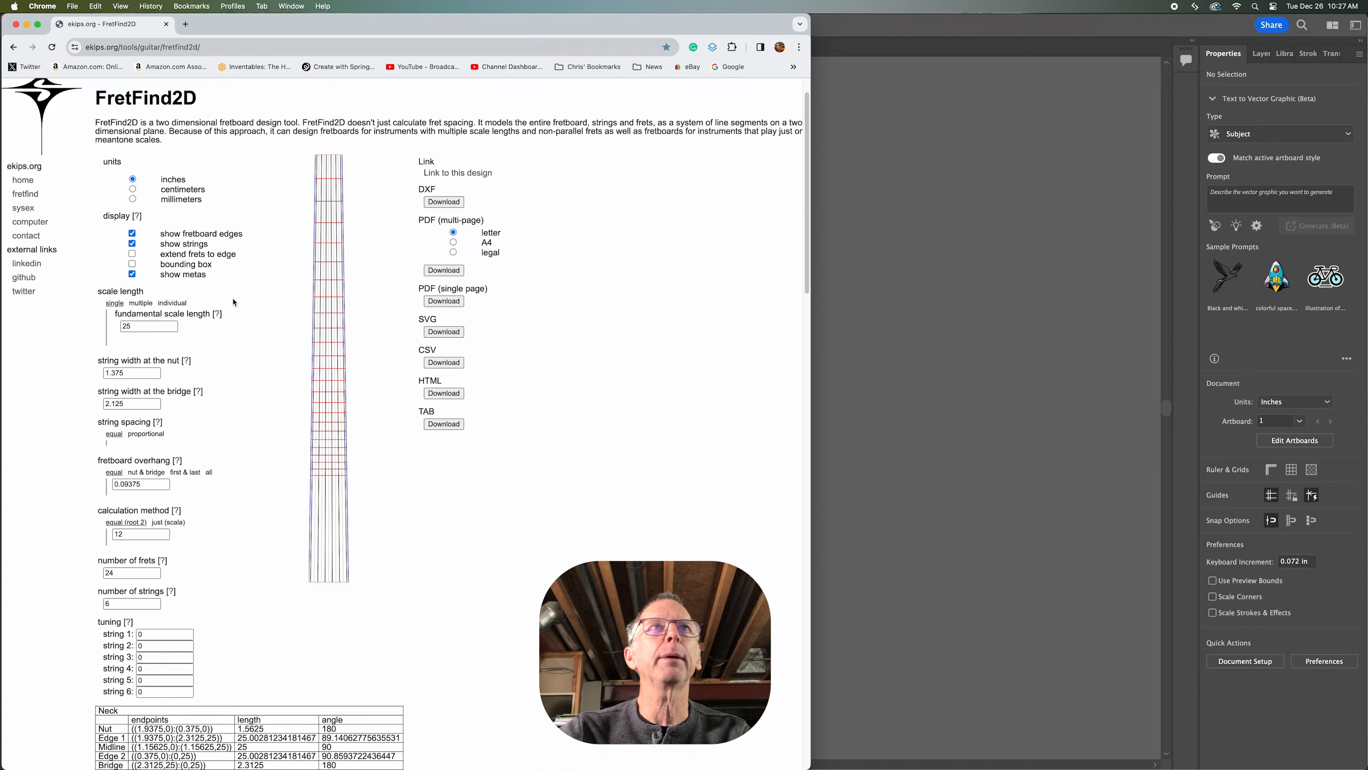
click(132, 275)
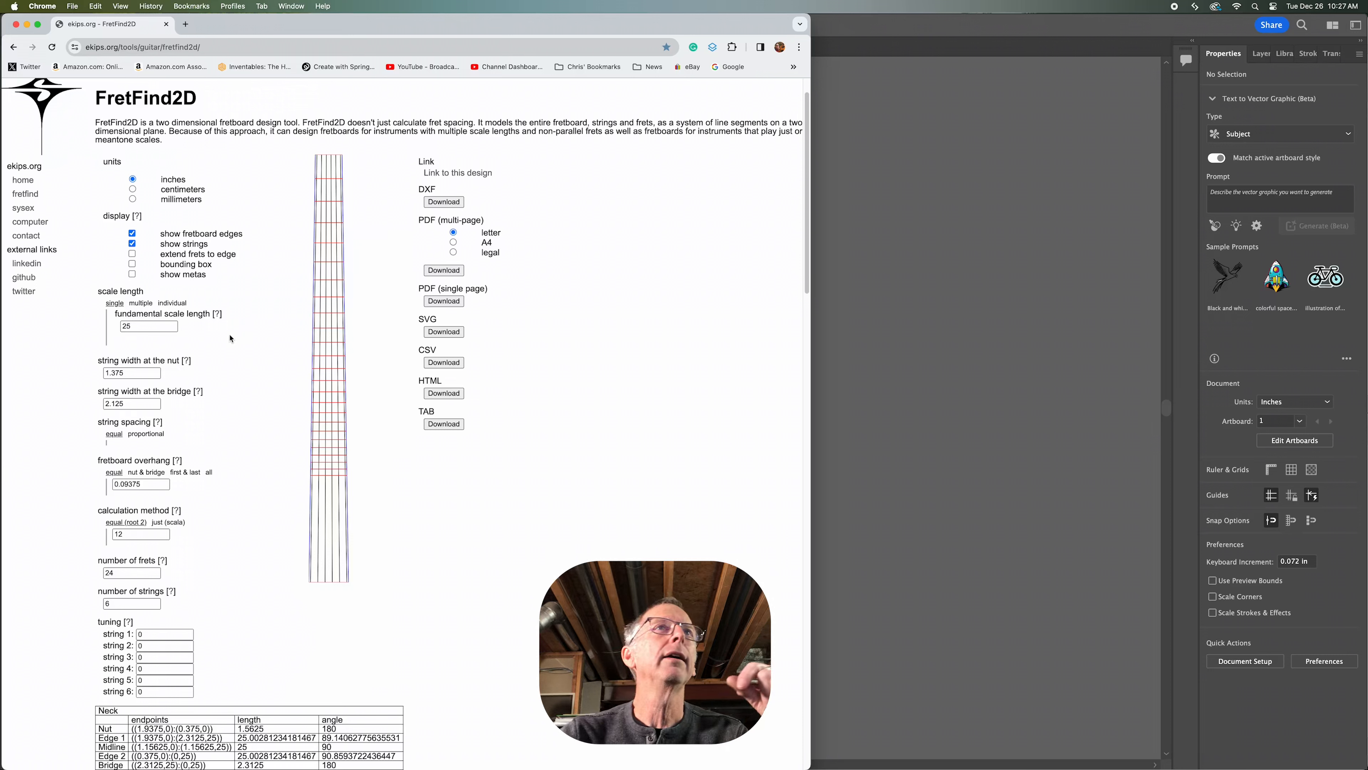
Change the scale length mode to multiple and set the last string scale length to 27 inches
click(144, 303)
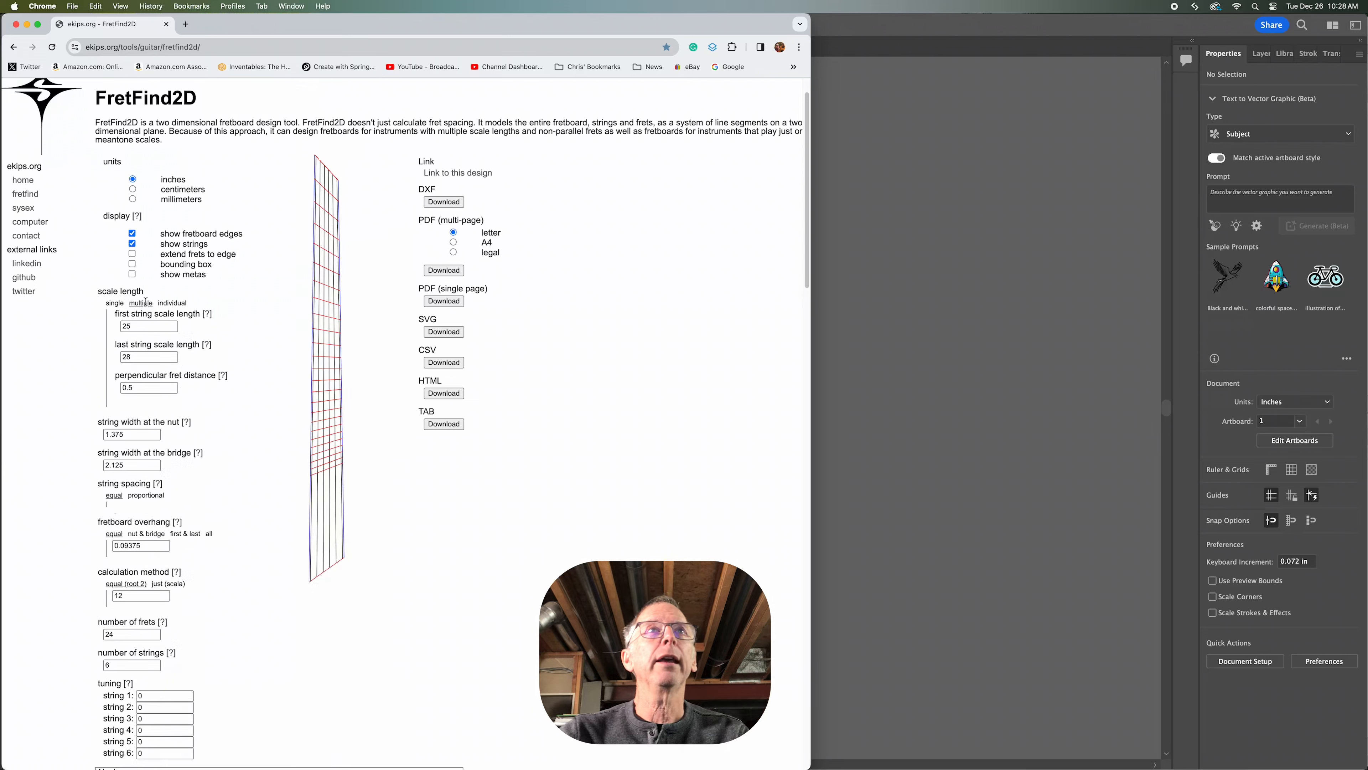
click(178, 303)
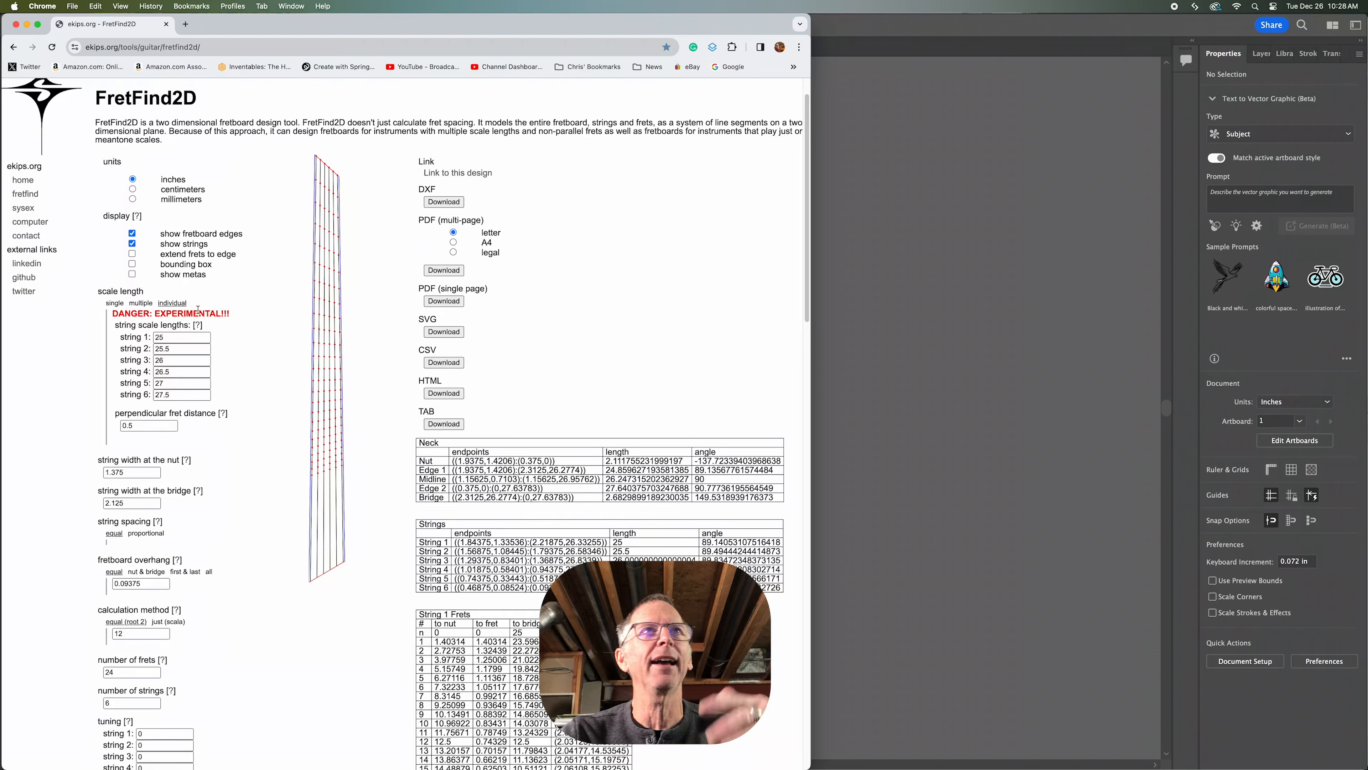
click(146, 303)
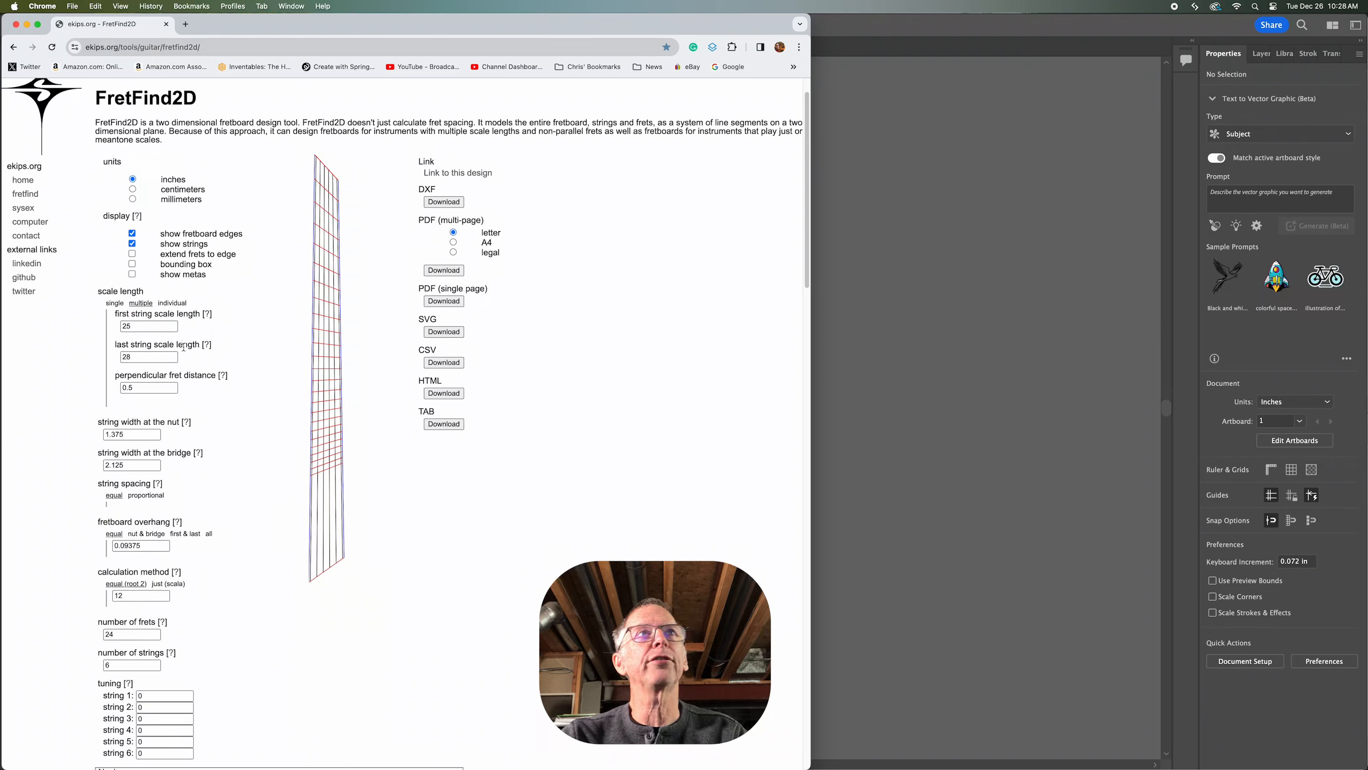
double_click(144, 355)
text(27)
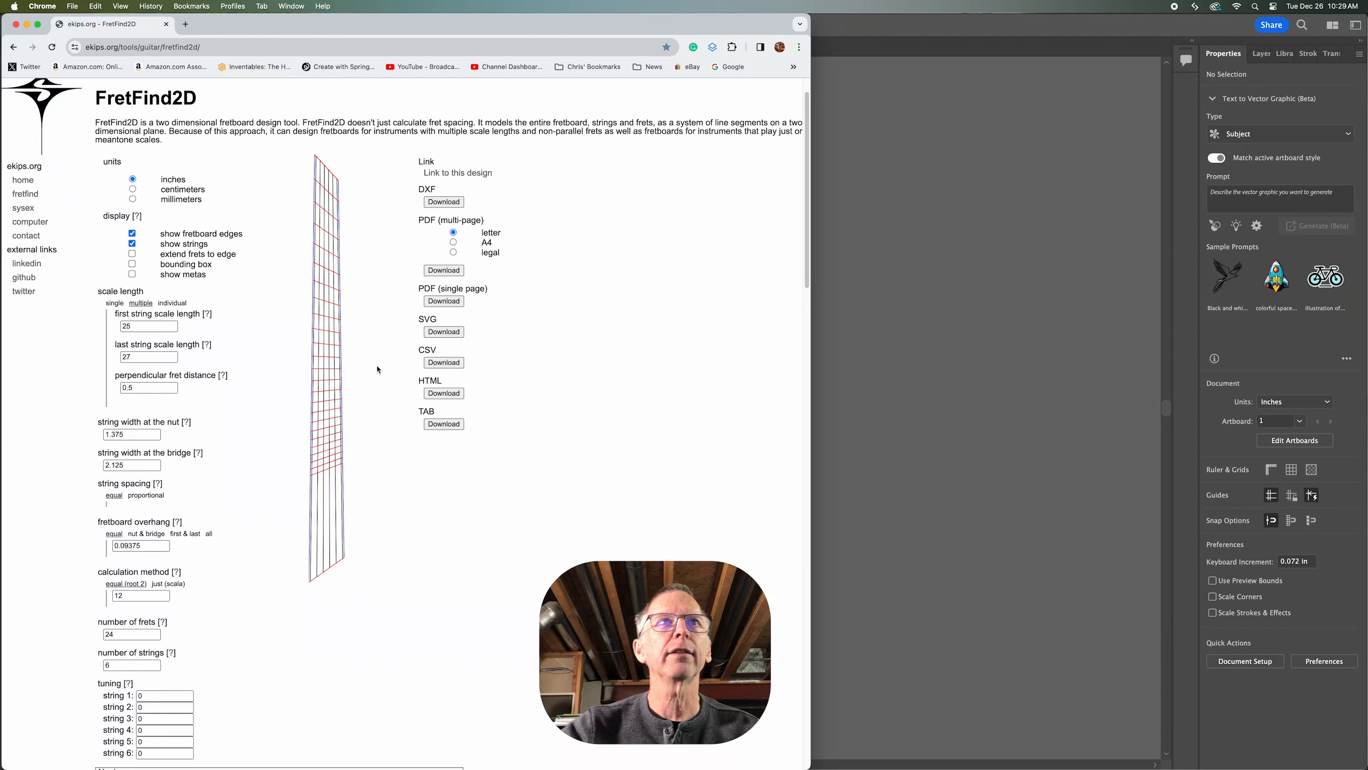
Read the help text explaining the perpendicular fret distance
click(224, 376)
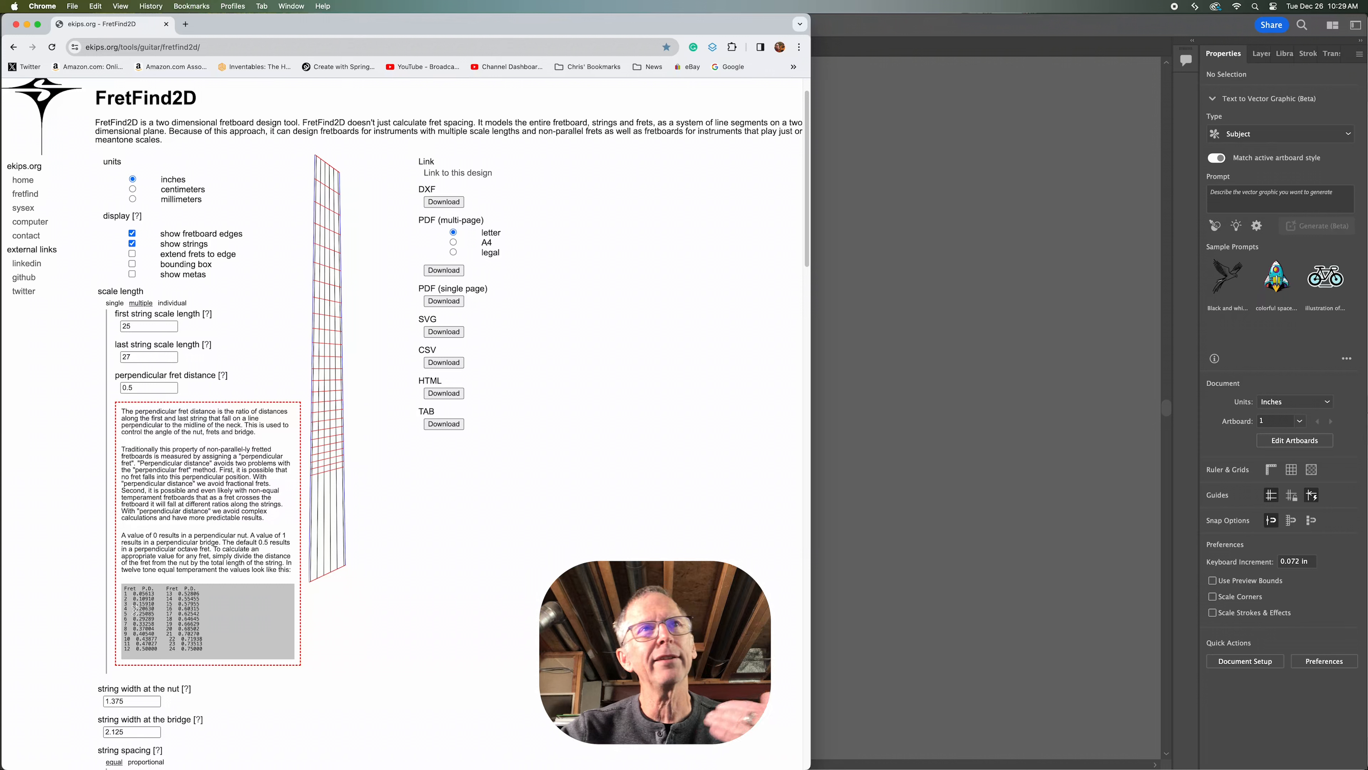
click(224, 378)
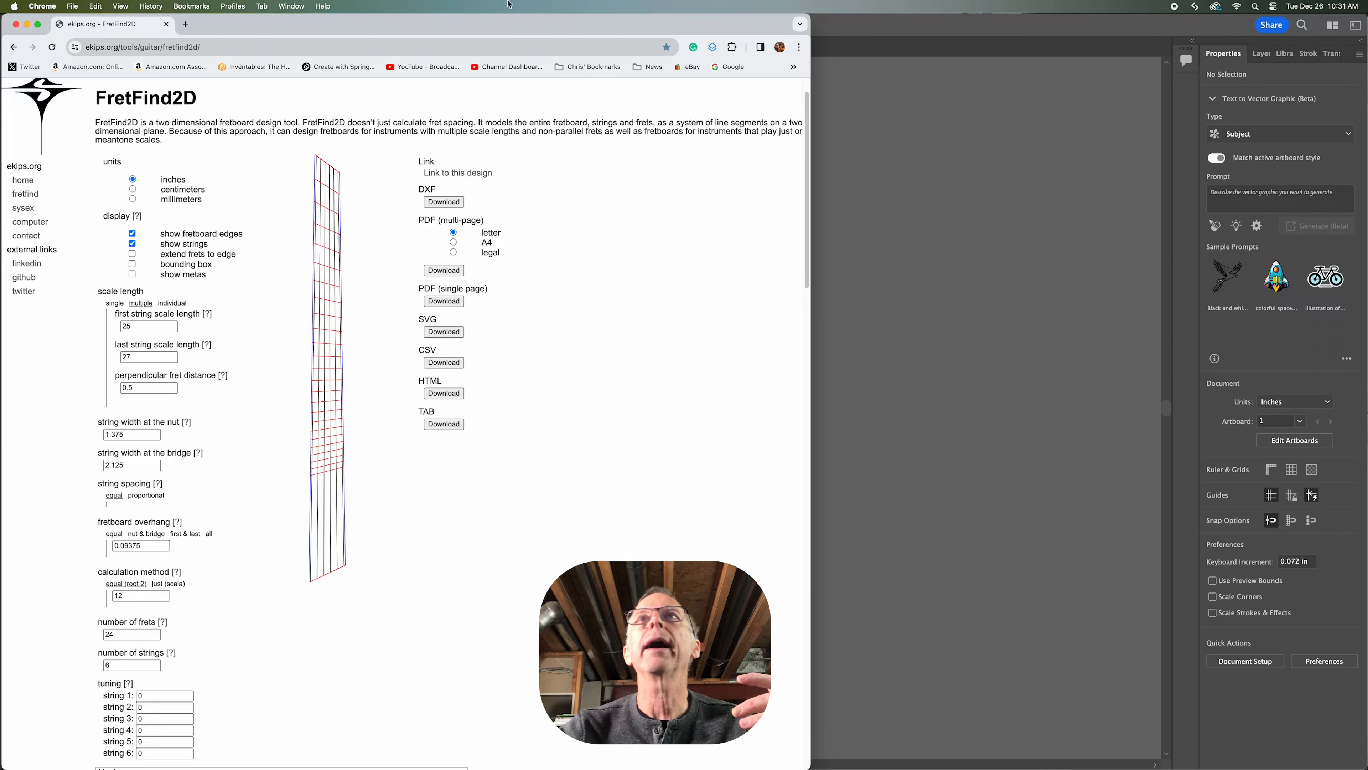
Switch to Illustrator and open the recent file 6 String Fan Fret Guitar.ai
click(905, 273)
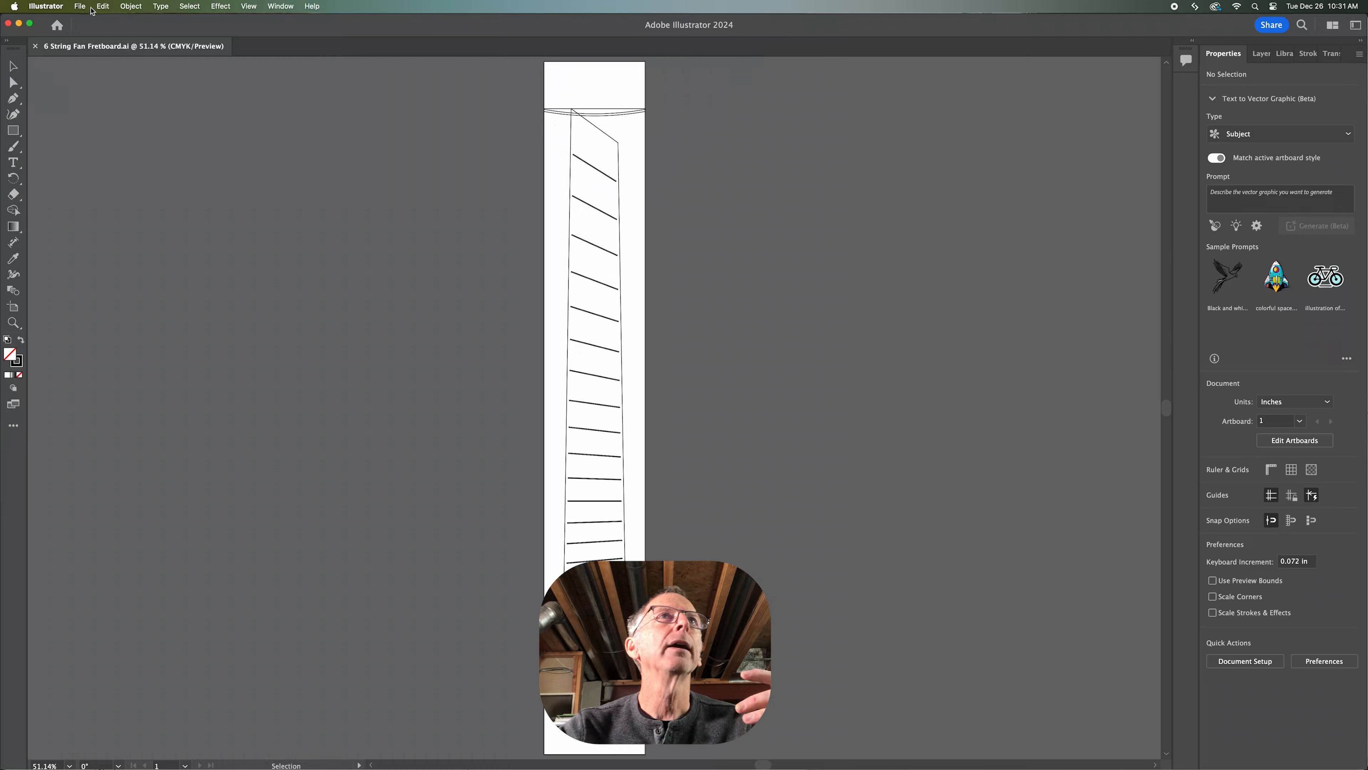
click(80, 6)
mouse_move(113, 57)
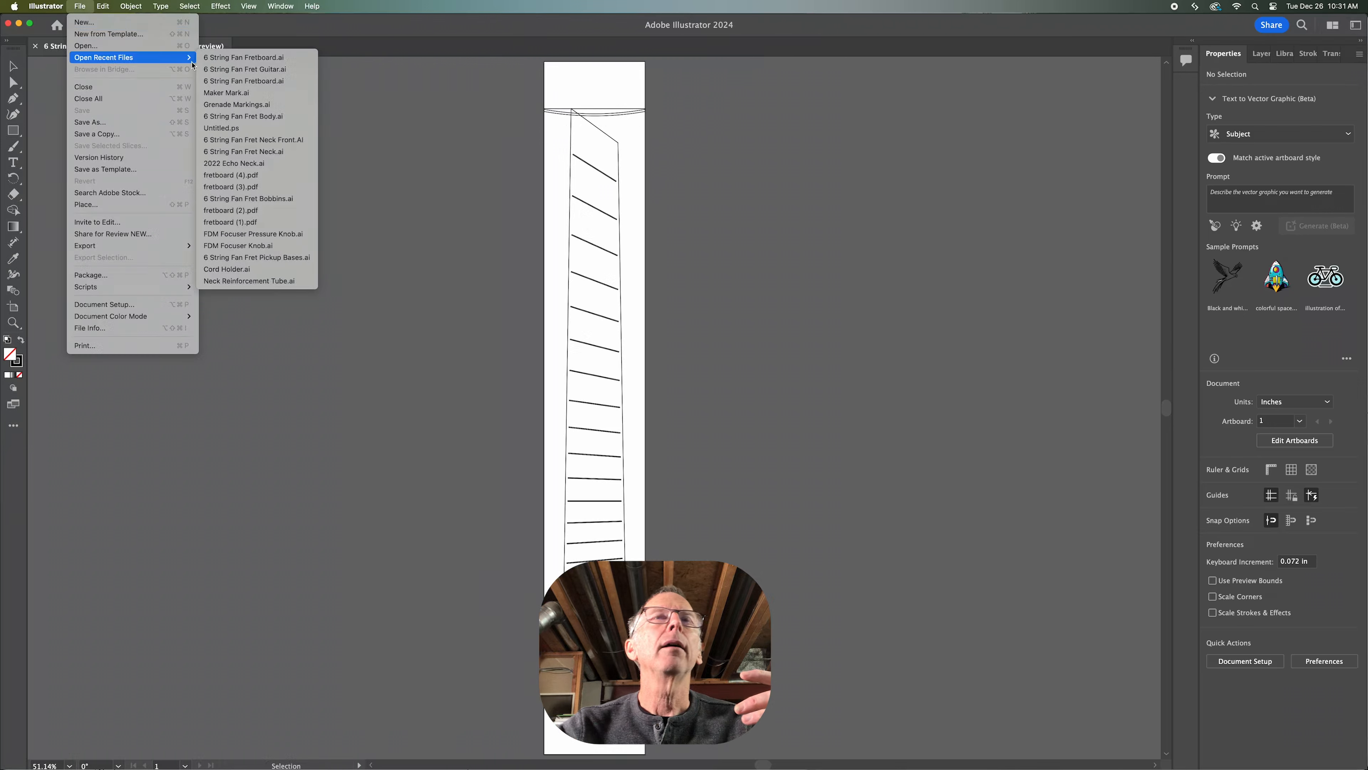
click(245, 69)
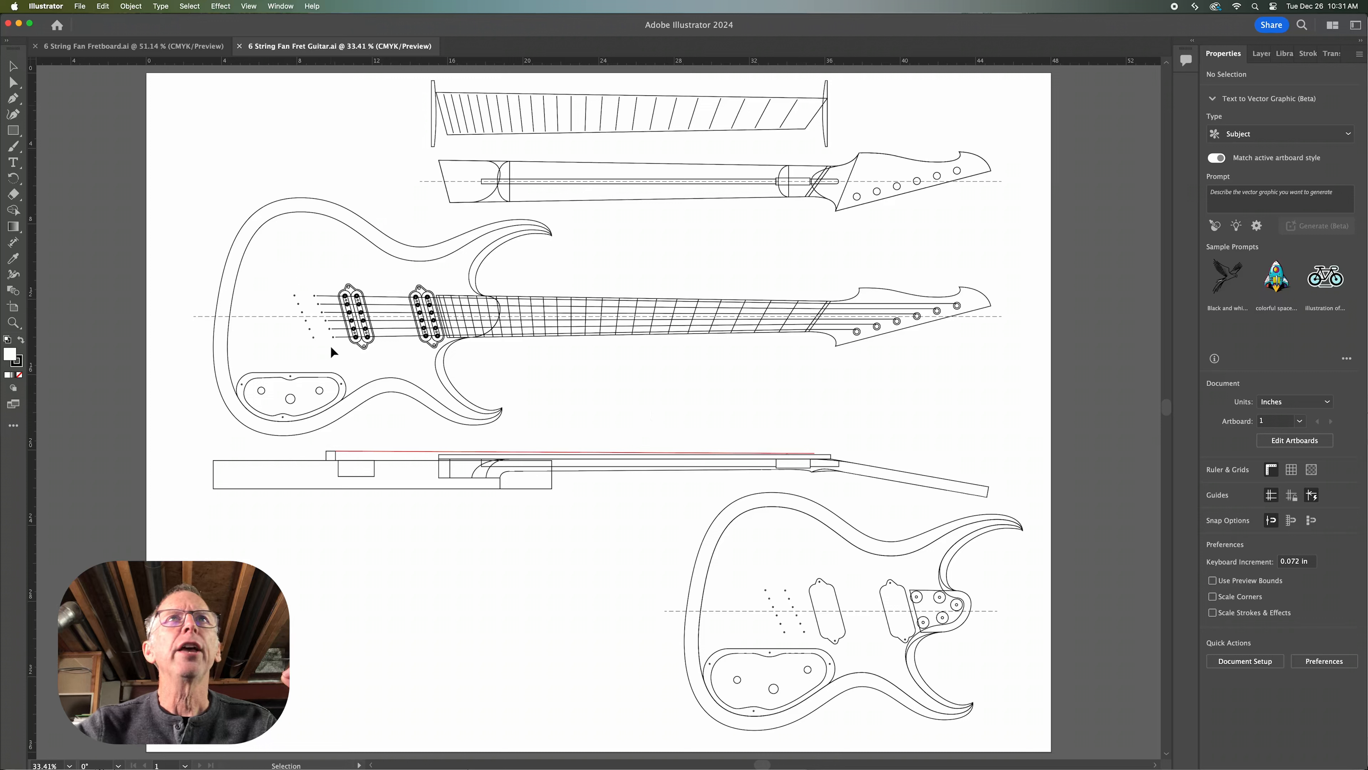
Measure the spacing between the bridge ends of the two uppermost strings with a temporary line segment, and delete the line
alt+scroll(317, 306, up, 1)
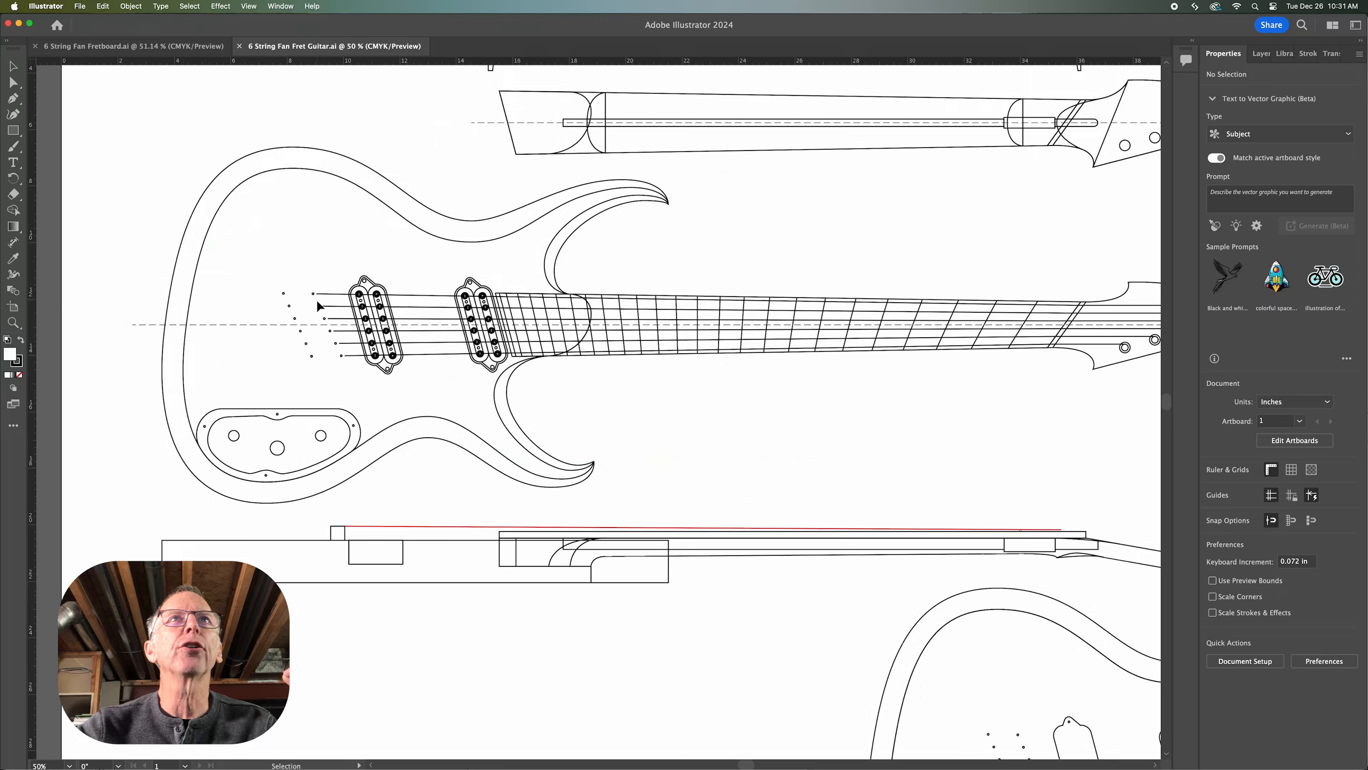
alt+scroll(317, 304, up, 4)
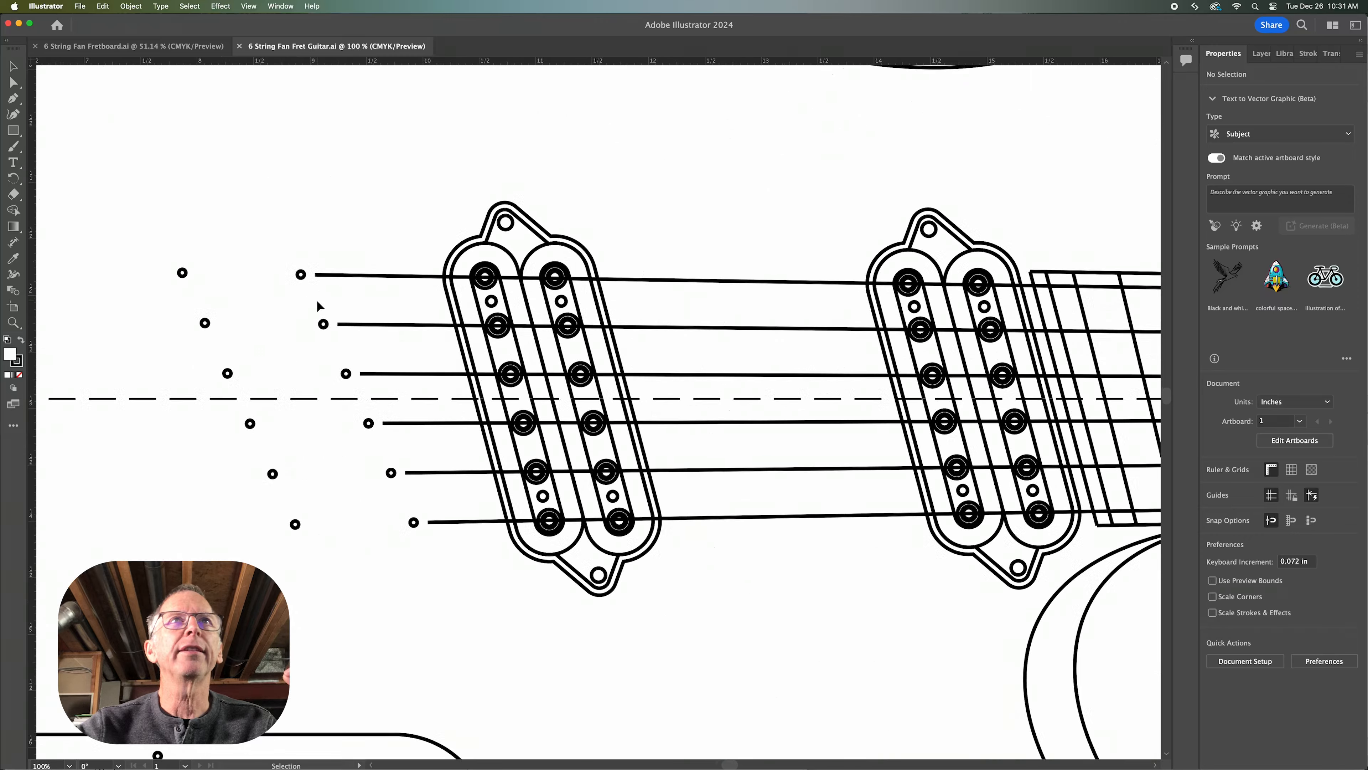
click(317, 276)
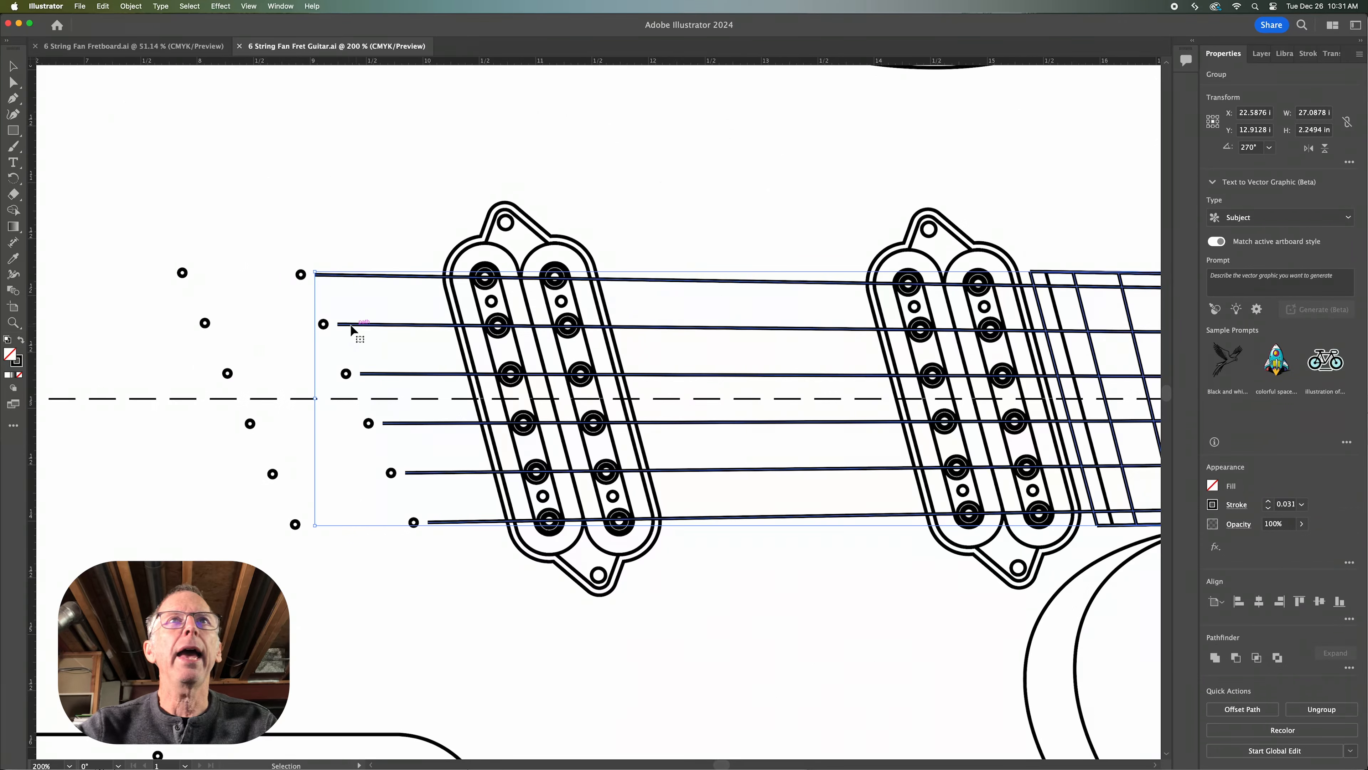
click(272, 305)
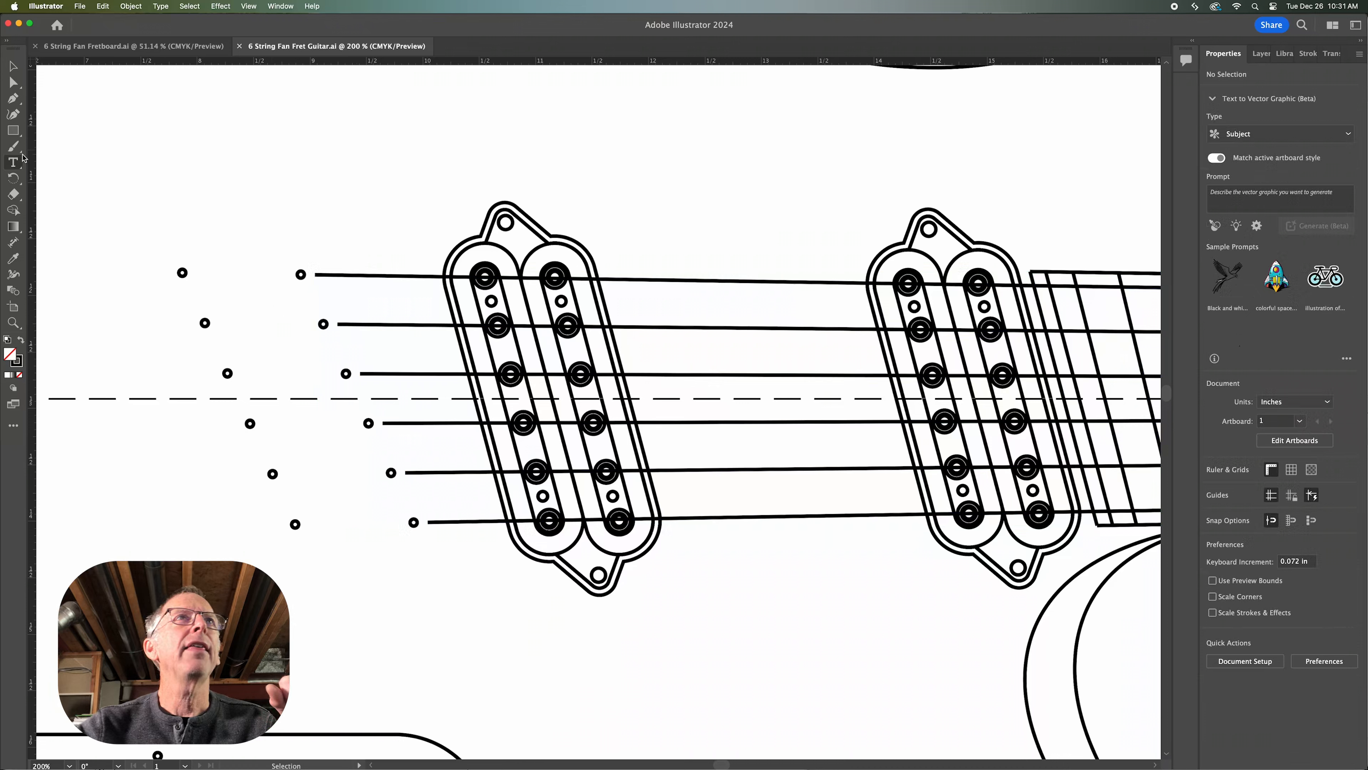
click(16, 130)
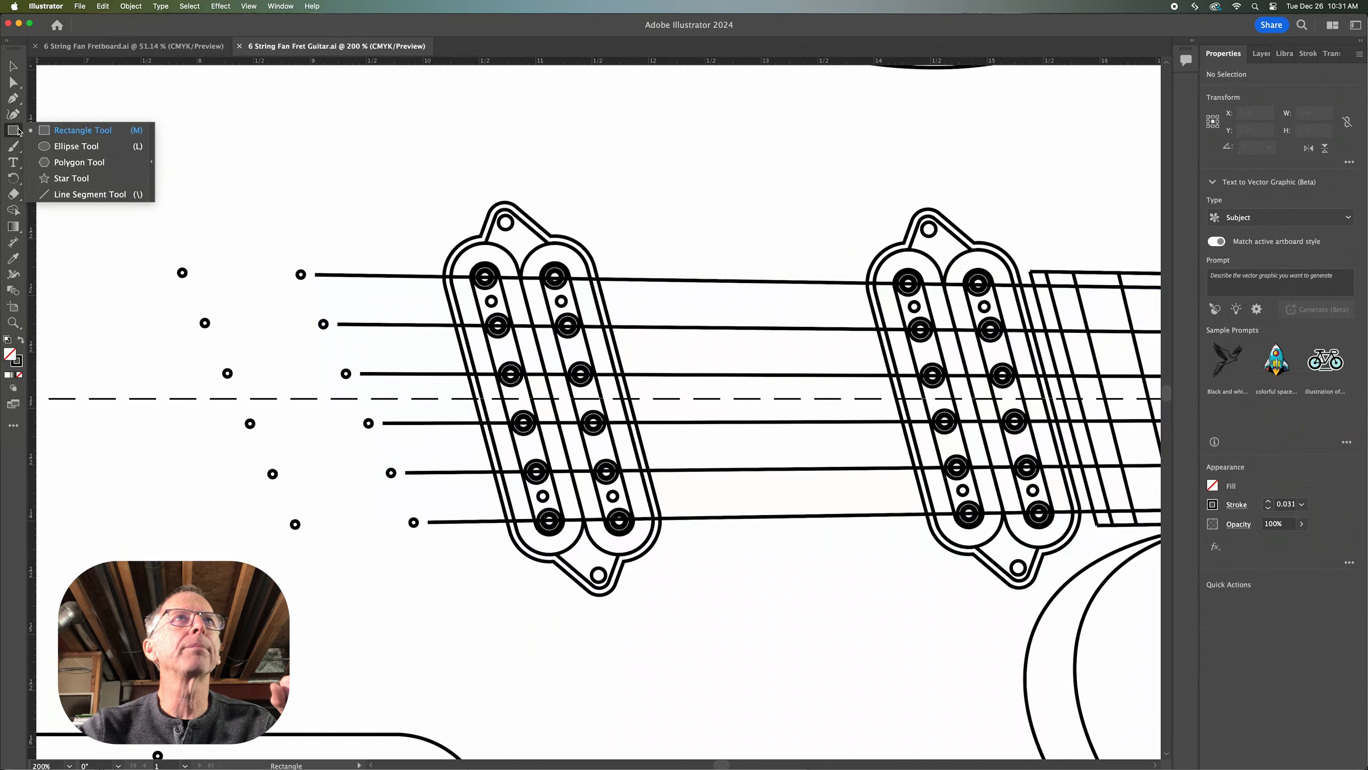
click(89, 194)
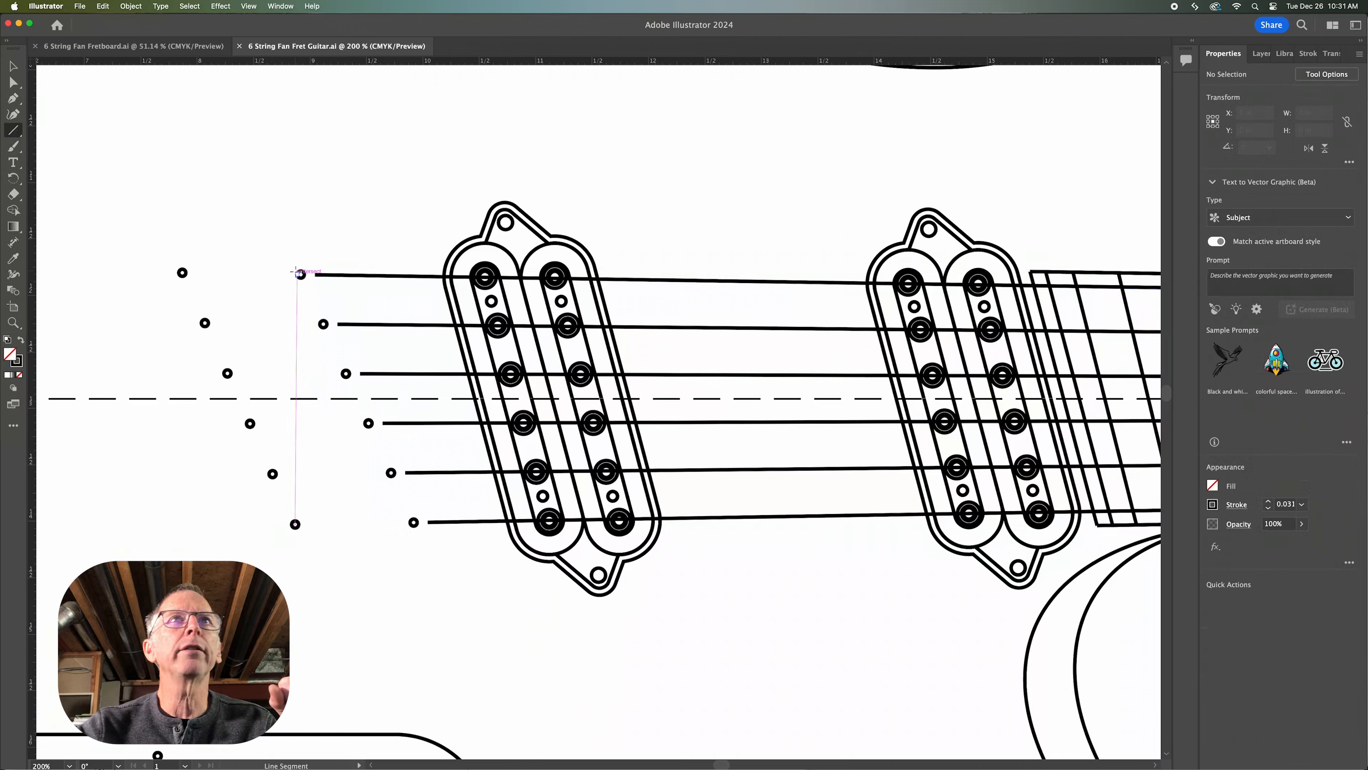
click(316, 275)
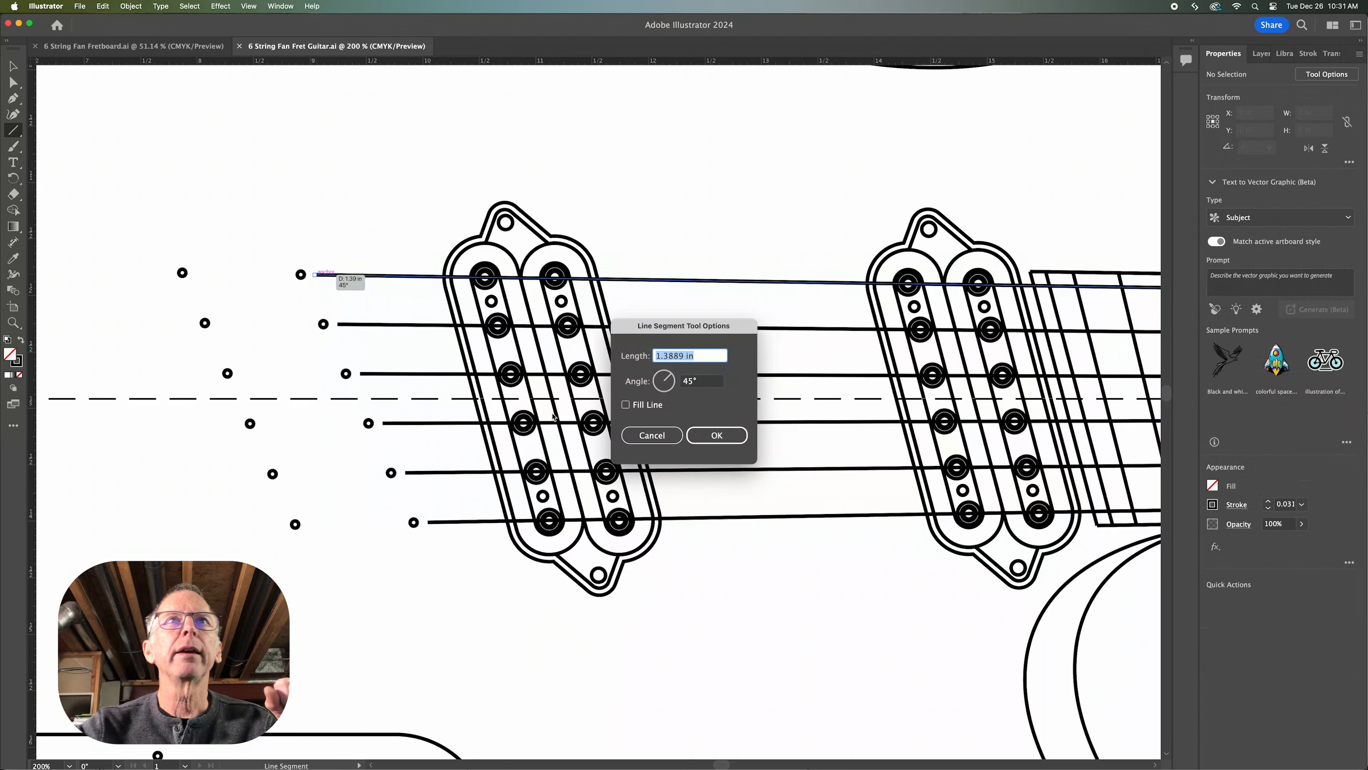
click(651, 435)
drag(316, 275, 337, 323)
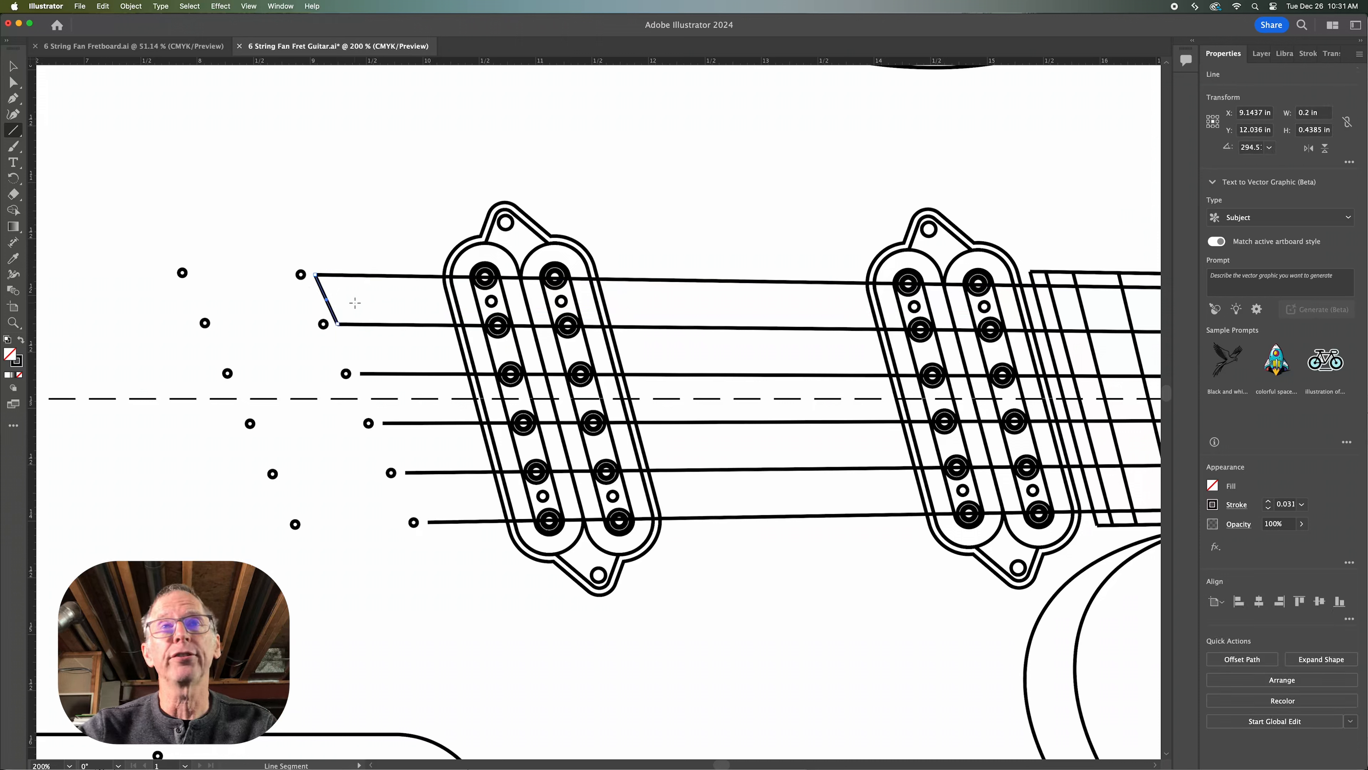
key(Delete)
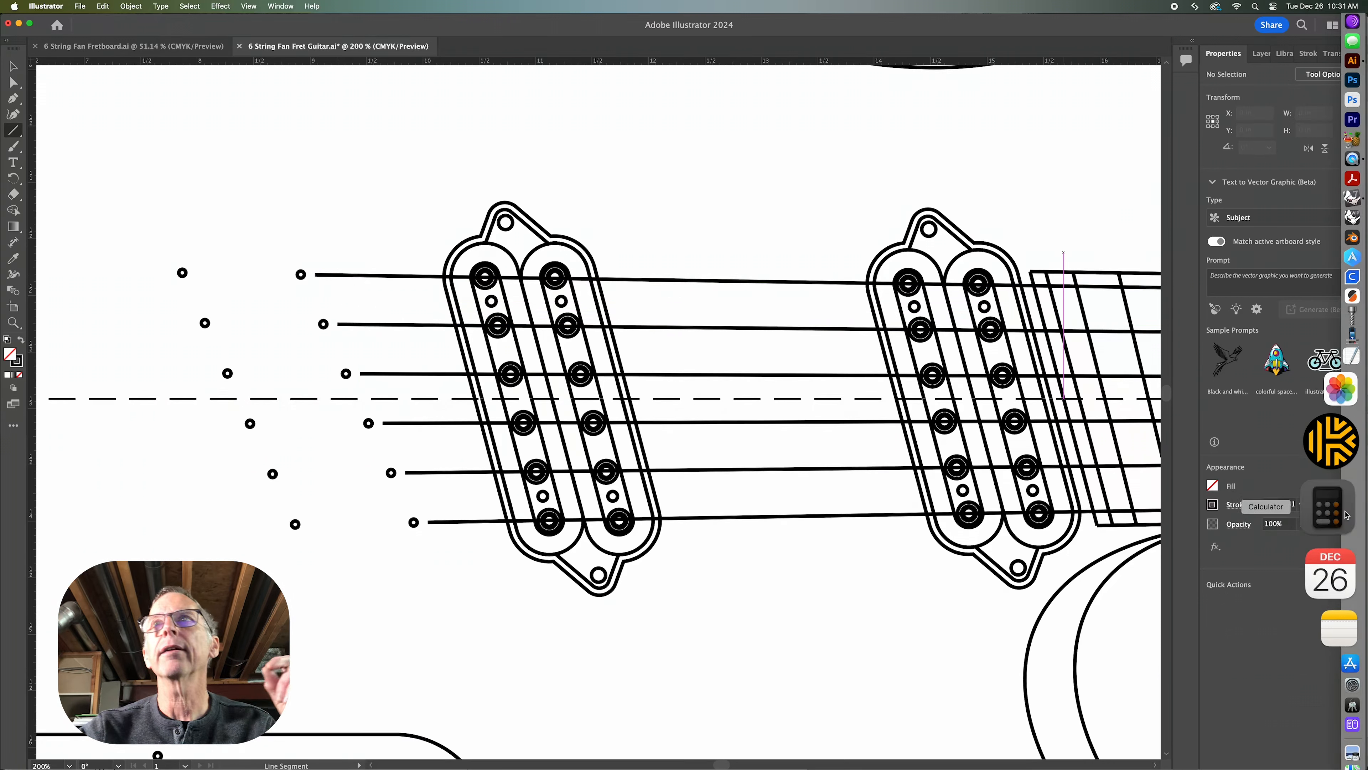
Multiply the measured string spacing of .4385 by 5 in Calculator, and close Calculator
click(1335, 520)
text(.4385)
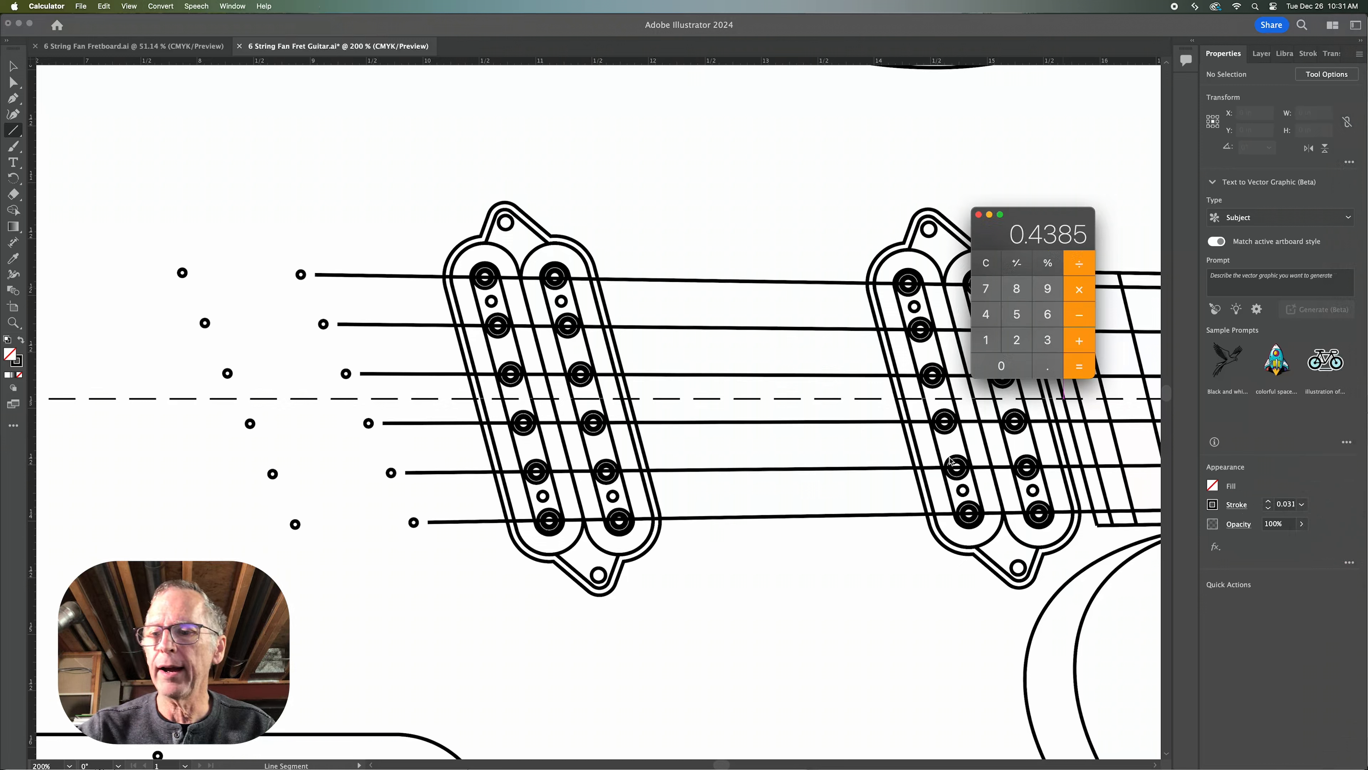
text(*5)
key(Return)
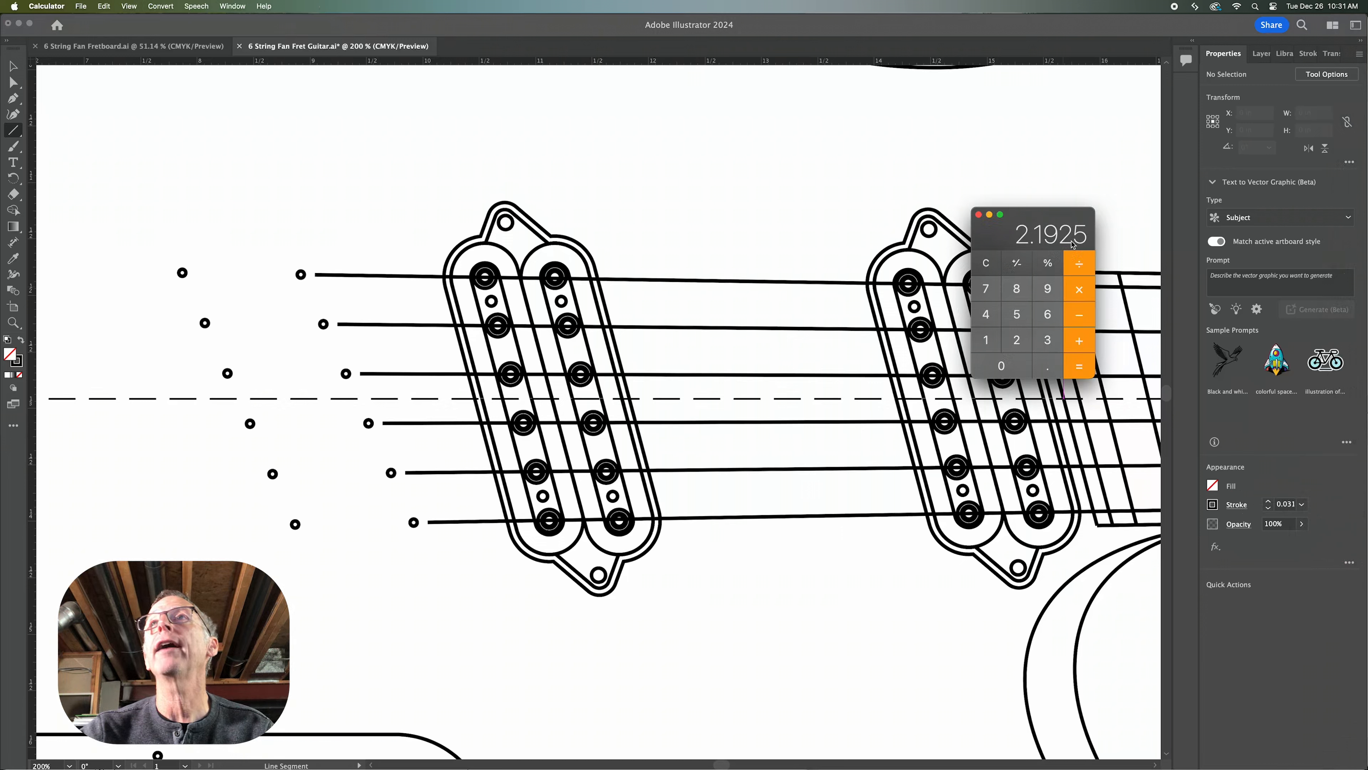
click(979, 215)
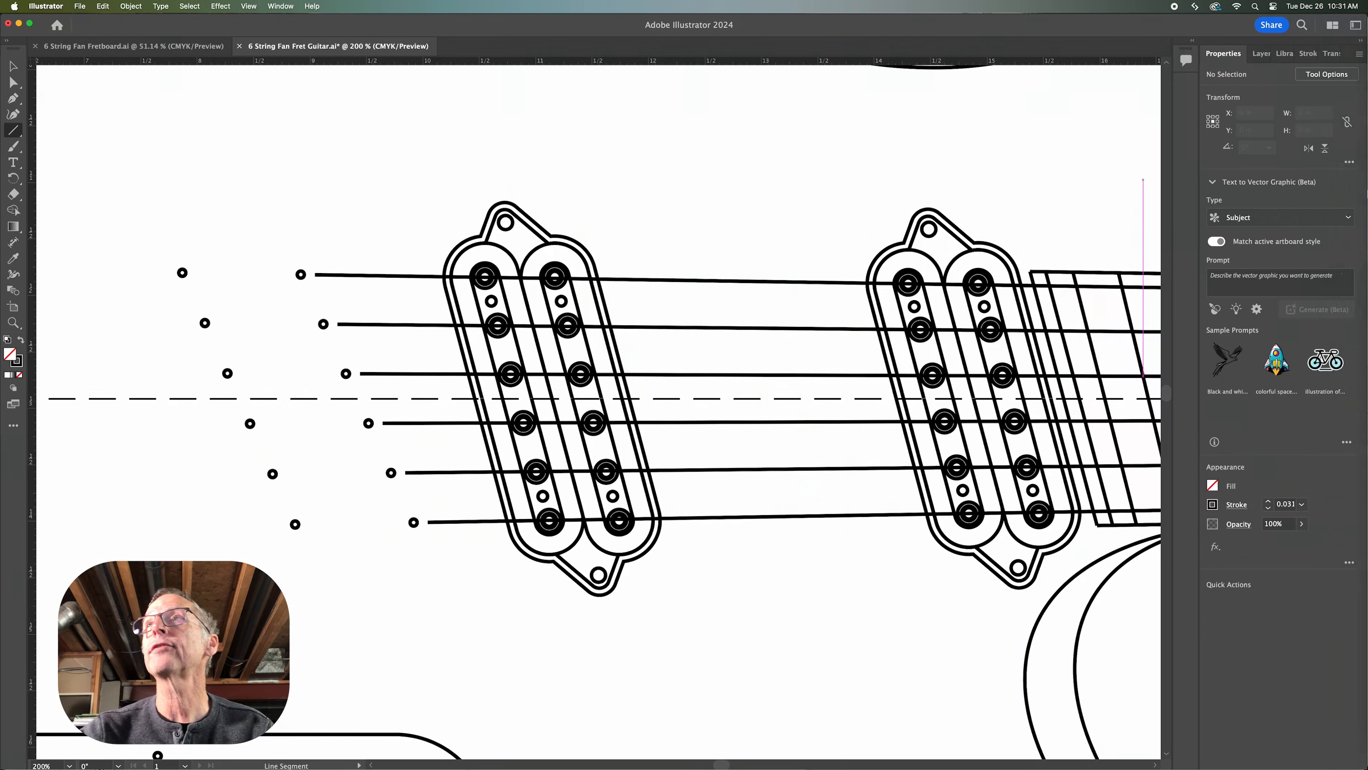
Switch to FretFind2D in Chrome and set the string width at the bridge to 2.1925 inches
mouse_move(1359, 168)
click(1336, 44)
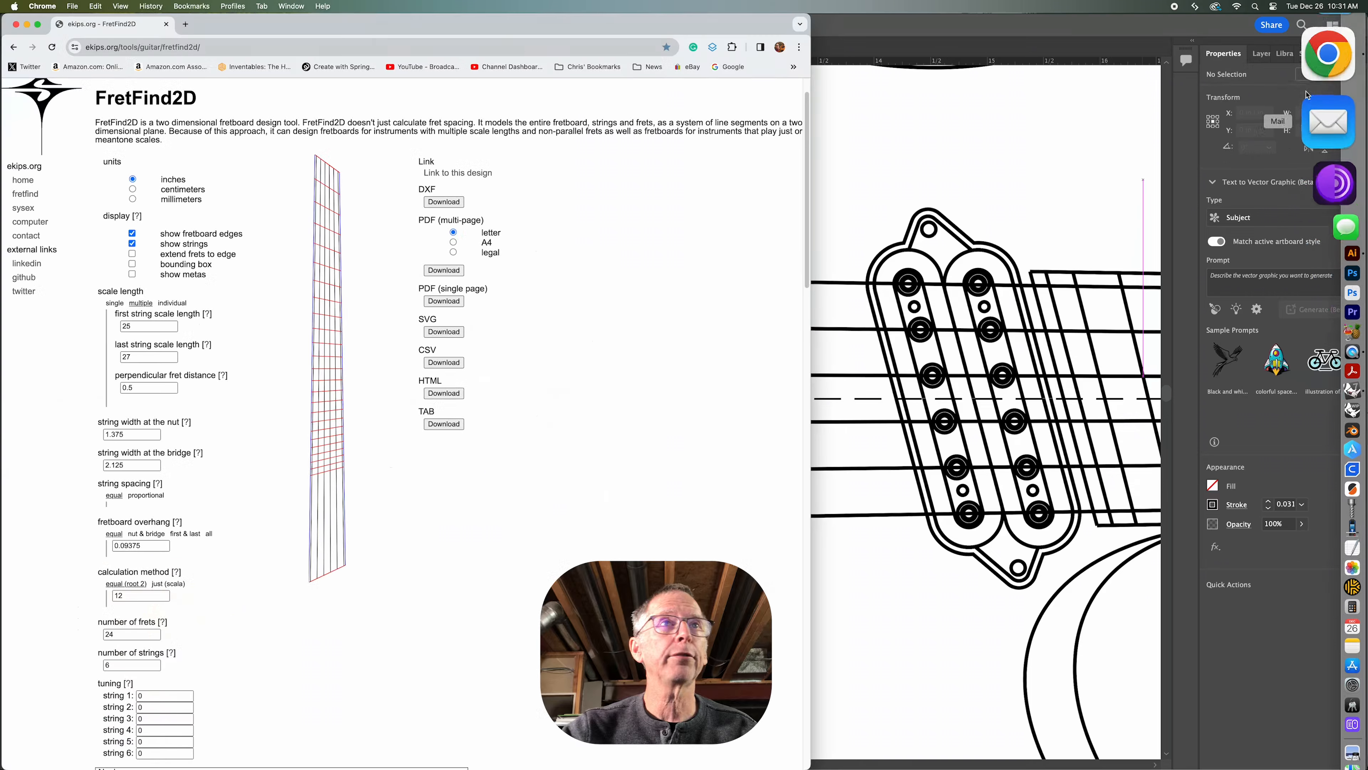
drag(126, 465, 117, 463)
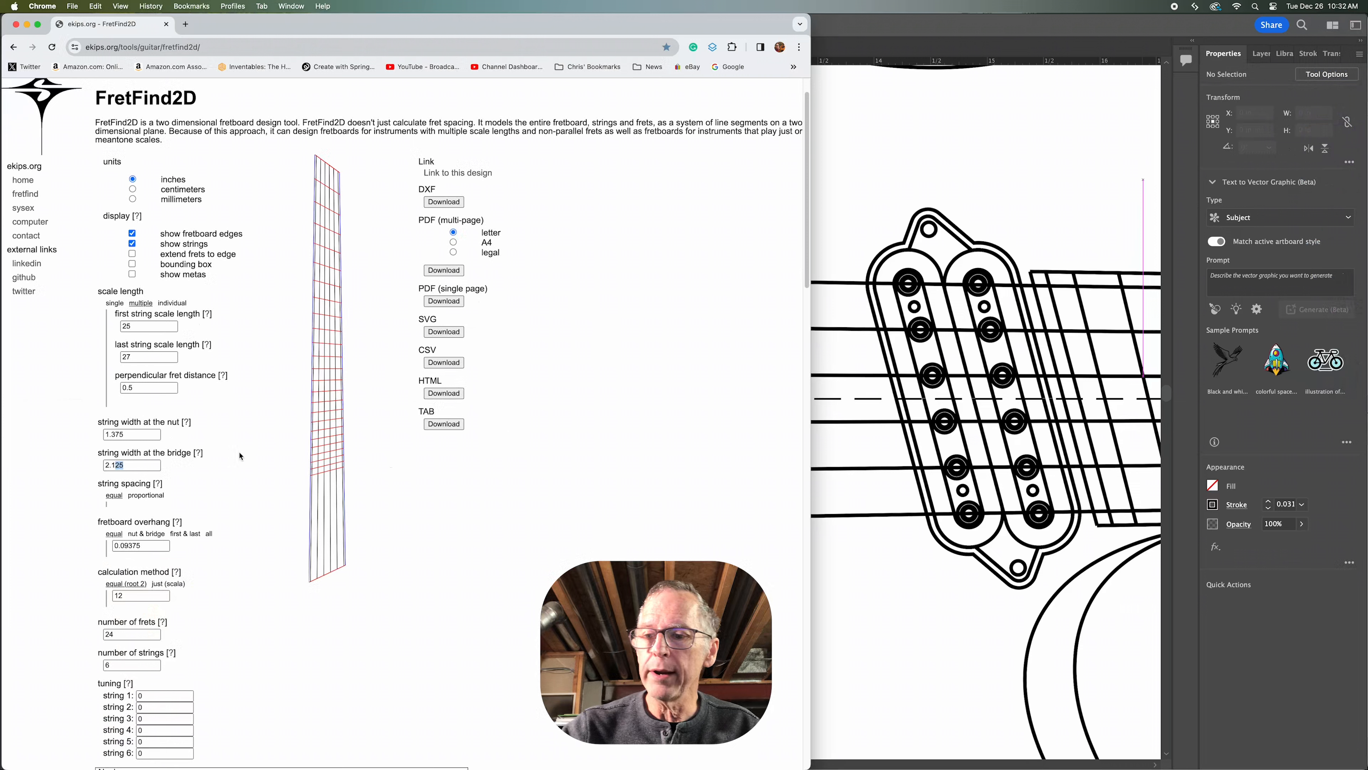
text(925)
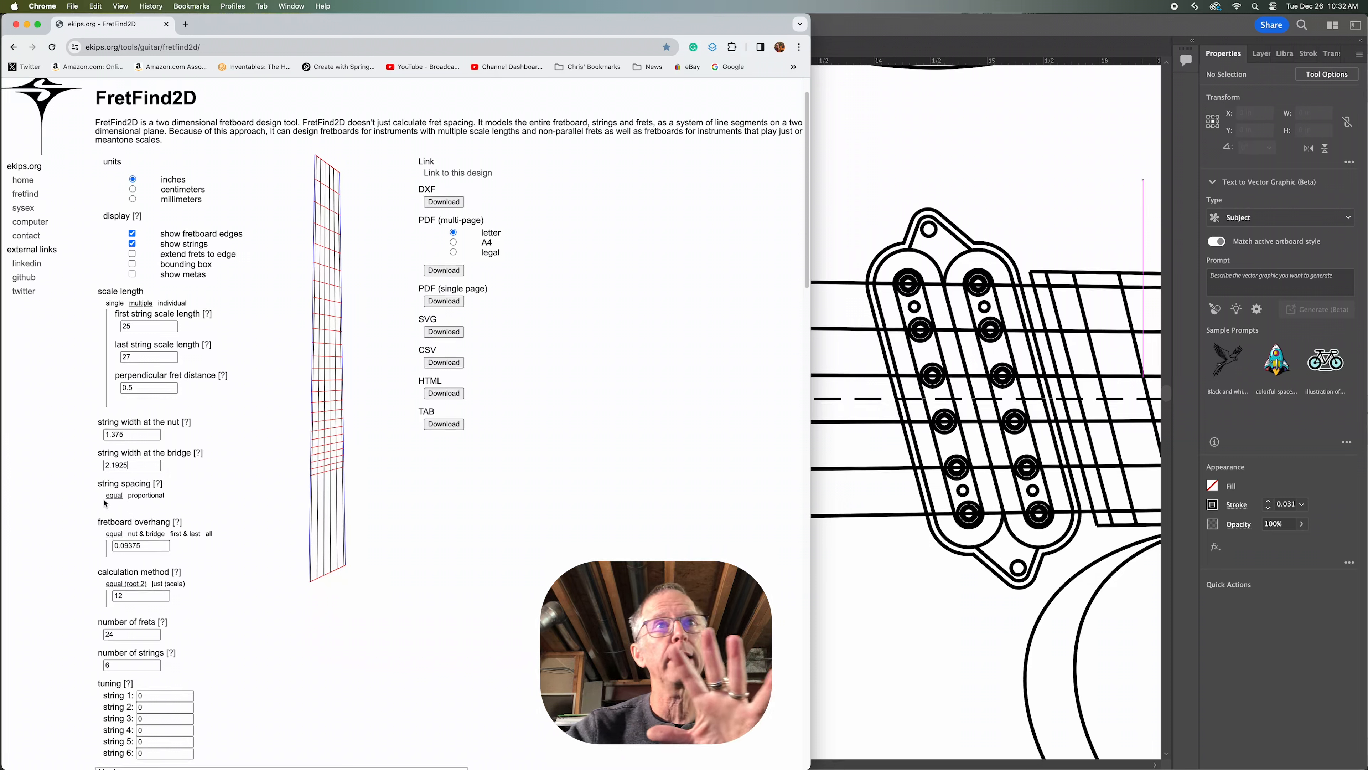
click(117, 495)
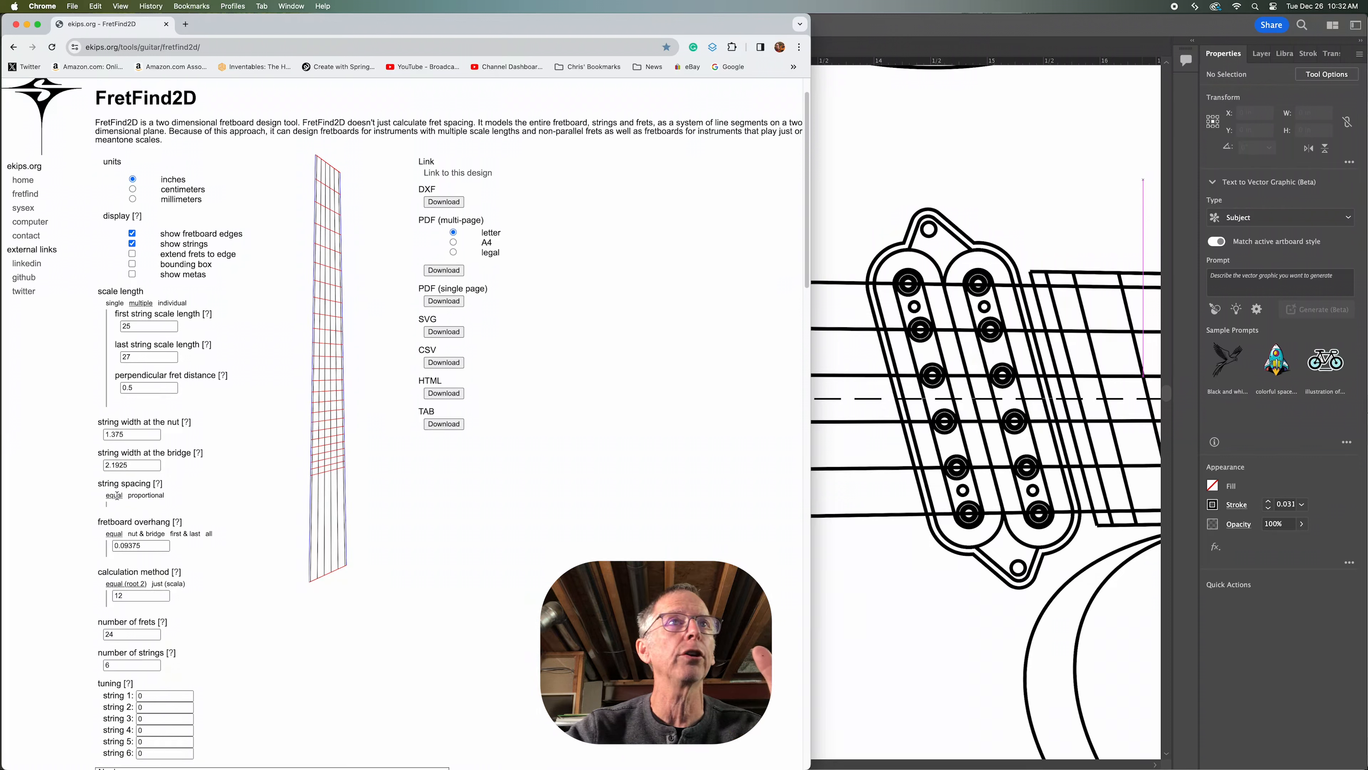
Try proportional string spacing with gauges .010, .013, 0.017, 0.026, 0.036 and .0460 for strings 1 to 6, and return to equal spacing
click(158, 495)
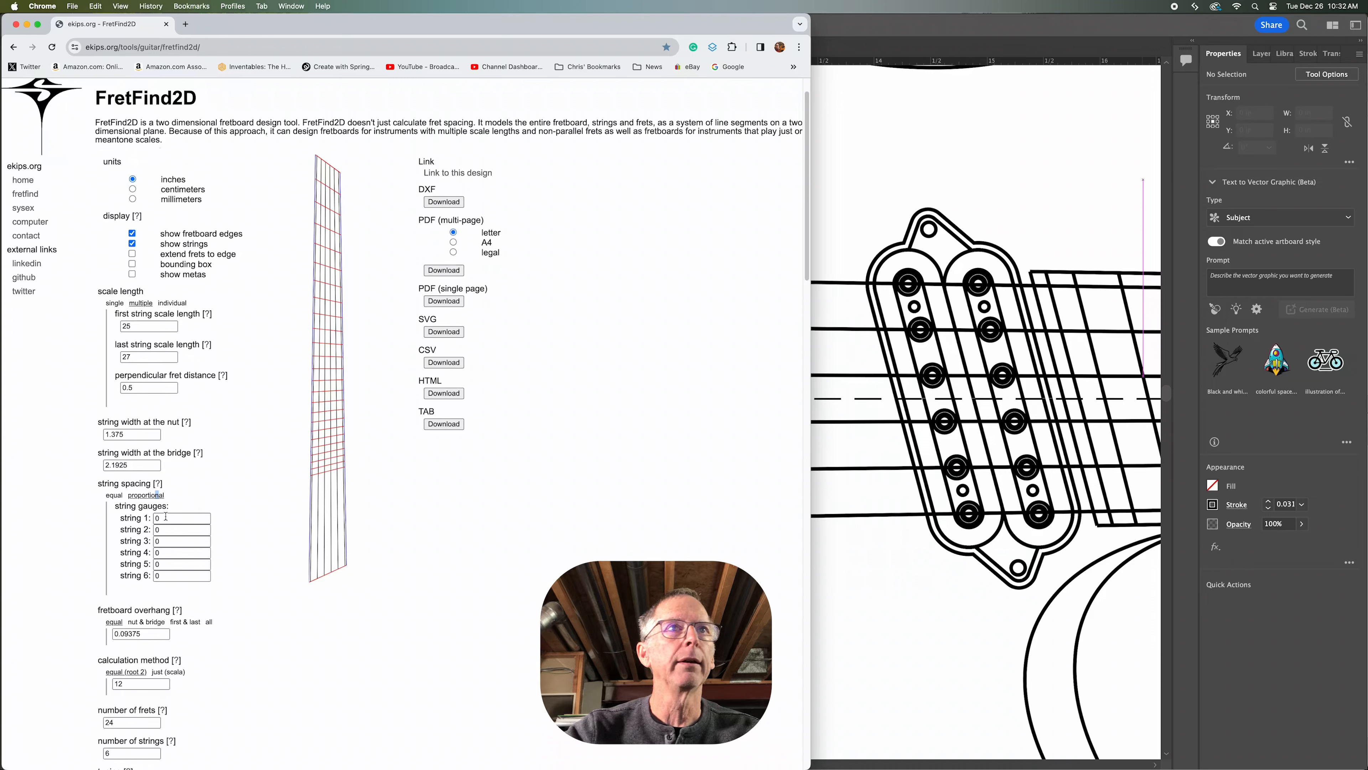
drag(164, 518, 154, 518)
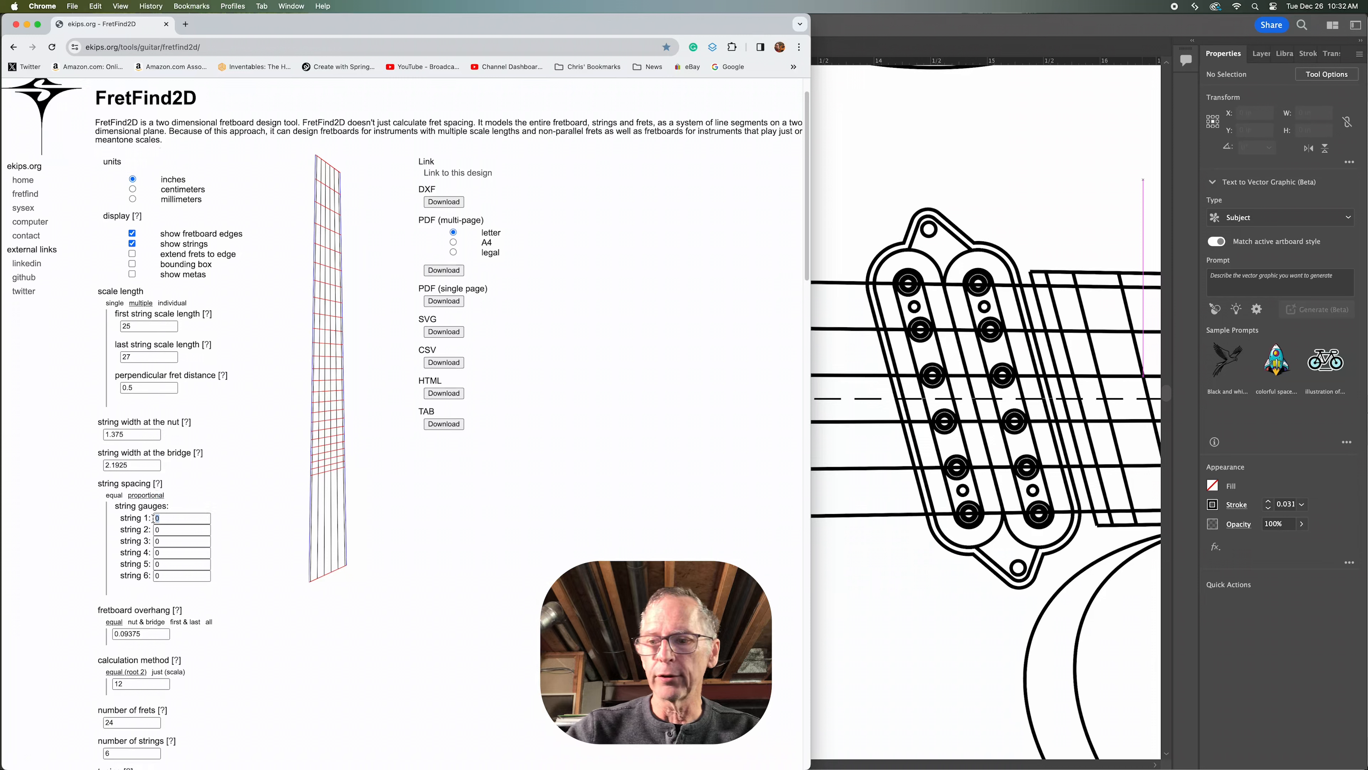
text(.010)
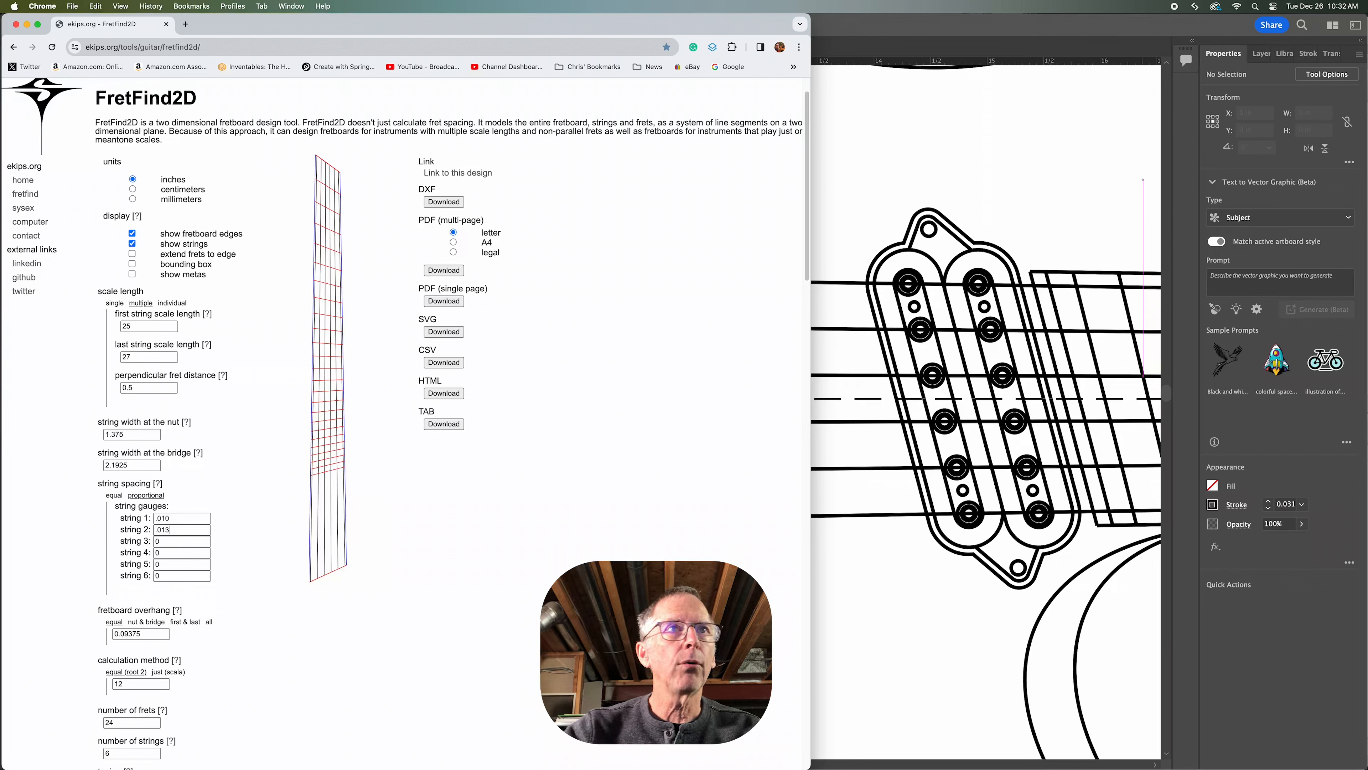
click(171, 539)
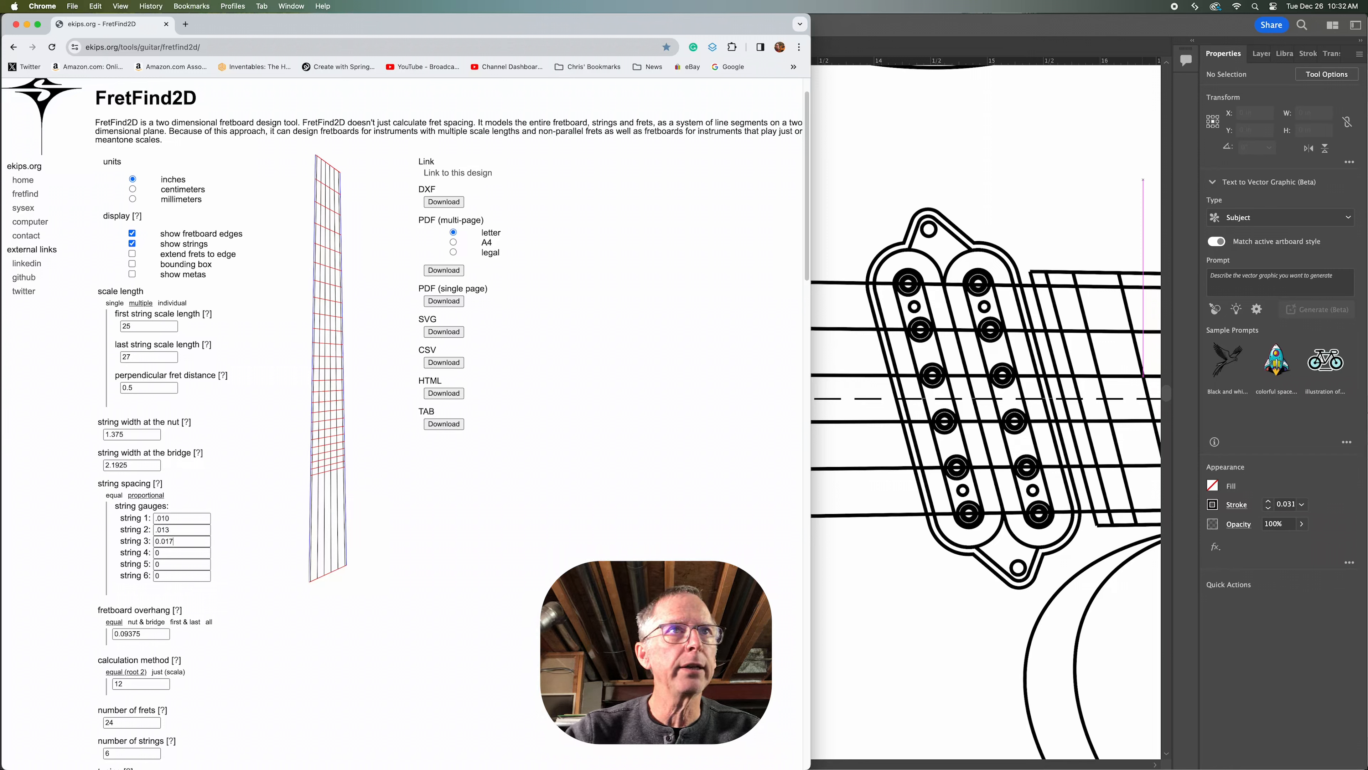
click(162, 552)
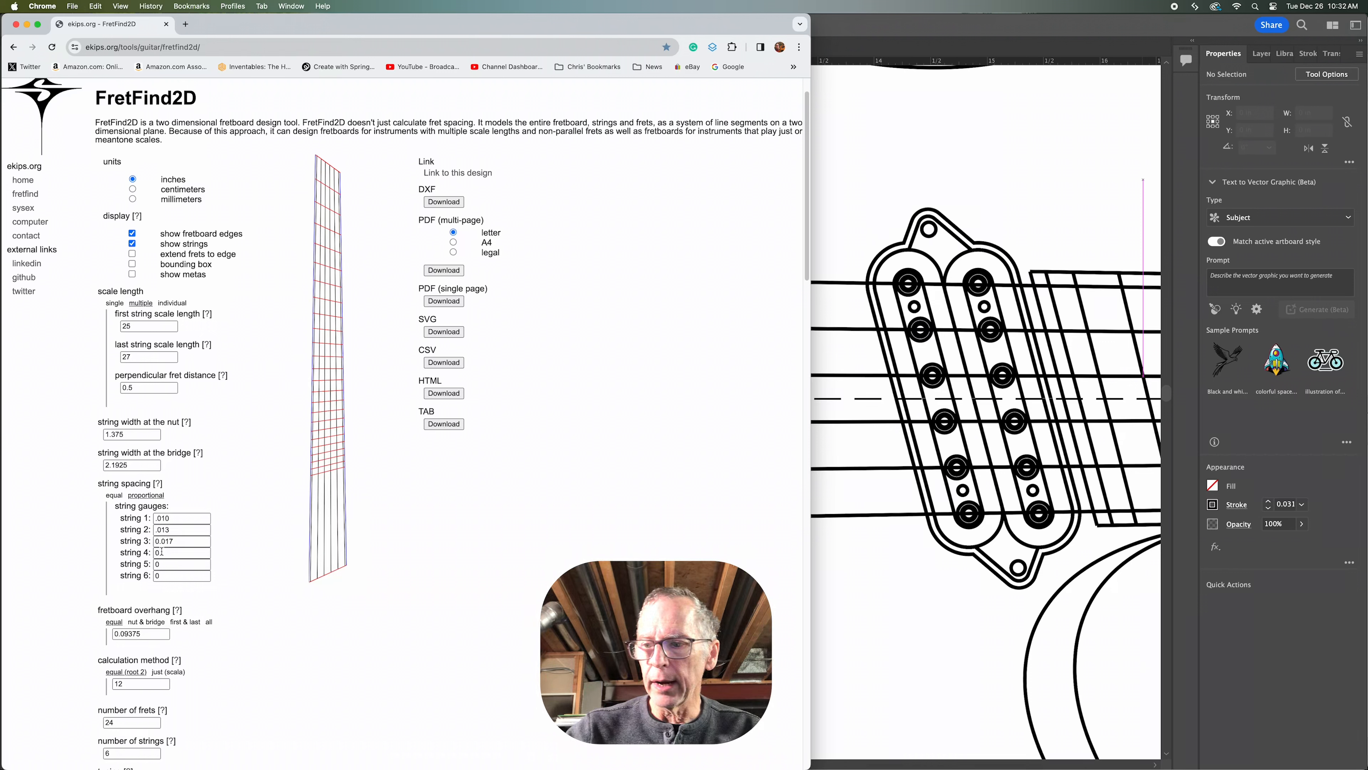
text(.02)
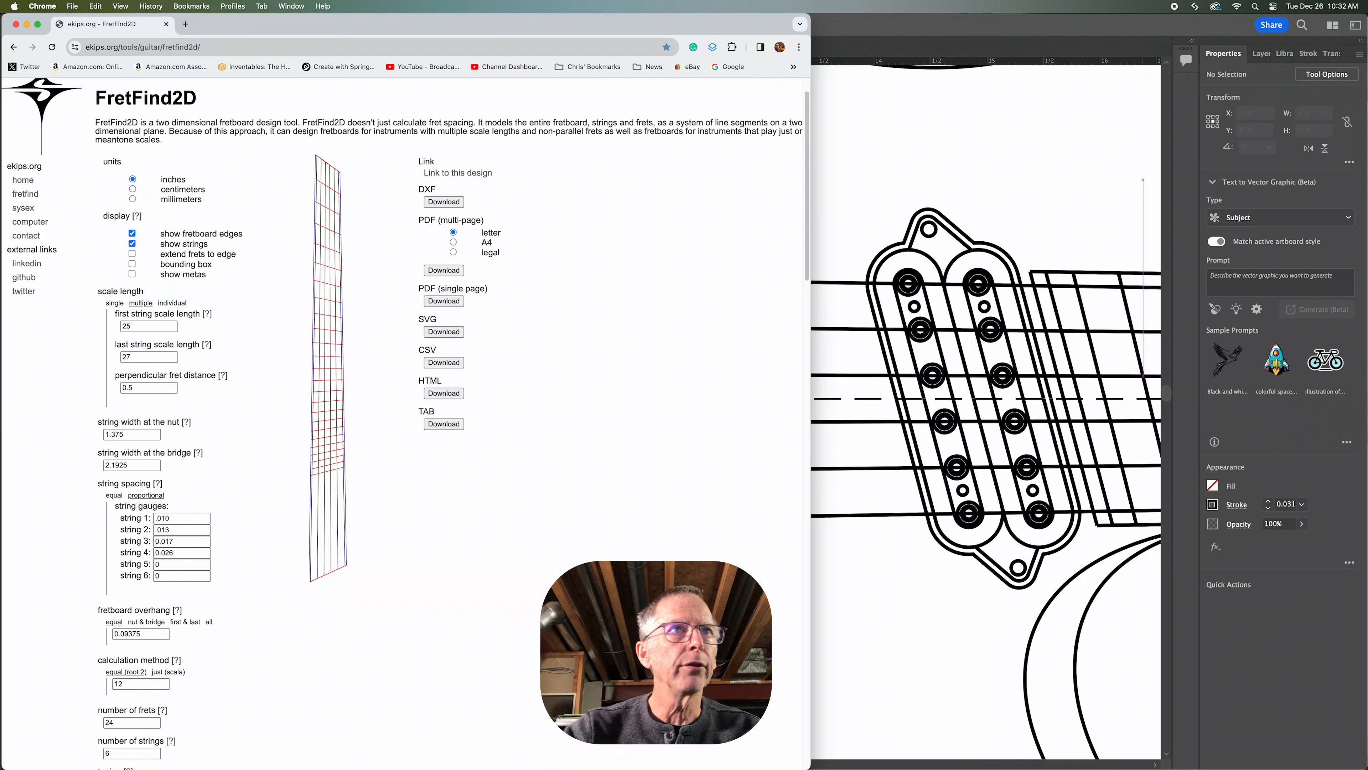
text(6)
click(170, 562)
text(.03)
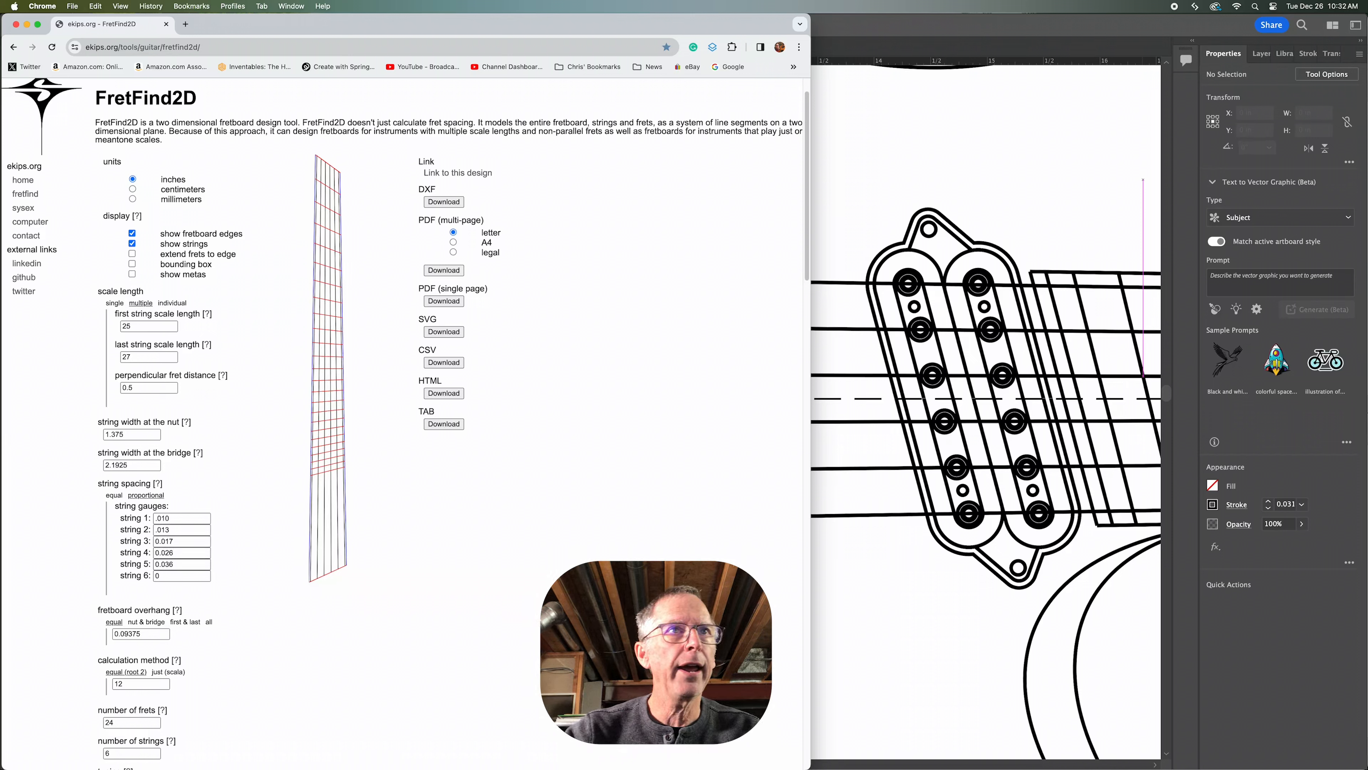
text(6)
click(175, 572)
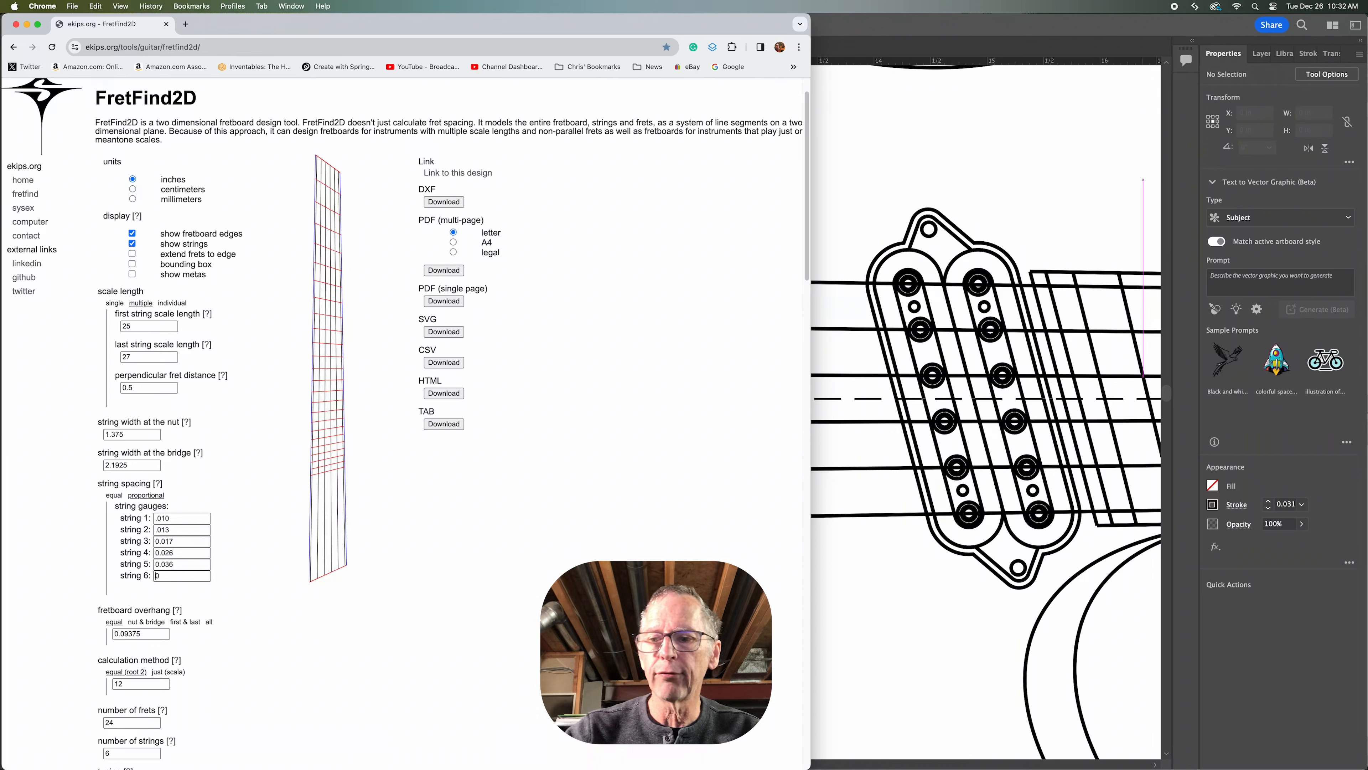
text(40)
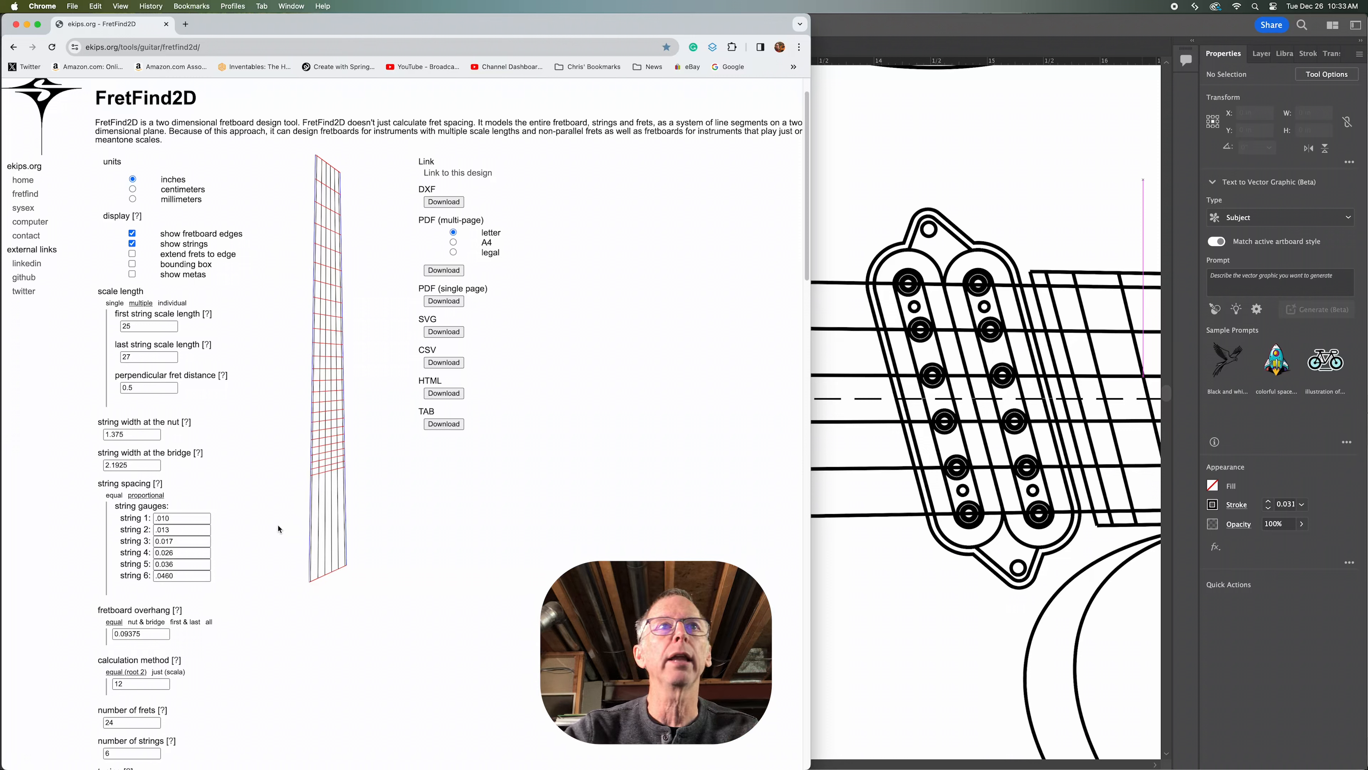
click(114, 496)
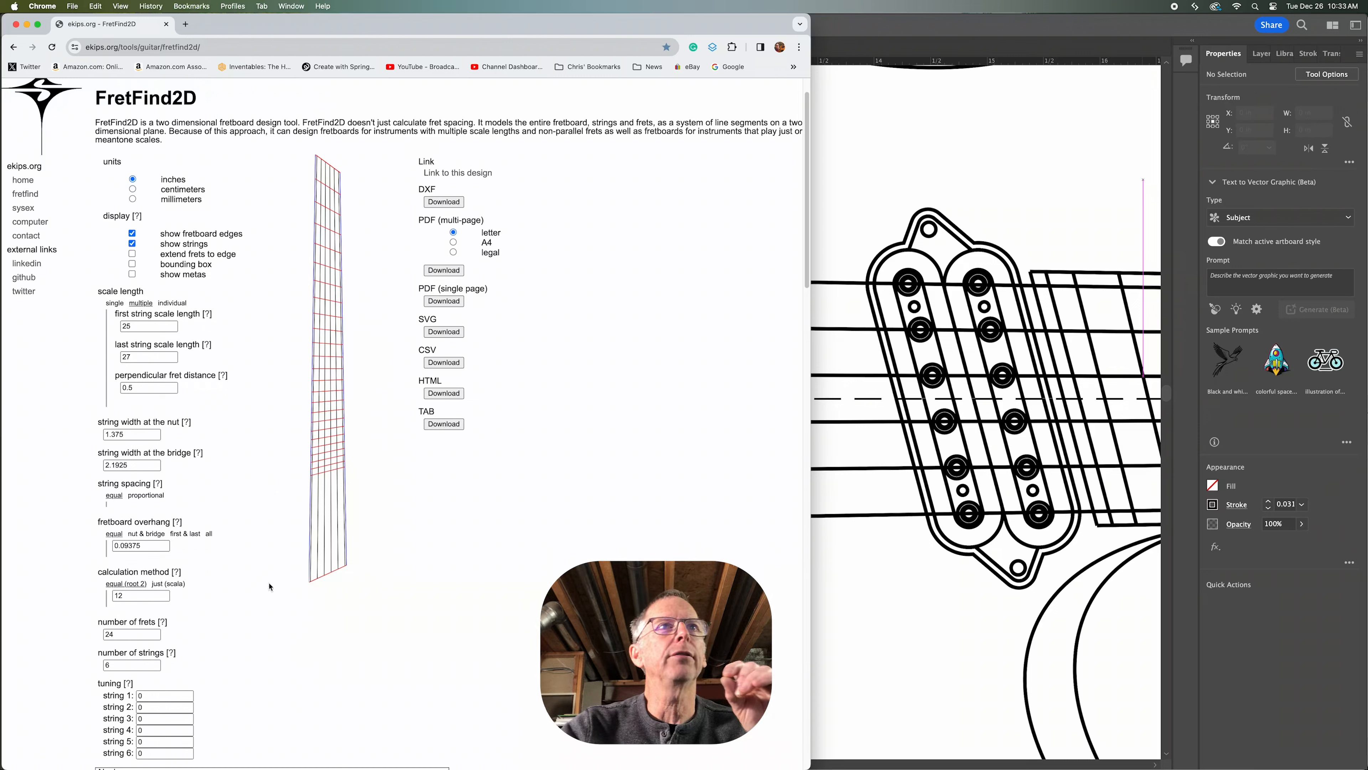
Set the equal fretboard overhang to .125 inches
double_click(160, 545)
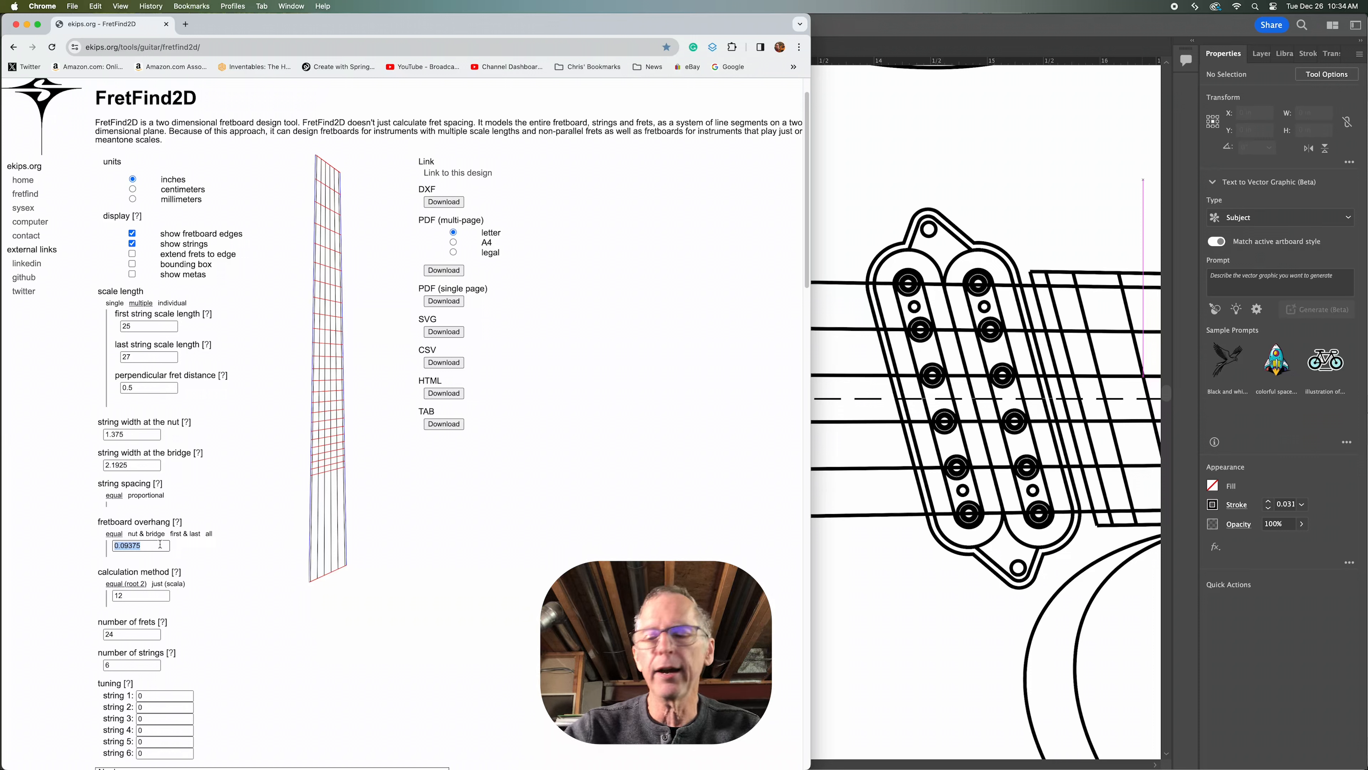
text(.125)
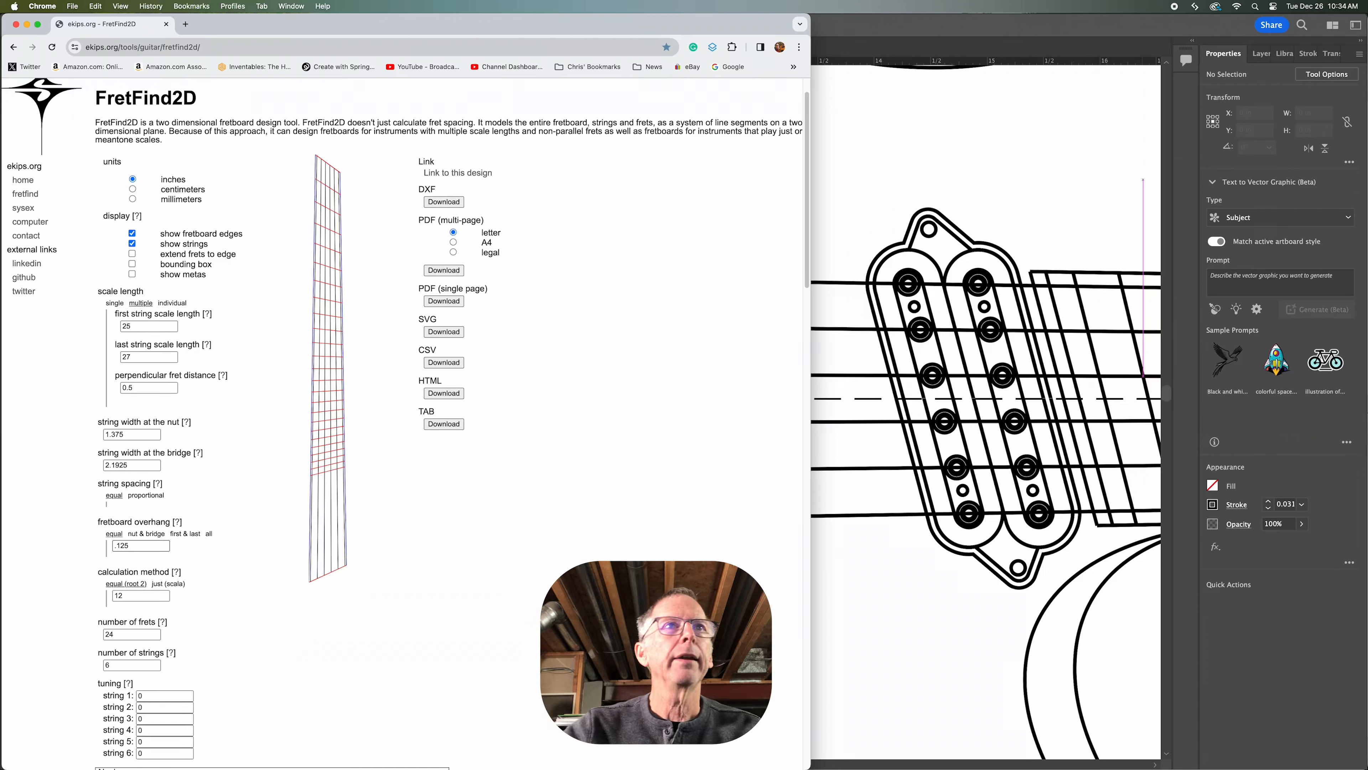
key(Return)
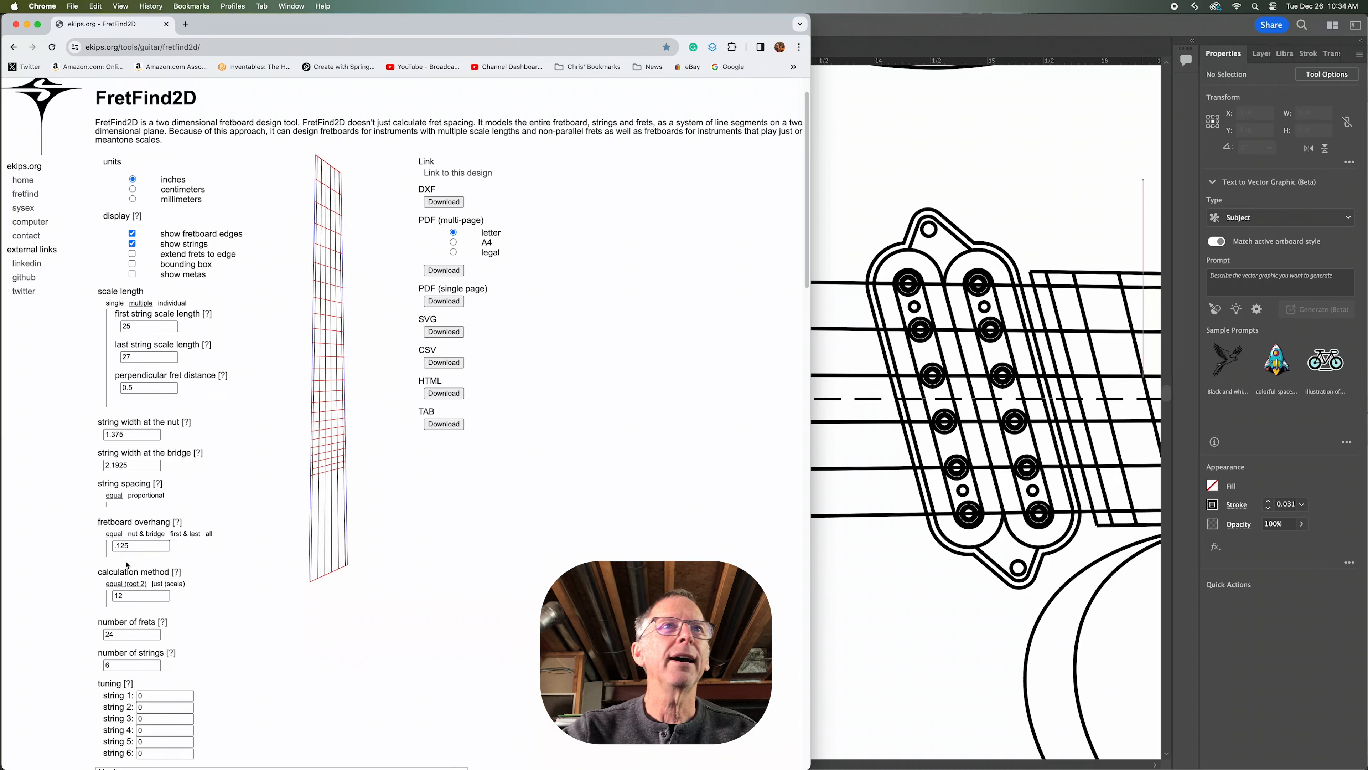
Look through the nut & bridge, first & last and all modes of fretboard overhang, and return to the equal mode
click(147, 533)
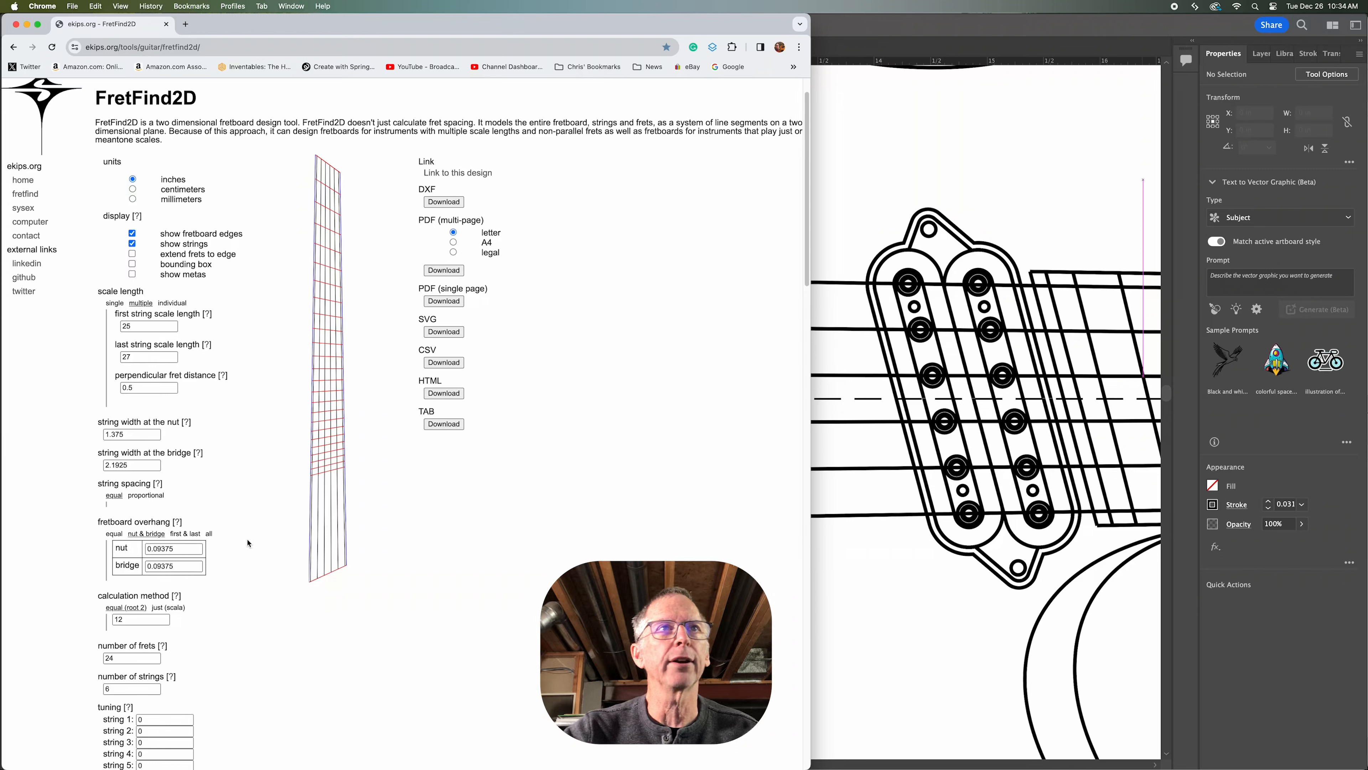
click(193, 532)
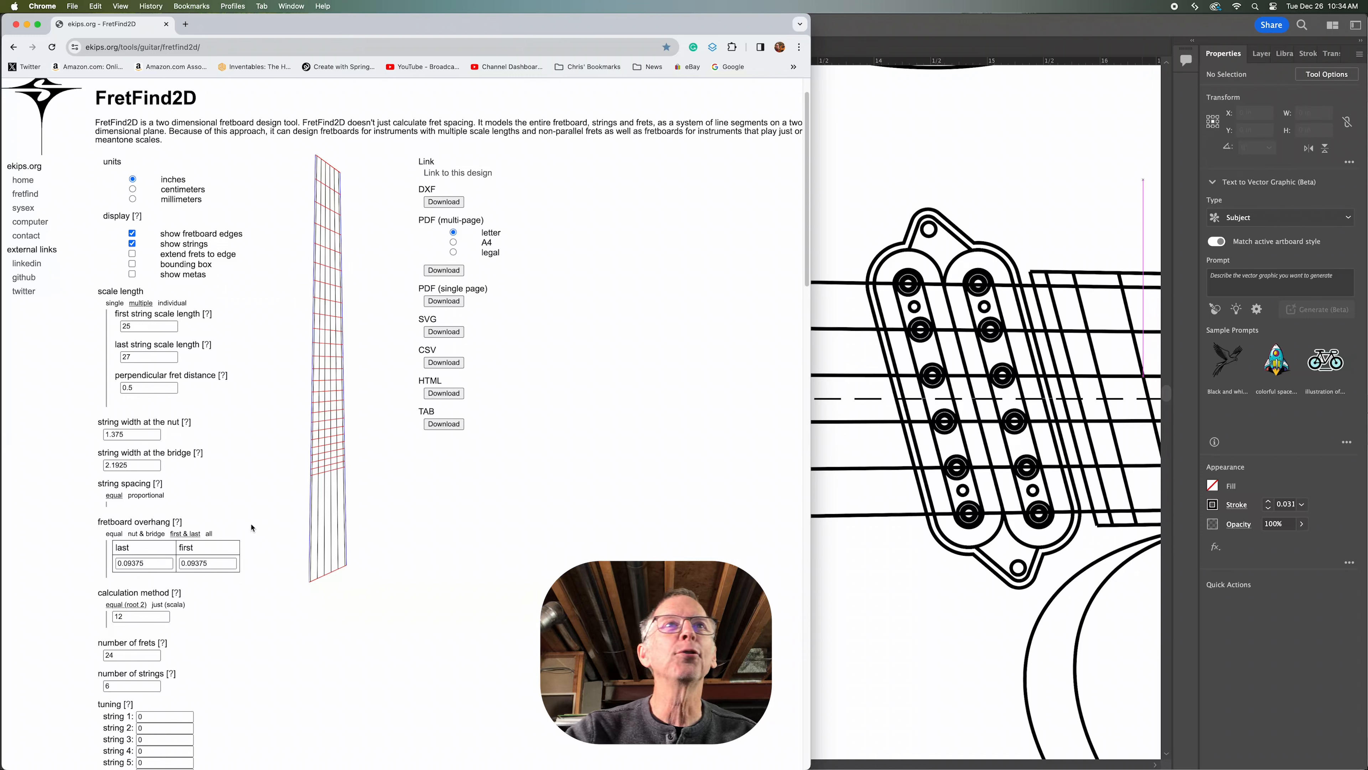
click(209, 533)
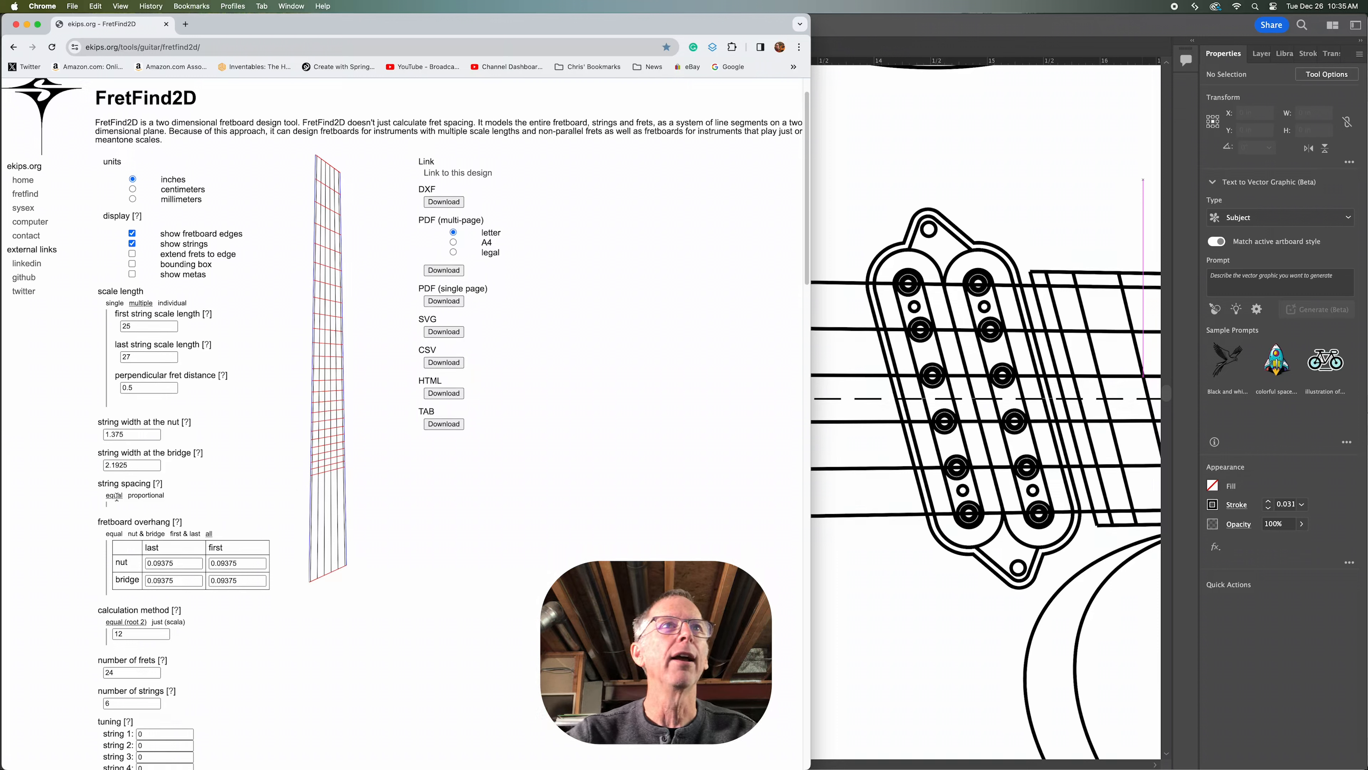
click(113, 534)
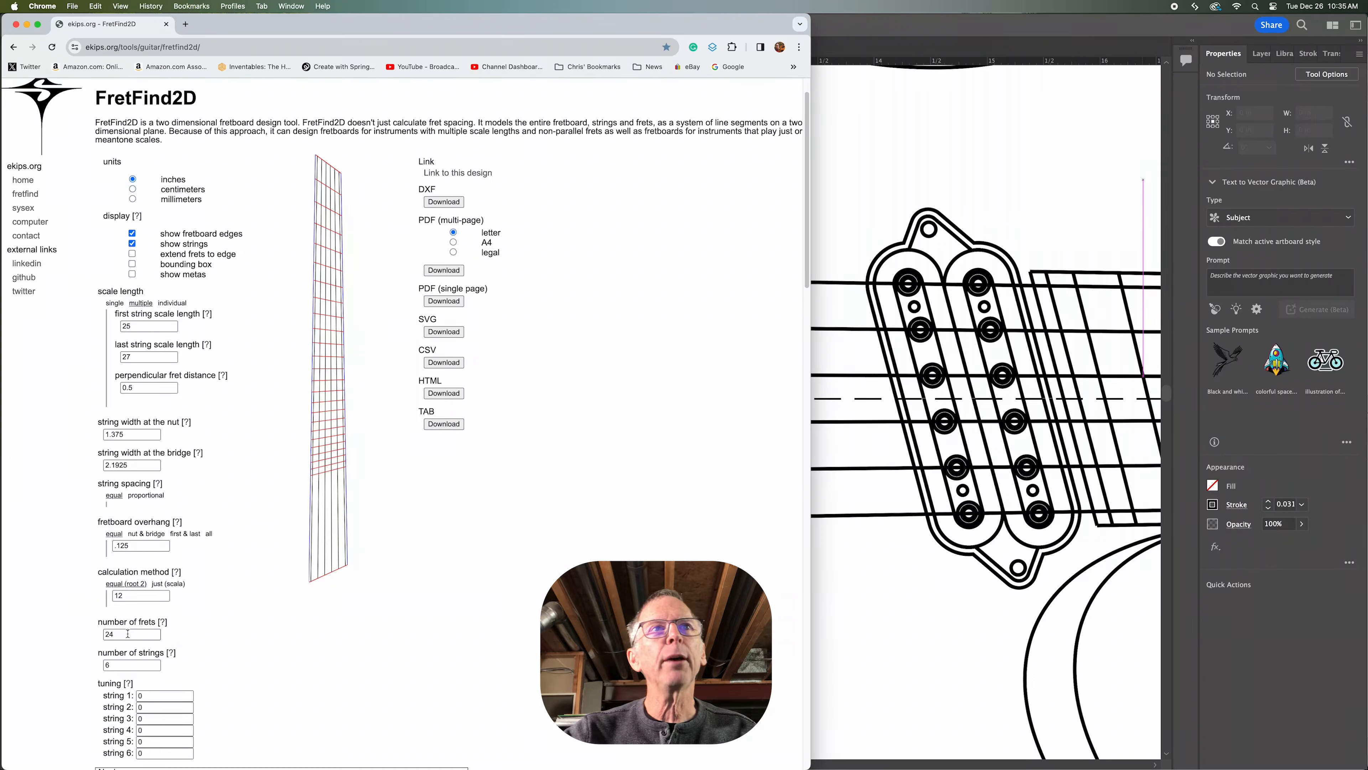
Set the number of frets to 25
scroll(209, 616, down, 1)
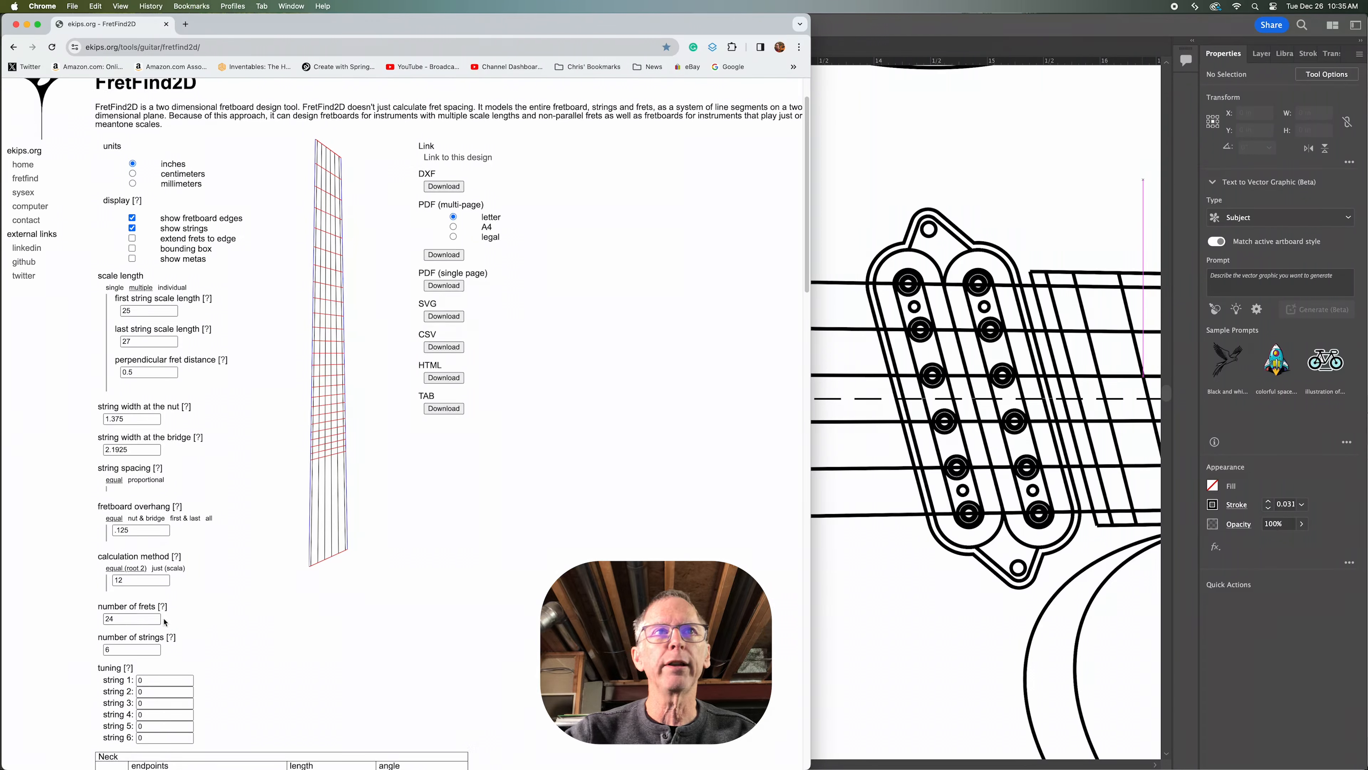
click(132, 617)
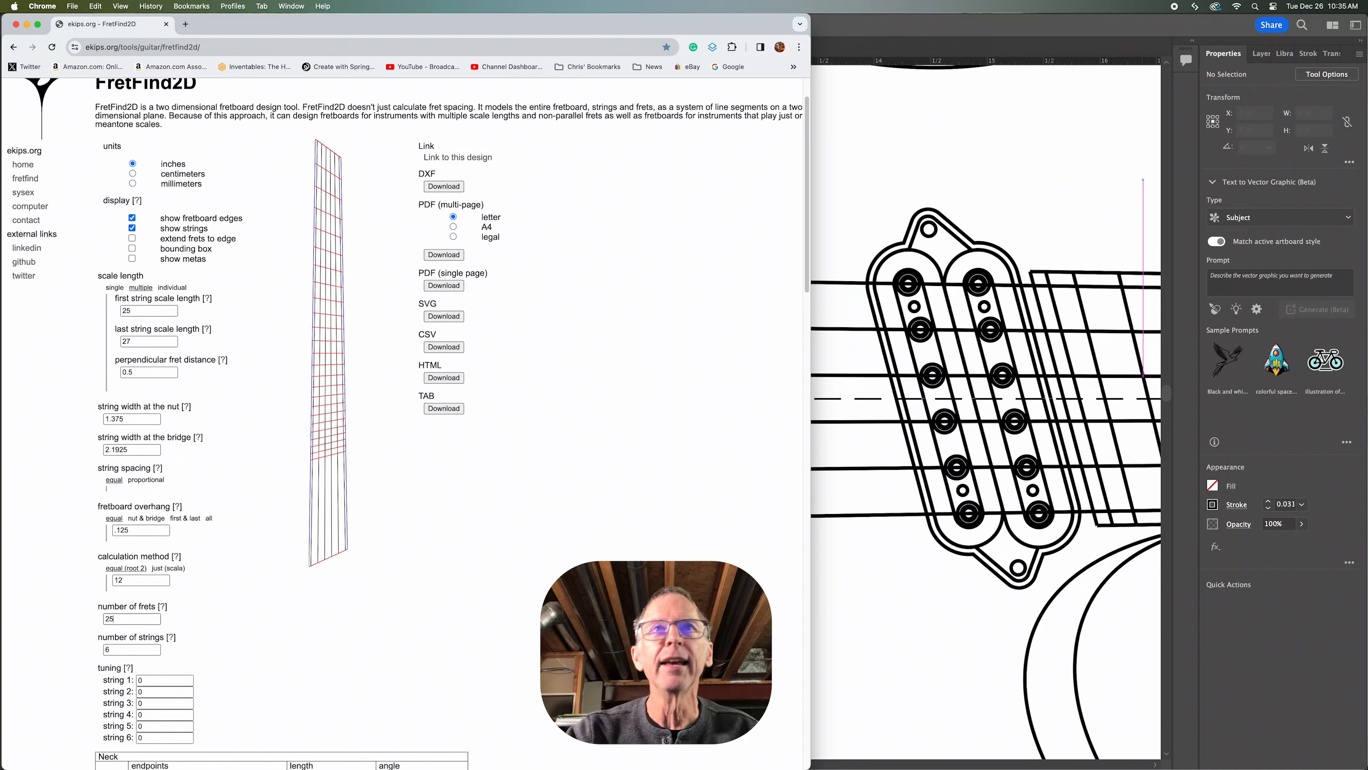
key(Return)
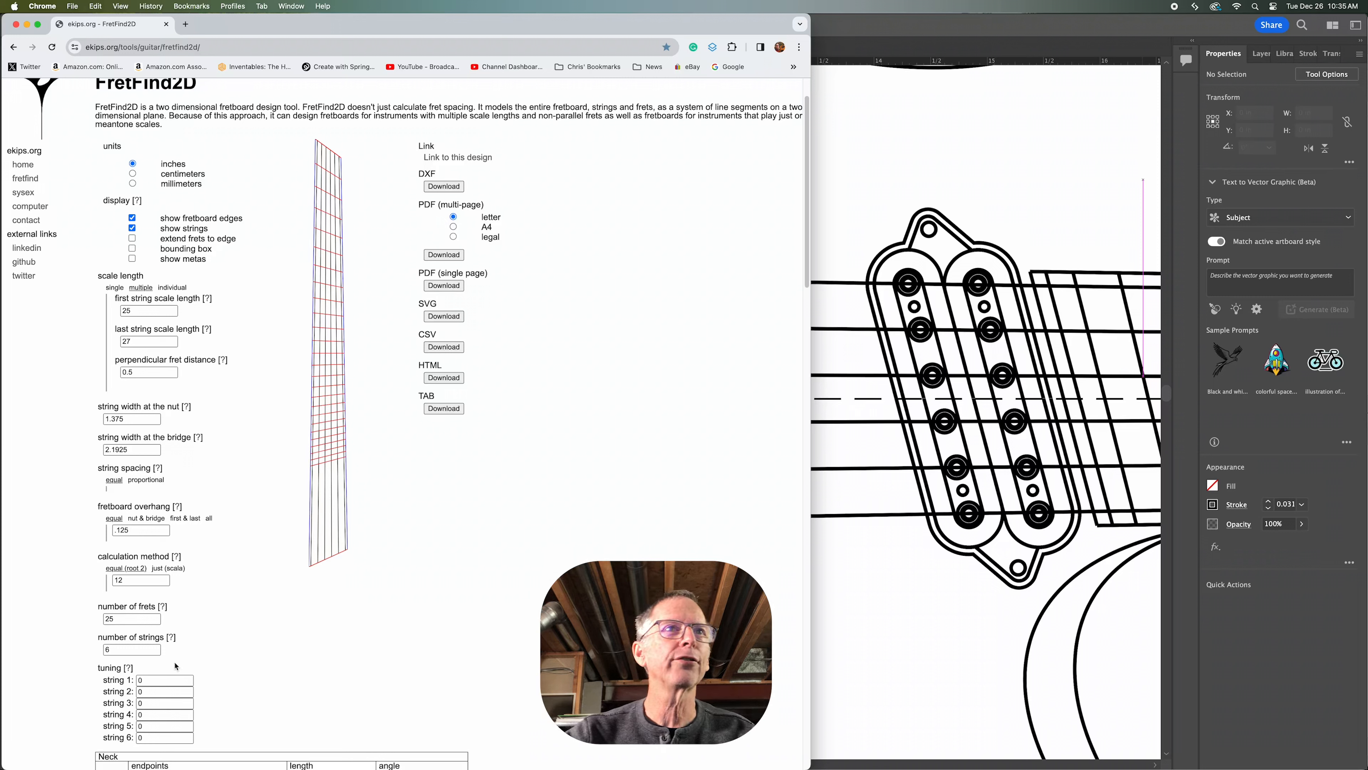
Change the calculation method to just (scala) and read the help text about the calculation method
scroll(146, 647, down, 1)
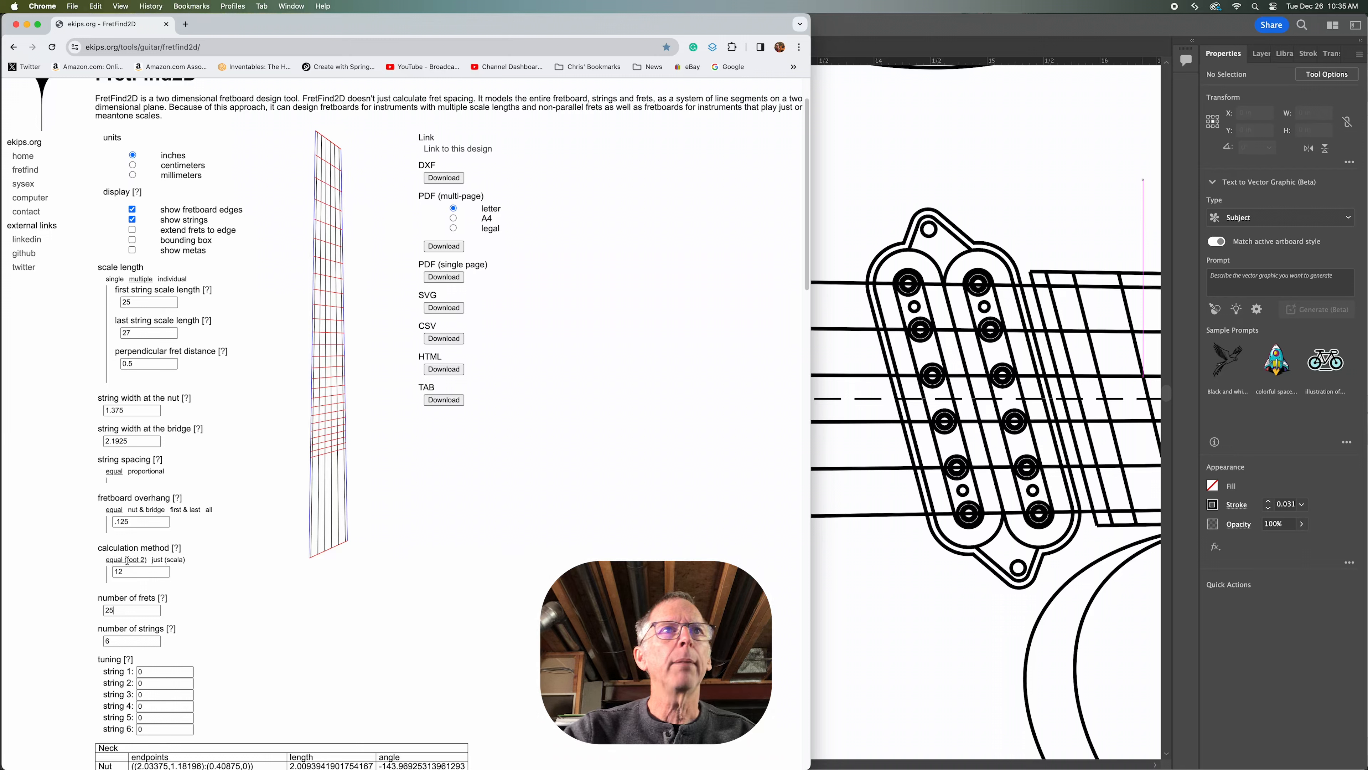
click(172, 559)
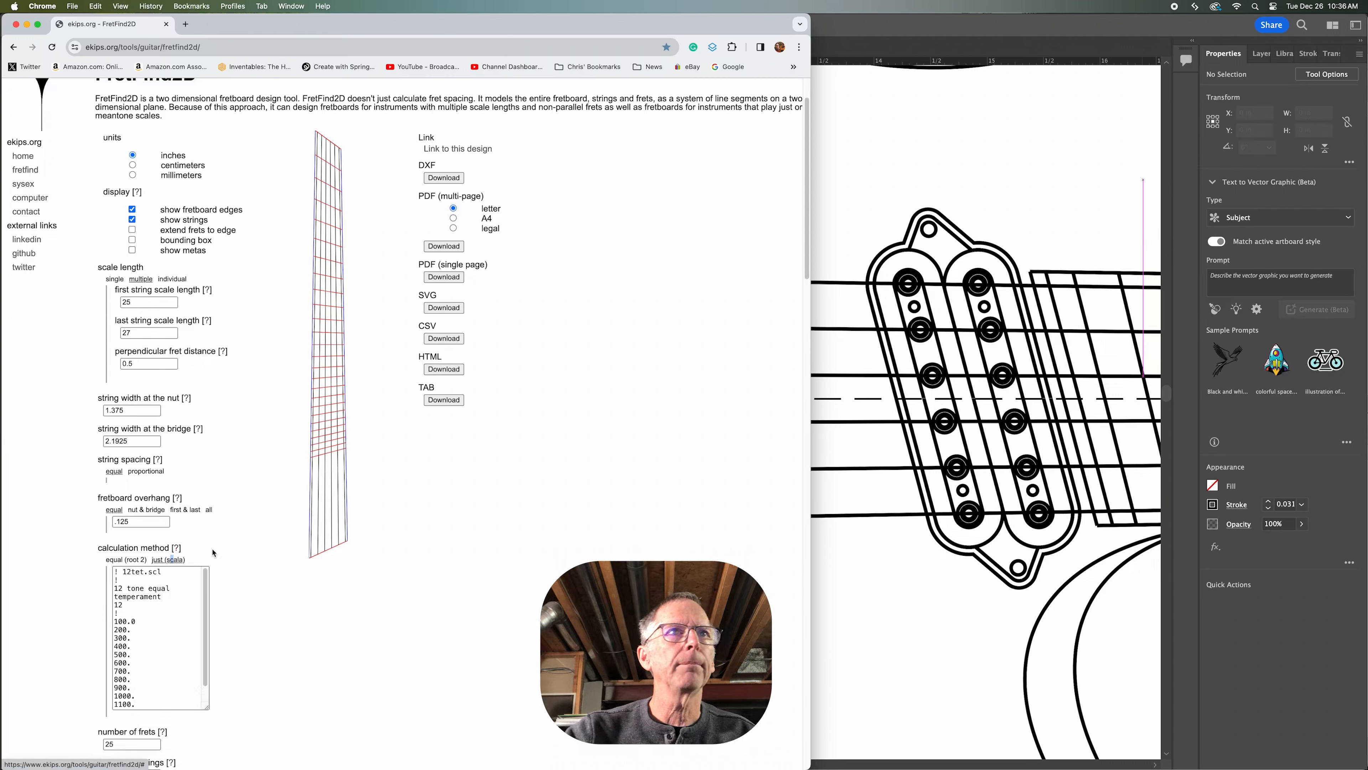
click(176, 548)
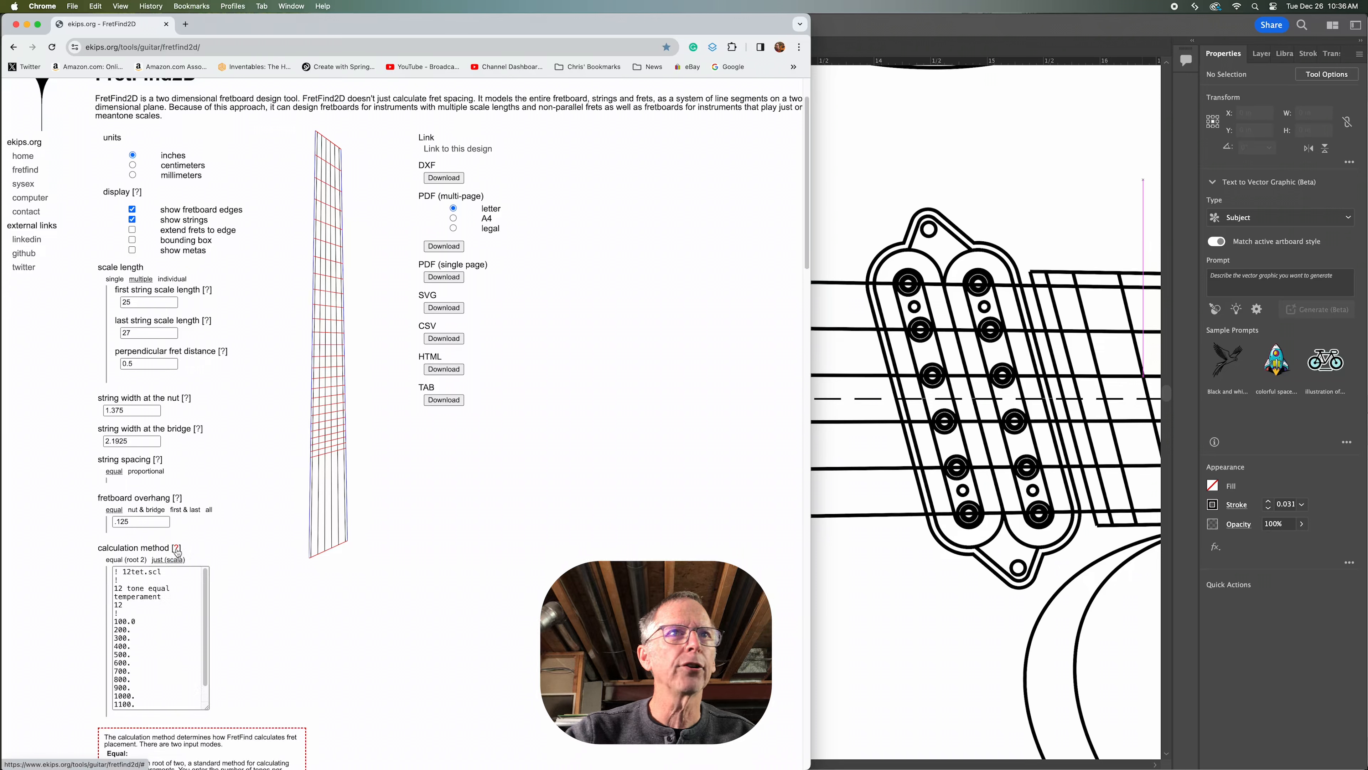
scroll(281, 654, down, 3)
scroll(282, 659, down, 4)
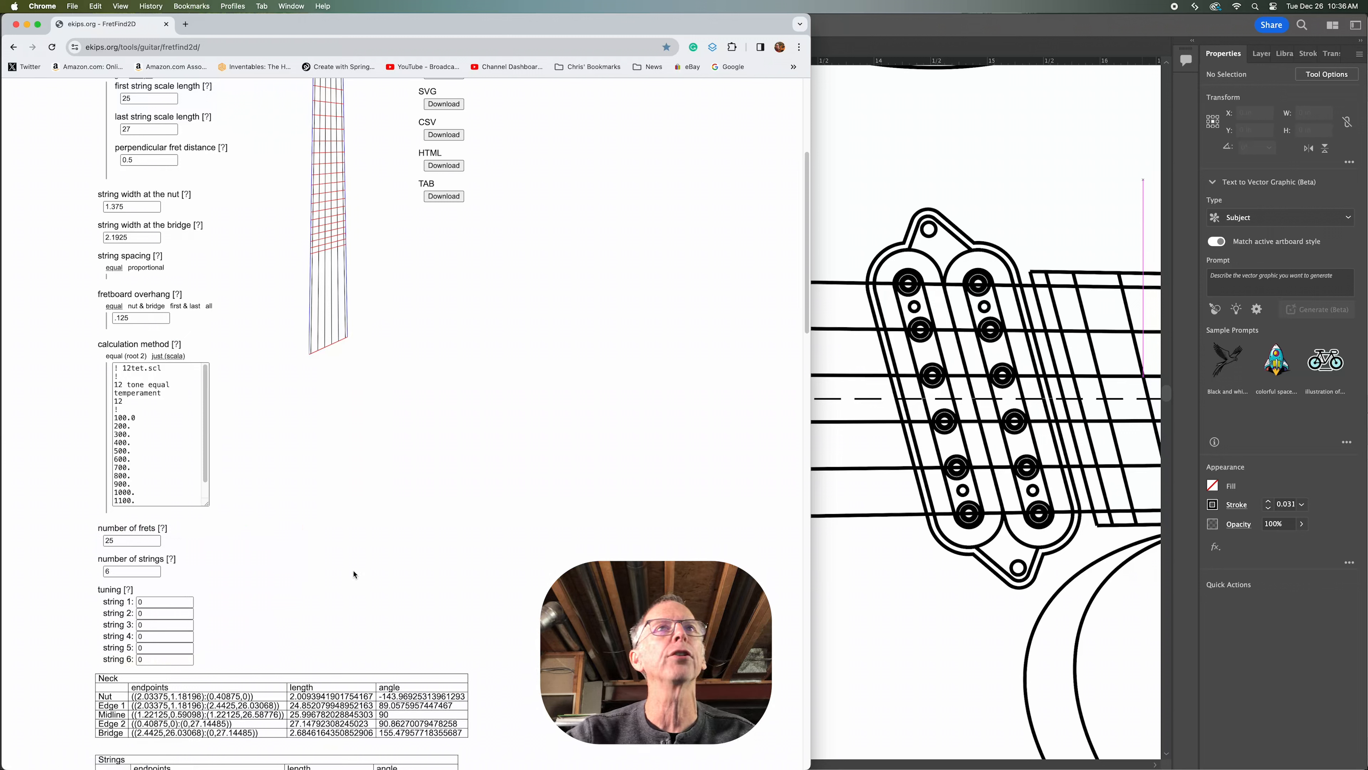
scroll(356, 577, up, 8)
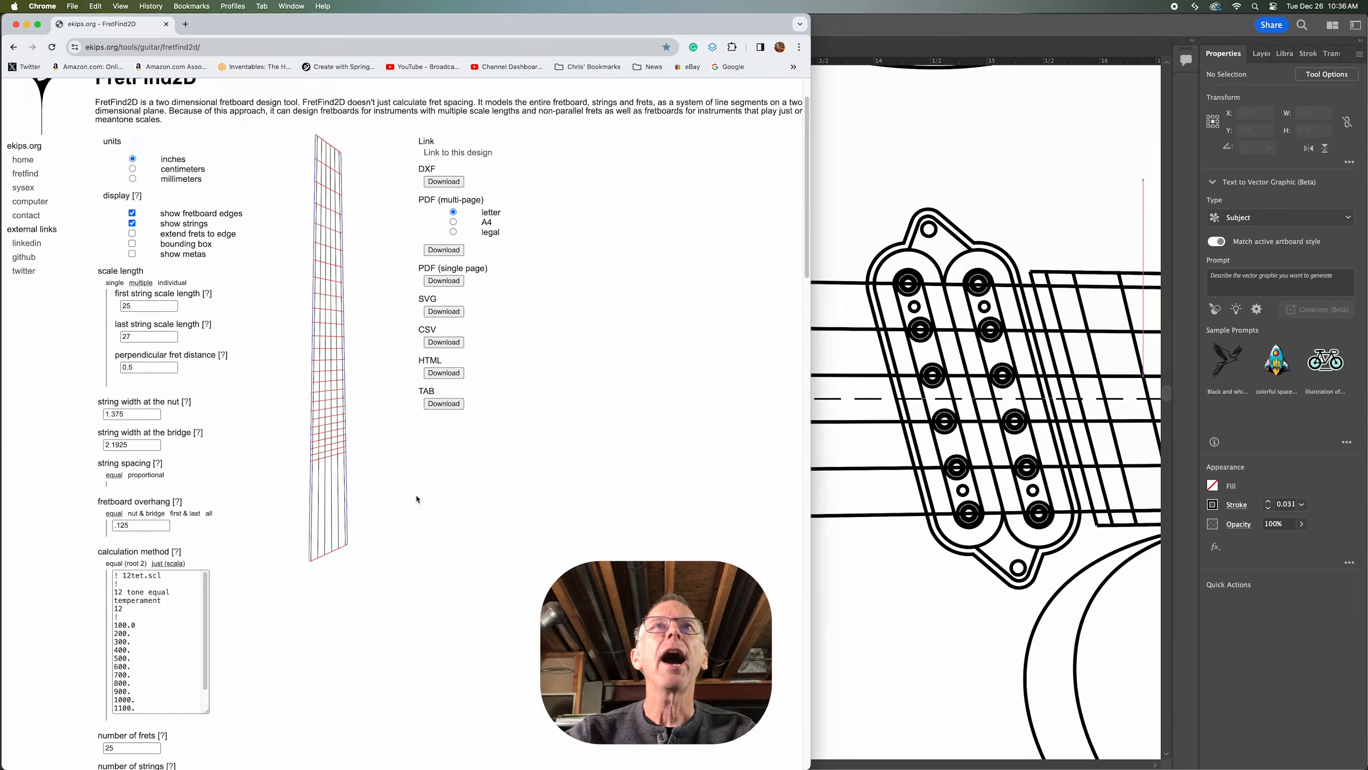
scroll(416, 498, up, 3)
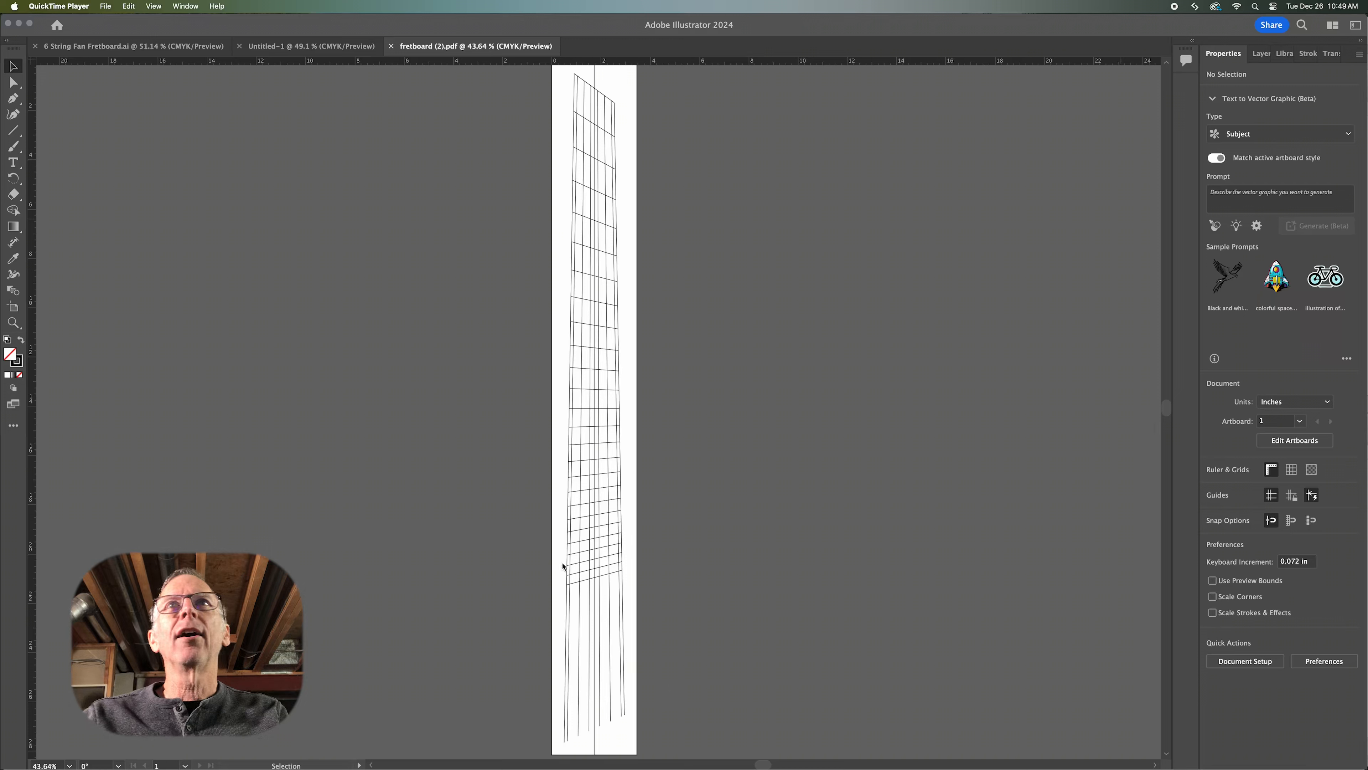
click(18, 85)
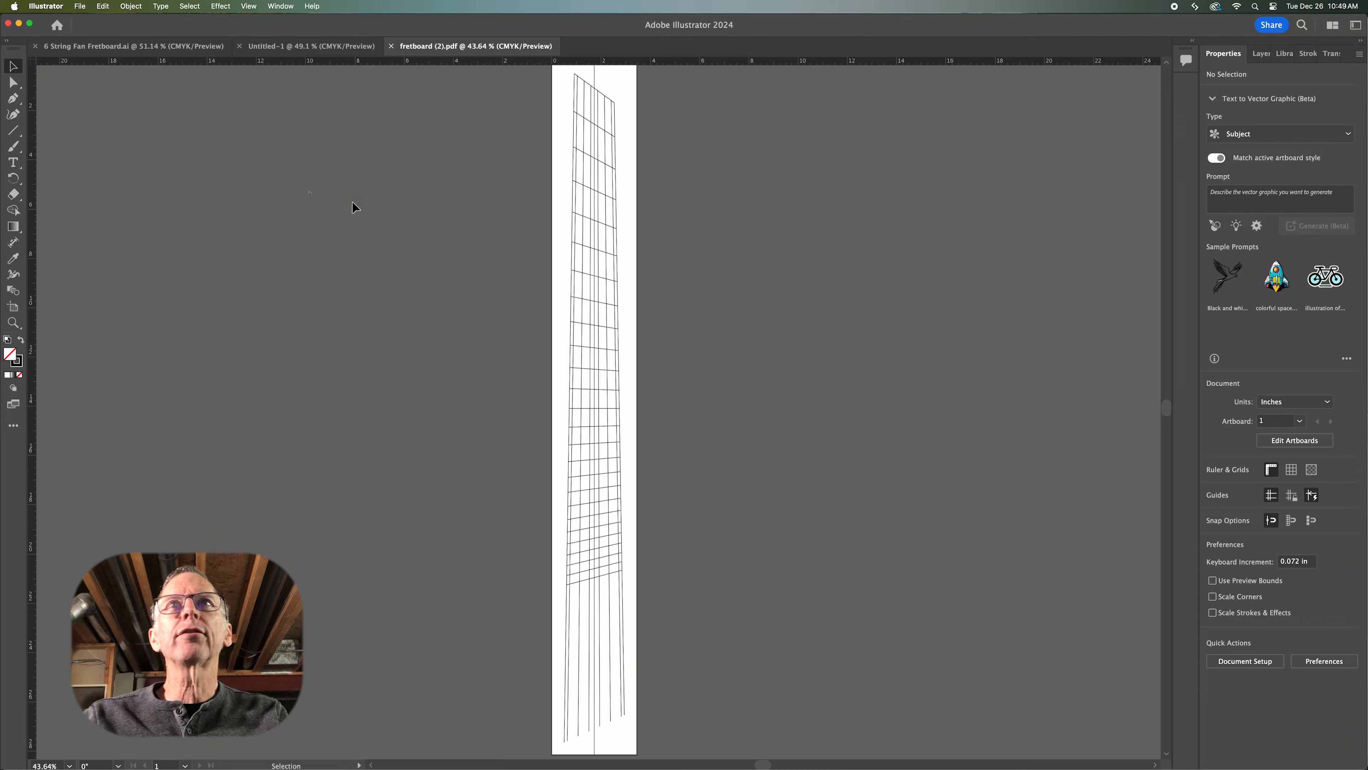
click(612, 280)
click(654, 294)
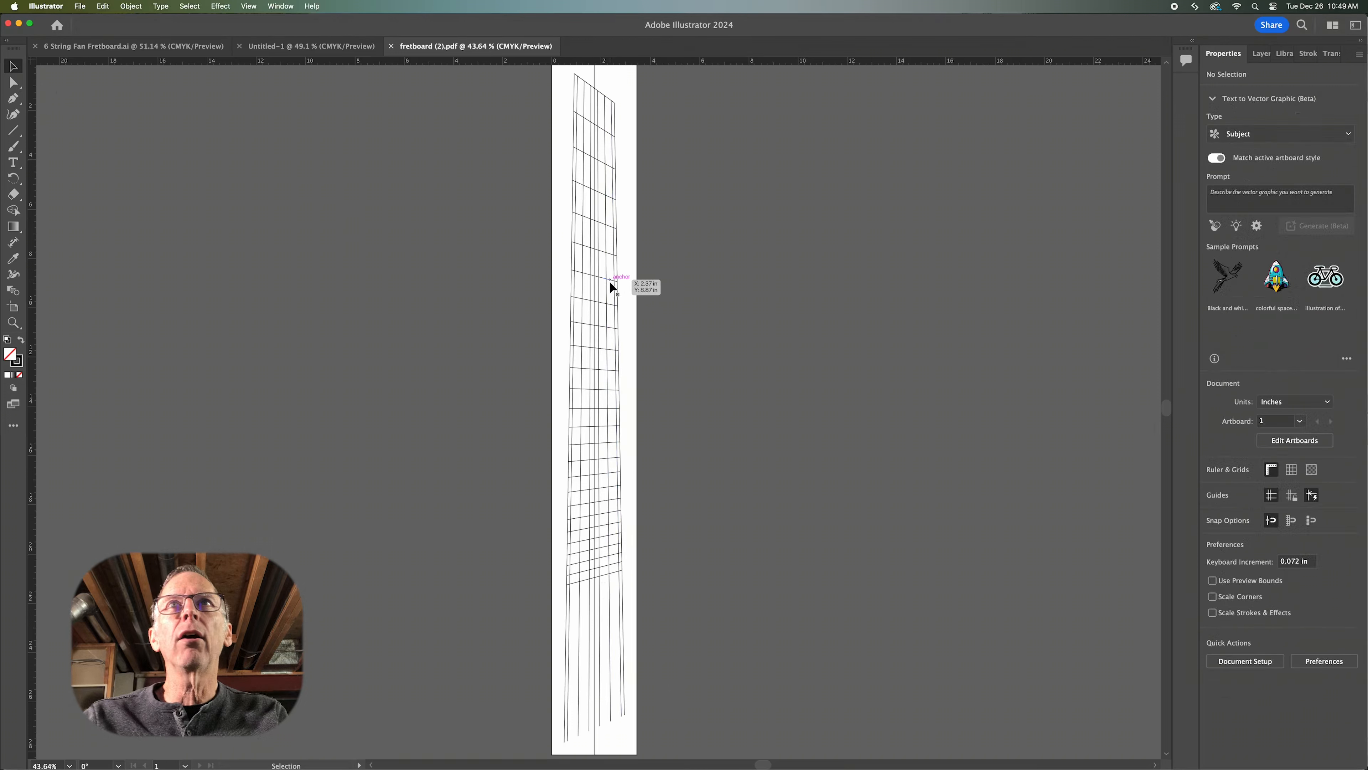
Select individual fret and string lines in the fretboard drawing to examine how they are segmented, and clear the selection
click(610, 279)
click(606, 325)
click(609, 359)
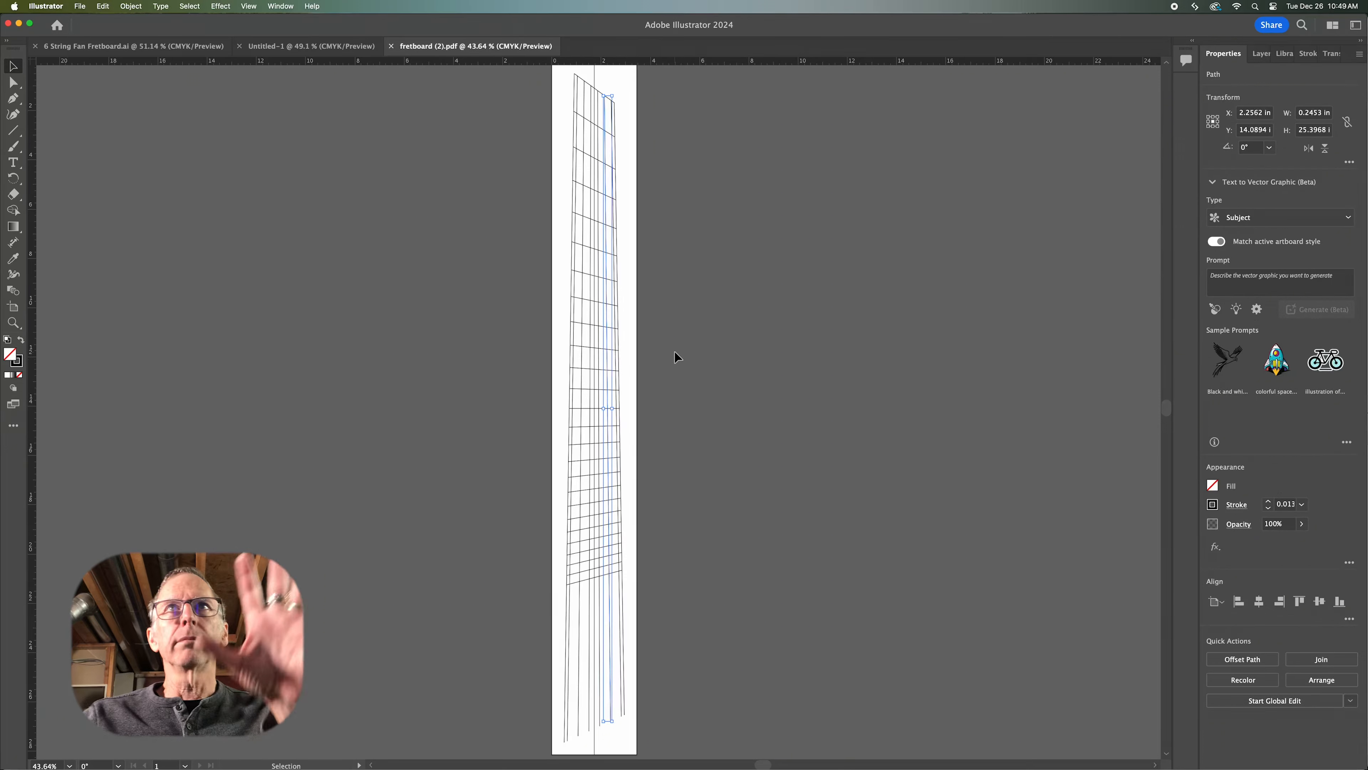
click(612, 389)
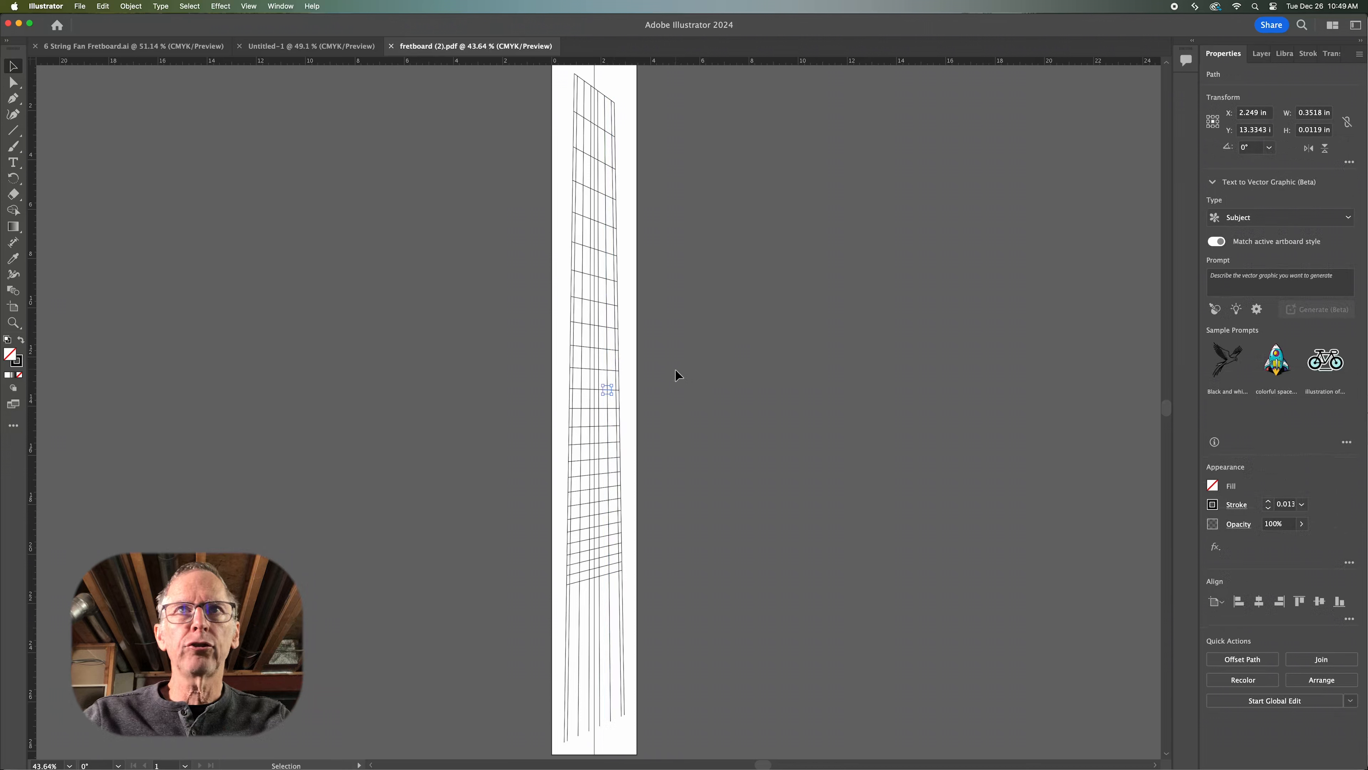
click(722, 365)
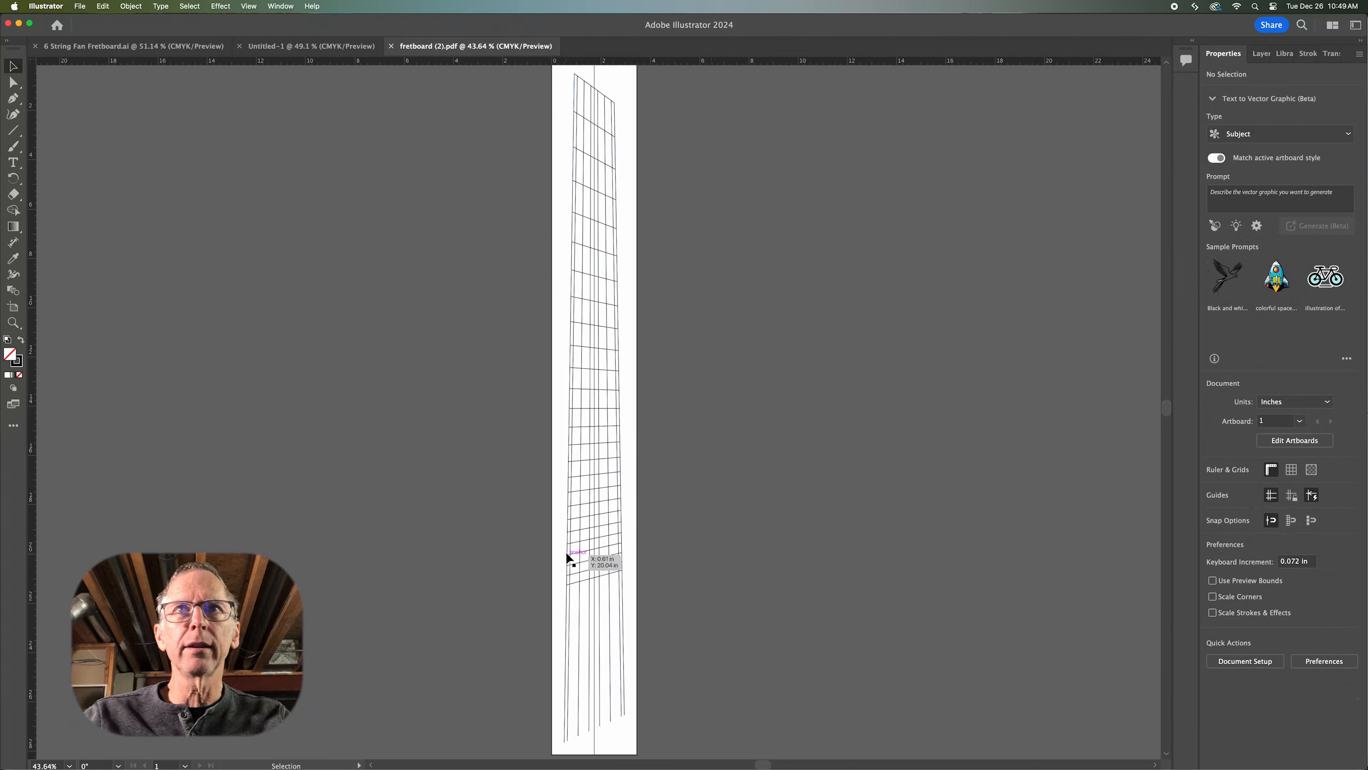
click(576, 543)
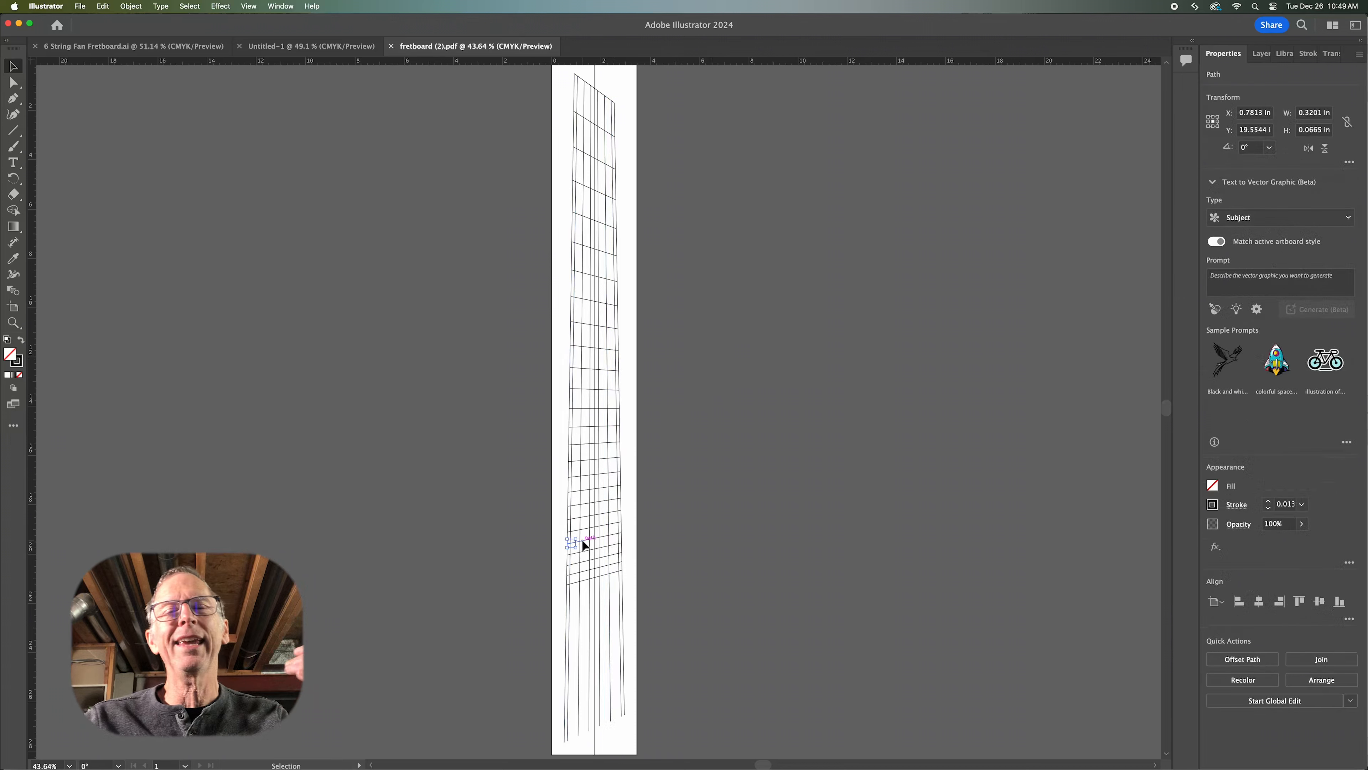
click(474, 525)
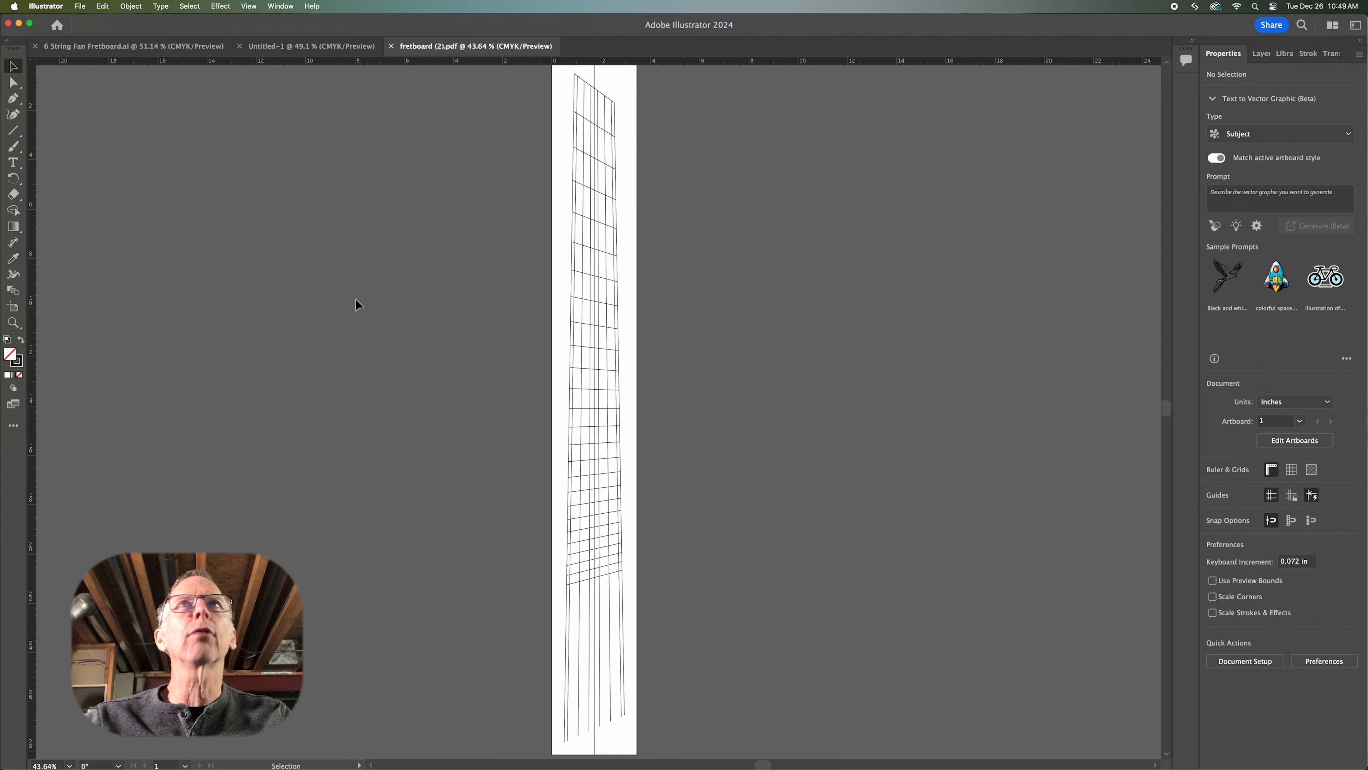
Place a vertical guide on the left corner of the nut and unlock the guides
drag(31, 269, 574, 78)
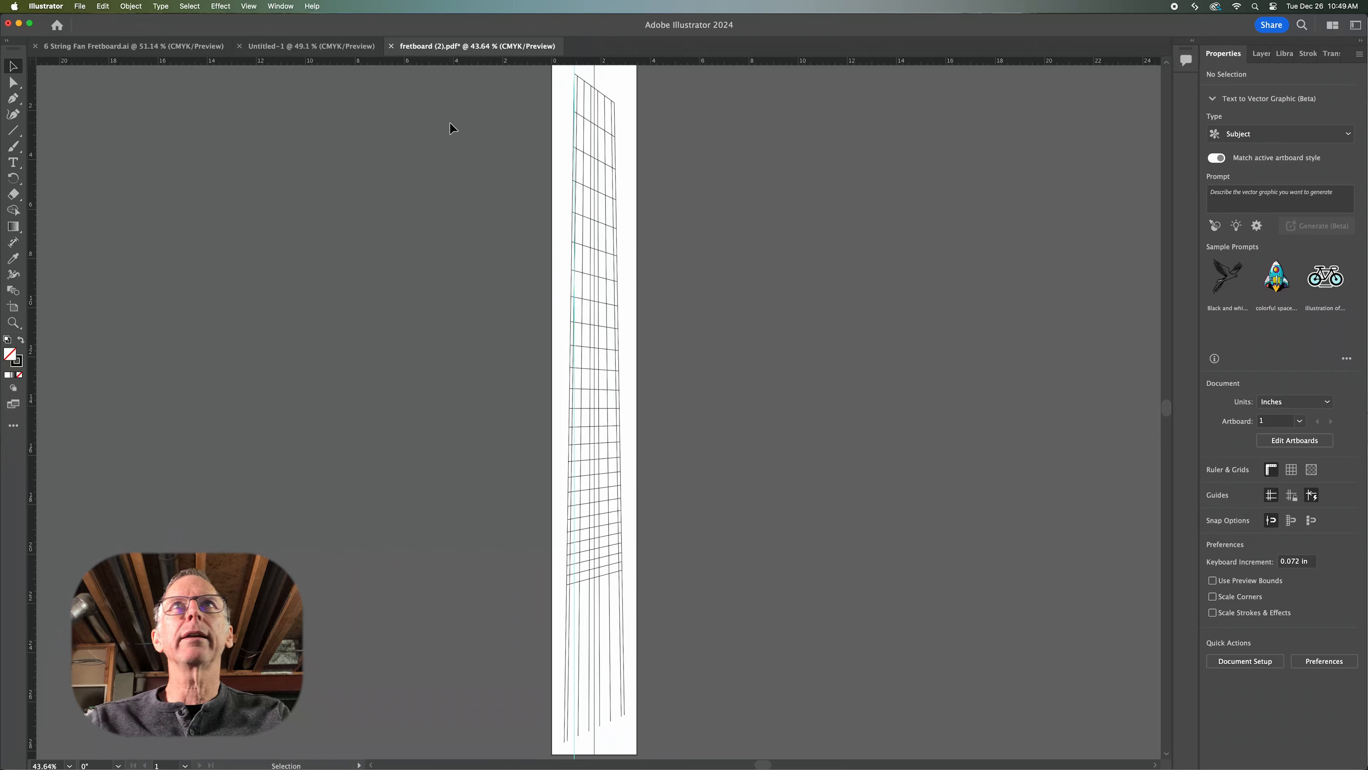
alt+scroll(573, 70, up, 7)
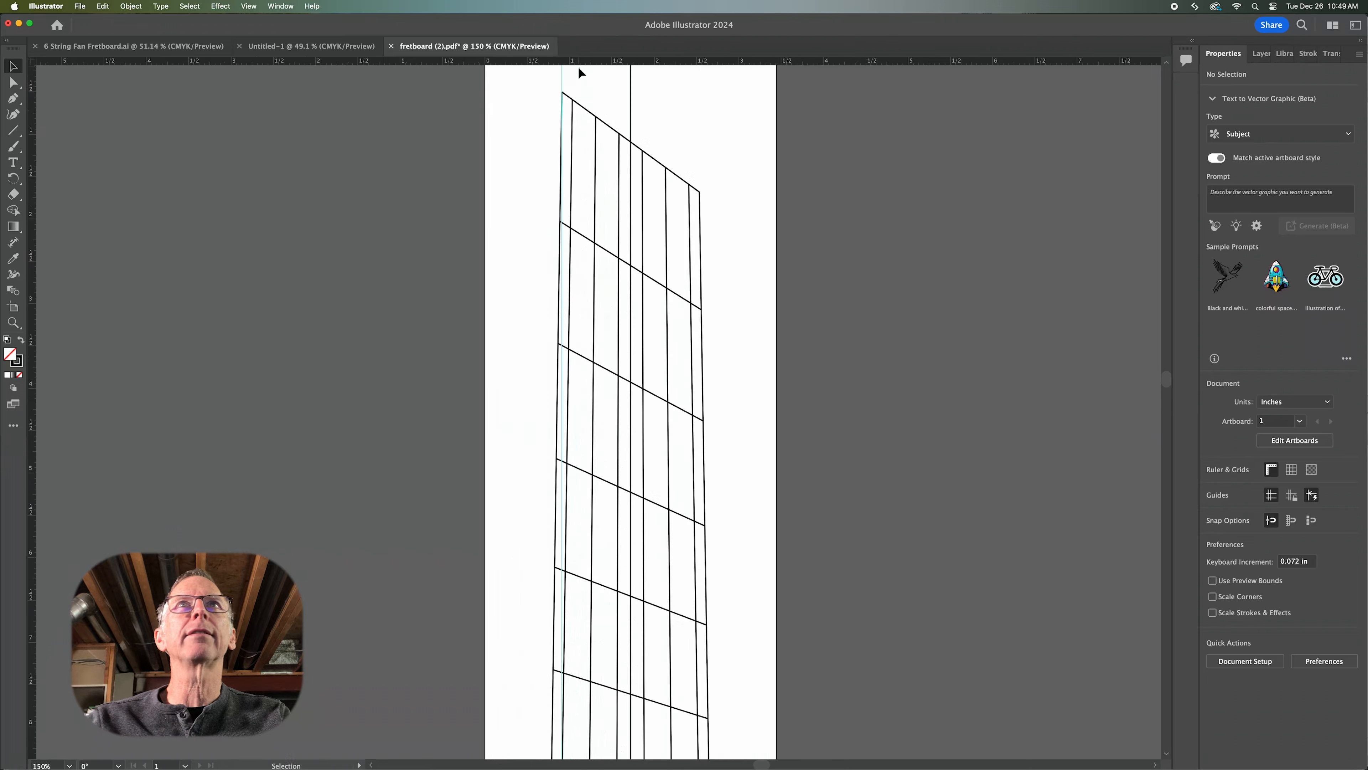
alt+scroll(579, 74, up, 1)
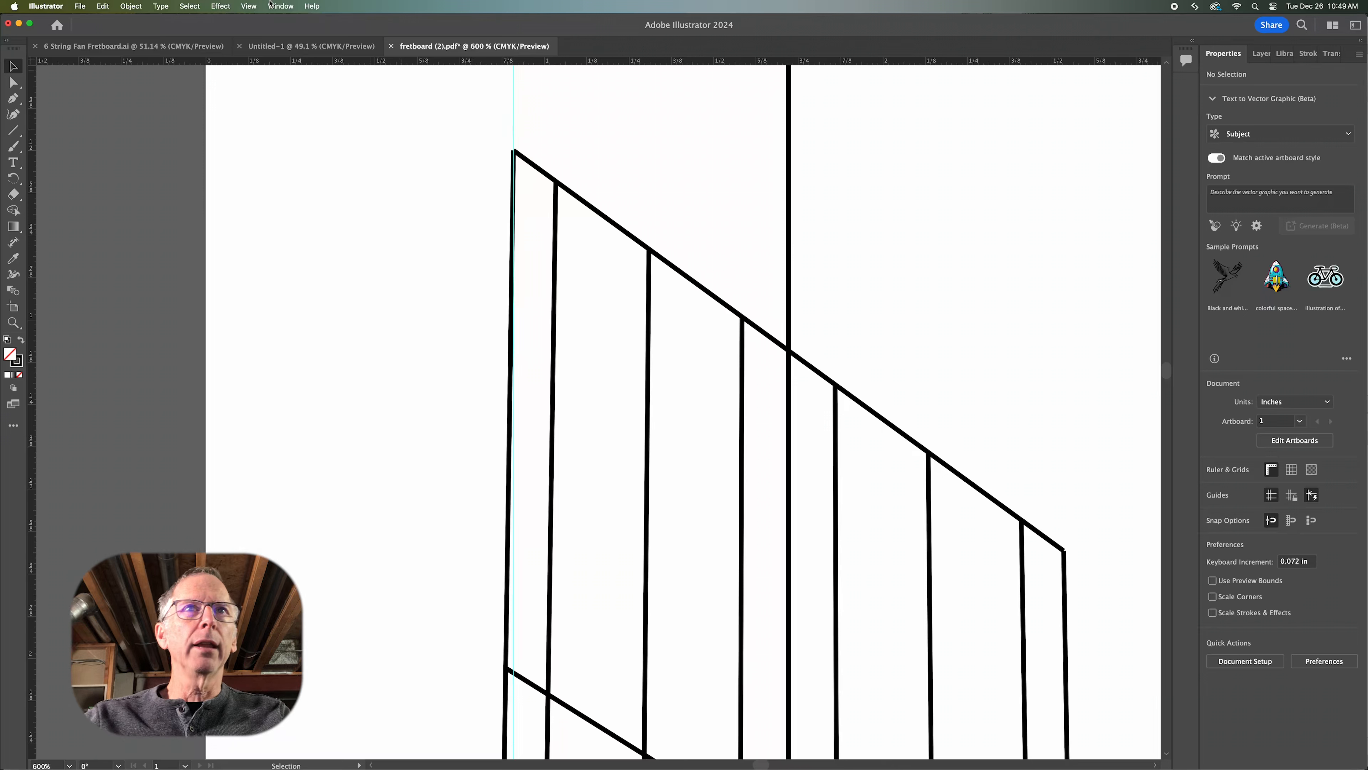
click(249, 7)
mouse_move(302, 474)
click(396, 486)
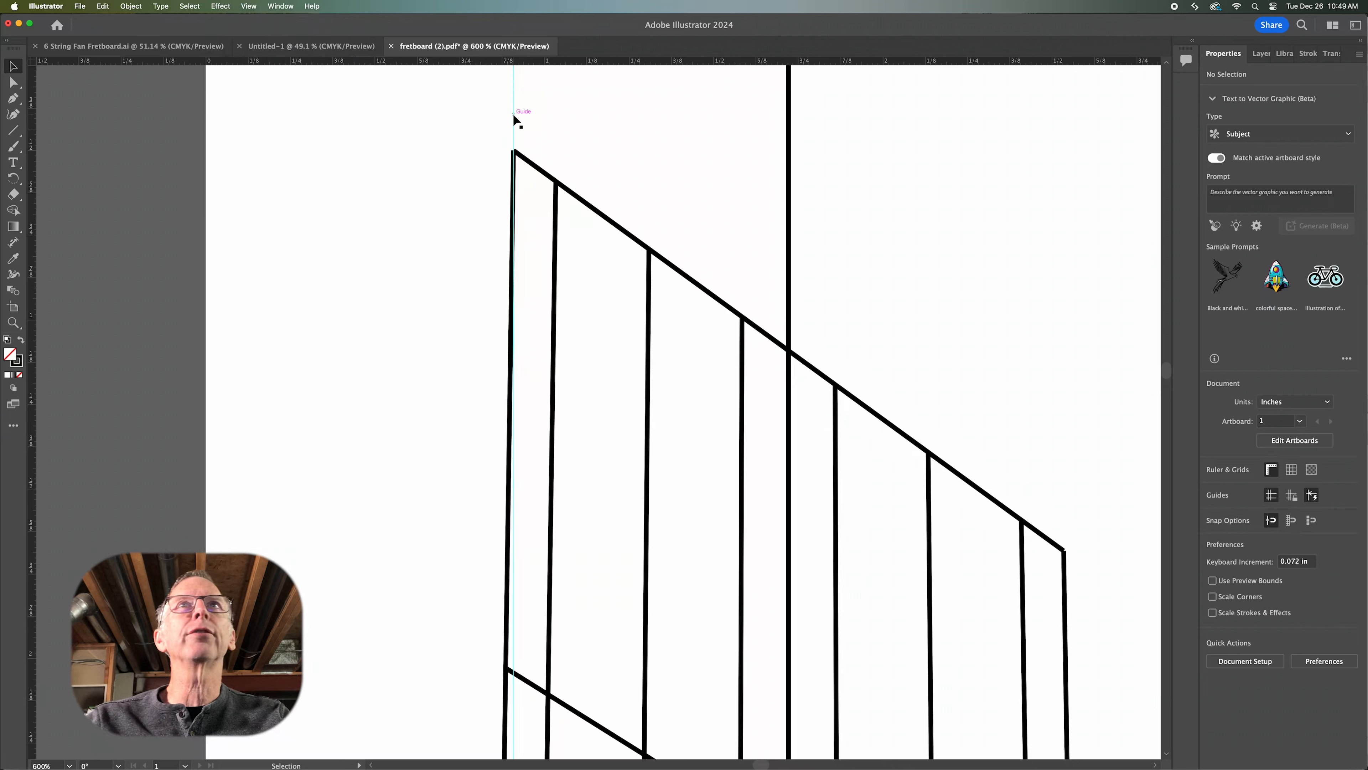
Select the vertical guide and set the nut's left corner as its rotation point
click(515, 120)
click(13, 178)
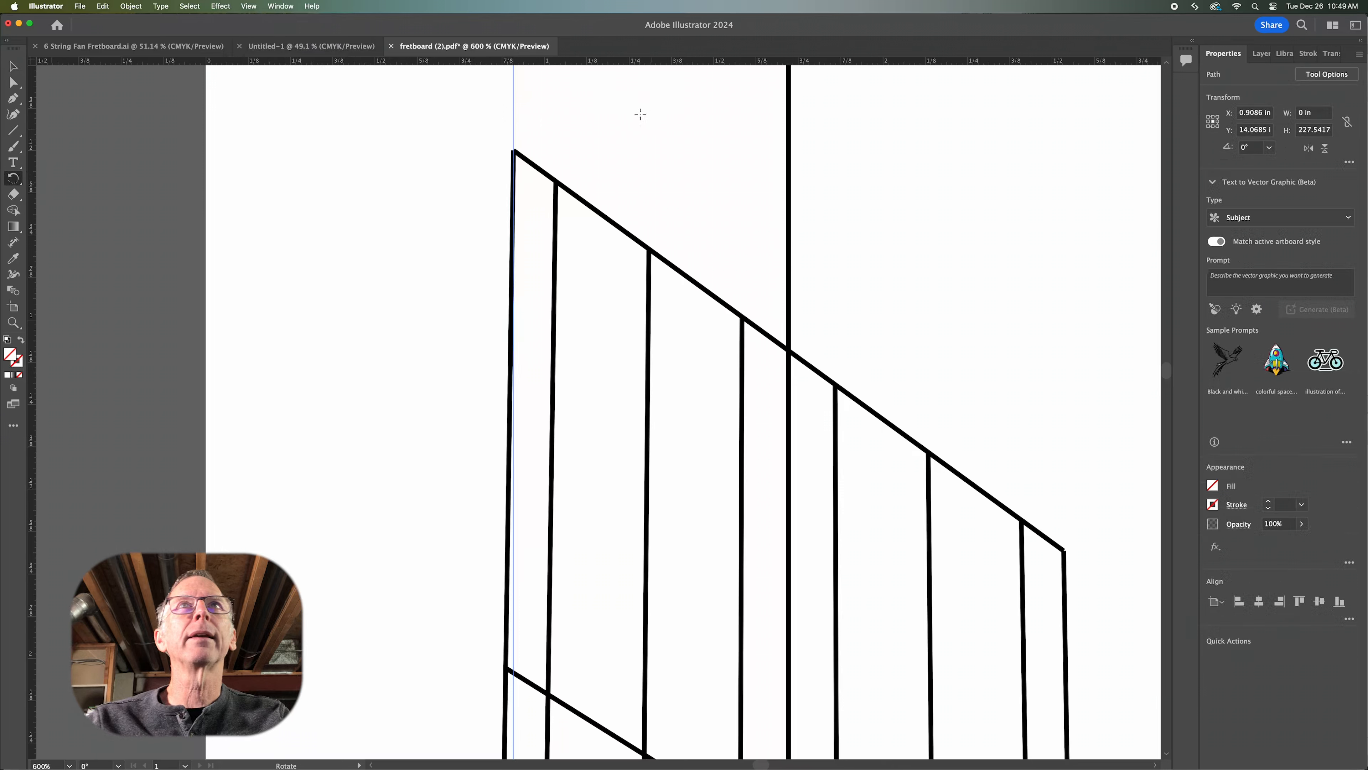
click(514, 151)
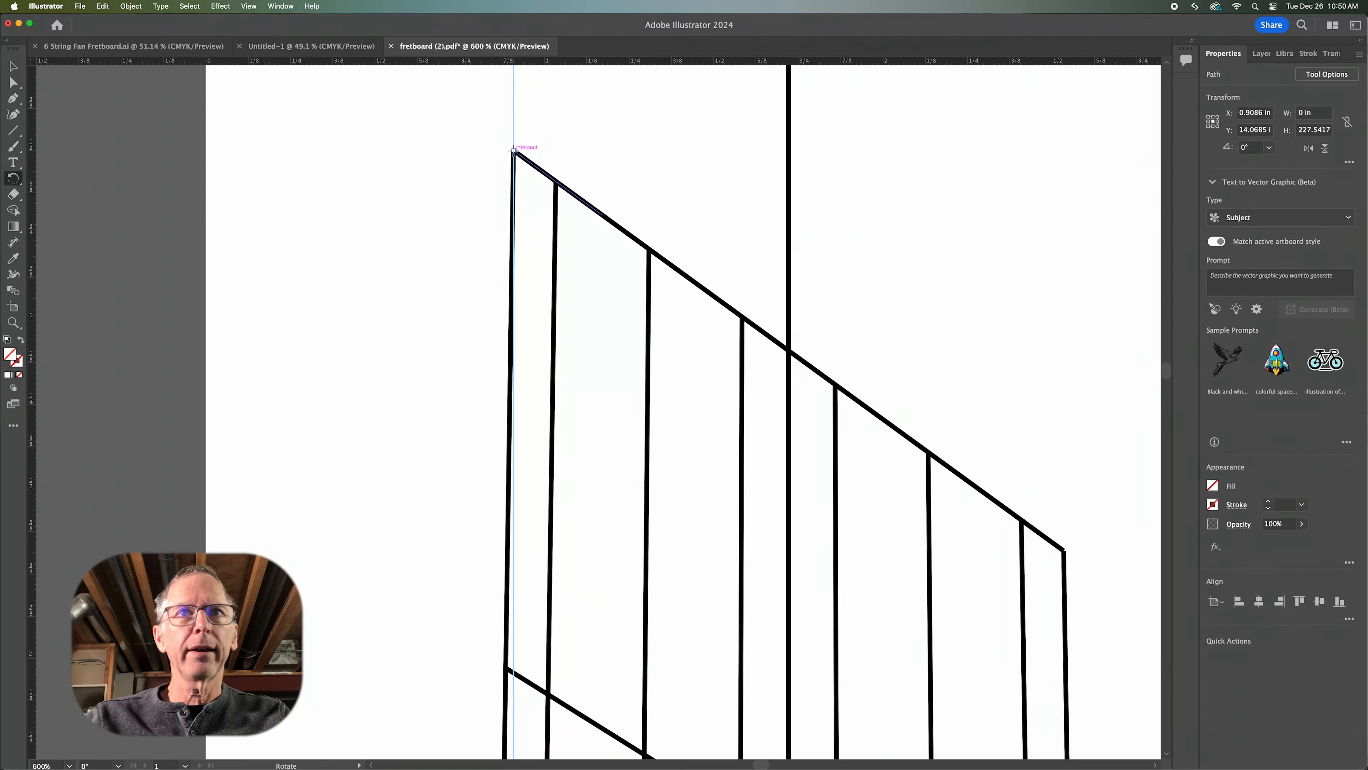
alt+scroll(539, 222, down, 3)
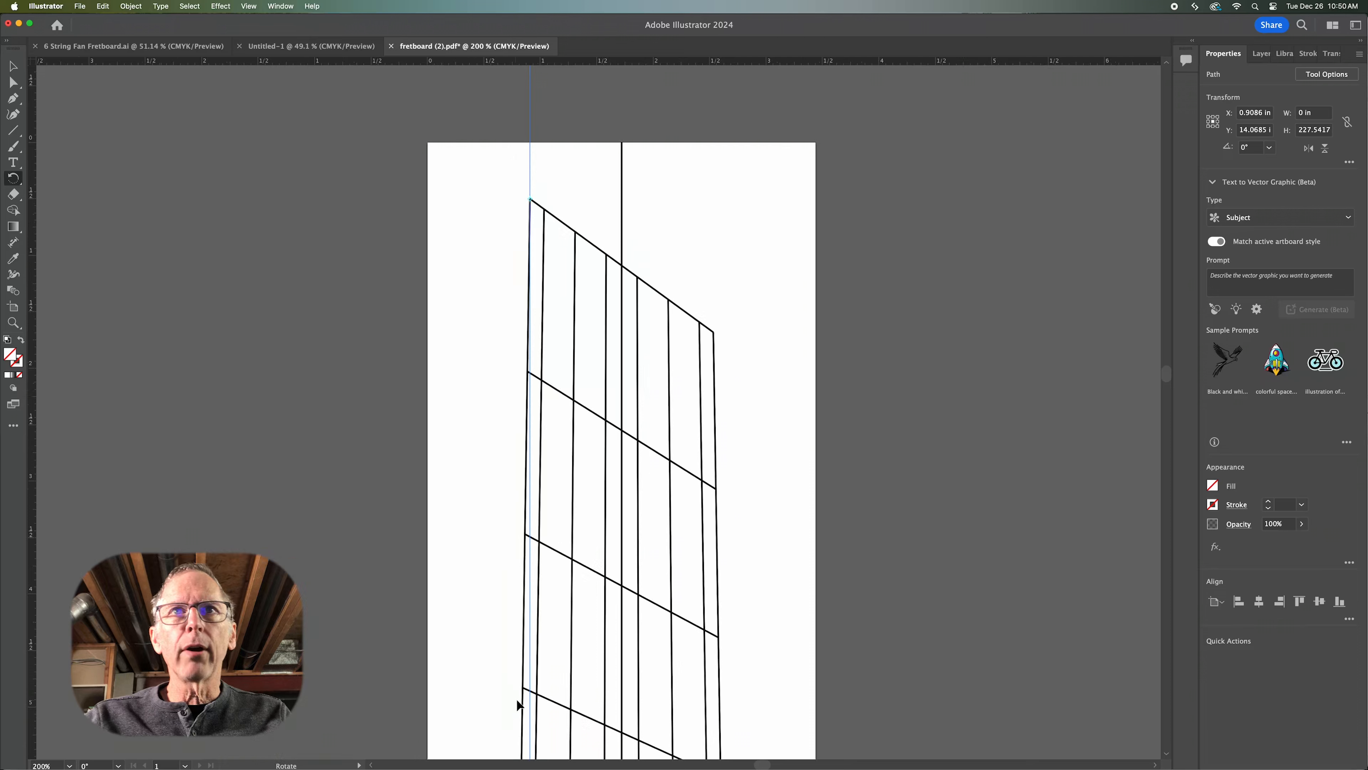
alt+scroll(585, 687, down, 2)
right_click(651, 722)
click(520, 543)
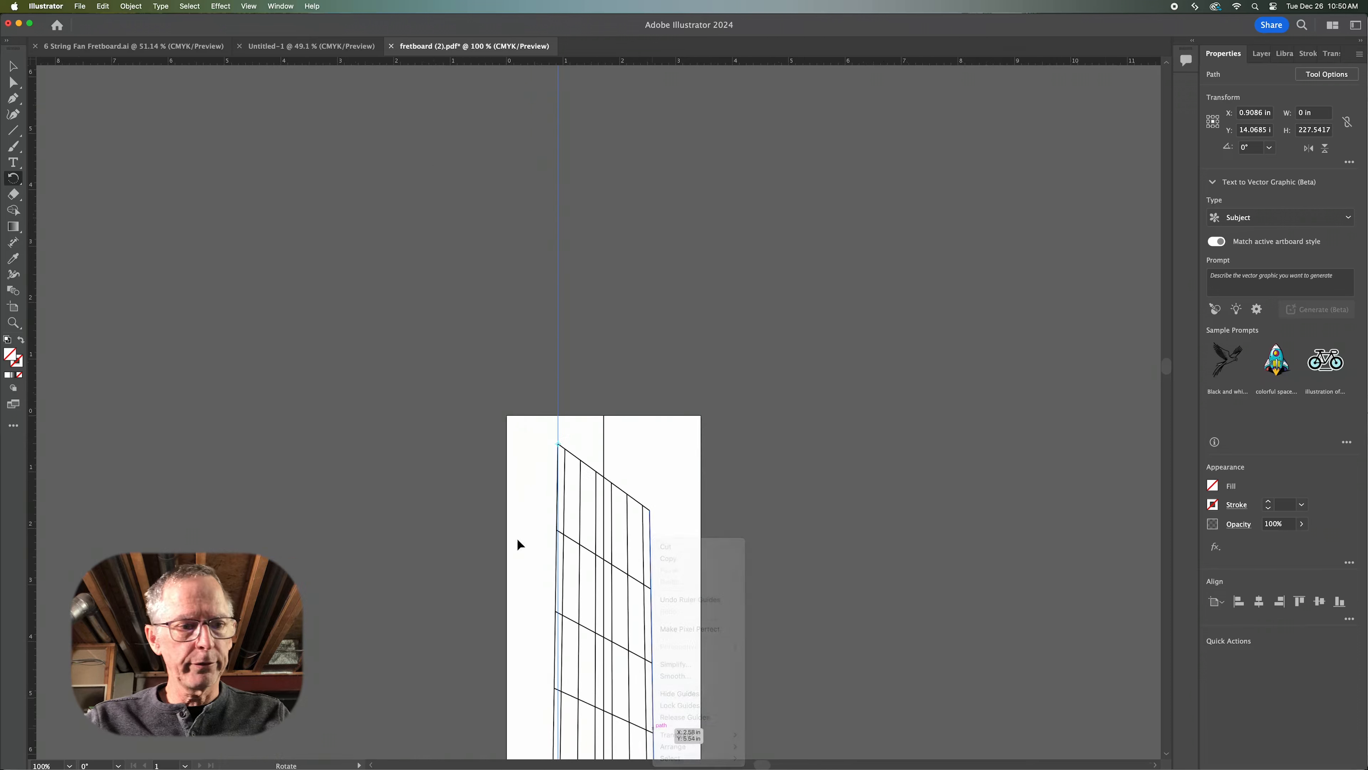
shift+drag(519, 542, 618, 499)
key(super+z)
Rotate the vertical guide so it runs along the fretboard's left edge through the last fret's left end
drag(678, 712, 717, 120)
drag(674, 573, 709, 61)
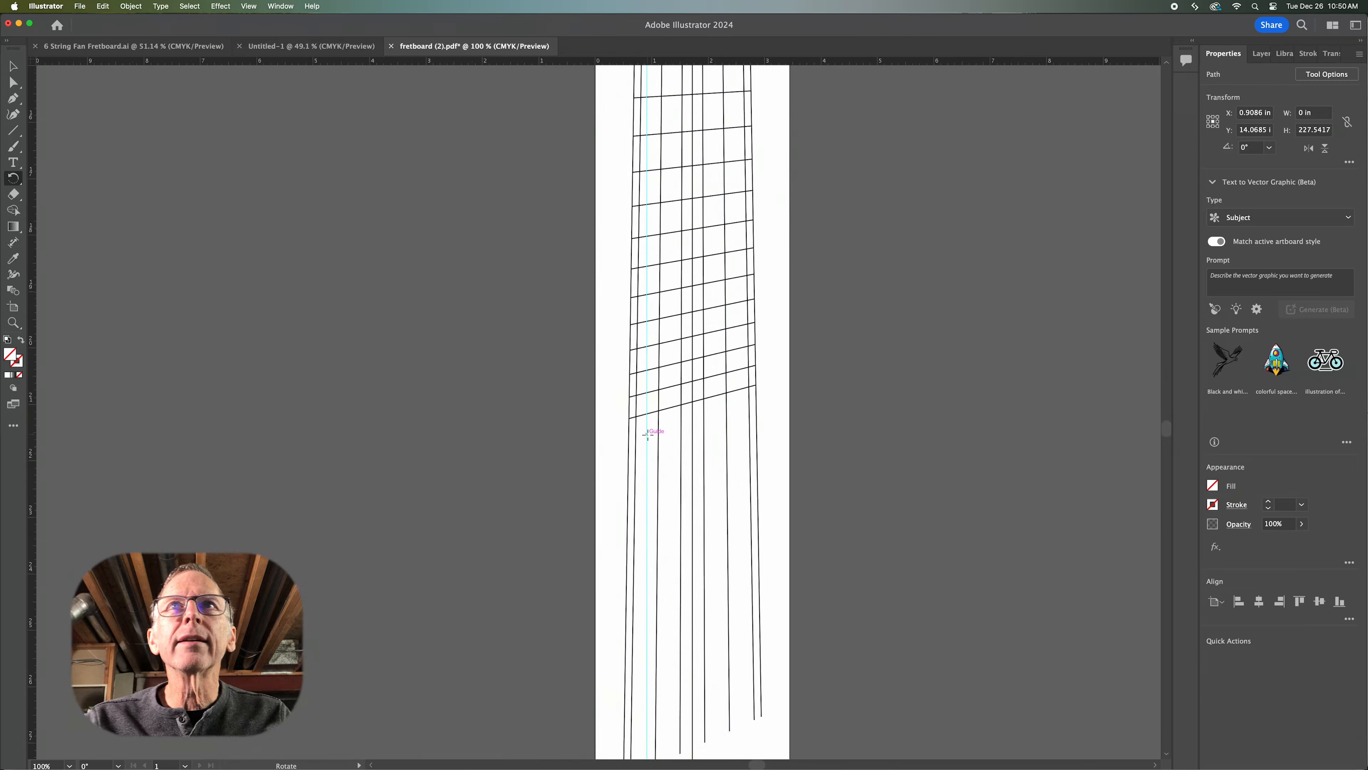
drag(647, 430, 638, 419)
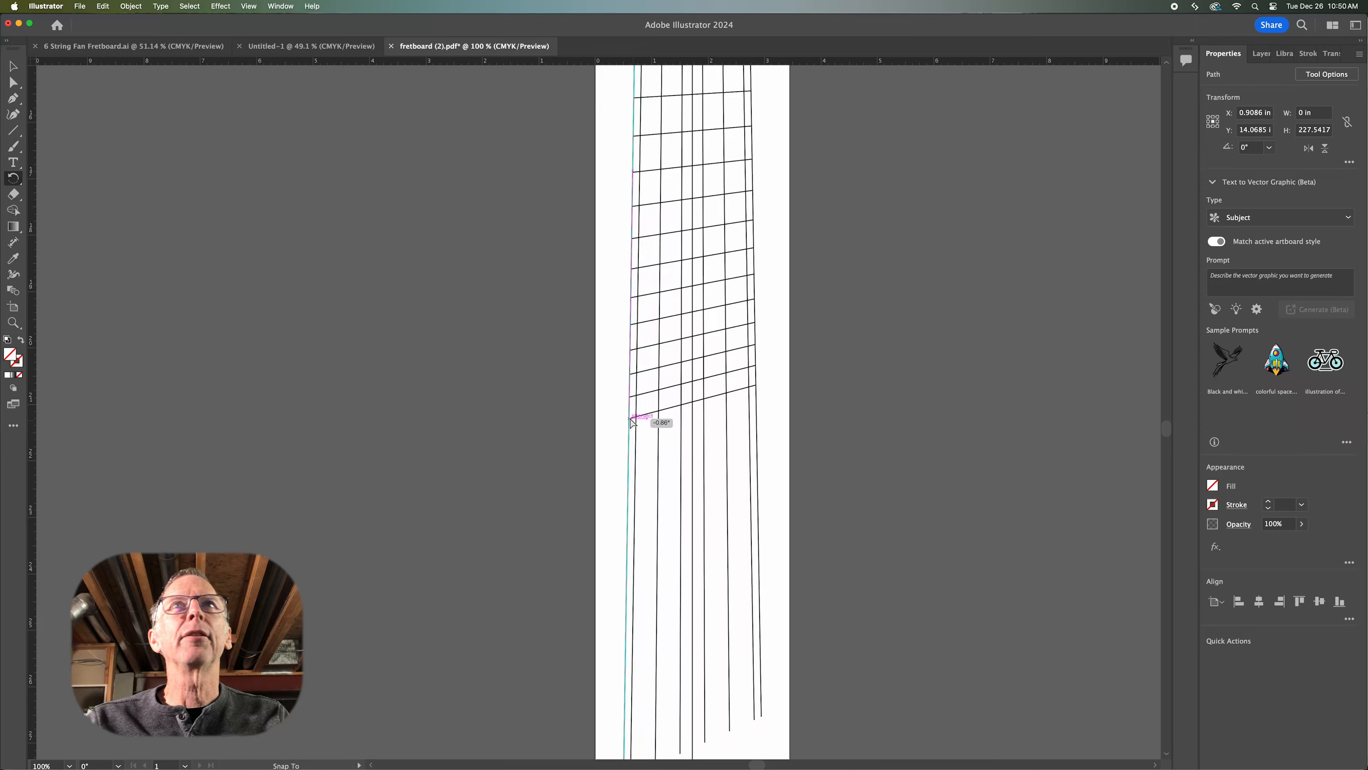
Place a horizontal guide on the nut's left corner and rotate it about that corner to lie along the slanted nut
drag(877, 232, 784, 650)
drag(722, 202, 710, 592)
drag(770, 226, 757, 359)
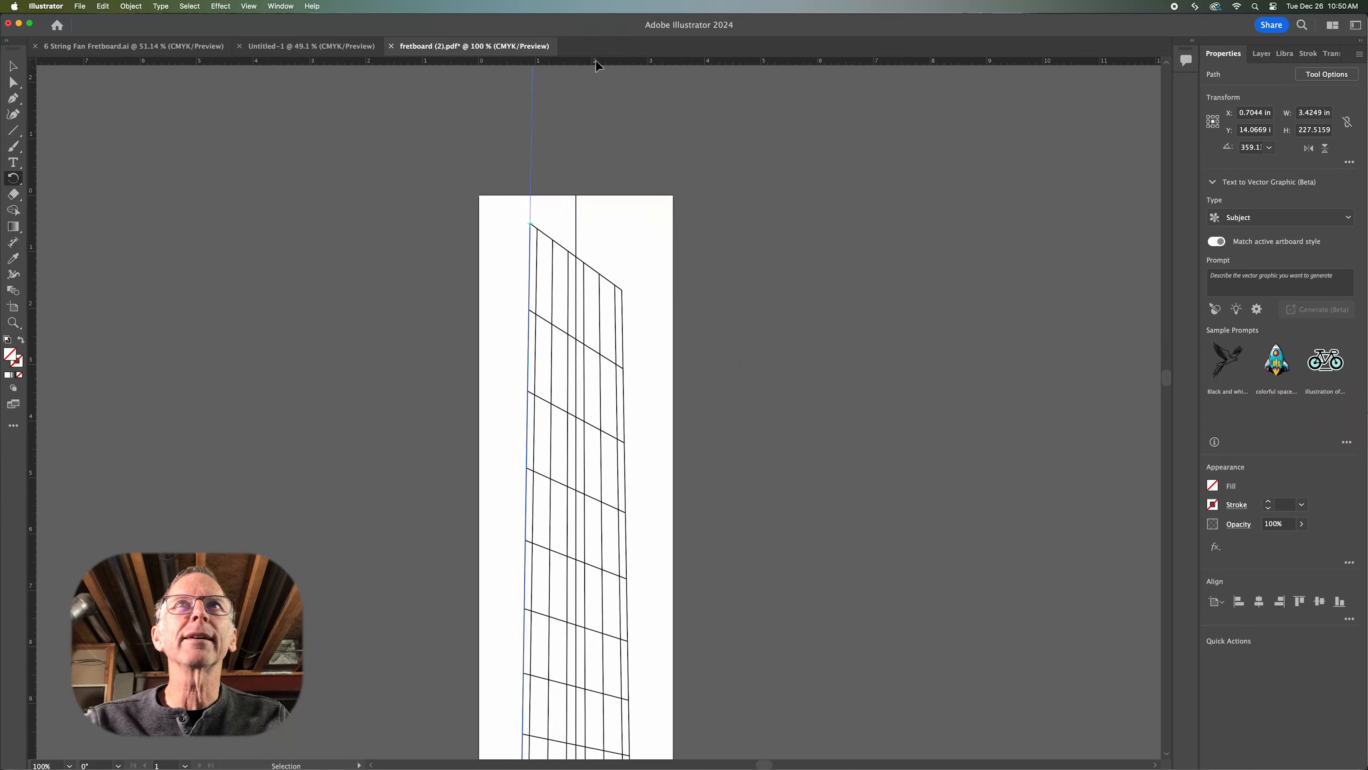
drag(581, 78, 530, 223)
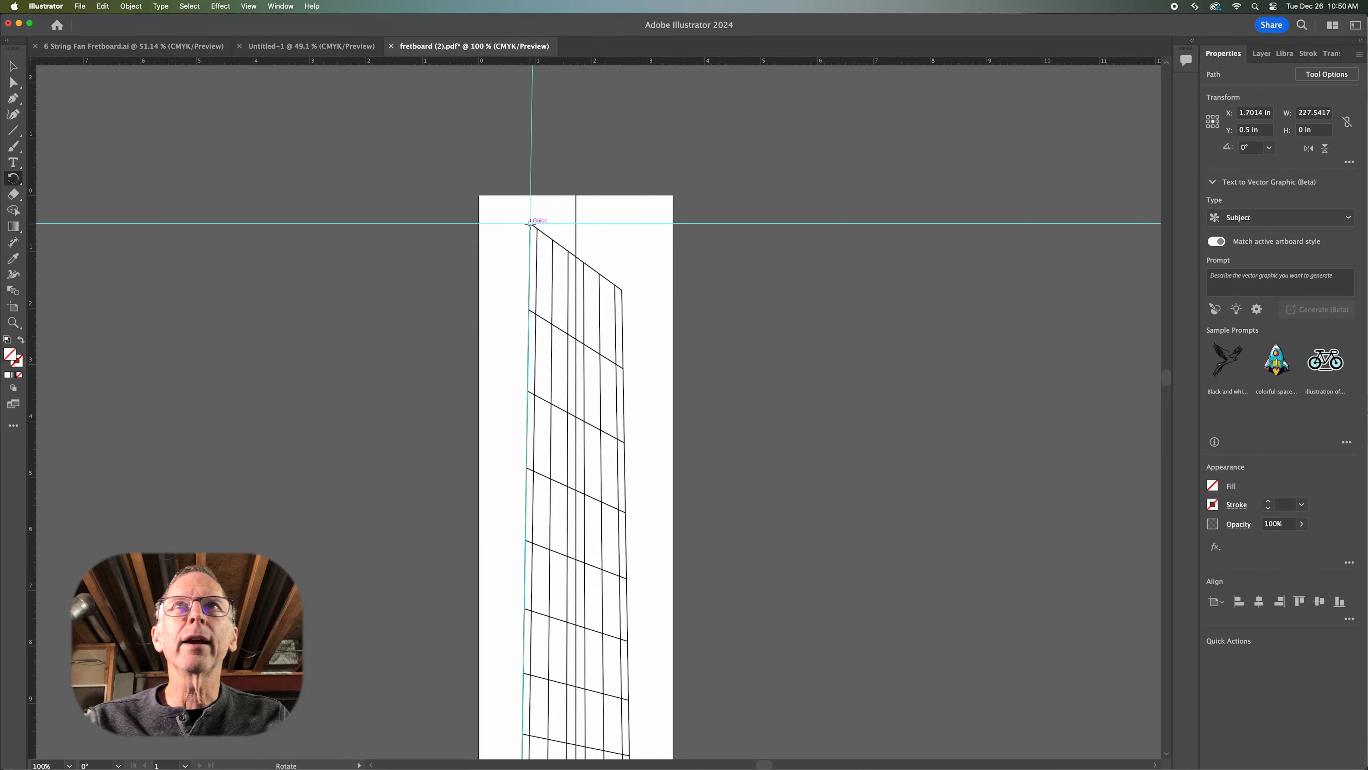
click(530, 224)
drag(650, 222, 621, 290)
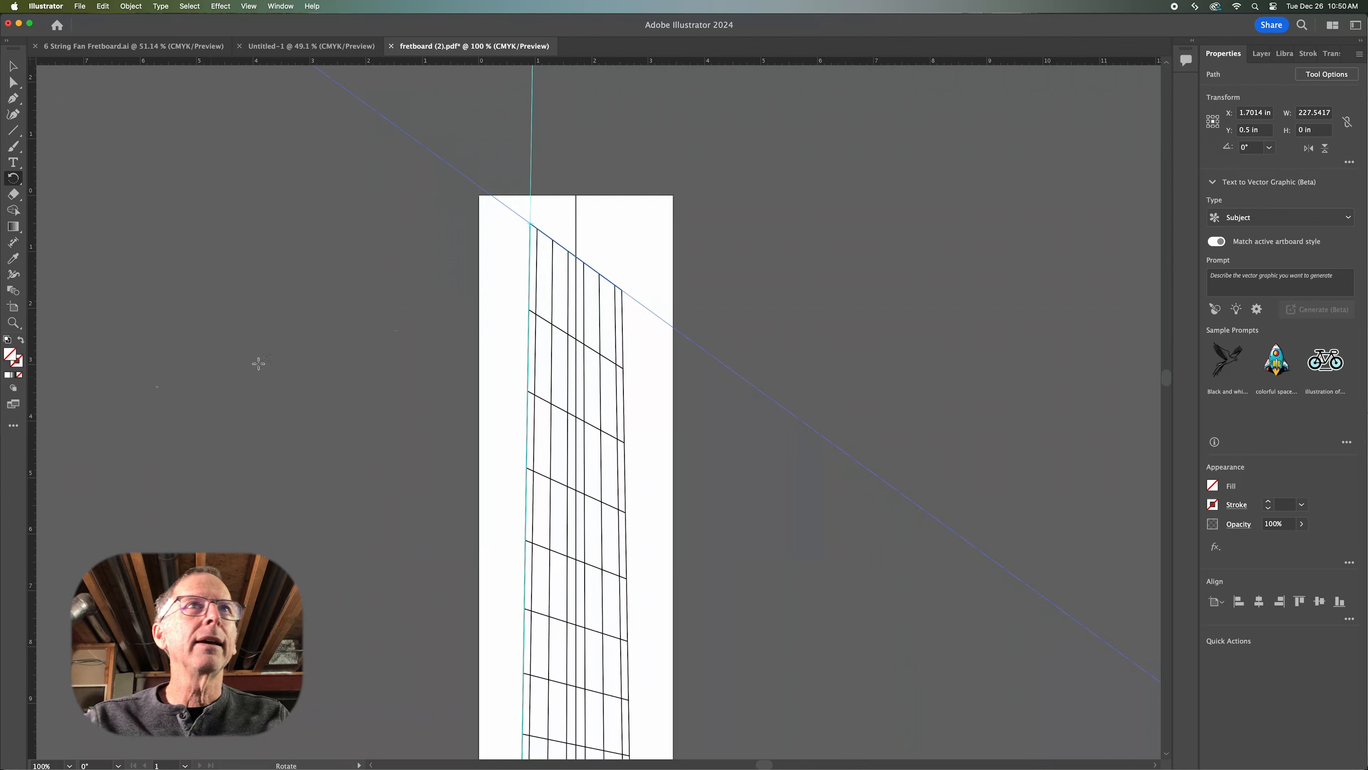
Angle a guide along the fretboard's right edge from the nut's right corner, and another along the last fret
drag(31, 389, 621, 289)
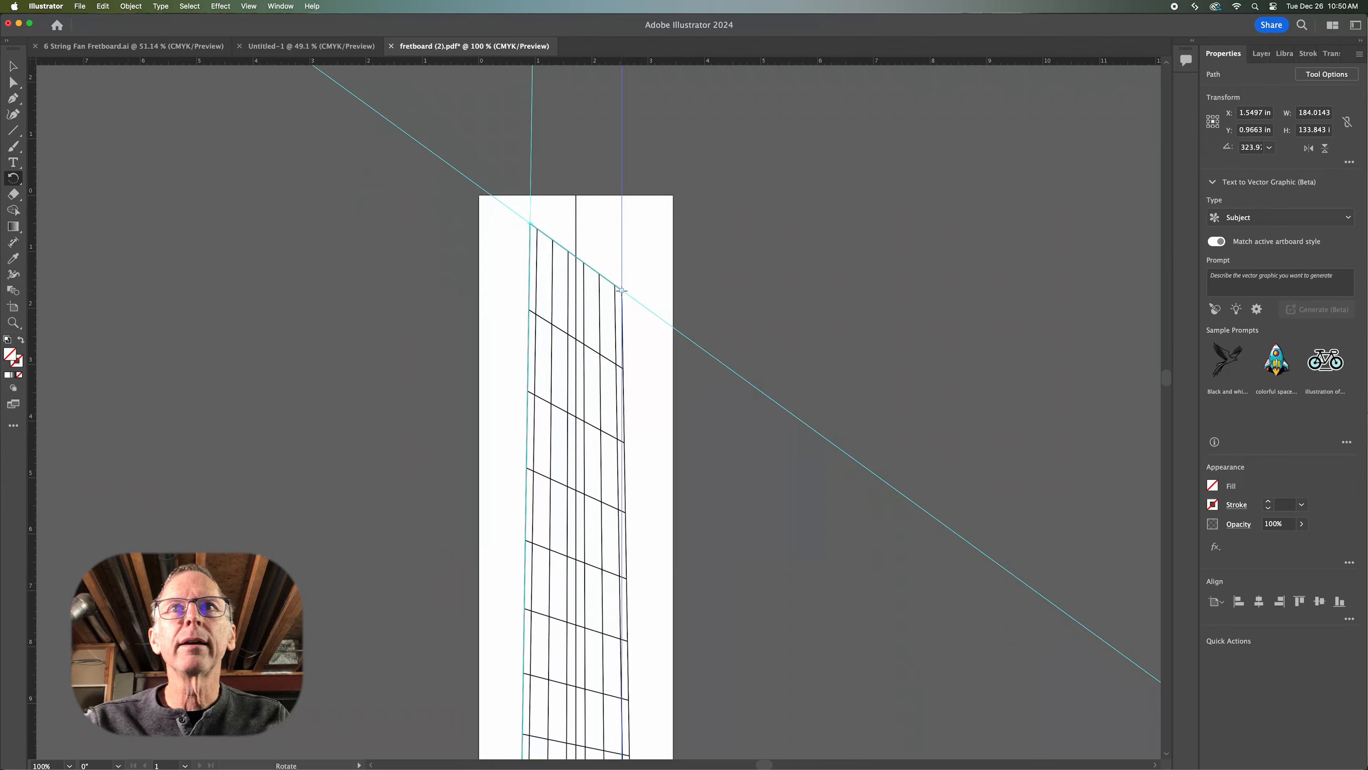
scroll(621, 289, down, 15)
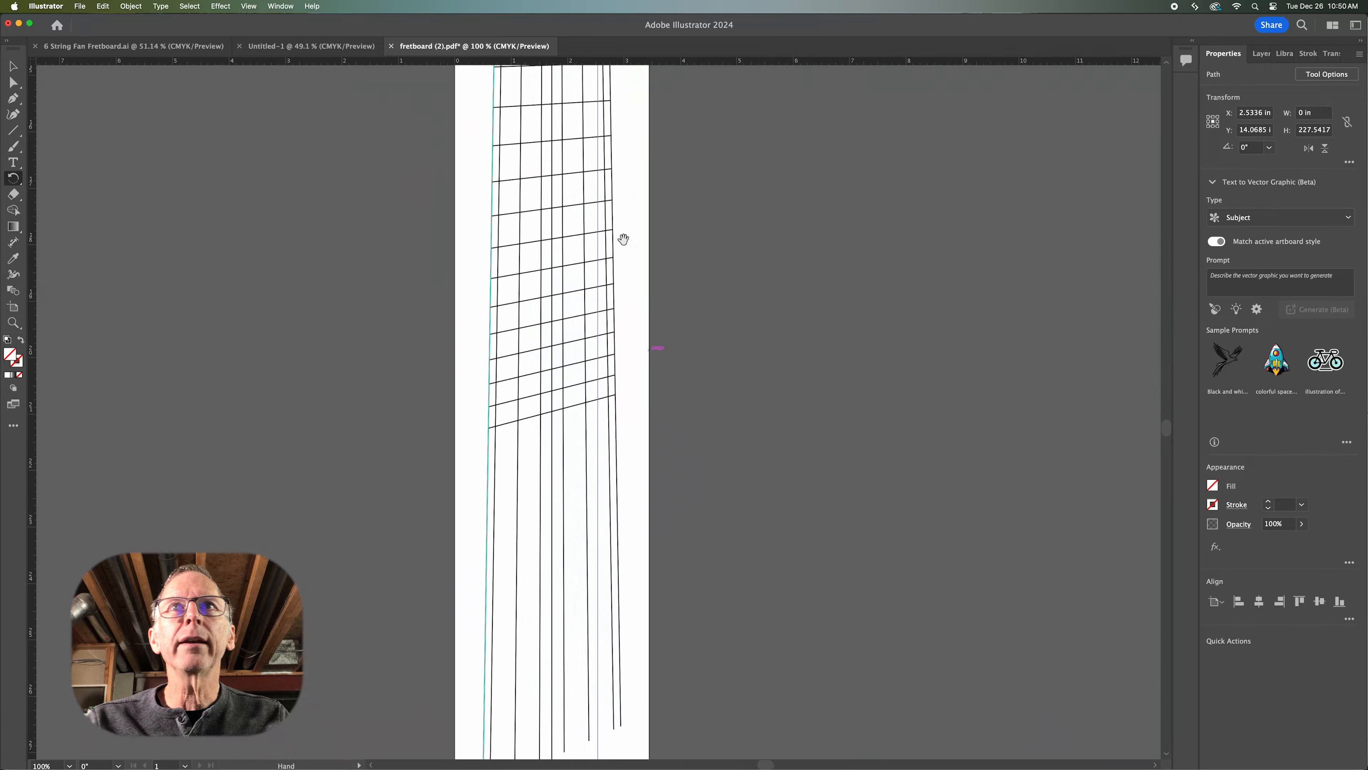
drag(597, 423, 615, 394)
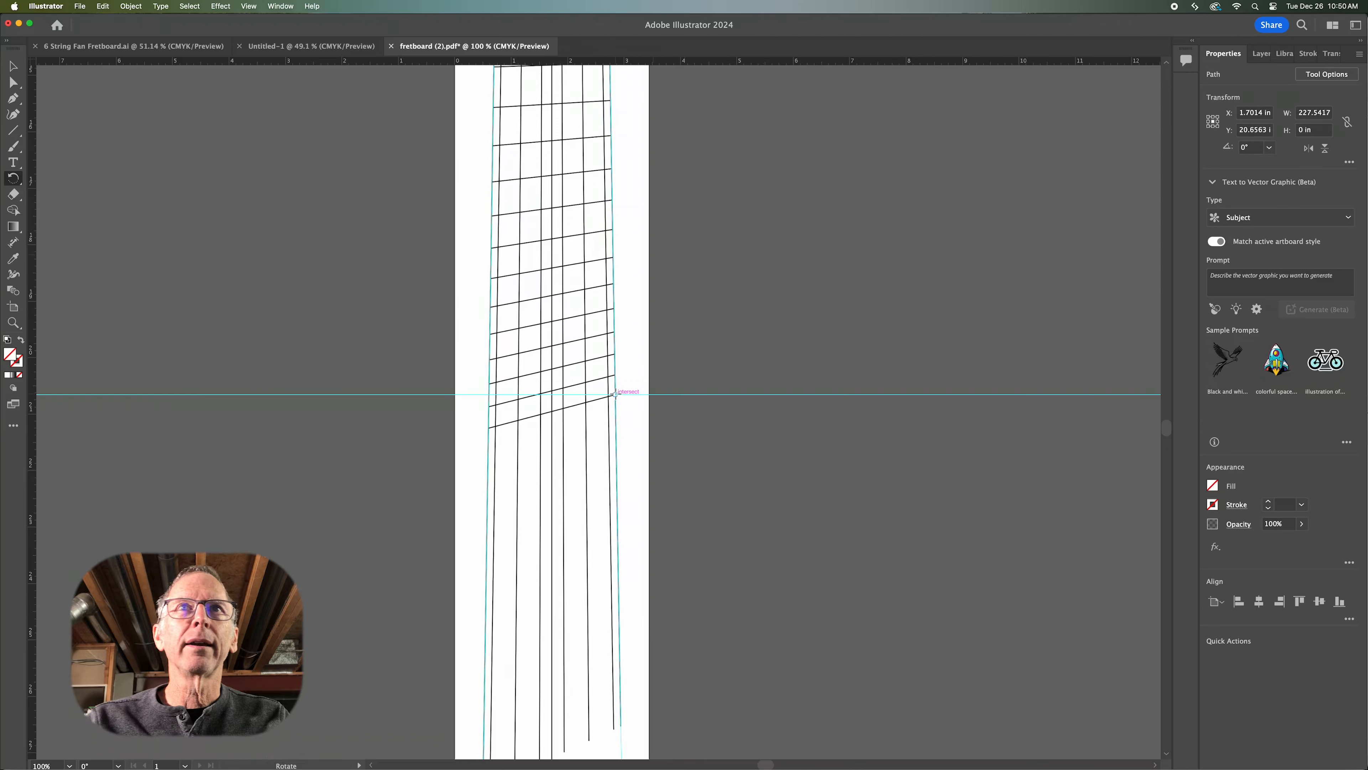
click(615, 394)
drag(482, 394, 491, 431)
Place horizontal guides at the left ends of frets 1 to 3 and rotate each to match its fret's angle
drag(742, 202, 729, 575)
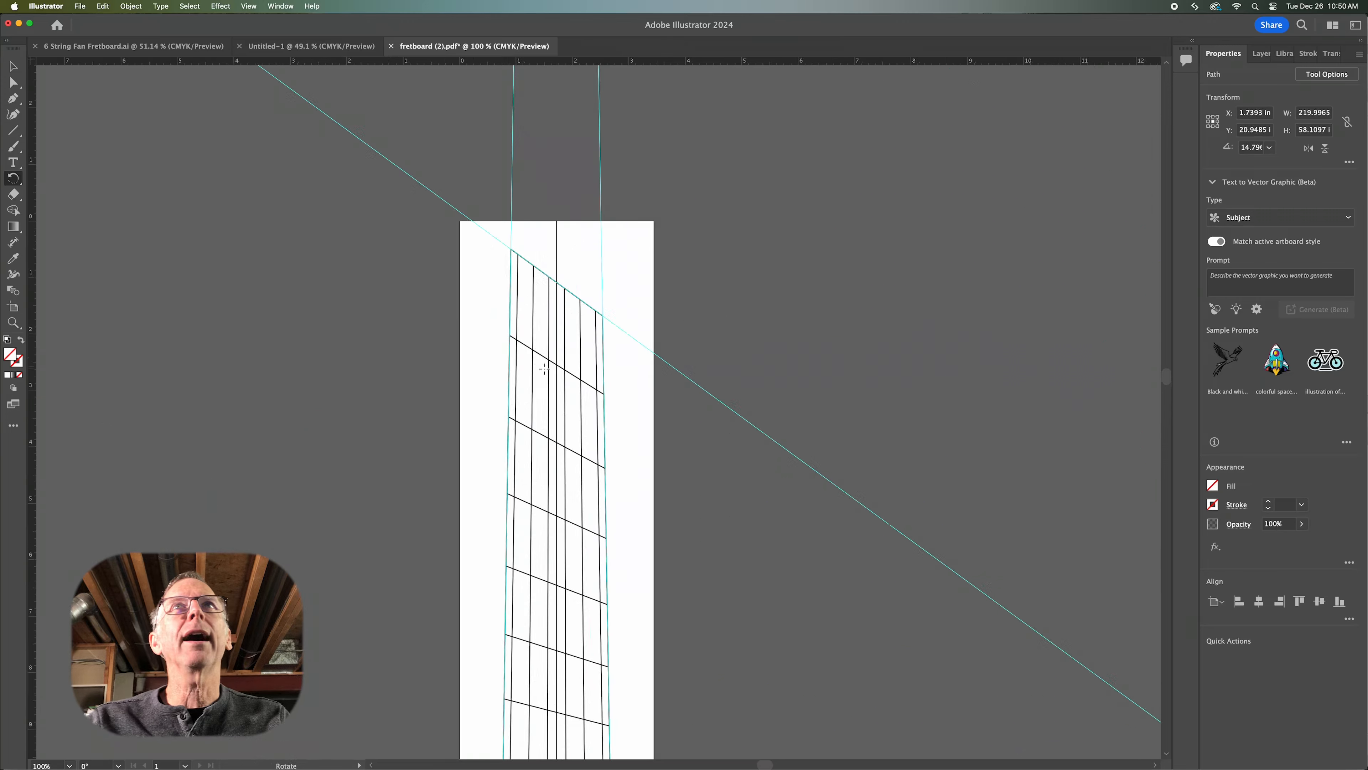
scroll(702, 544, down, 5)
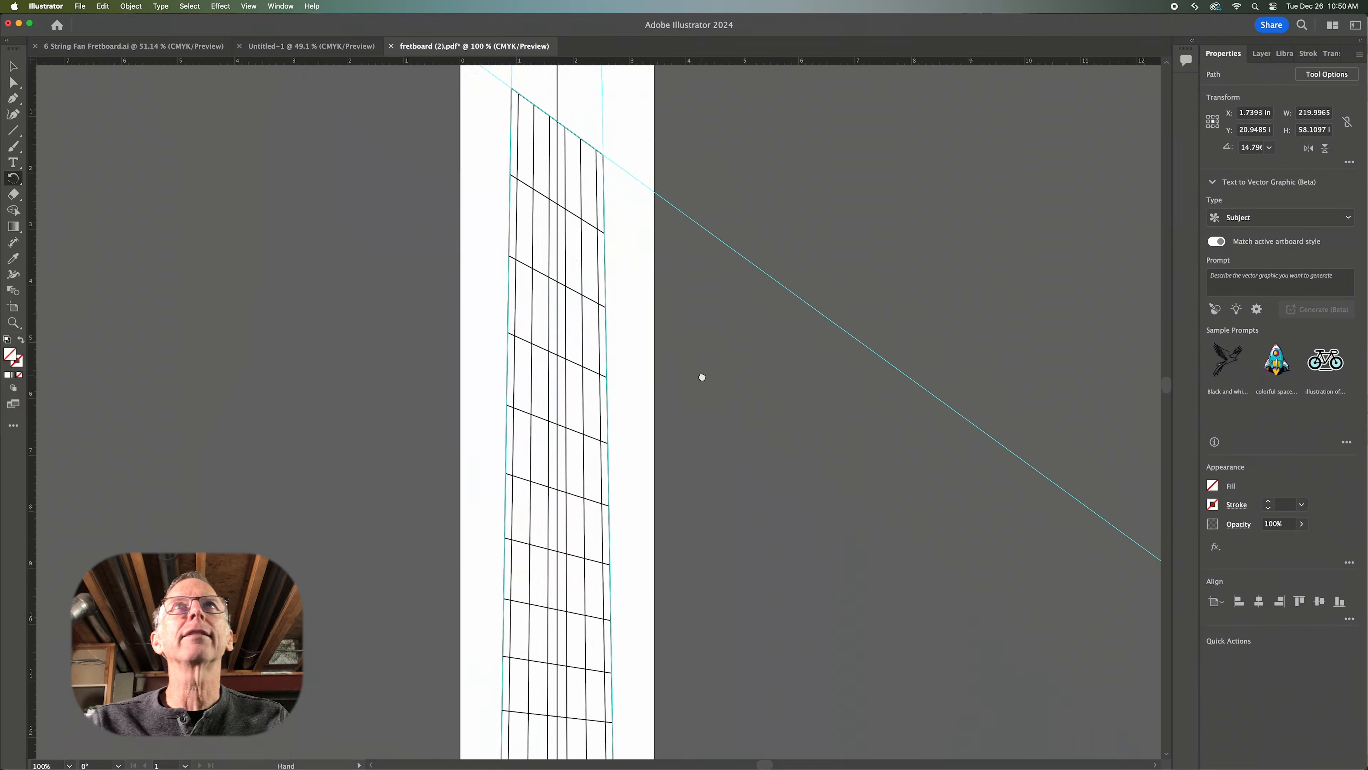
drag(543, 63, 510, 172)
click(510, 172)
drag(603, 174, 604, 233)
drag(531, 61, 509, 253)
click(509, 253)
drag(621, 264, 618, 324)
drag(539, 61, 510, 330)
click(510, 330)
drag(620, 330, 614, 378)
Place horizontal guides at the left ends of frets 4 to 6 and rotate each to match its fret's angle
drag(572, 60, 507, 402)
click(507, 403)
drag(617, 403, 610, 442)
drag(560, 61, 507, 470)
click(507, 471)
drag(623, 471, 620, 506)
drag(560, 61, 505, 535)
click(505, 535)
drag(616, 535, 613, 563)
Add angled guides along frets 7 to 9 from their left ends, and place the guide and its rotation point for fret 10
drag(635, 619, 661, 210)
drag(571, 61, 530, 187)
click(530, 187)
drag(637, 188, 637, 209)
drag(571, 61, 529, 245)
click(529, 246)
drag(637, 246, 637, 262)
drag(571, 61, 528, 299)
click(528, 299)
drag(638, 300, 639, 311)
drag(571, 61, 528, 357)
click(527, 357)
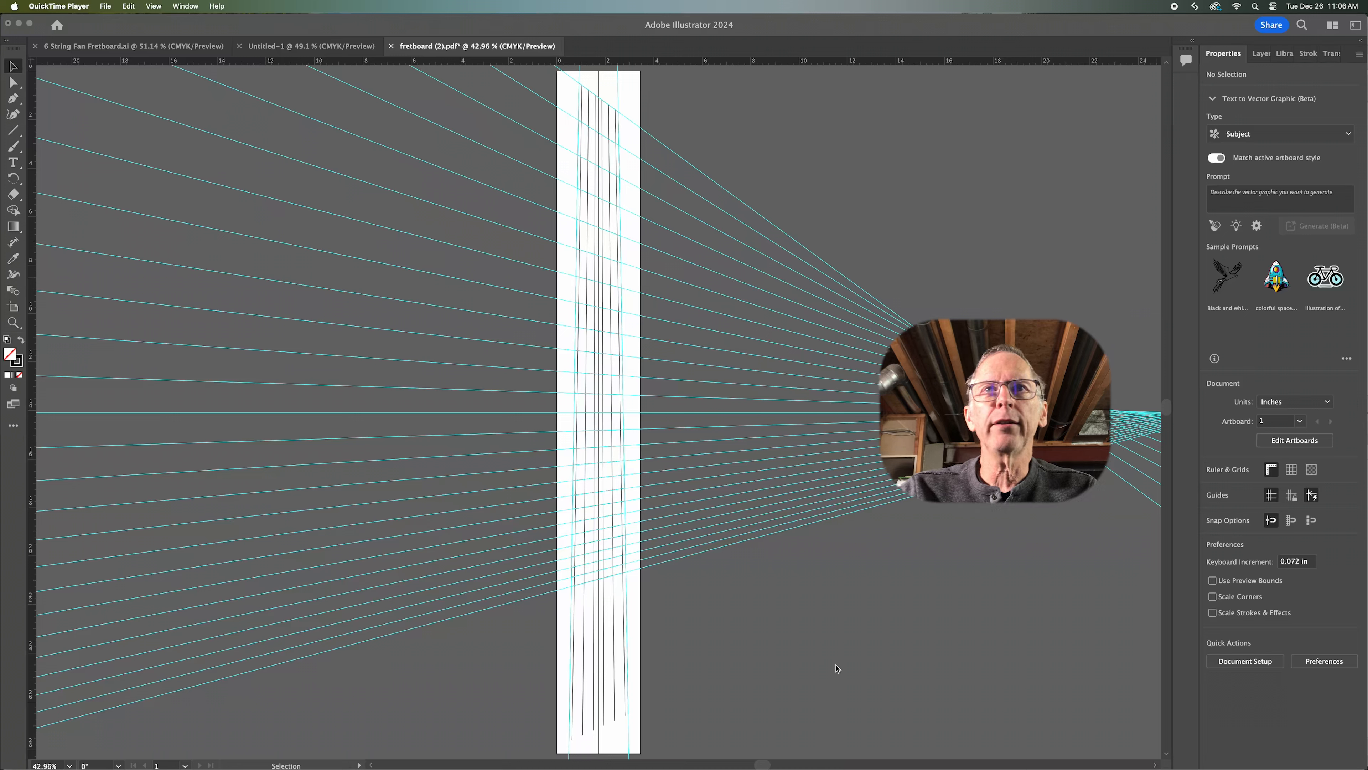
Delete the remaining group of imported string and fretboard lines from the artboard, keeping the guides
click(673, 719)
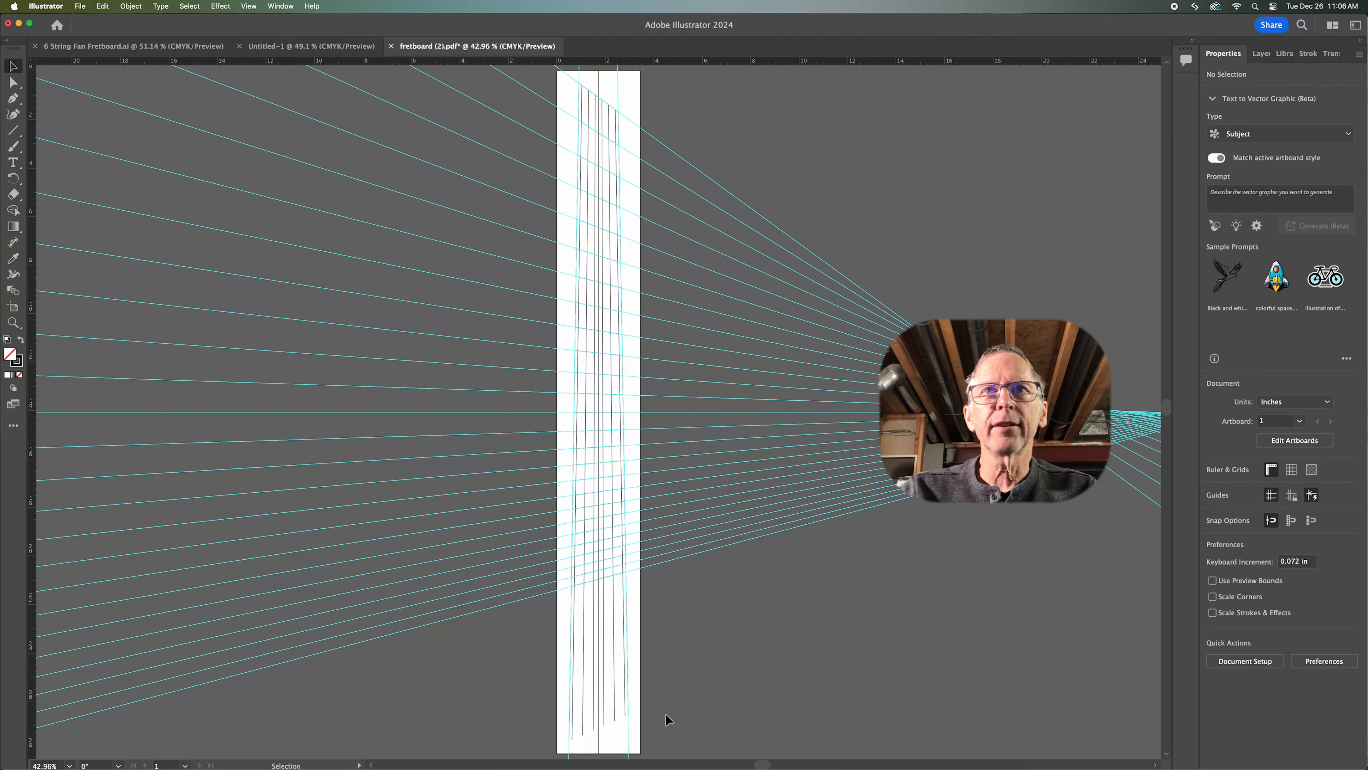
click(614, 713)
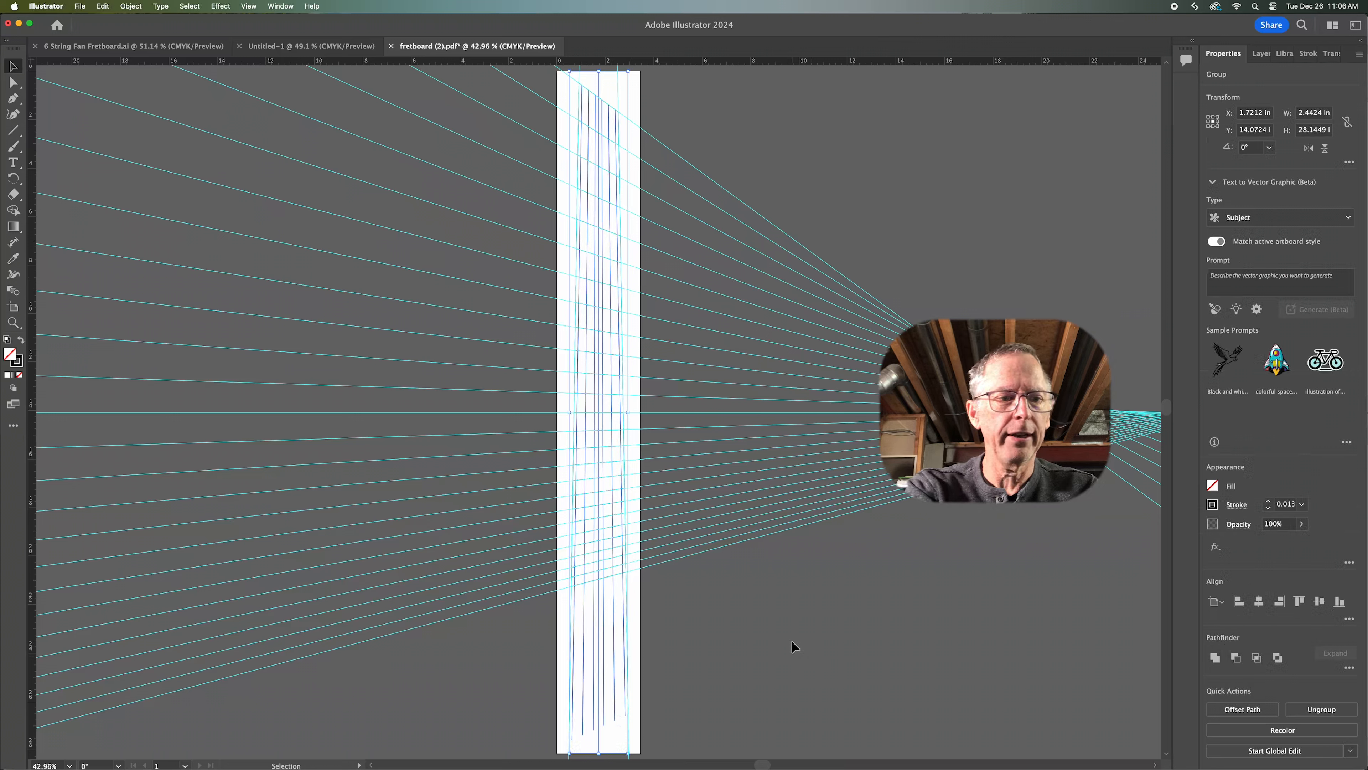
key(Delete)
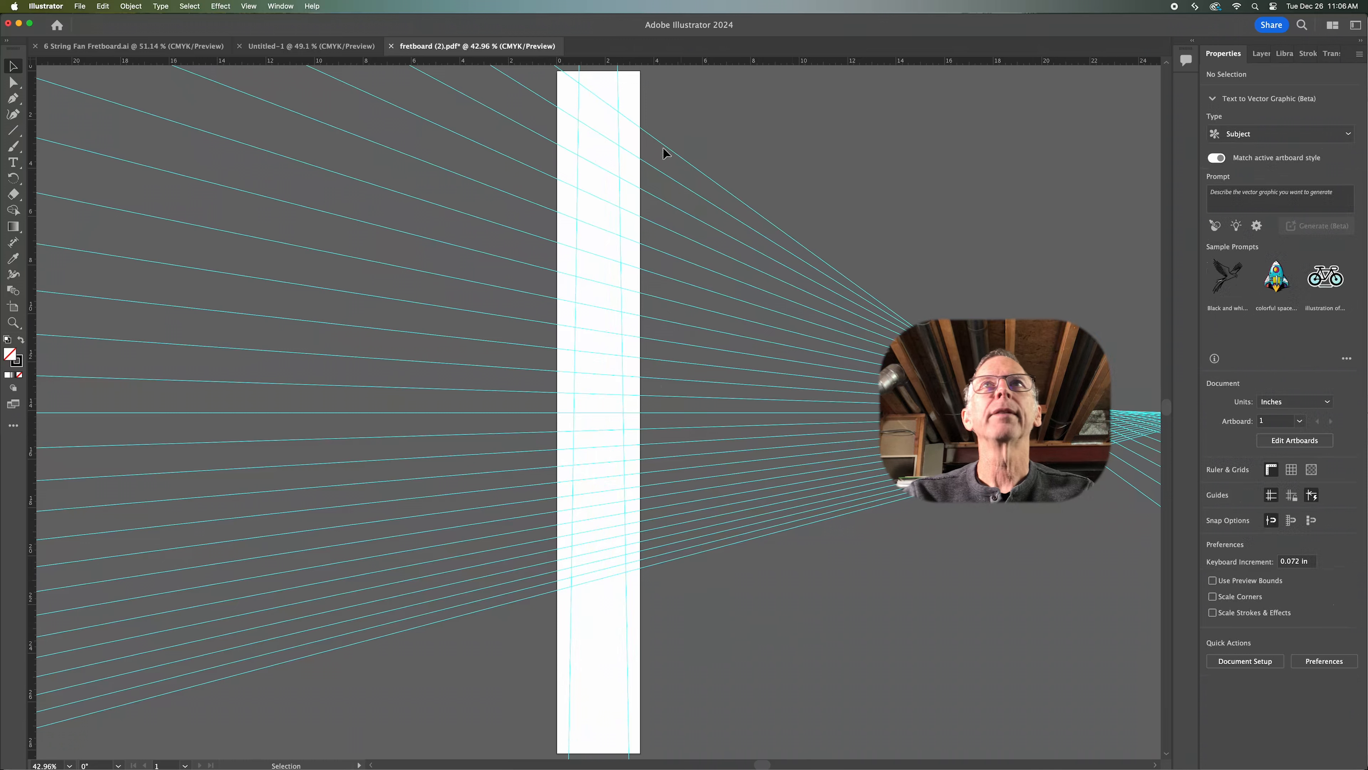
Set the keyboard increment to .09 in and copy the fretboard's left edge guide inward by one increment
alt+scroll(720, 109, up, 2)
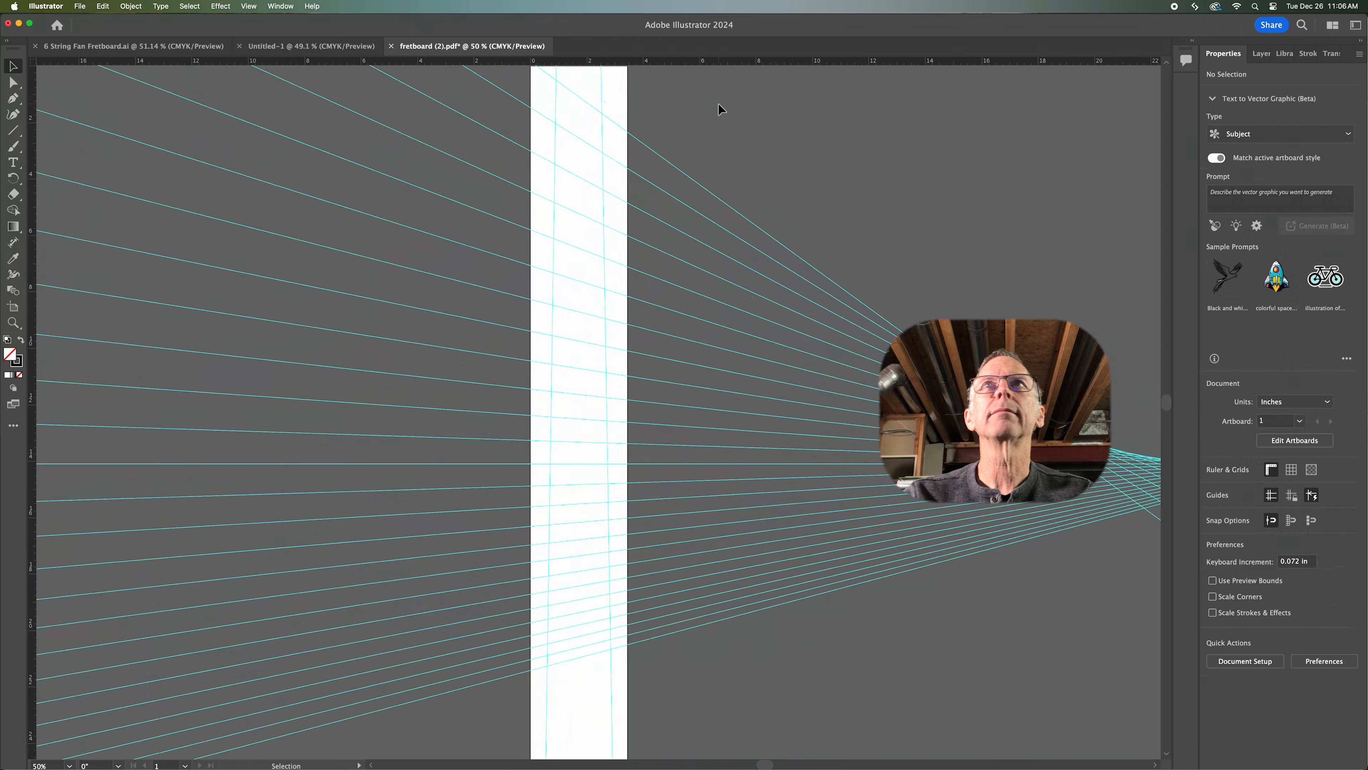
drag(711, 154, 794, 195)
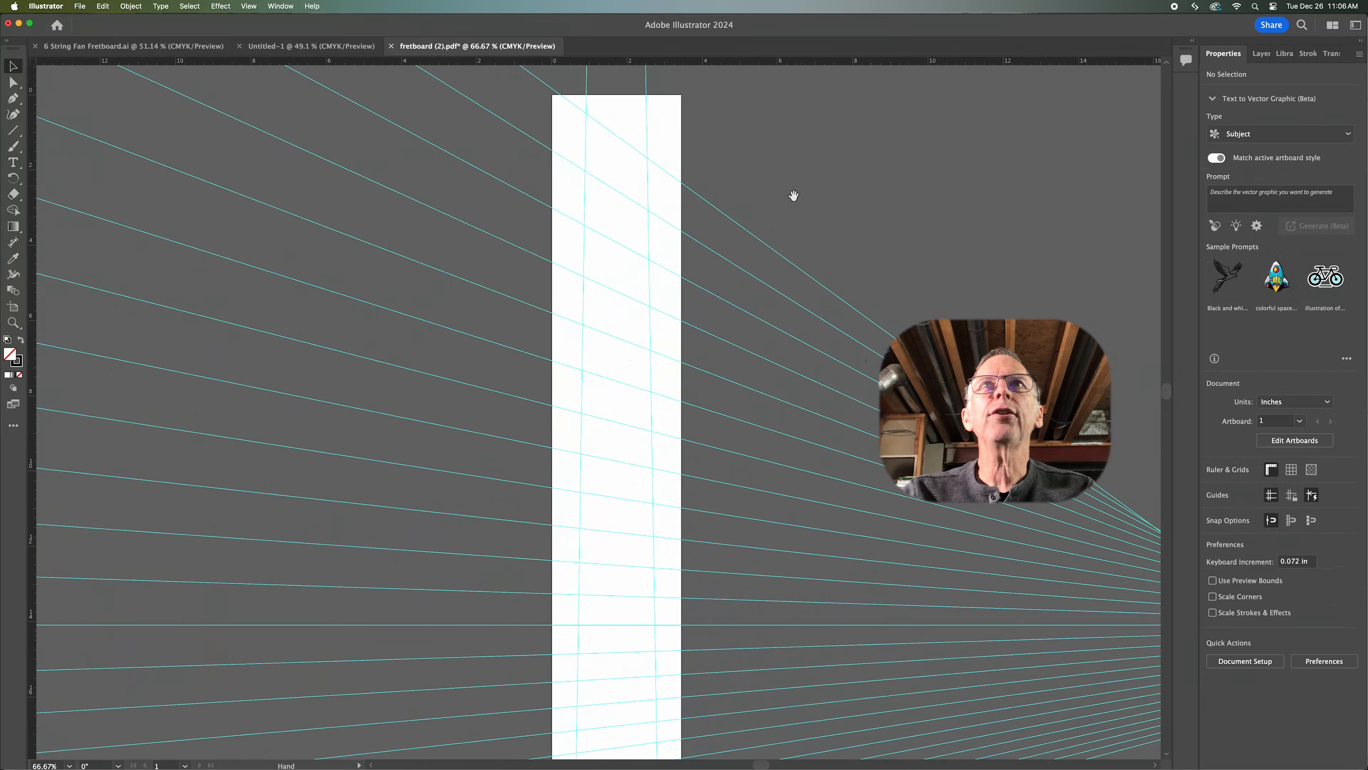
click(583, 347)
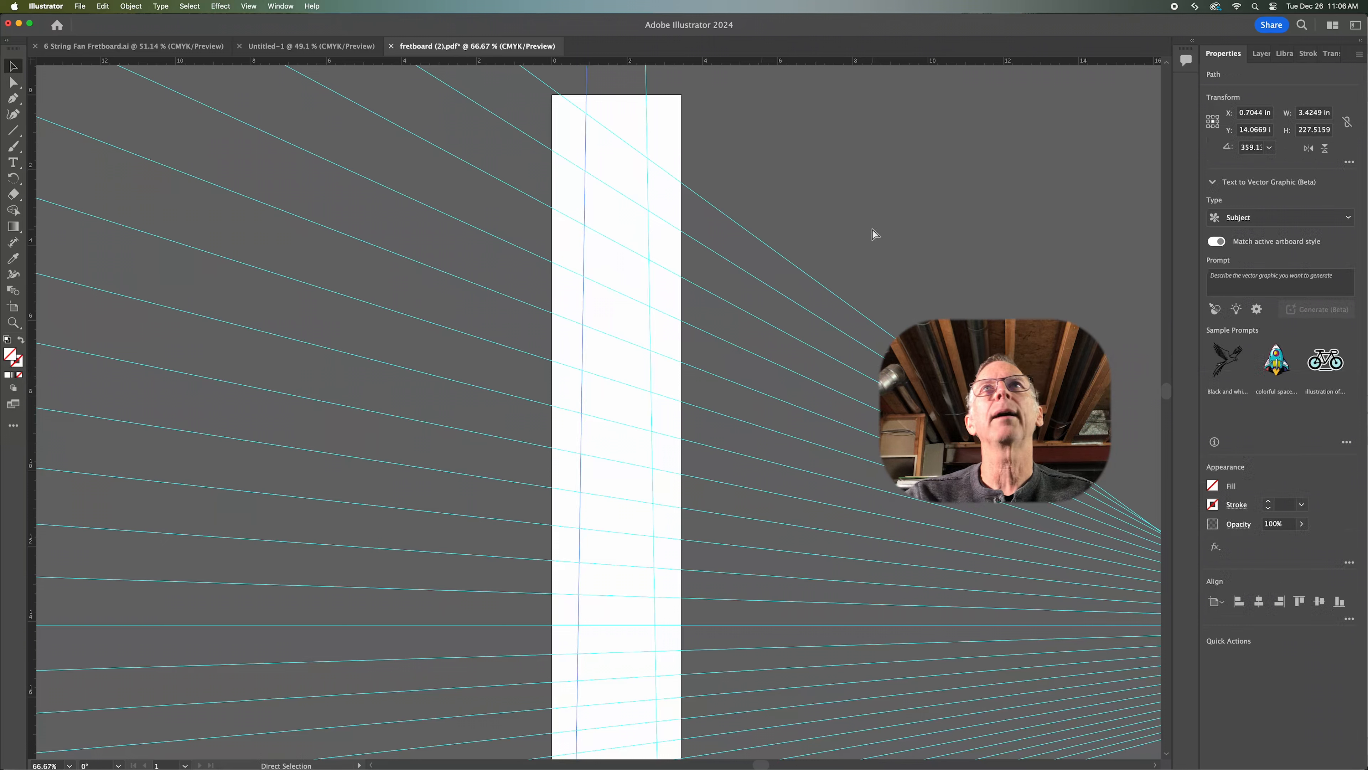
key(super+k)
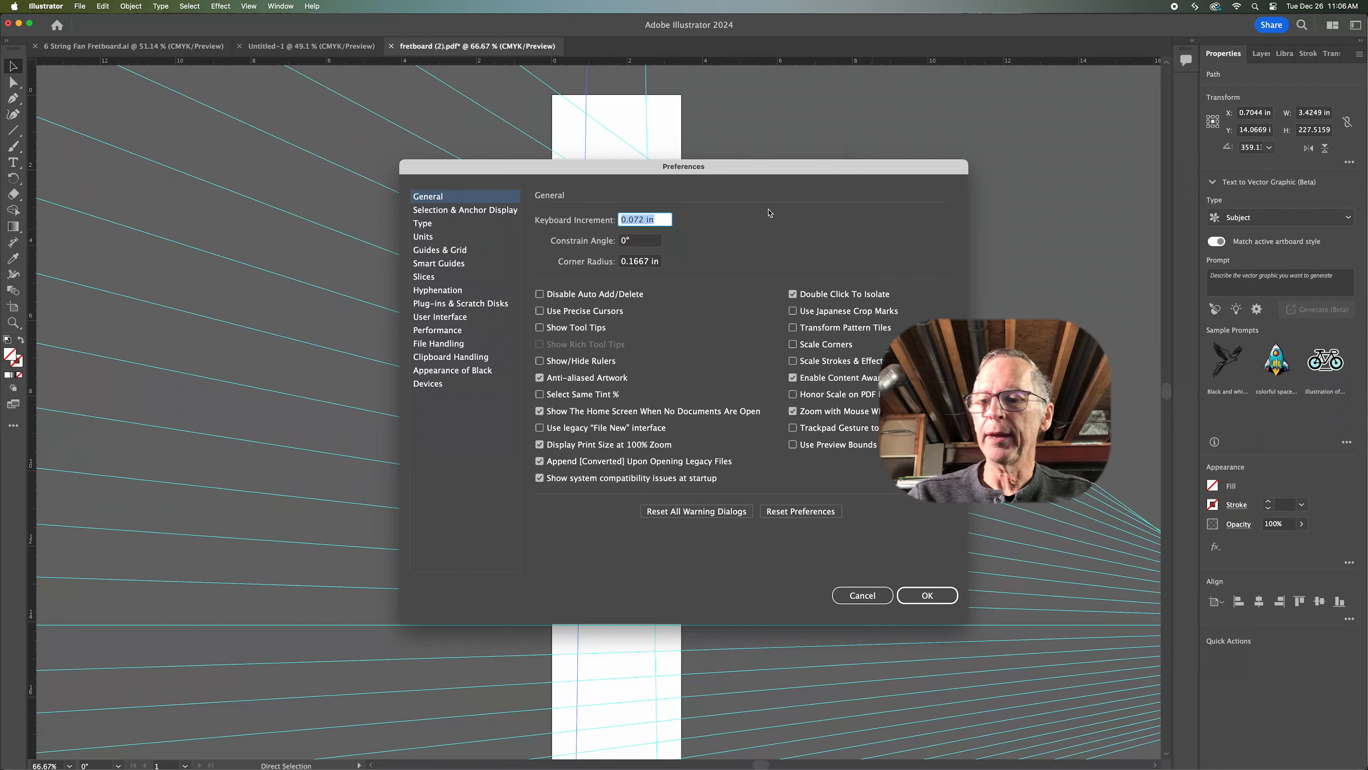
text(.)
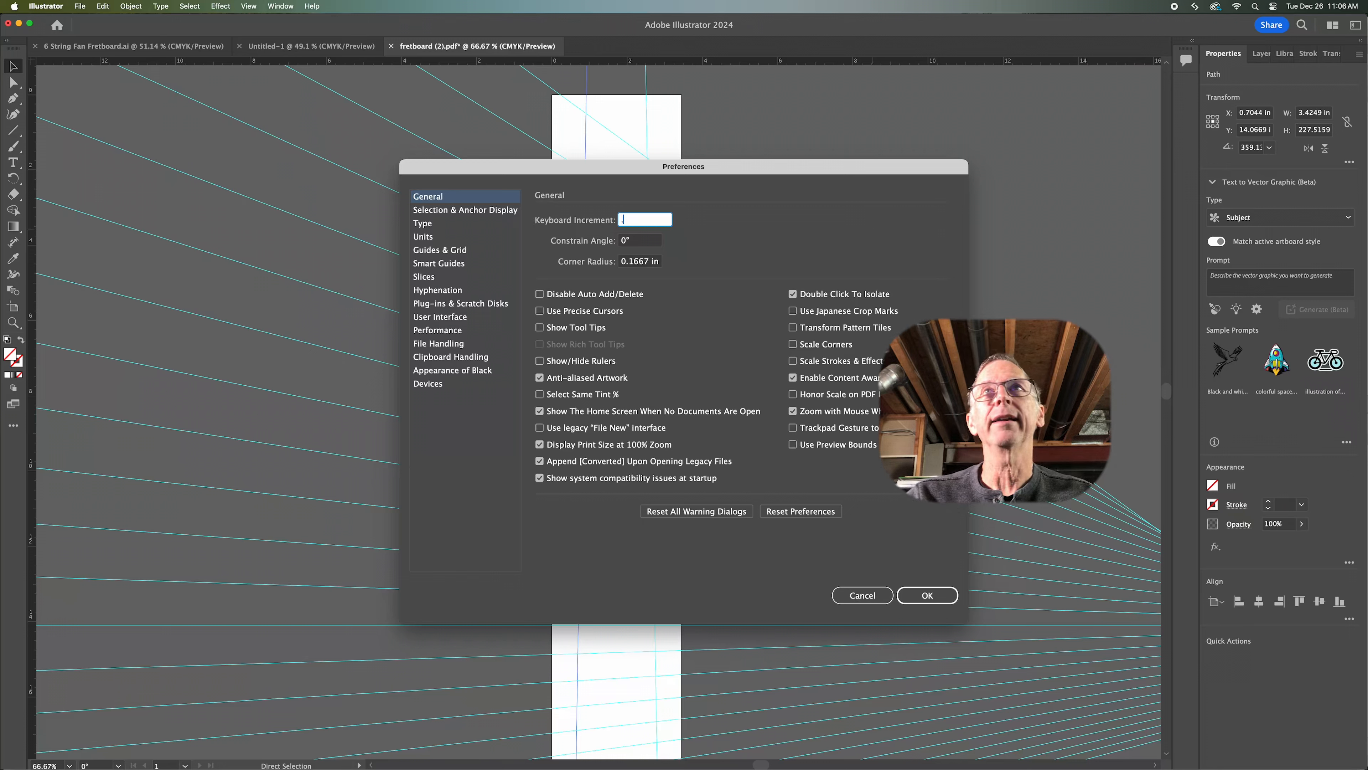
text(09)
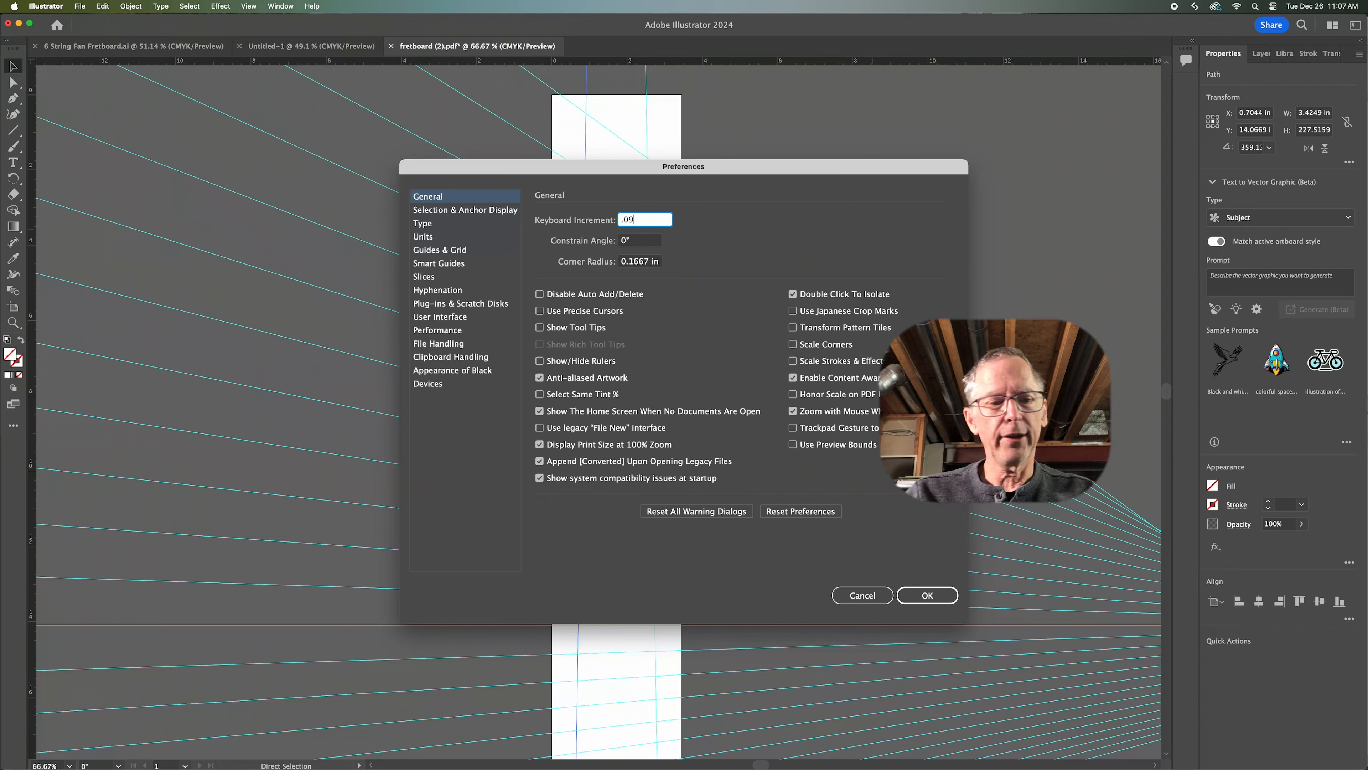
key(Return)
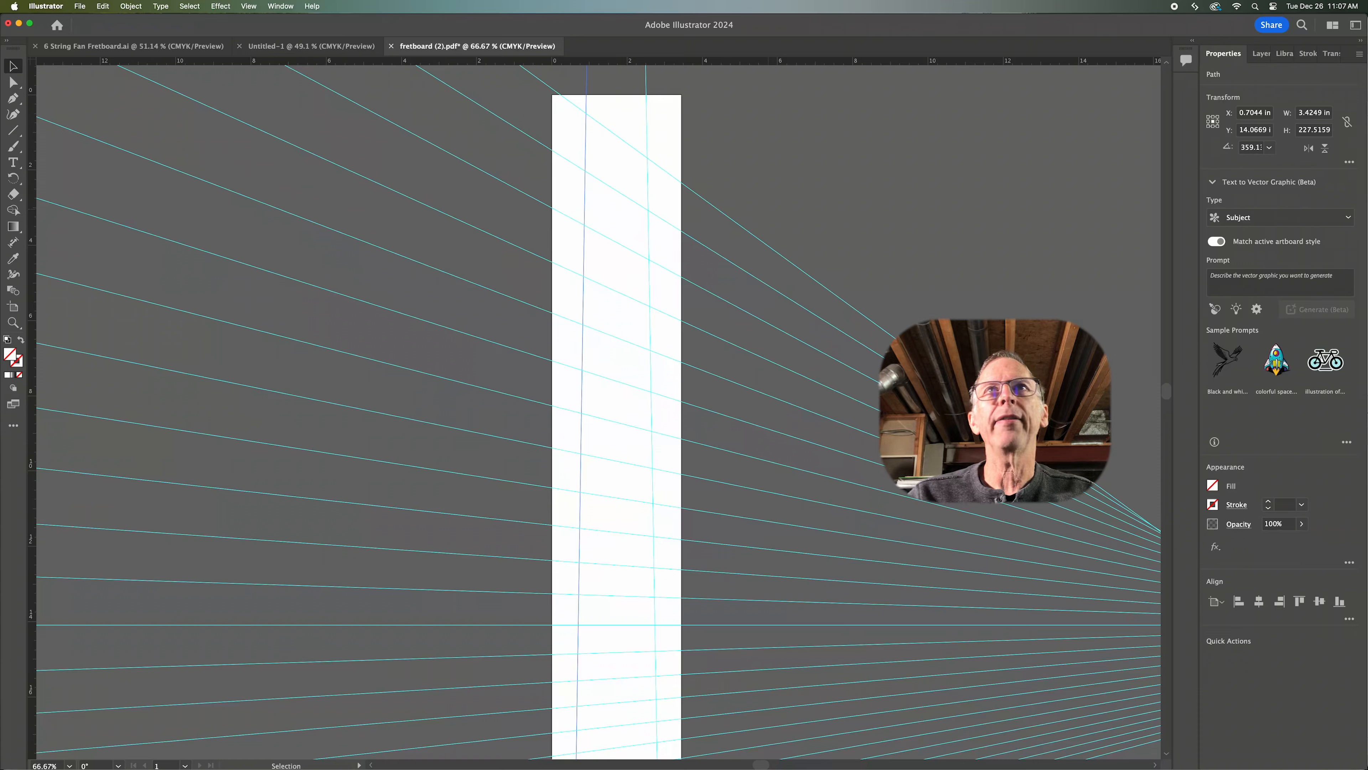
key(alt+Right)
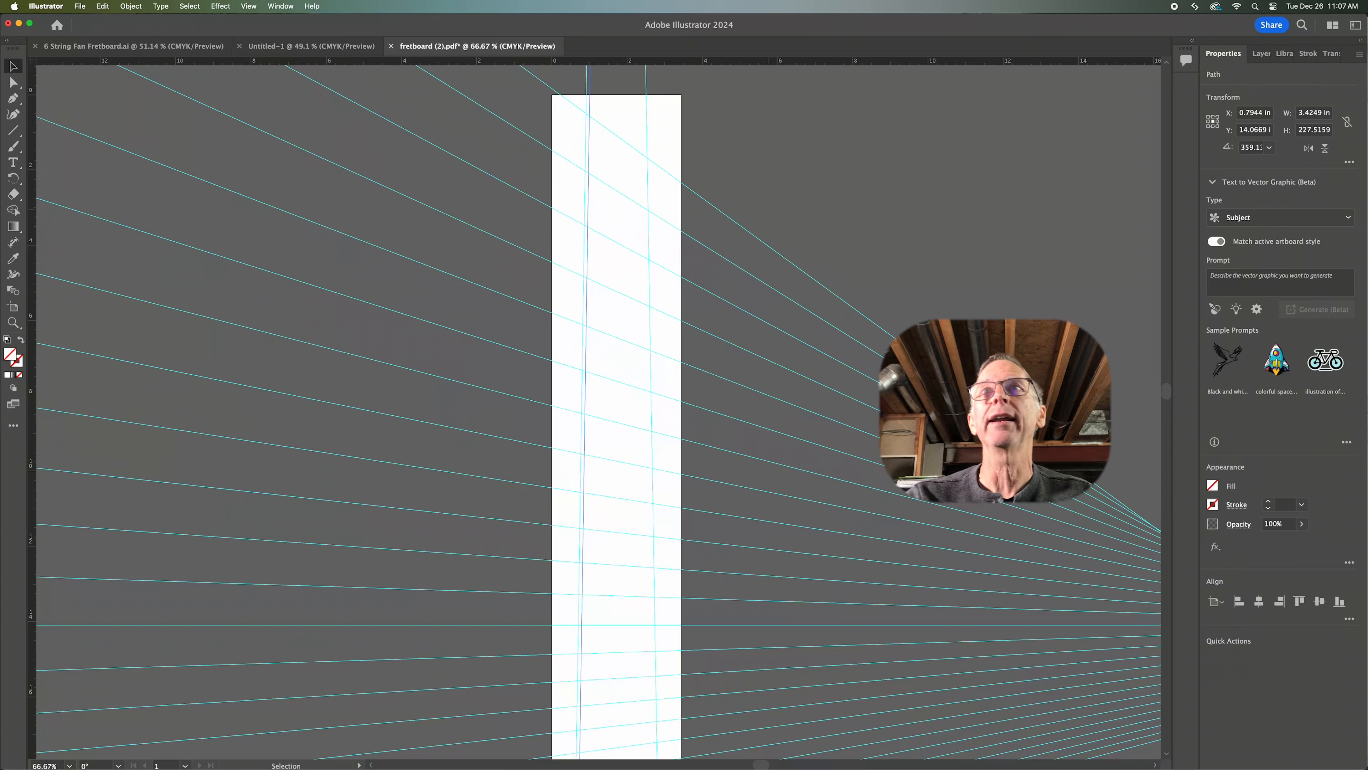
Copy the fretboard's right edge guide inward by one 0.09 in increment
click(649, 284)
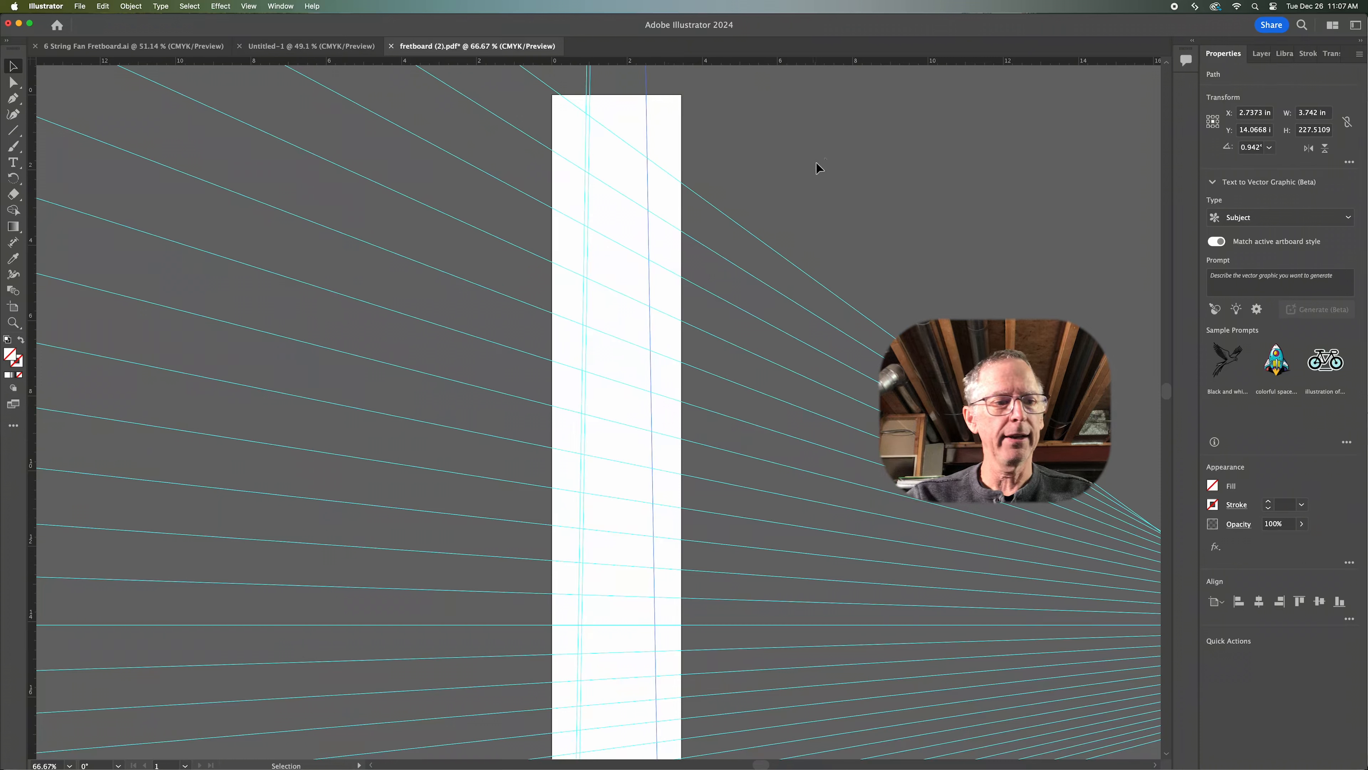
key(Left)
click(840, 149)
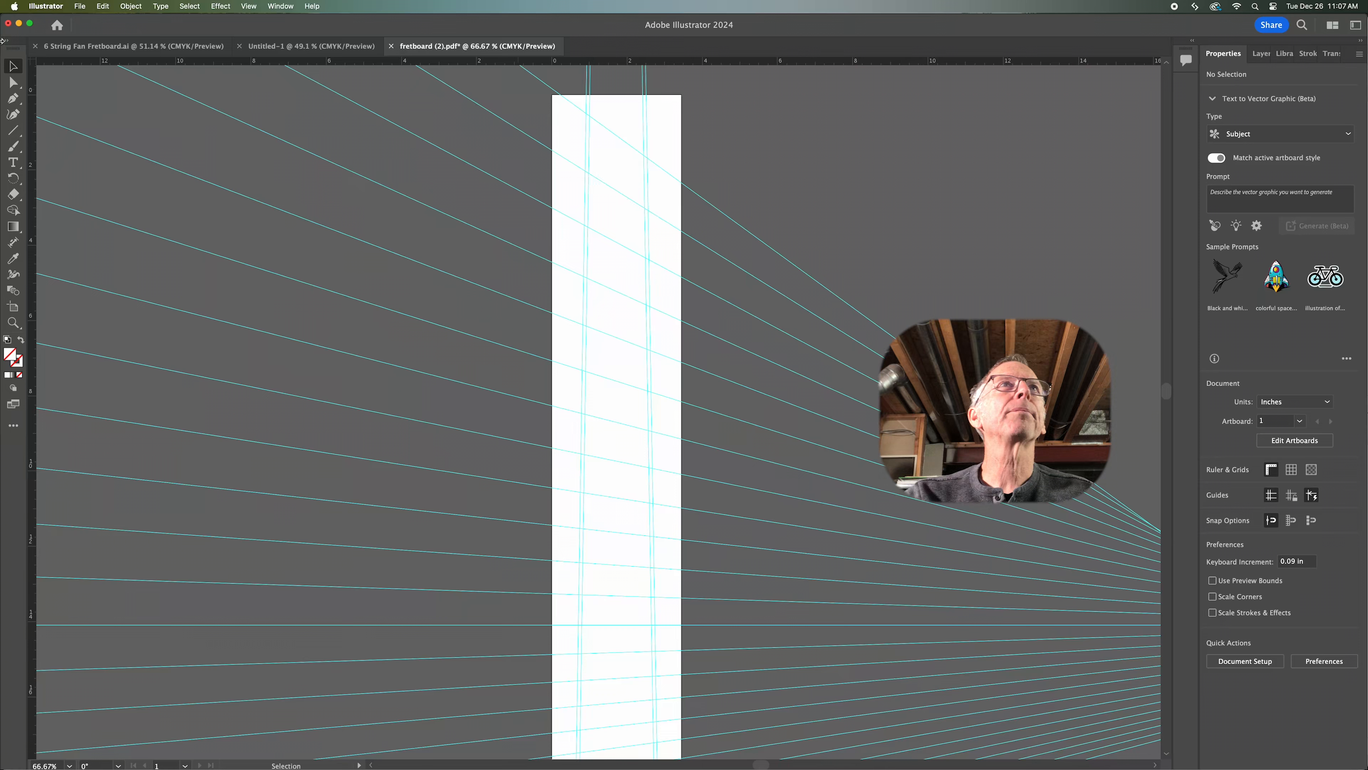
Start the fretboard outline with the Pen tool, tracing the outer left edge guide from the nut guide down to the lowest angled guide
click(13, 98)
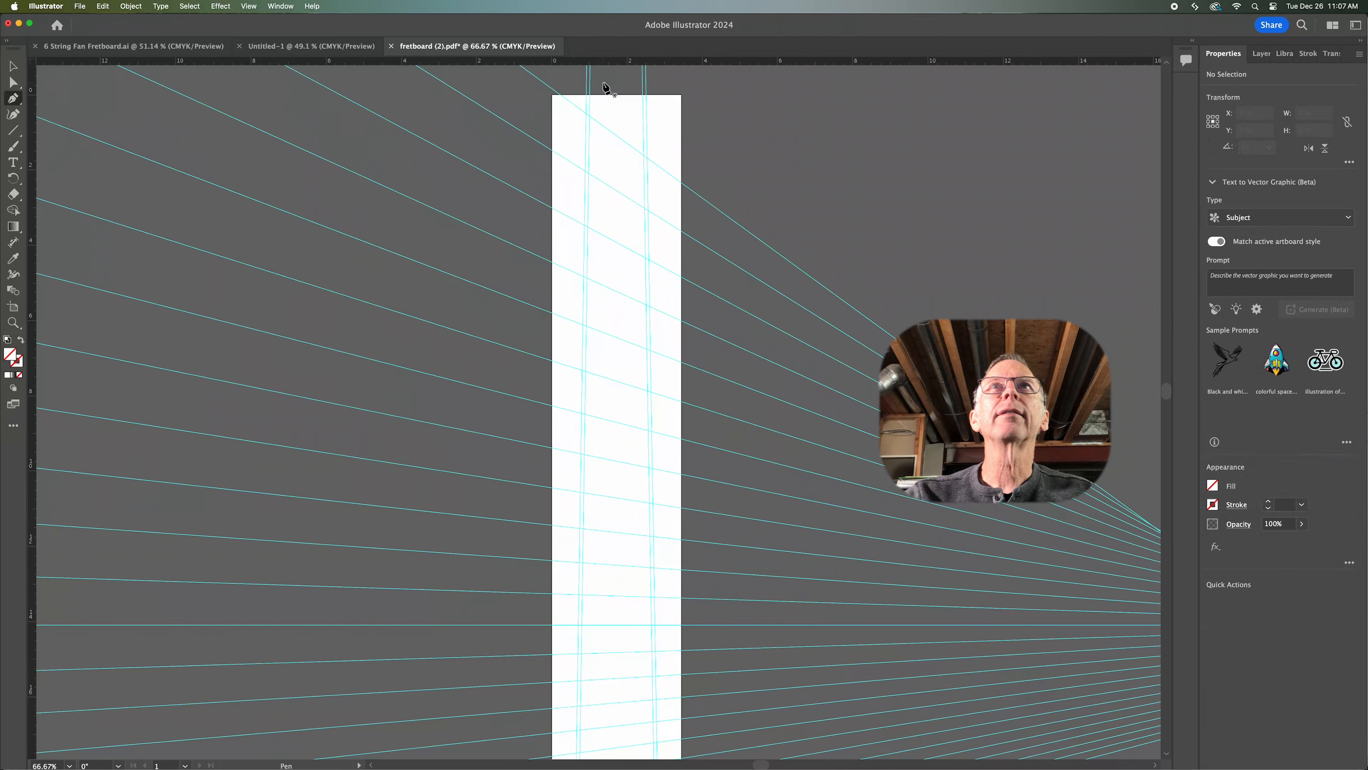
alt+scroll(603, 84, up, 2)
alt+scroll(555, 146, up, 2)
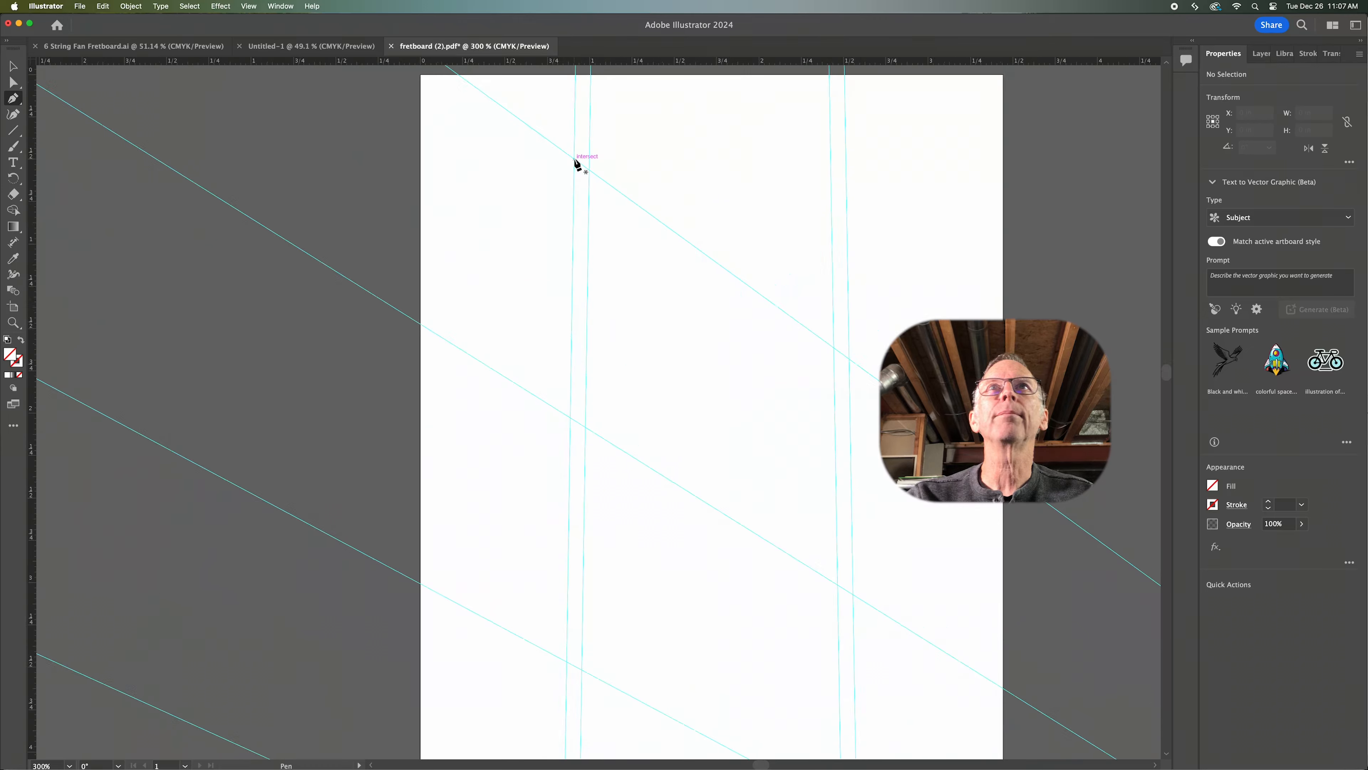
click(575, 159)
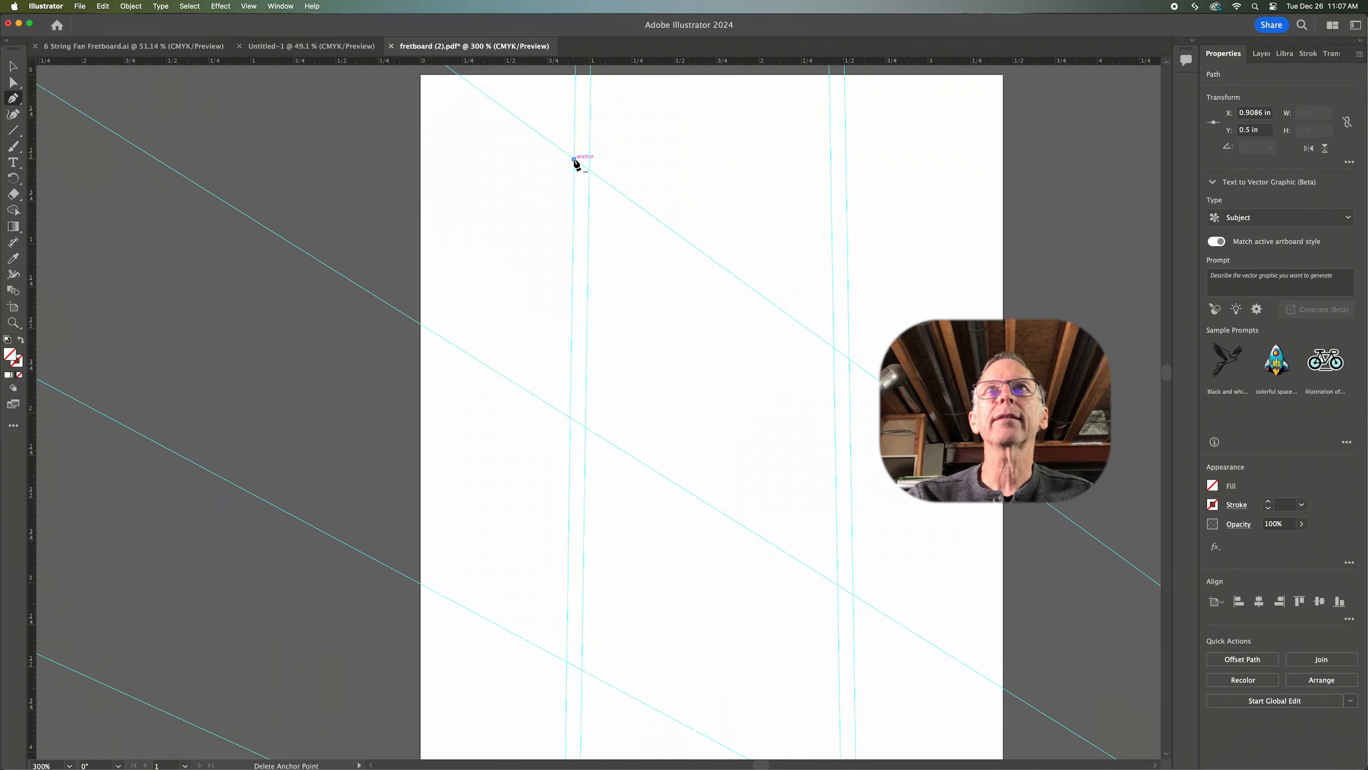
alt+scroll(574, 160, down, 10)
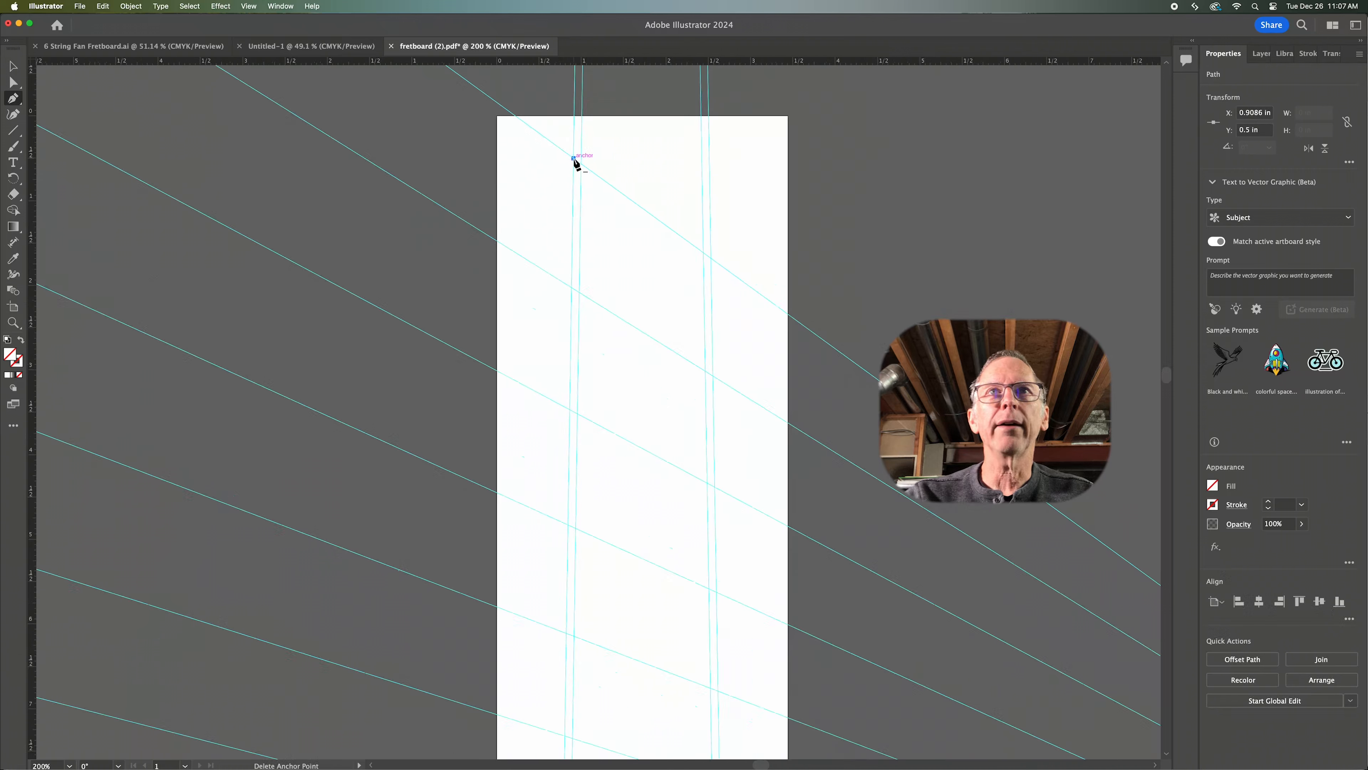
alt+scroll(559, 563, up, 5)
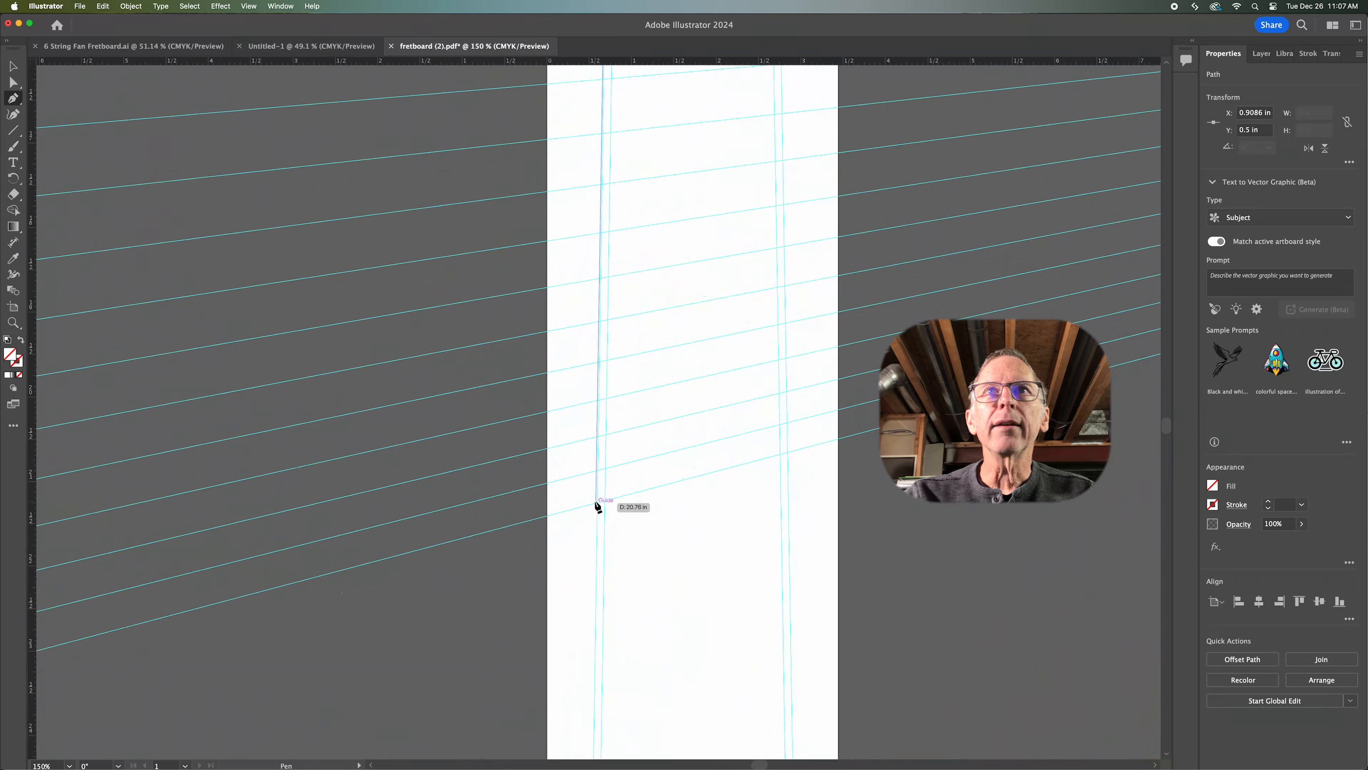
click(597, 502)
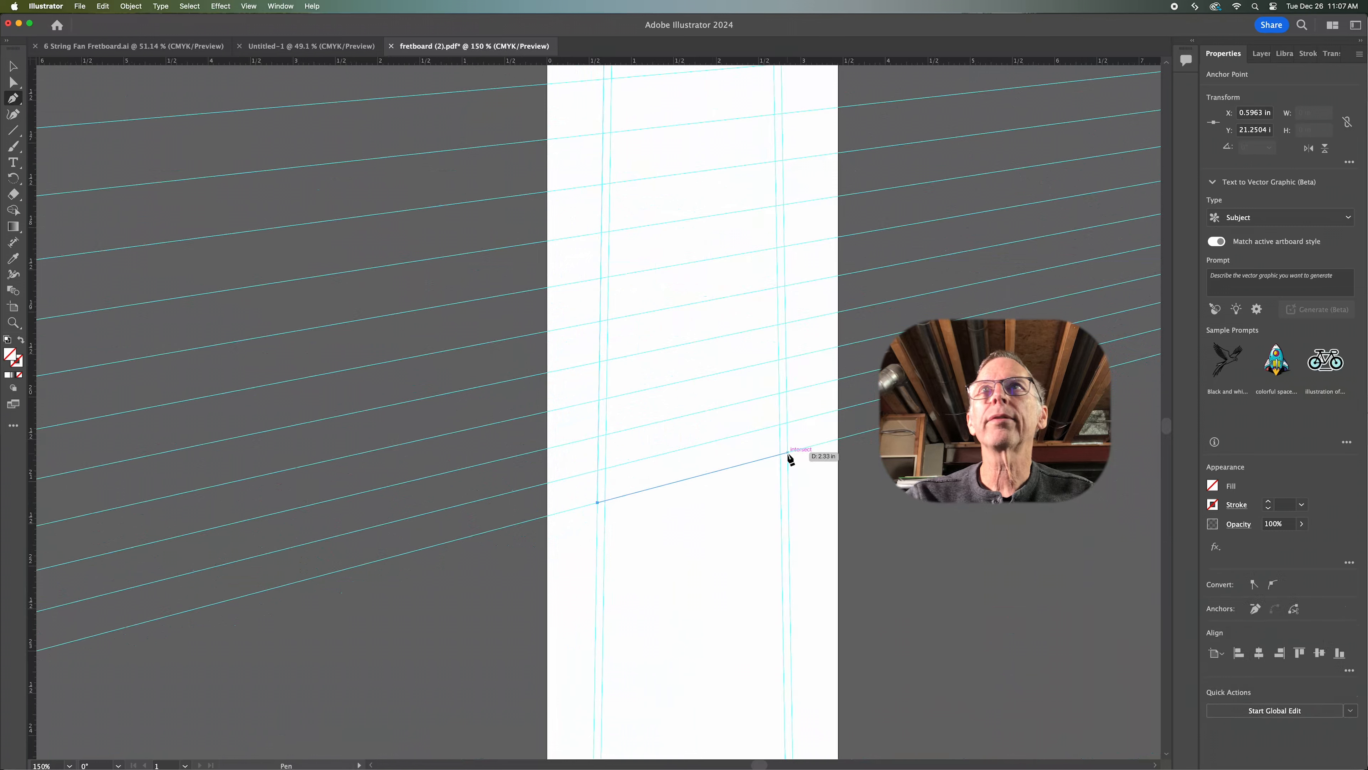
Continue the outline along the lowest guide and up the outer right edge guide, closing it along the nut guide
click(789, 454)
alt+scroll(787, 456, down, 6)
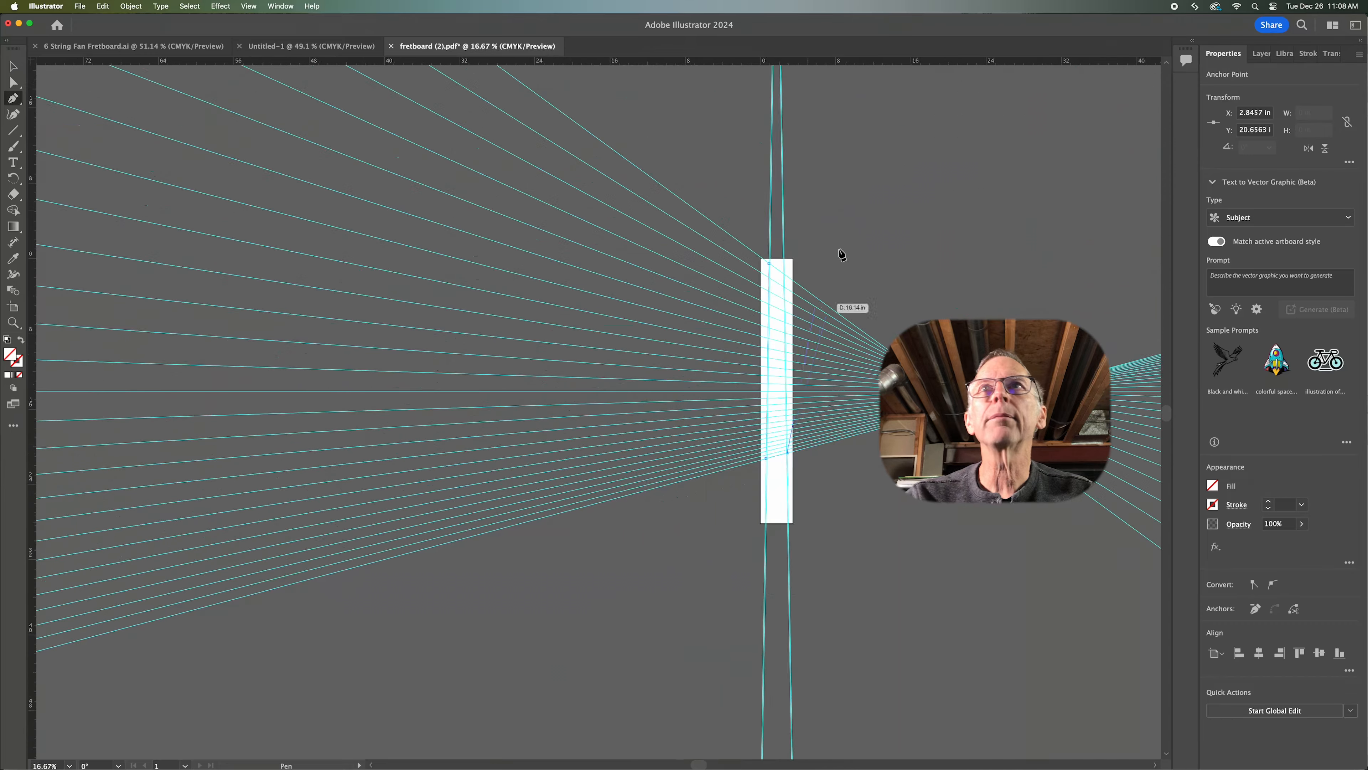
alt+scroll(824, 237, up, 3)
alt+scroll(700, 367, up, 2)
alt+scroll(754, 337, up, 1)
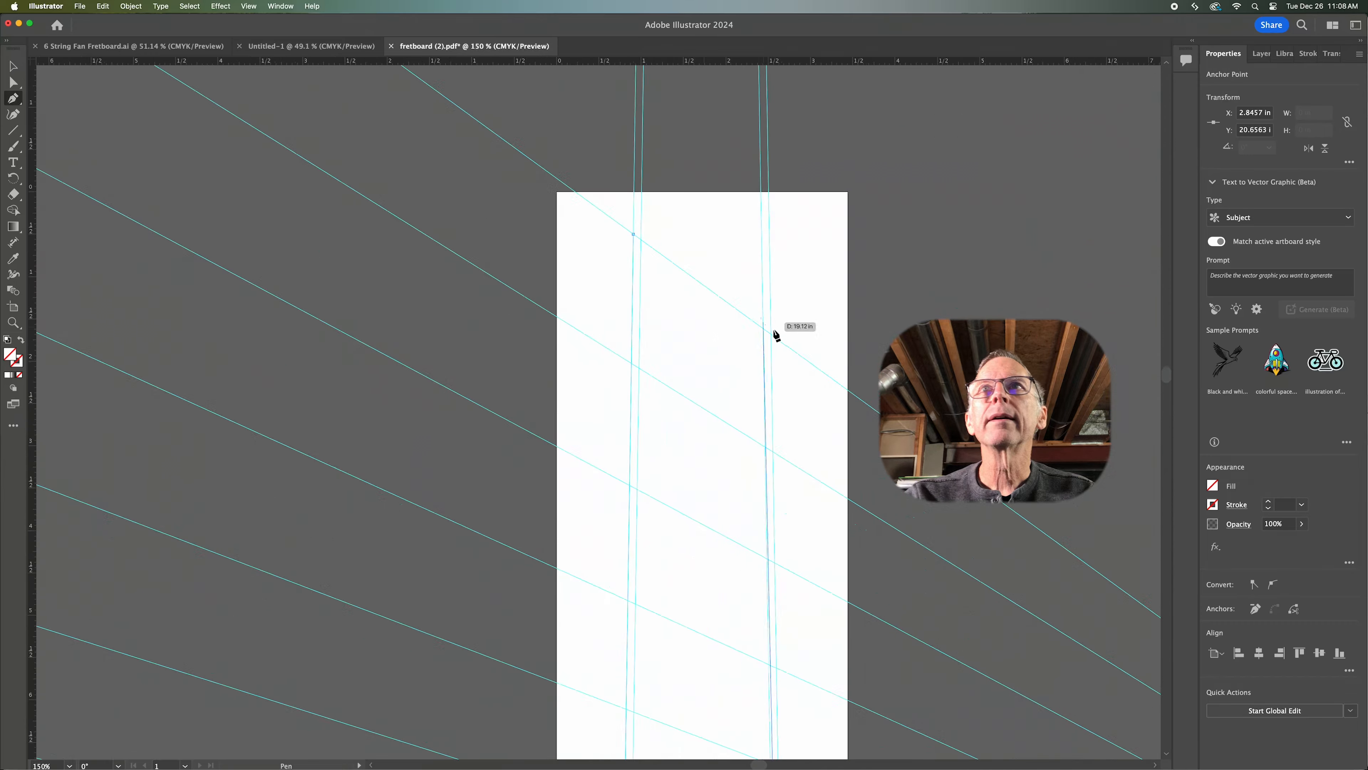
click(772, 334)
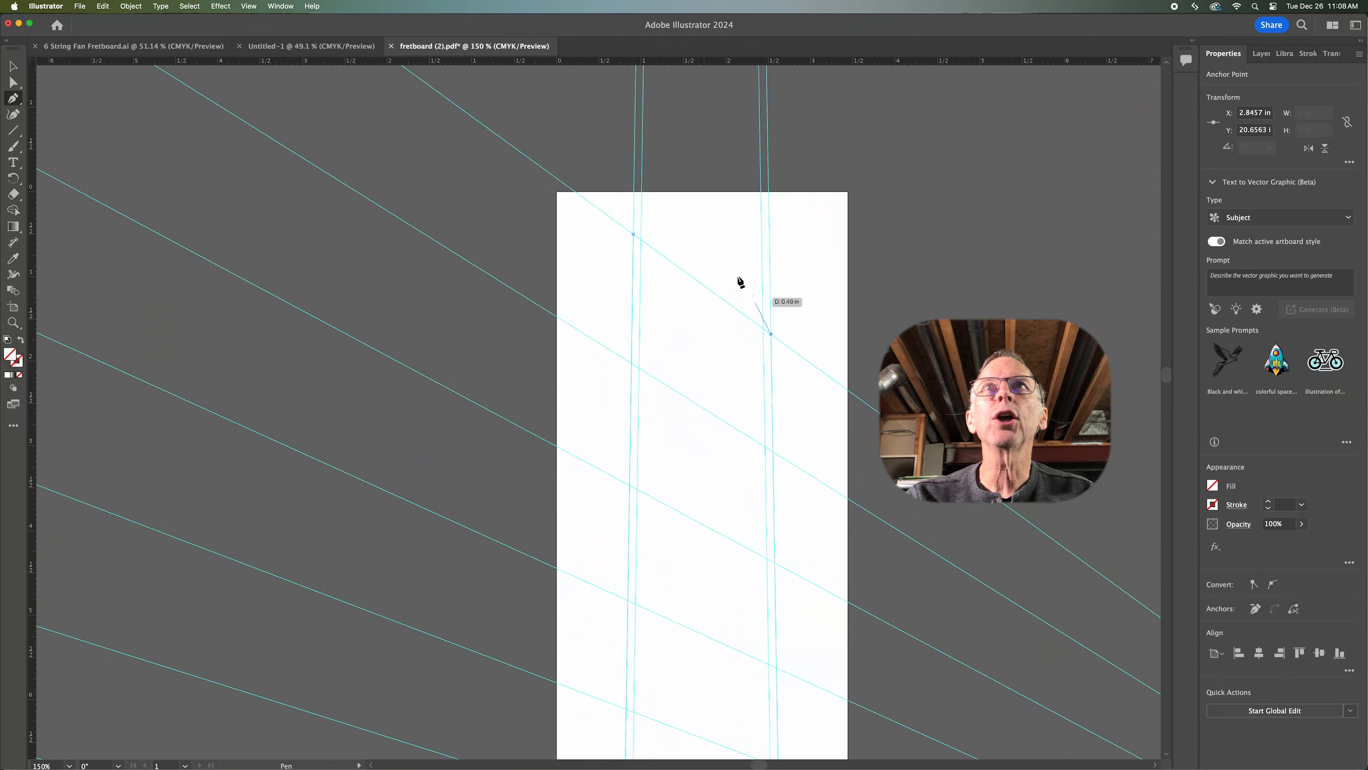
click(634, 235)
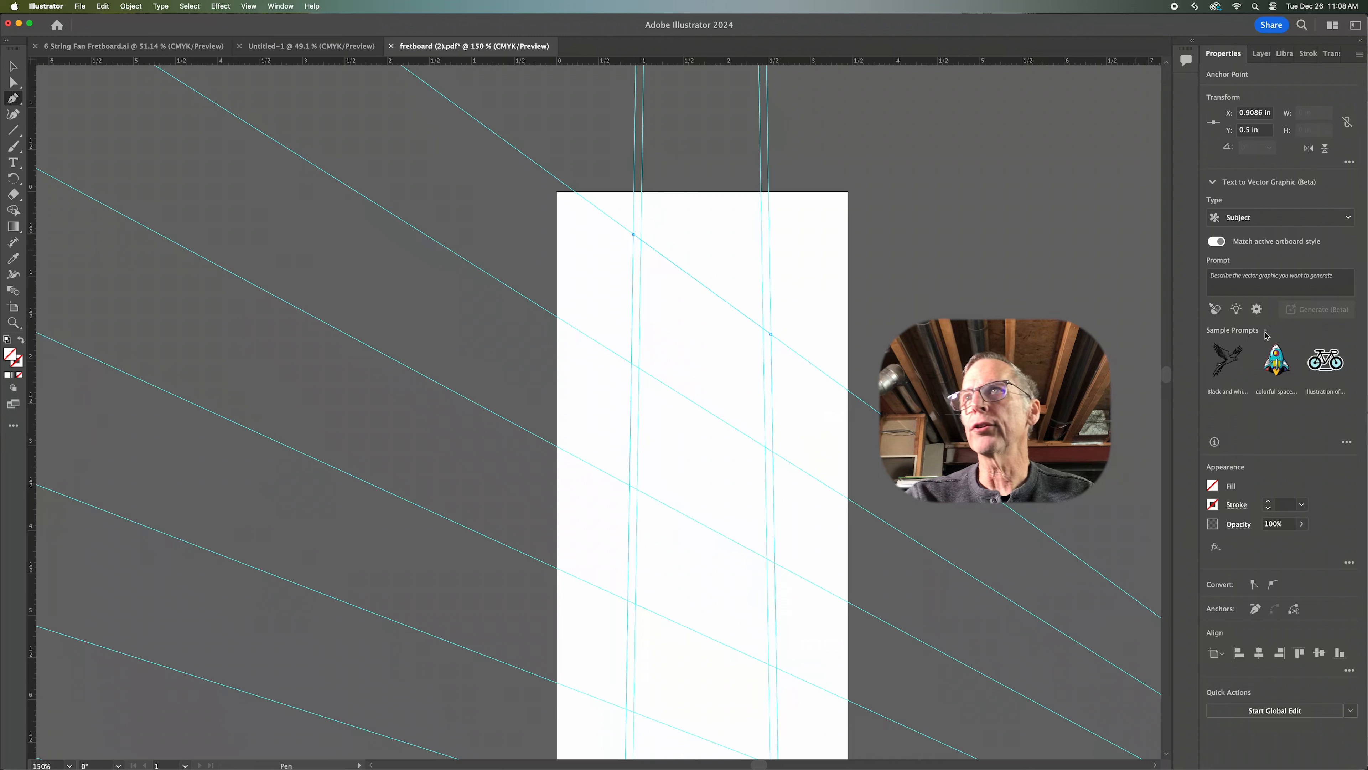
Give the fretboard outline a 0.0156 in stroke and deselect it
click(1302, 504)
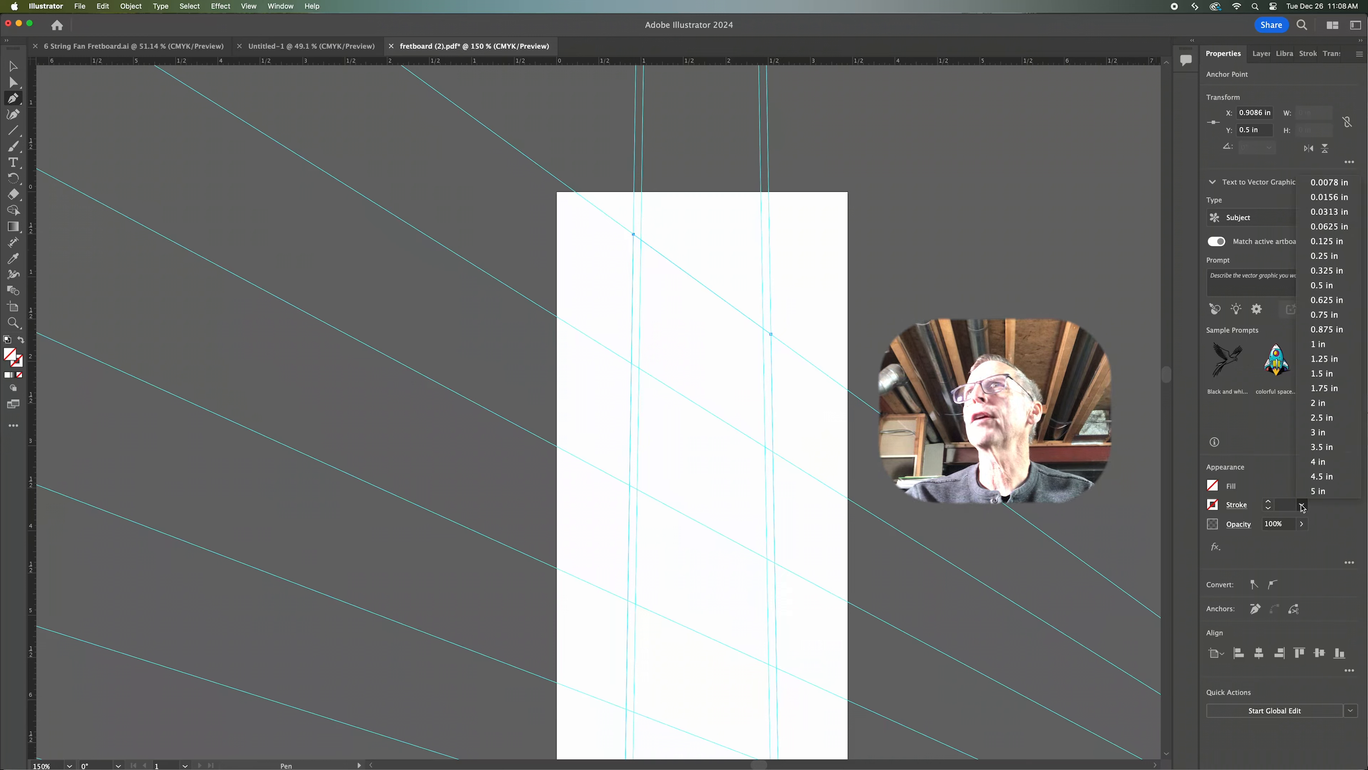
click(1329, 197)
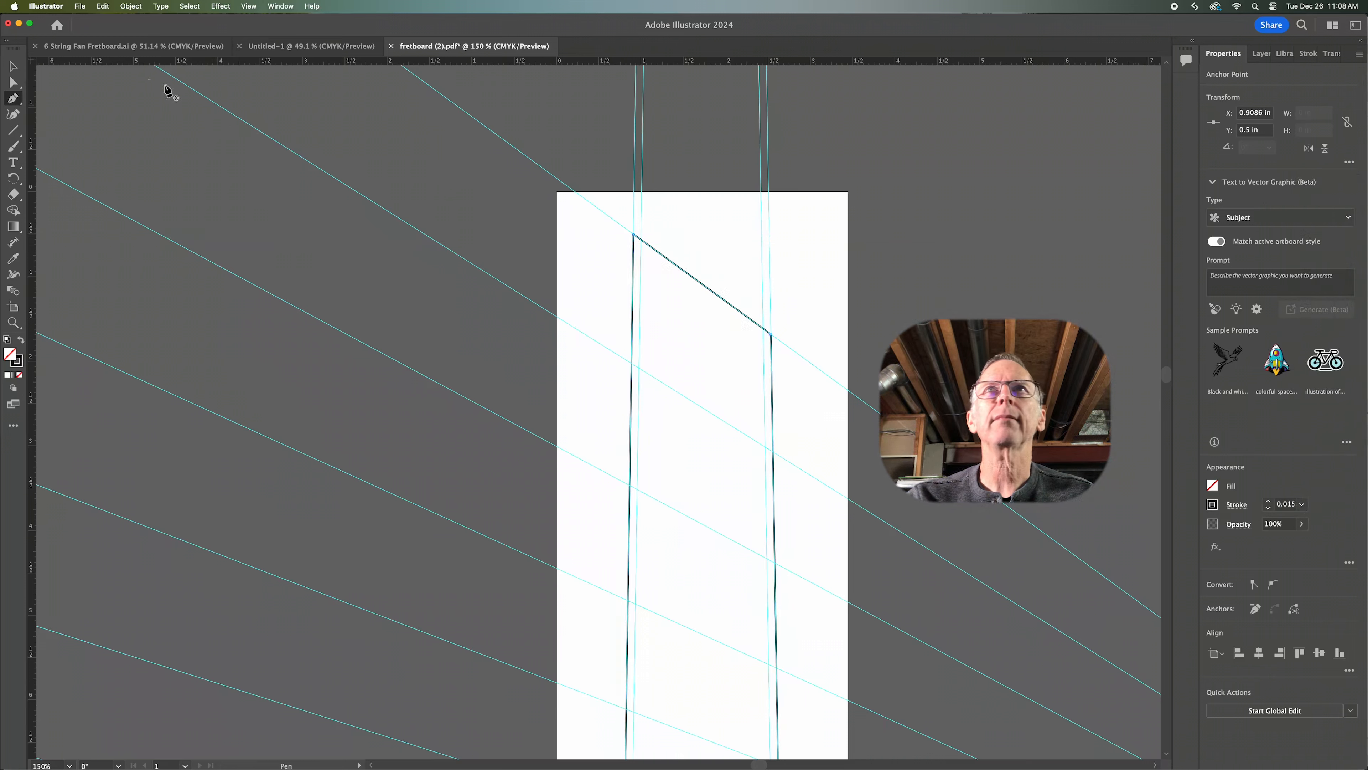
click(13, 66)
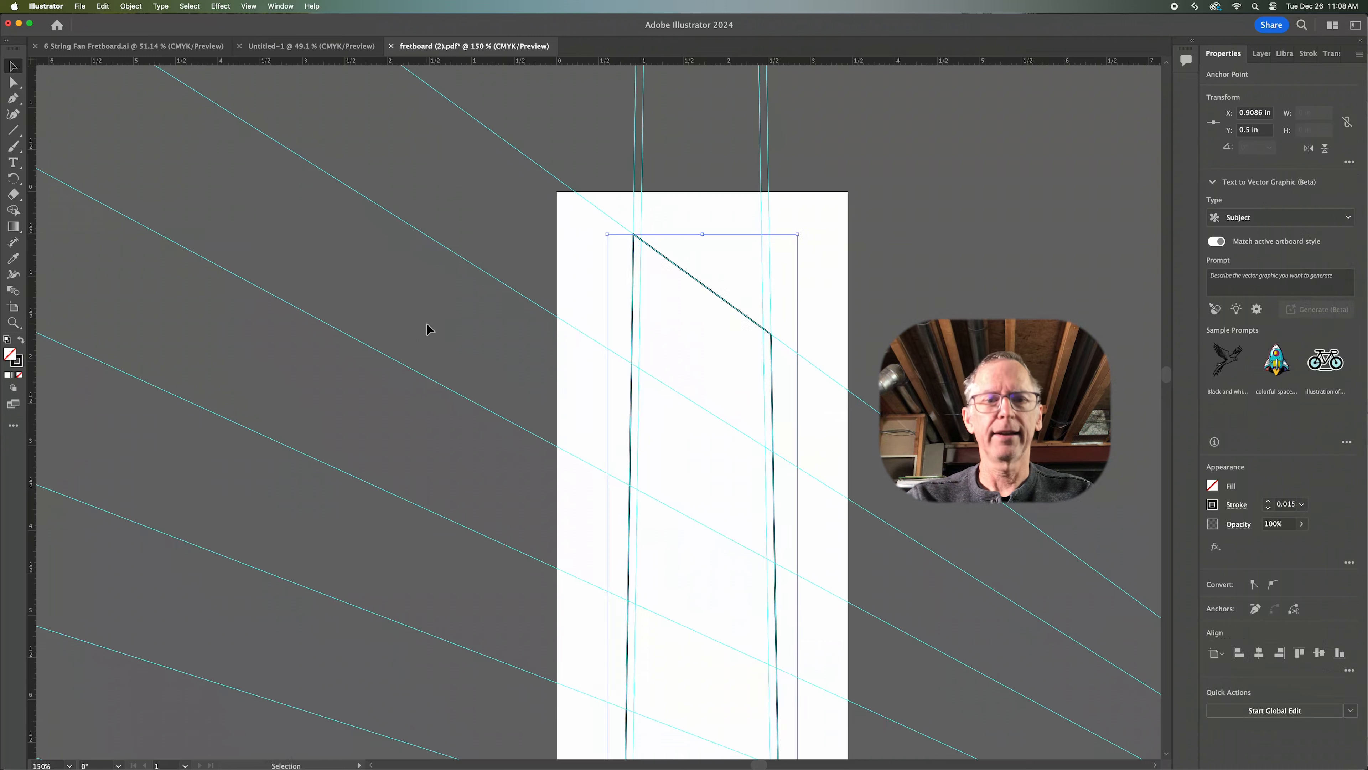
click(427, 329)
Draw the fret 1 line with the Pen tool along its guide, ending at the two inner edge guides
alt+scroll(467, 333, down, 2)
alt+scroll(570, 538, down, 1)
drag(605, 580, 584, 188)
drag(573, 430, 587, 612)
alt+scroll(614, 126, up, 2)
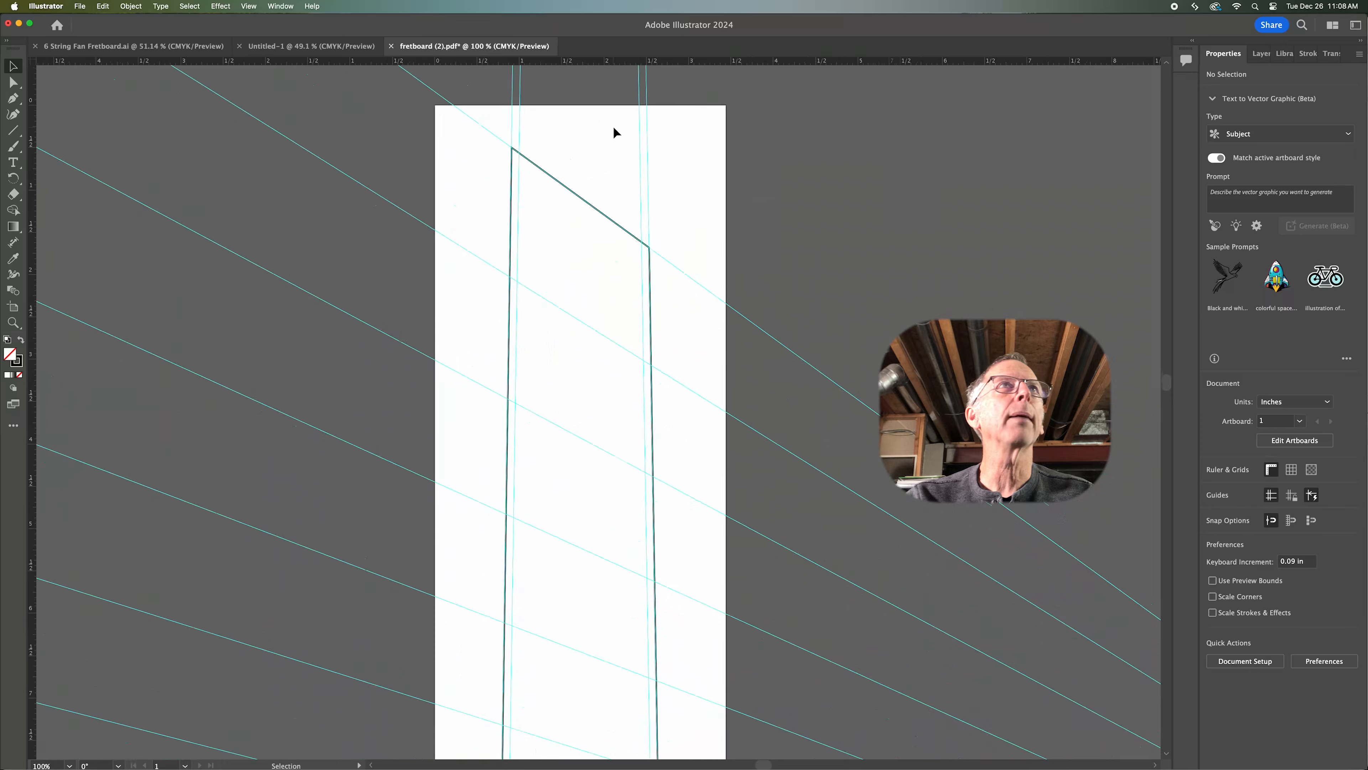
click(12, 98)
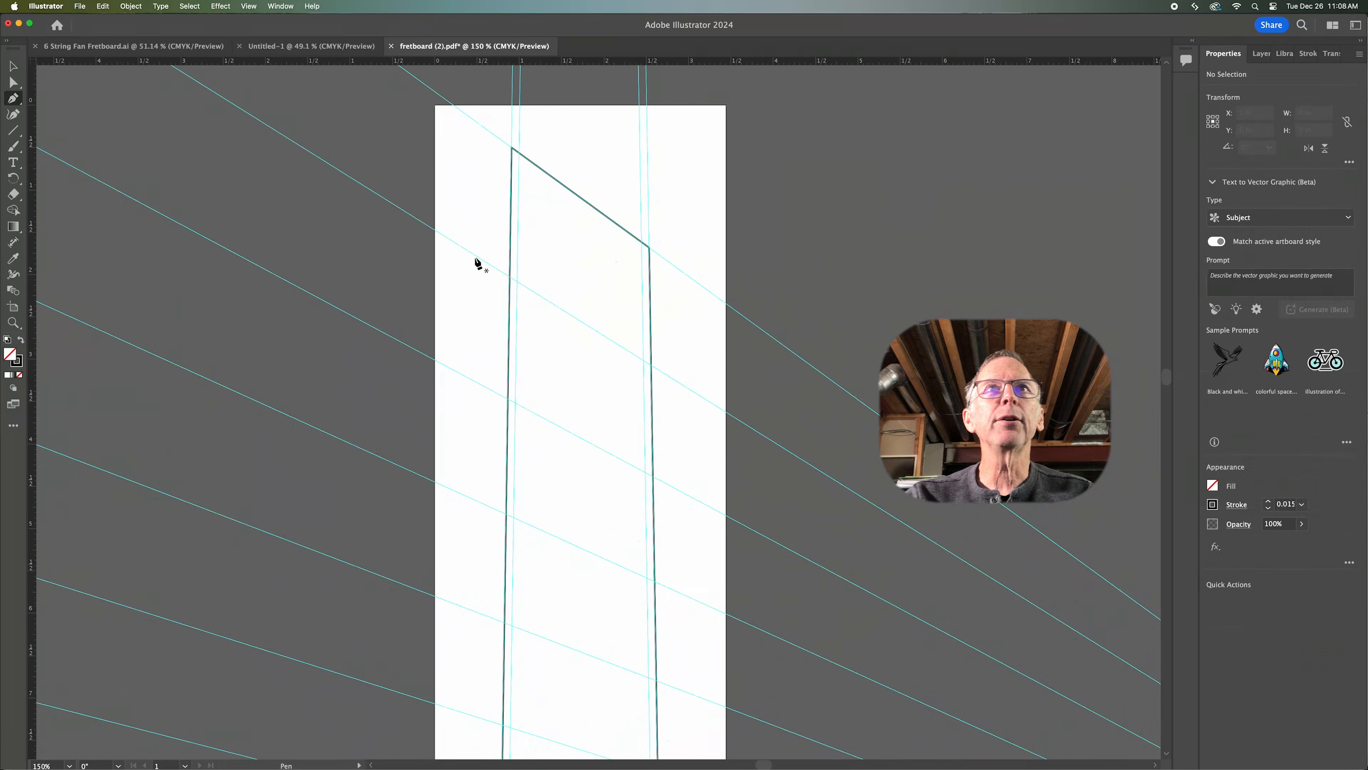
alt+scroll(541, 275, up, 3)
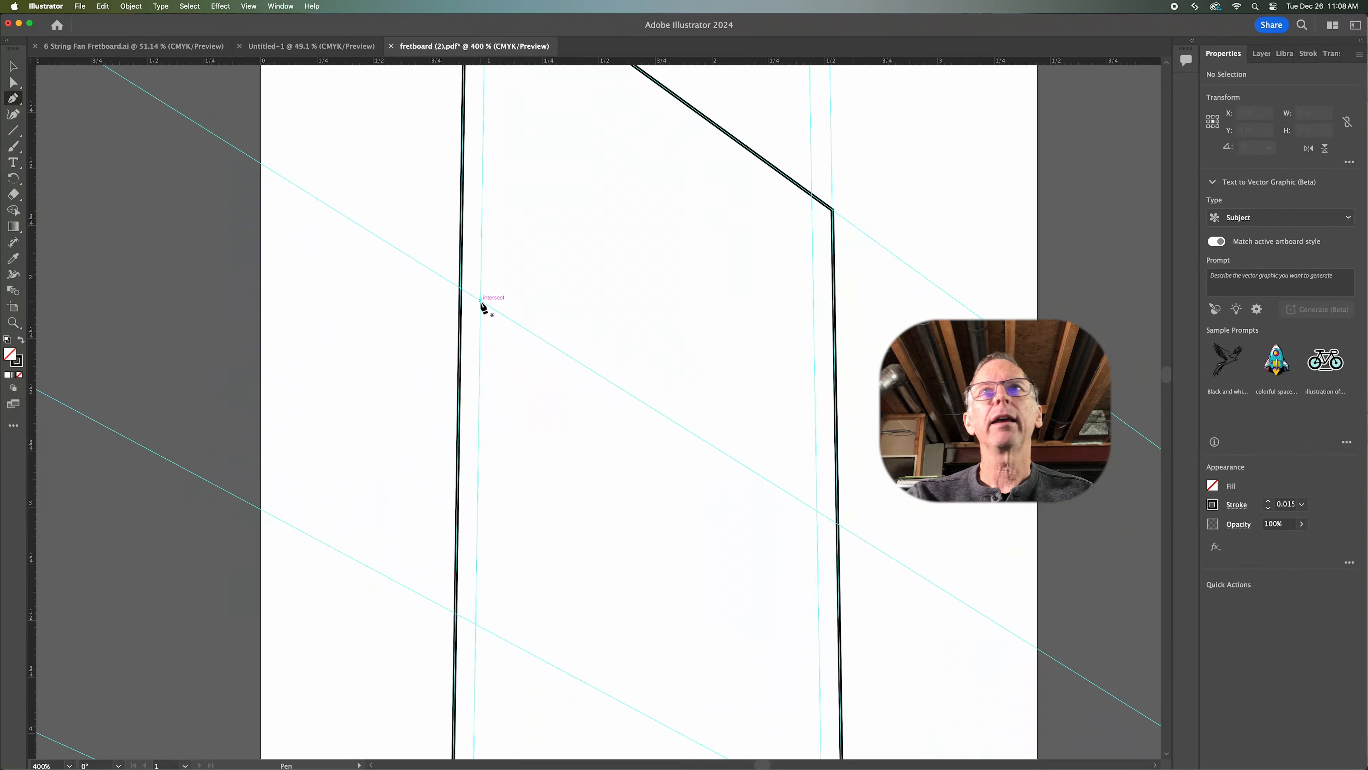
click(480, 300)
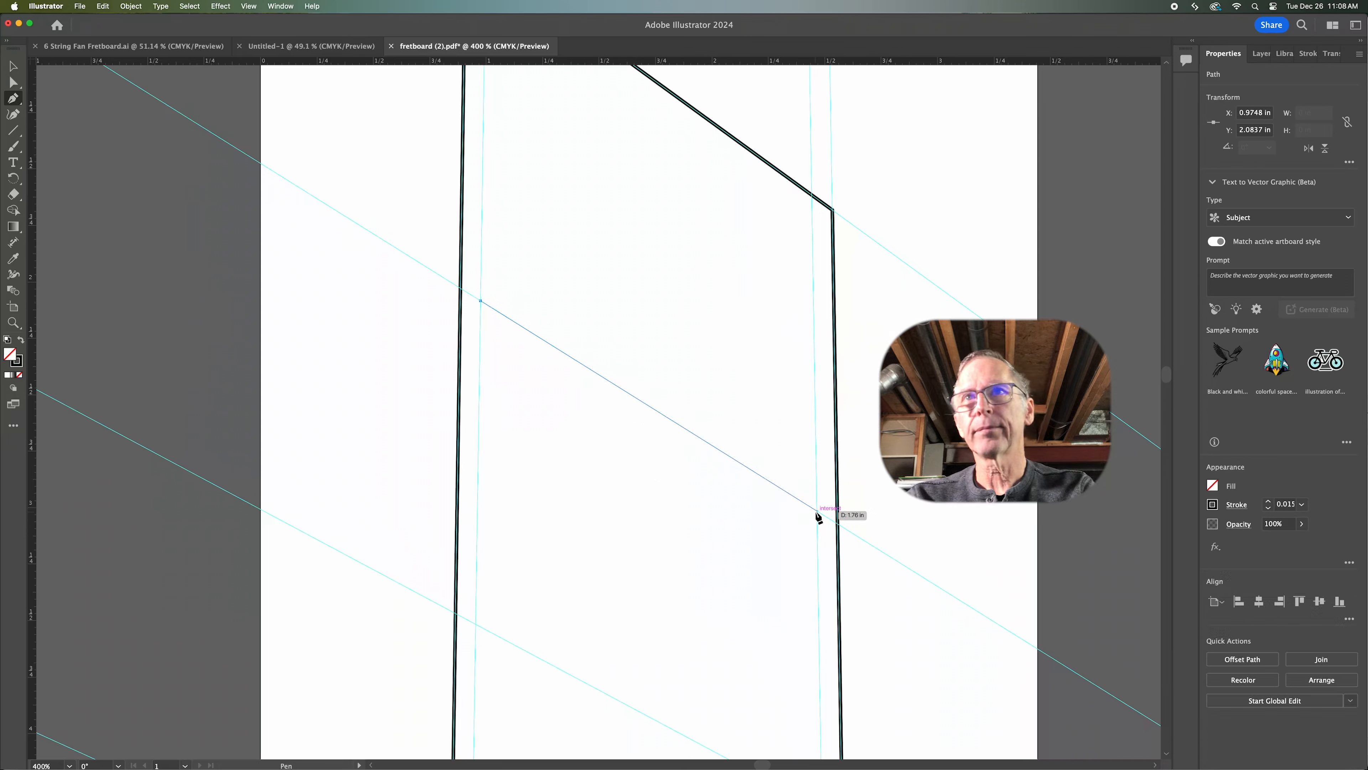
click(817, 511)
key(Escape)
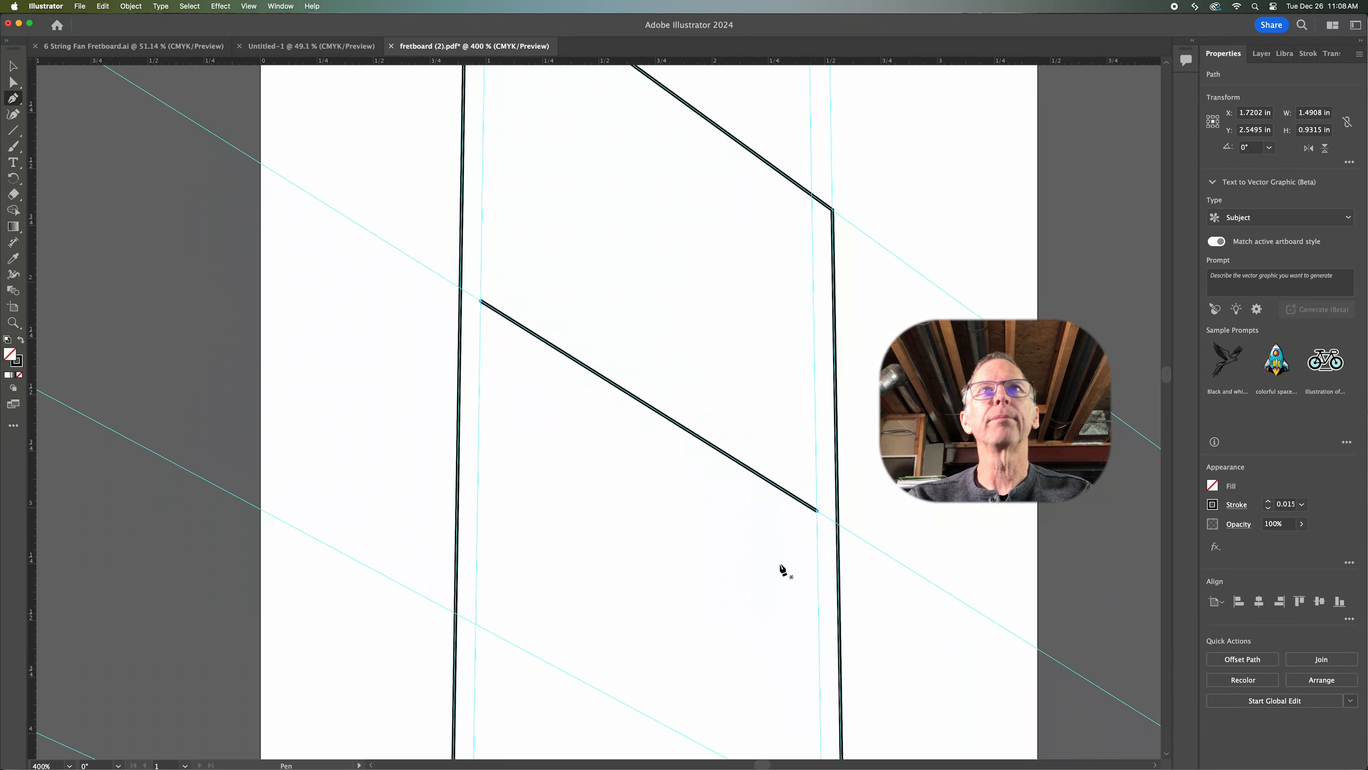
Draw separate lines for frets 2 and 3 between the inner edge guides, undoing the stray point added after fret 2
drag(710, 619, 635, 221)
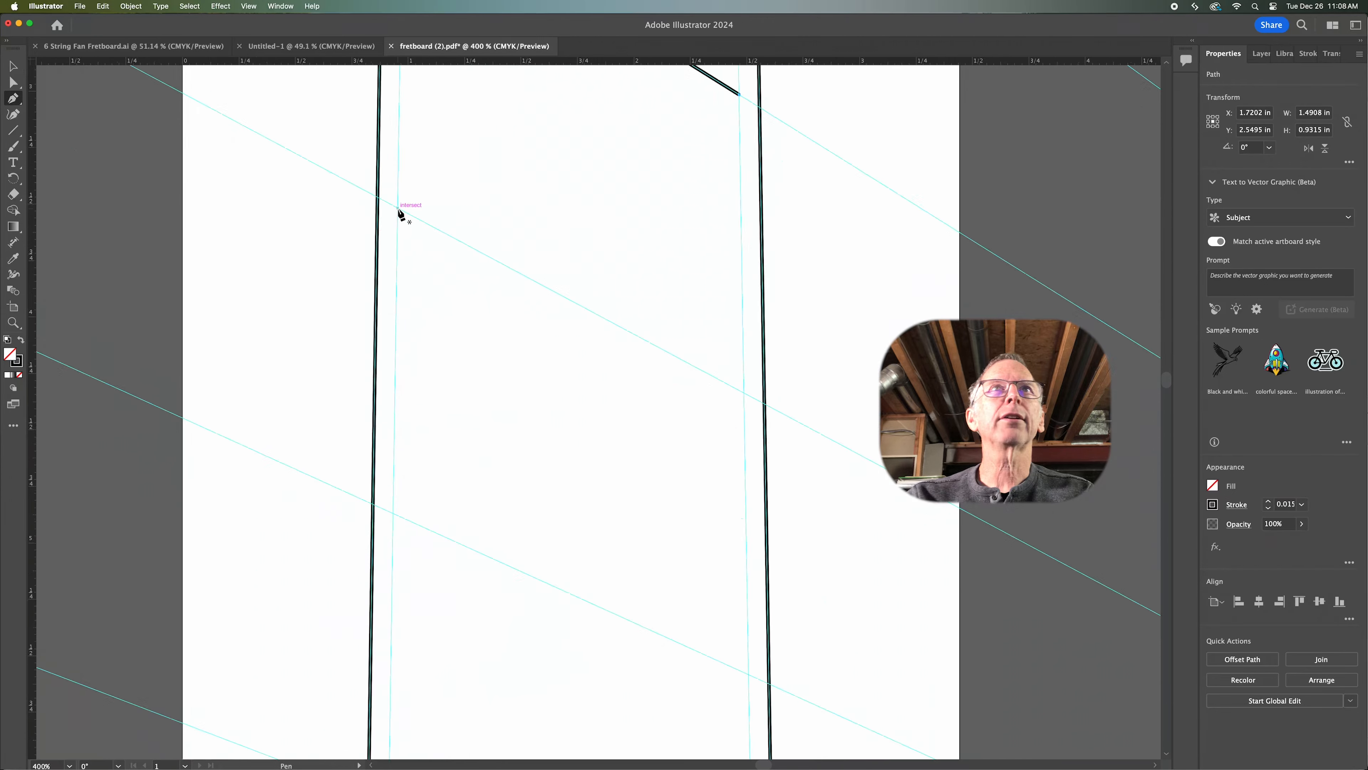
click(397, 208)
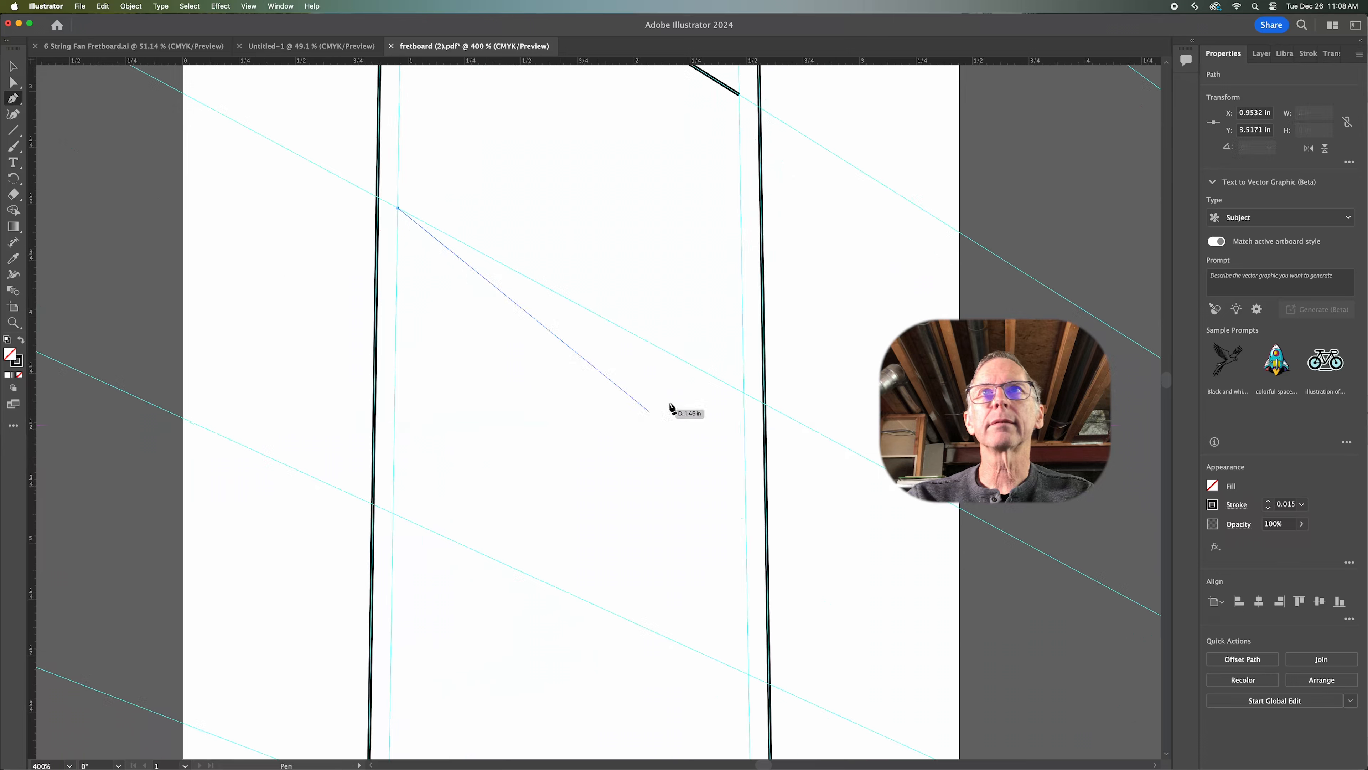
click(744, 392)
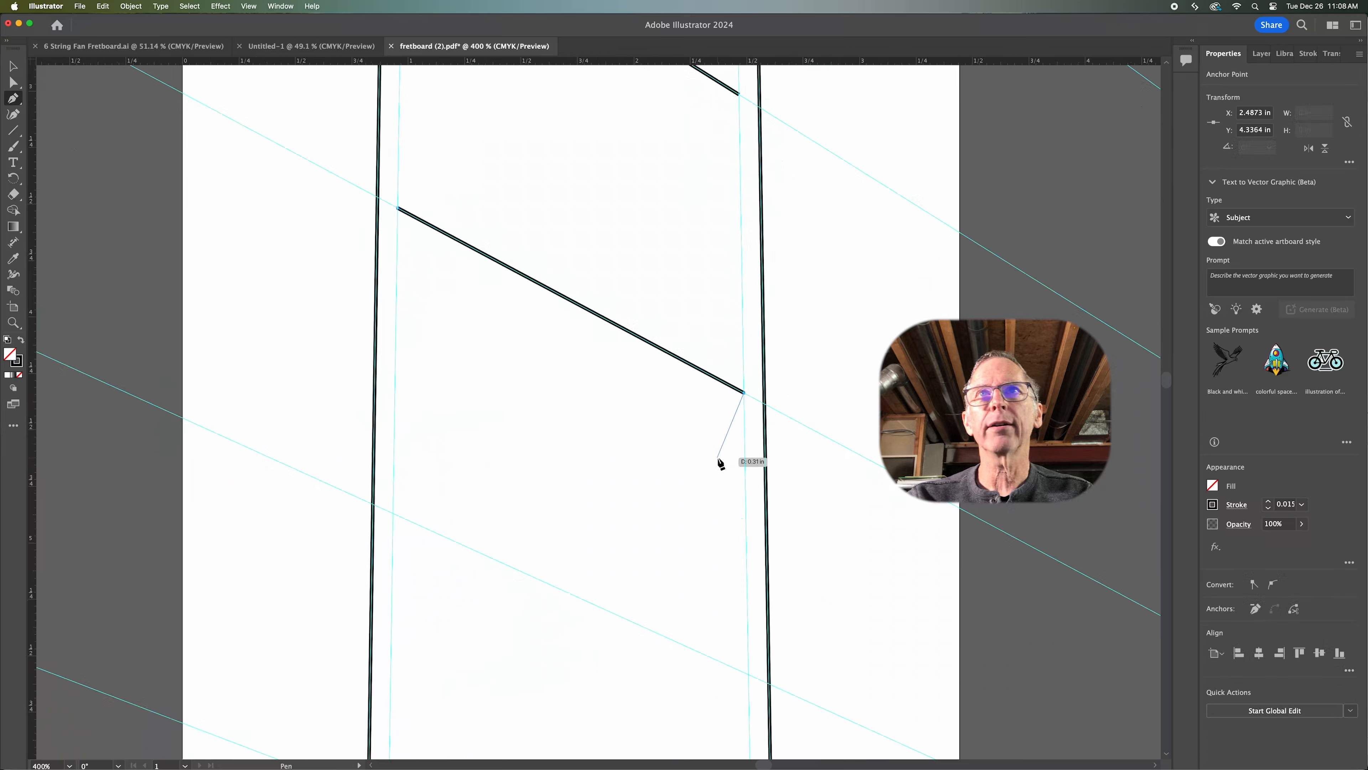
click(679, 458)
key(super+z)
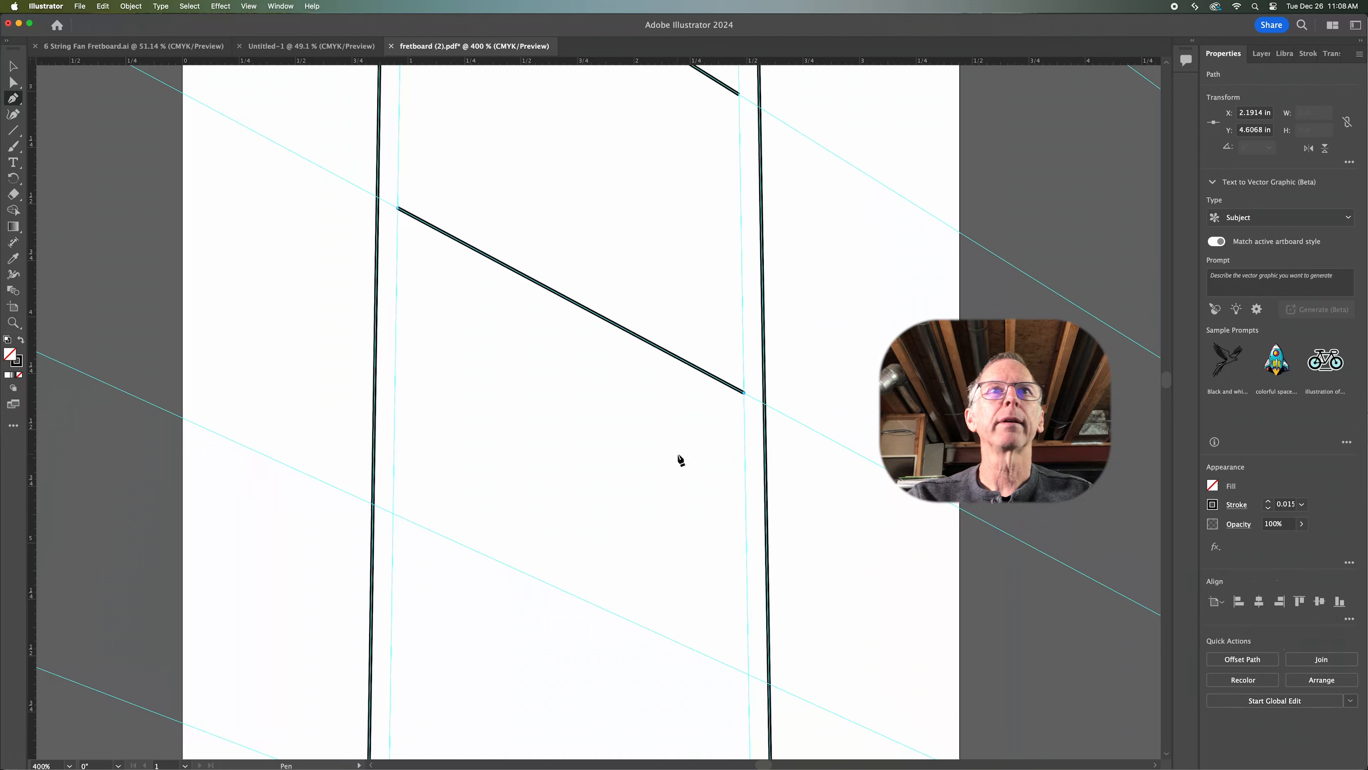
click(393, 513)
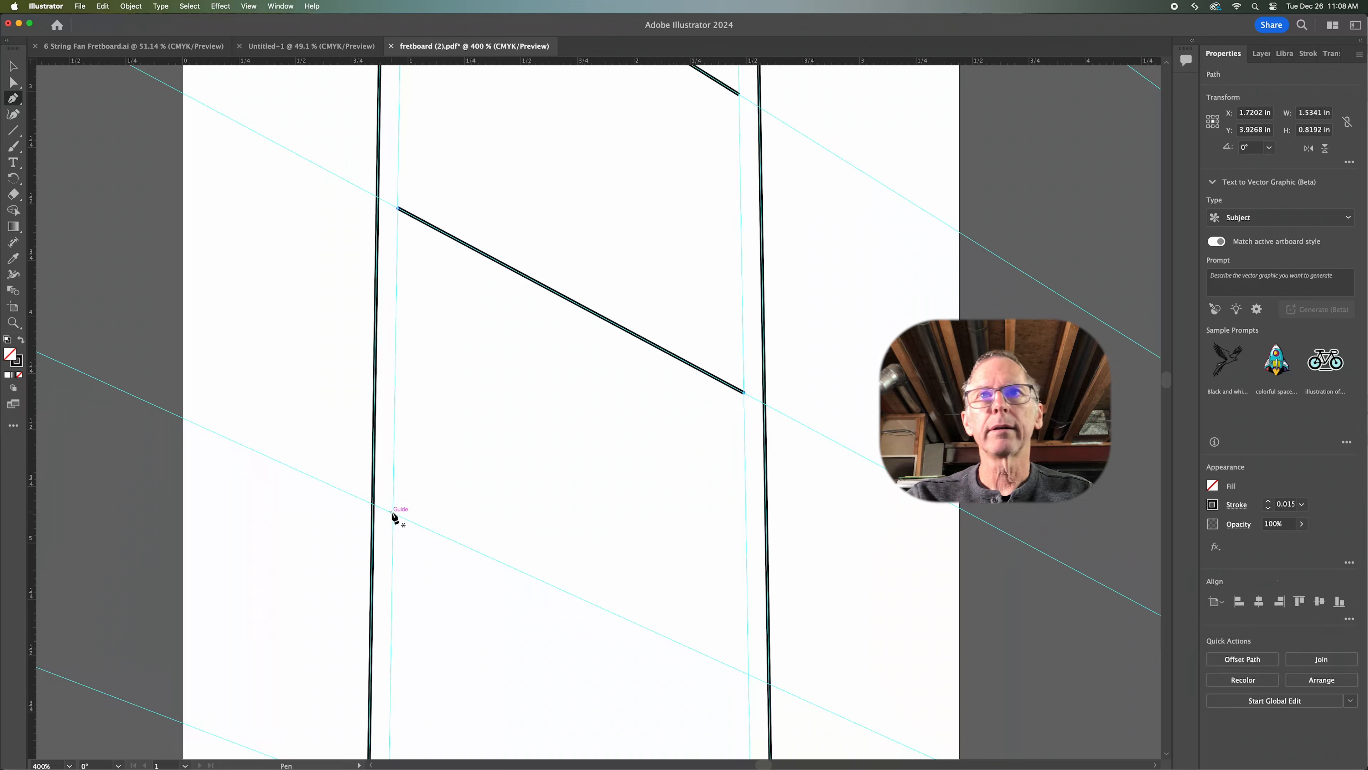
click(750, 678)
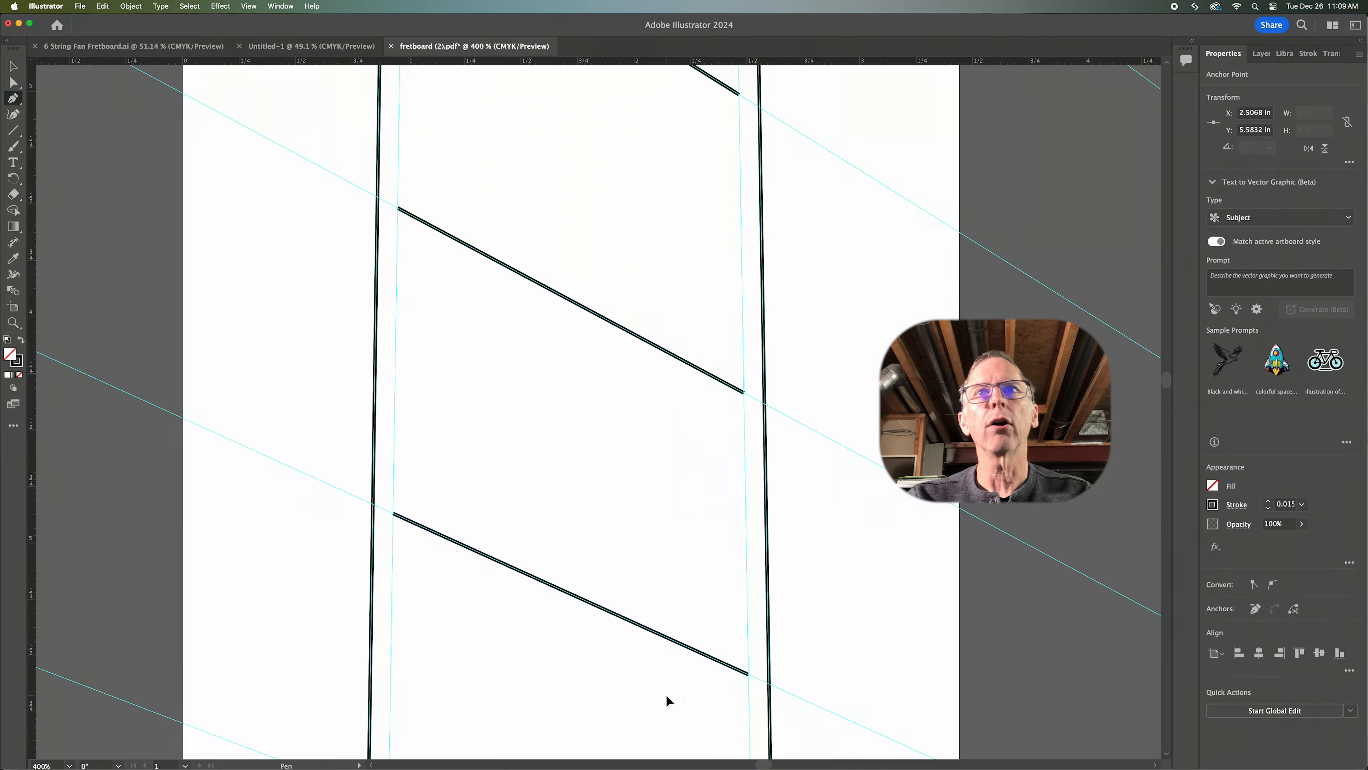
Draw separate lines along the guides of frets 4 and 5 between the inner edge guides
alt+scroll(669, 699, down, 1)
drag(665, 682, 681, 177)
click(474, 268)
click(746, 372)
click(470, 473)
click(750, 560)
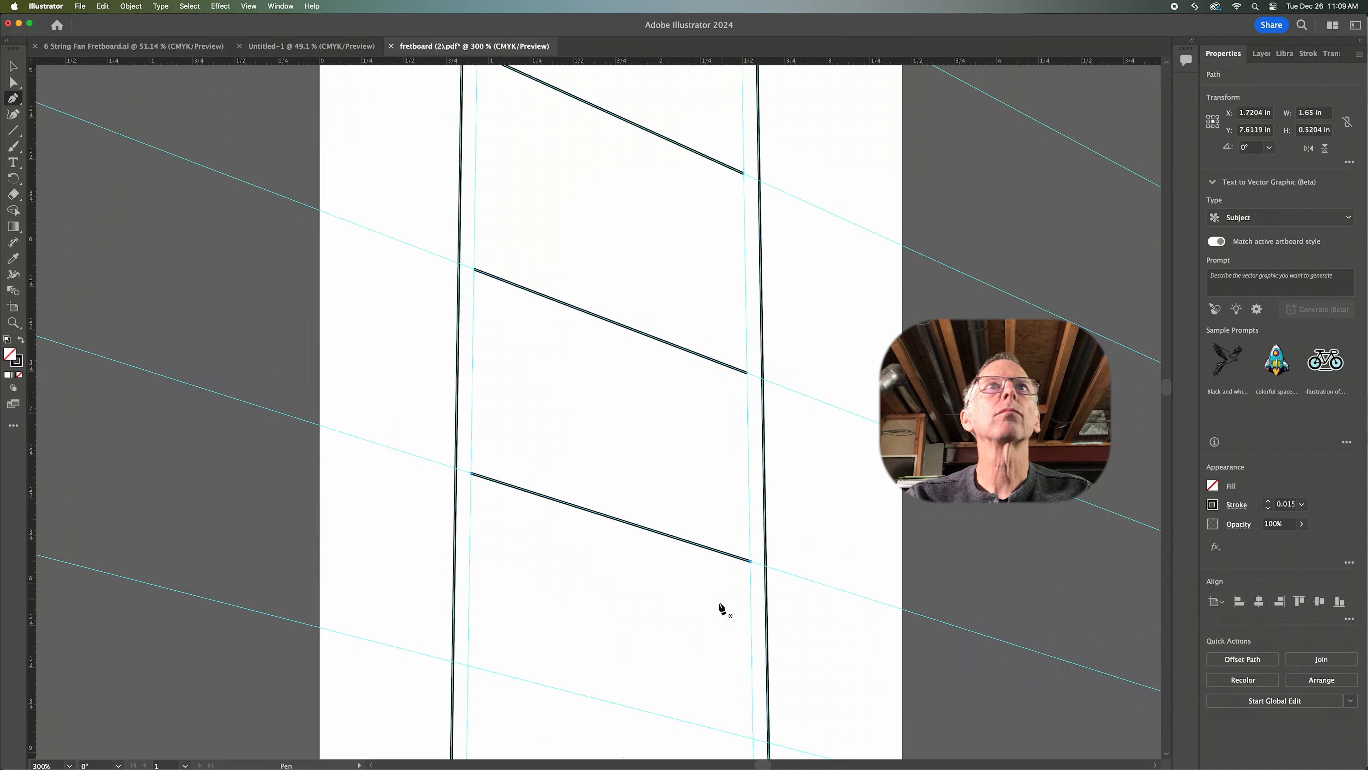
Draw separate lines along the guides of frets 6 to 8 between the inner edge guides
drag(474, 673, 394, 290)
click(387, 284)
click(673, 357)
click(384, 465)
click(675, 524)
click(382, 637)
click(677, 694)
Draw separate lines along the guides of frets 9 to 11 between the inner edge guides
scroll(660, 715, down, 10)
click(434, 320)
click(735, 354)
click(432, 472)
click(737, 495)
click(430, 616)
click(738, 627)
Draw separate lines for the horizontal fret 12 and for frets 13 and 14 between the inner edge guides
scroll(738, 628, down, 10)
click(435, 333)
click(748, 334)
click(433, 463)
click(746, 453)
click(430, 583)
click(752, 565)
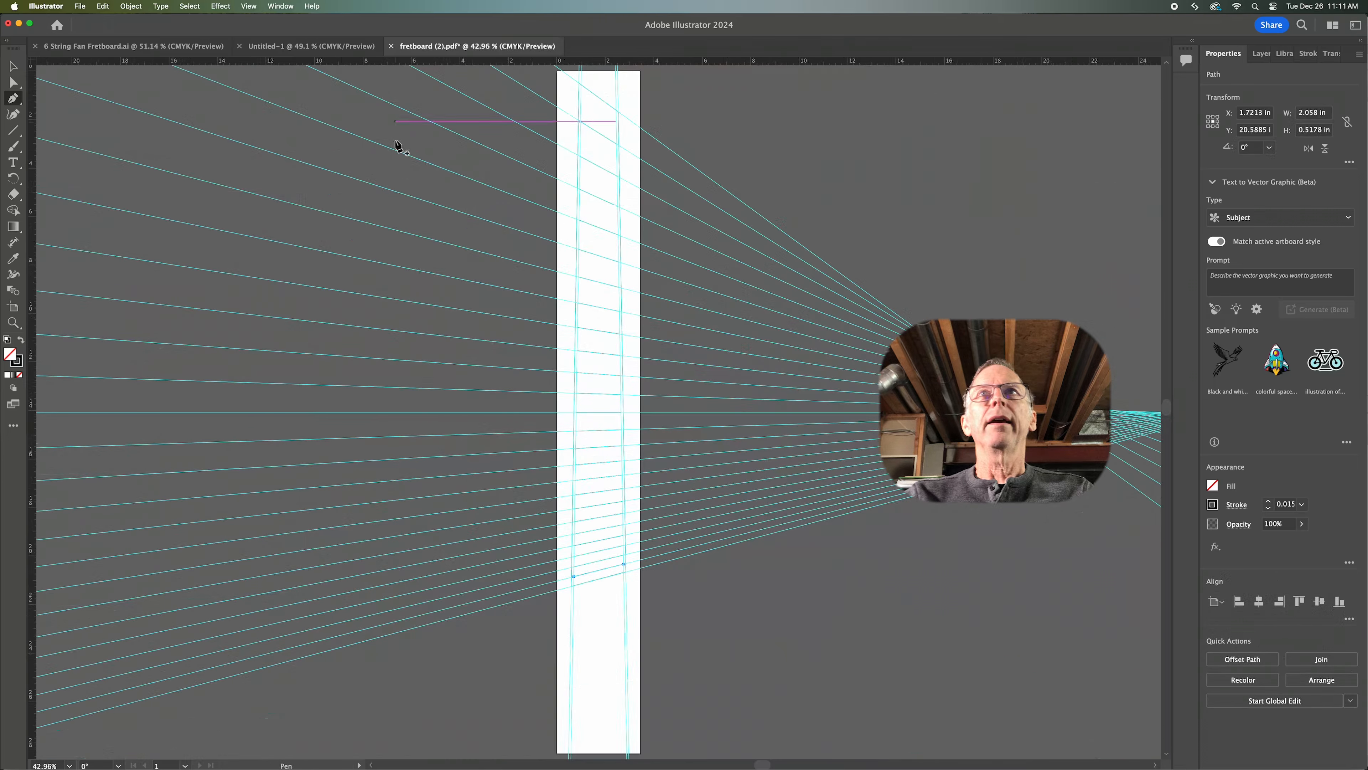
Deselect the last fret line and clear all guides from the document, leaving only the drawn outline and fret lines
drag(774, 177, 763, 235)
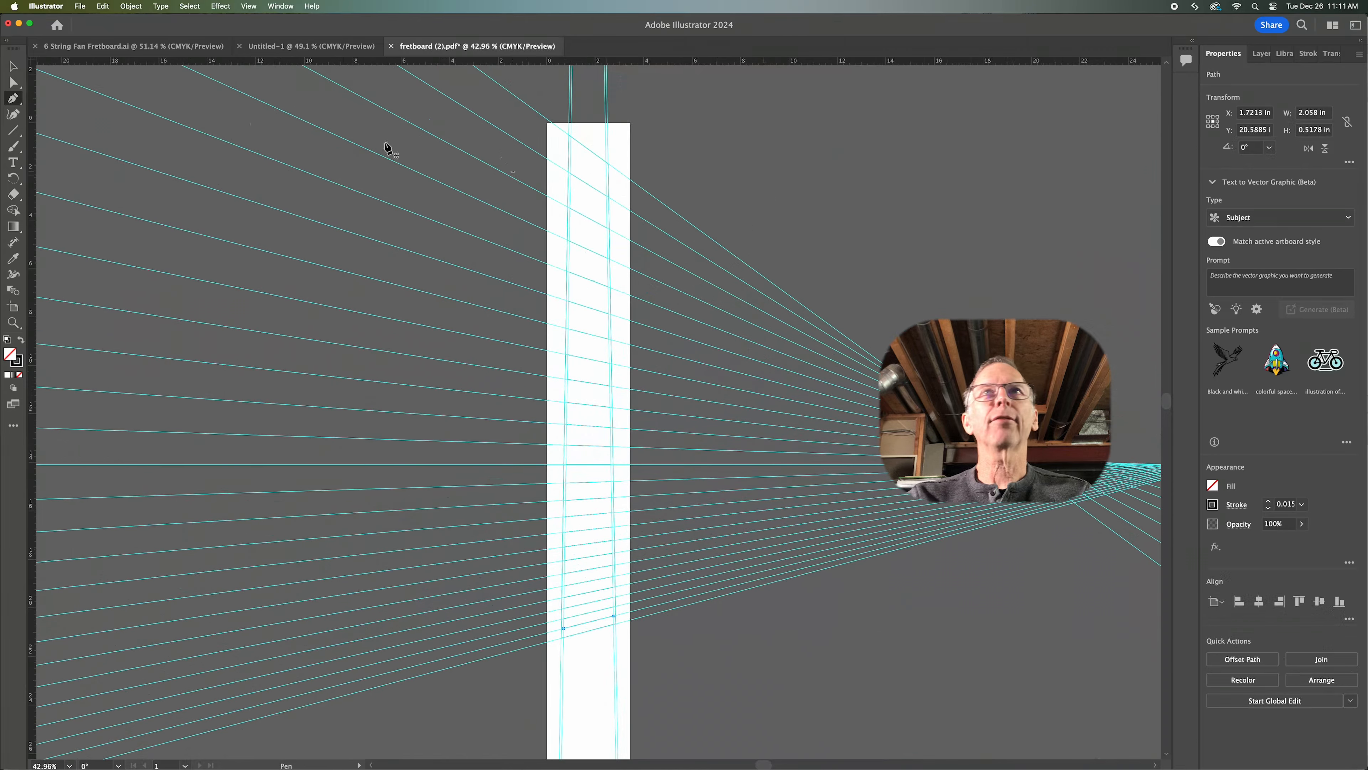
click(18, 68)
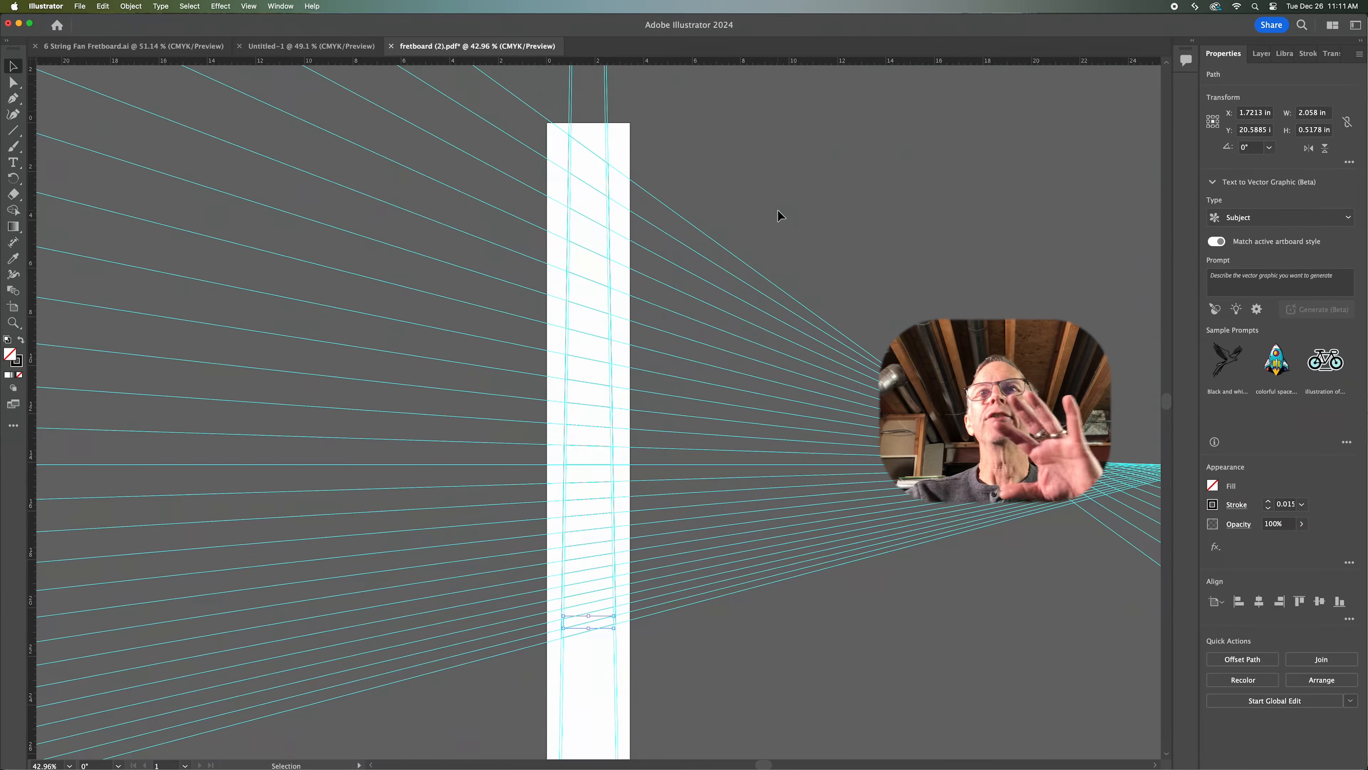
click(840, 307)
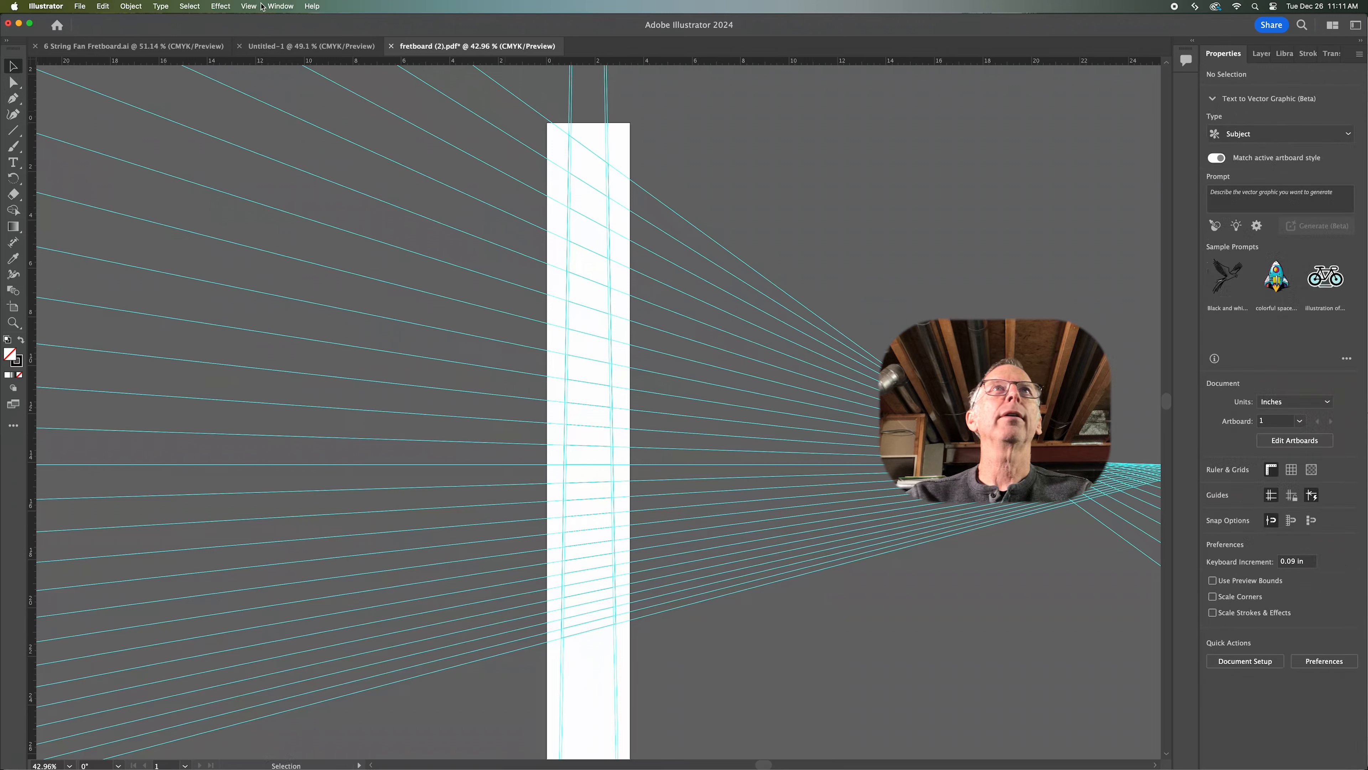
click(249, 6)
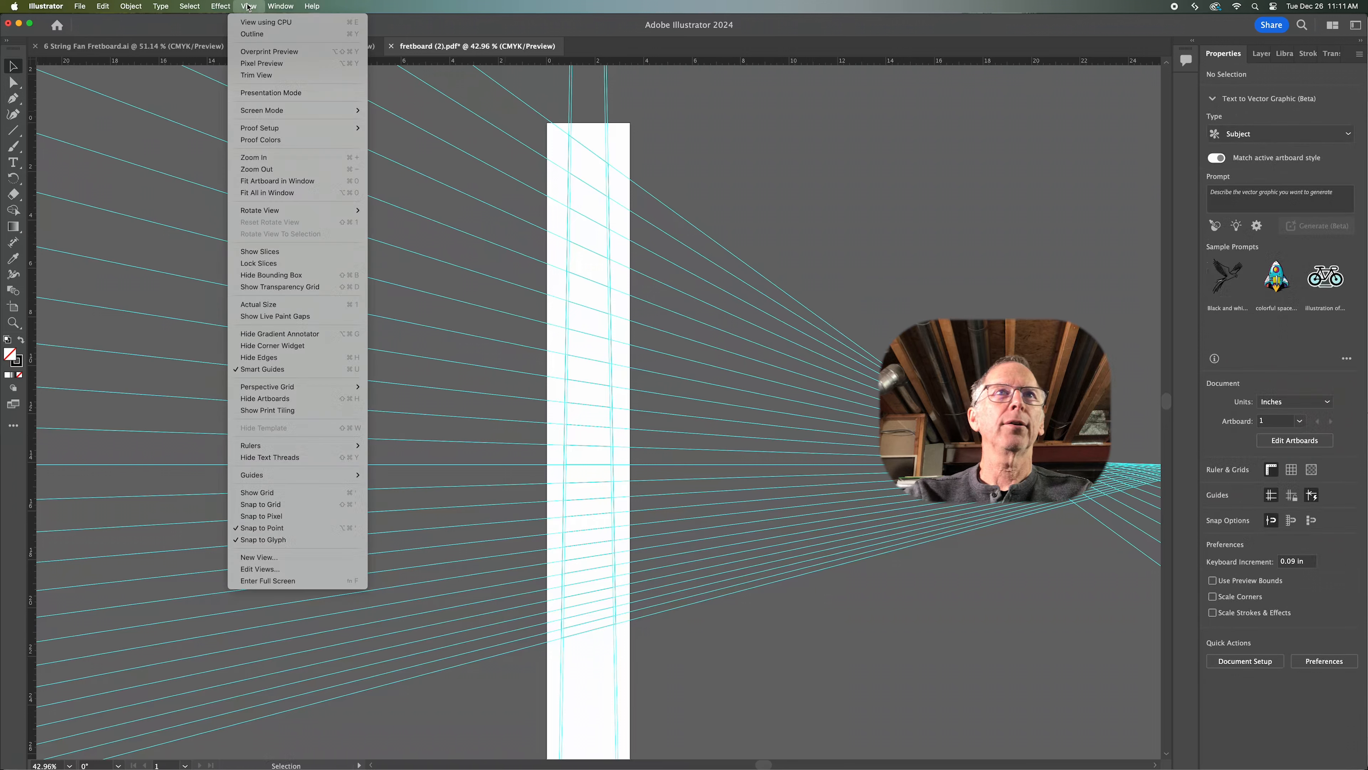
mouse_move(277, 475)
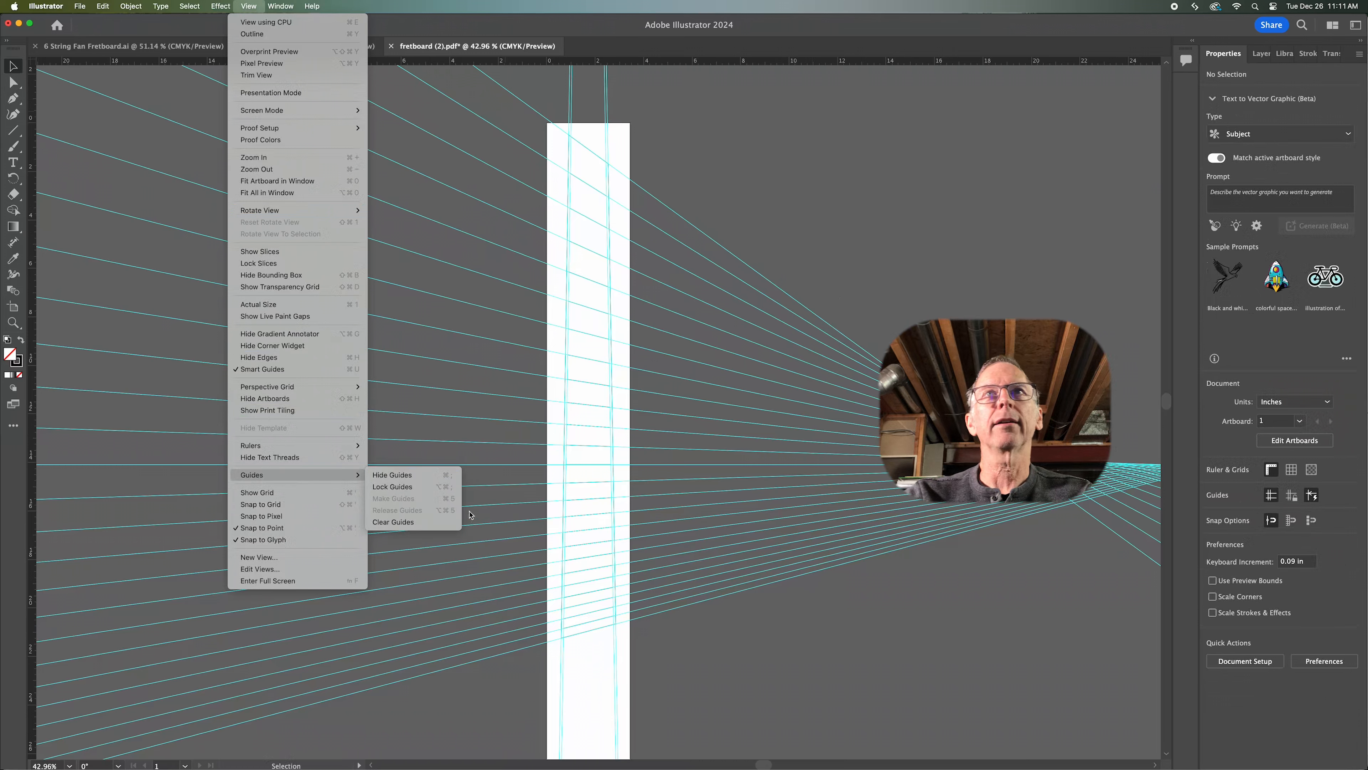
click(443, 523)
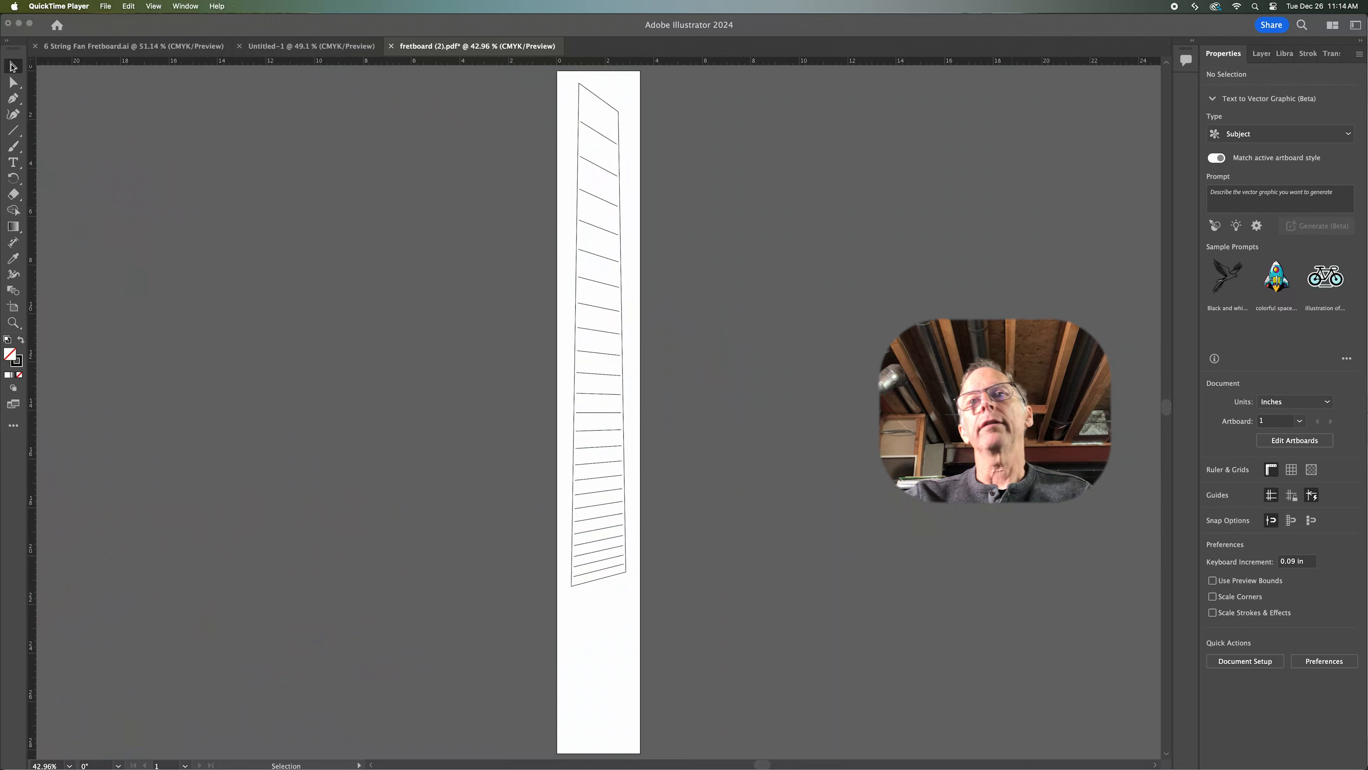
click(11, 63)
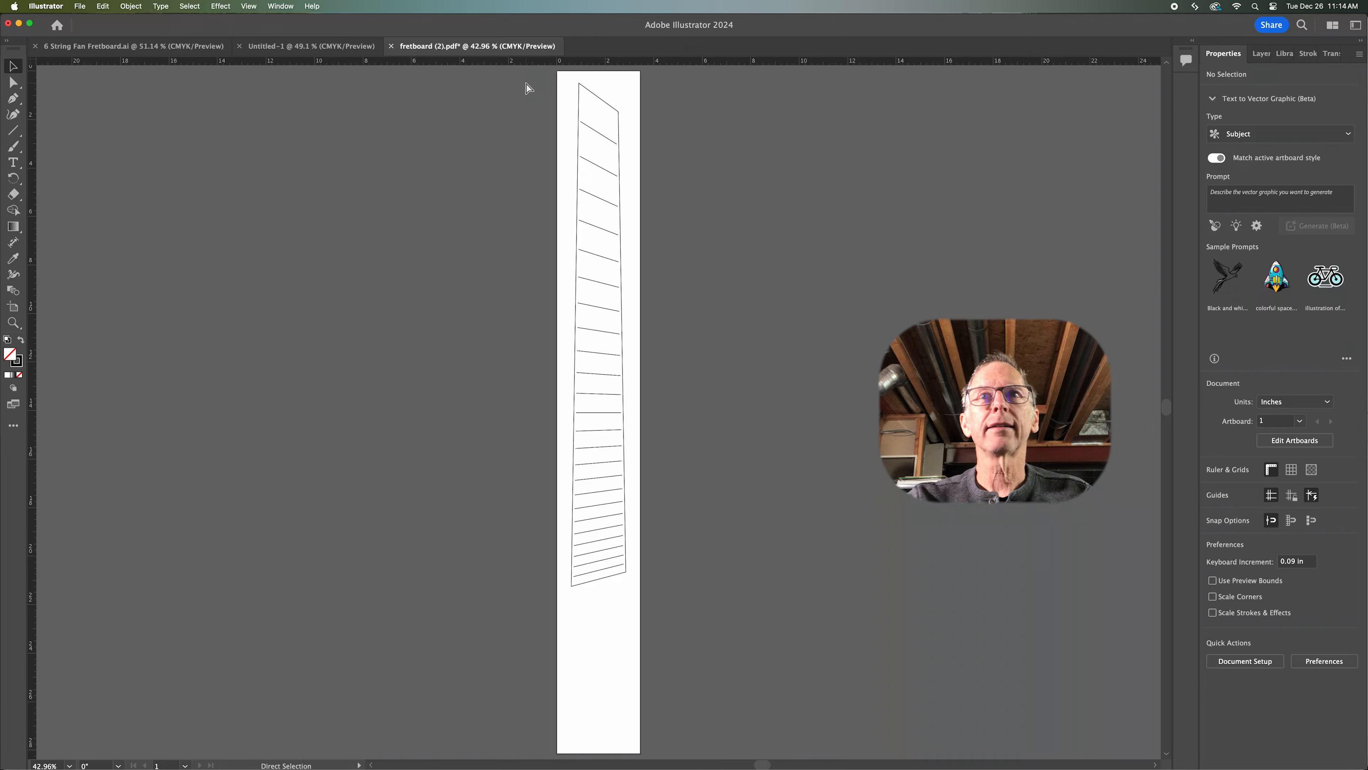
Copy the complete fretboard outline and fret lines into the blank Untitled-1 document, centred on its artboard, and deselect them
key(super+a)
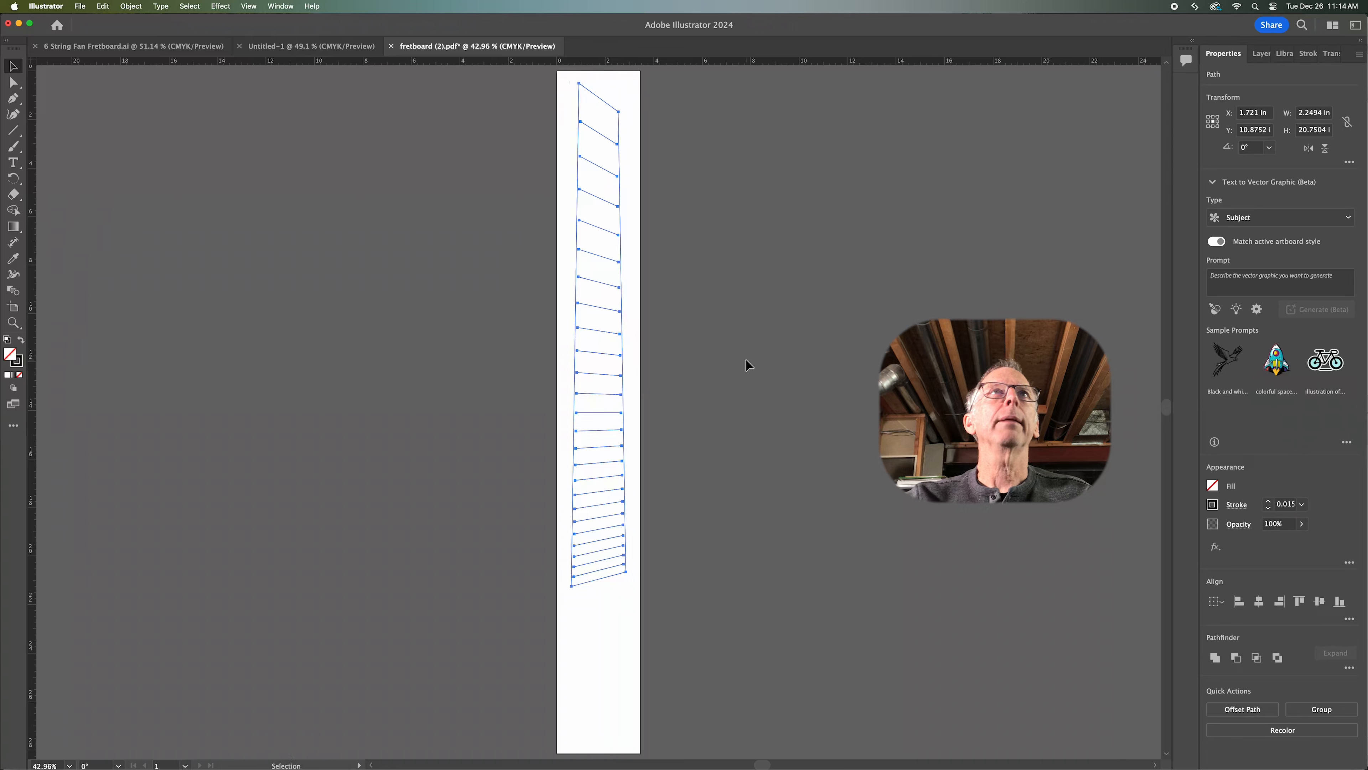
click(311, 46)
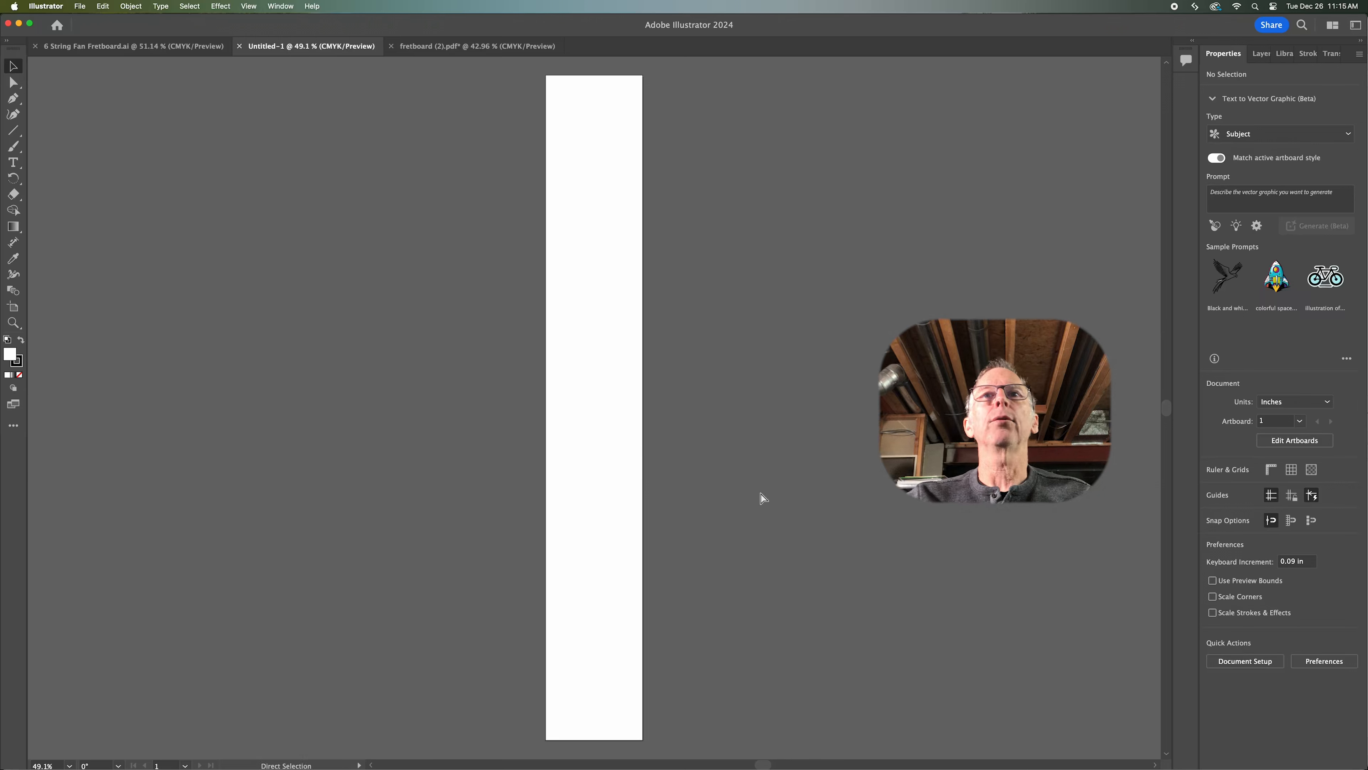
key(super+0)
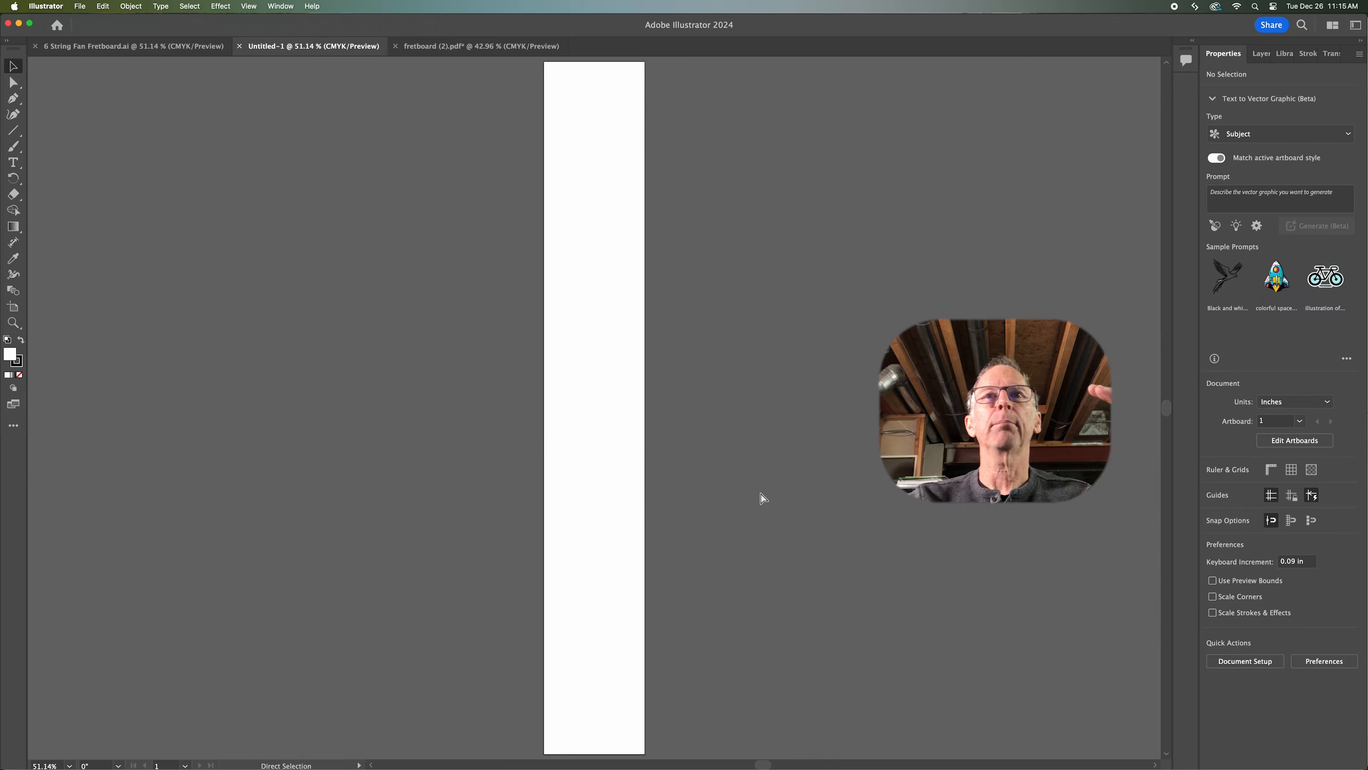
key(super+v)
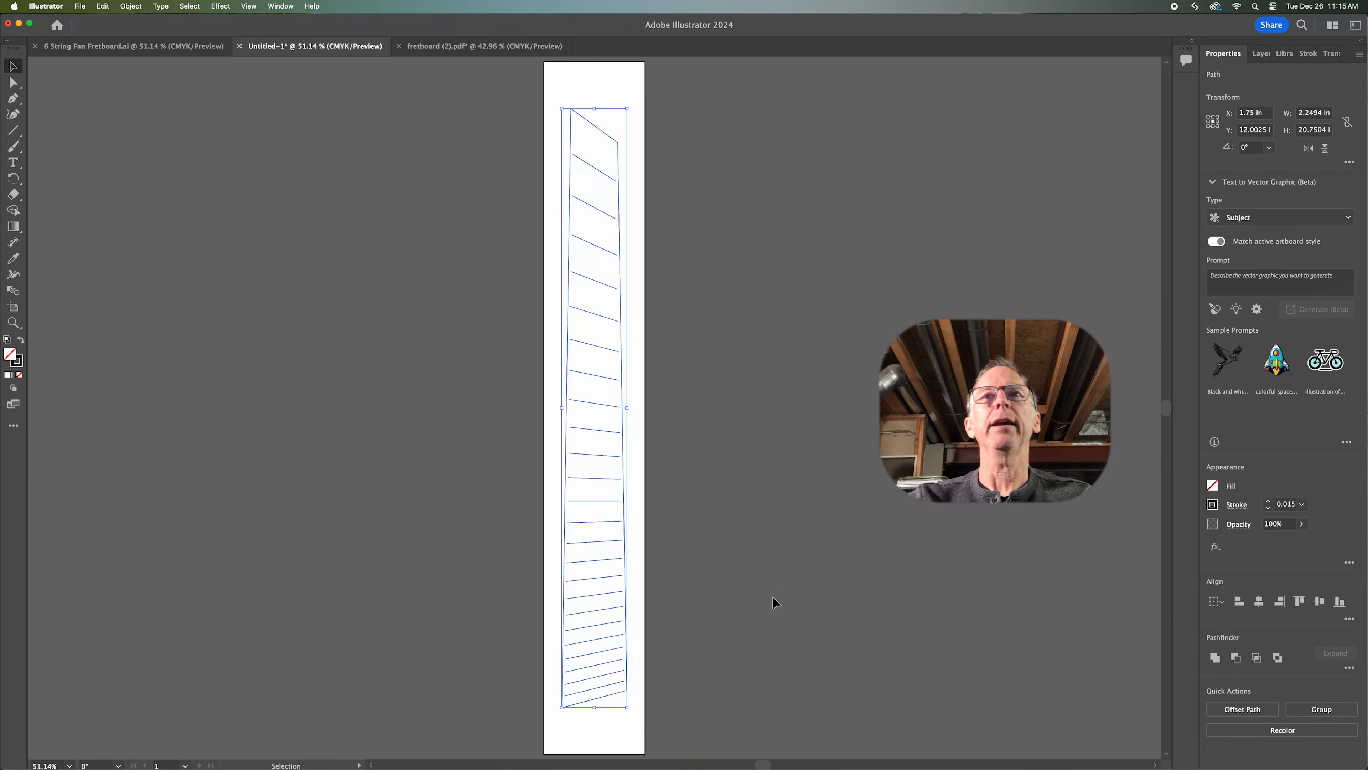
click(773, 595)
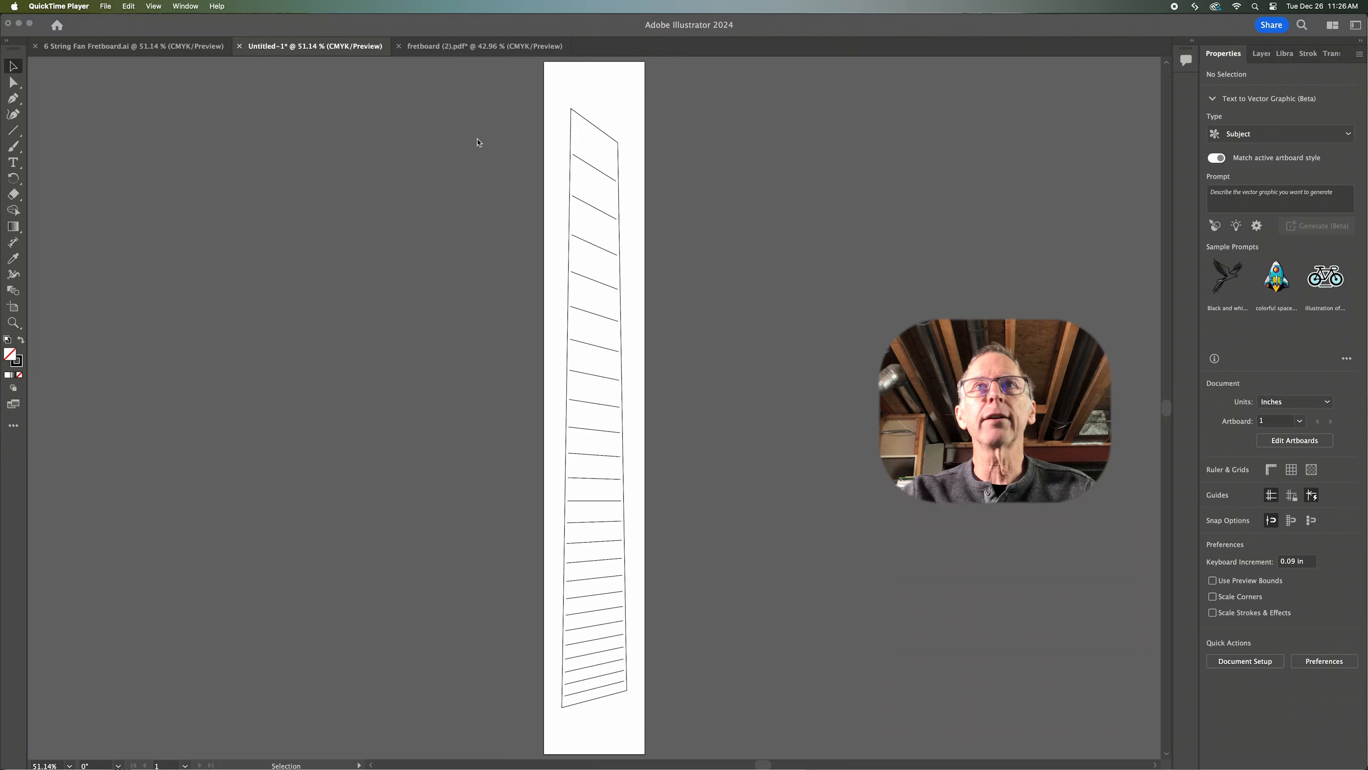
click(503, 147)
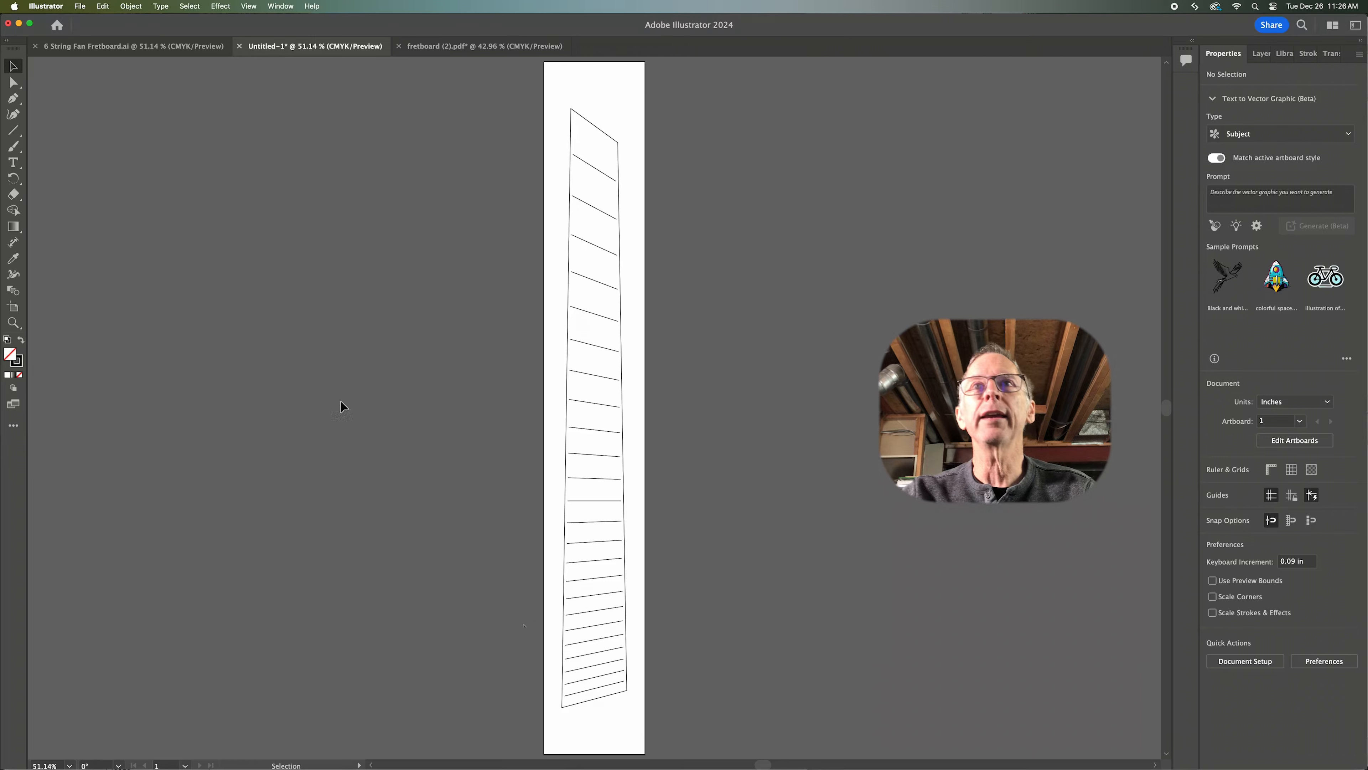
Select all fret lines without the fretboard outline and set their stroke weight to .023 in
drag(527, 128, 604, 712)
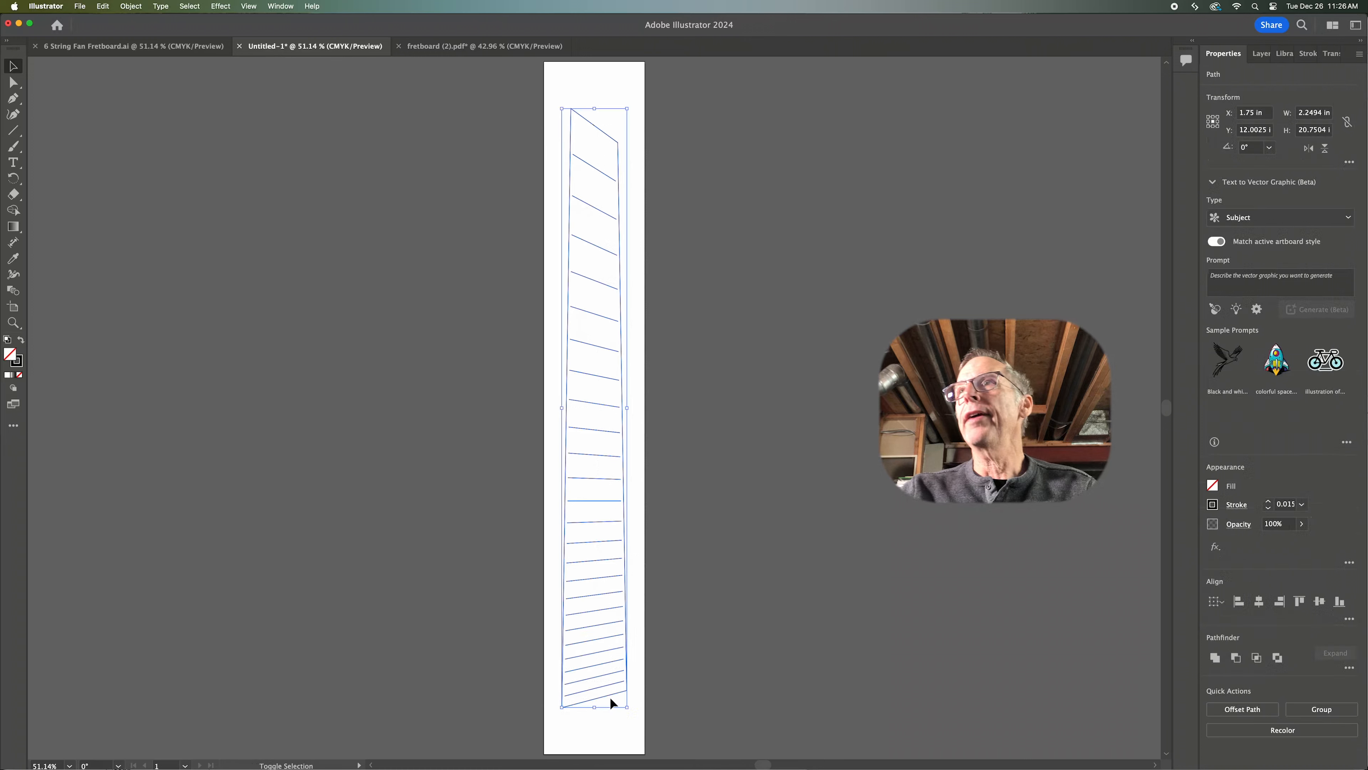
shift+click(610, 694)
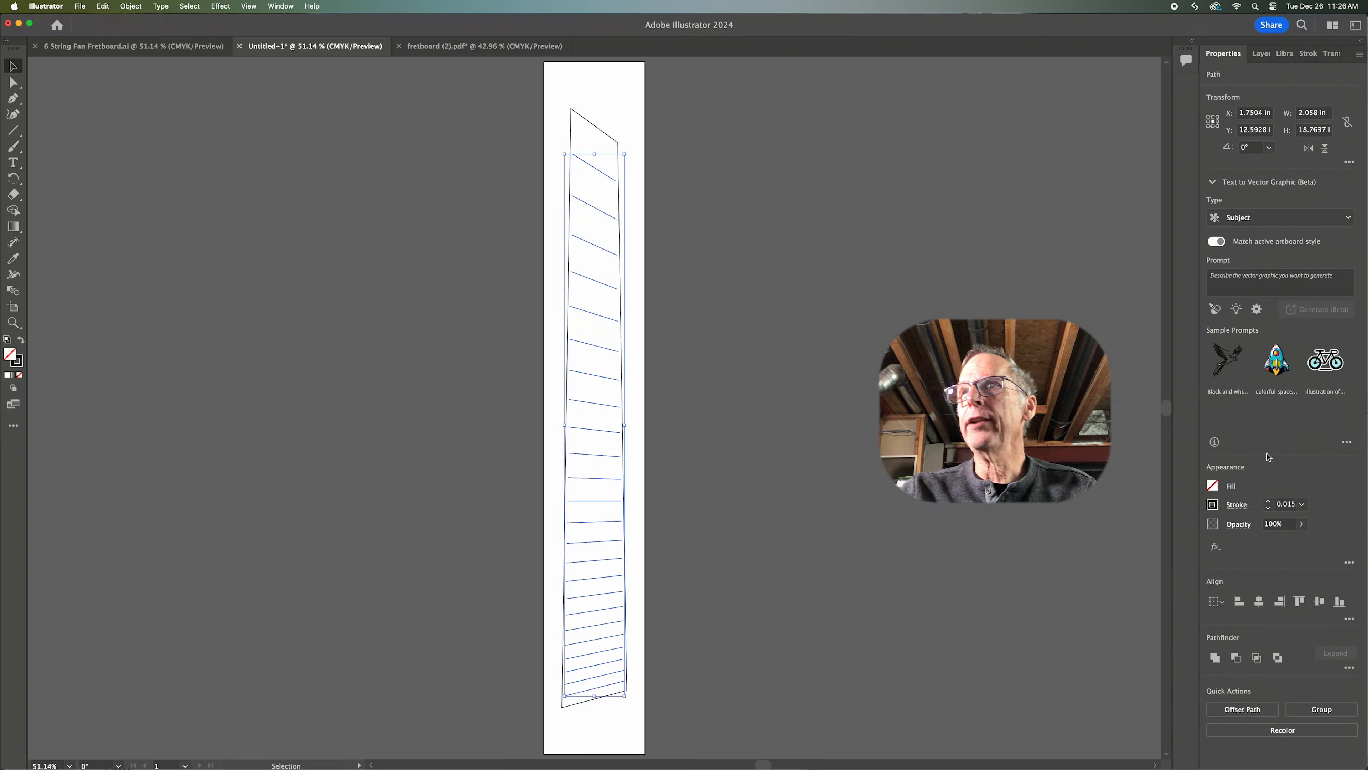
click(1302, 504)
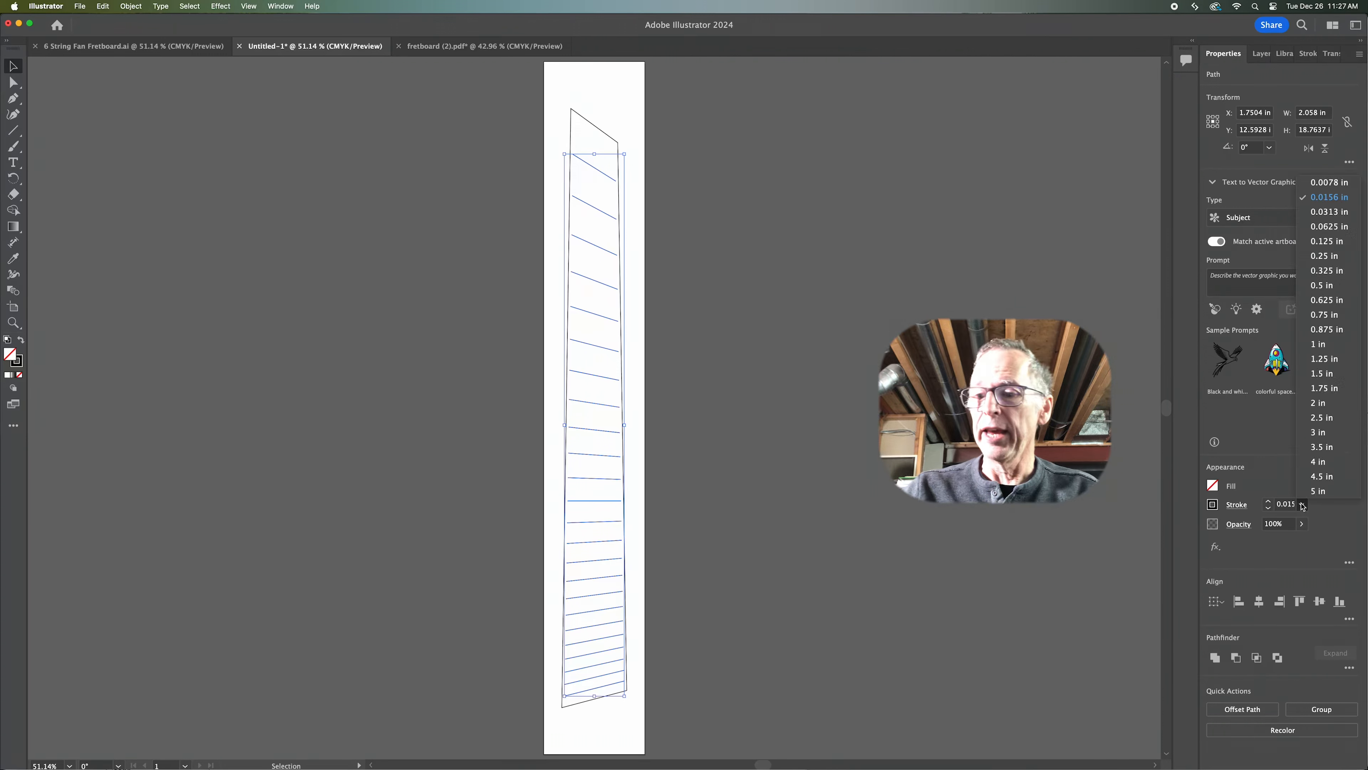
click(1287, 504)
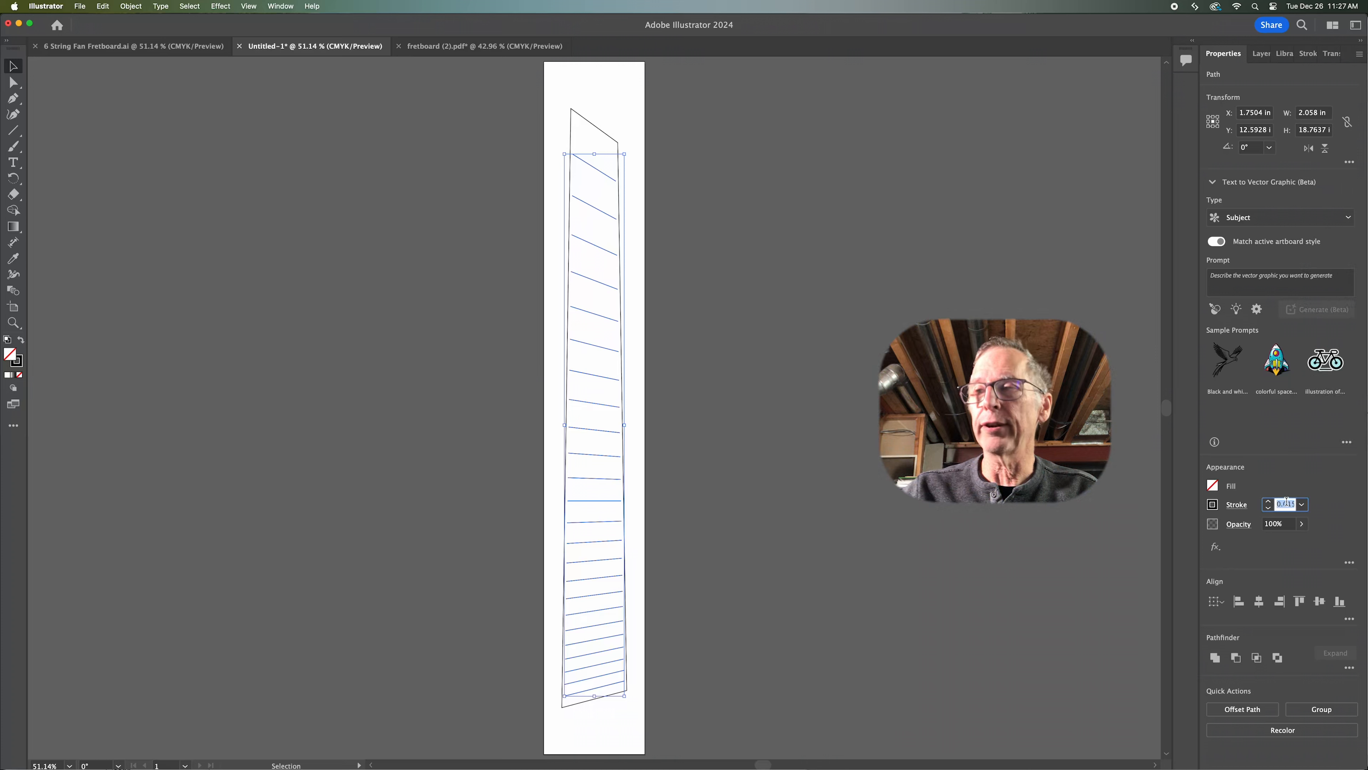
text(.023)
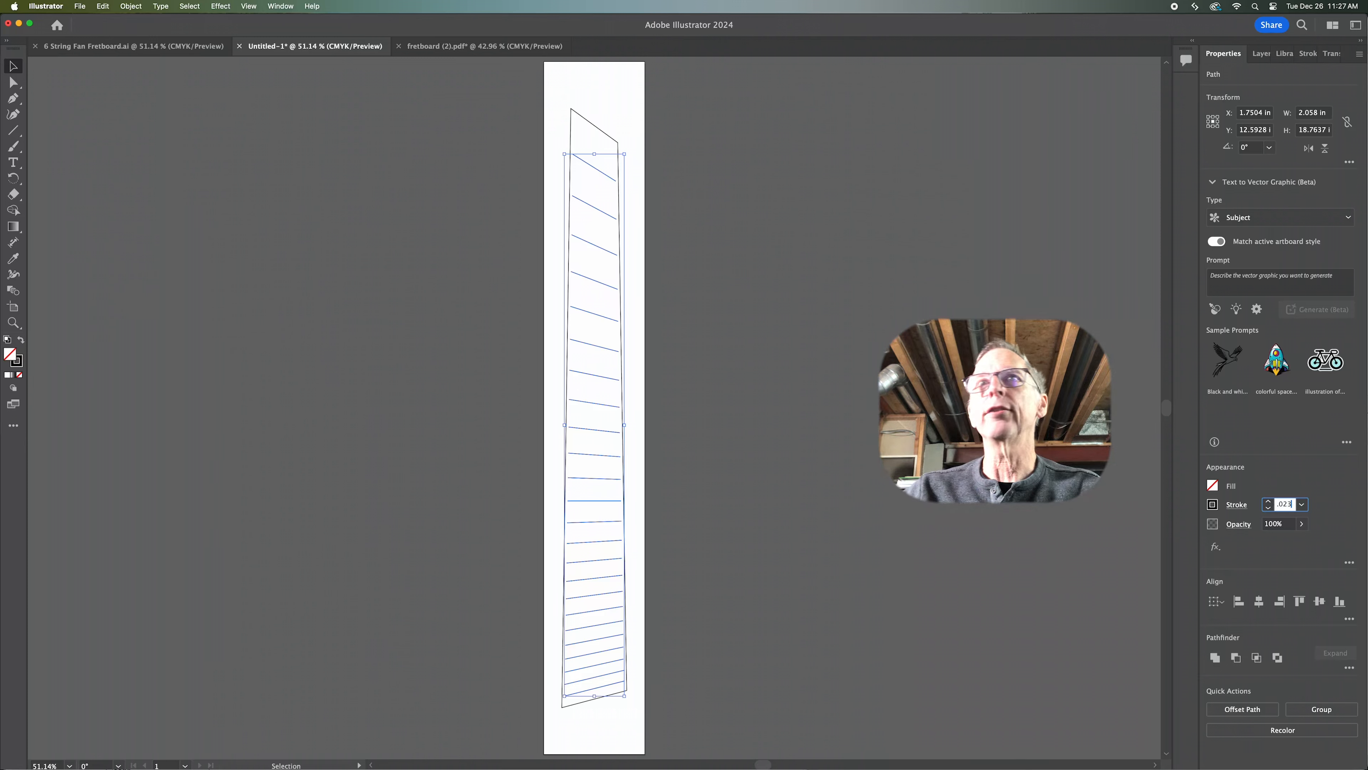
key(Return)
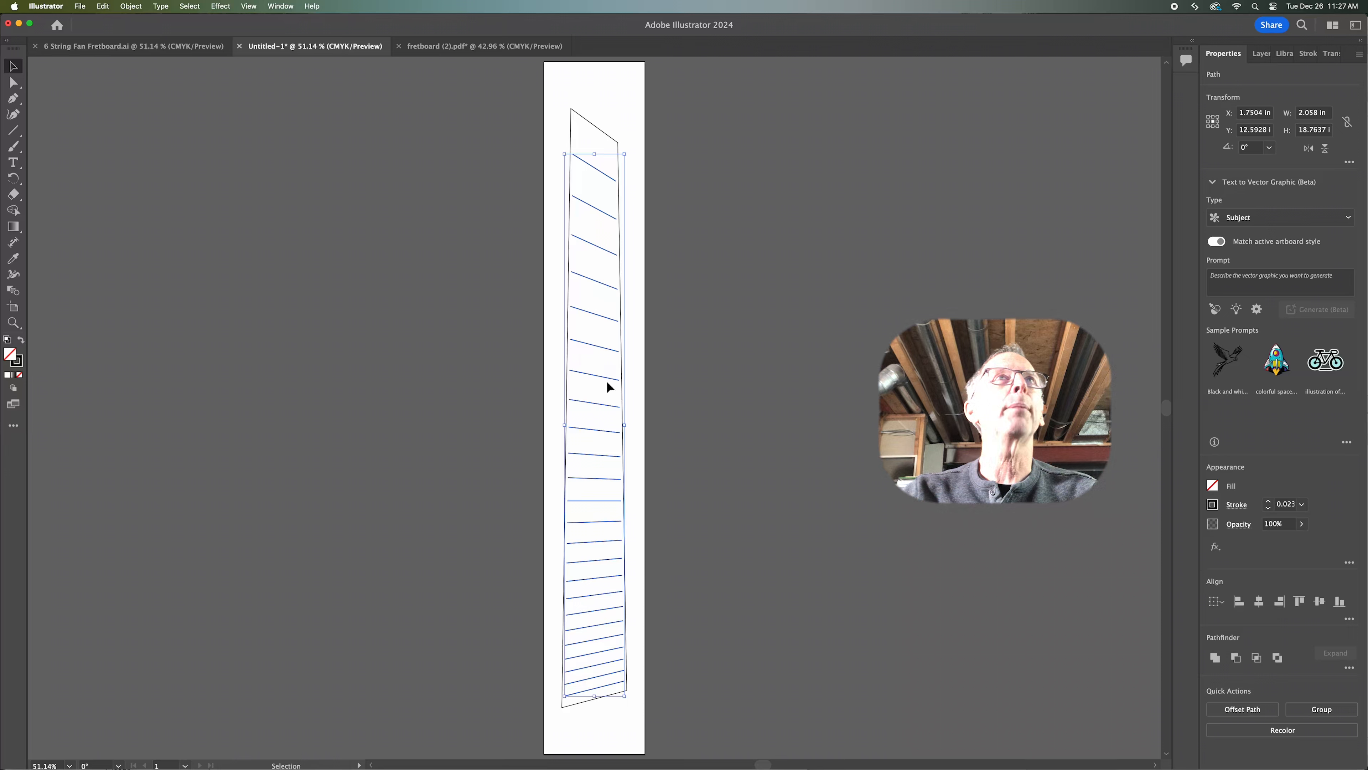
Apply Outline Stroke to the selected fret lines to turn them into closed slot shapes
click(130, 6)
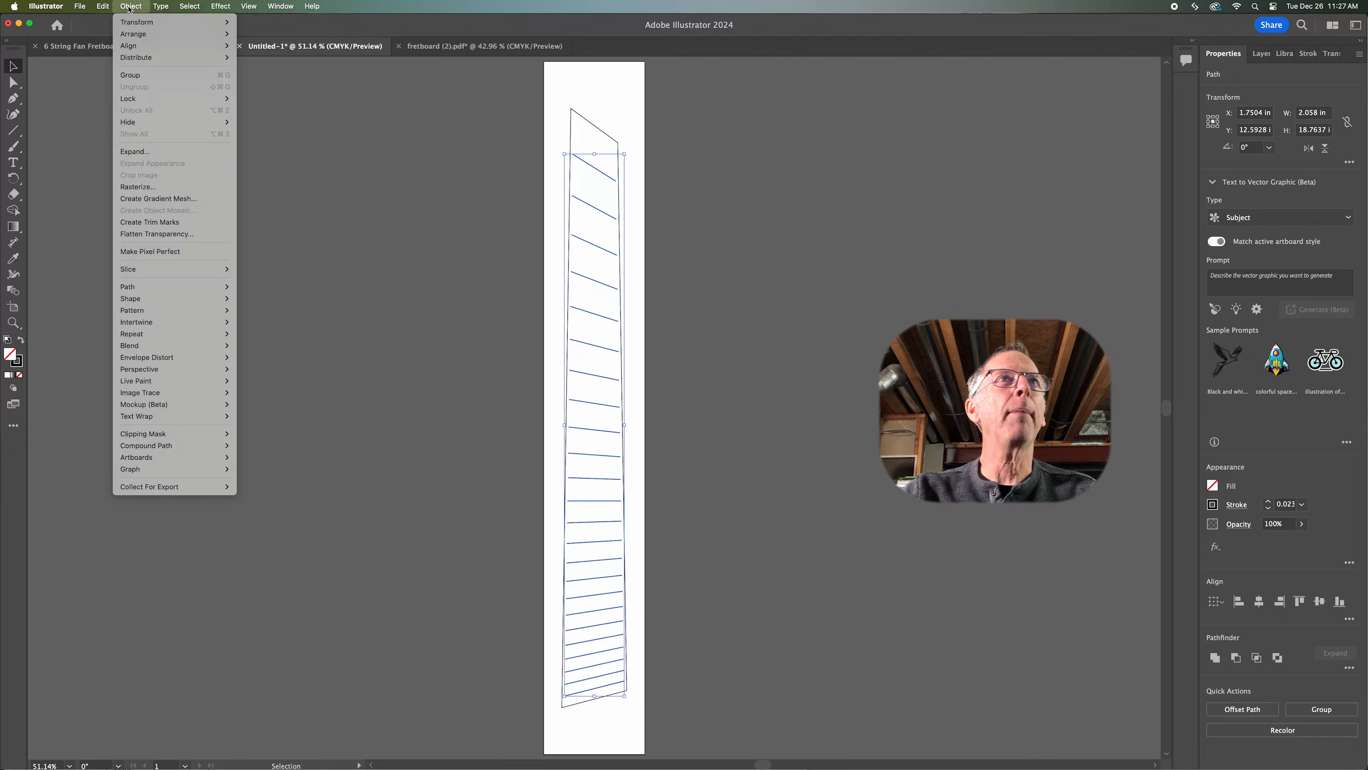
mouse_move(167, 291)
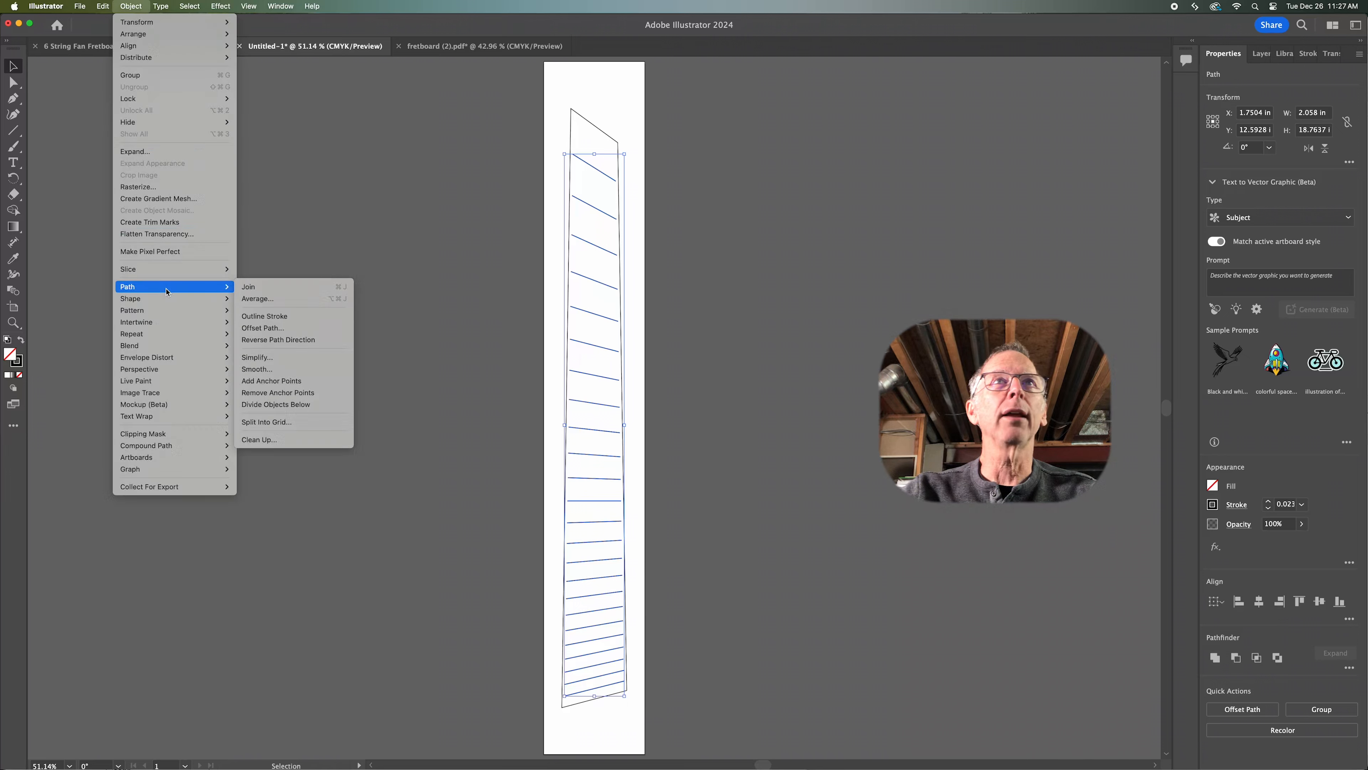
click(305, 322)
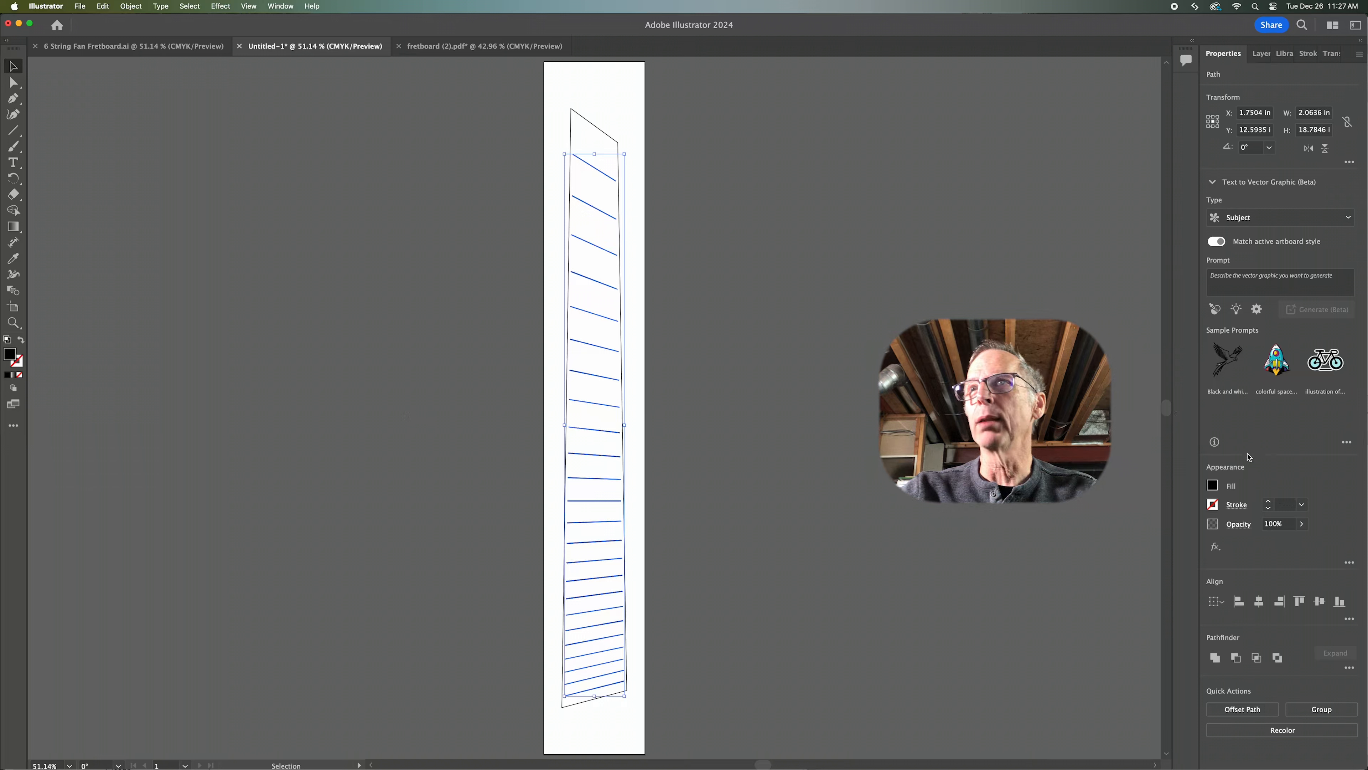
Give the outlined fret slots no fill and a black stroke
click(1219, 488)
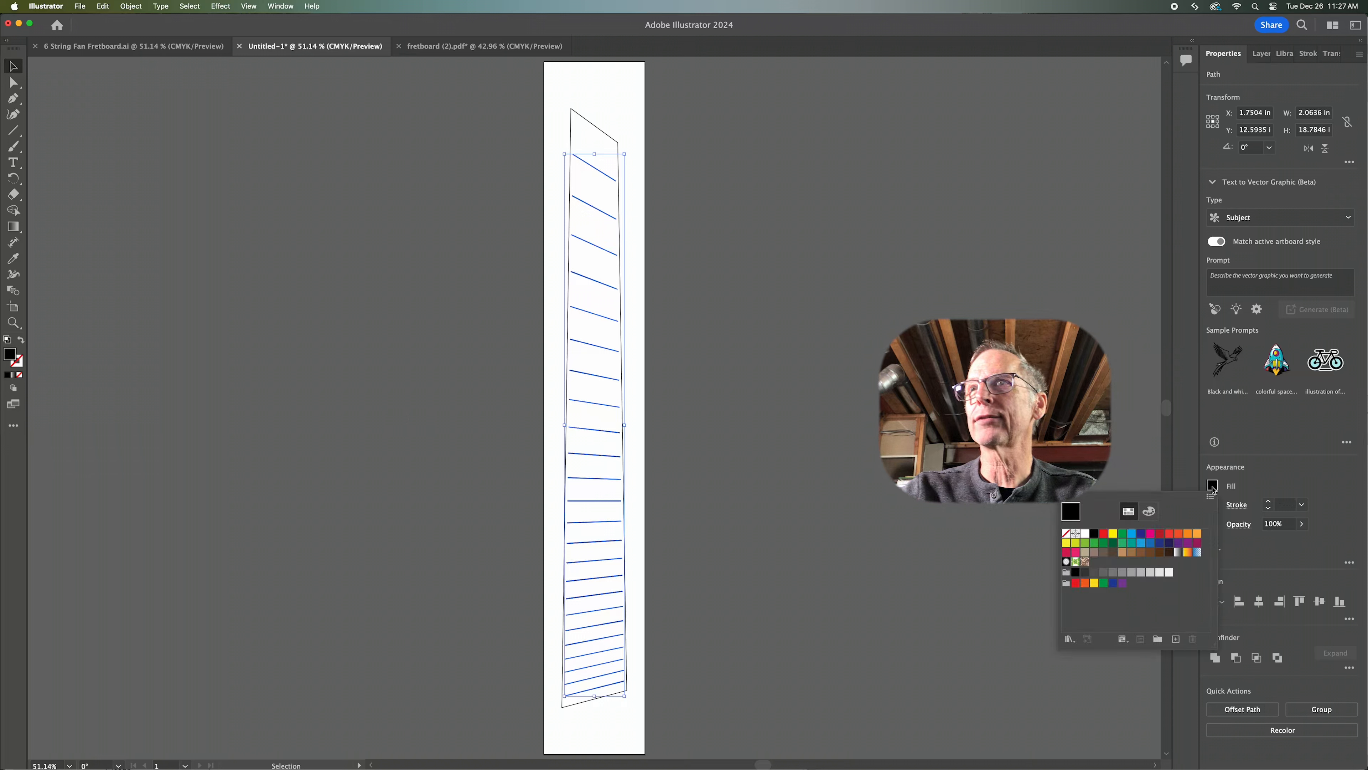
click(1066, 535)
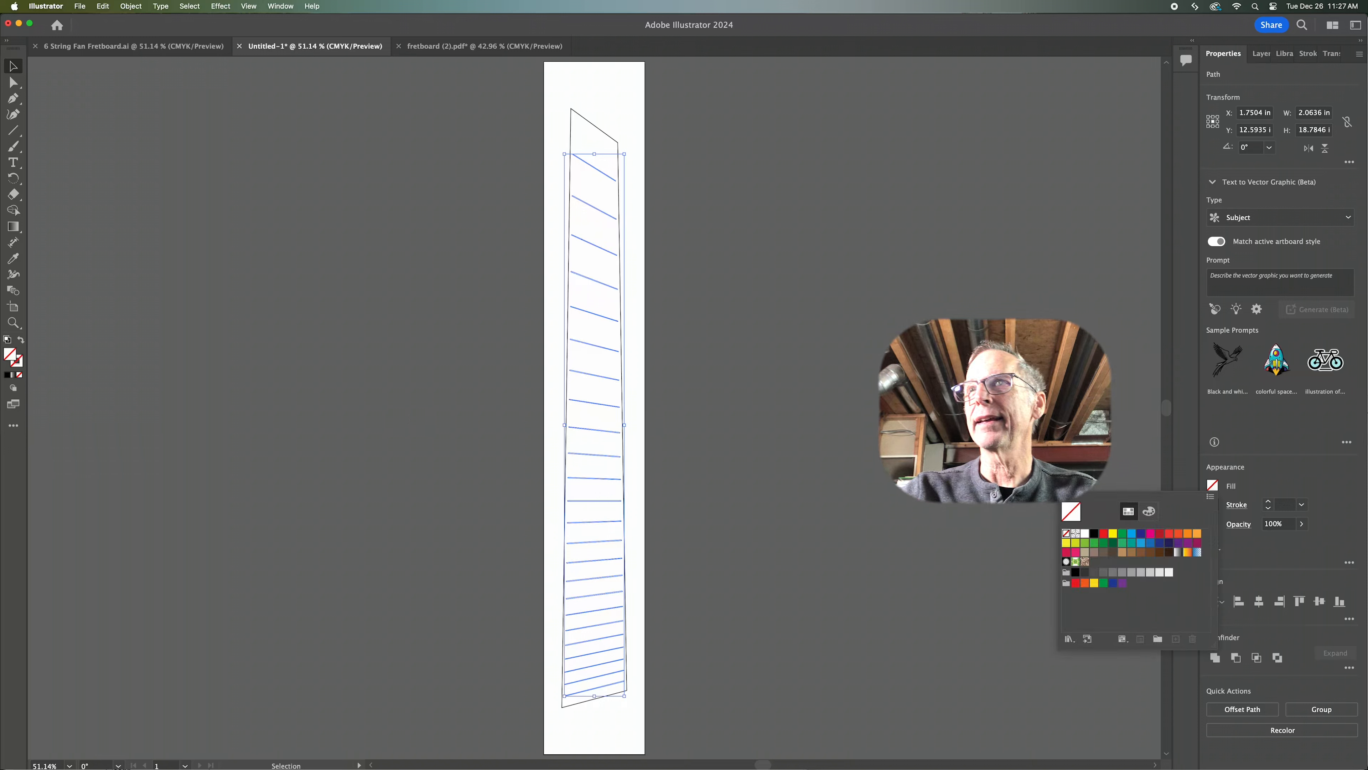
click(1213, 504)
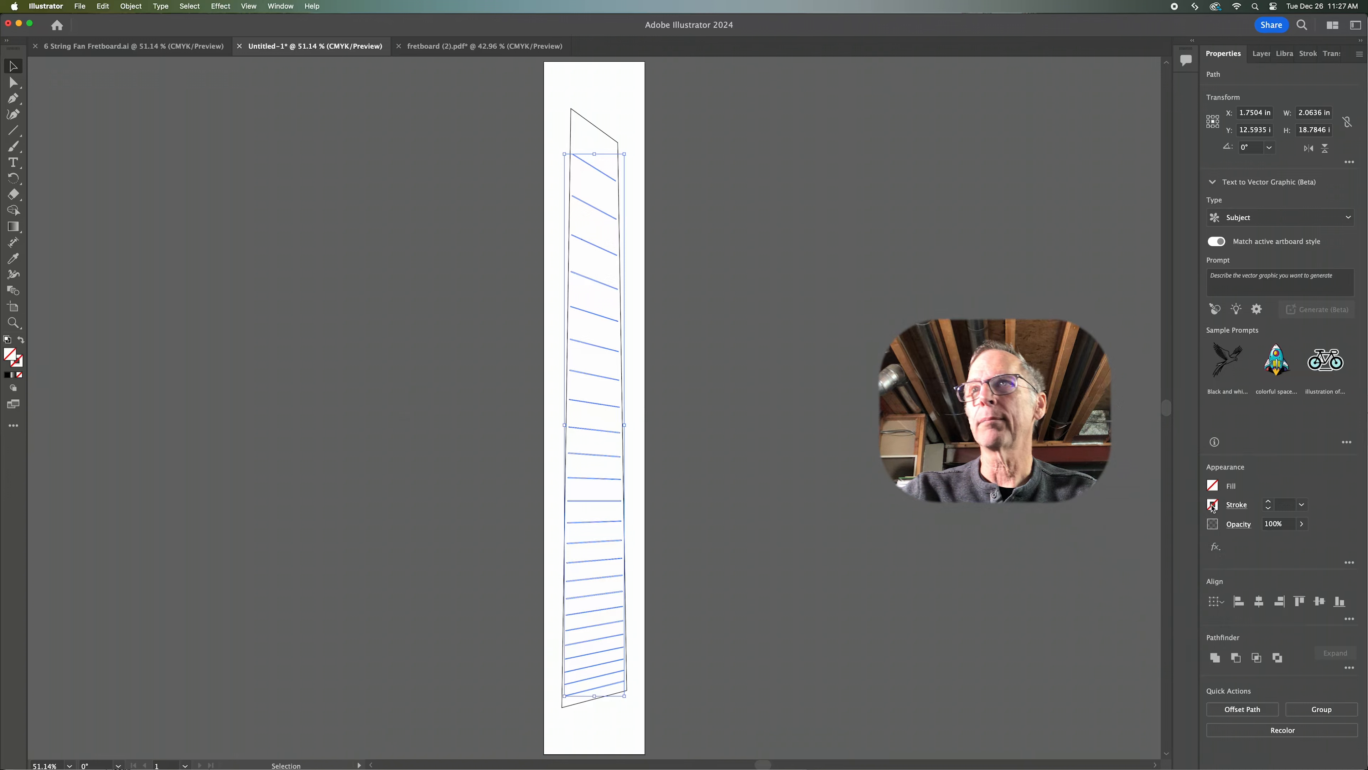
click(1212, 504)
click(1094, 553)
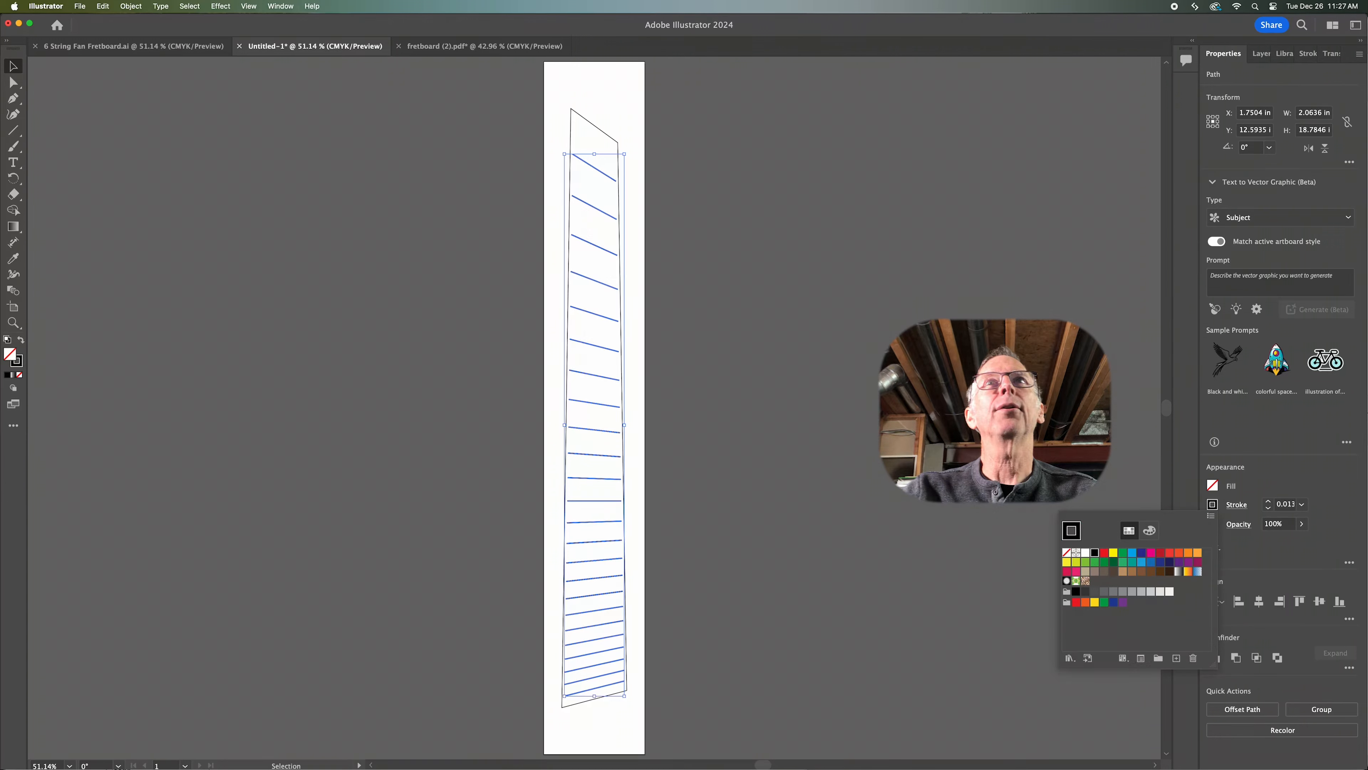
key(Escape)
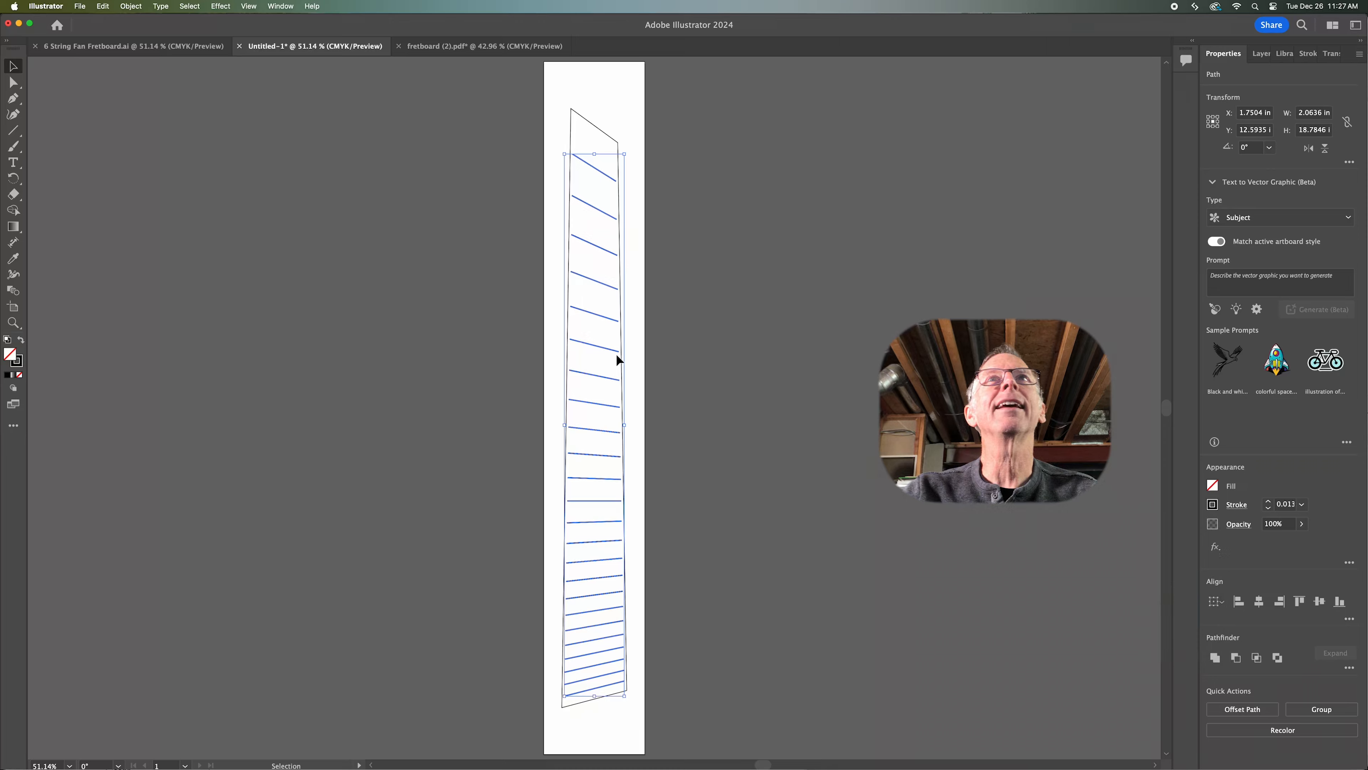
Examine the outlined fret slots up close against the fretboard edges, then deselect them
alt+scroll(615, 355, up, 10)
alt+scroll(573, 332, up, 5)
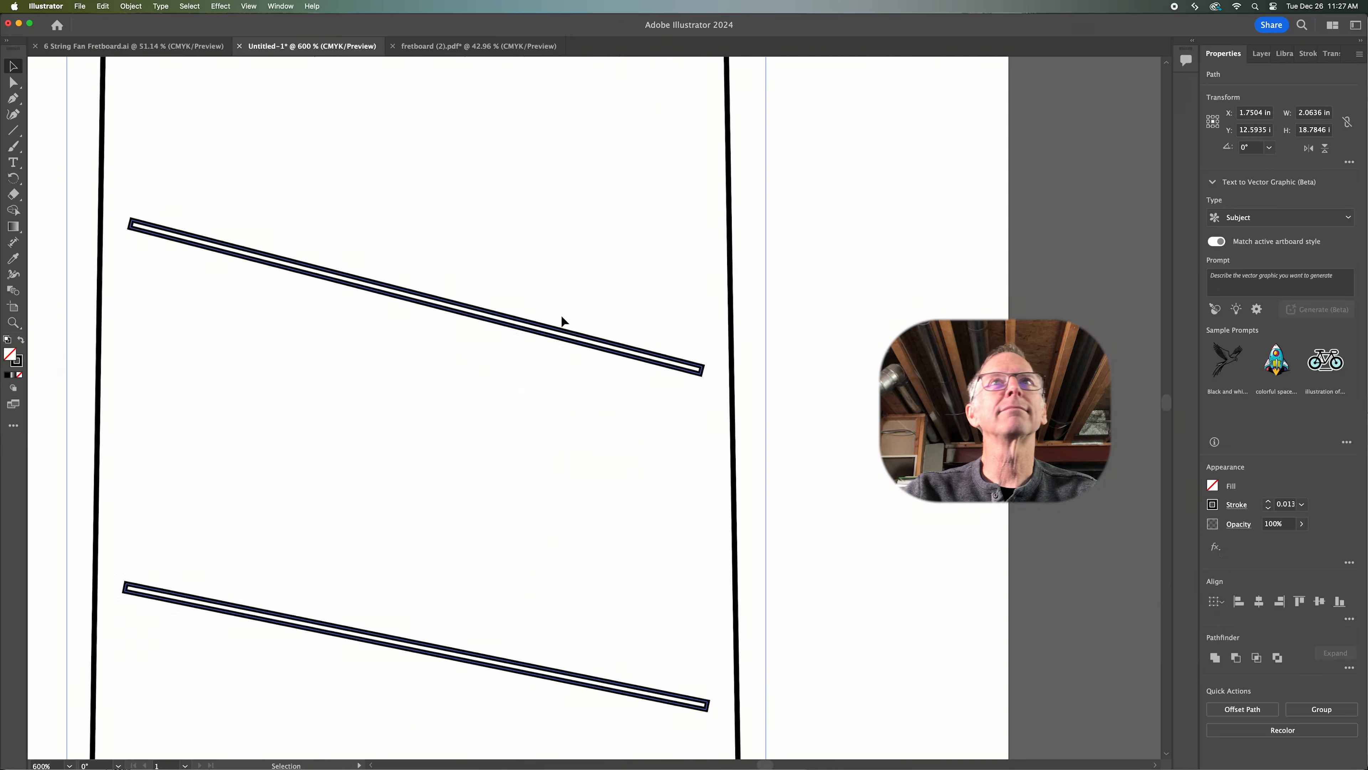
alt+scroll(562, 318, down, 3)
alt+scroll(162, 229, up, 4)
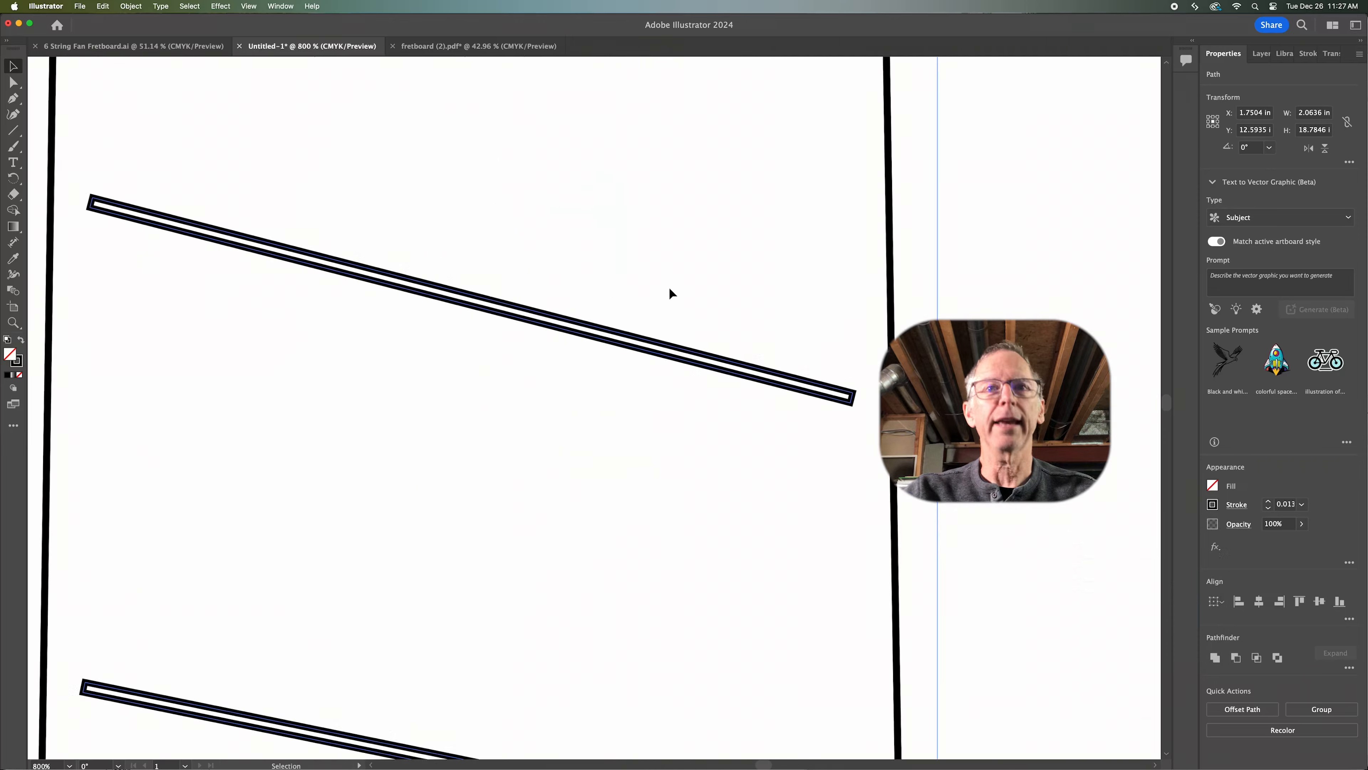
alt+scroll(669, 297, down, 7)
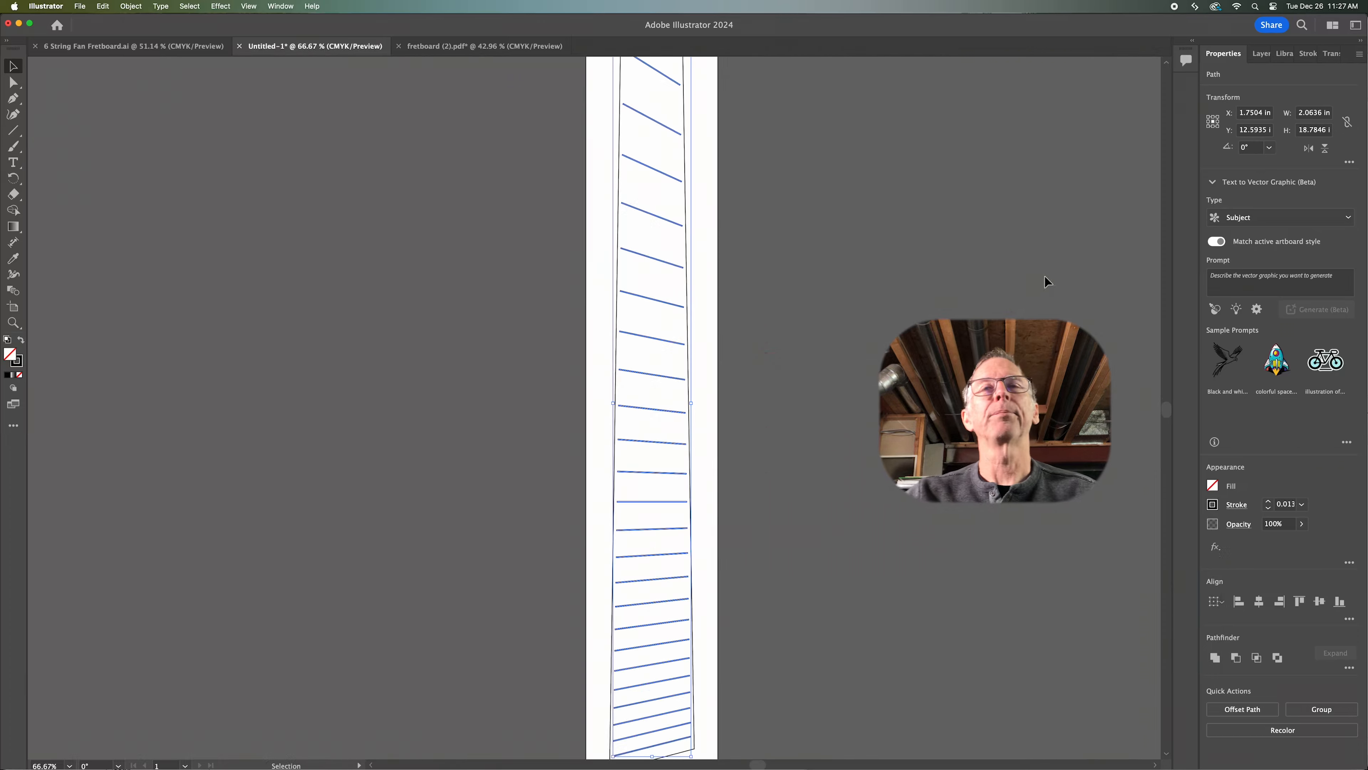
key(a)
key(super+0)
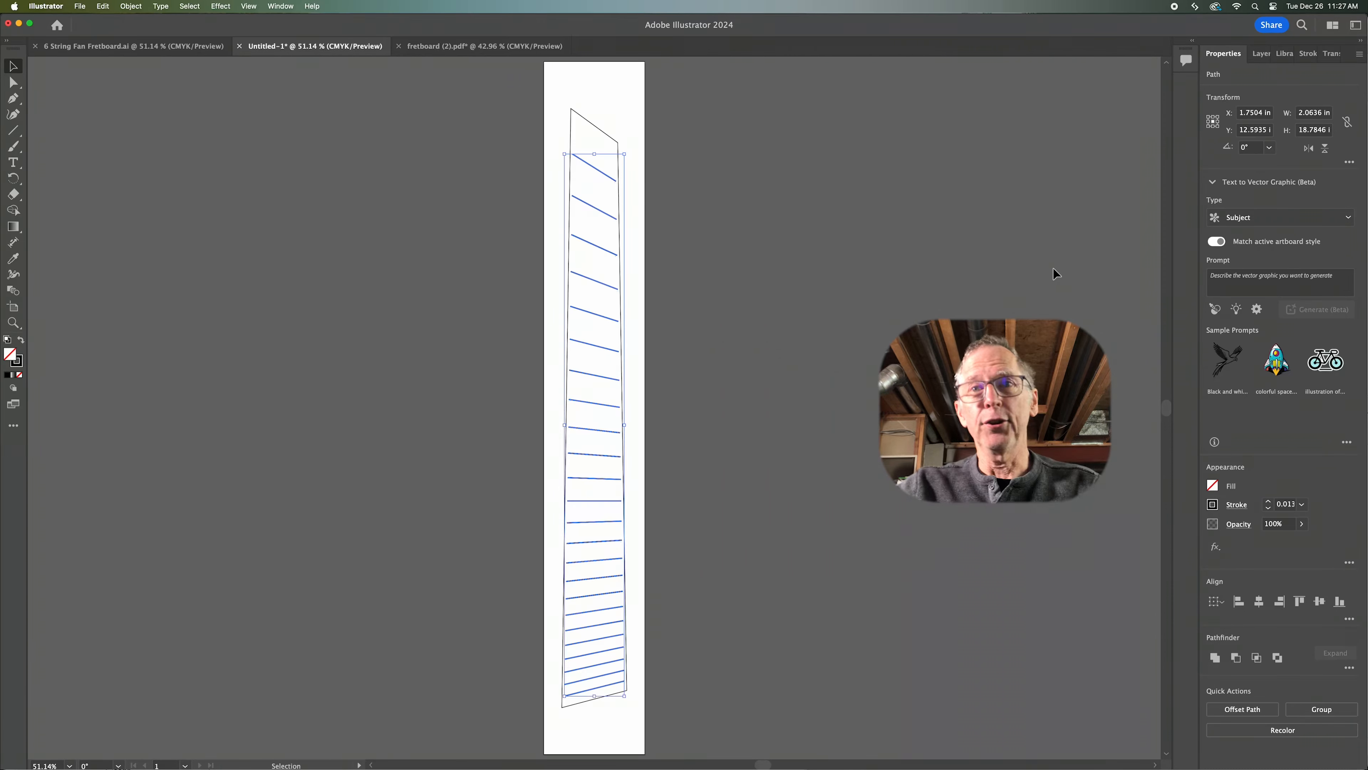
click(834, 508)
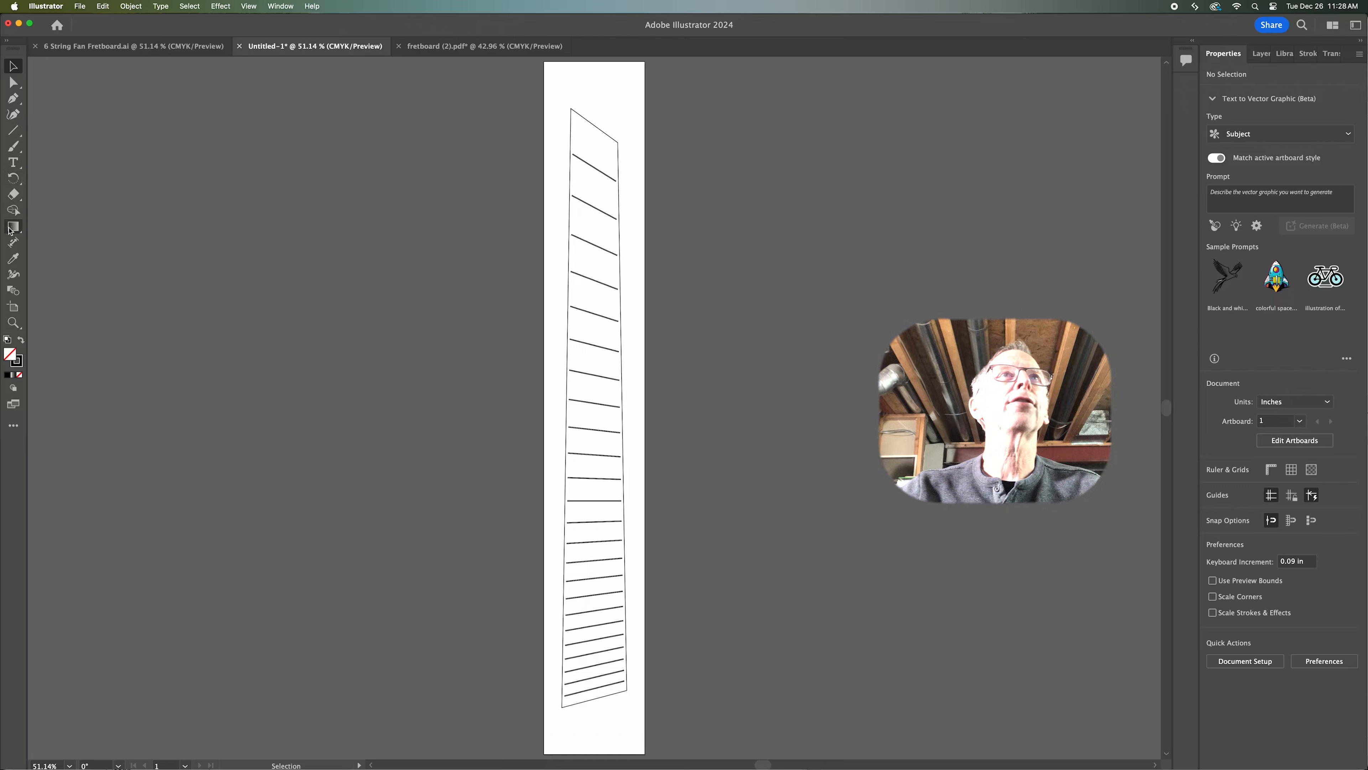
Create a circle 32 in wide and 32 in high with the Ellipse tool
drag(12, 130, 125, 136)
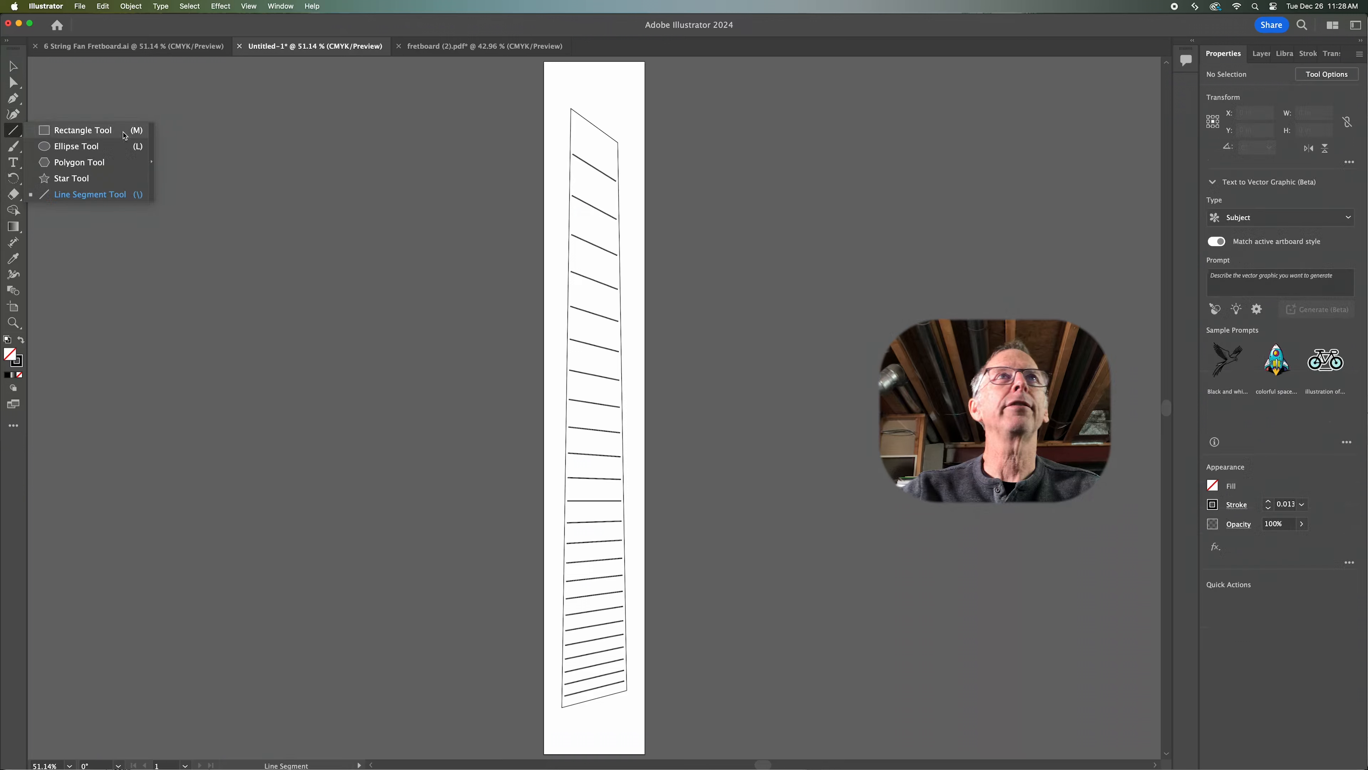
click(78, 151)
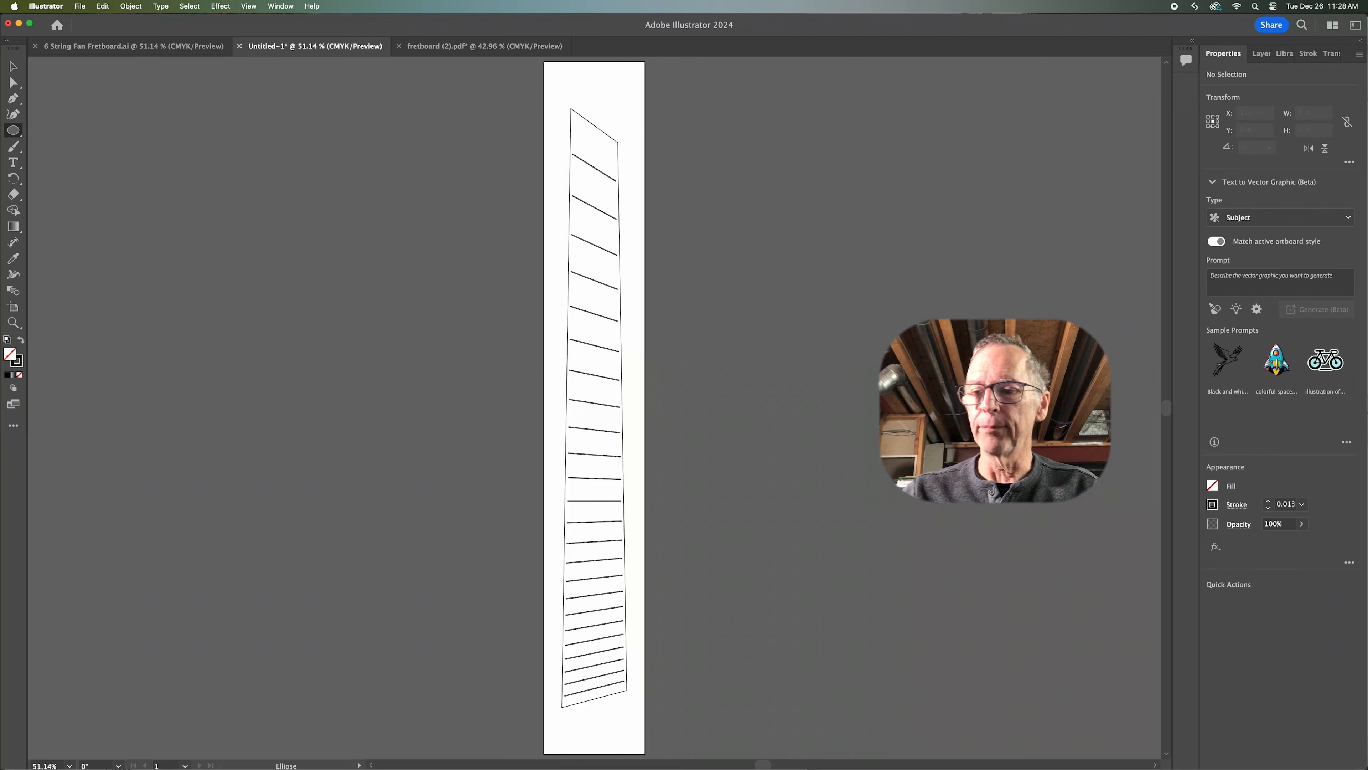
click(620, 351)
text(32)
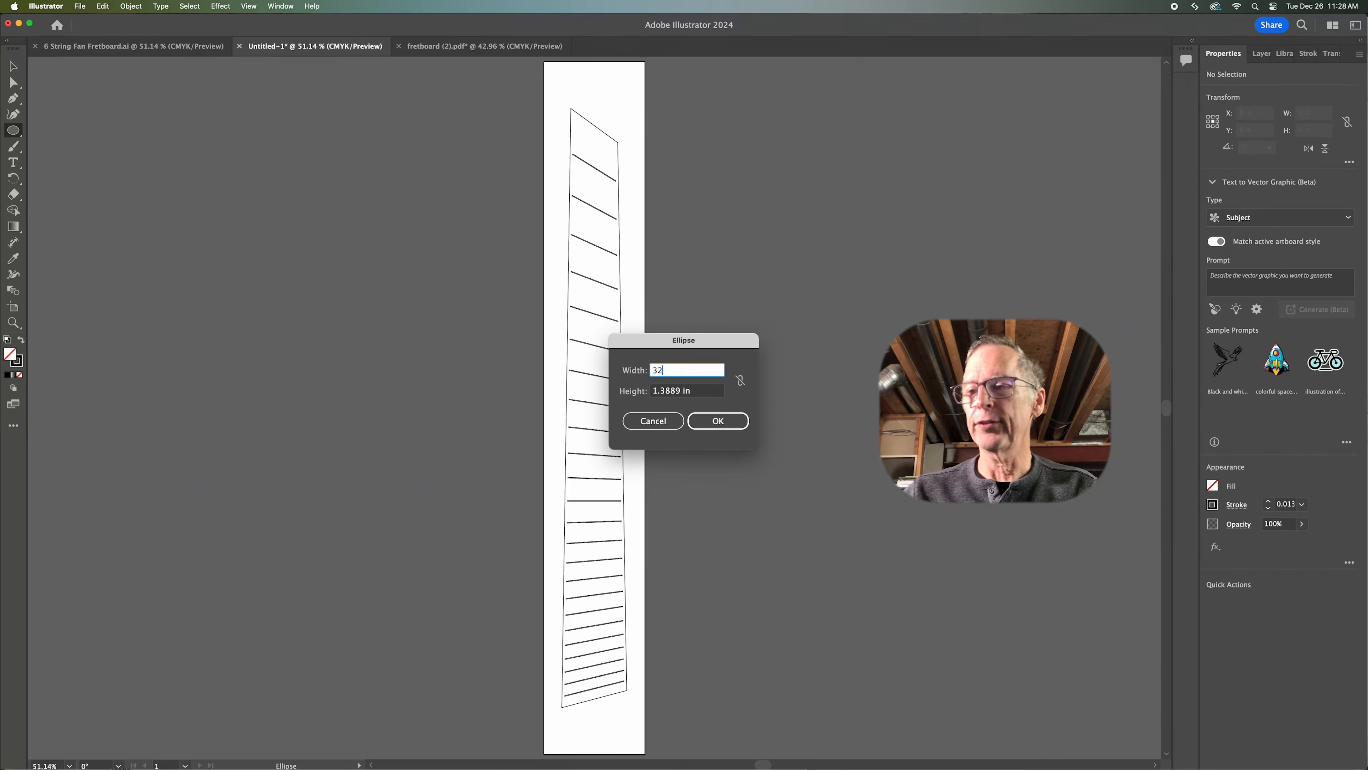
key(Tab)
text(32)
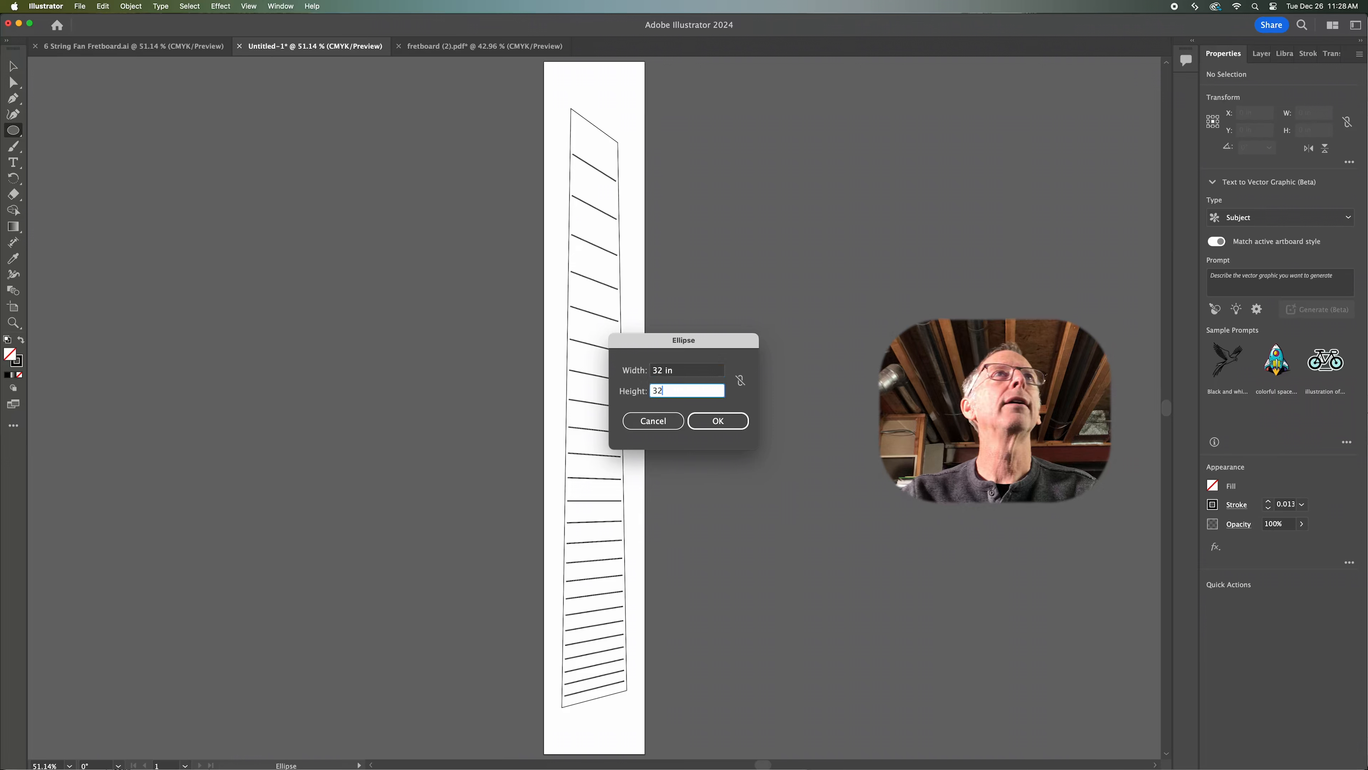
key(Return)
Move the 32 in circle up beside the artboard, centred at about X 21.06 in, Y 16.15 in, and deselect it
click(12, 66)
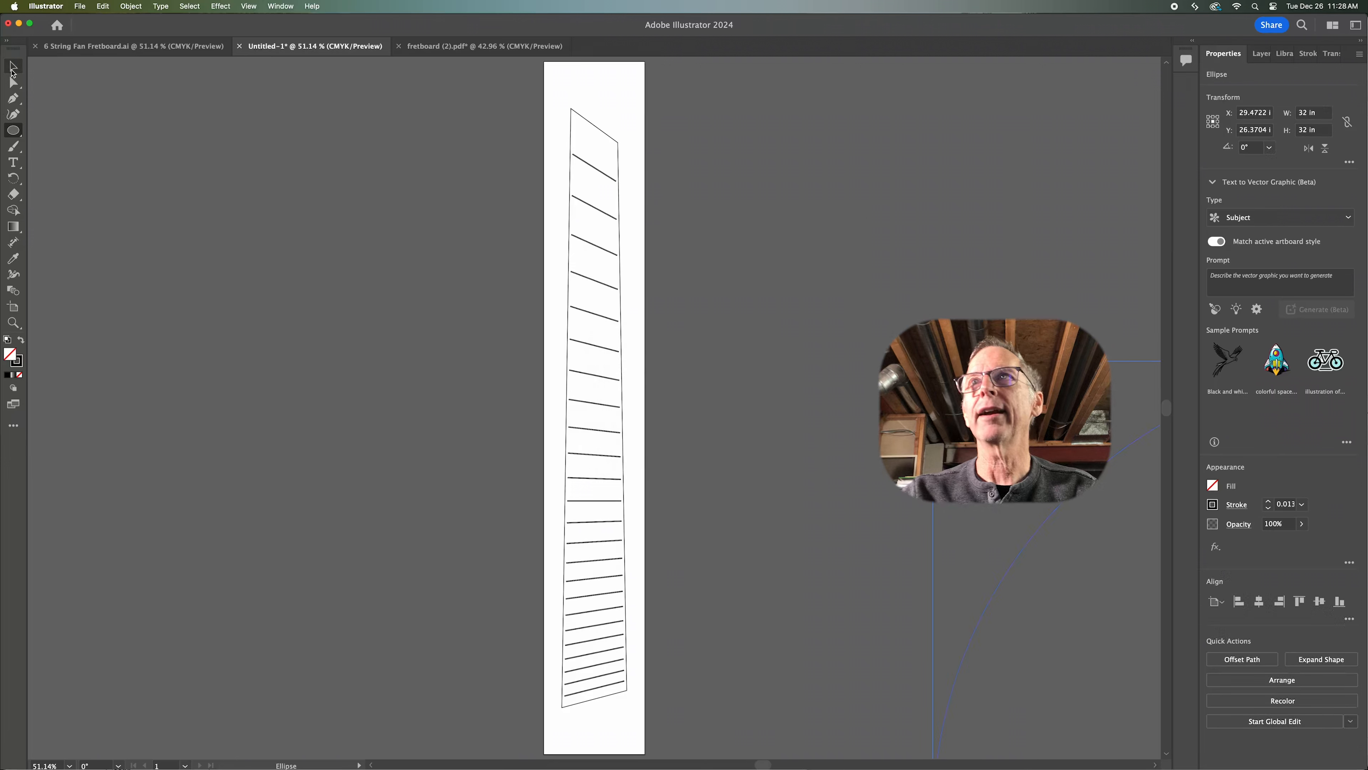
drag(1005, 582, 800, 318)
alt+scroll(801, 317, down, 3)
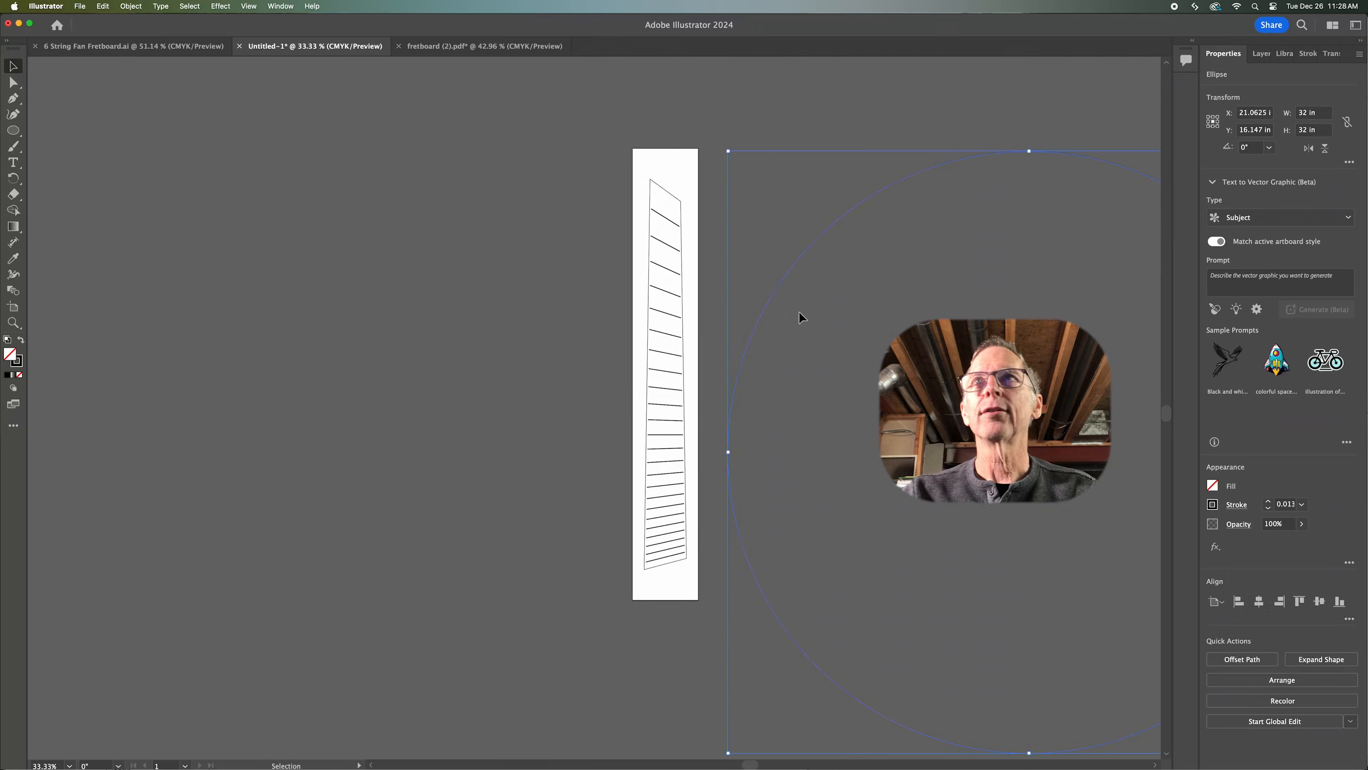
alt+scroll(800, 312, down, 1)
scroll(800, 312, right, 5)
scroll(800, 312, left, 3)
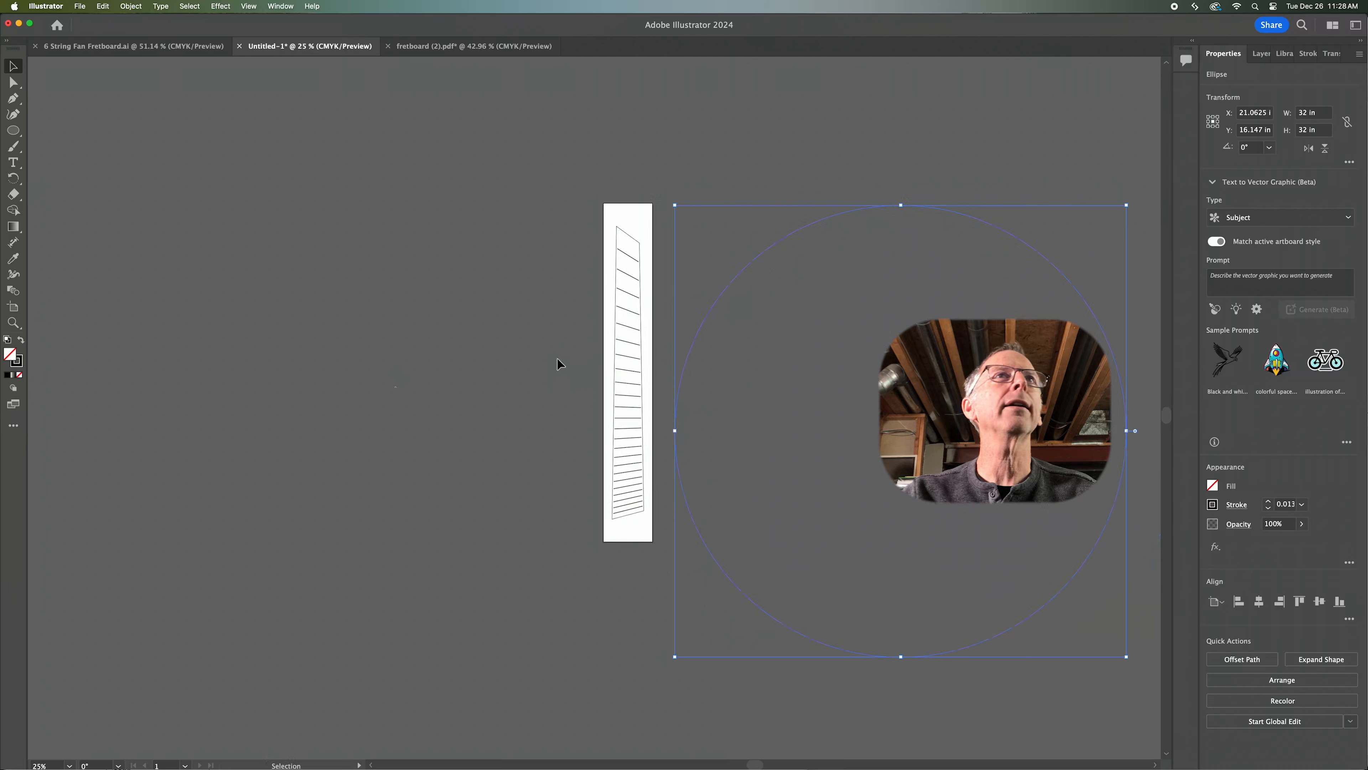
click(364, 355)
Create a circle 20 in wide and 20 in high on the side of the artboard opposite the 32 in circle, then deselect it
click(13, 130)
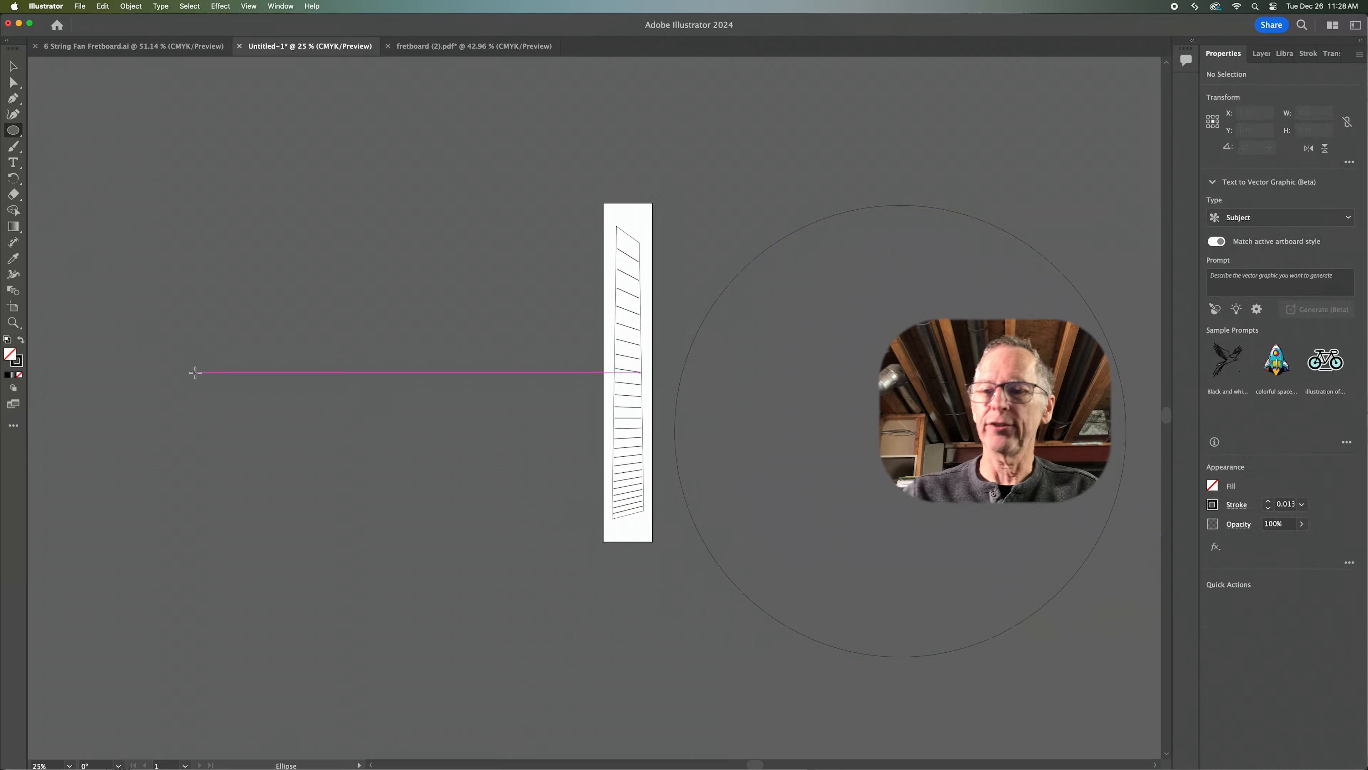
click(195, 372)
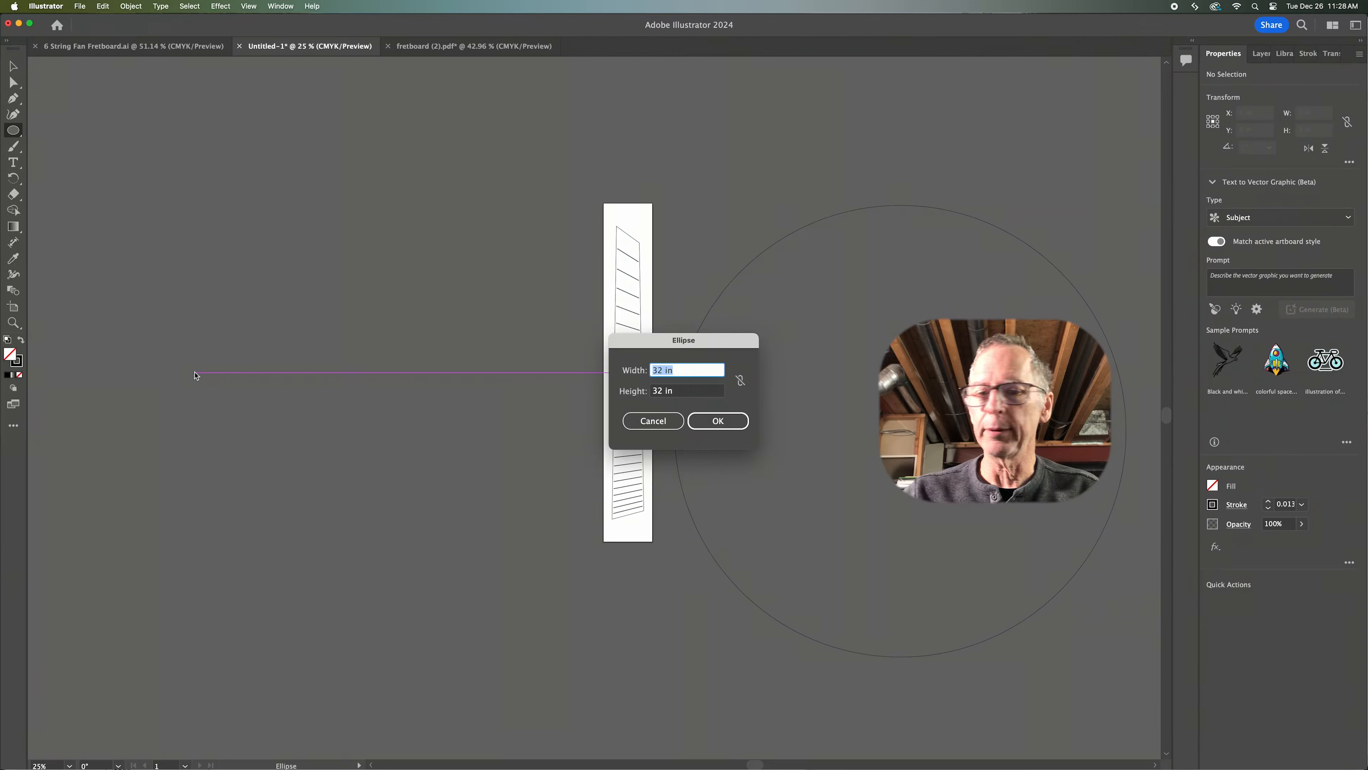
text(20)
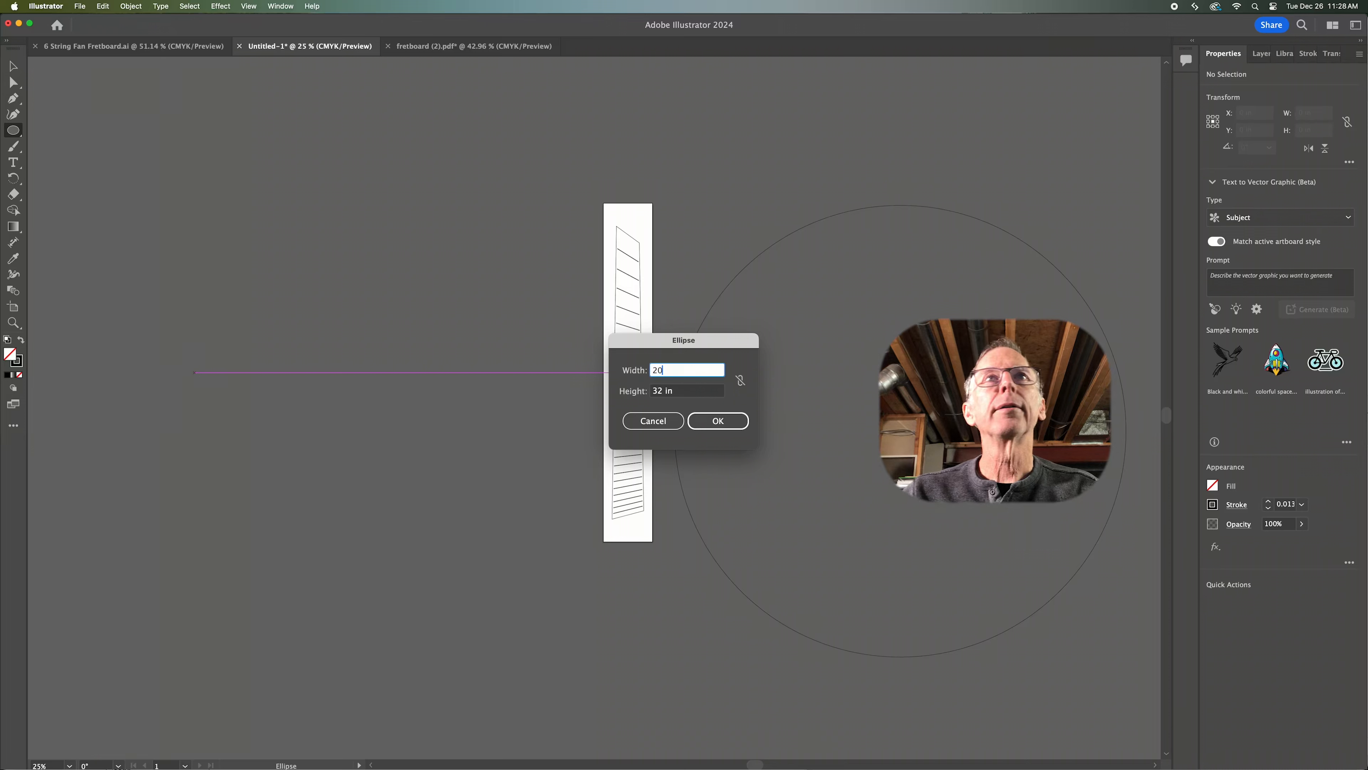
key(Tab)
text(20)
key(Return)
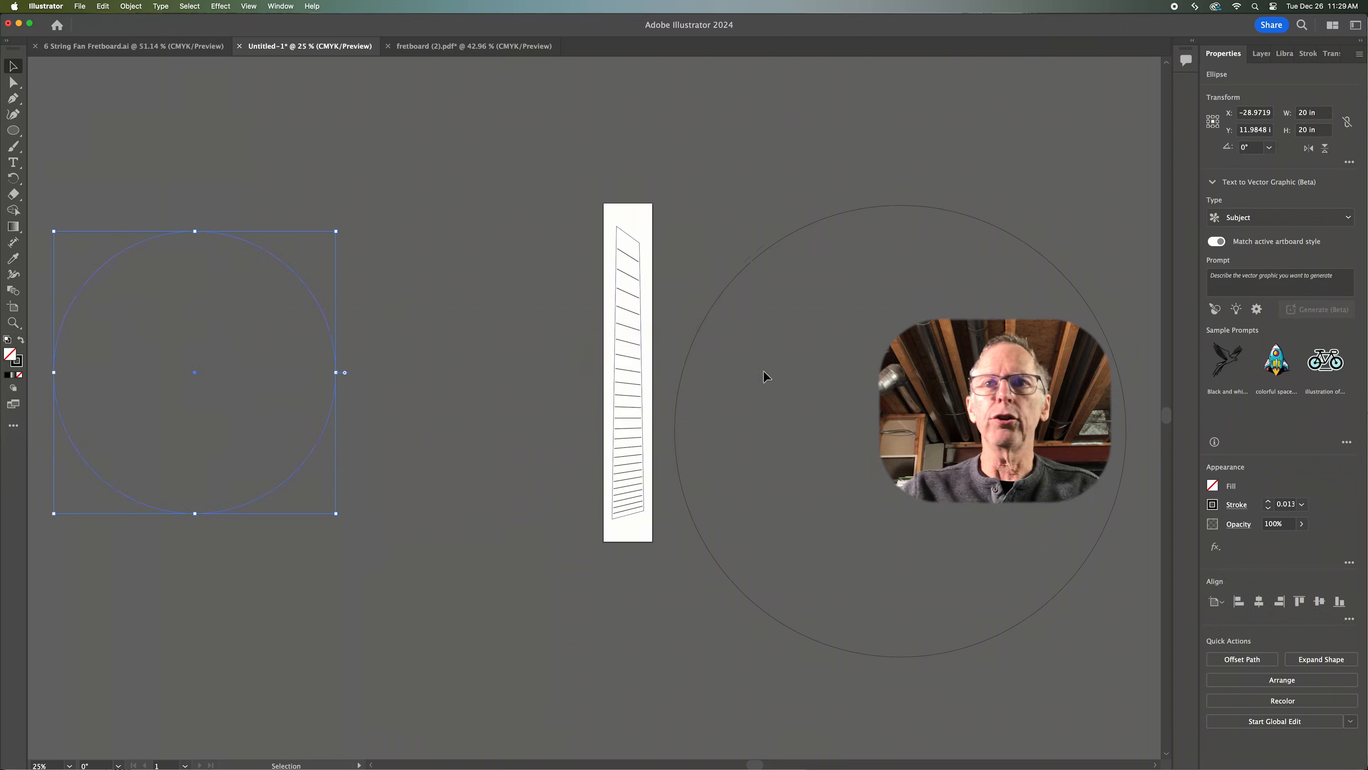
click(447, 264)
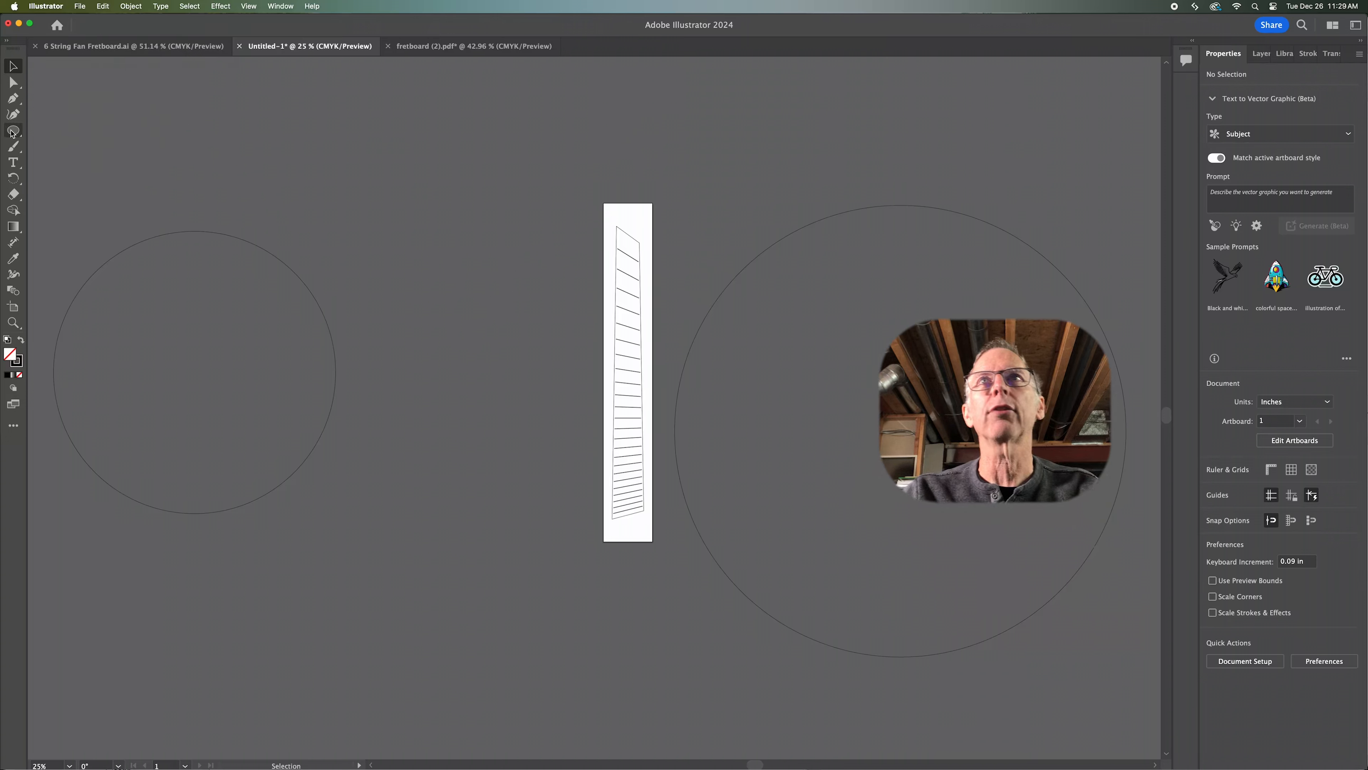
Create a rectangle 3.5 in wide and 0.25 in high inside the 32 in circle
click(13, 133)
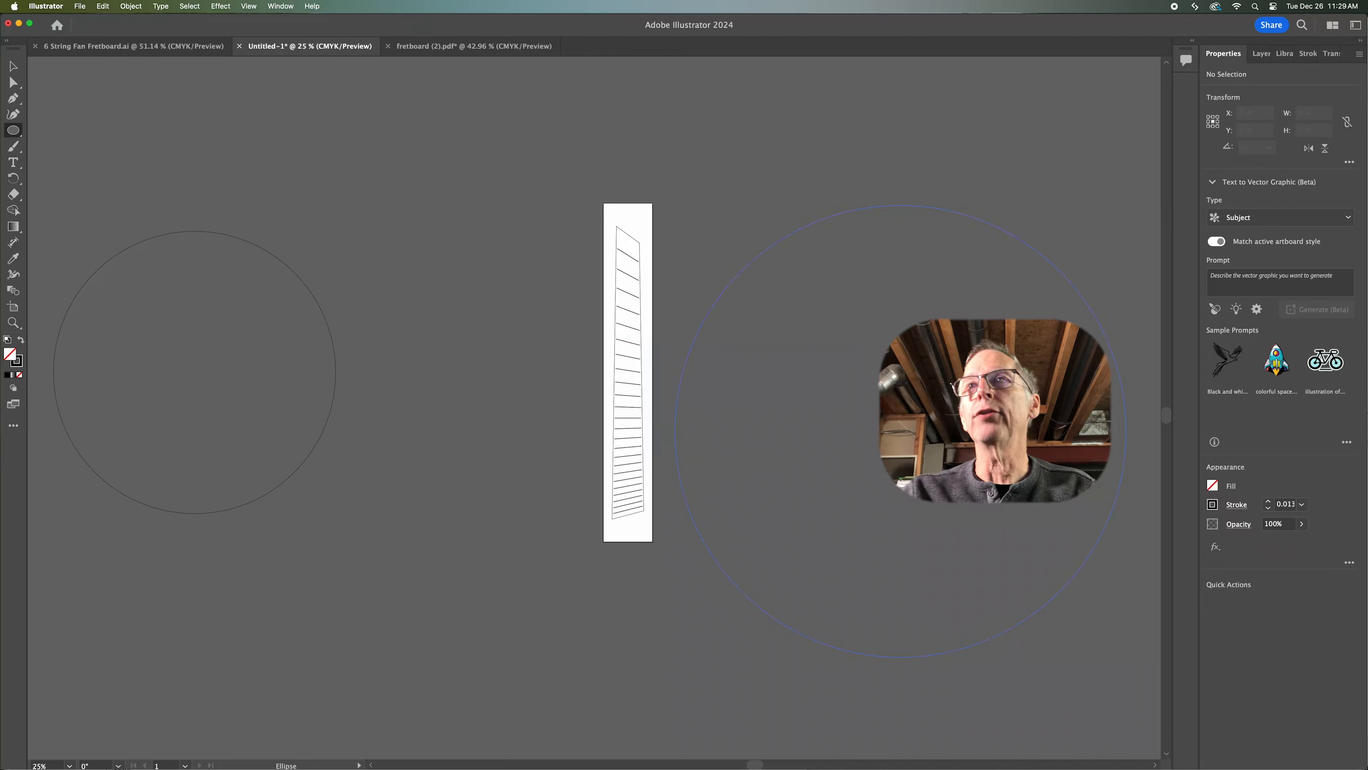
click(13, 130)
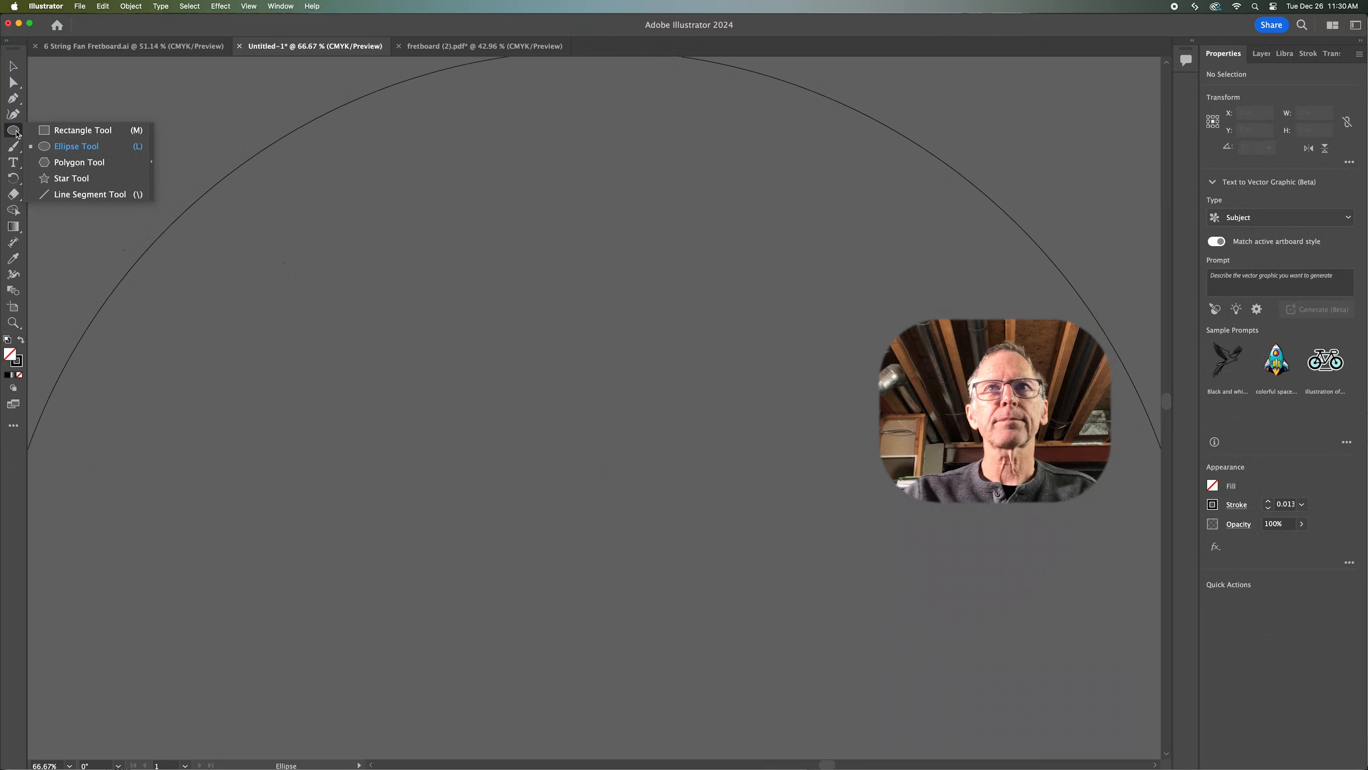
click(86, 132)
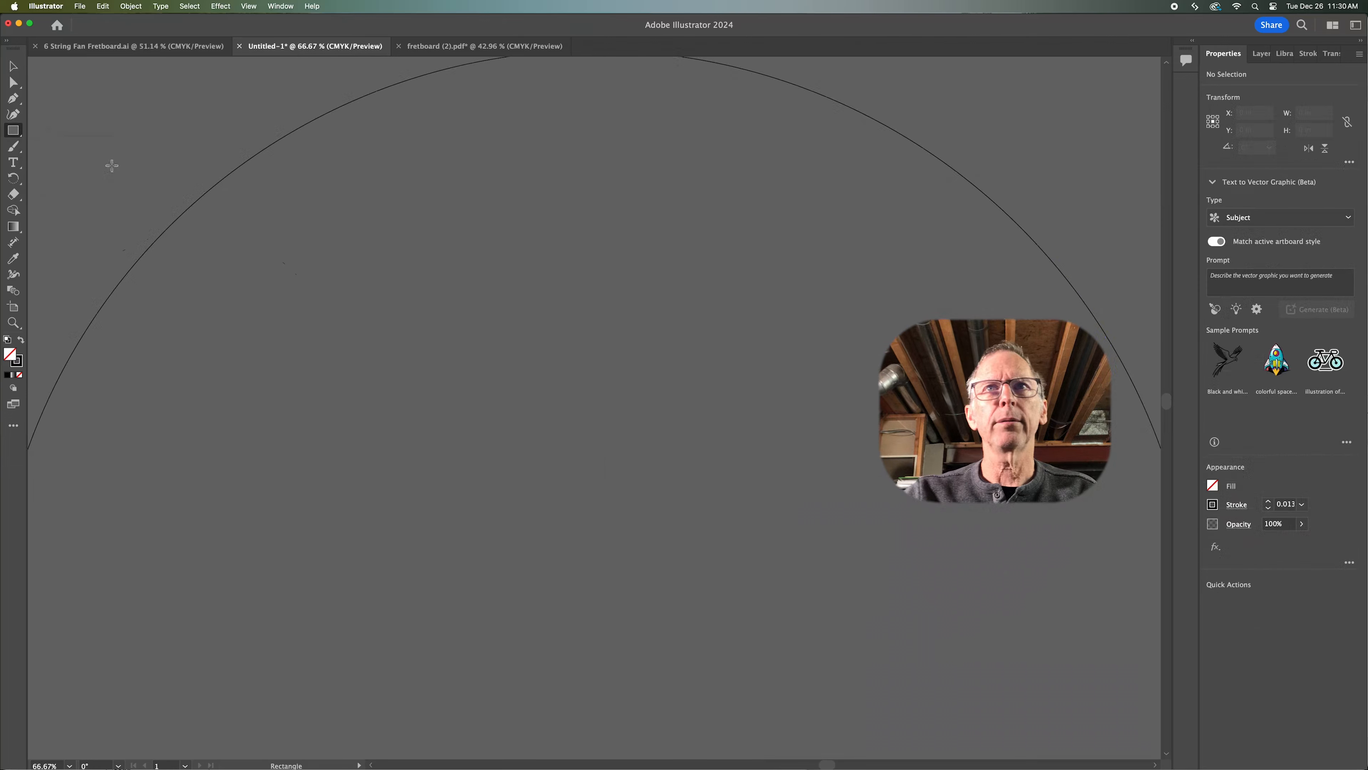
click(604, 634)
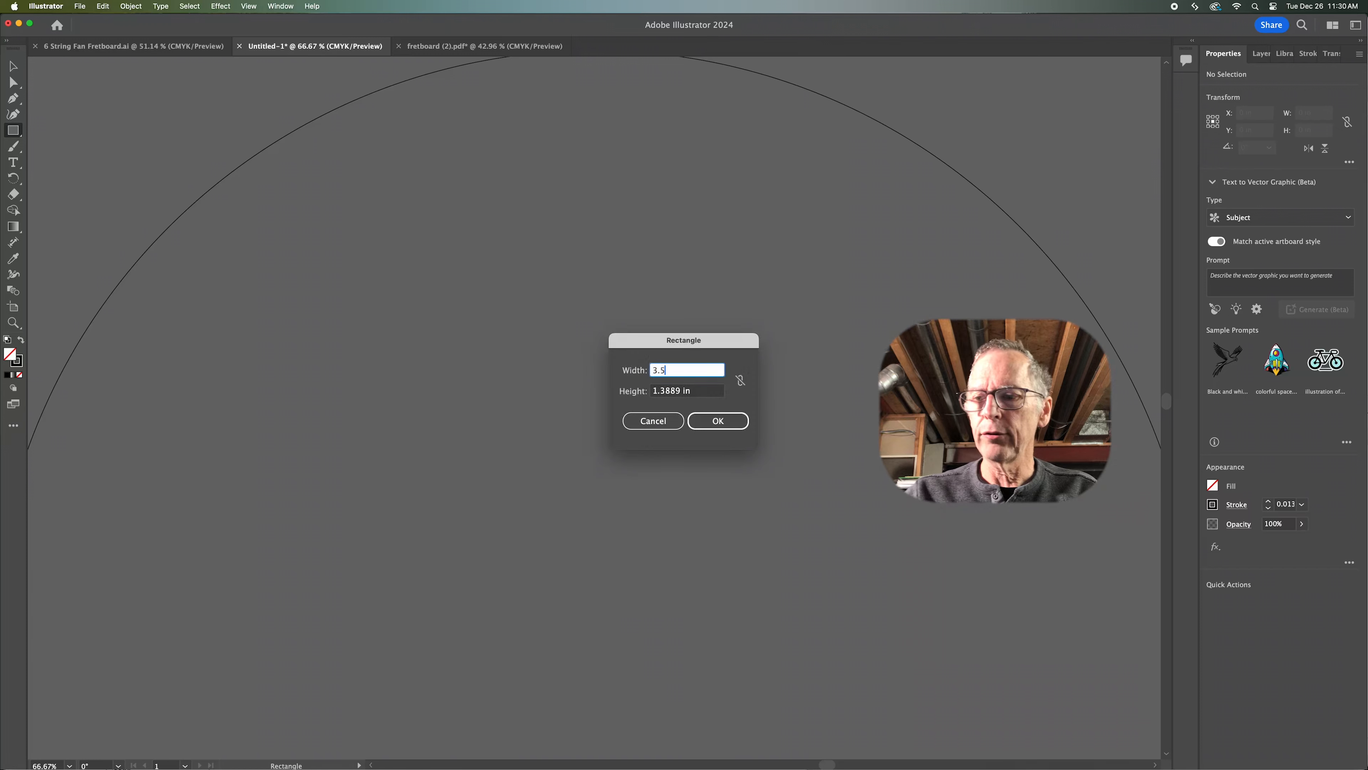
key(Tab)
key(BackSpace)
text(.25)
key(Return)
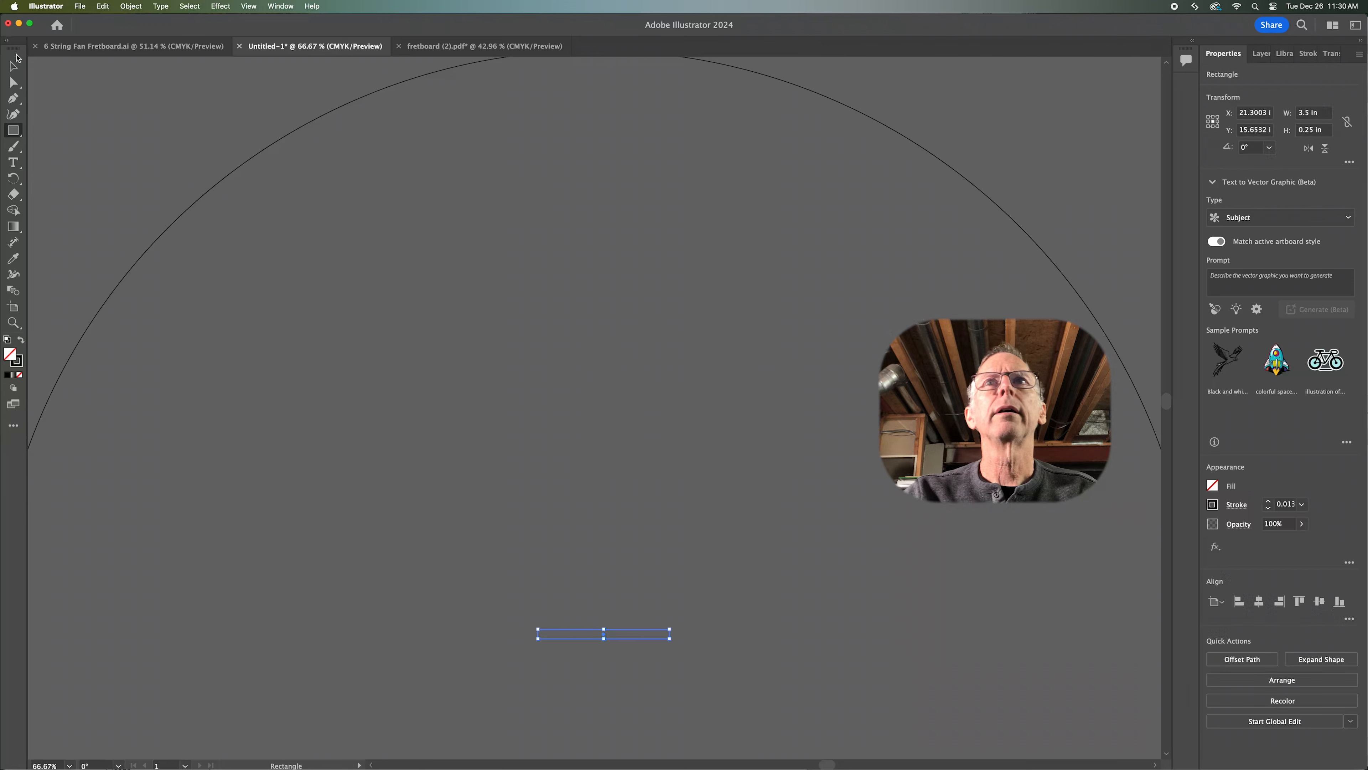
Move the rectangle to the top of the 32 in circle, centred on it, with its upper edge touching the circle's highest point
alt+scroll(611, 260, down, 1)
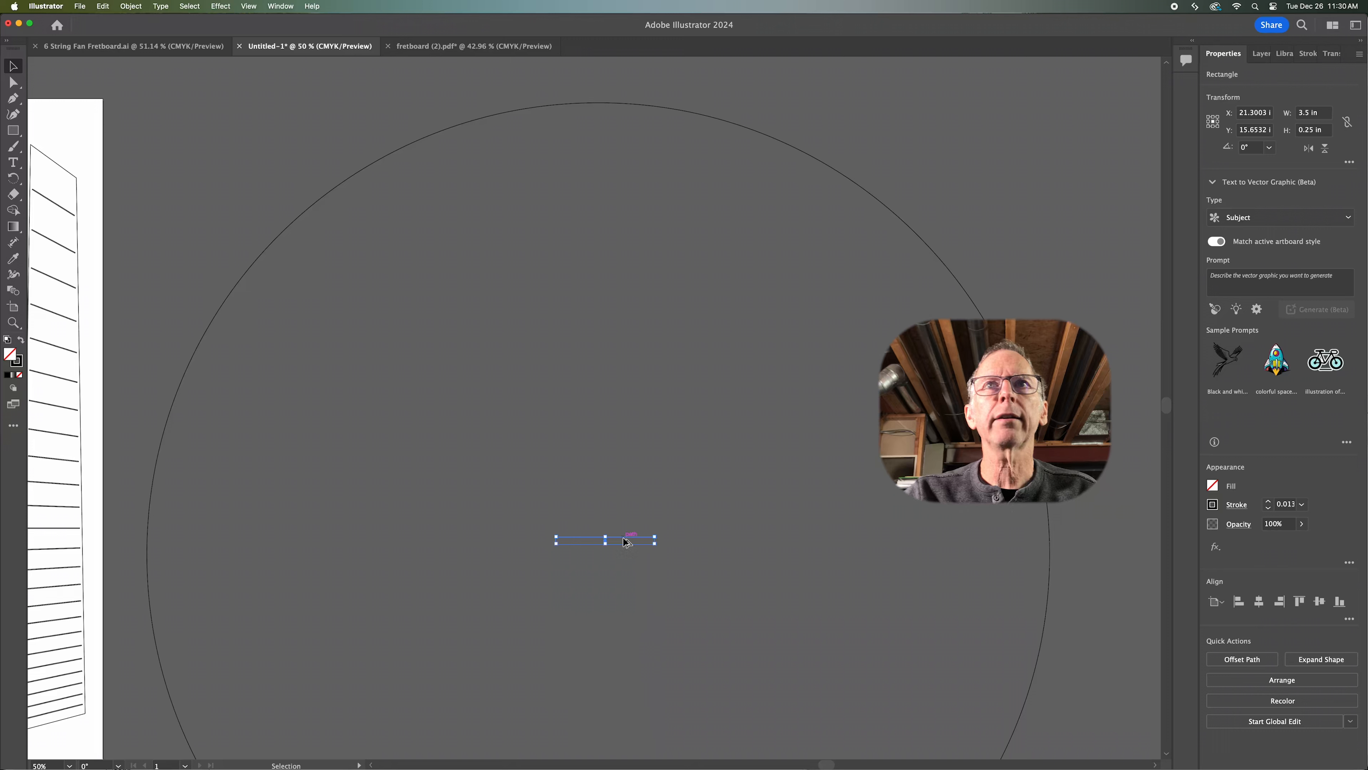
click(635, 499)
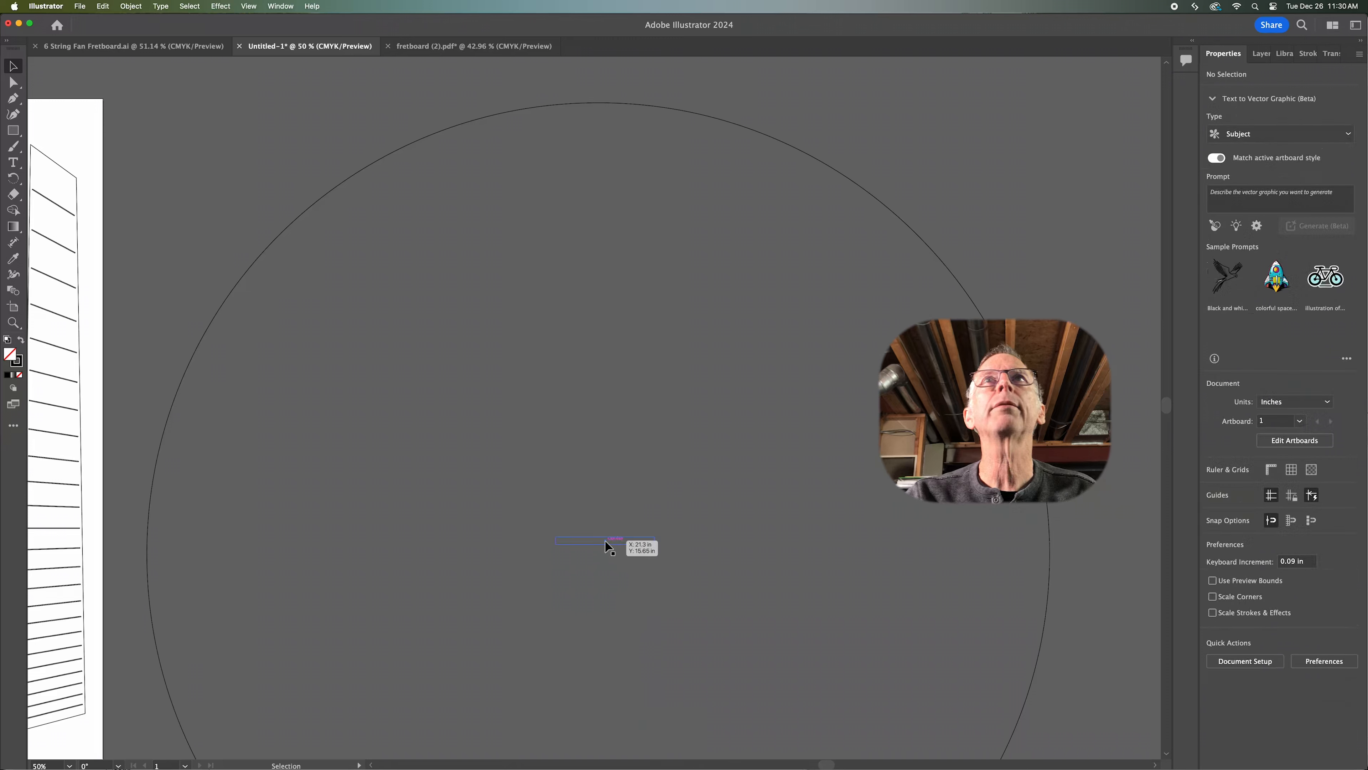
drag(608, 547, 601, 109)
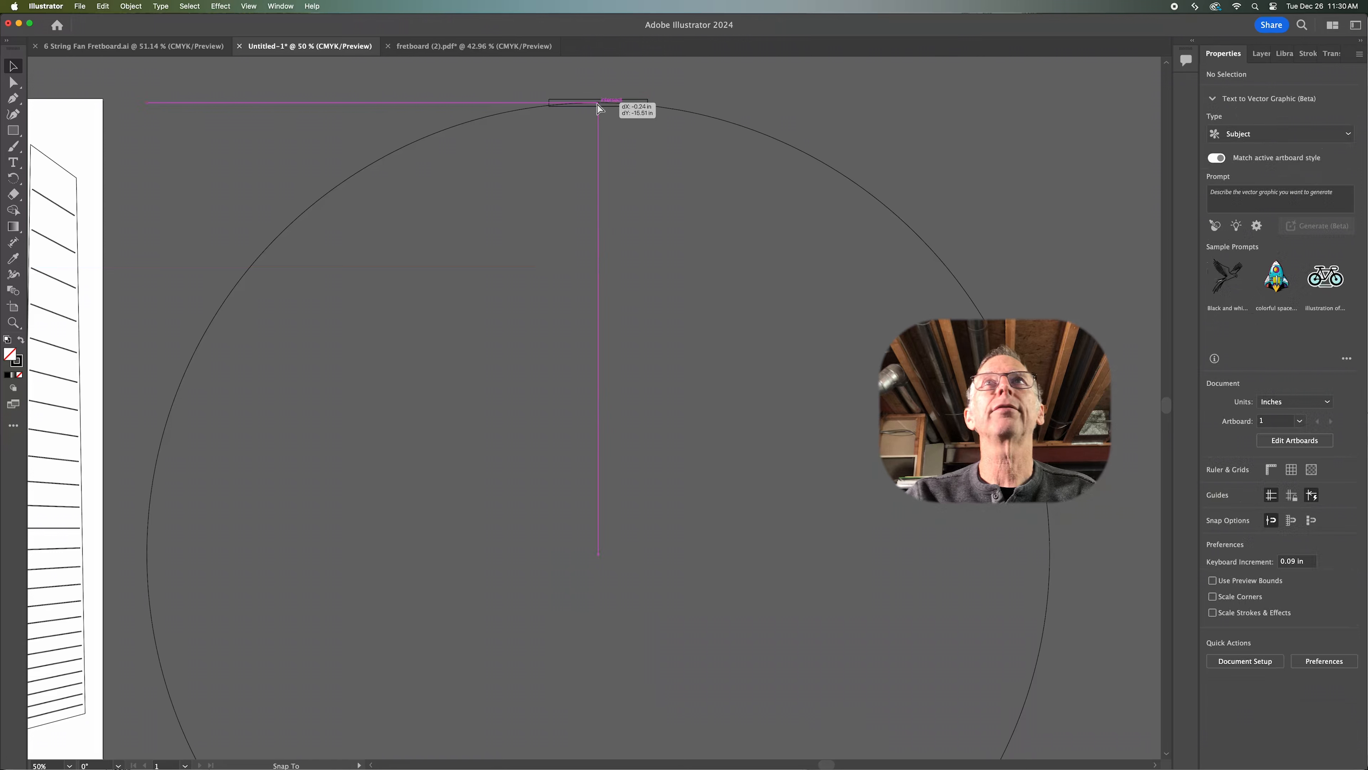
drag(597, 108, 598, 108)
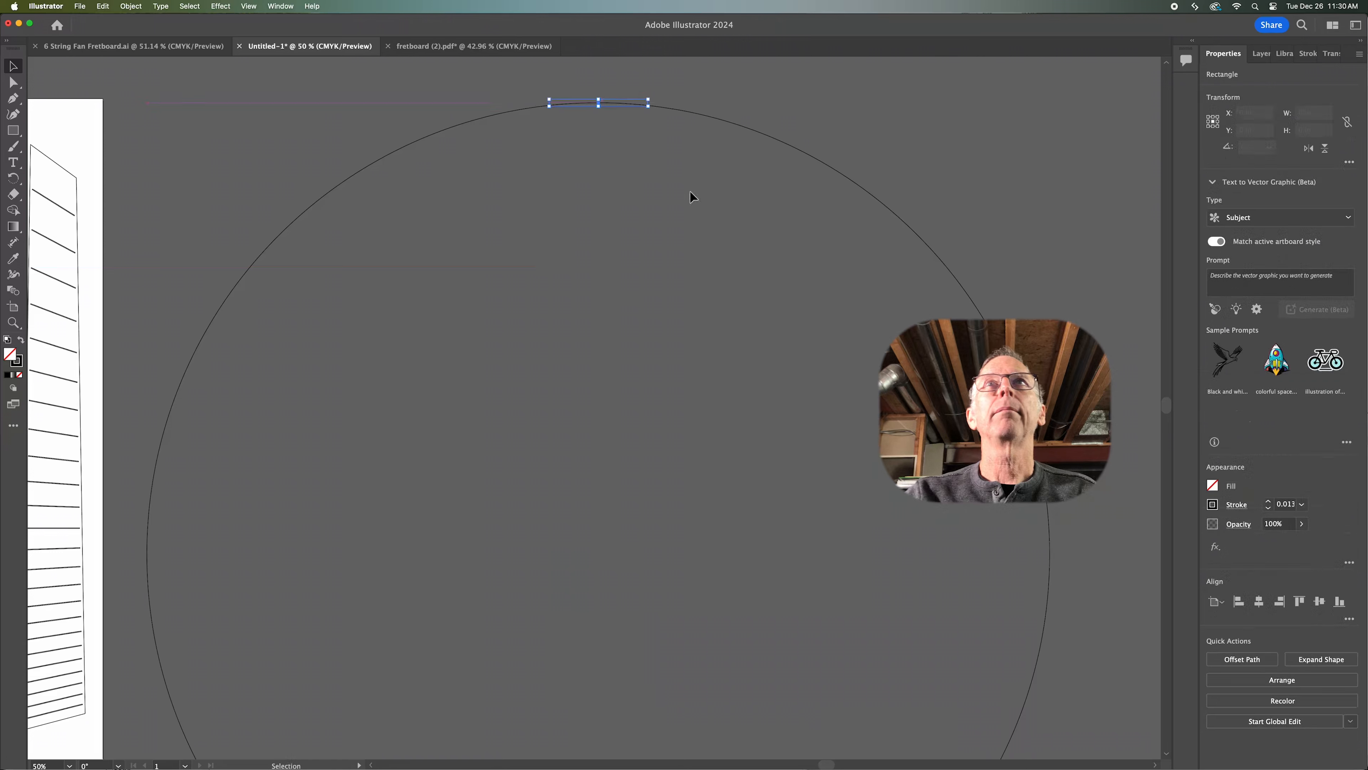
alt+scroll(627, 74, up, 8)
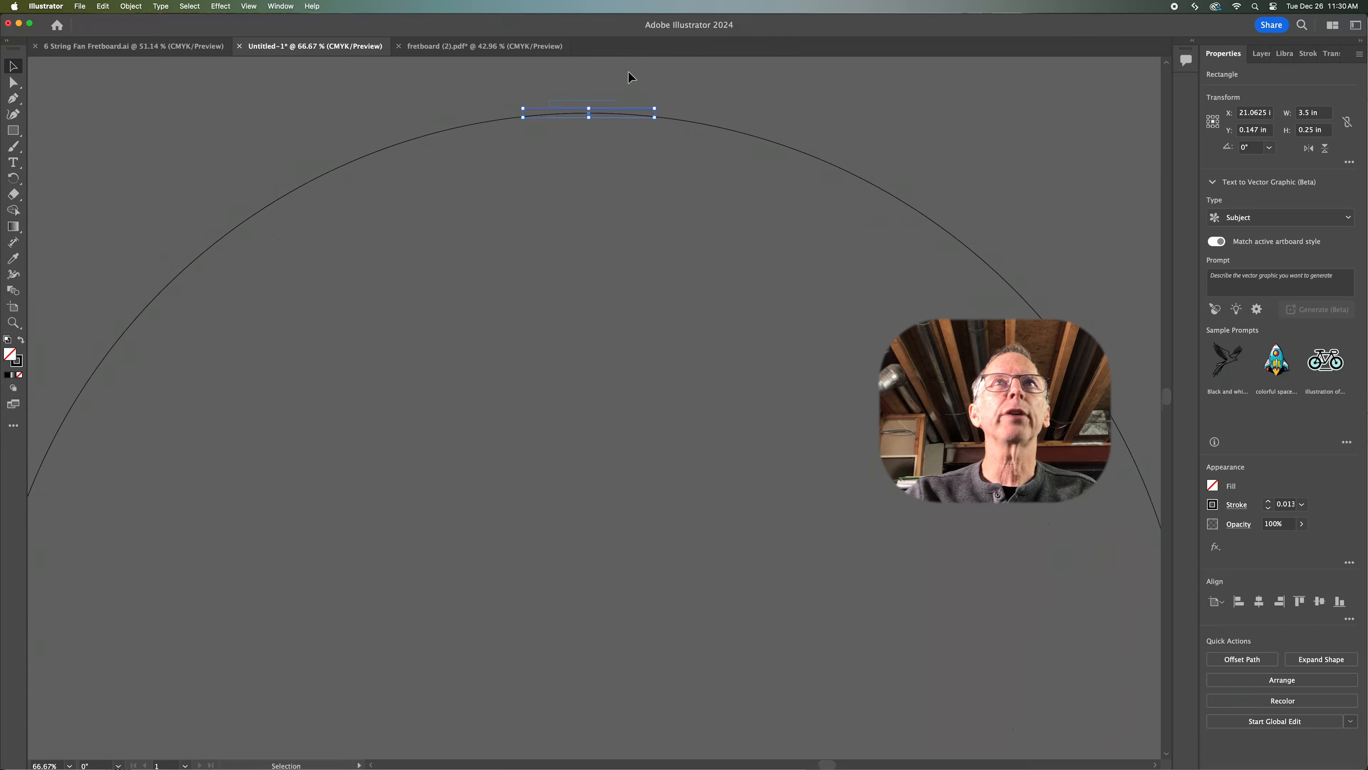
click(554, 142)
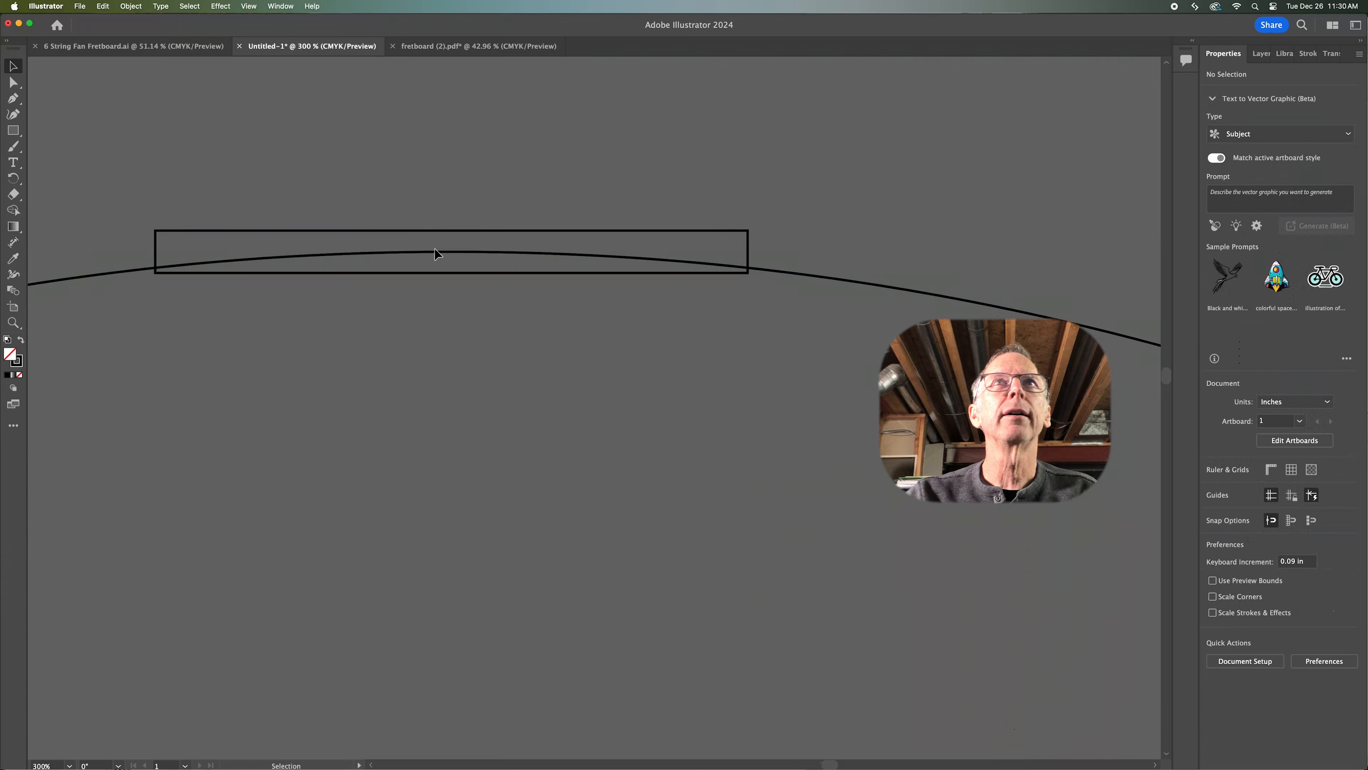
drag(475, 233, 474, 254)
click(695, 398)
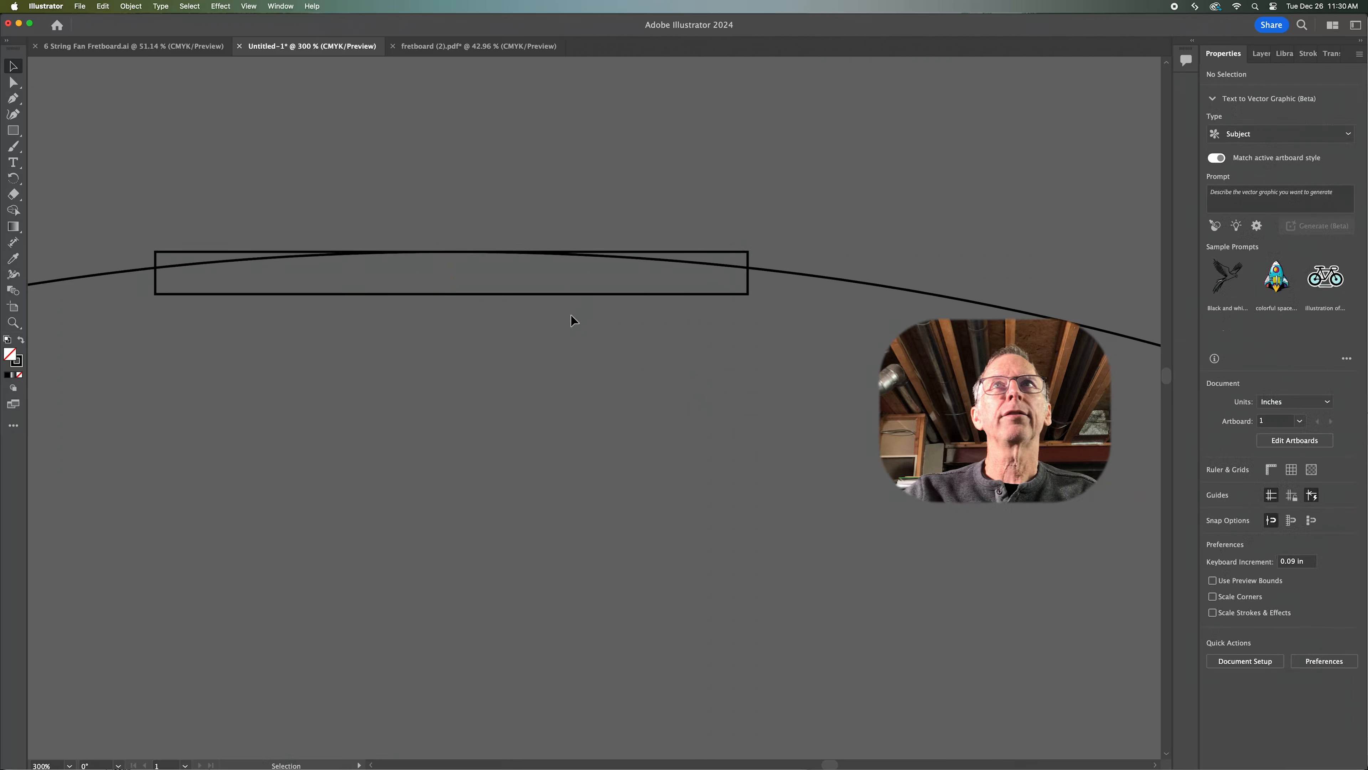
Intersect the rectangle with the 32 in circle so only their overlapping radius profile is kept, then deselect it
alt+scroll(677, 290, down, 1)
scroll(616, 375, left, 3)
scroll(617, 375, up, 2)
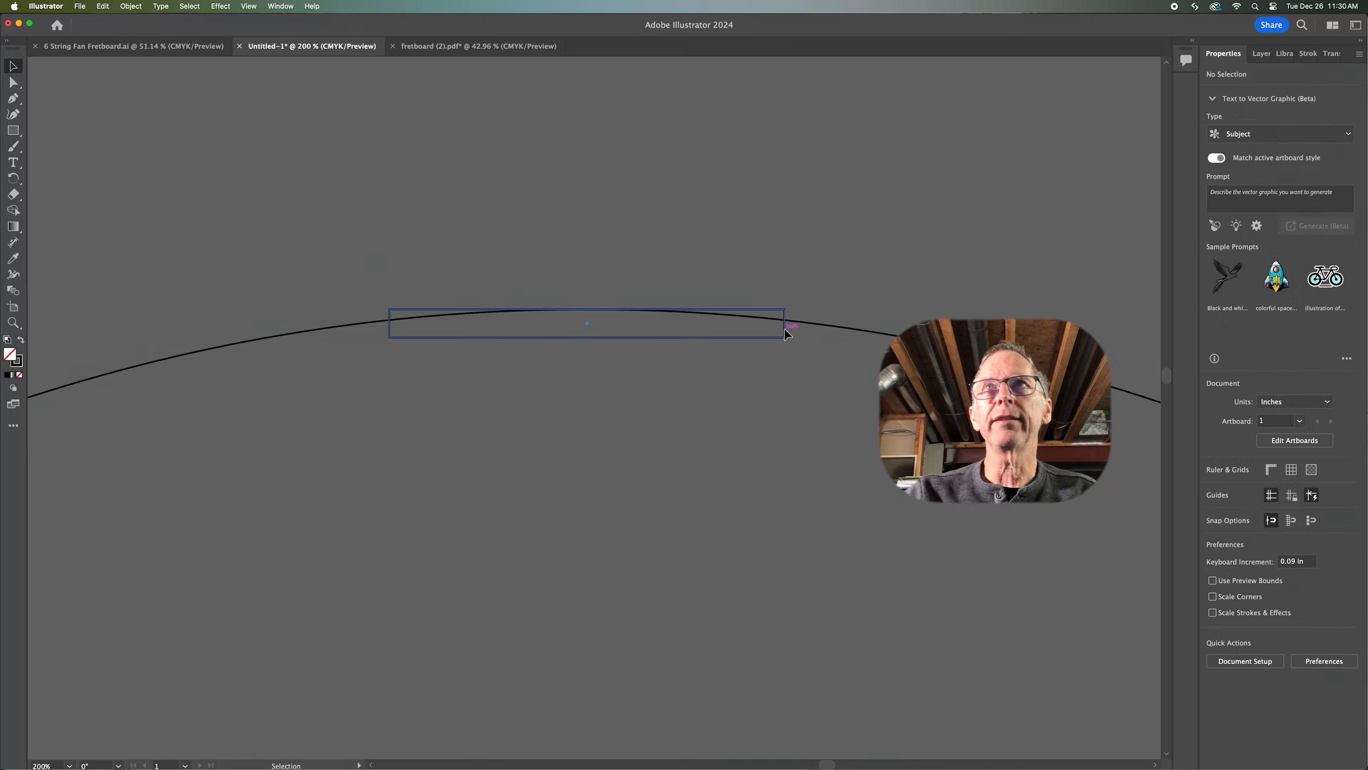
click(784, 328)
click(810, 278)
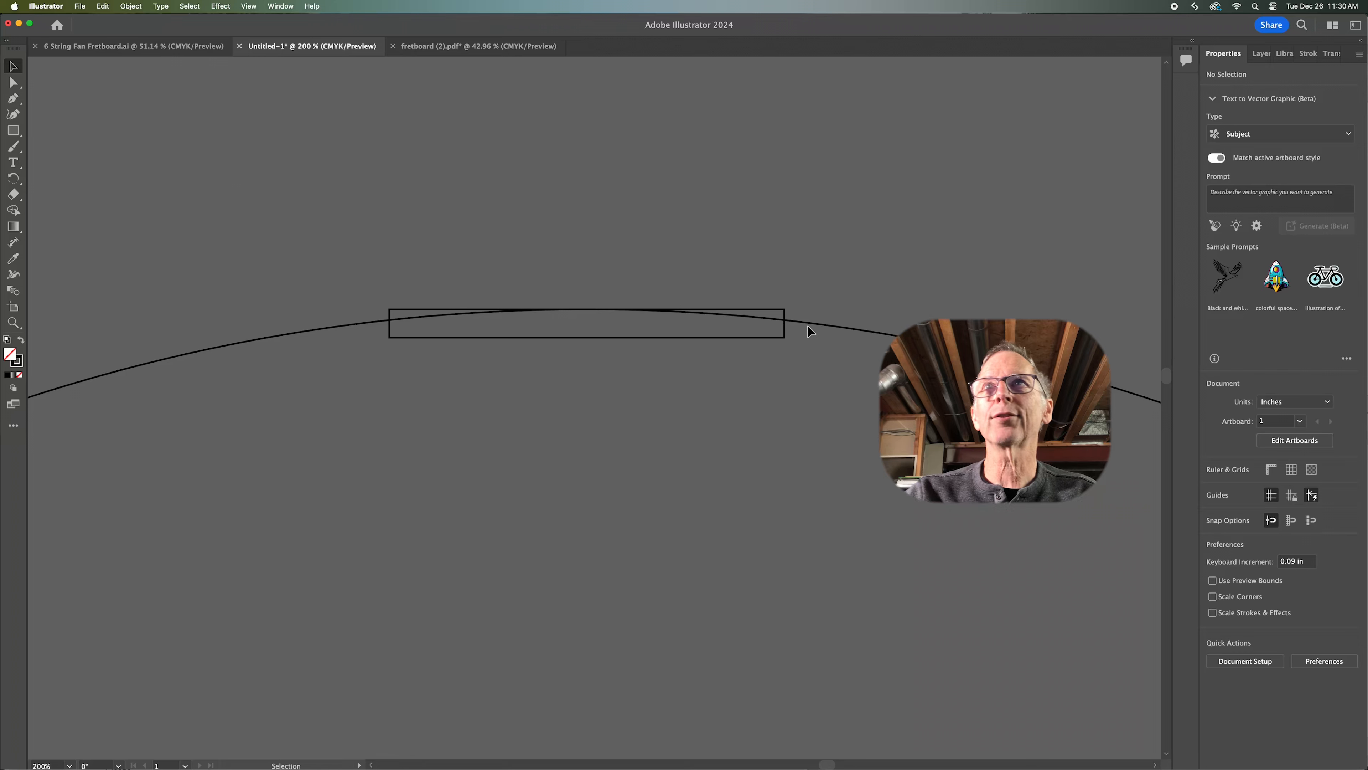
click(782, 314)
shift+click(819, 326)
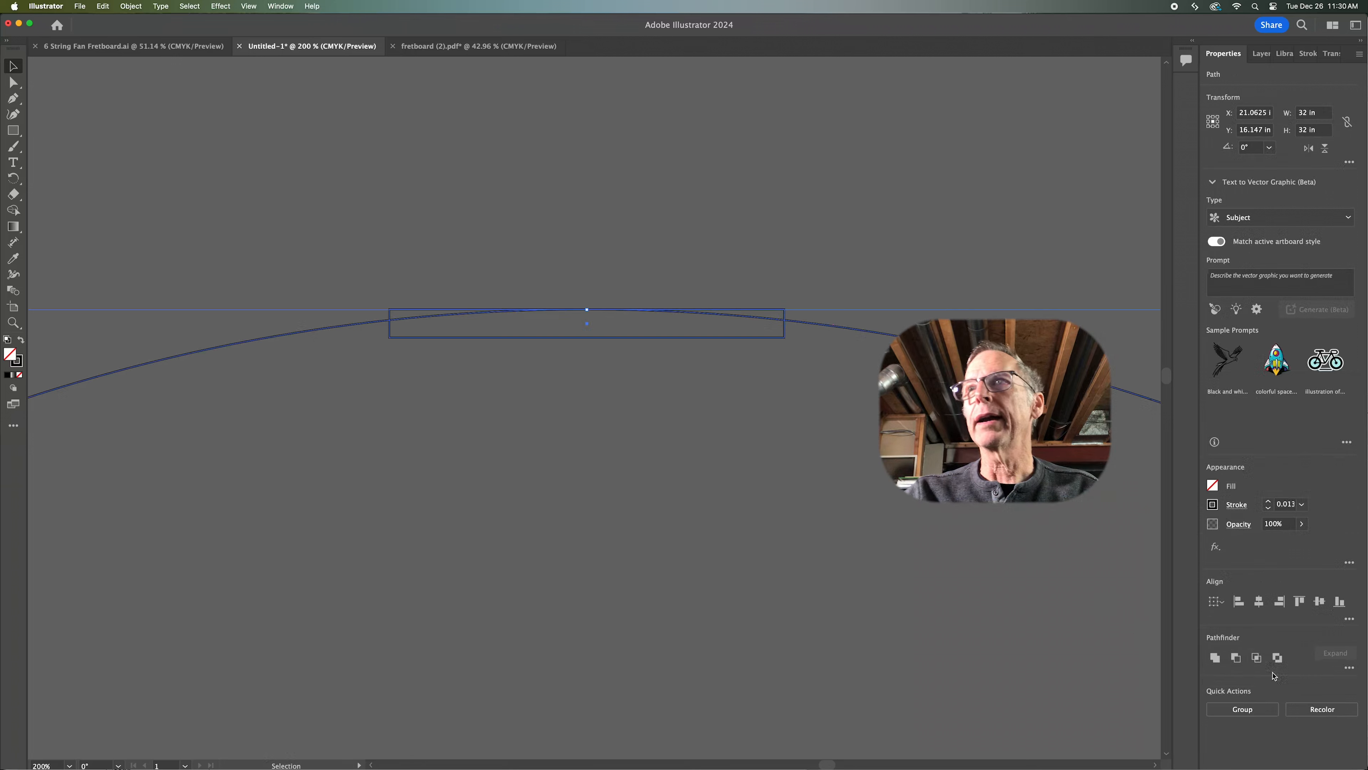
click(1257, 657)
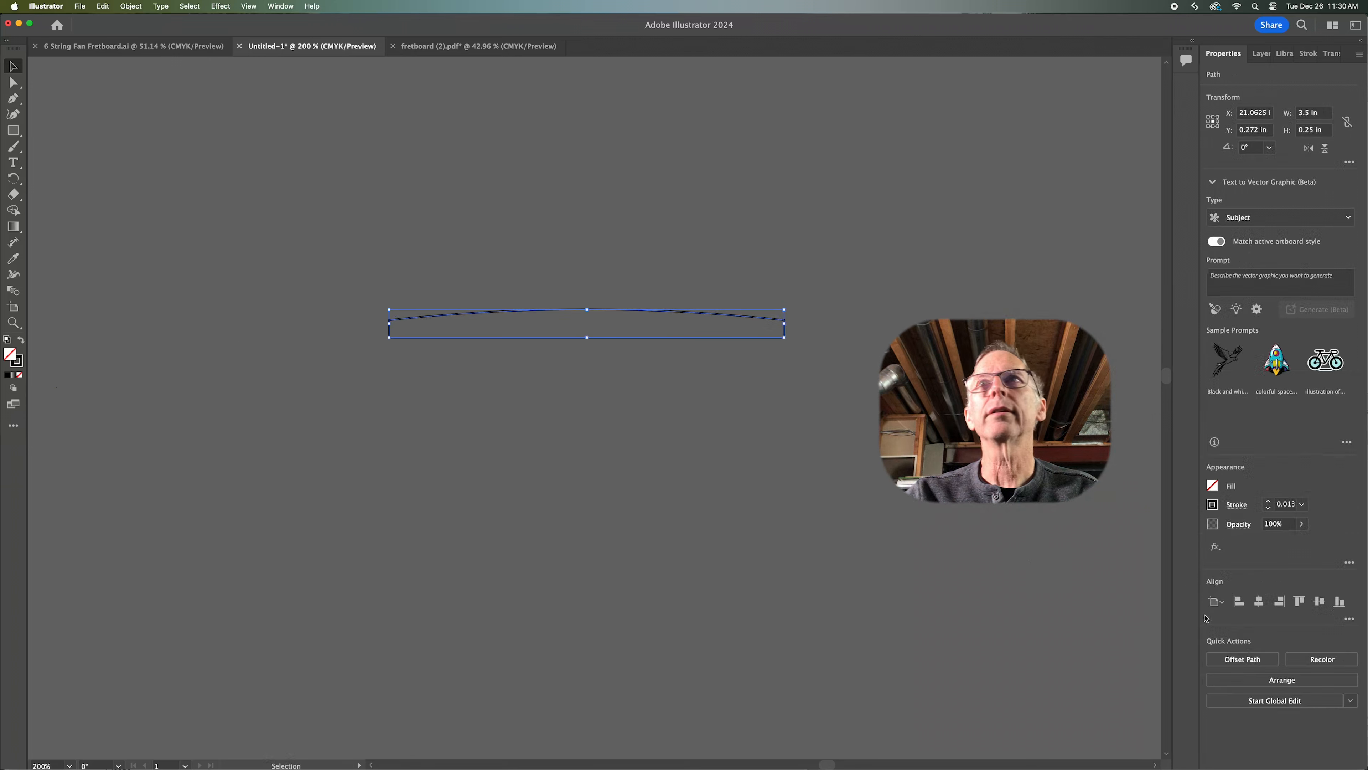
click(795, 451)
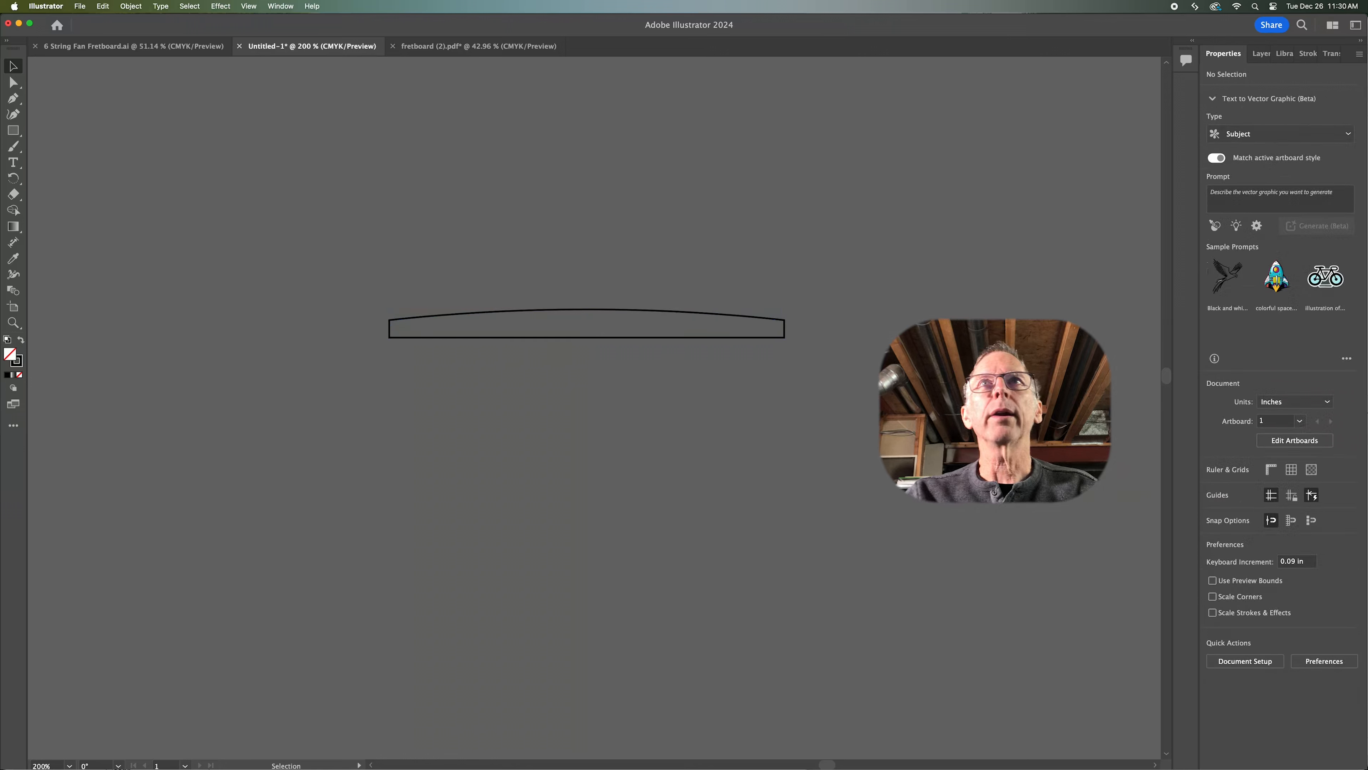
Move the radius profile onto the artboard at the fretboard's lower end, with its flat edge level with the outline's lowest corner
alt+scroll(740, 395, down, 1)
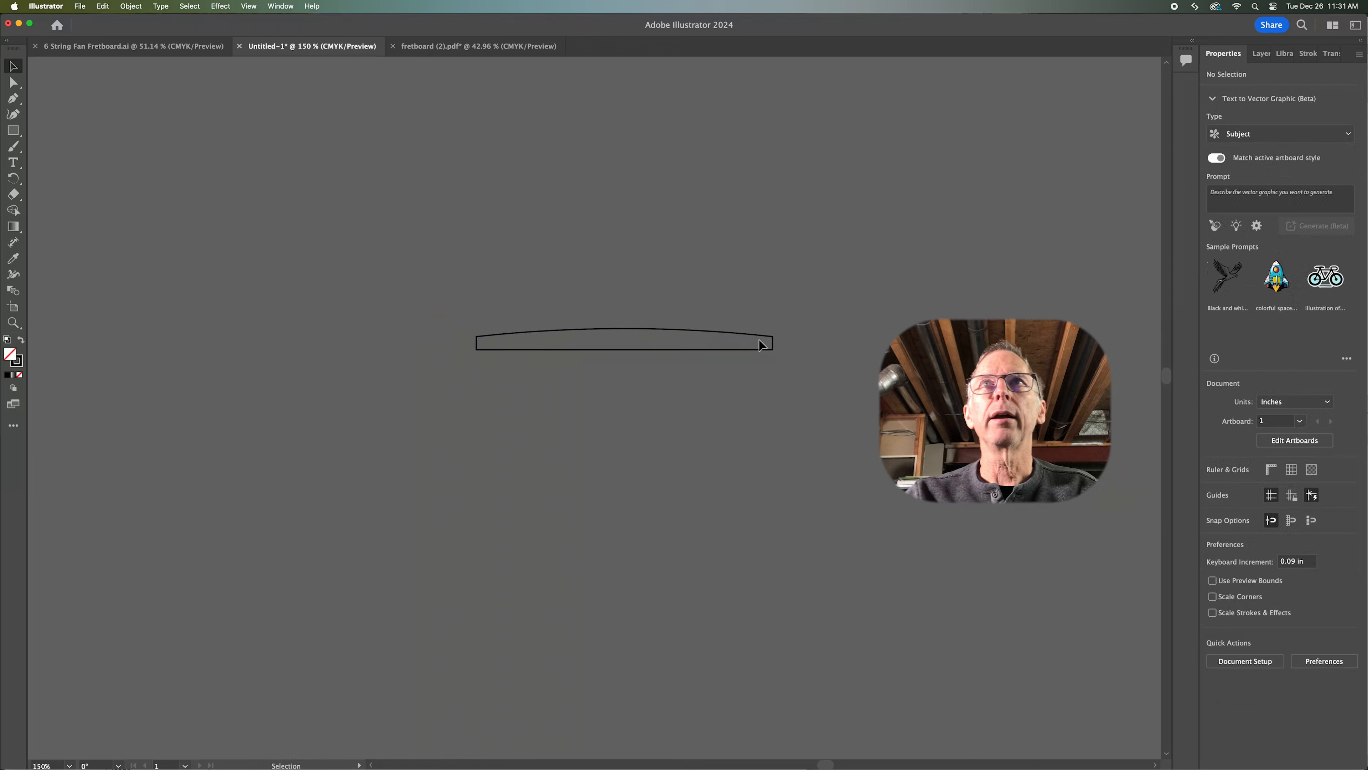
alt+scroll(761, 345, down, 2)
alt+scroll(761, 348, down, 2)
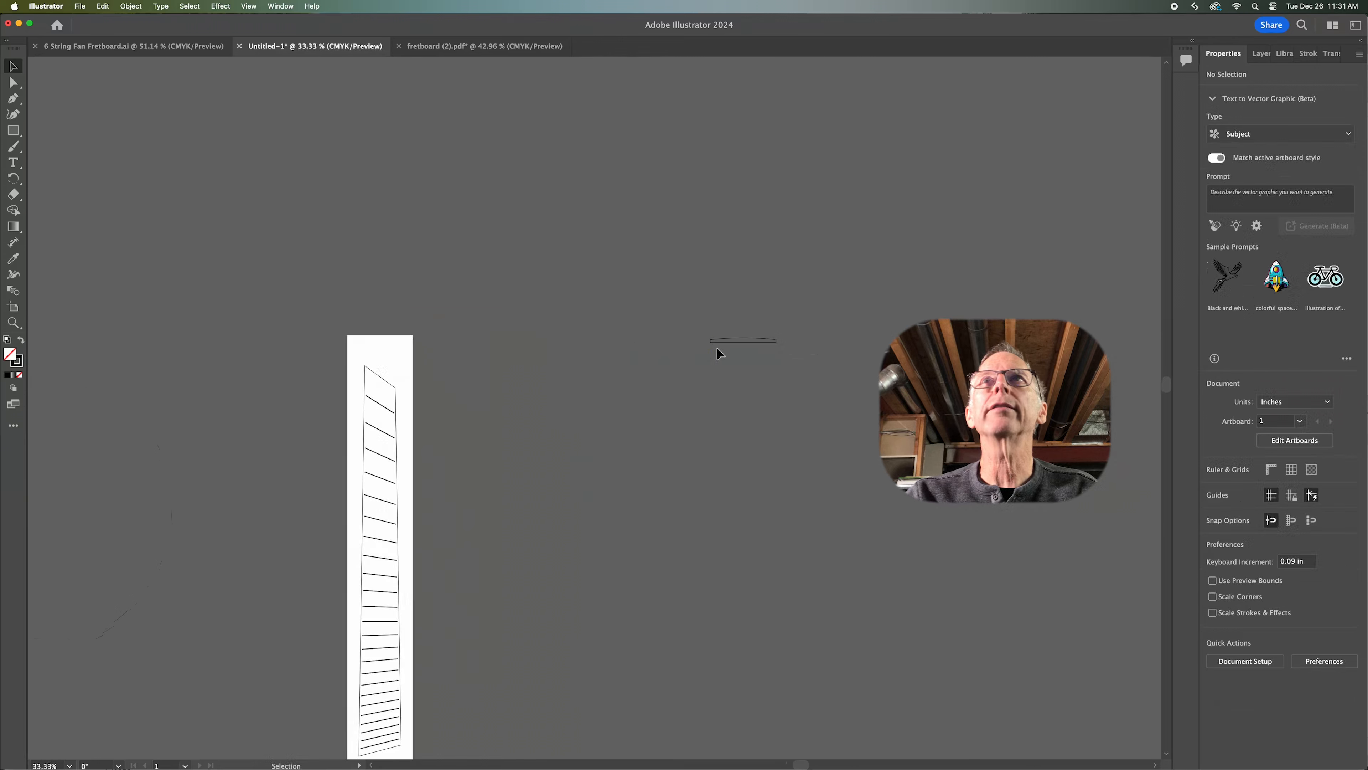
drag(757, 437, 803, 255)
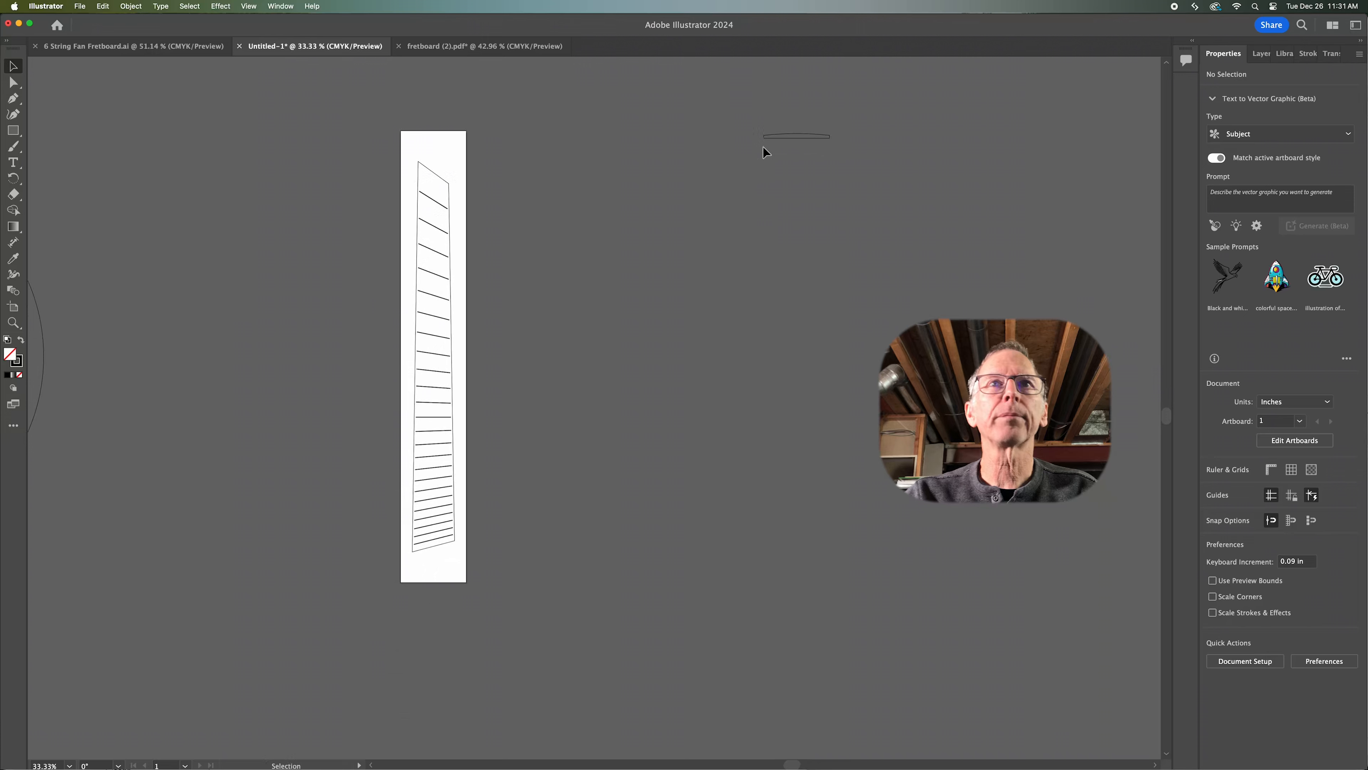
drag(795, 142, 431, 555)
alt+scroll(430, 546, up, 4)
alt+scroll(431, 548, up, 2)
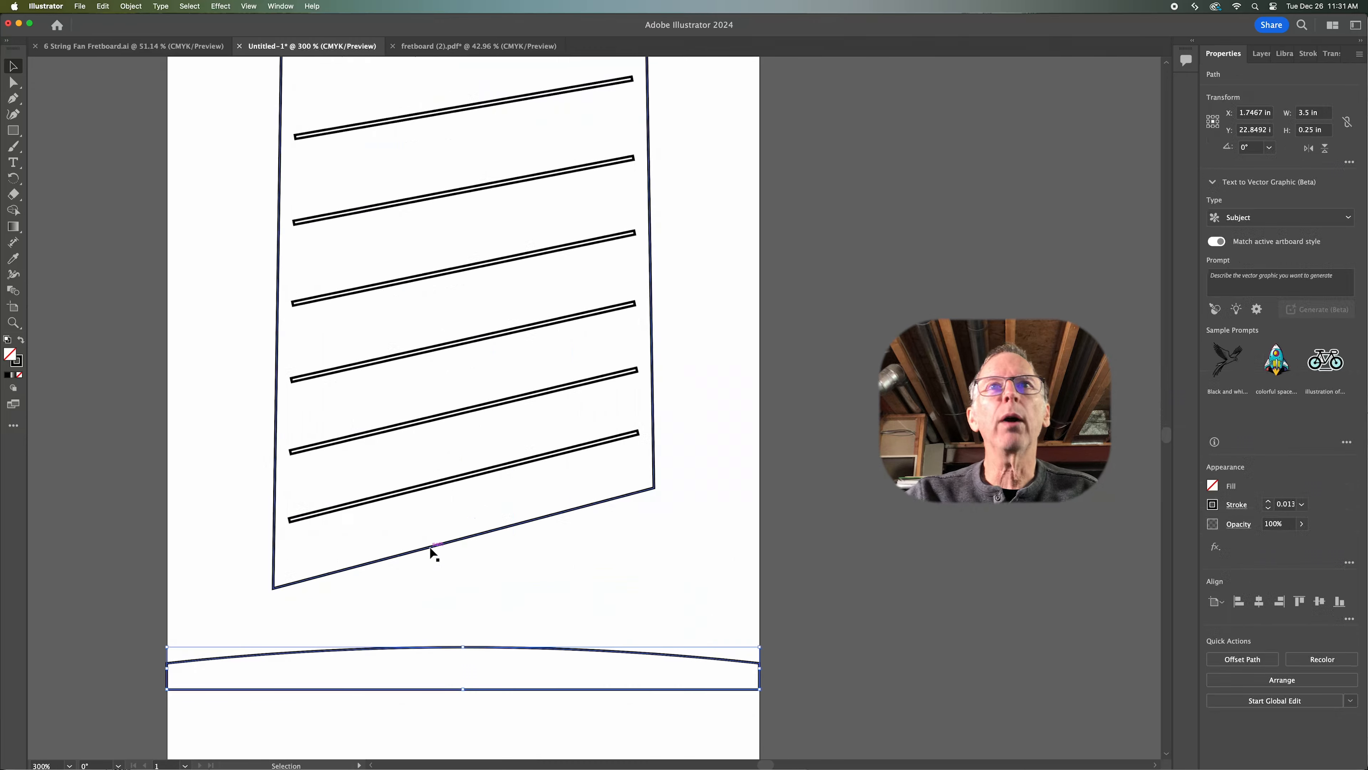
drag(449, 592, 595, 479)
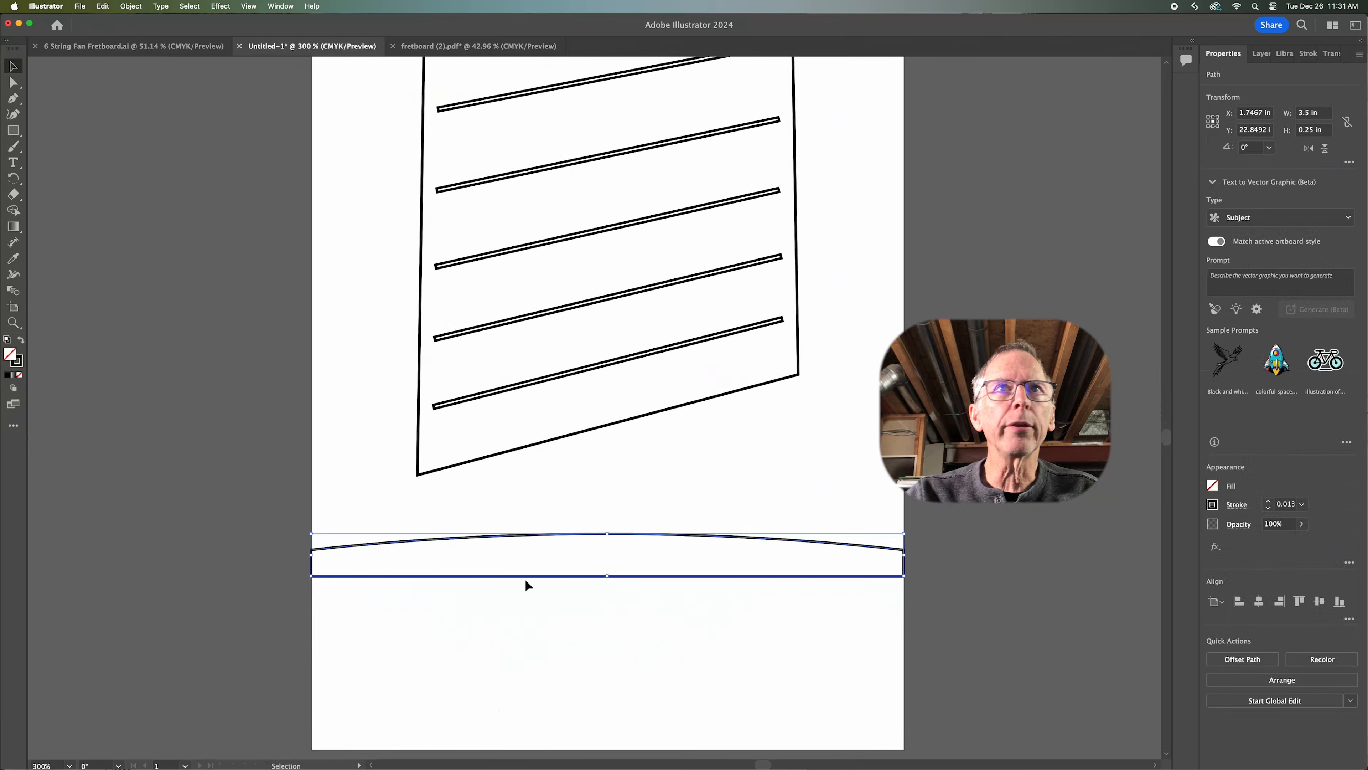
shift+drag(526, 576, 501, 474)
shift+click(498, 492)
alt+scroll(568, 530, down, 2)
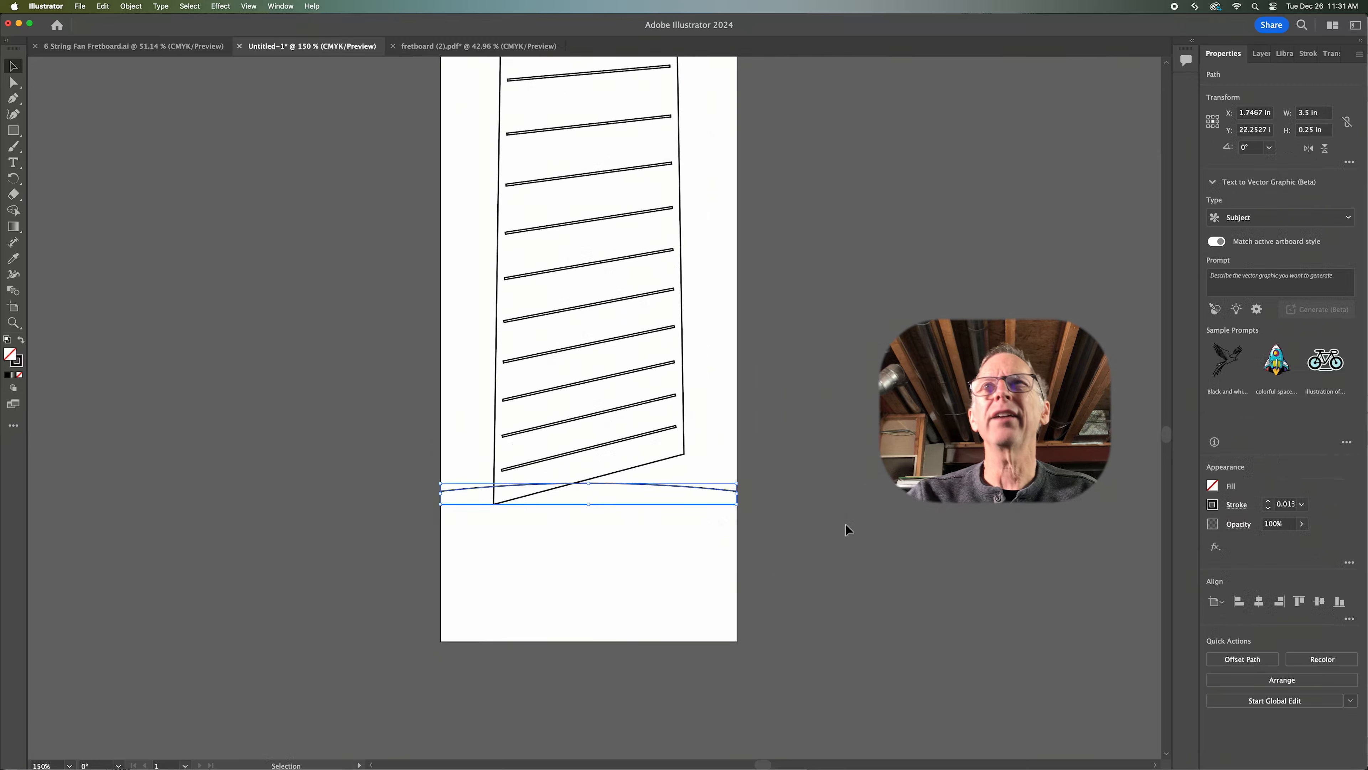
Create another rectangle 3.5 in wide and 0.25 in high inside the 20 in circle
alt+scroll(846, 525, down, 3)
mouse_move(874, 470)
mouse_down()
mouse_move(788, 553)
mouse_move(1002, 566)
mouse_move(1075, 509)
mouse_up()
mouse_move(518, 542)
mouse_down()
mouse_move(733, 545)
mouse_move(755, 574)
mouse_move(858, 591)
mouse_up()
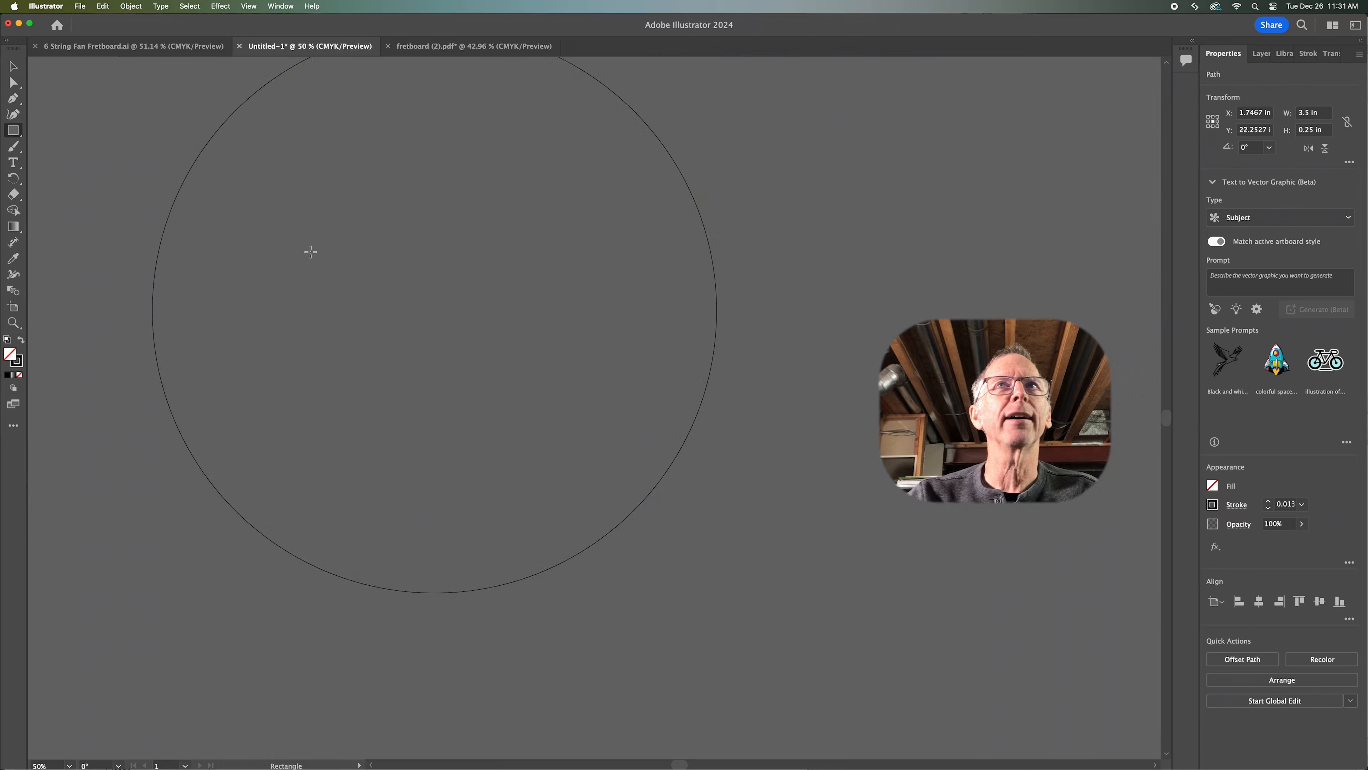
click(423, 324)
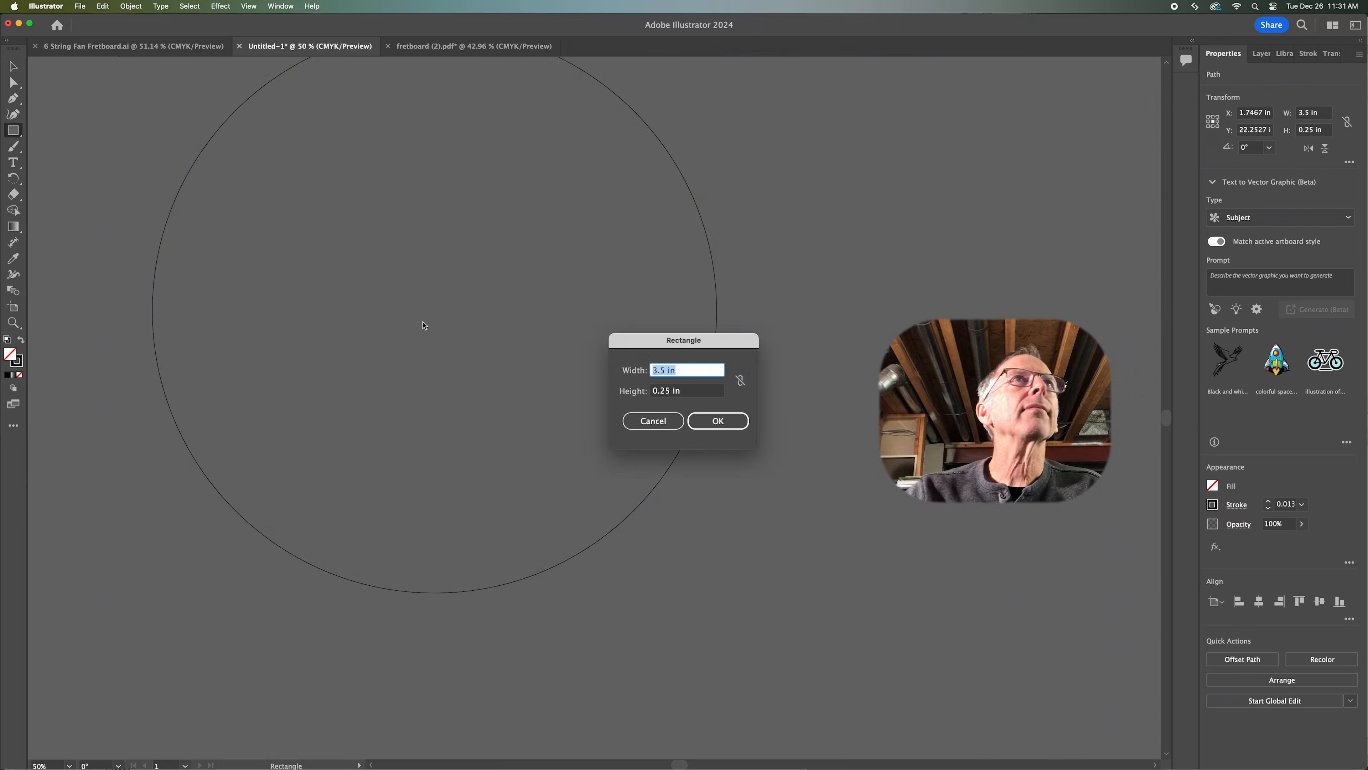
key(Return)
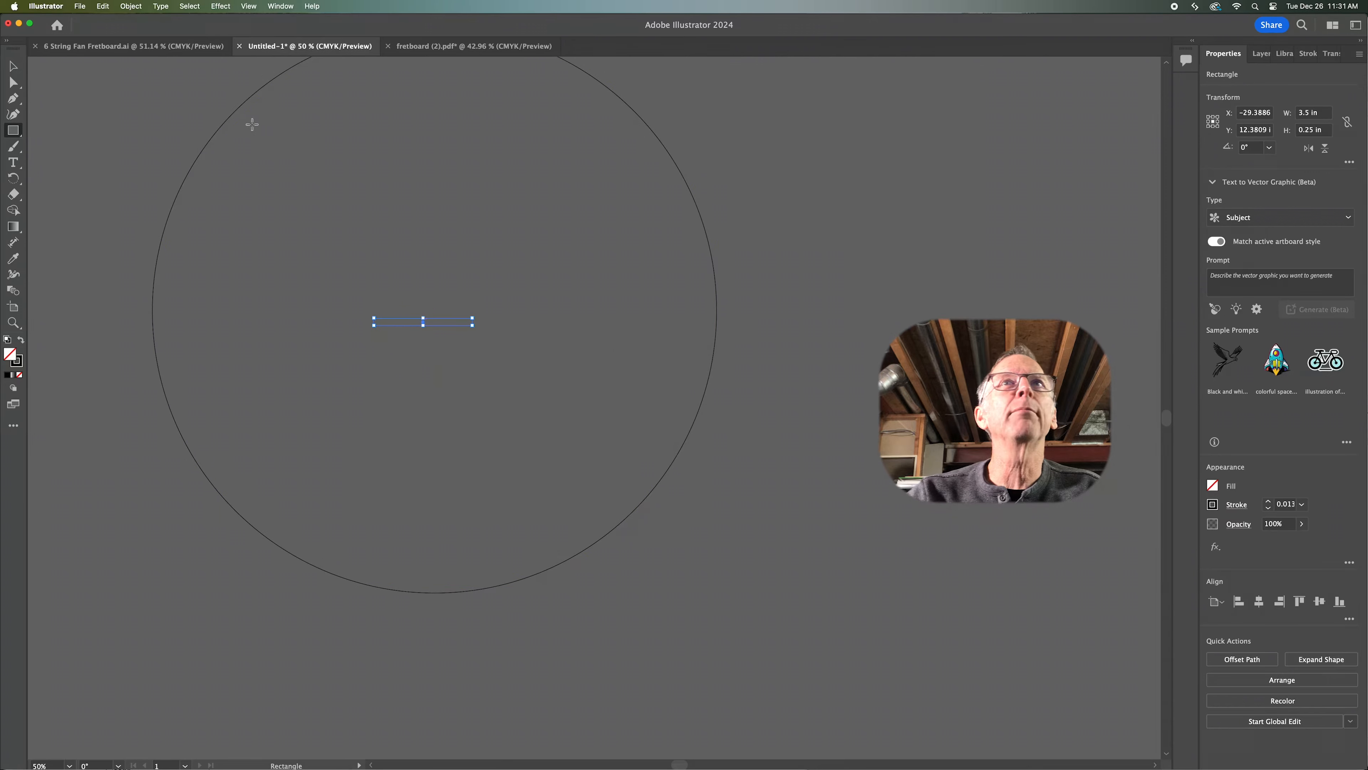
Move the new rectangle to the bottom of the 20 in circle, centred on it, with its lower edge touching the circle's lowest point
click(462, 372)
drag(423, 322, 437, 593)
alt+scroll(419, 621, up, 1)
alt+scroll(418, 622, up, 2)
drag(522, 547, 523, 536)
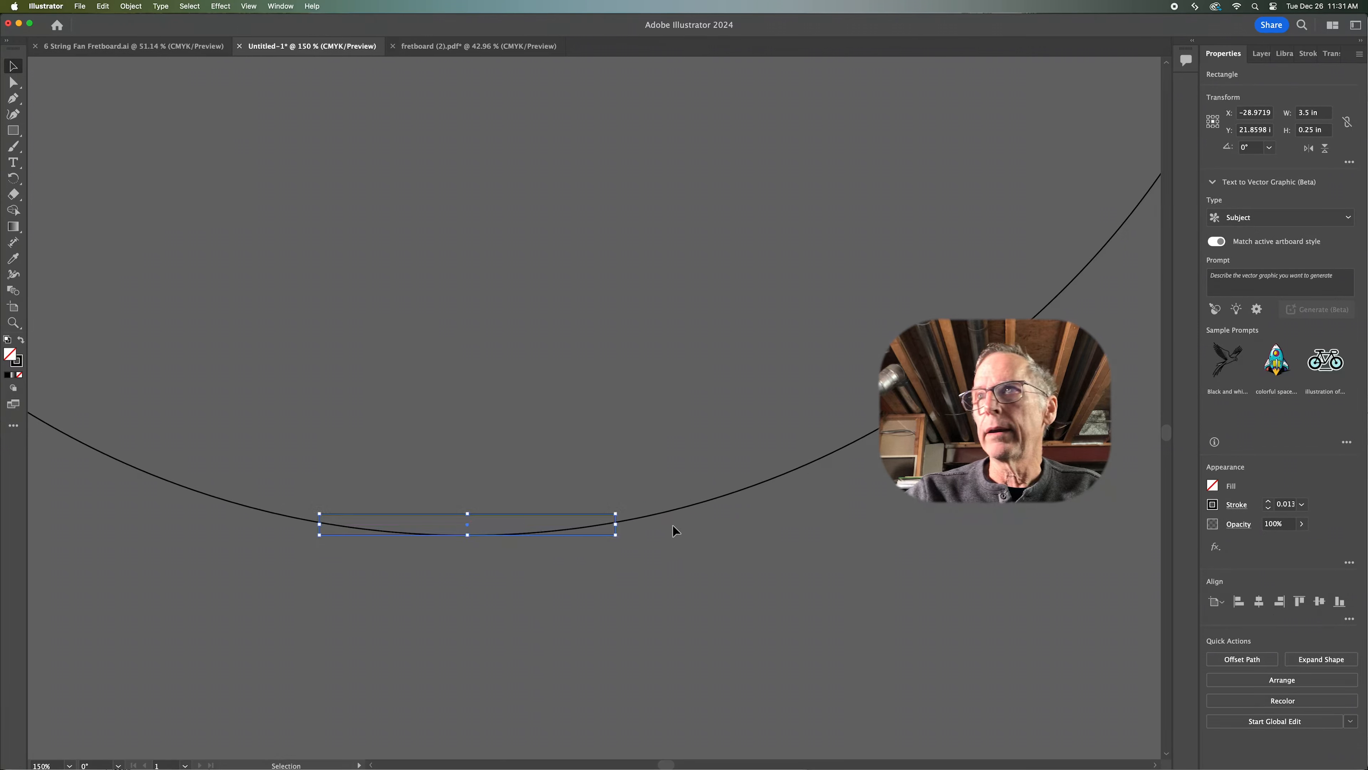
Intersect the rectangle with the 20 in circle so only their overlapping radius profile is kept, then deselect it
shift+click(666, 510)
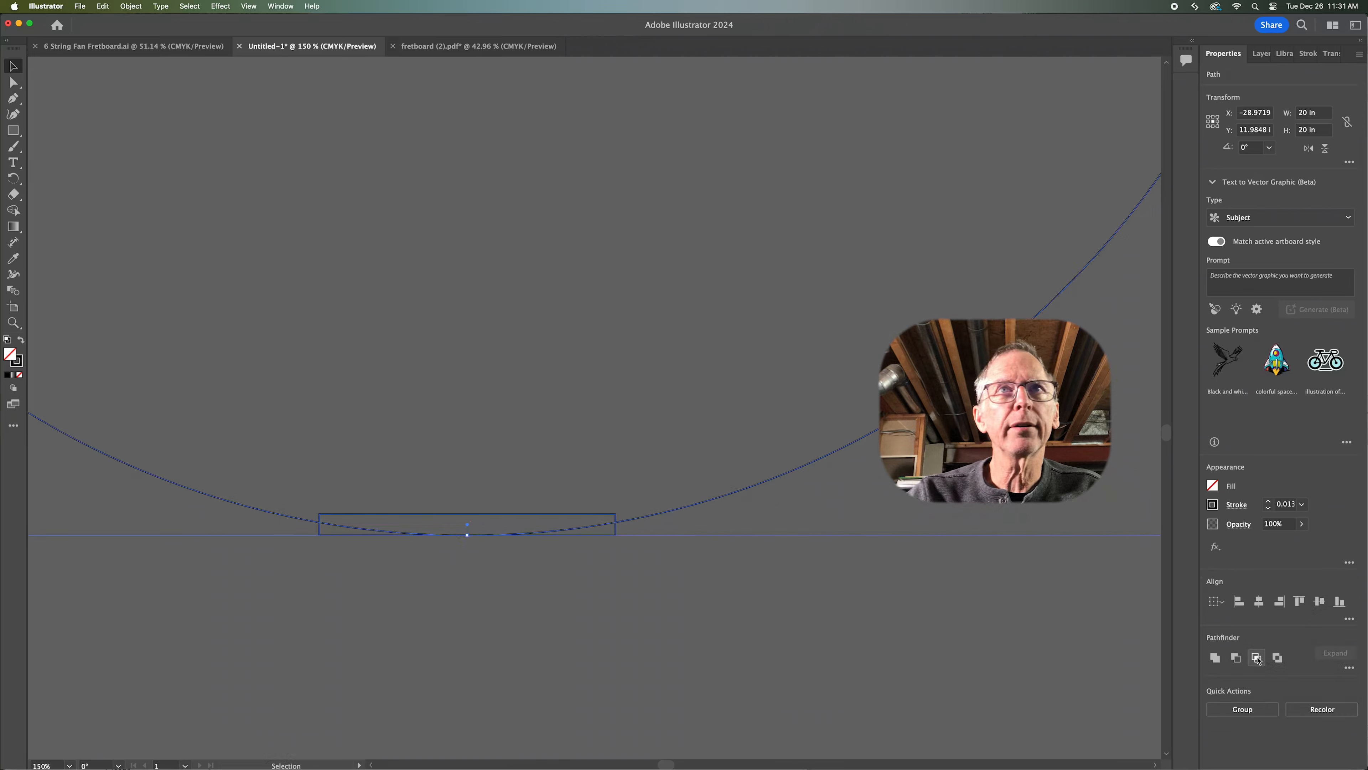
click(1257, 658)
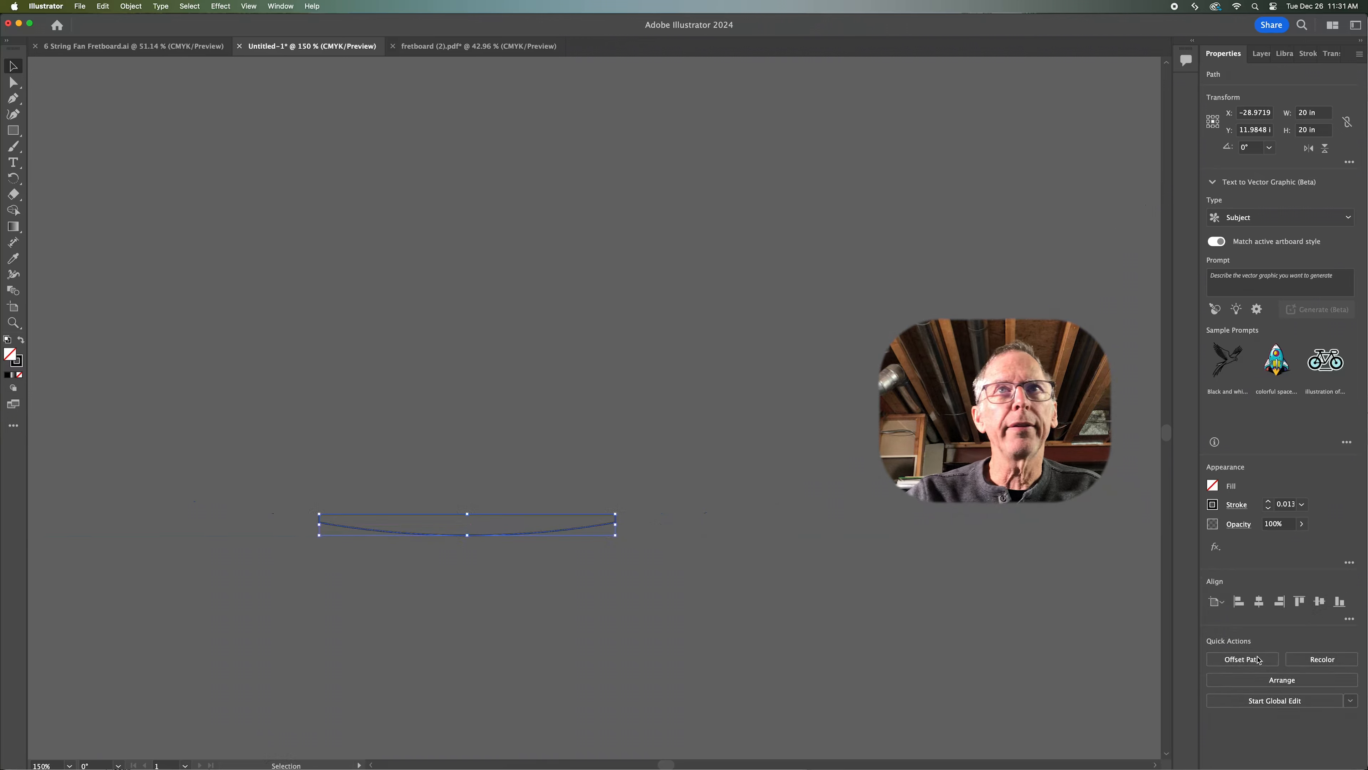
click(793, 588)
alt+scroll(793, 588, down, 5)
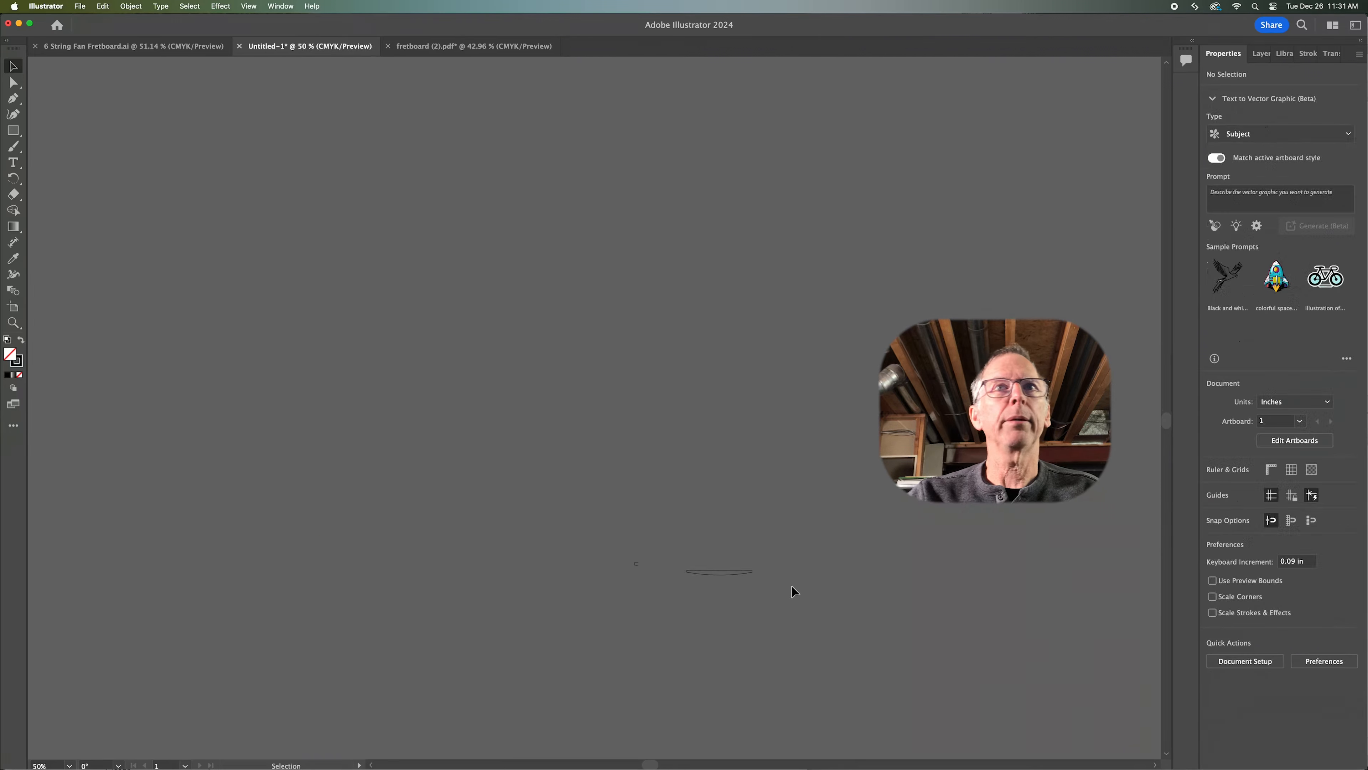
Move the 20 in radius profile onto the artboard's upper end, its flat edge level with the outline's highest corner, and deselect it
key(space)
drag(893, 504, 518, 585)
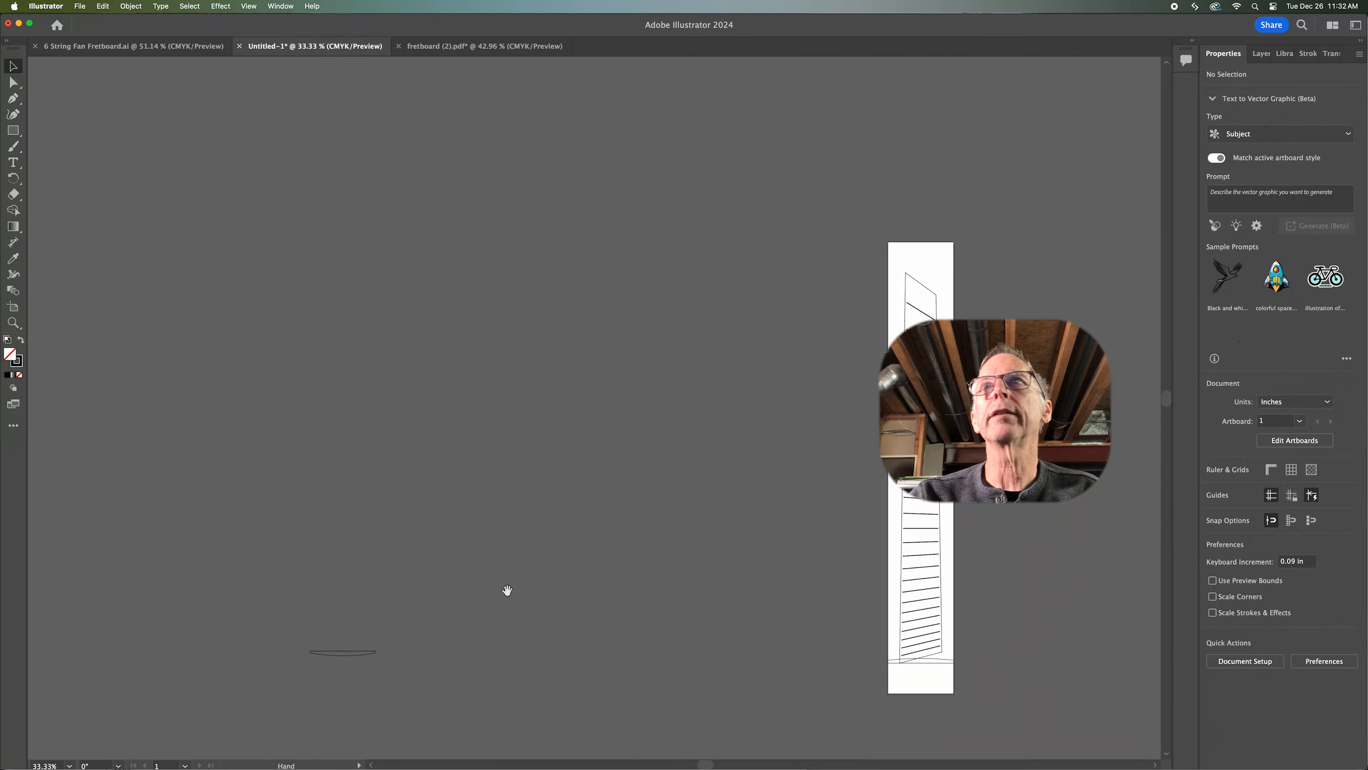
drag(369, 651, 940, 269)
alt+scroll(981, 244, up, 6)
key(space)
drag(812, 498, 624, 426)
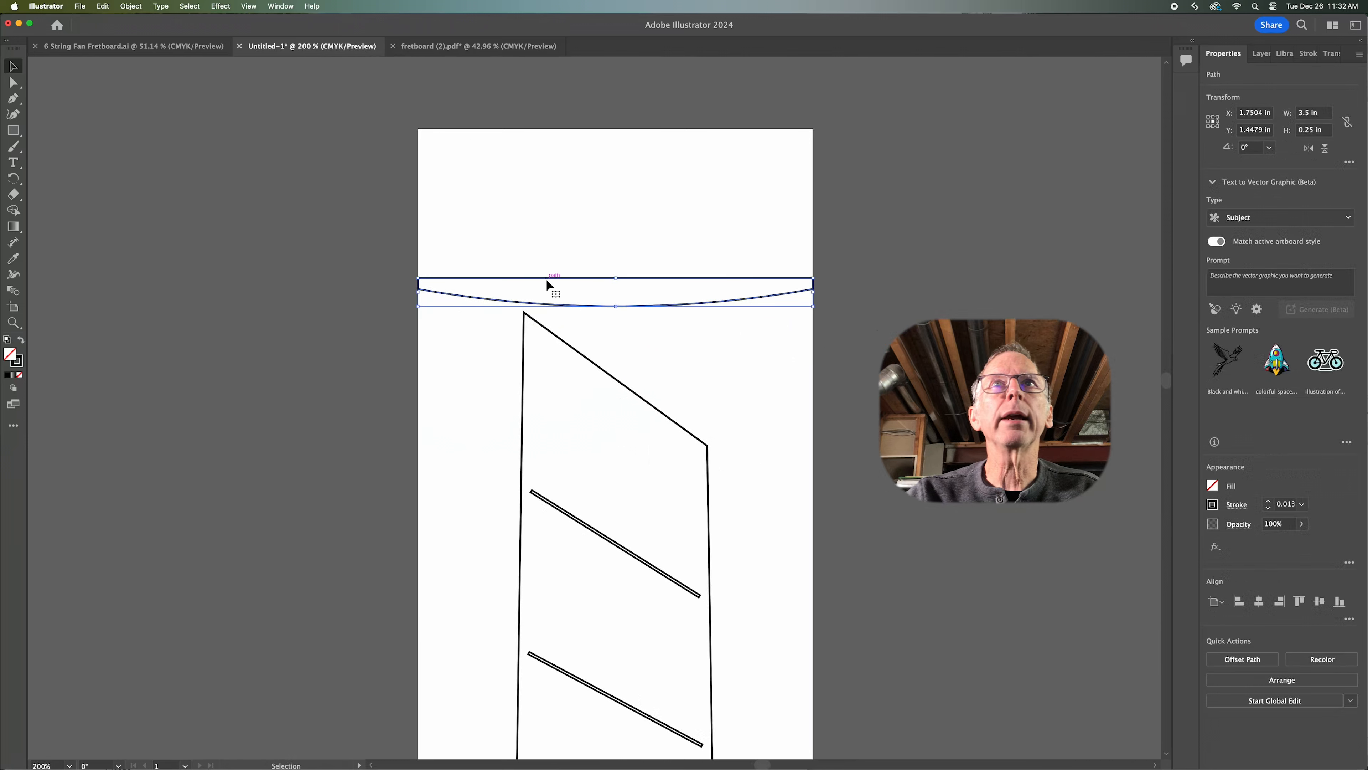
drag(547, 291, 543, 318)
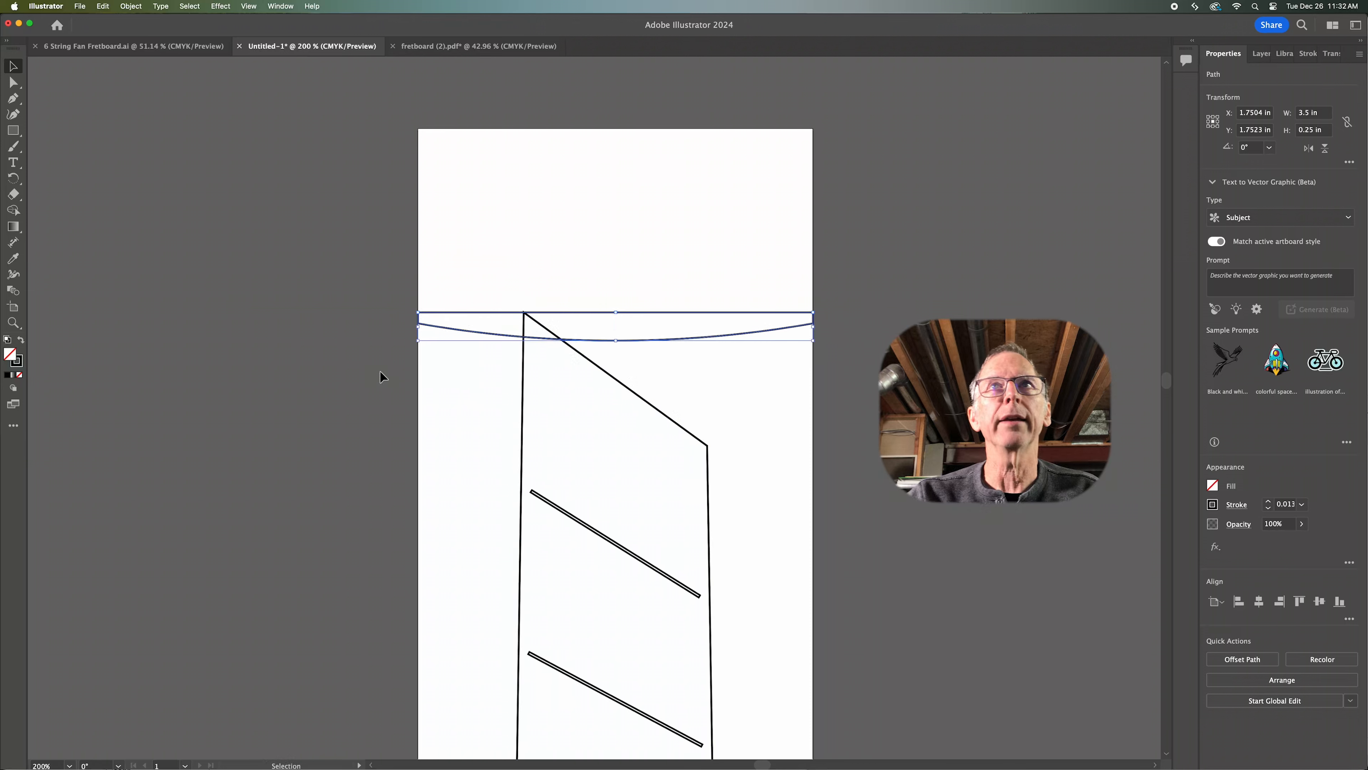
alt+scroll(380, 371, down, 4)
drag(360, 446, 567, 267)
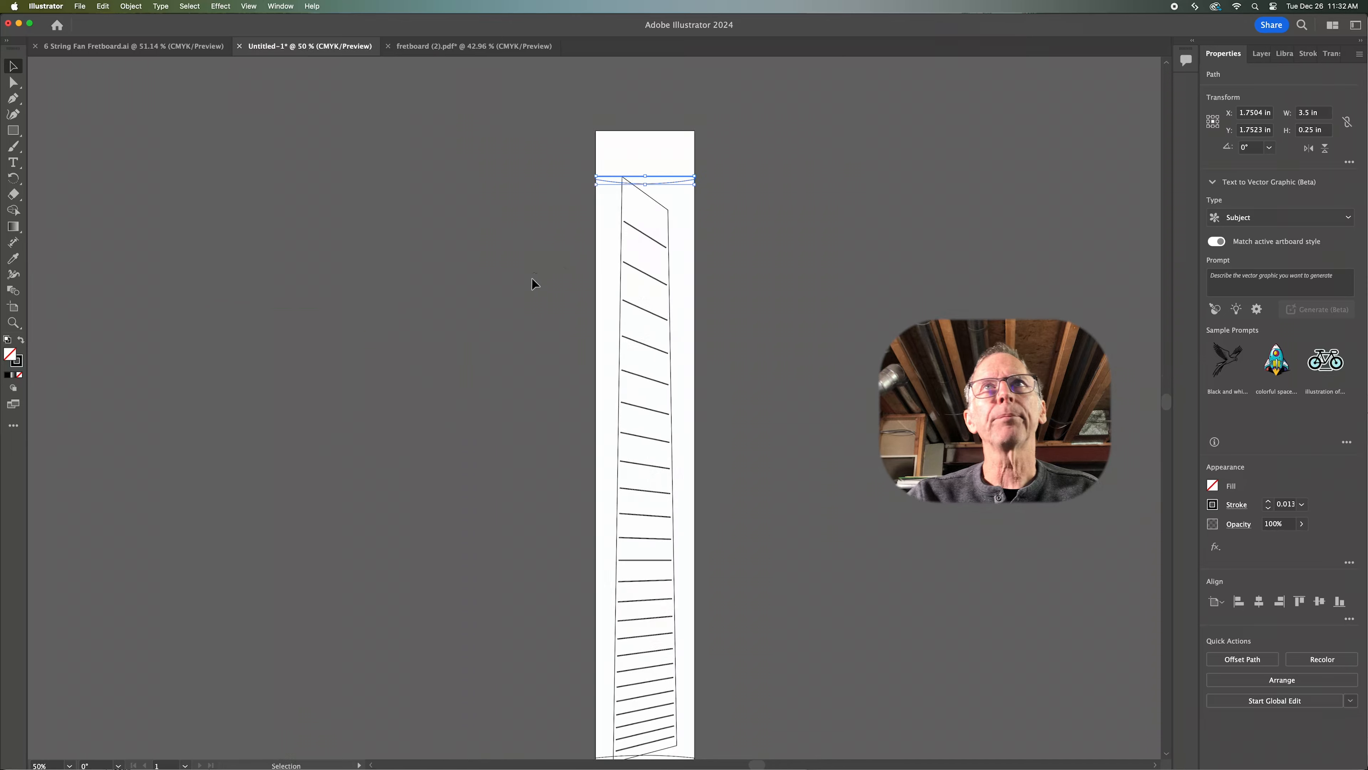
alt+scroll(532, 277, down, 1)
click(509, 326)
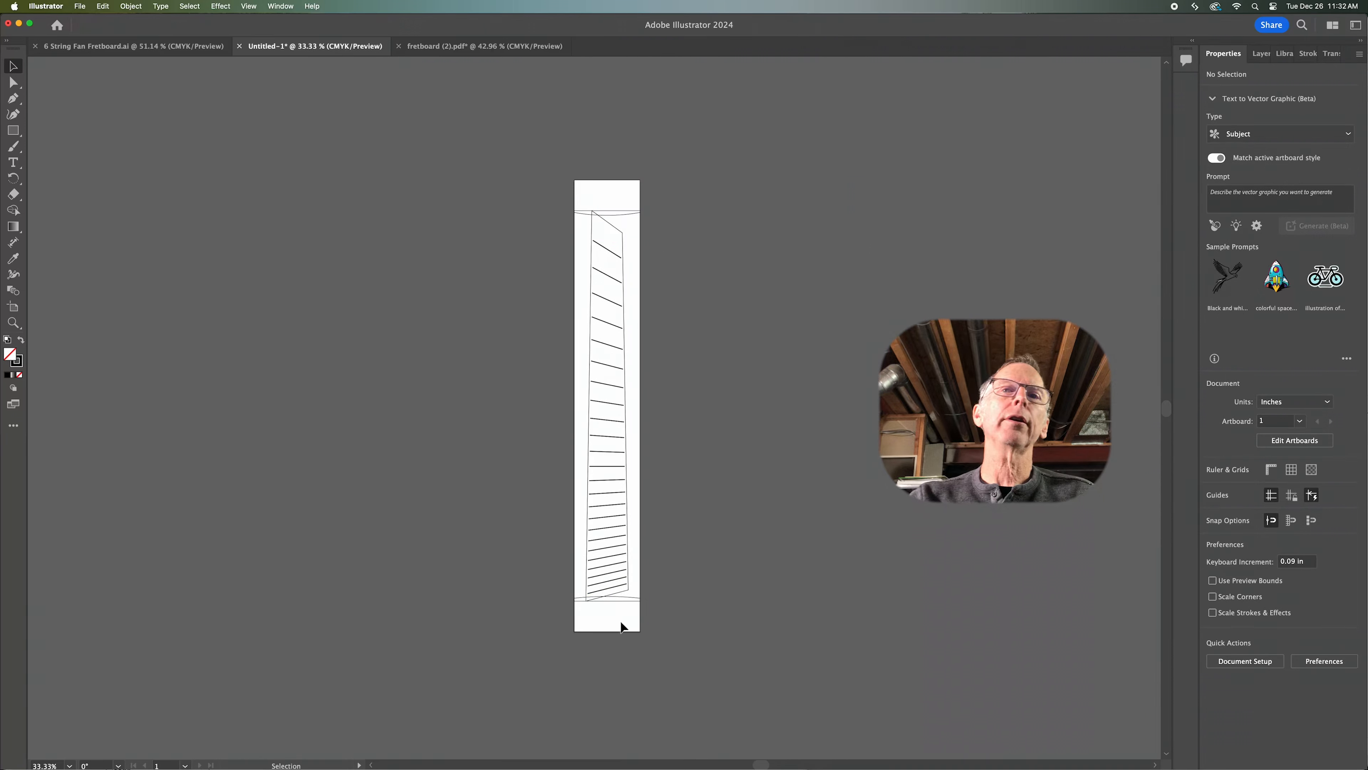
alt+scroll(620, 609, up, 1)
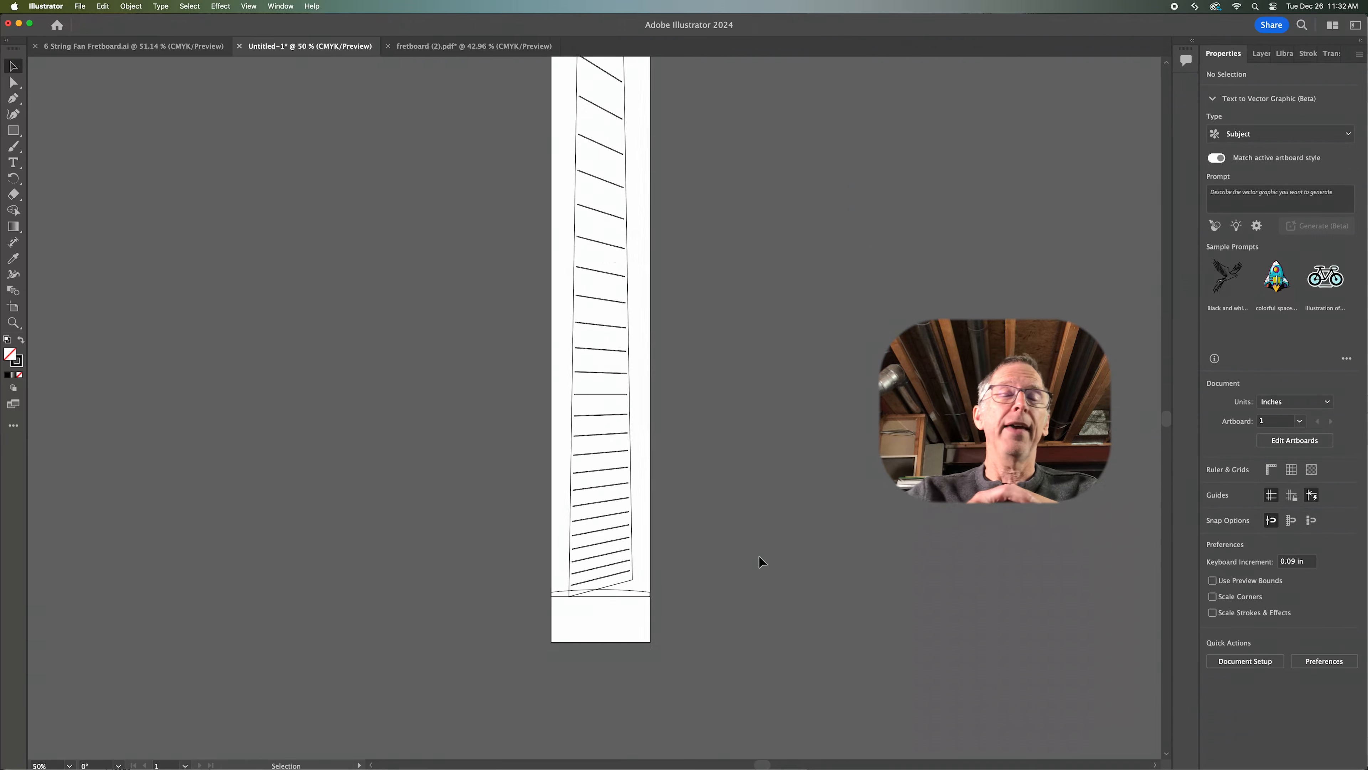
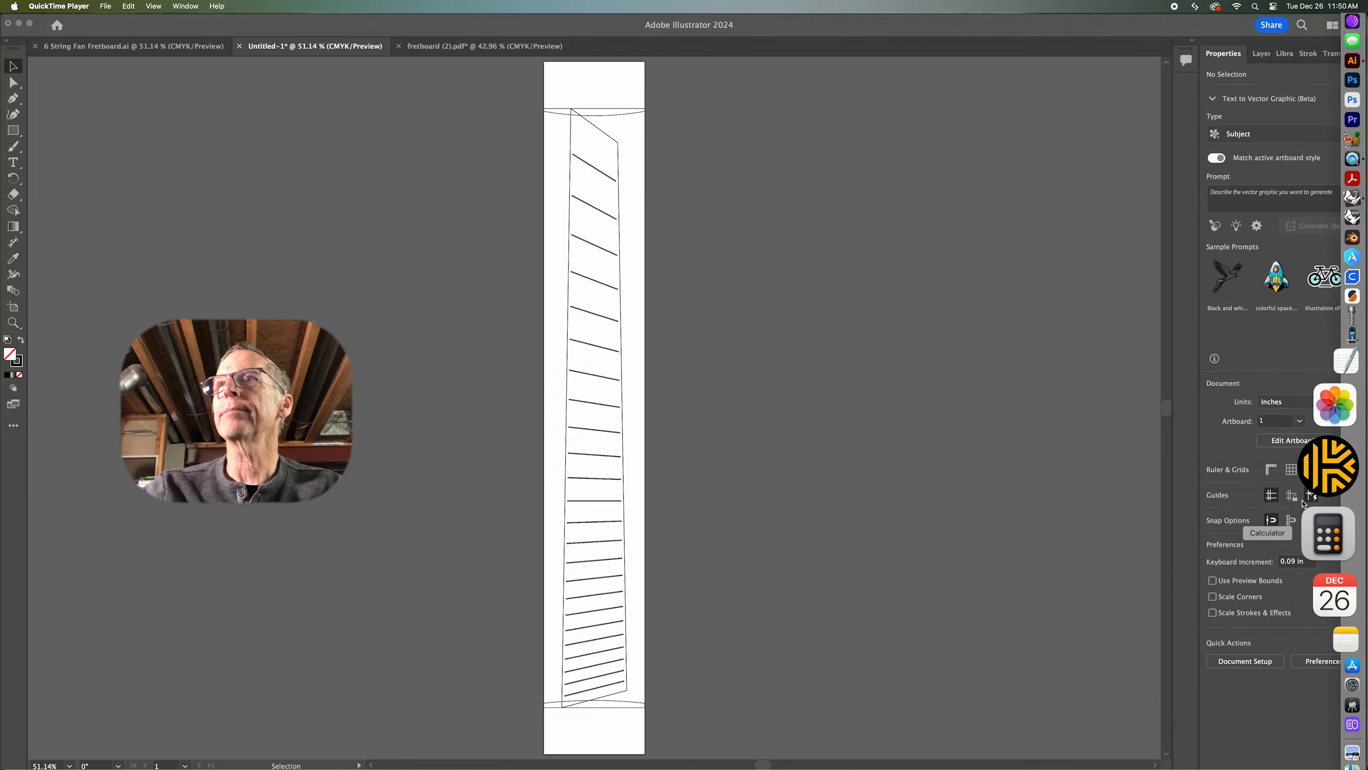
Switch to Calculator, subtract 0.07 from 16, multiply the result by 2, and close the calculator
click(1324, 511)
text(16)
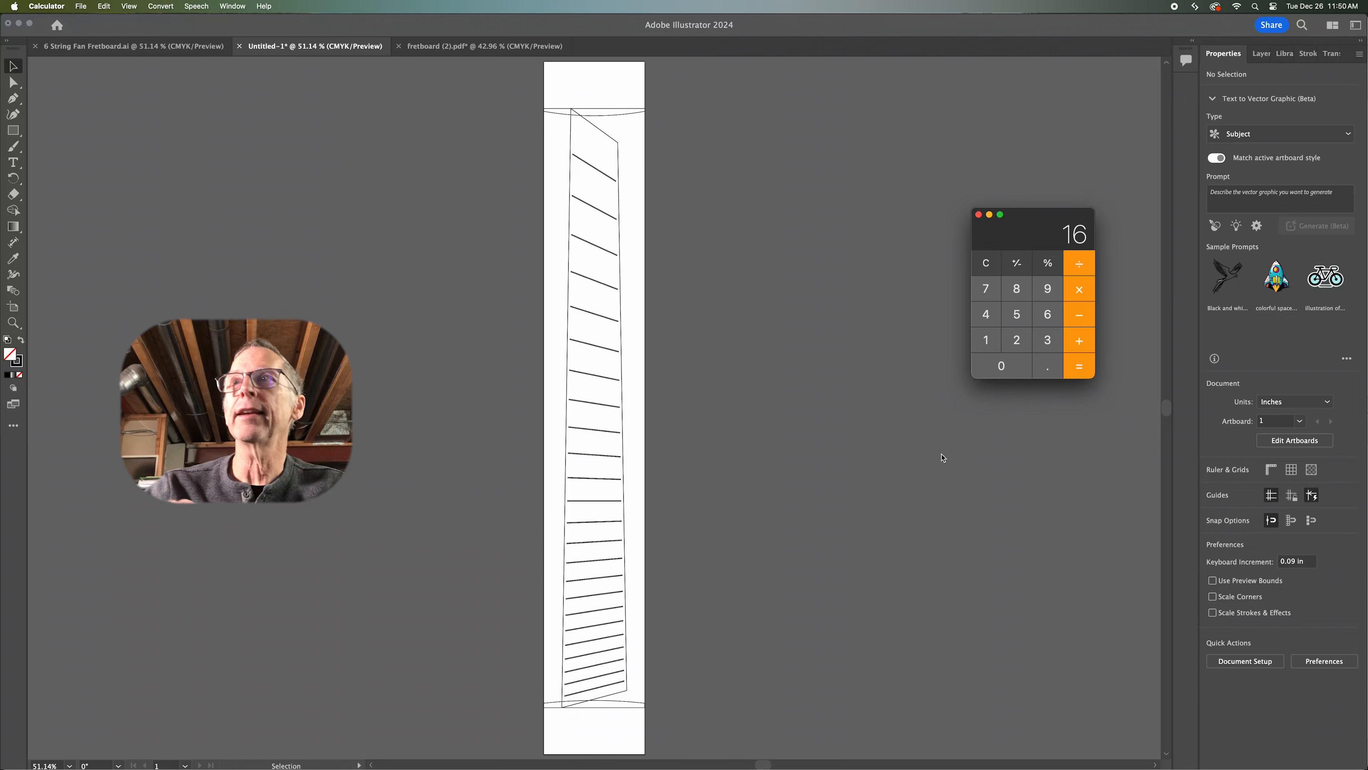
key(minus)
text(0.07)
key(Return)
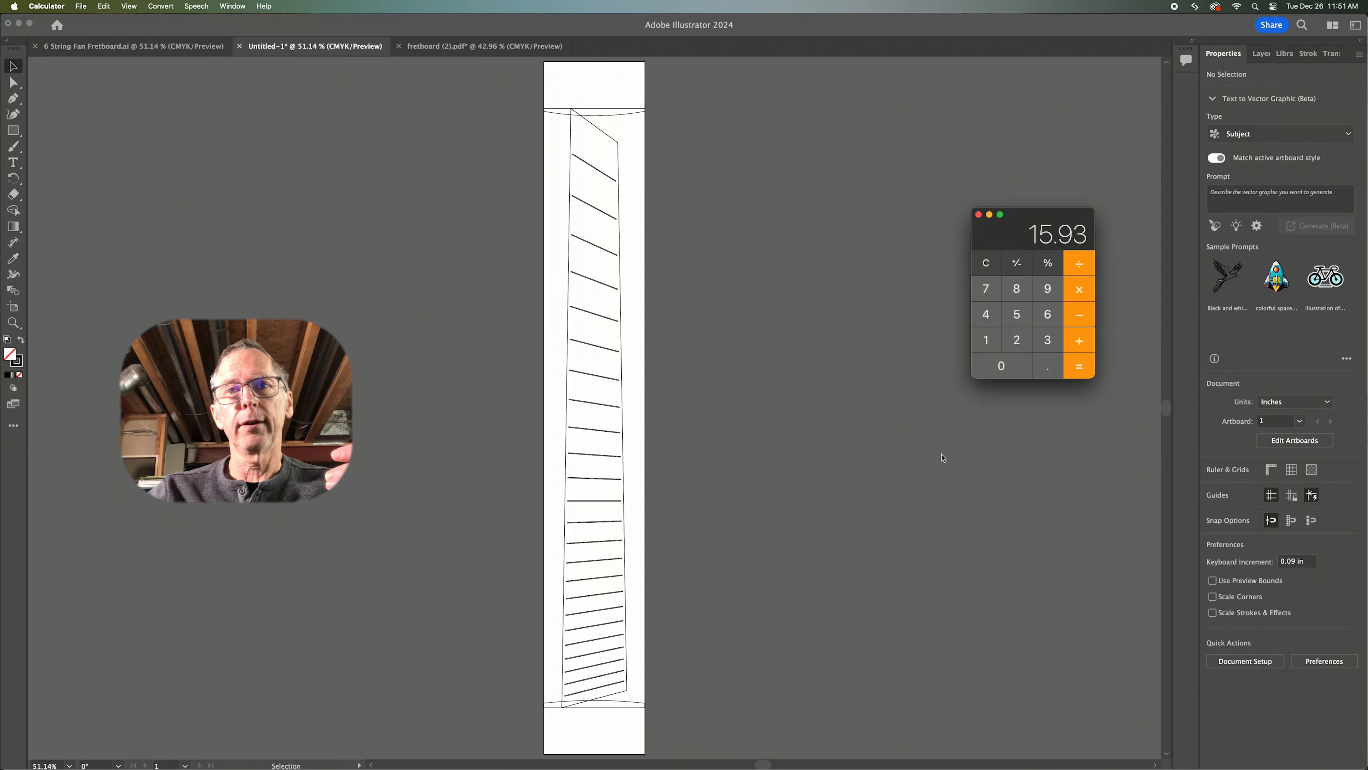
key(asterisk)
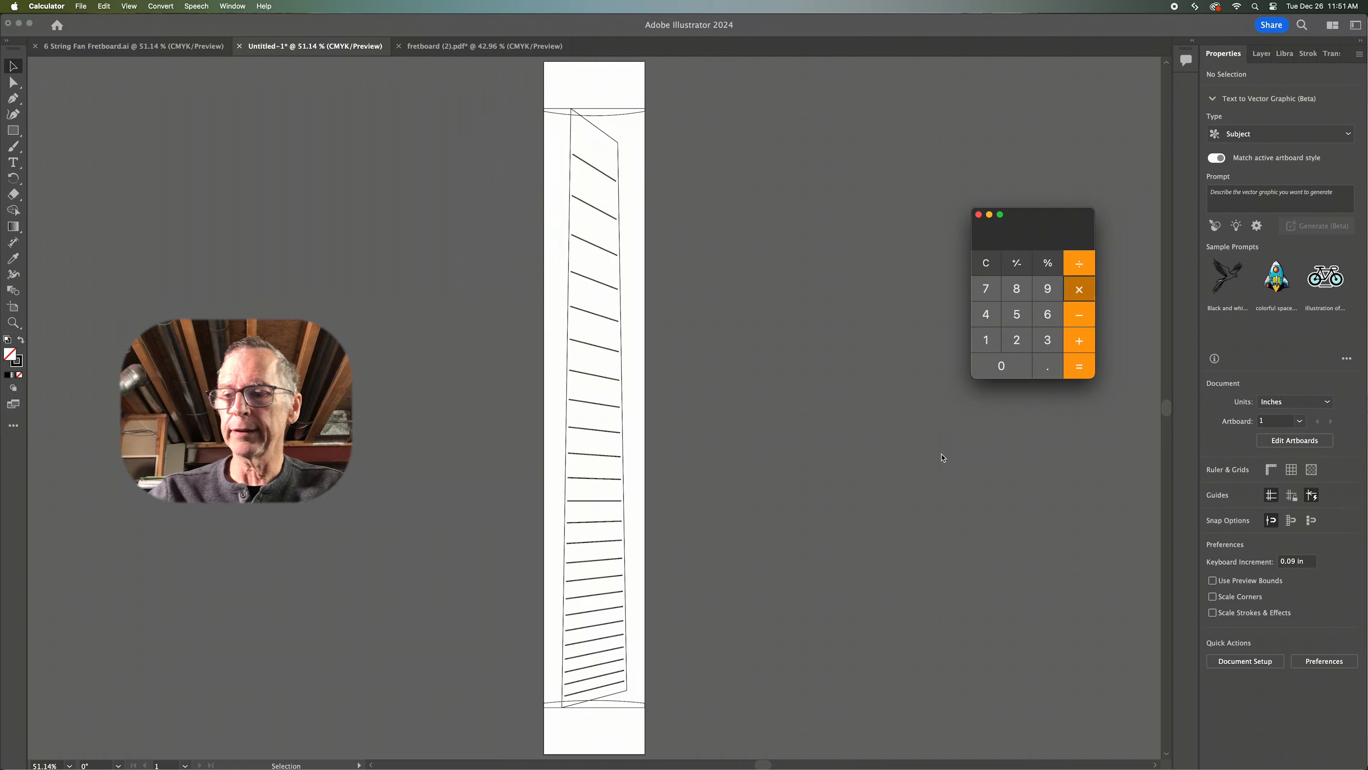
text(2)
key(Return)
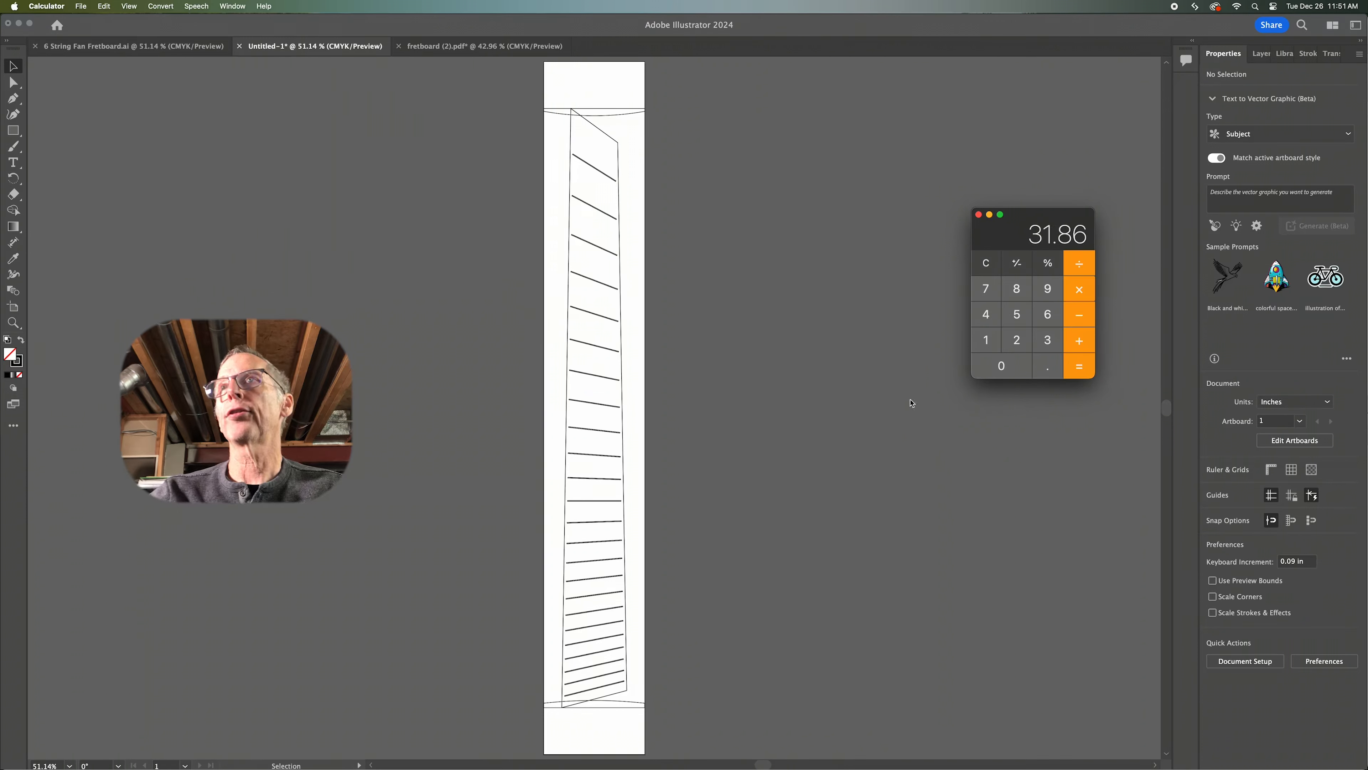
click(979, 216)
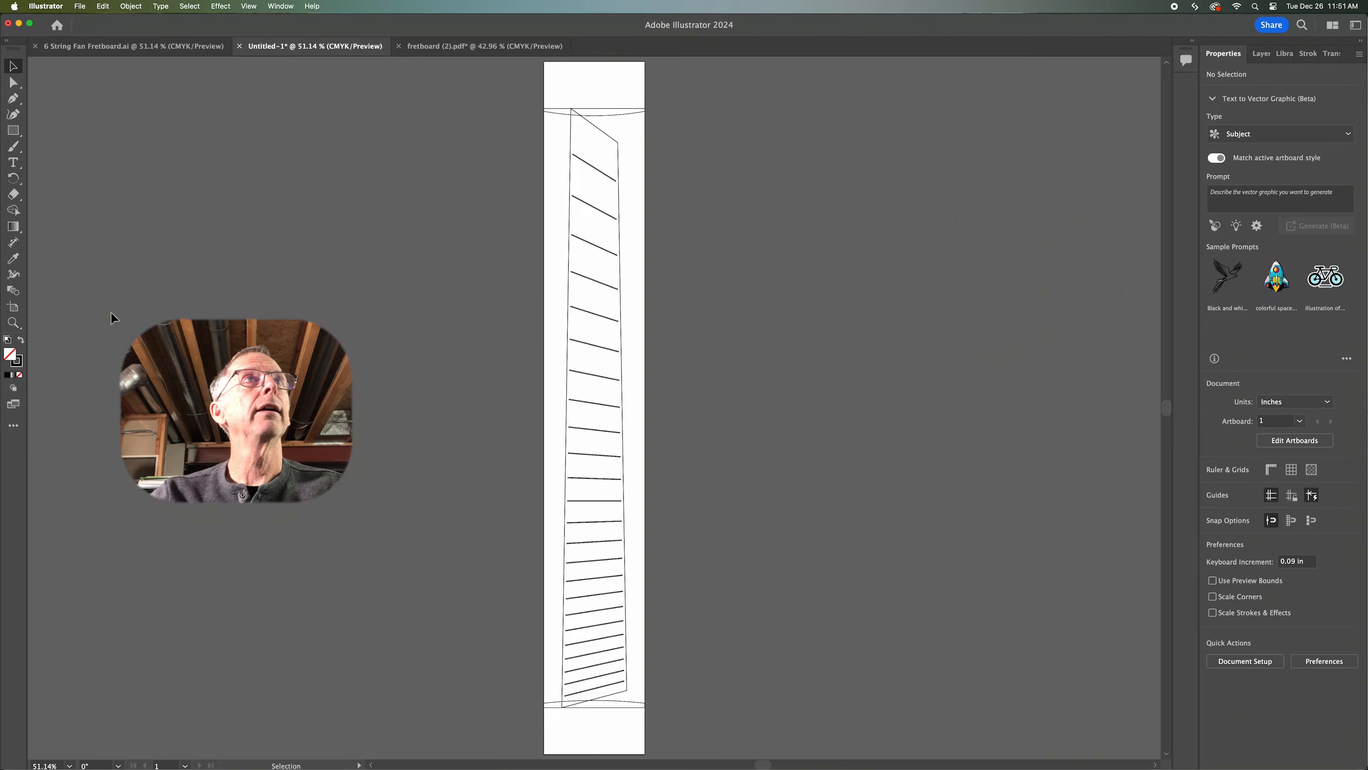
Create a circle 31.86 in wide and high, move it clear of the artboard, and deselect it
drag(13, 131, 57, 147)
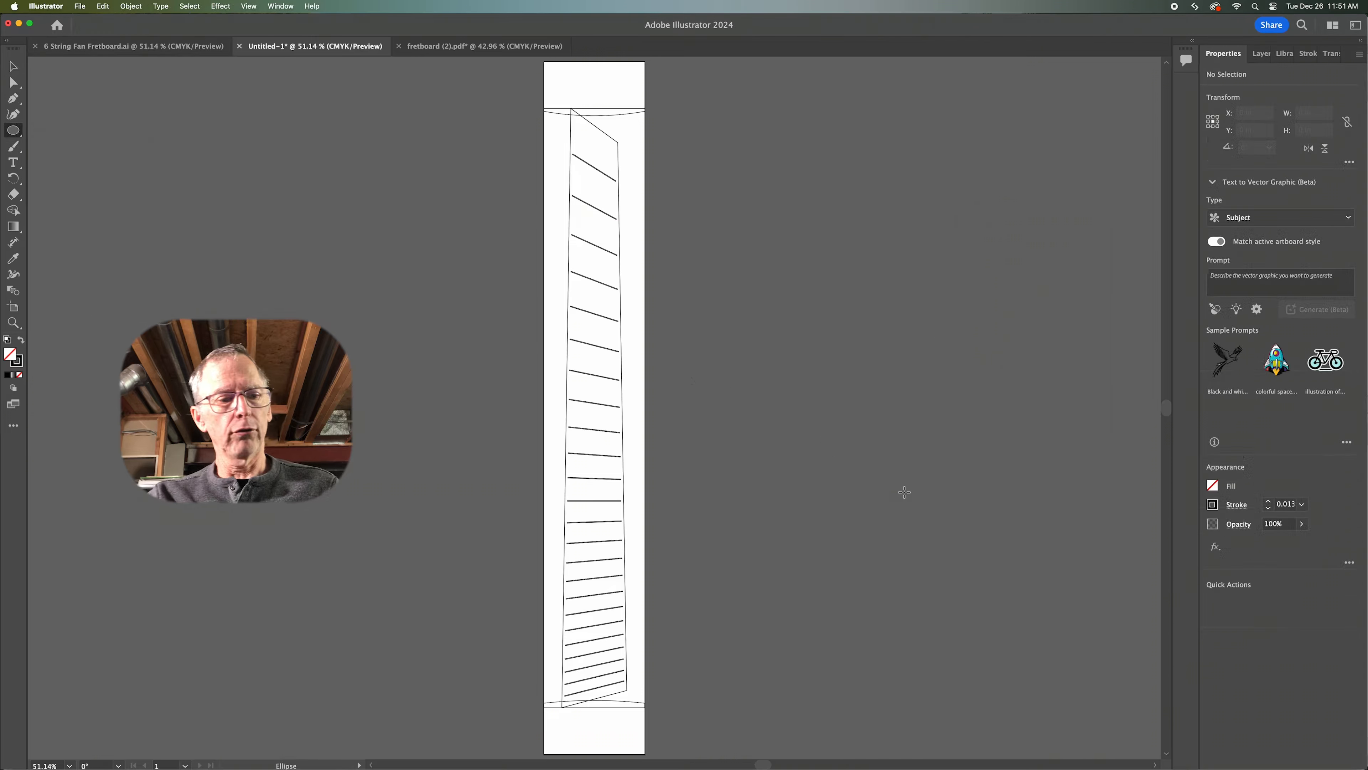
click(858, 412)
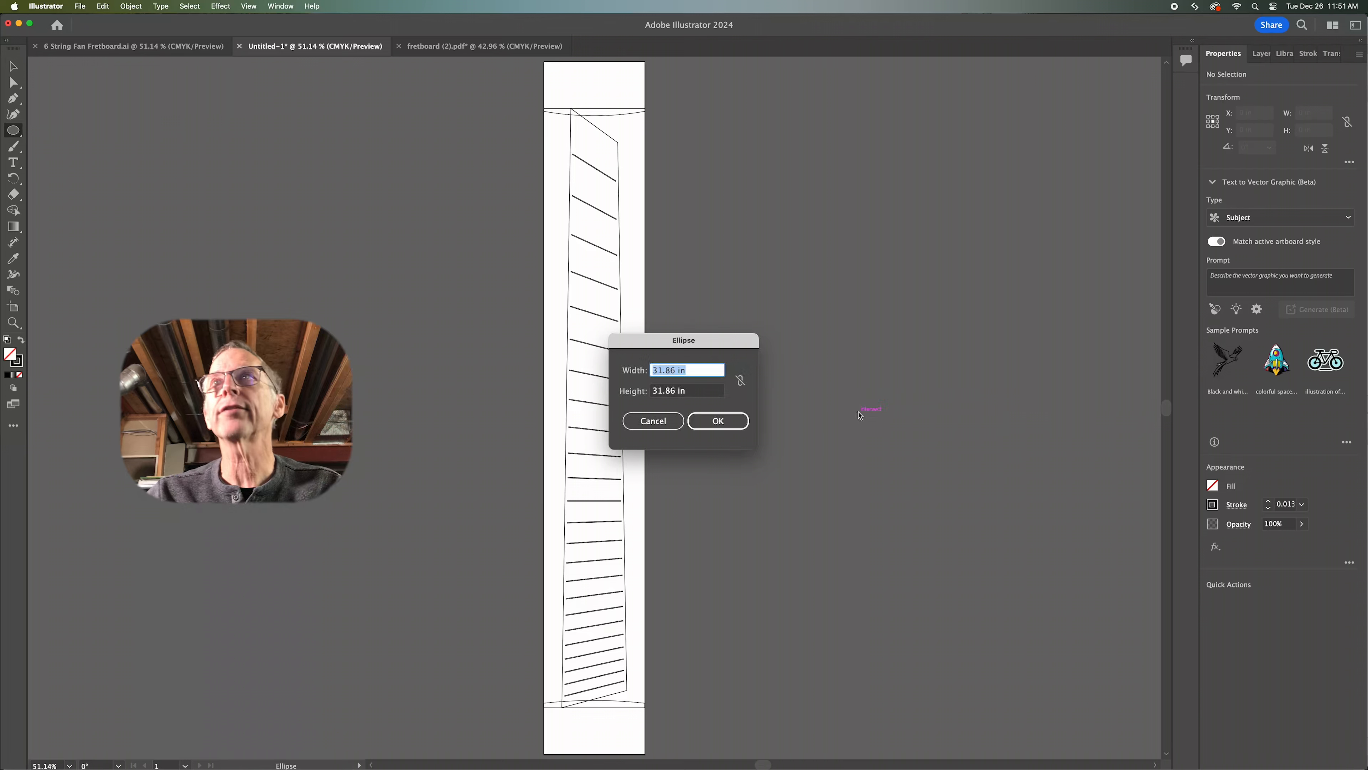
key(Return)
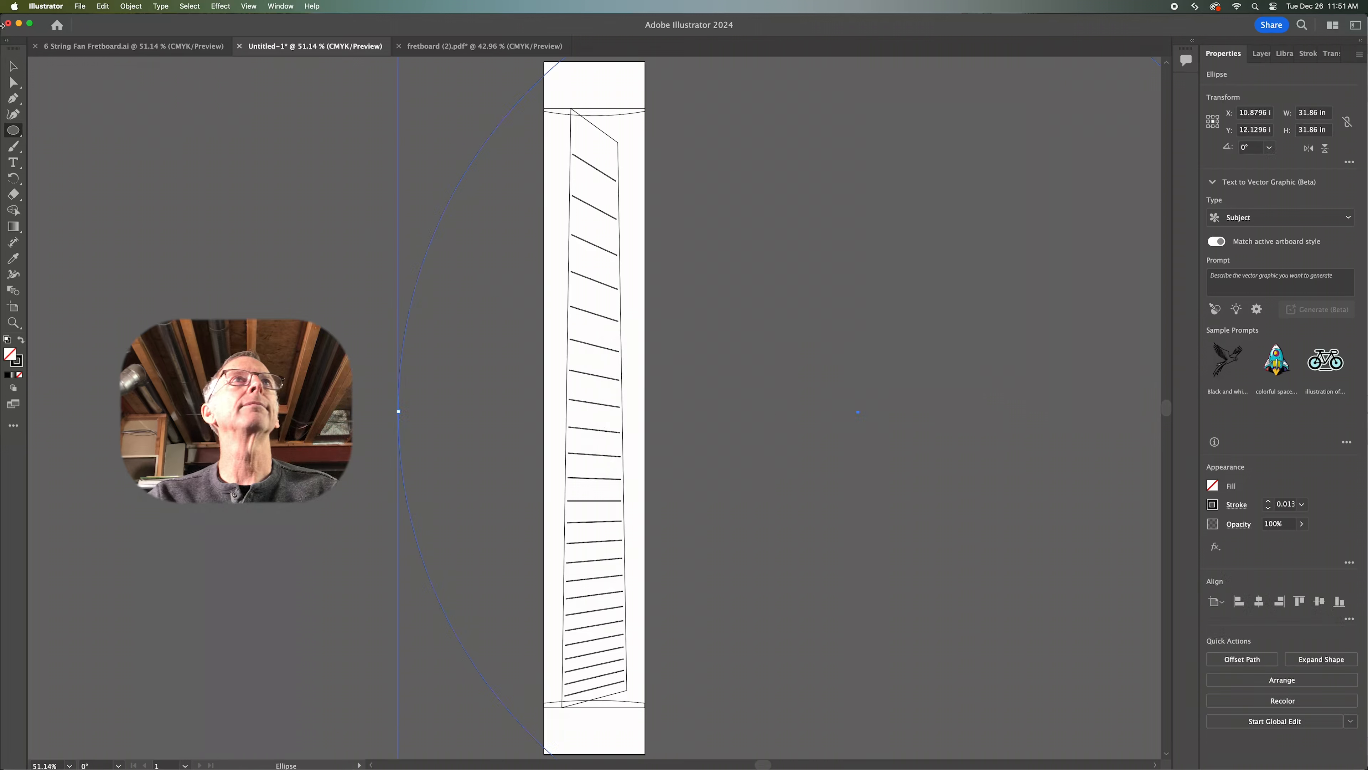
click(7, 65)
alt+scroll(267, 223, down, 2)
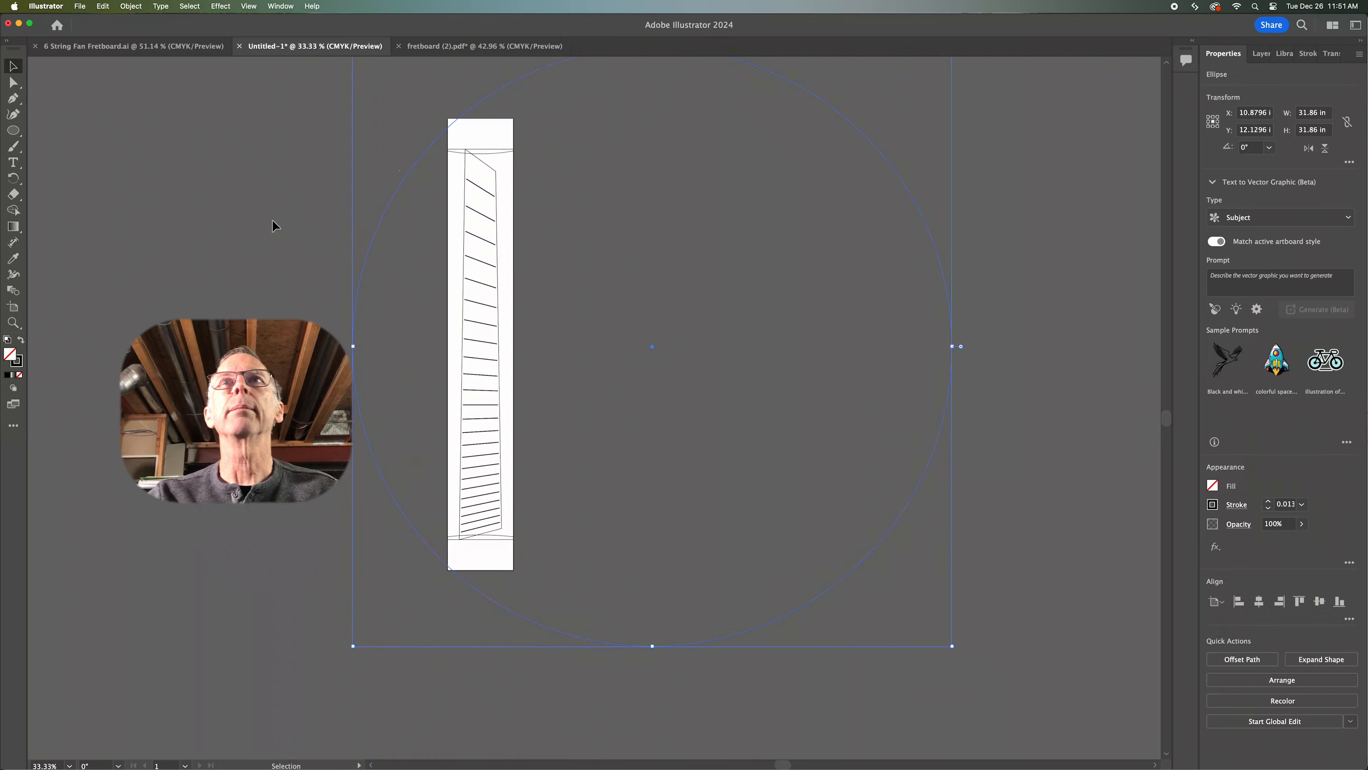
drag(652, 346, 821, 472)
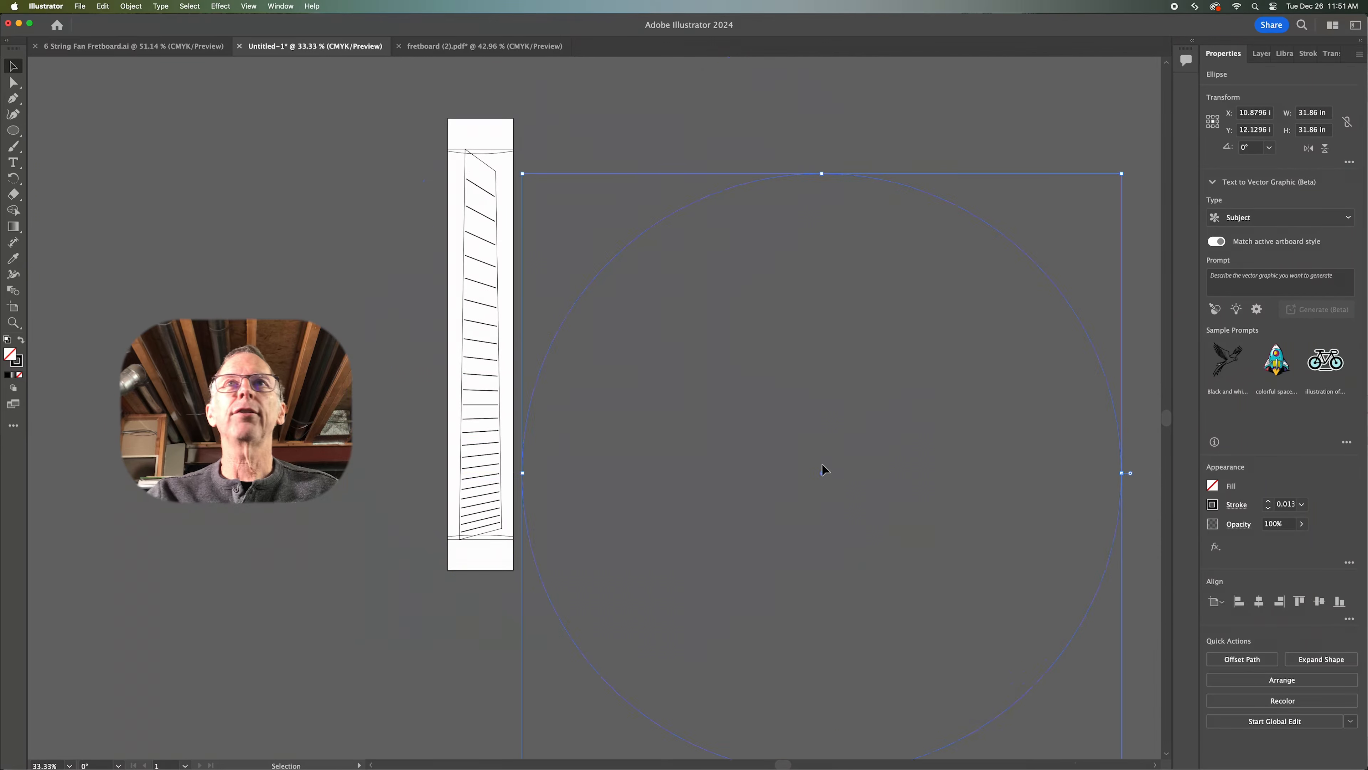
click(360, 370)
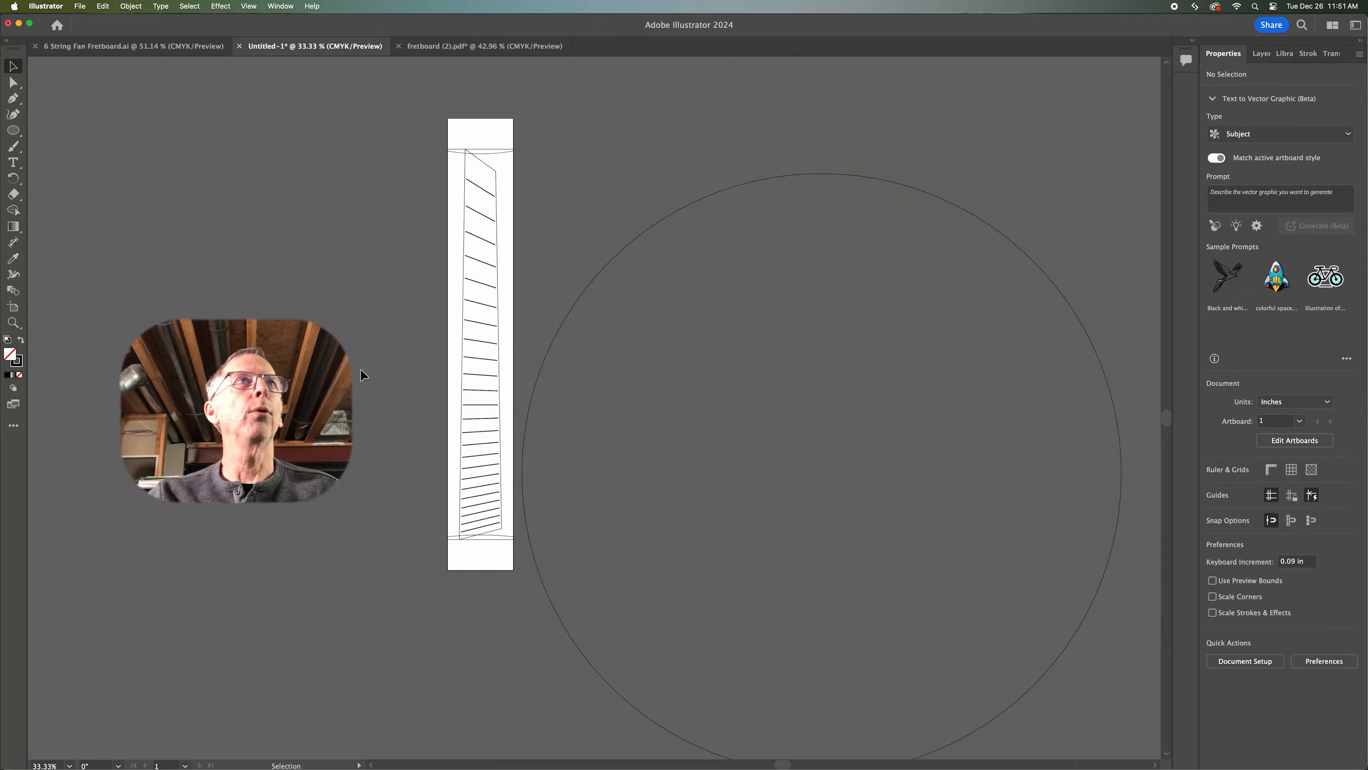
Create a rectangle 3.5 in wide and 0.25 in high, centred in the circle, and move it straight up to touch the circle's highest point
click(14, 130)
drag(13, 130, 59, 126)
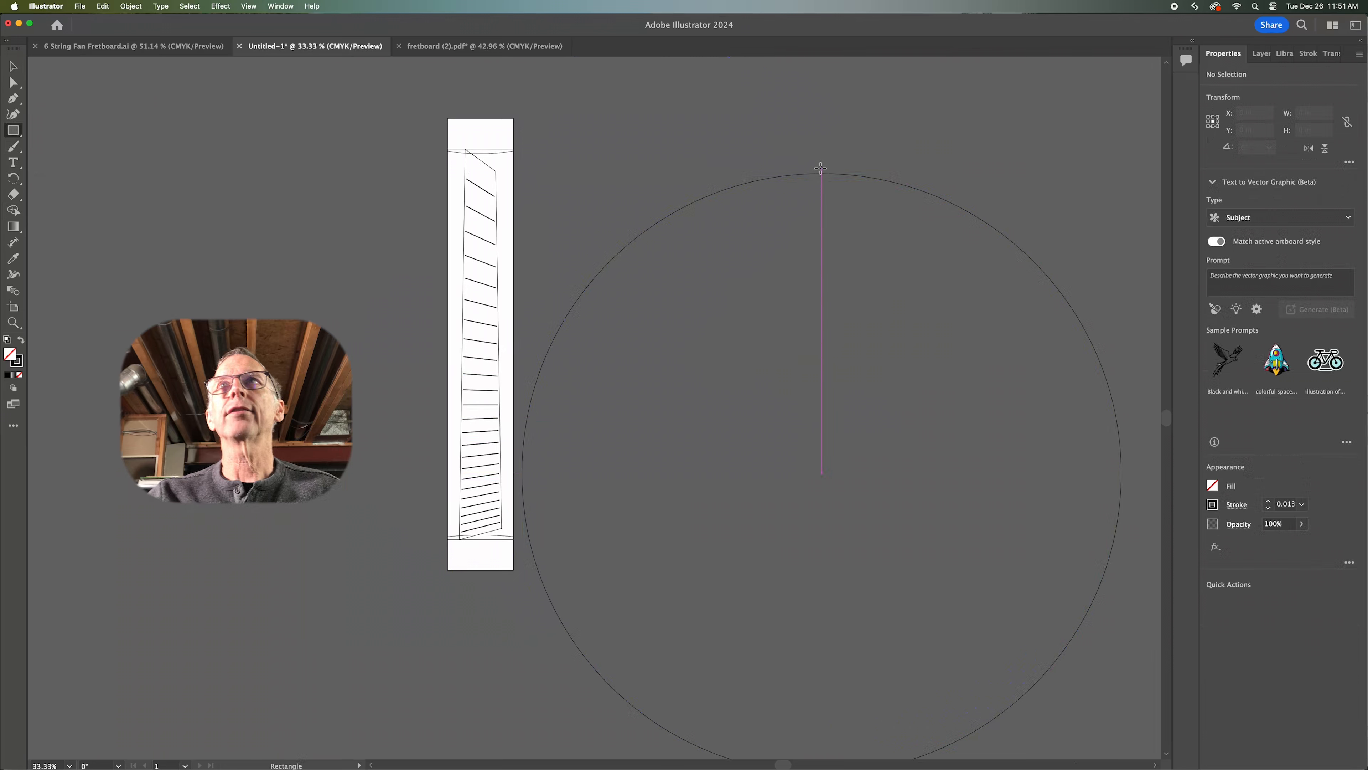
click(820, 203)
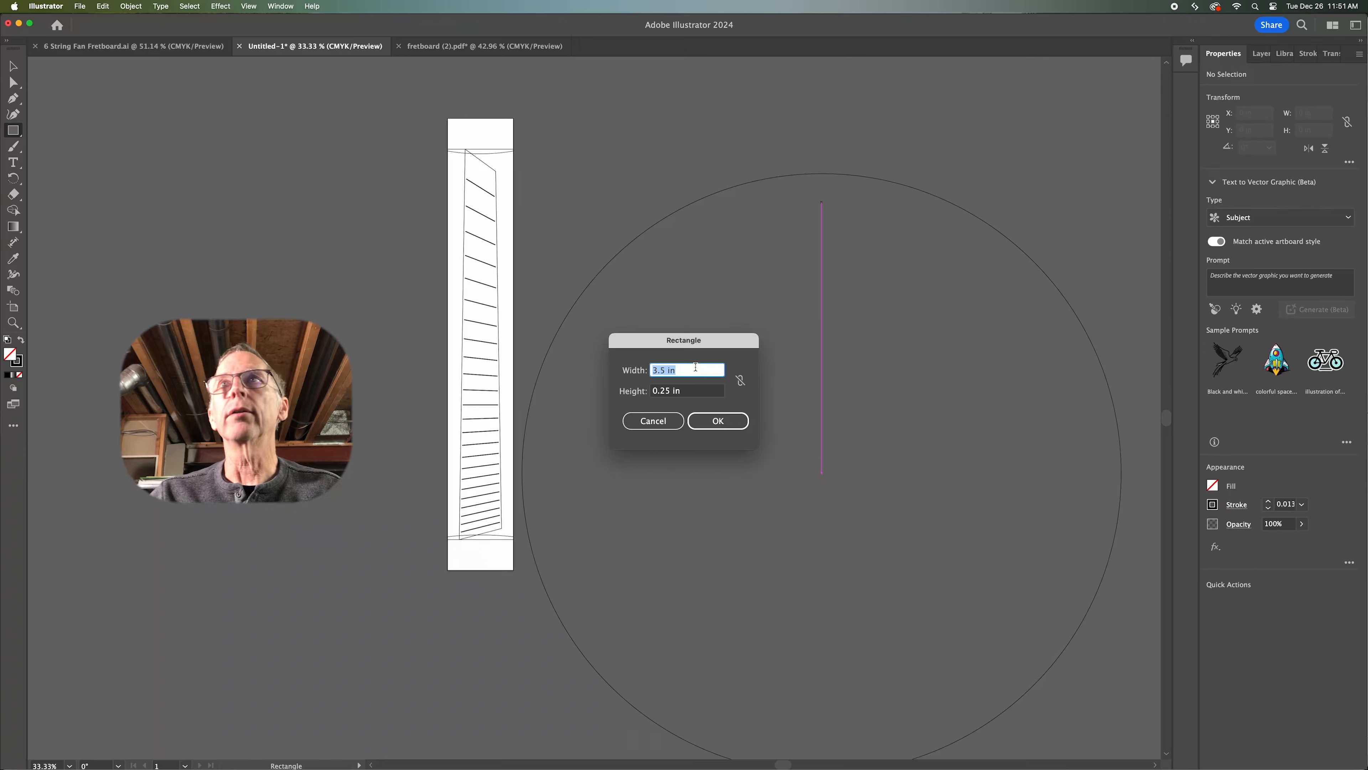
key(Return)
key(v)
alt+scroll(925, 125, up, 4)
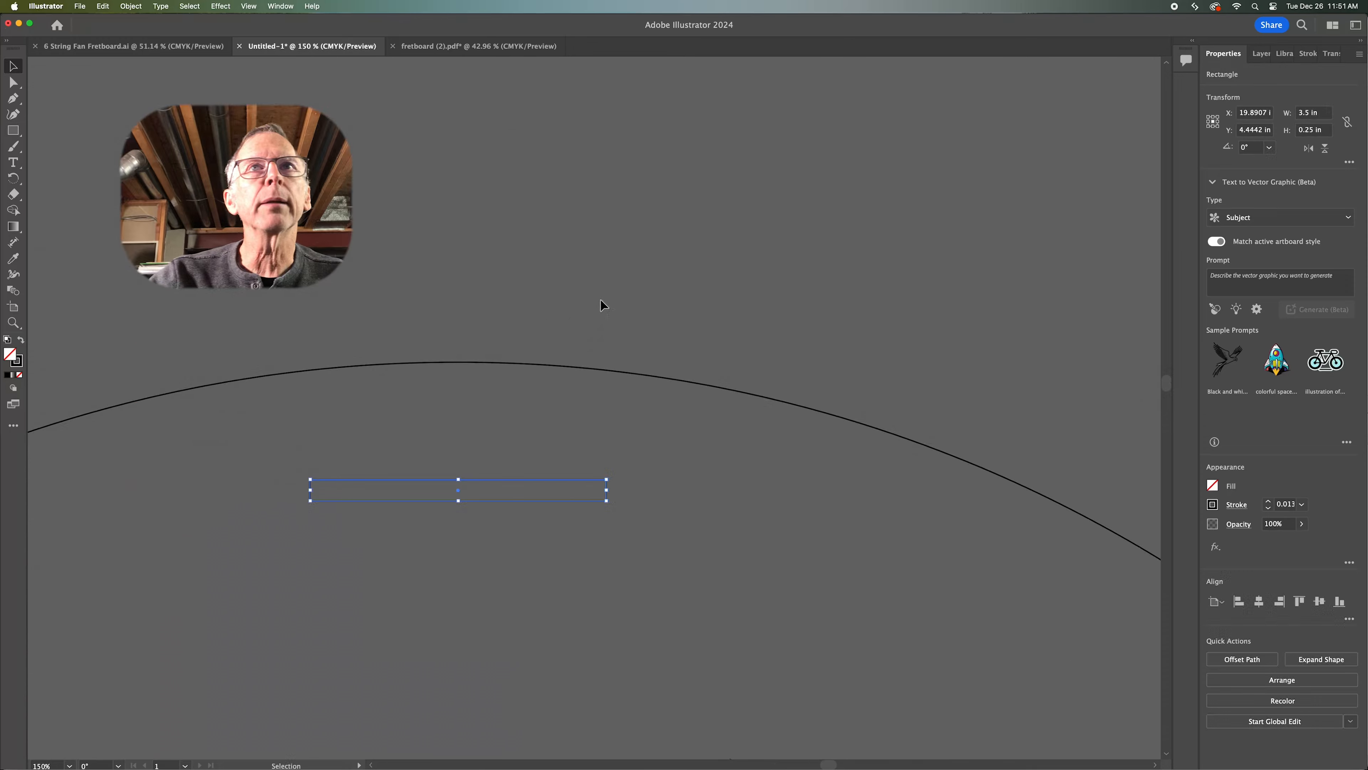
shift+drag(492, 484, 495, 365)
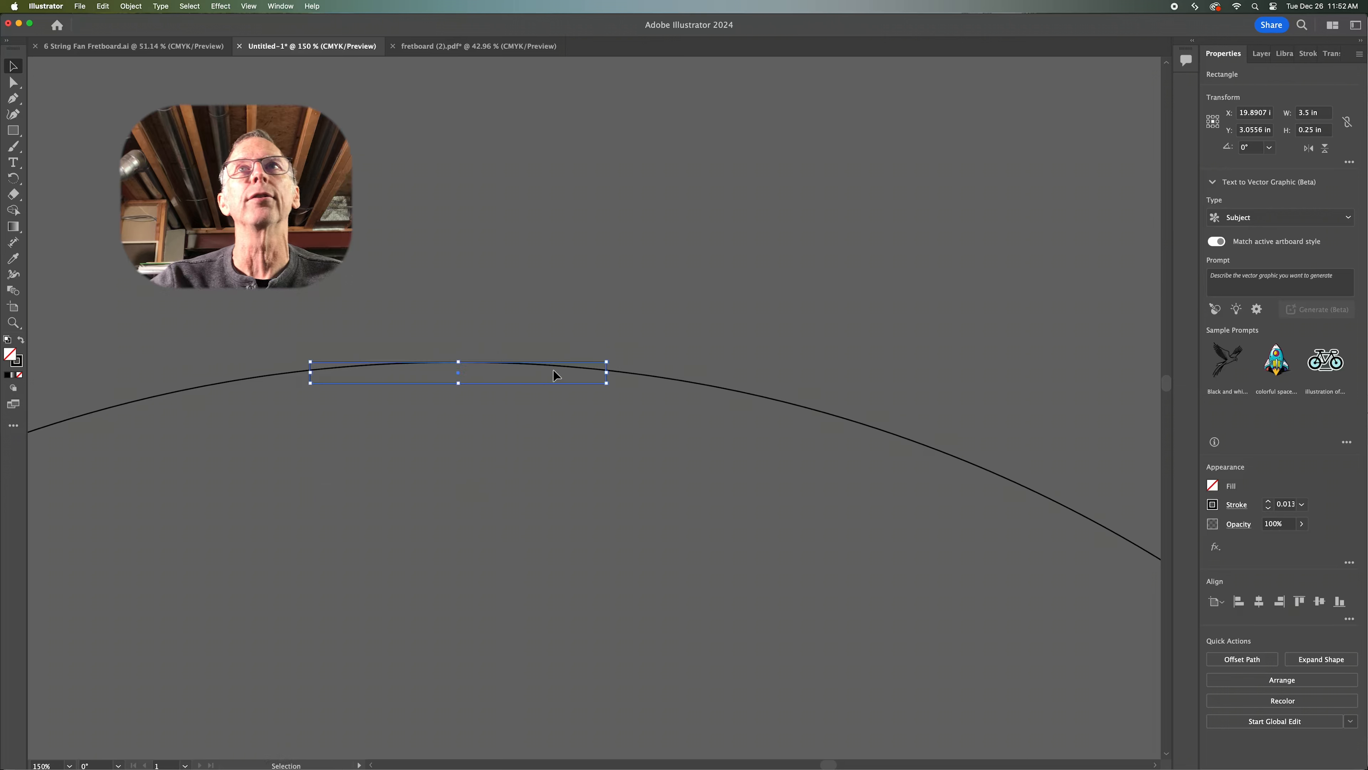
Intersect the rectangle with the 31.86 in circle so only their overlapping radius profile is kept, then deselect it
shift+click(650, 378)
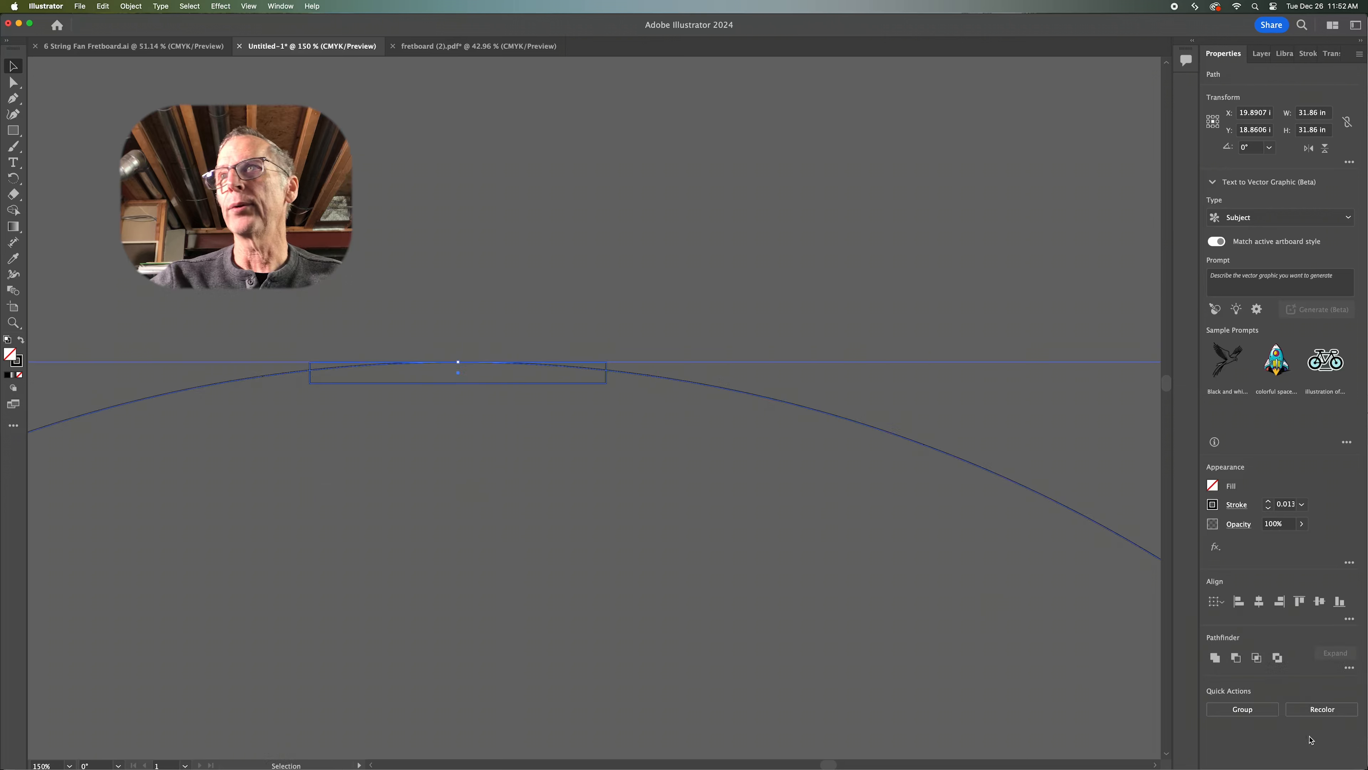
click(1257, 658)
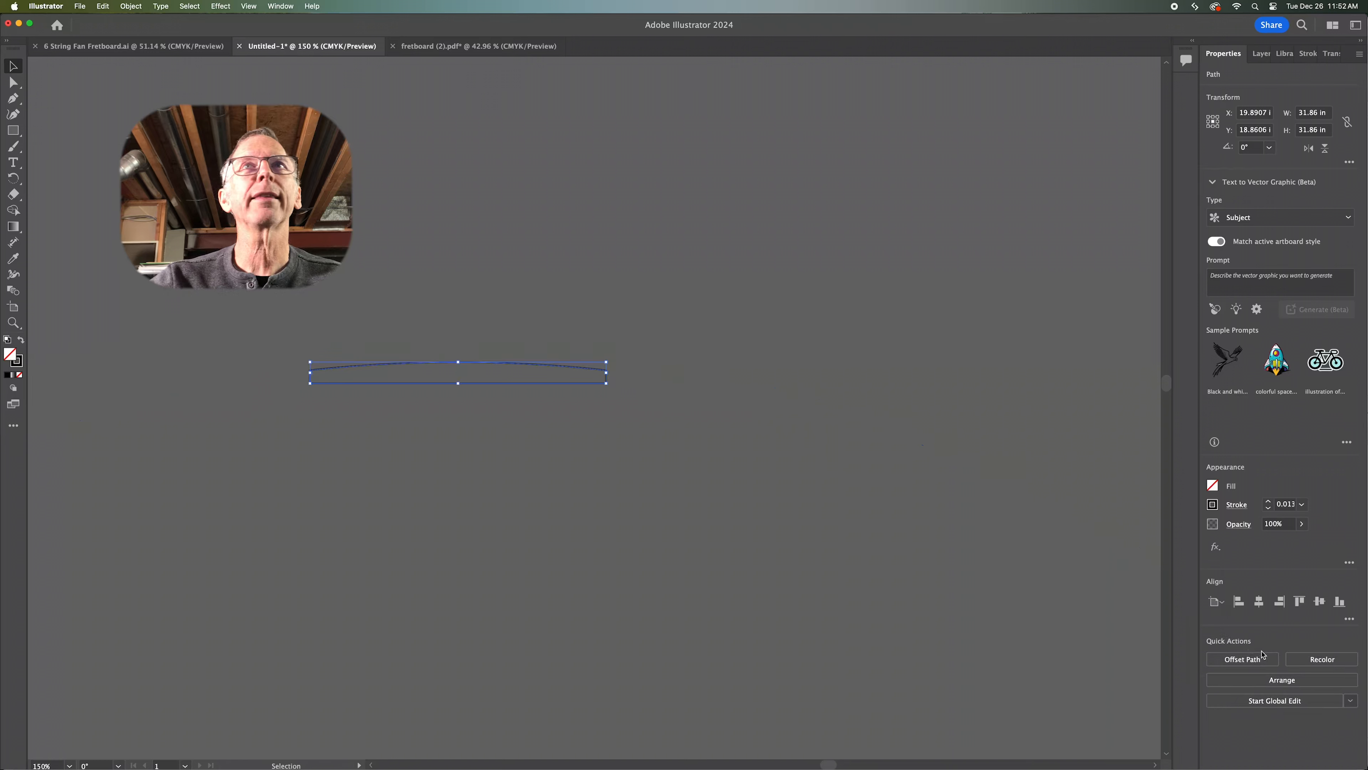
click(616, 477)
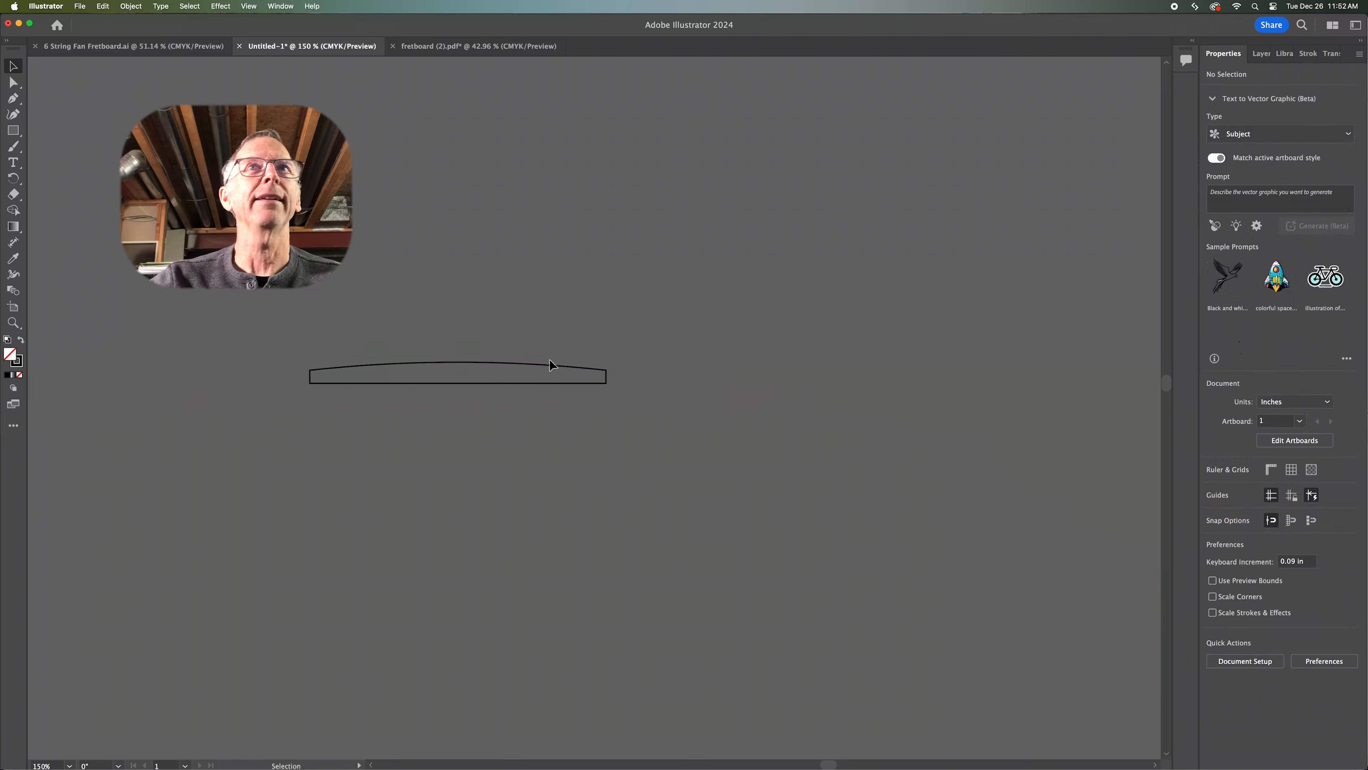
Delete the two lower corner anchor points of the new profile so only its curved upper edge is left
key(a)
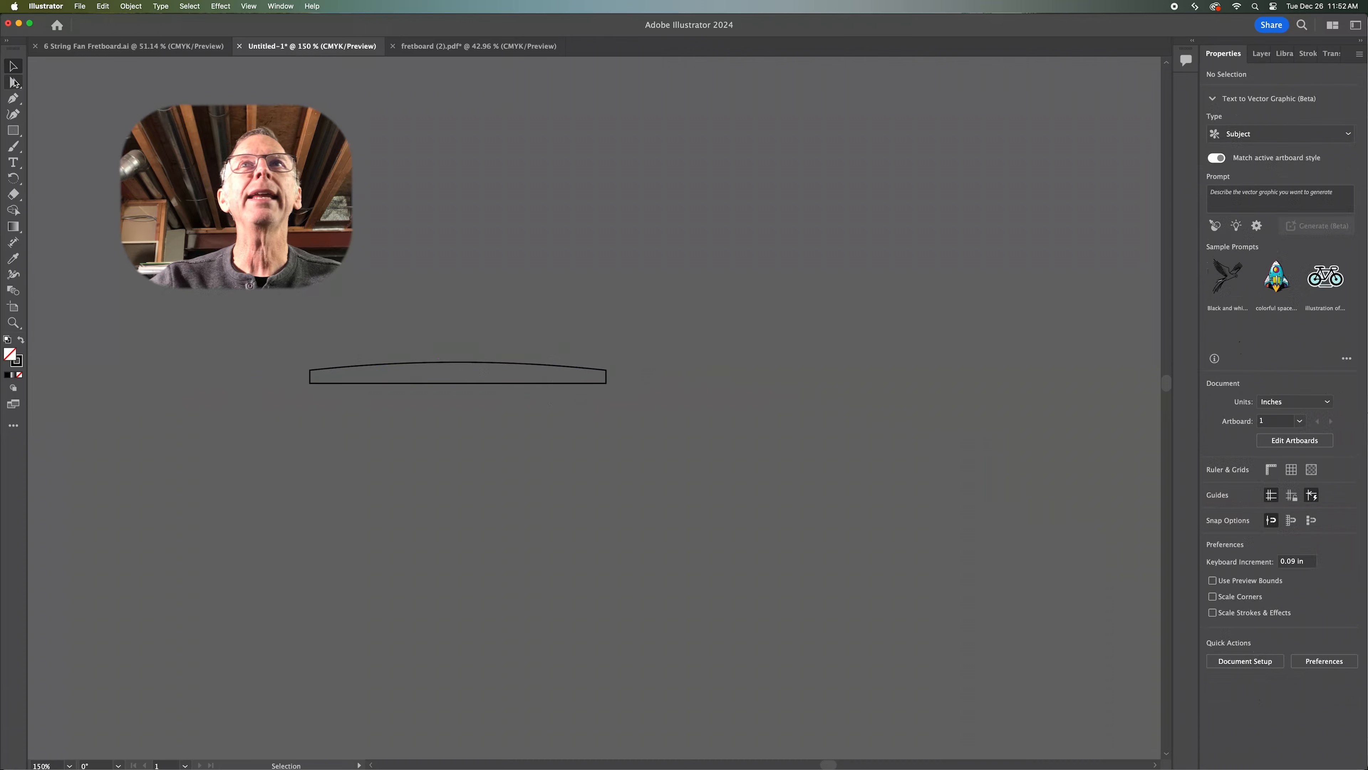
click(606, 383)
shift+click(310, 383)
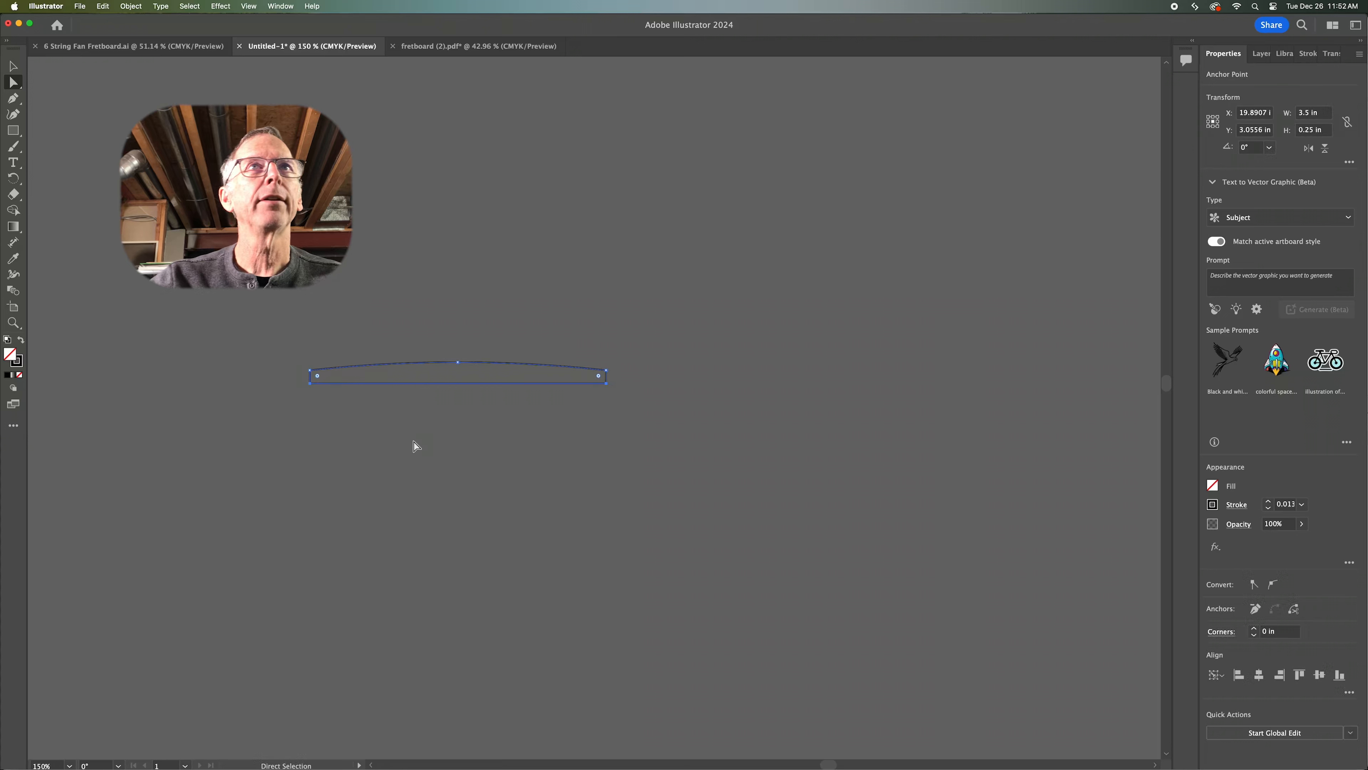
key(Delete)
alt+scroll(415, 445, down, 2)
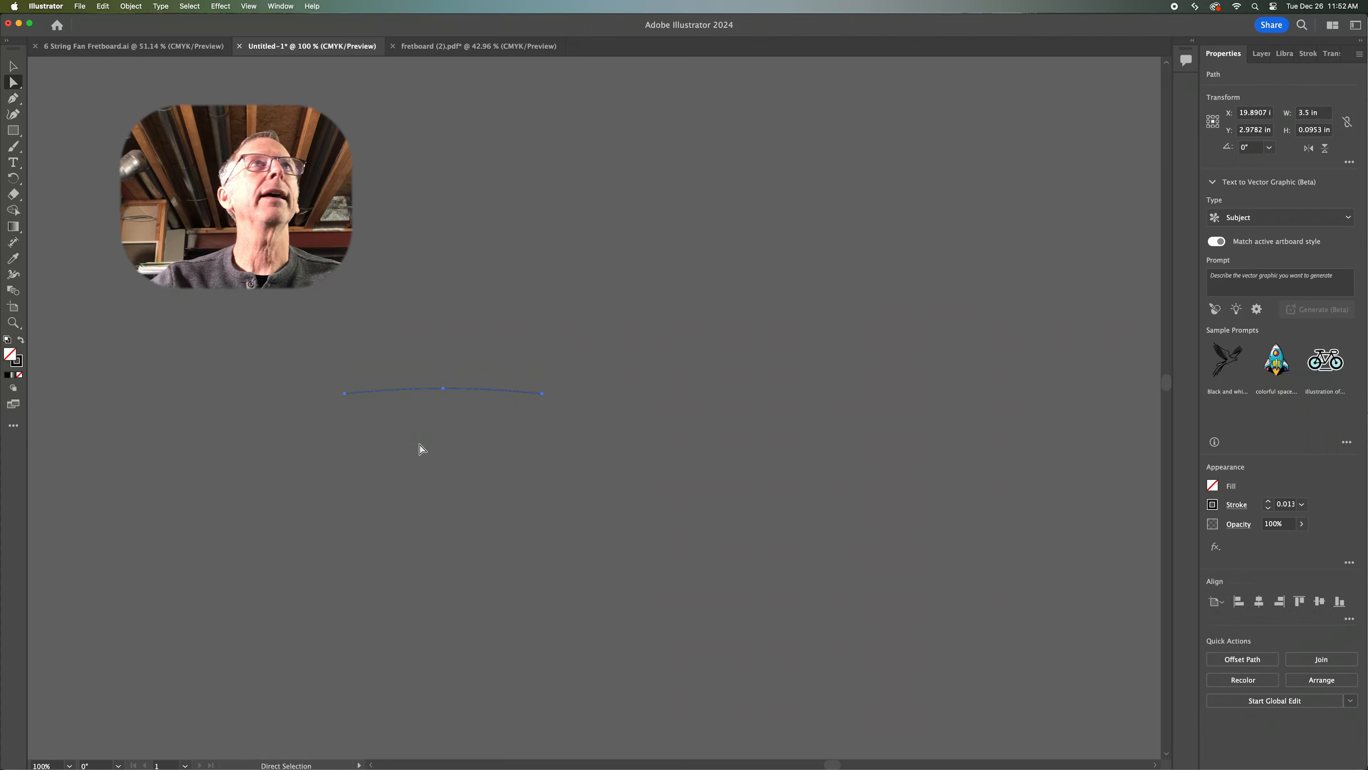
Move the arc onto the radius profile at the fretboard's lower end, aligned with that profile's curved upper edge
click(13, 66)
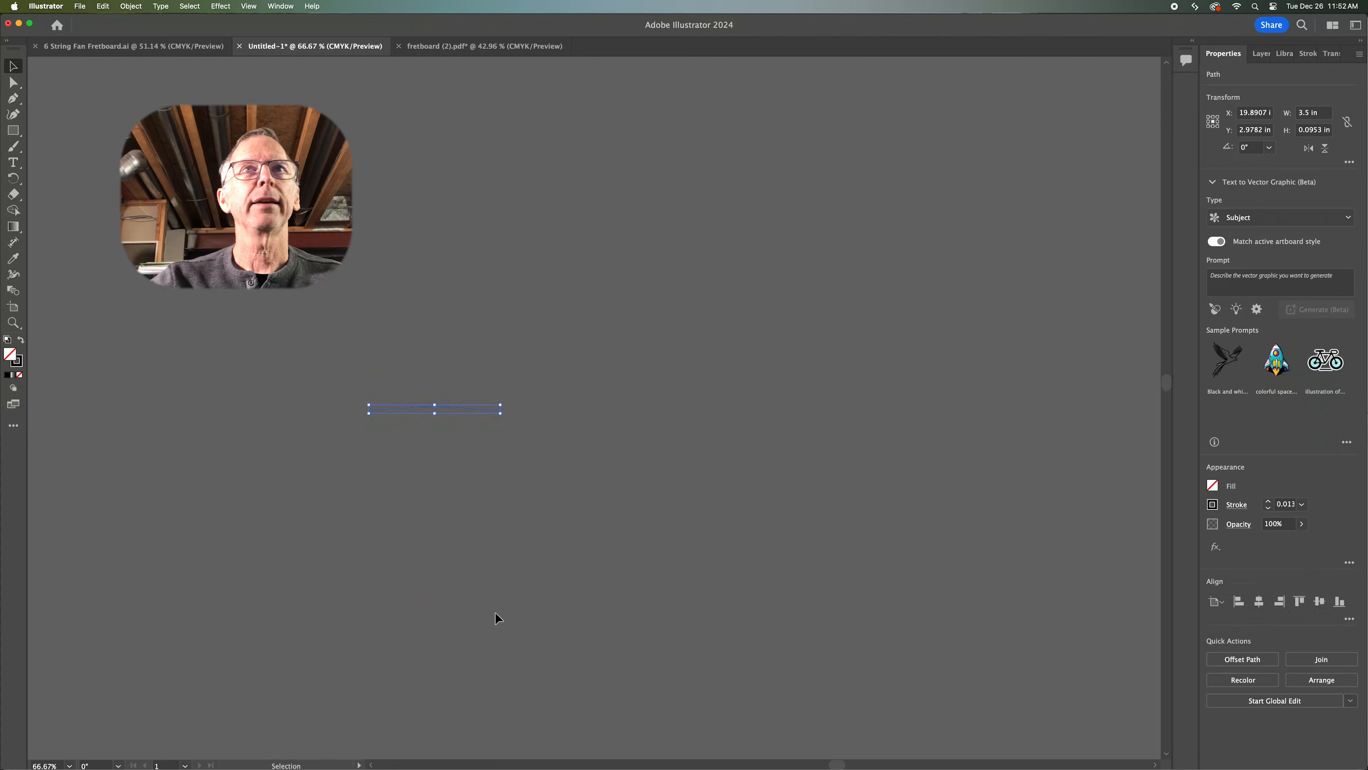
alt+scroll(468, 613, down, 1)
drag(452, 627, 809, 269)
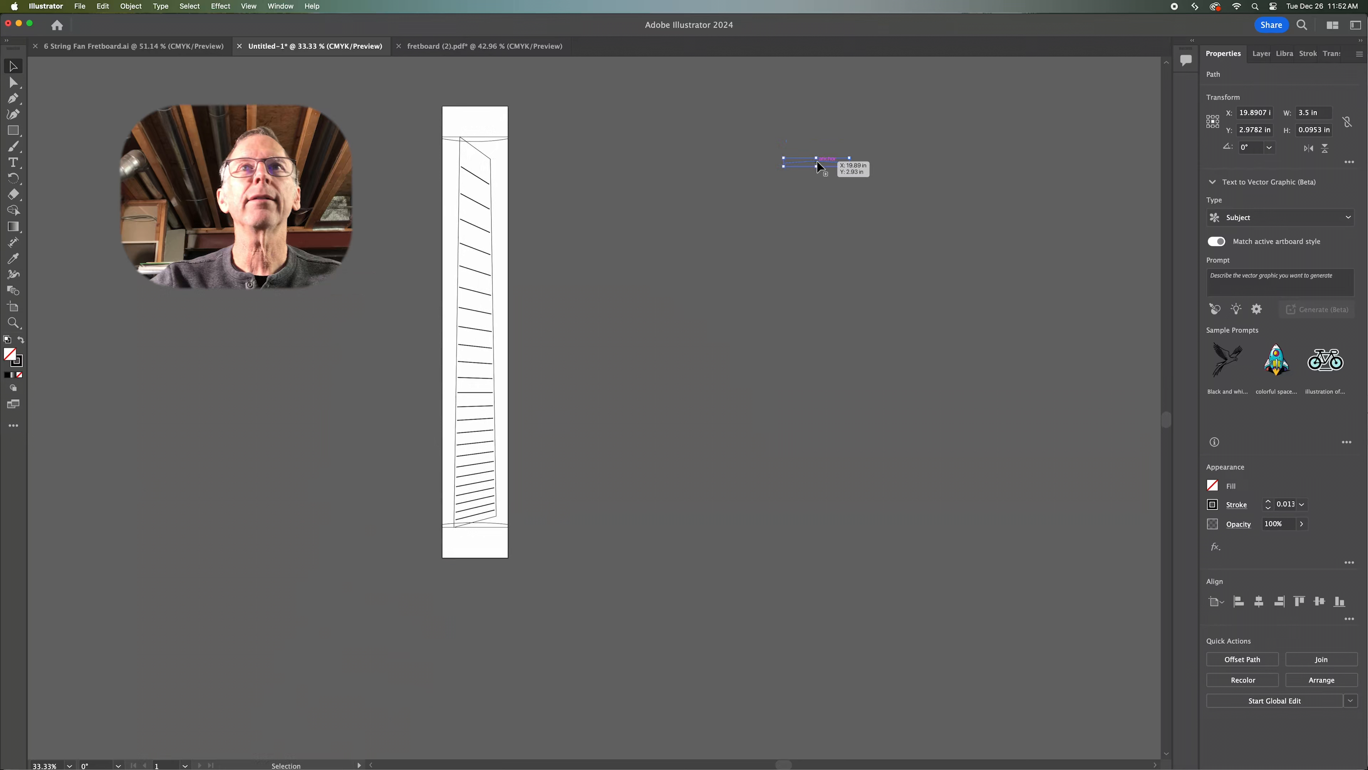
drag(817, 168, 476, 528)
alt+scroll(476, 528, up, 5)
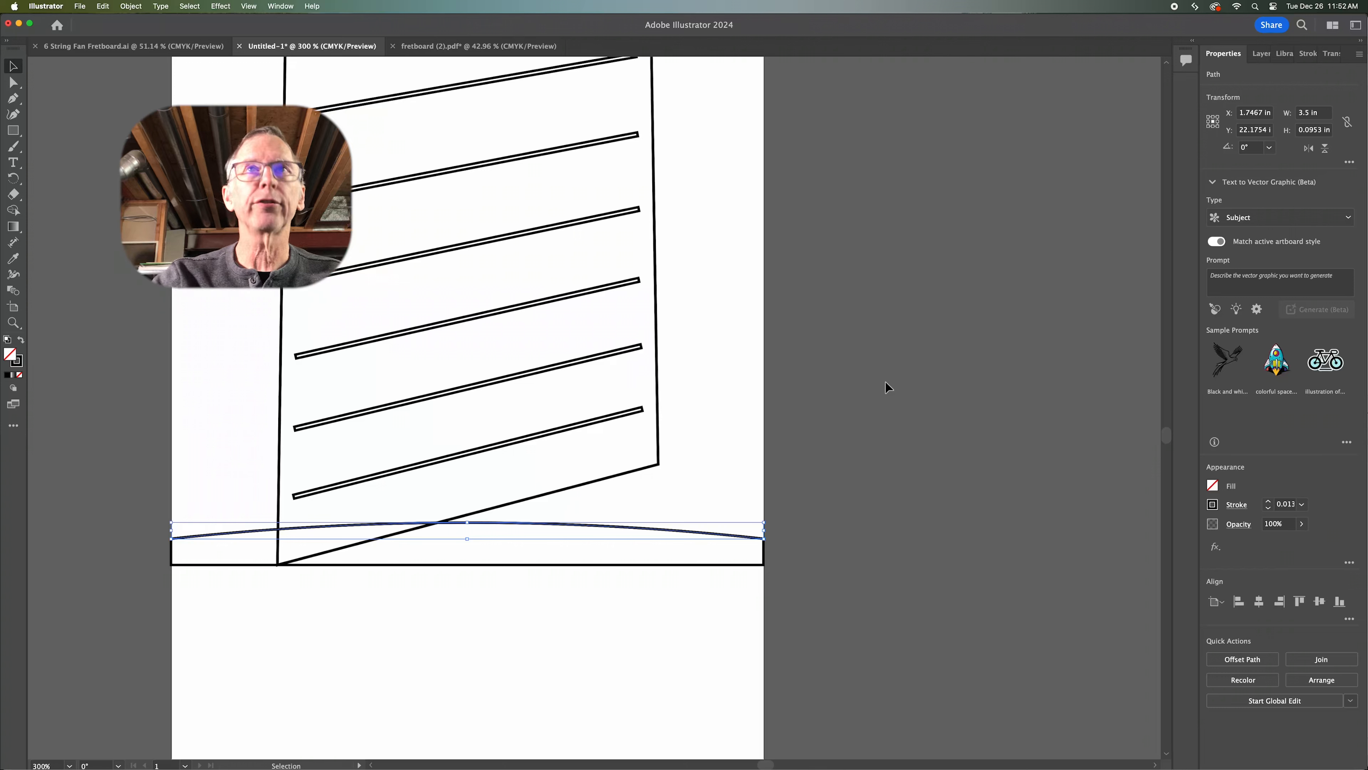
Set the keyboard increment to 0.07 in in the preferences
key(super+k)
text(.07)
key(Return)
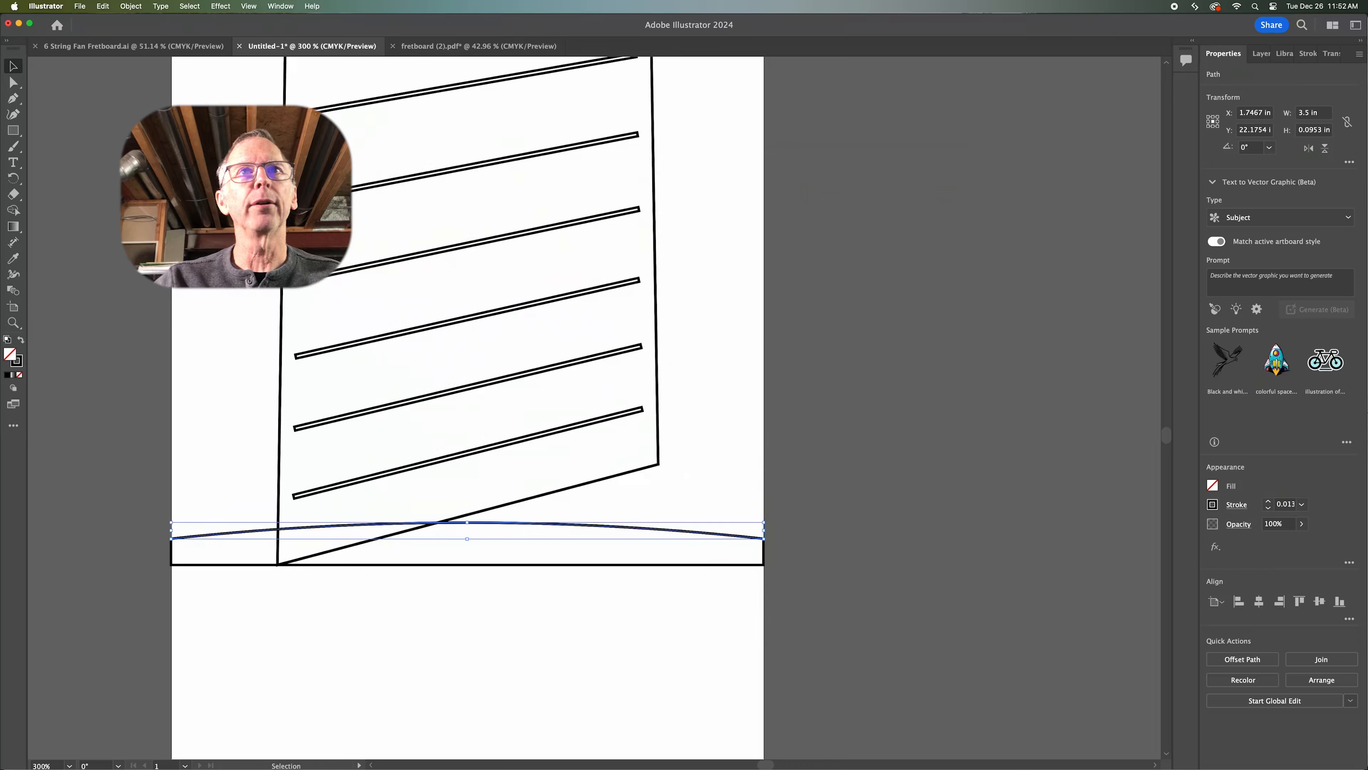
Duplicate the selected arc 0.07 in downward at the lower end of the fretboard and deselect it
key(alt+Down)
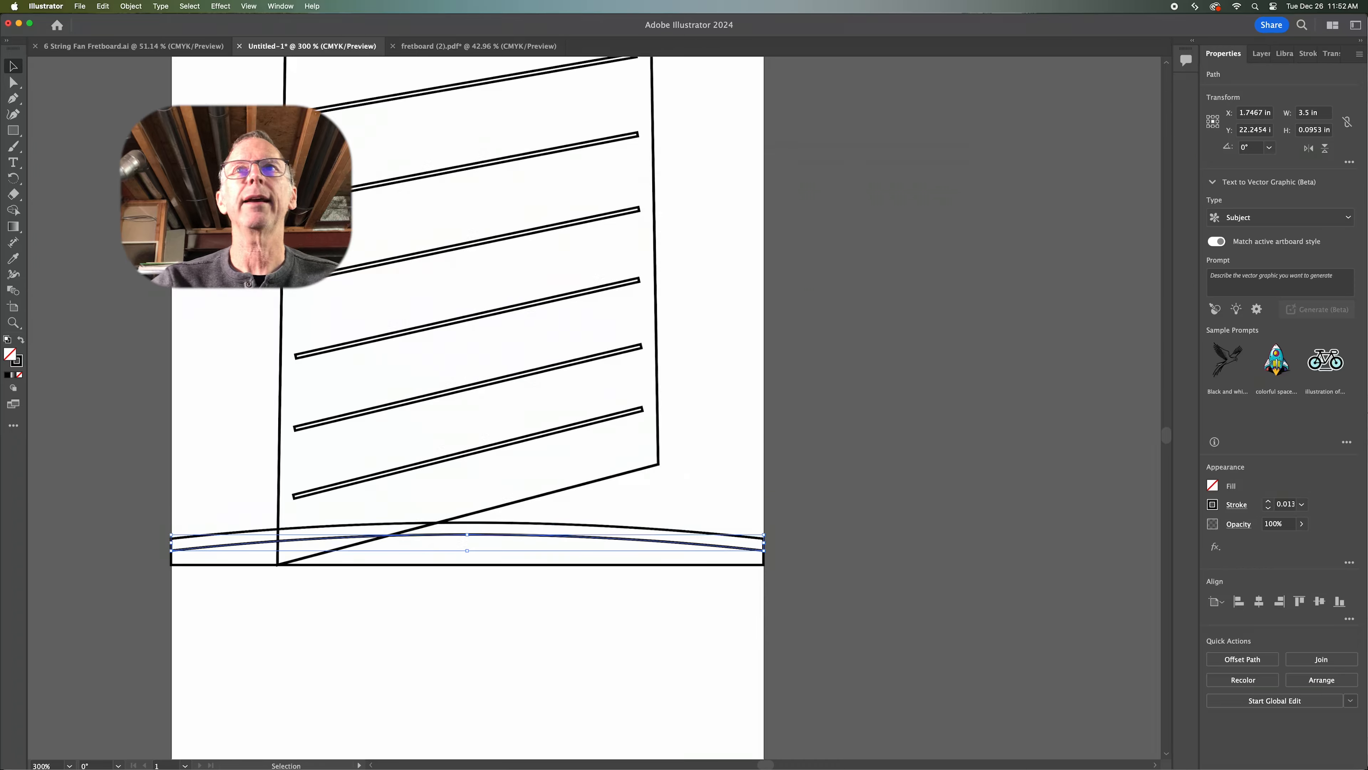
click(808, 384)
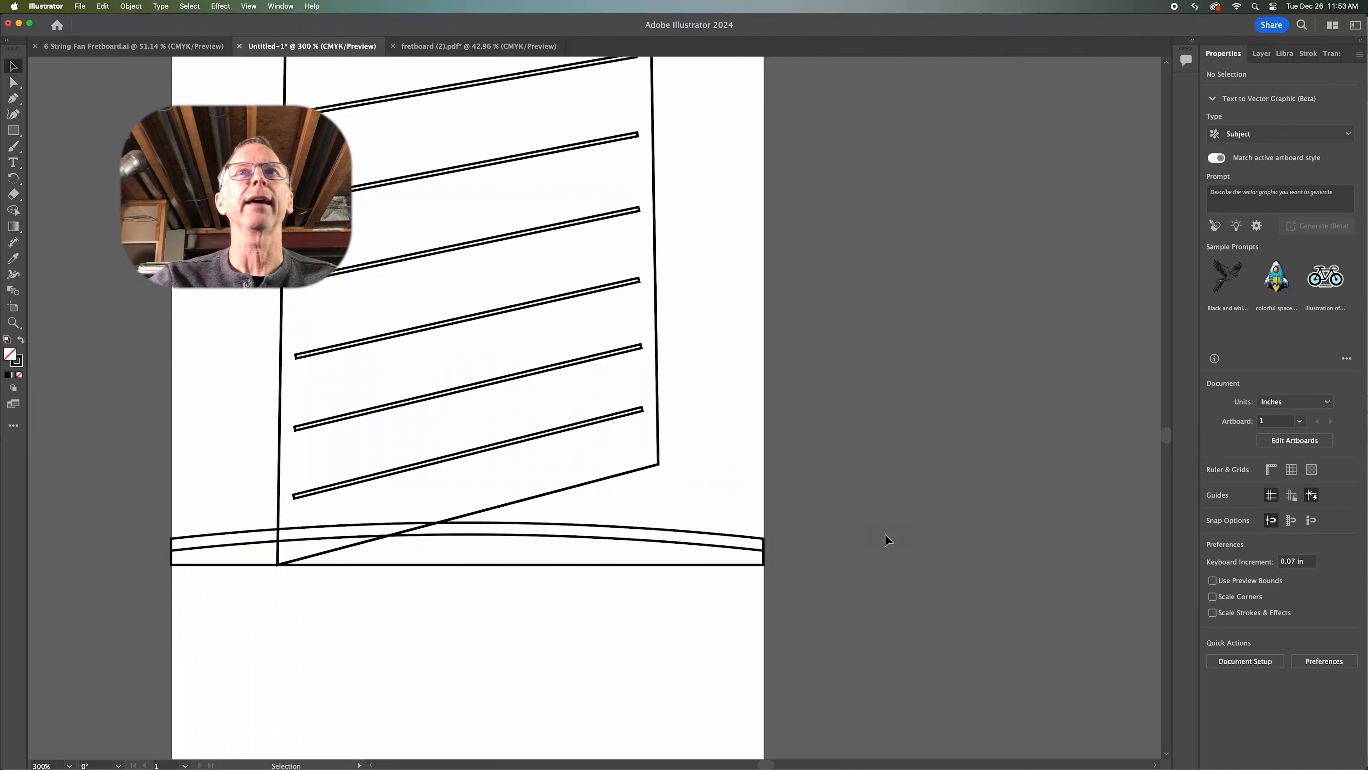
Activate the Ellipse tool and work out the next circle's diameter in Calculator as 10 minus 0.07, multiplied by 2
alt+scroll(872, 564, down, 5)
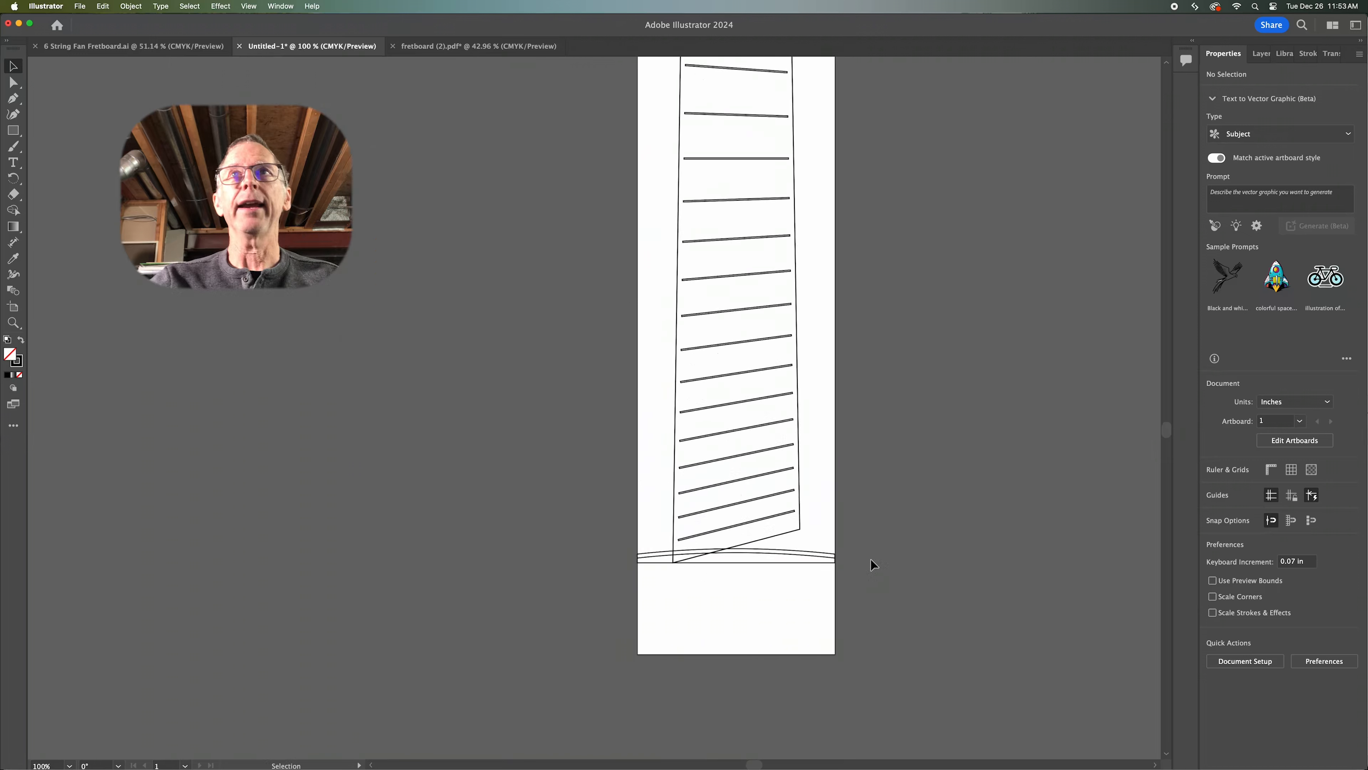
mouse_move(921, 478)
mouse_down()
mouse_move(843, 531)
mouse_move(834, 382)
mouse_move(813, 574)
mouse_move(825, 502)
mouse_move(827, 656)
mouse_up()
drag(797, 376, 800, 408)
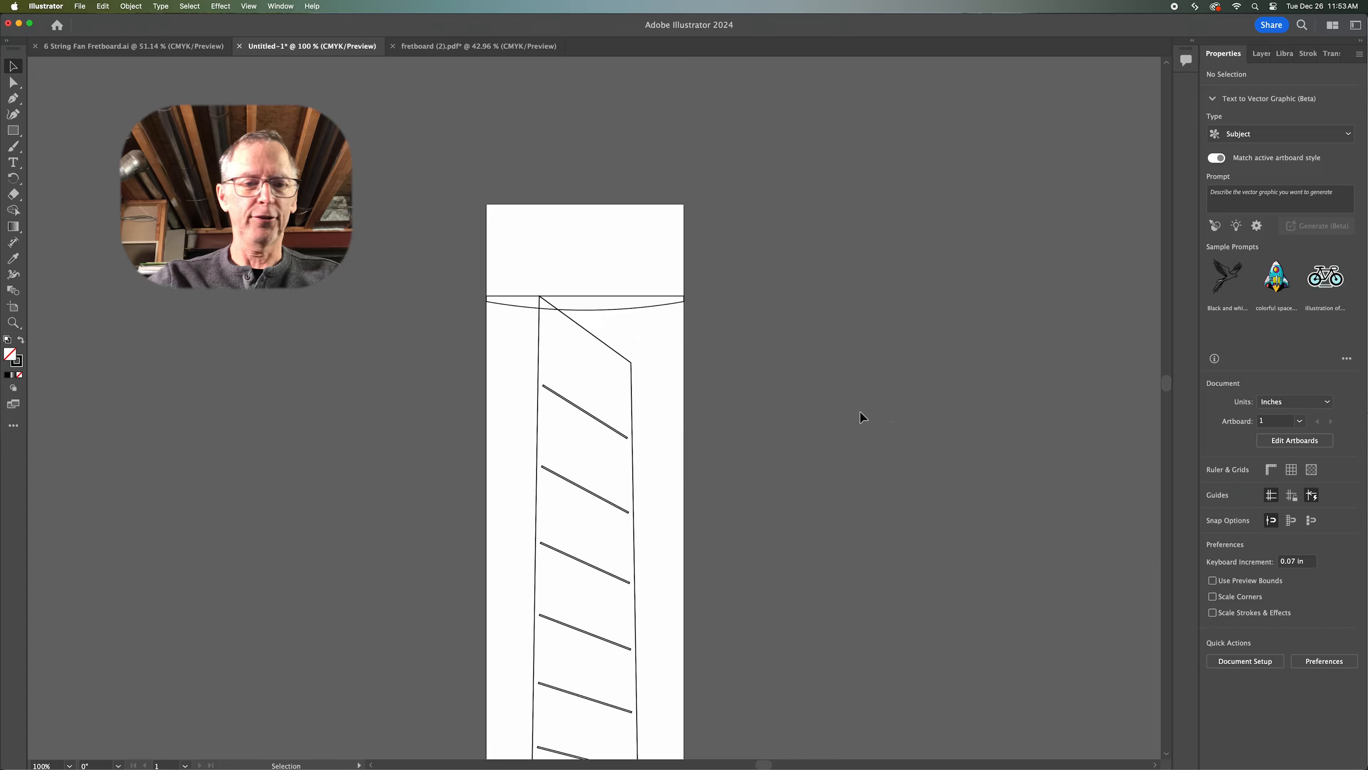
alt+scroll(894, 426, down, 4)
key(super+0)
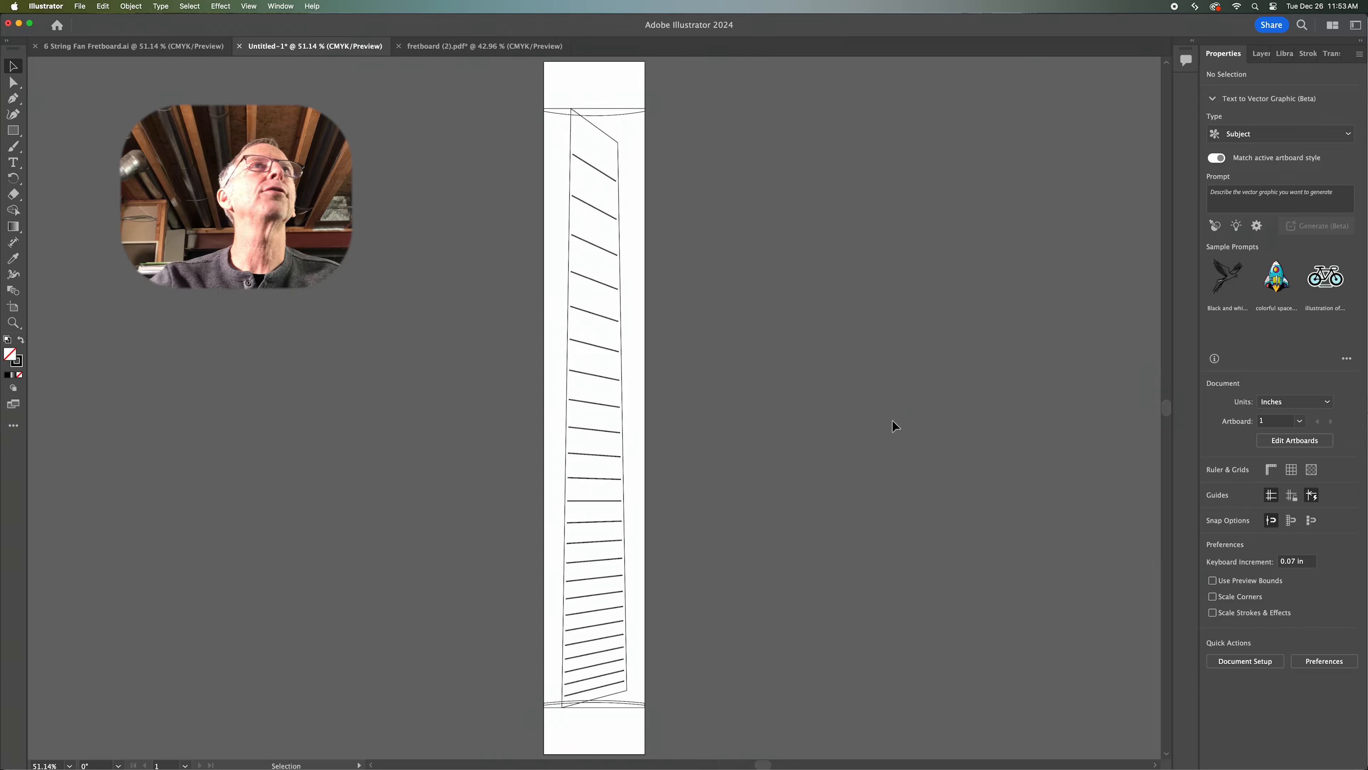
drag(13, 130, 69, 151)
mouse_move(1363, 423)
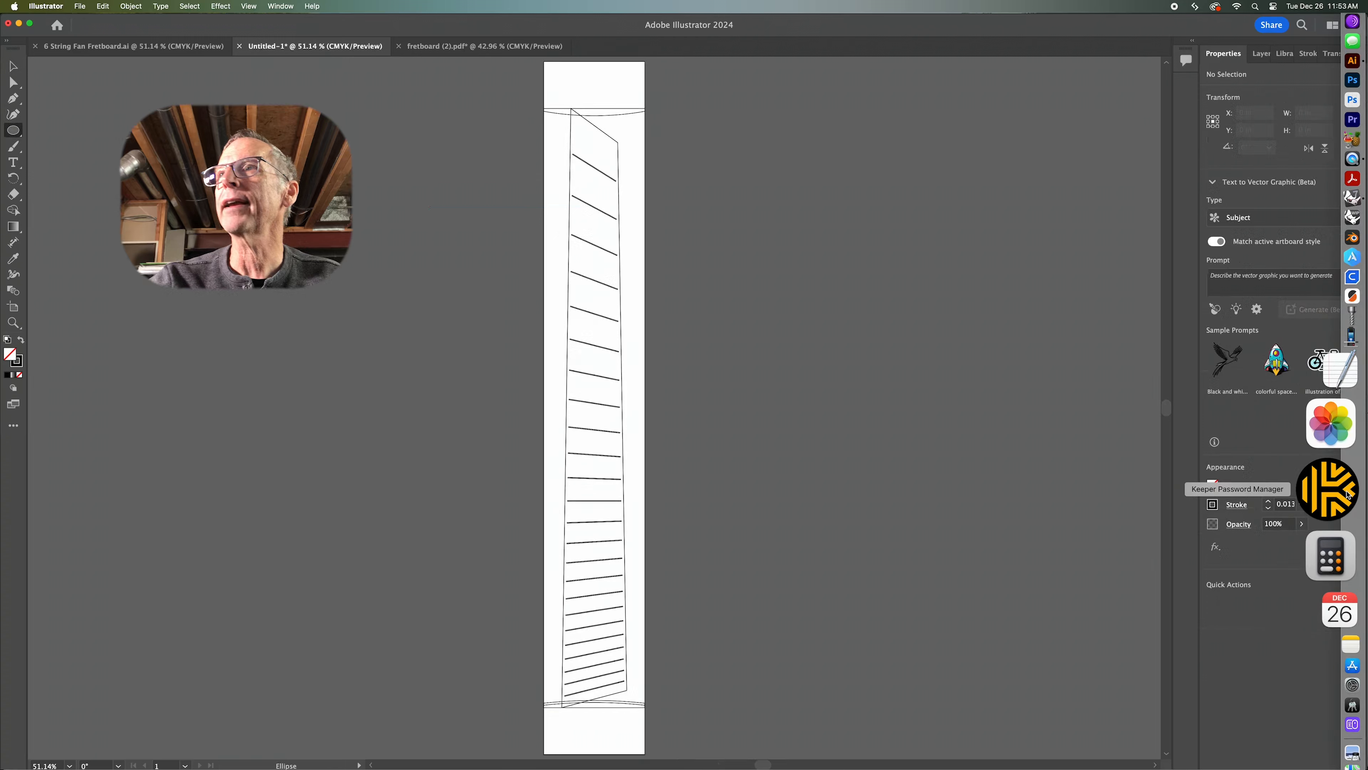
click(1331, 520)
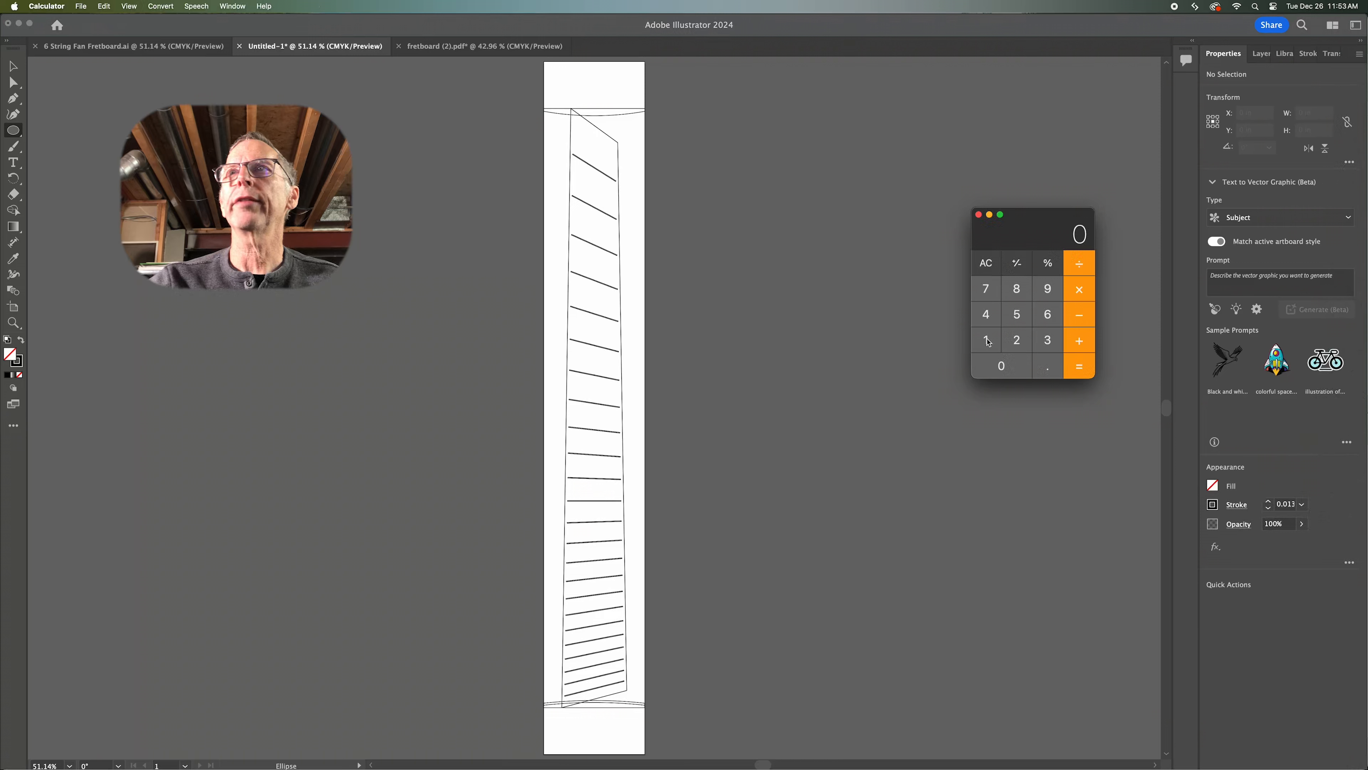
click(989, 340)
click(1002, 366)
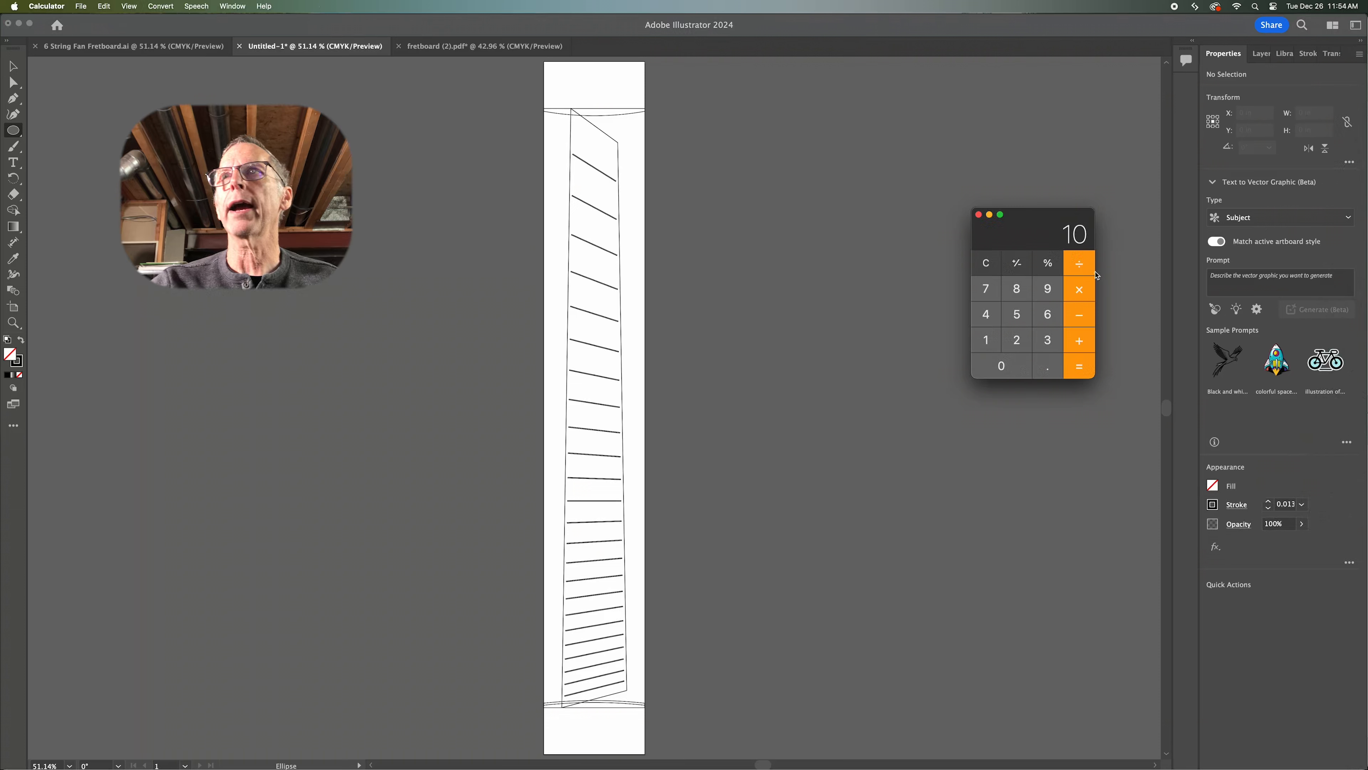
click(1079, 316)
text(.07)
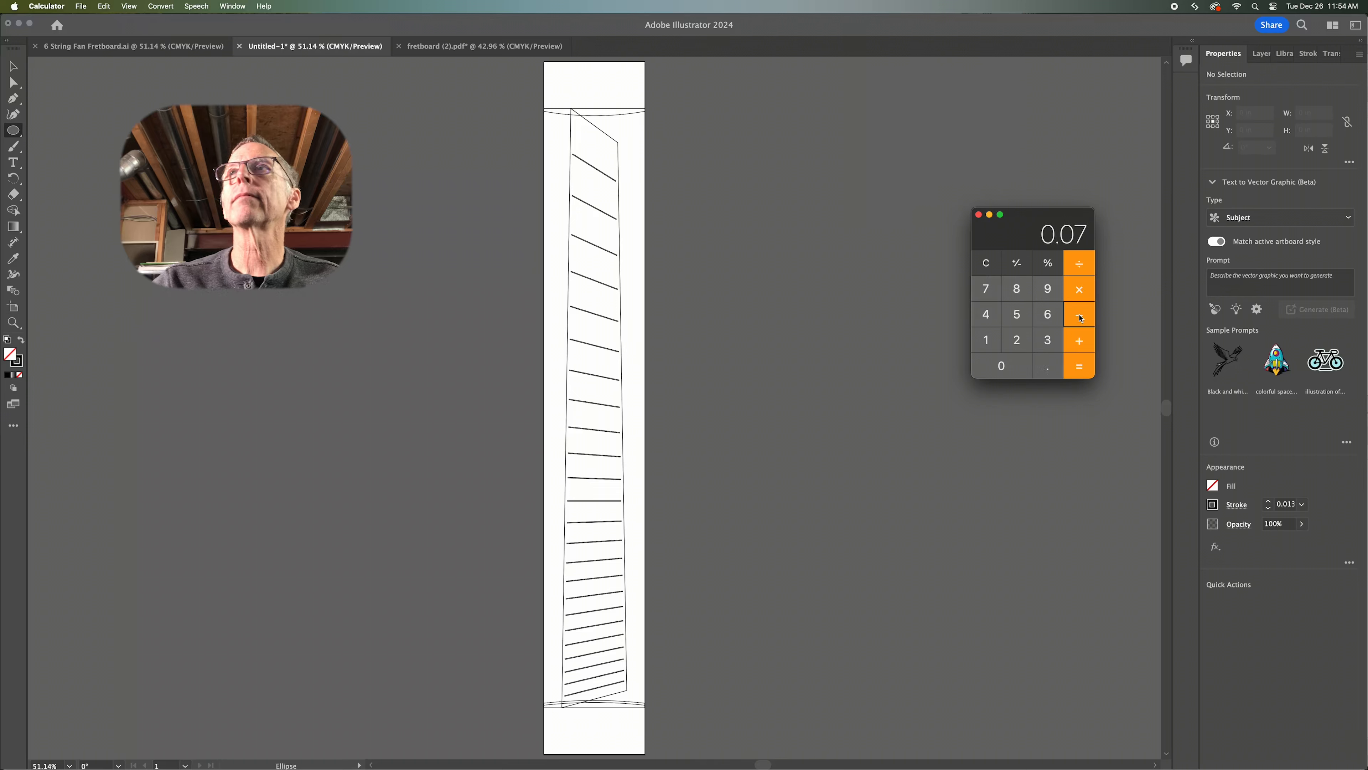
key(Return)
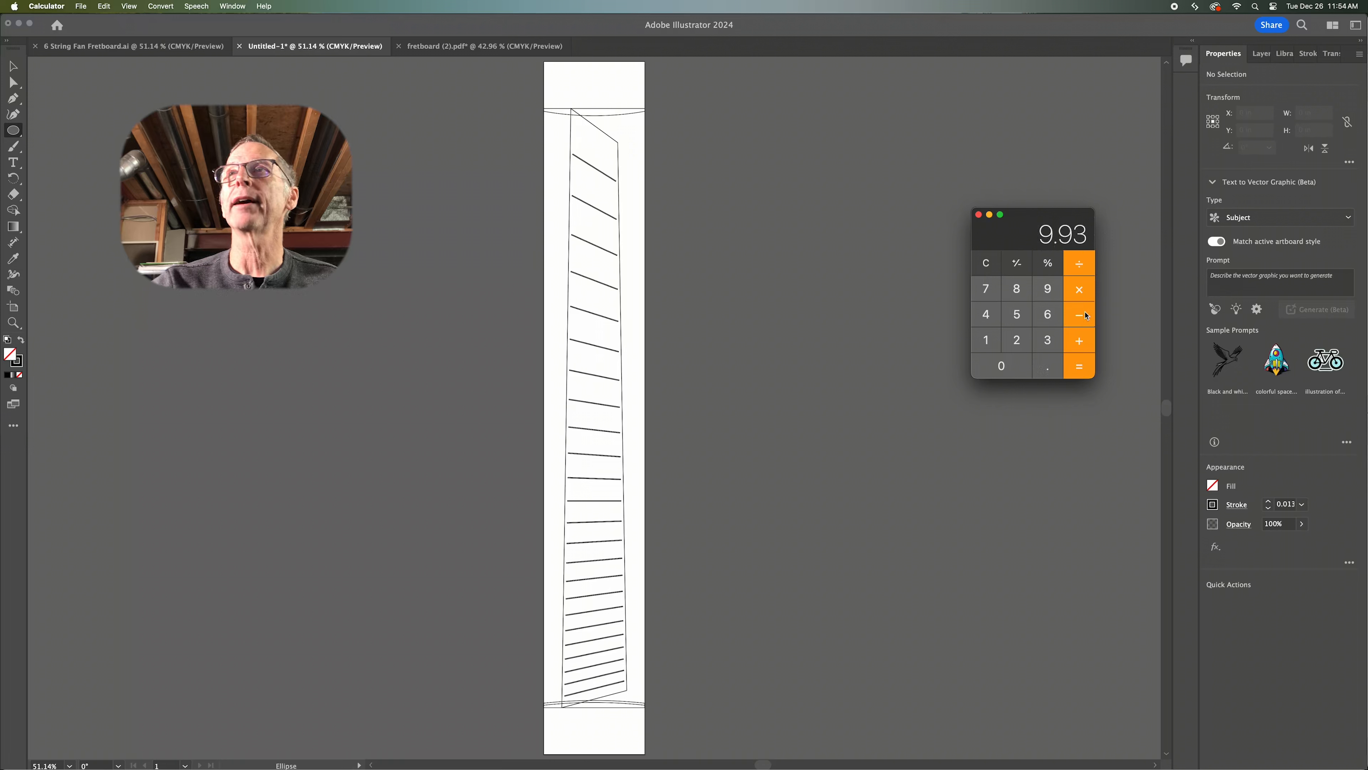
click(1085, 287)
click(1016, 342)
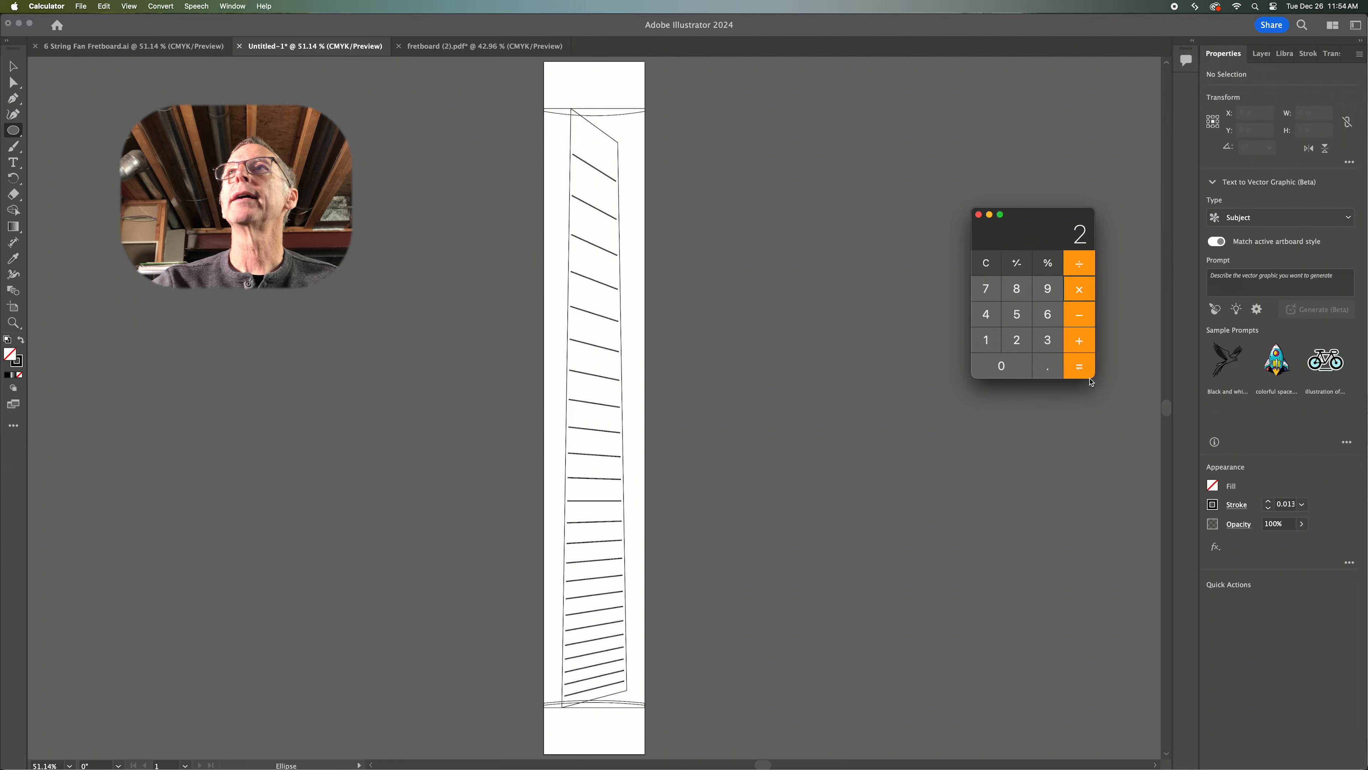
click(1084, 366)
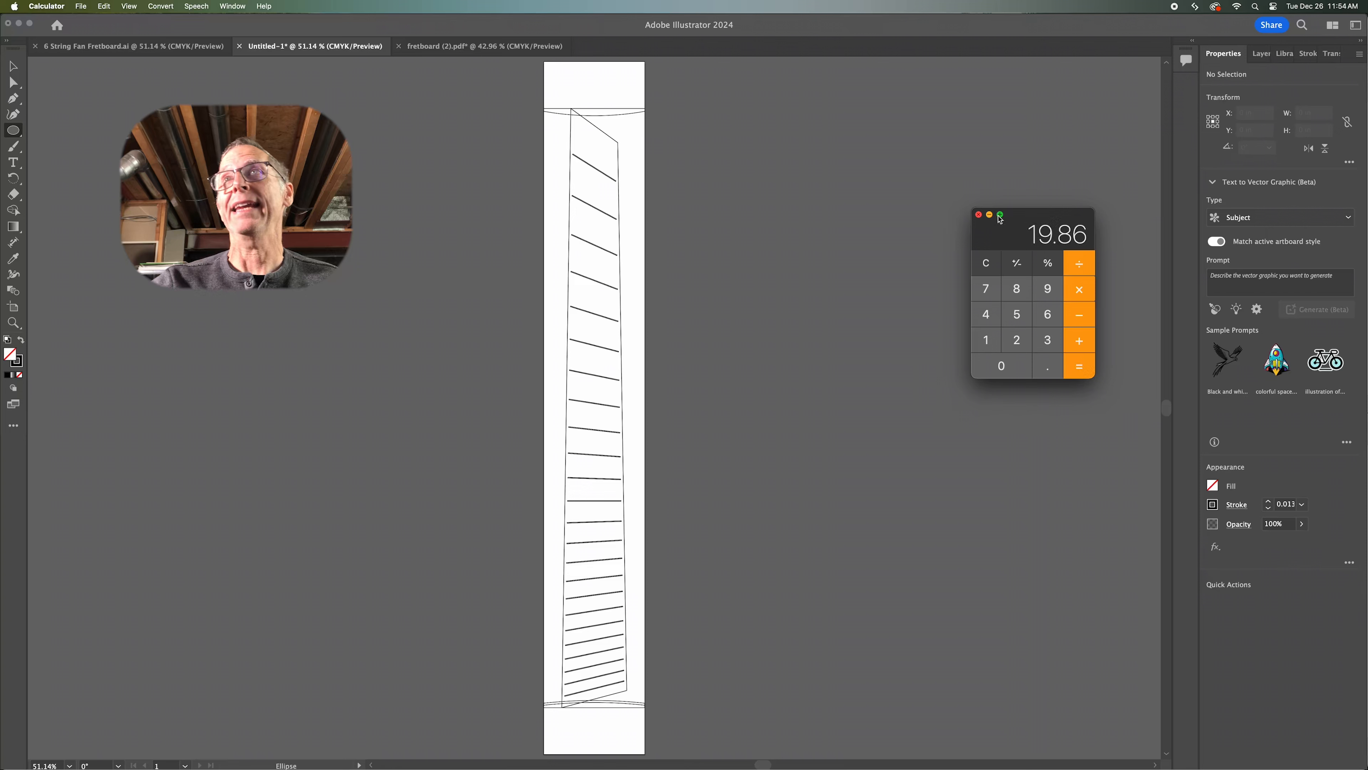
click(979, 215)
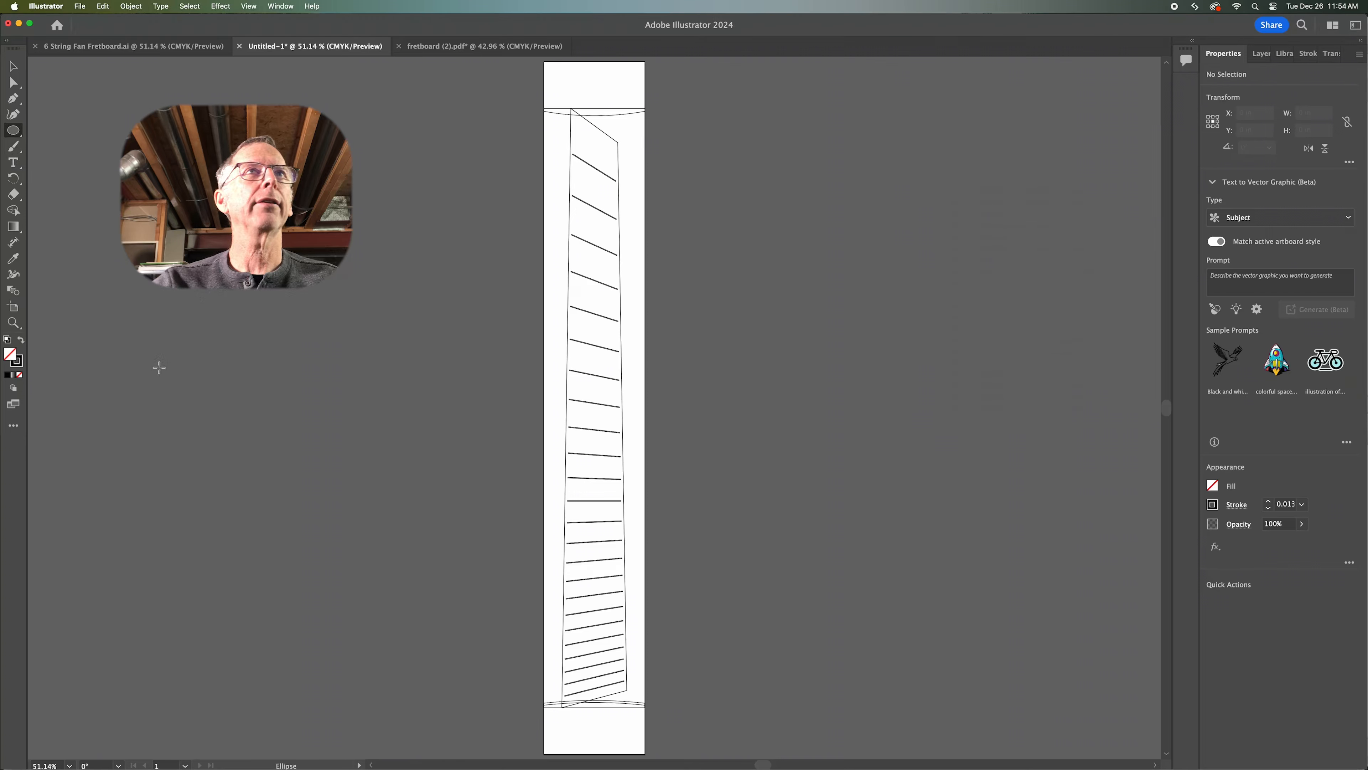
Create a circle 19.86 in wide and 19.86 in high beside the artboard
click(148, 379)
text(19.)
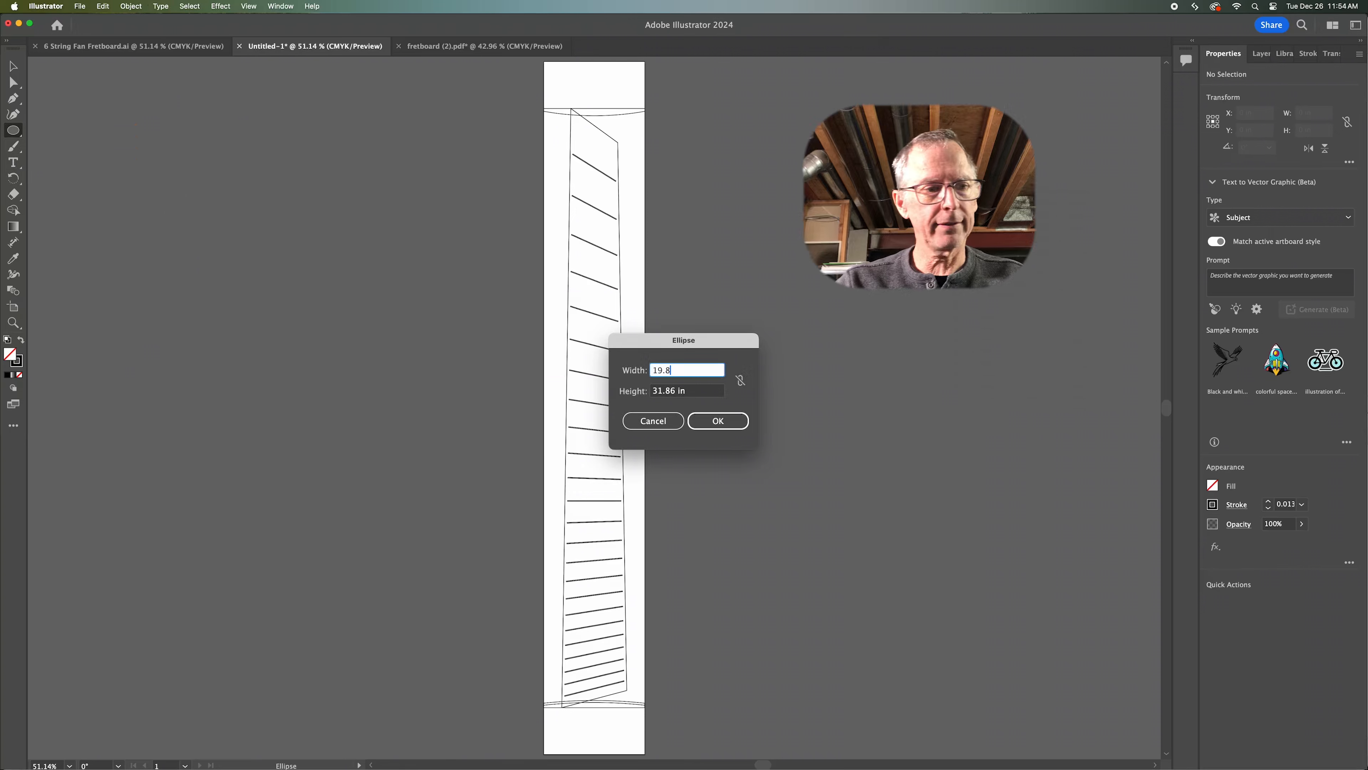
text(86)
key(Tab)
text(1)
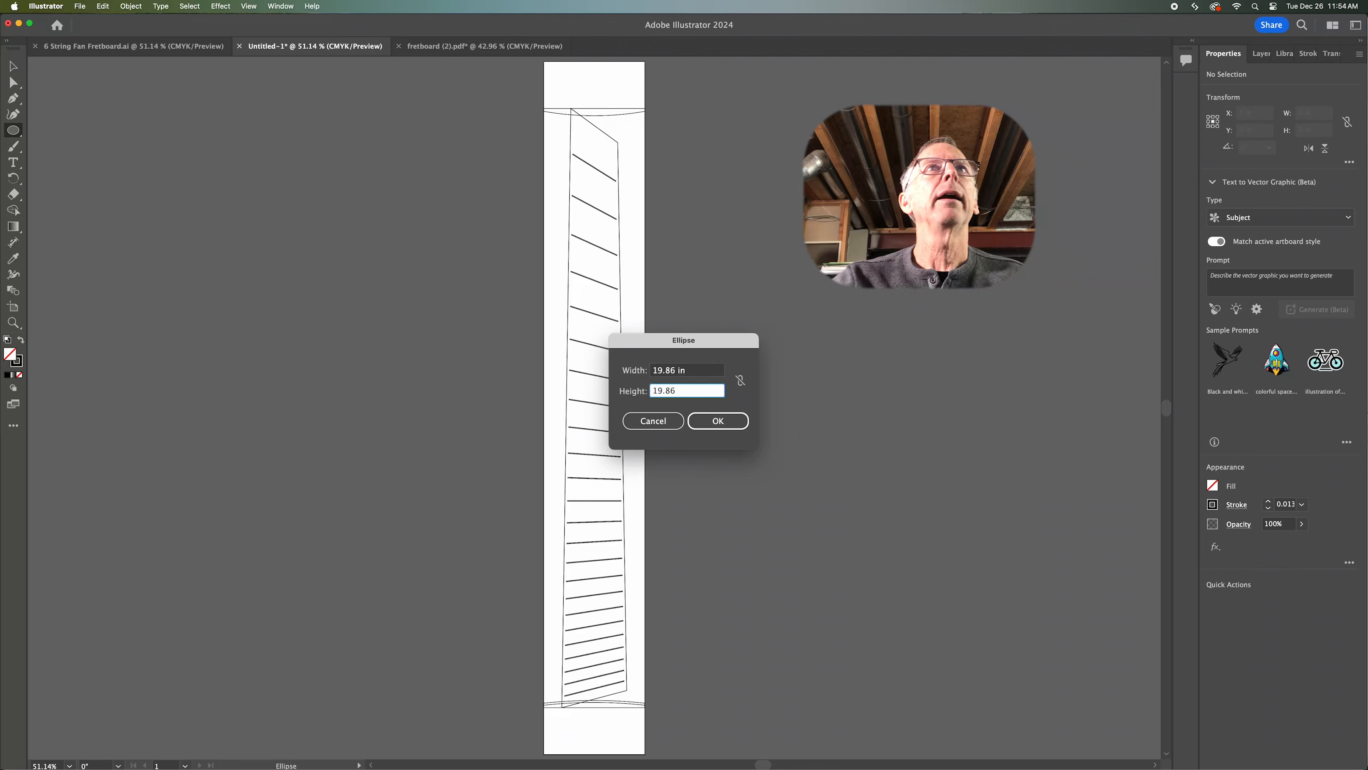
key(Return)
Create a 3.5 by 0.25 in rectangle centred on the uppermost point of the circle
click(14, 67)
click(241, 78)
key(space)
drag(242, 78, 463, 171)
key(super+equal)
click(76, 135)
drag(14, 131, 80, 134)
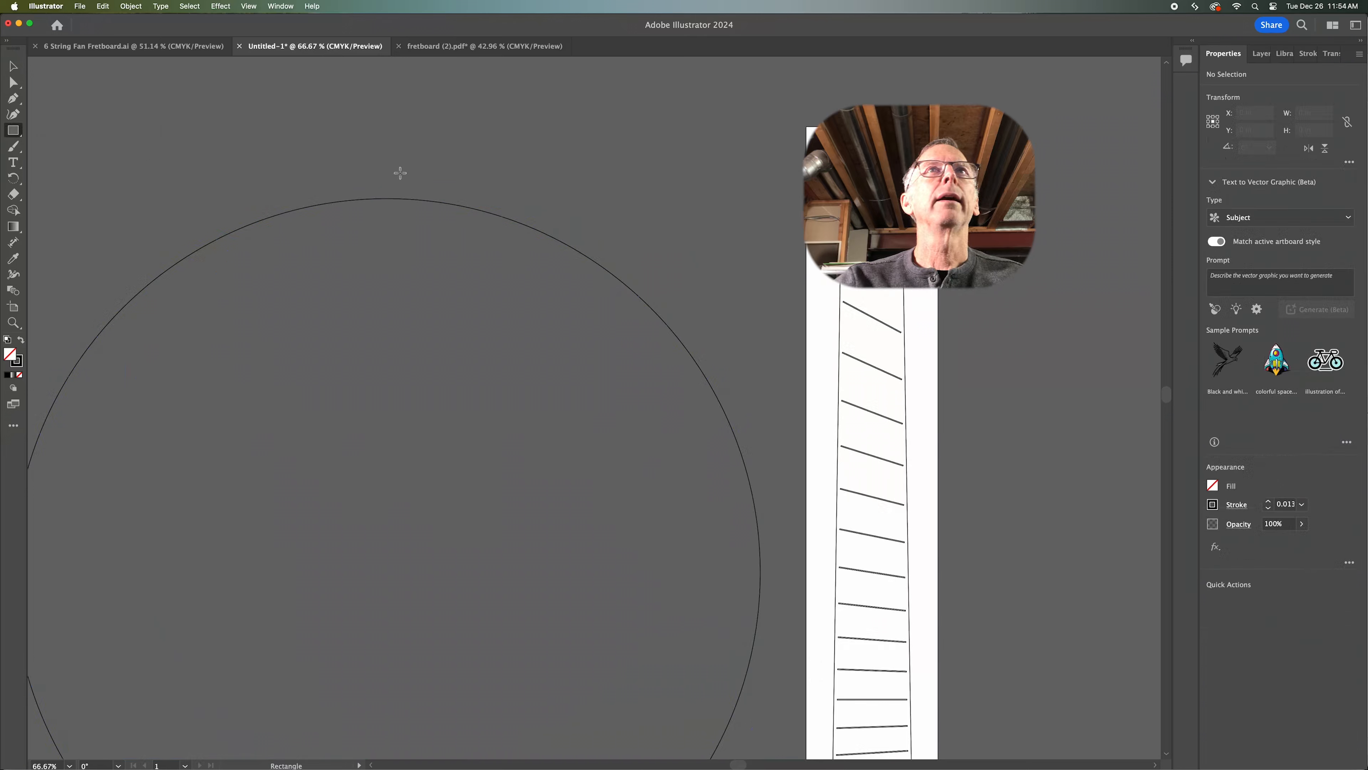
click(386, 172)
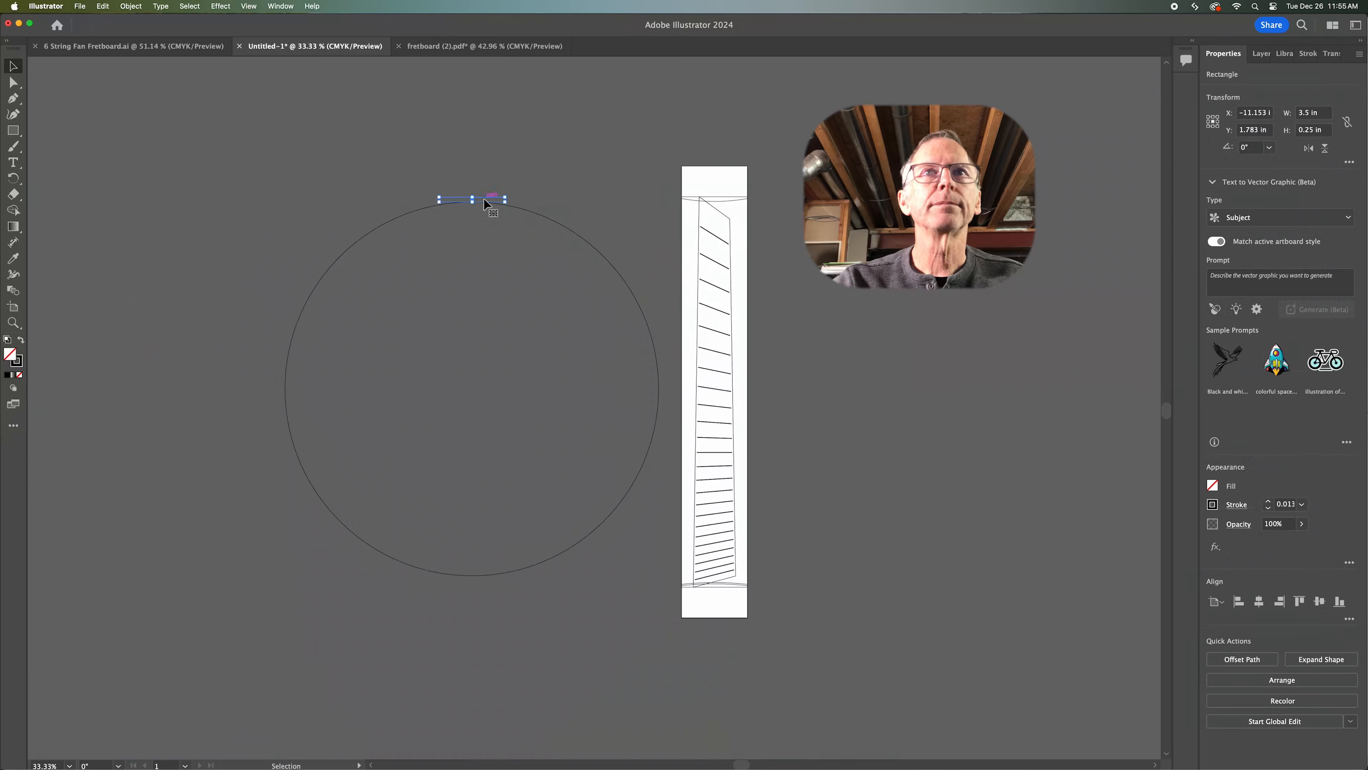
Move the rectangle straight down so its lower edge meets the lowest point of the circle
drag(483, 201, 474, 542)
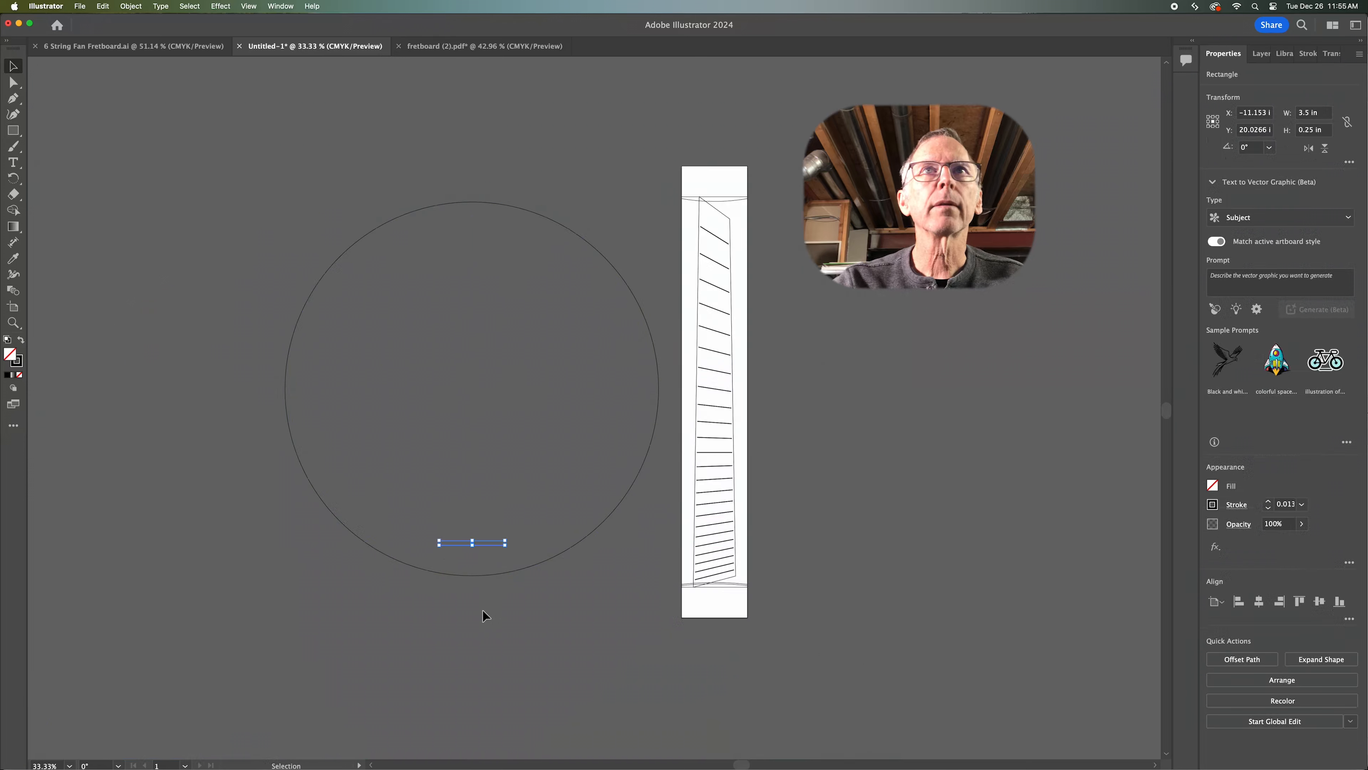
alt+scroll(481, 601, up, 3)
shift+drag(498, 420, 493, 517)
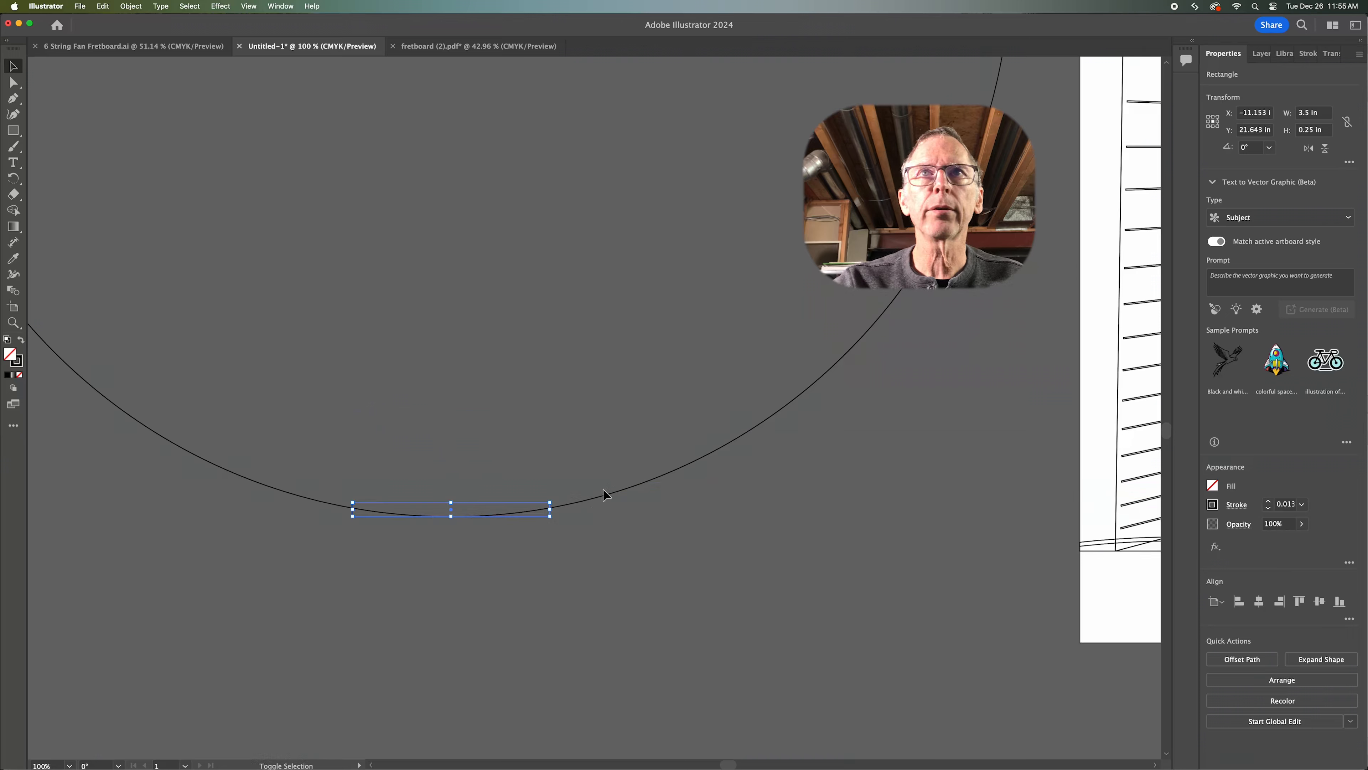
Intersect the circle with the rectangle to keep only their overlapping area
shift+click(653, 487)
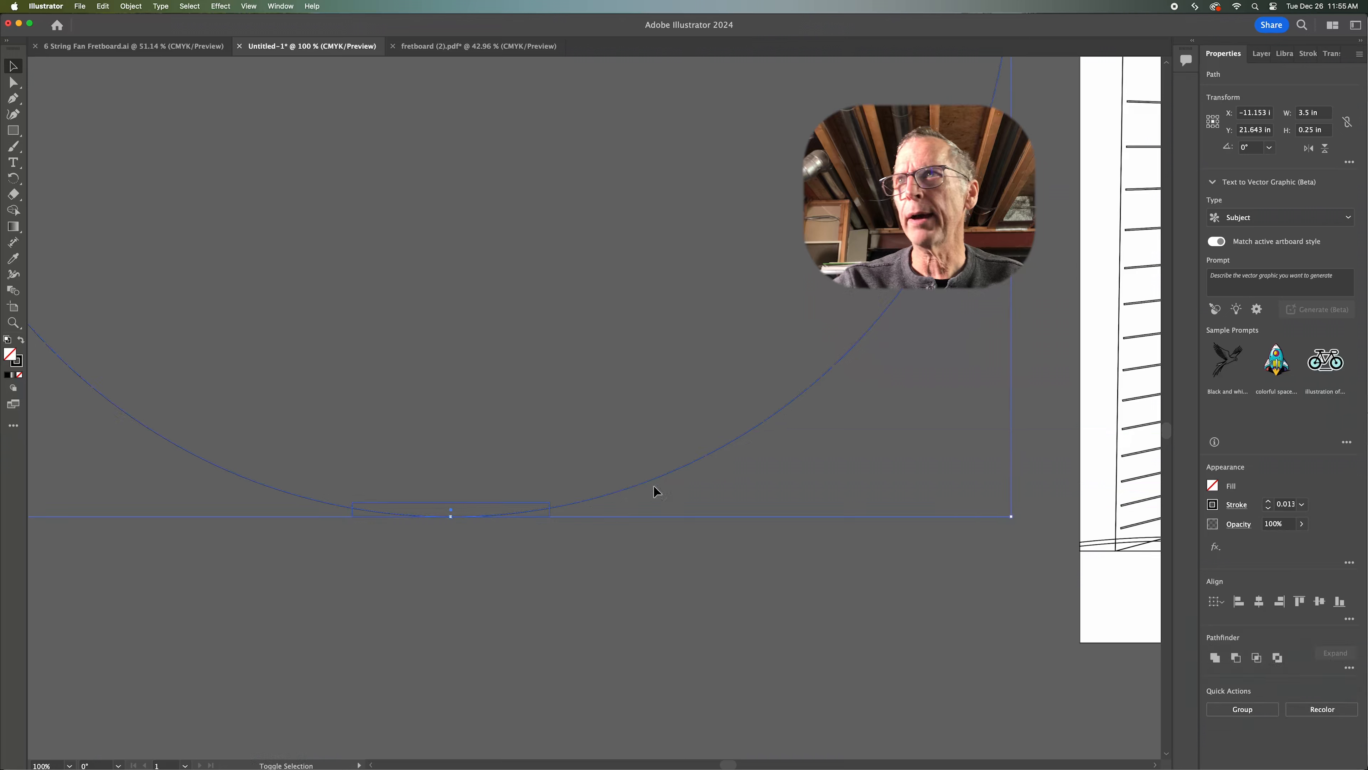
click(1257, 658)
click(491, 552)
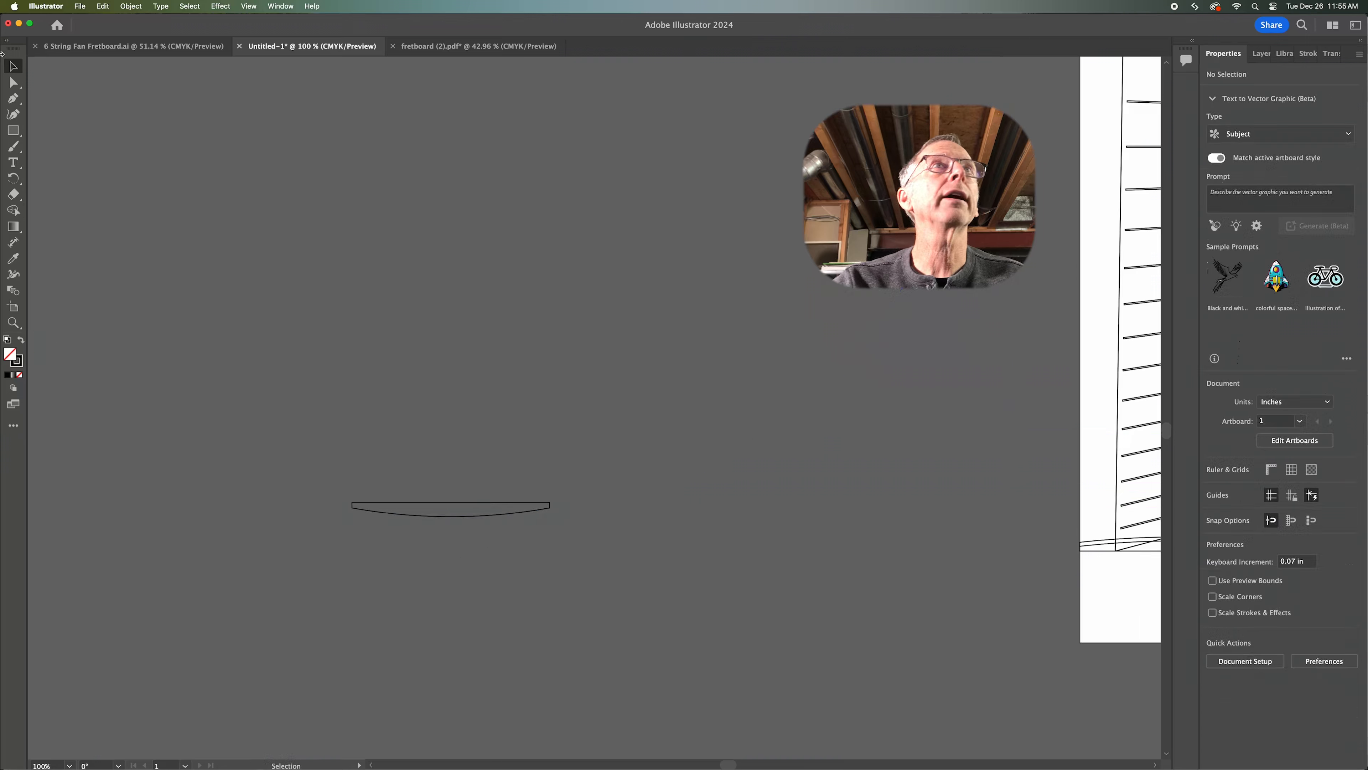
Delete the two upper corner anchor points of the intersected shape, leaving only the curved lower edge
click(12, 82)
click(354, 507)
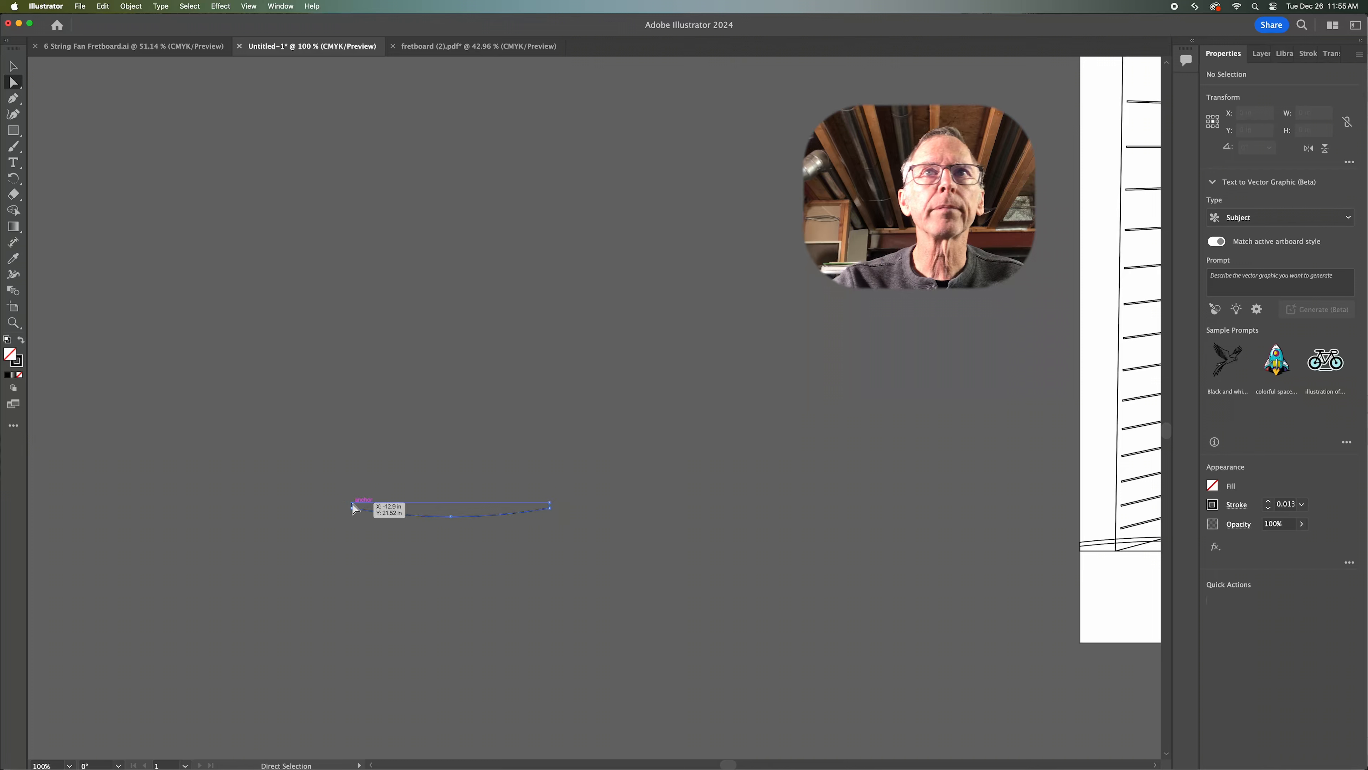
shift+click(549, 506)
key(Delete)
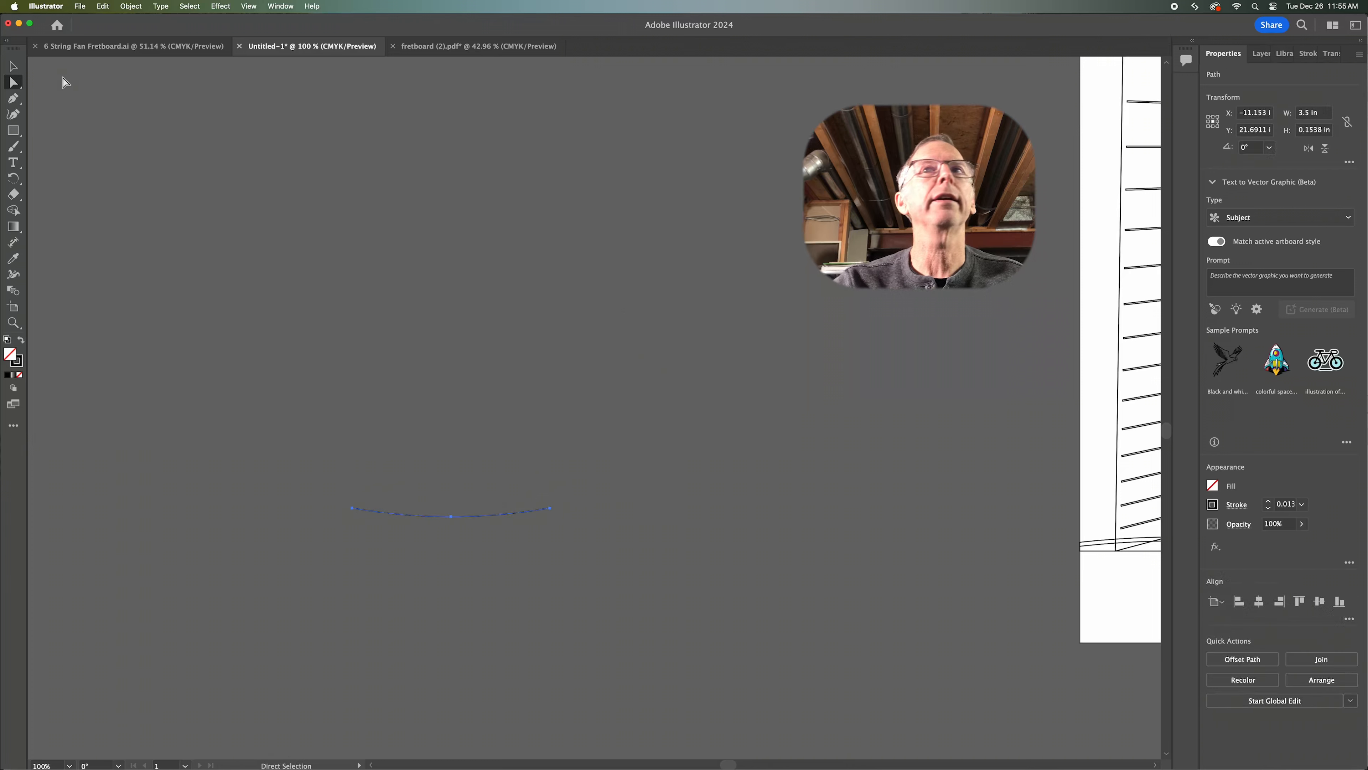
Move the new arc onto the existing curve at the upper end of the fretboard, spanning the artboard width
click(11, 66)
alt+scroll(455, 276, down, 2)
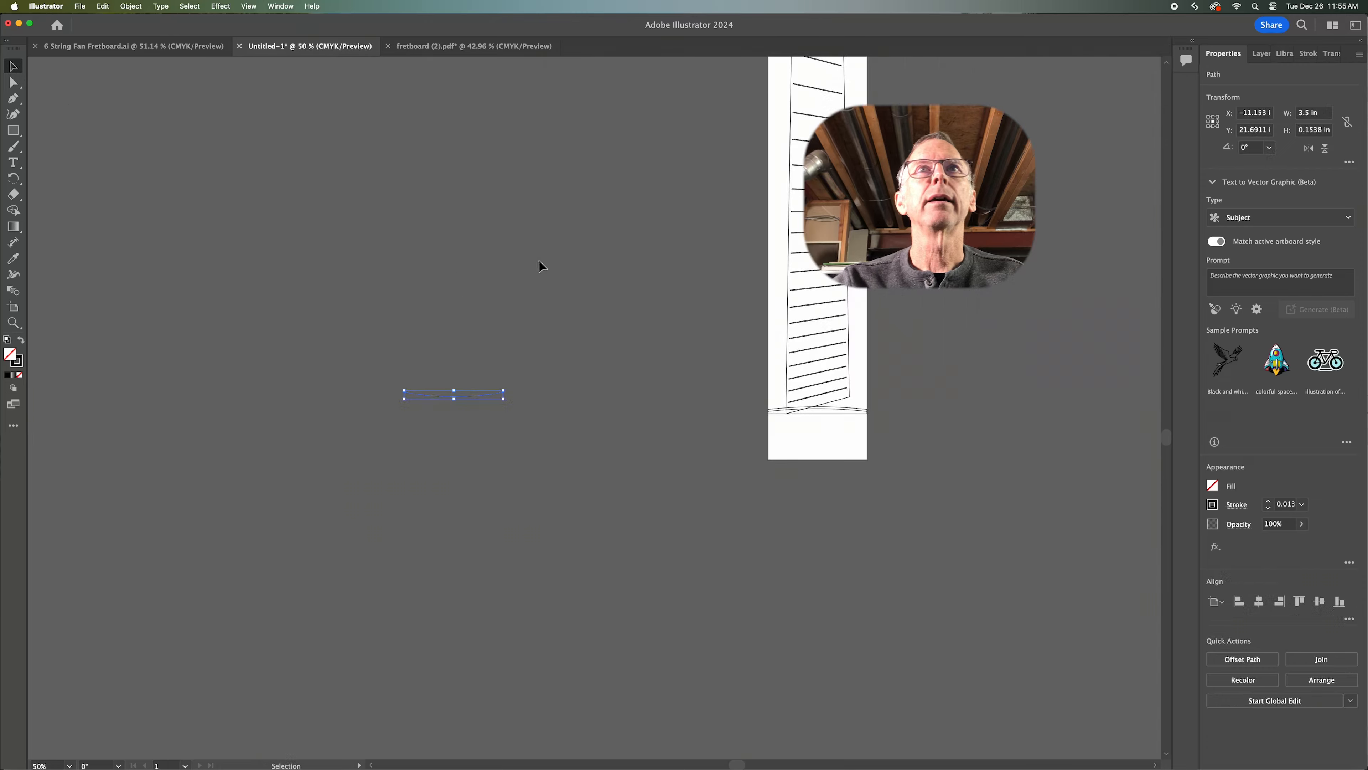
click(600, 191)
drag(600, 191, 515, 458)
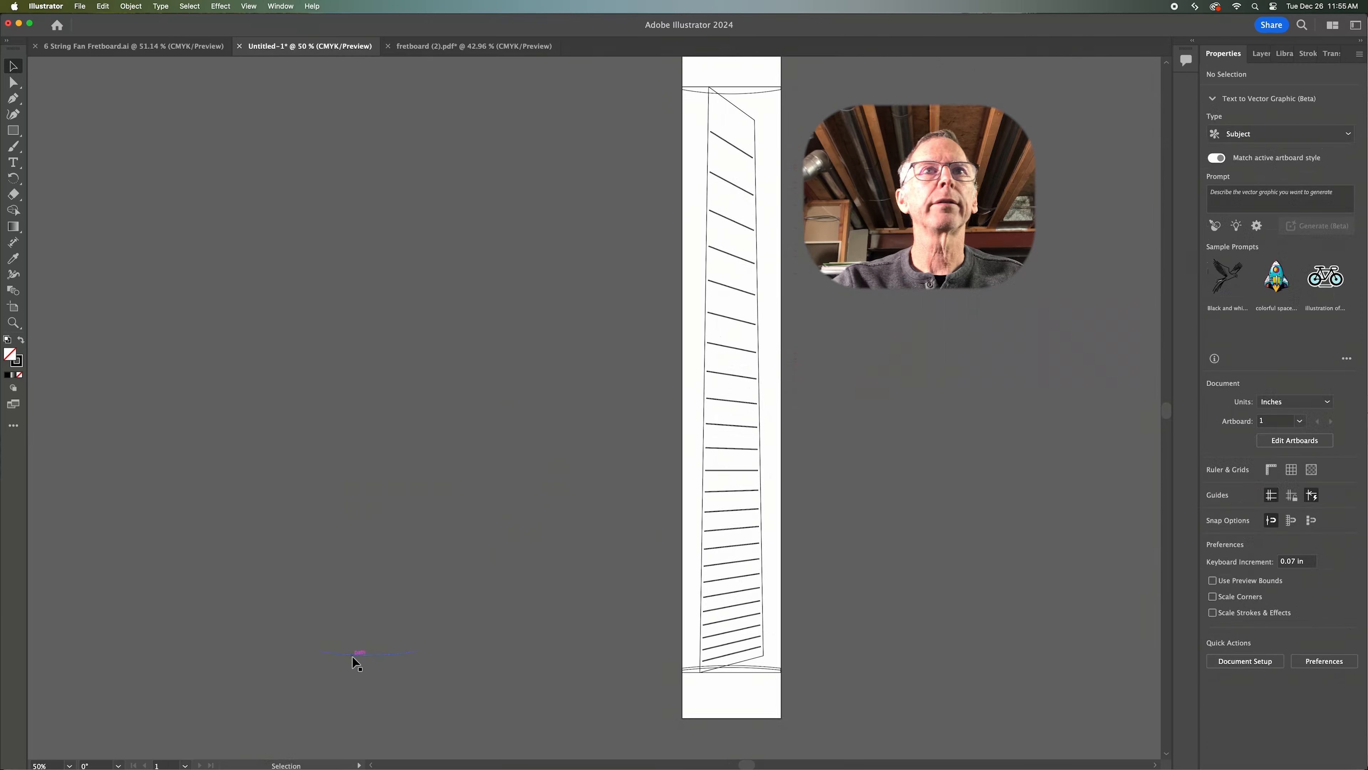
drag(360, 659, 759, 241)
alt+scroll(734, 243, down, 1)
alt+scroll(733, 243, up, 1)
alt+scroll(732, 242, up, 4)
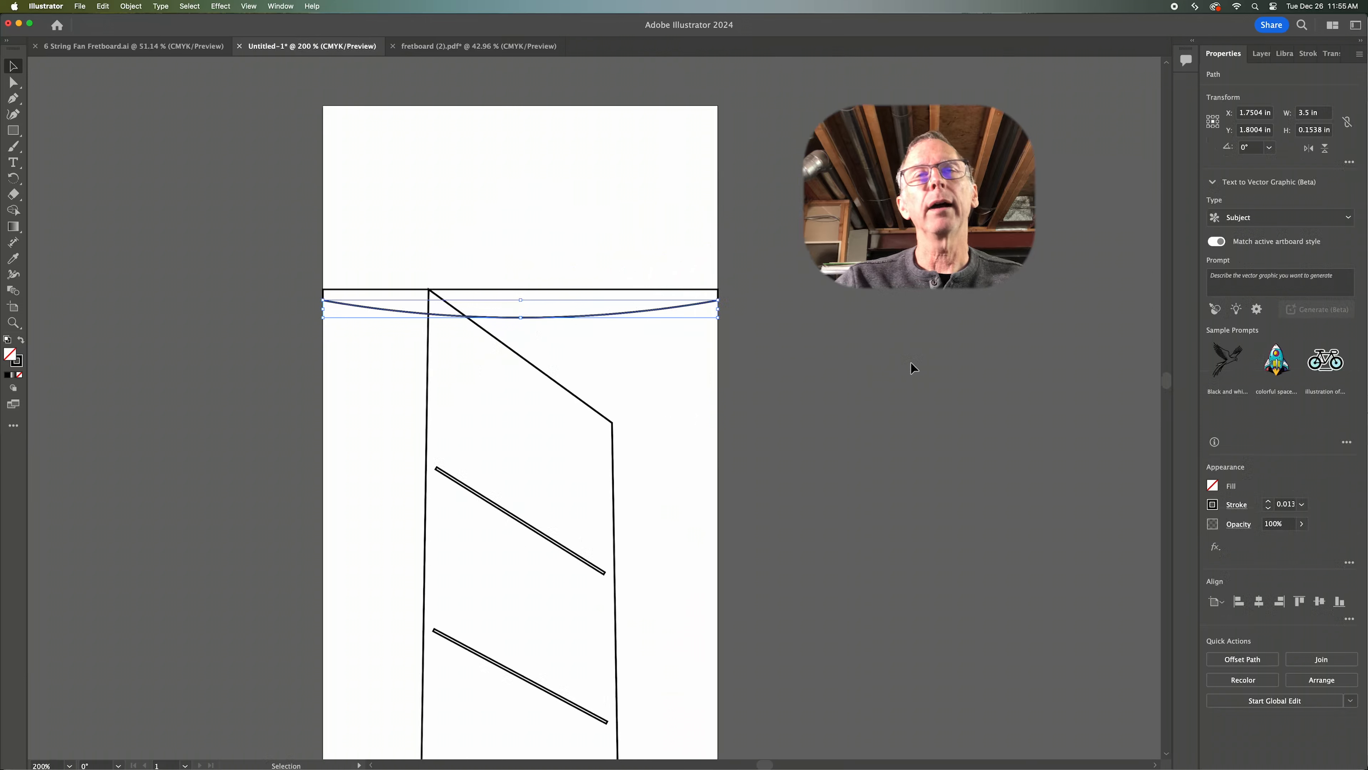
Duplicate the arc 0.07 in upward at the upper end of the fretboard and deselect it
key(alt+Up)
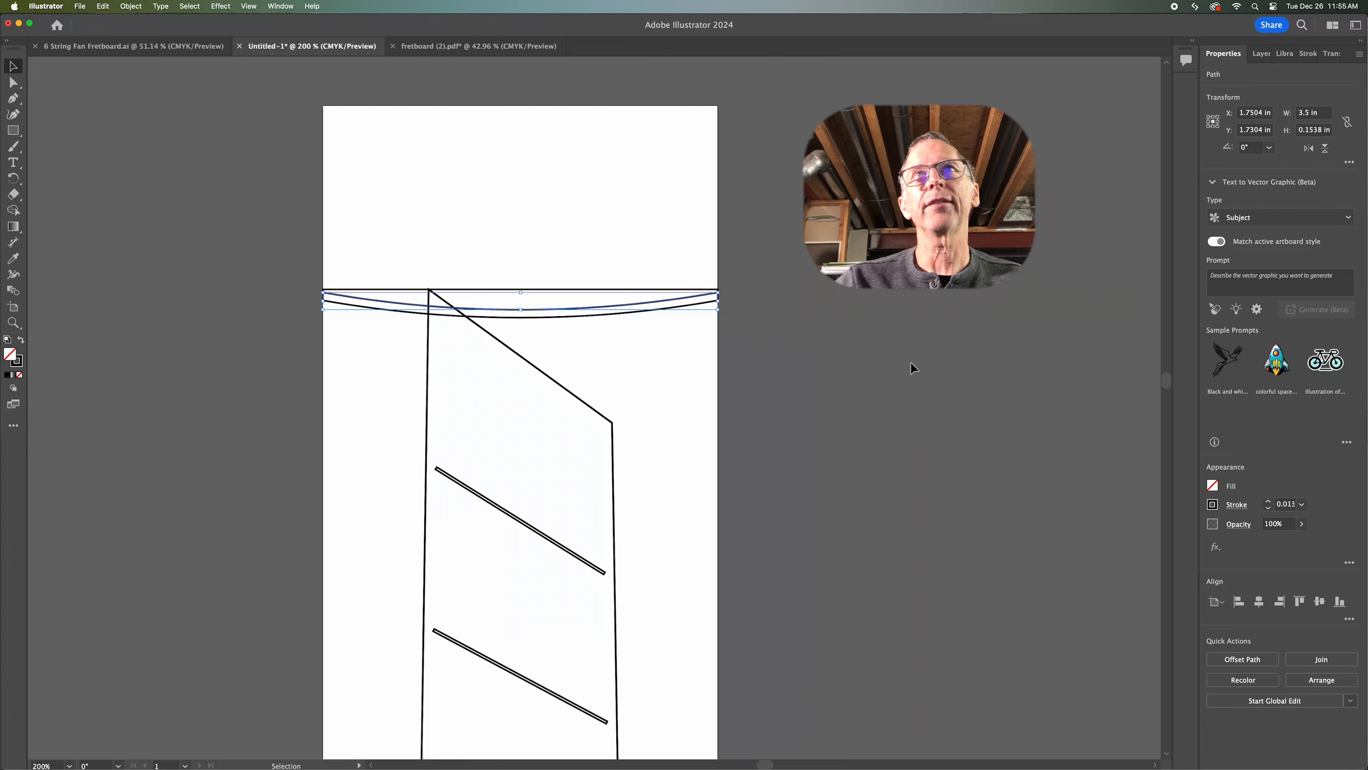
click(872, 355)
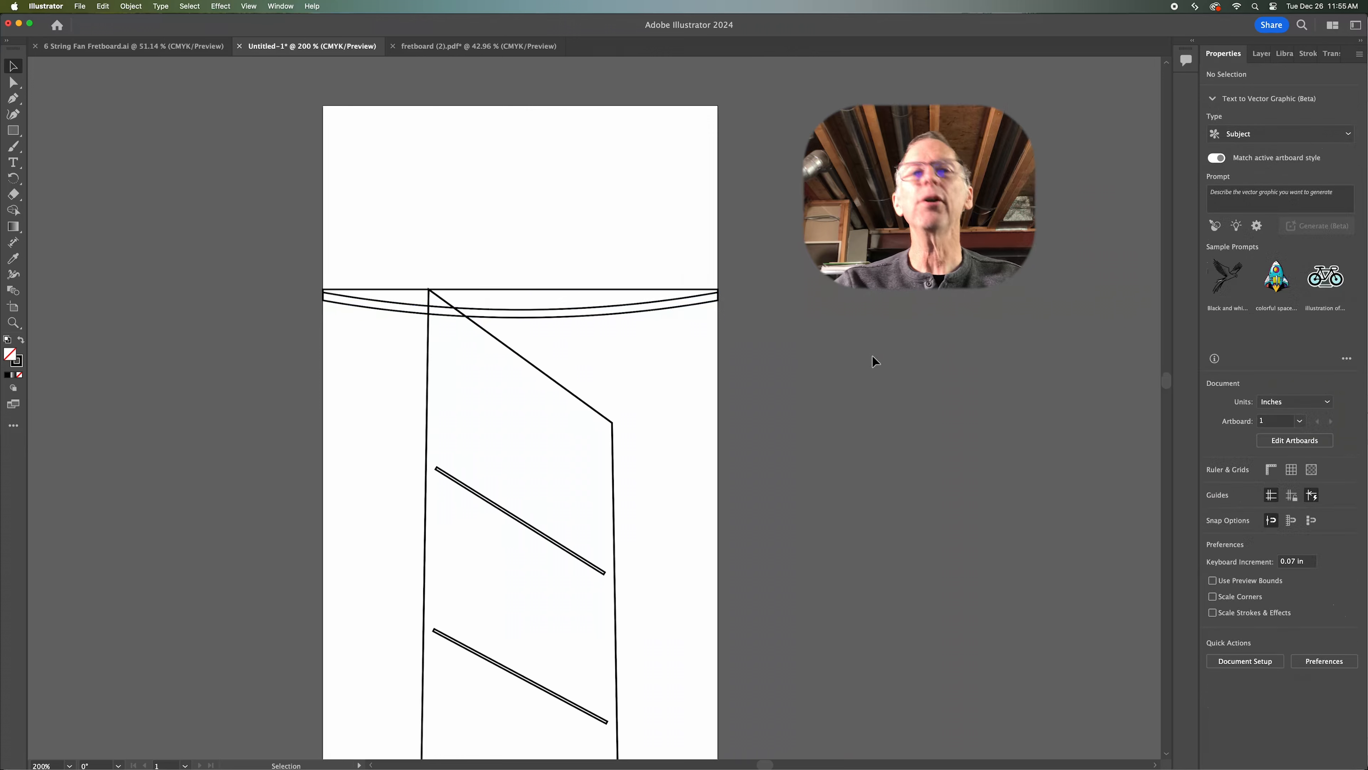
alt+scroll(872, 357, down, 1)
alt+scroll(871, 358, down, 2)
key(super+0)
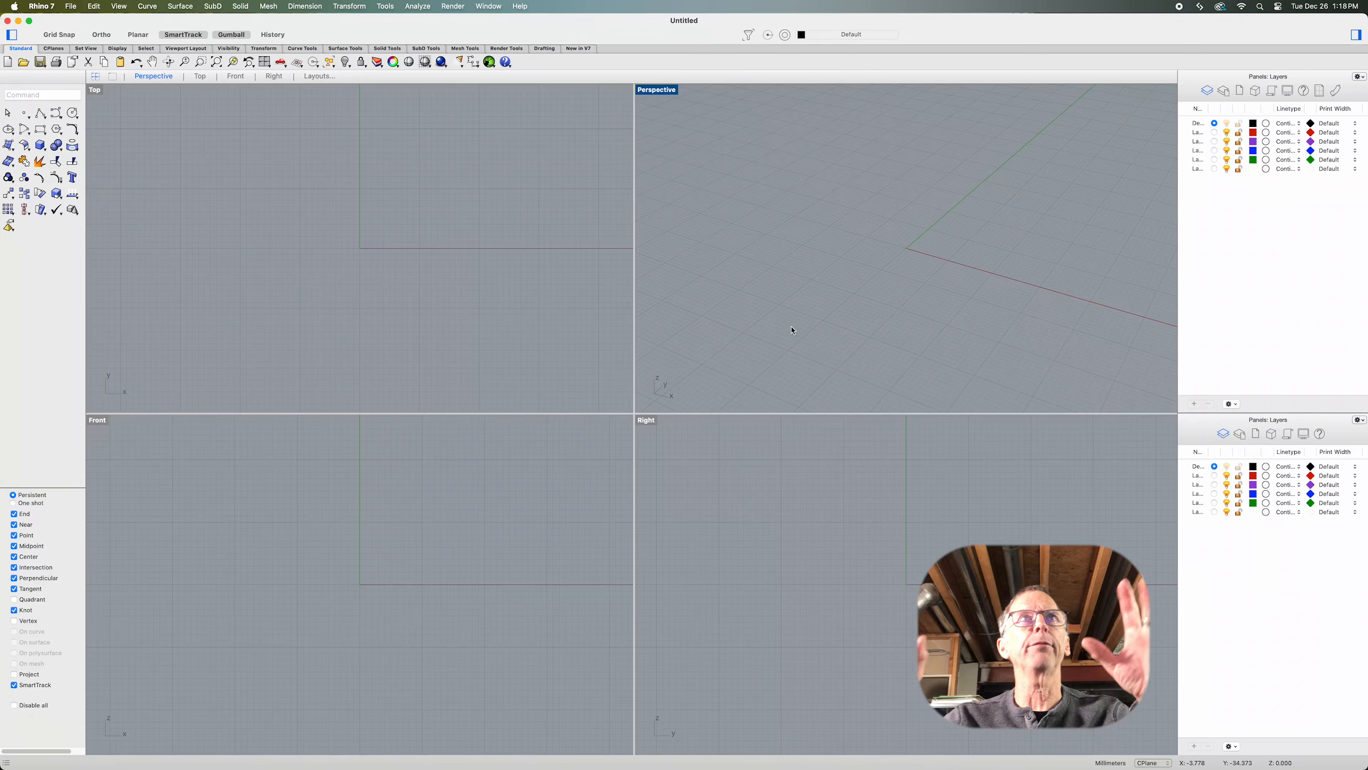
In Rhino, maximize the Perspective viewport and import 6 String Fan Fretboard.ai from the 6 String Fan Fret folder
click(154, 76)
shift+right_drag(843, 360, 586, 438)
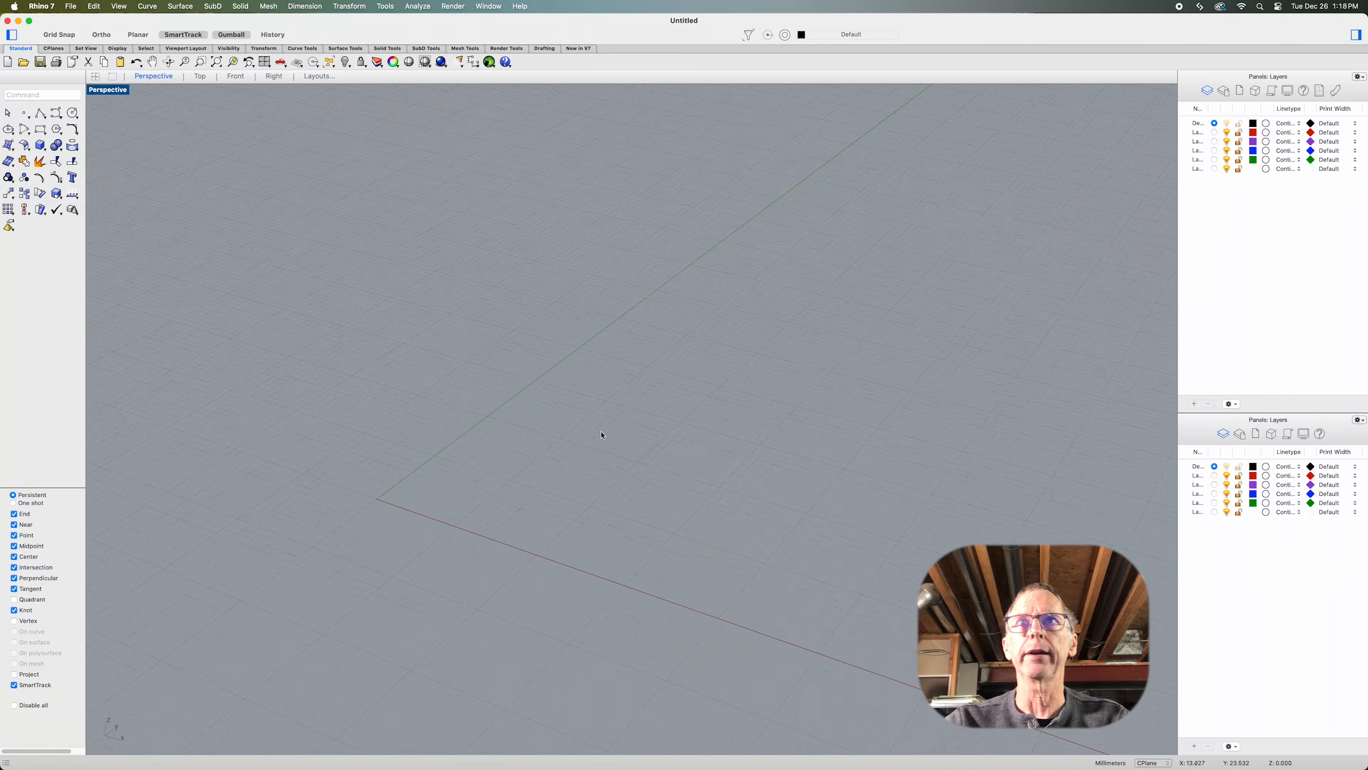
click(70, 6)
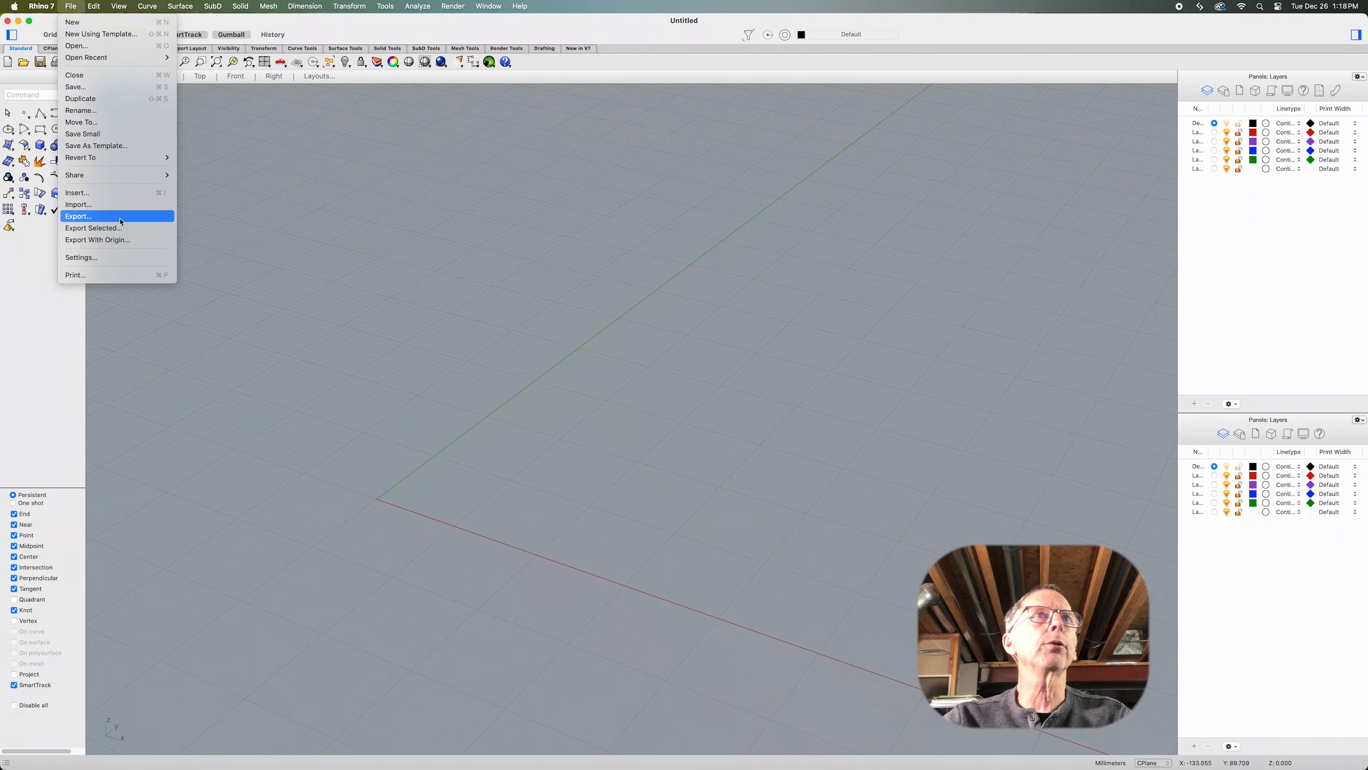
click(81, 205)
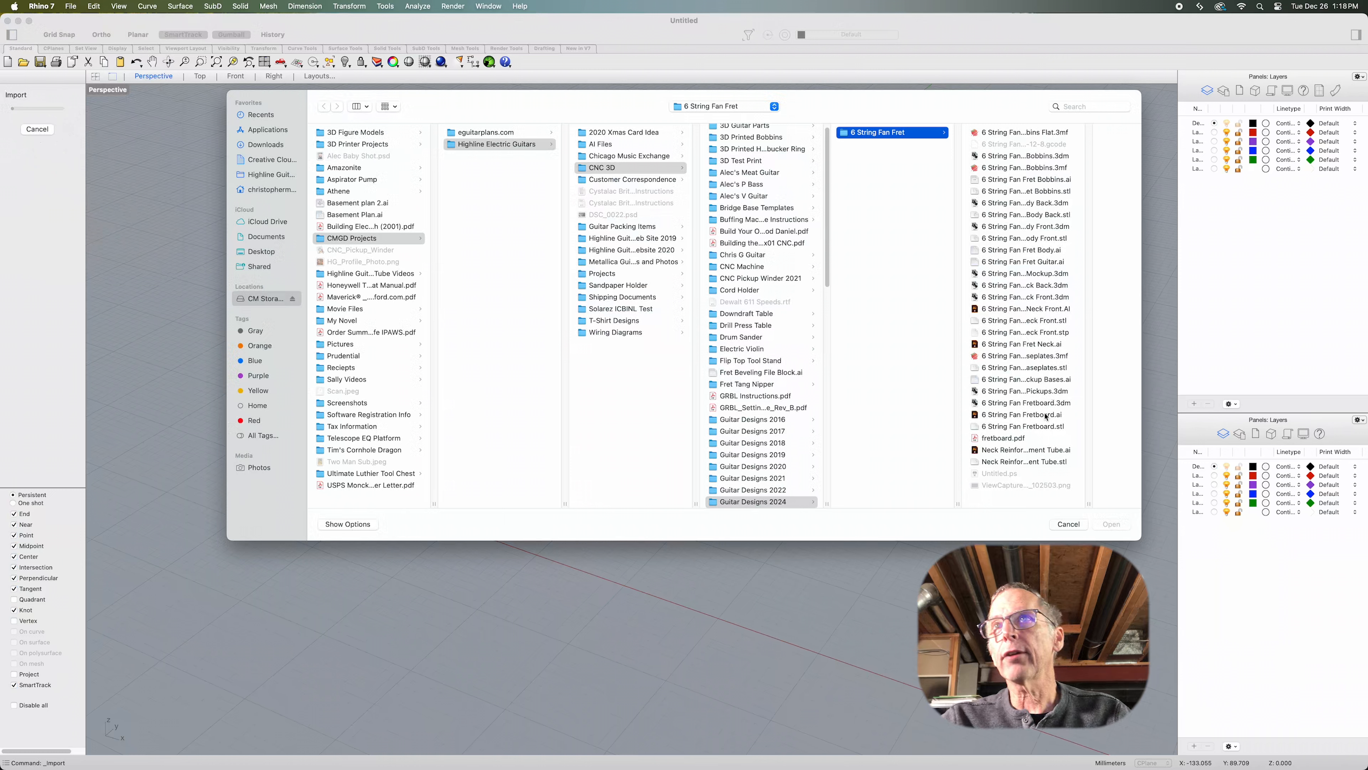
click(1033, 415)
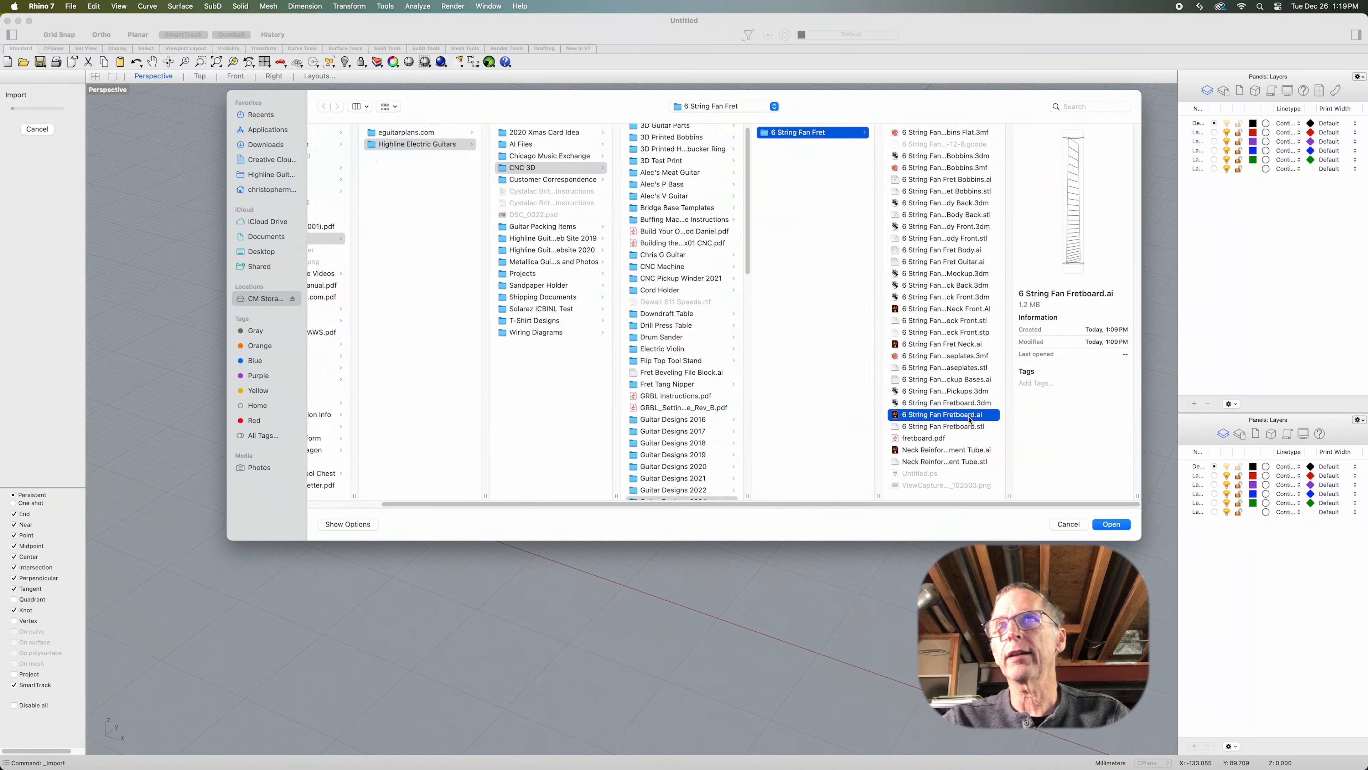
click(1112, 524)
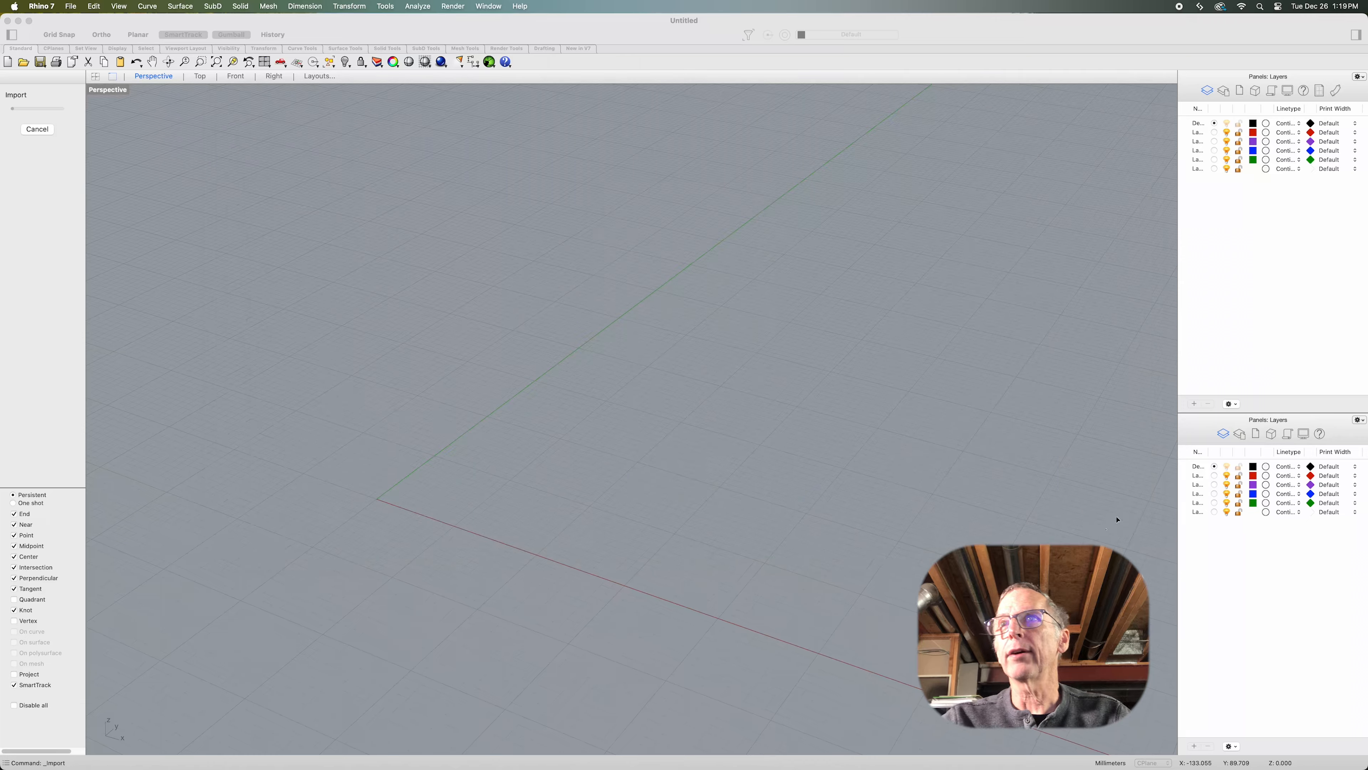
click(769, 322)
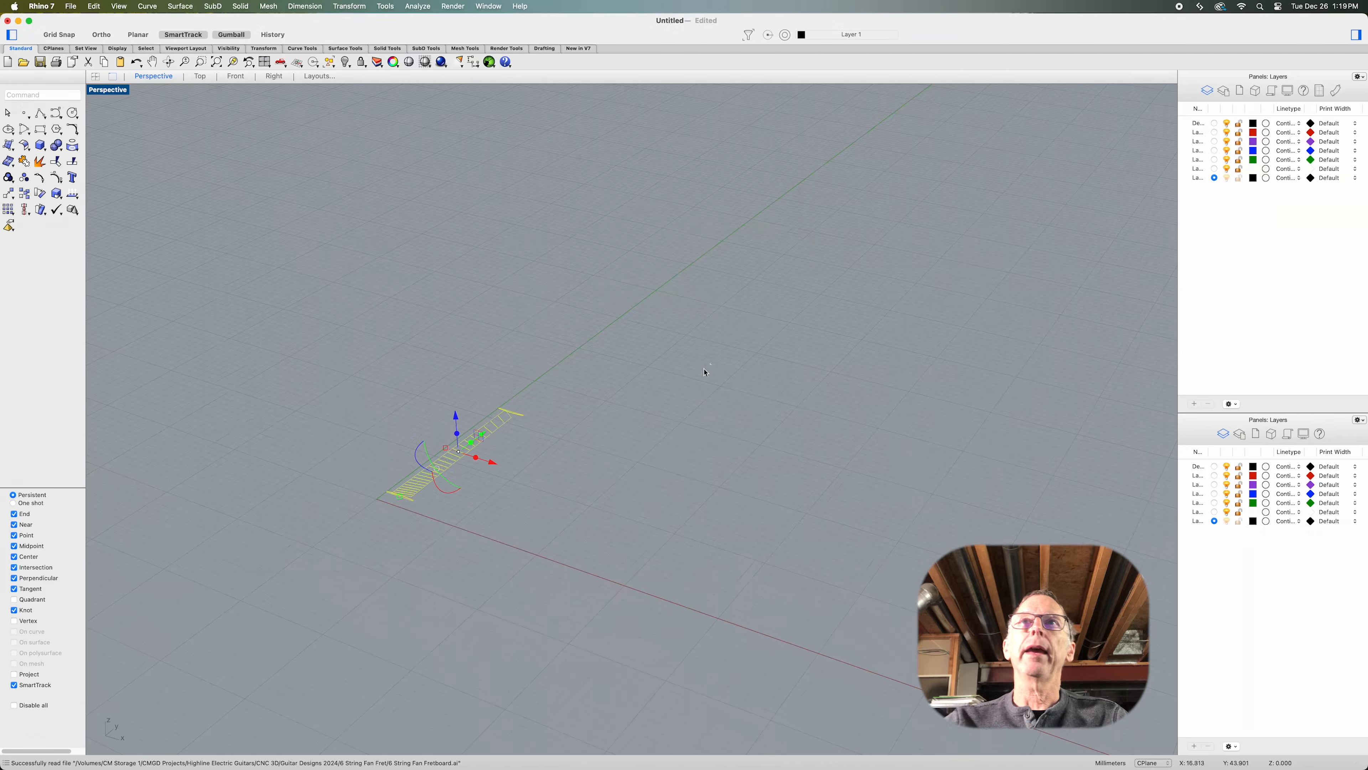
Rotate the two profile curves at the fretboard's lower end 90 degrees upright in the Right view, pivoting about their outer end
scroll(381, 484, up, 5)
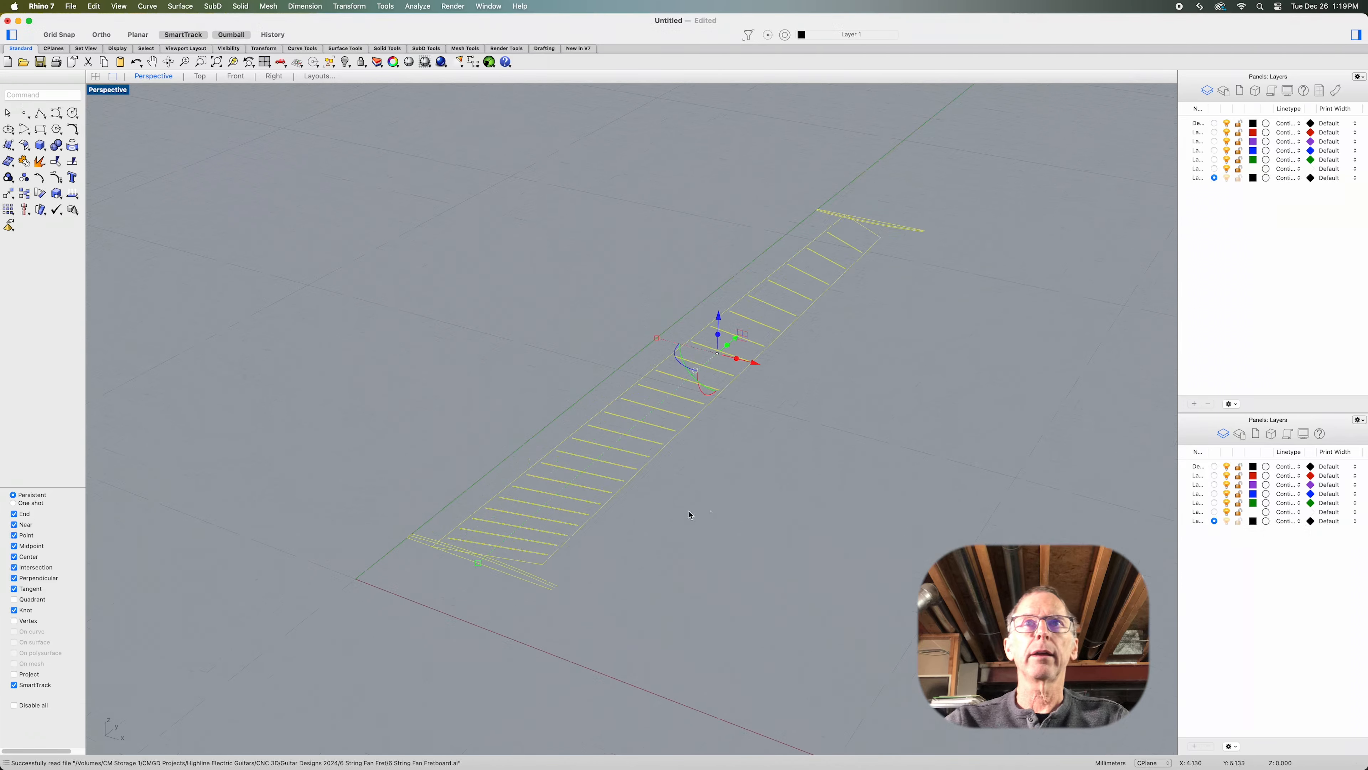
click(707, 514)
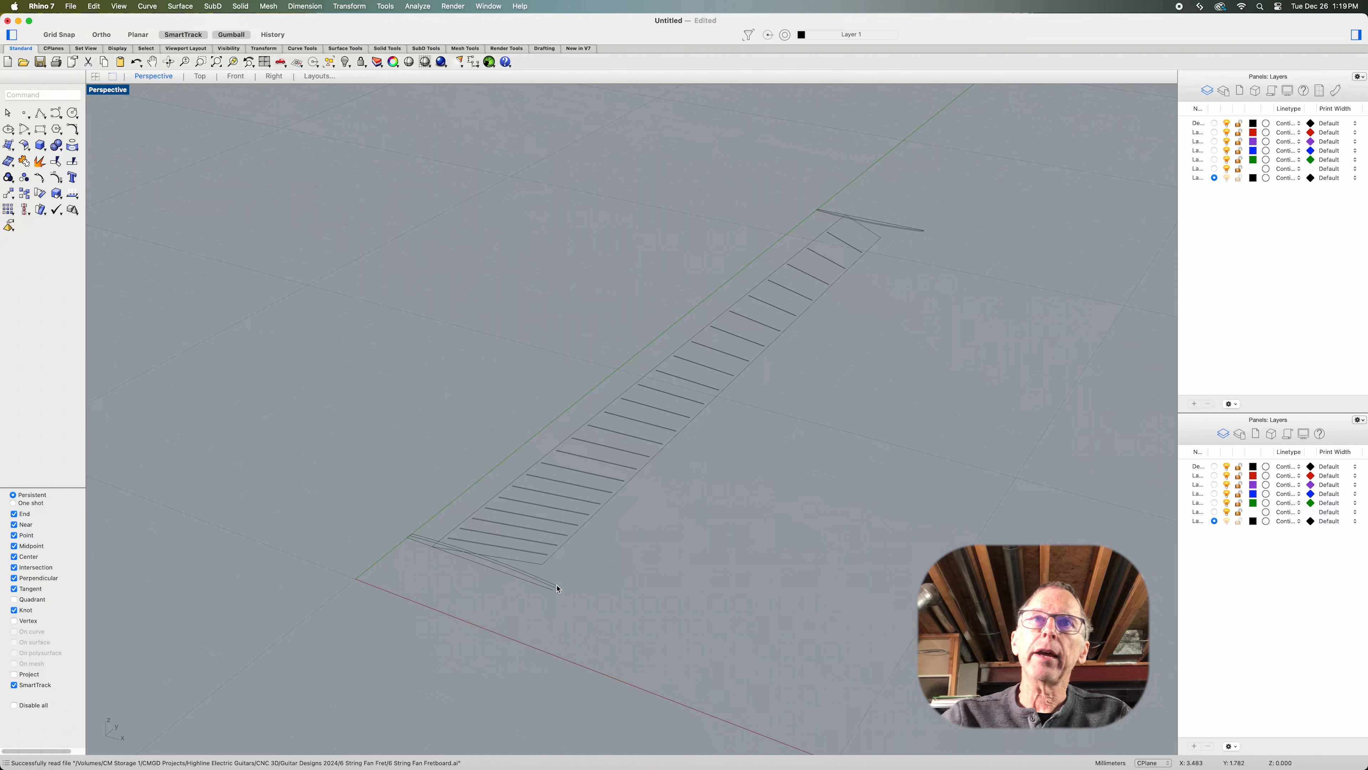
drag(564, 580, 545, 599)
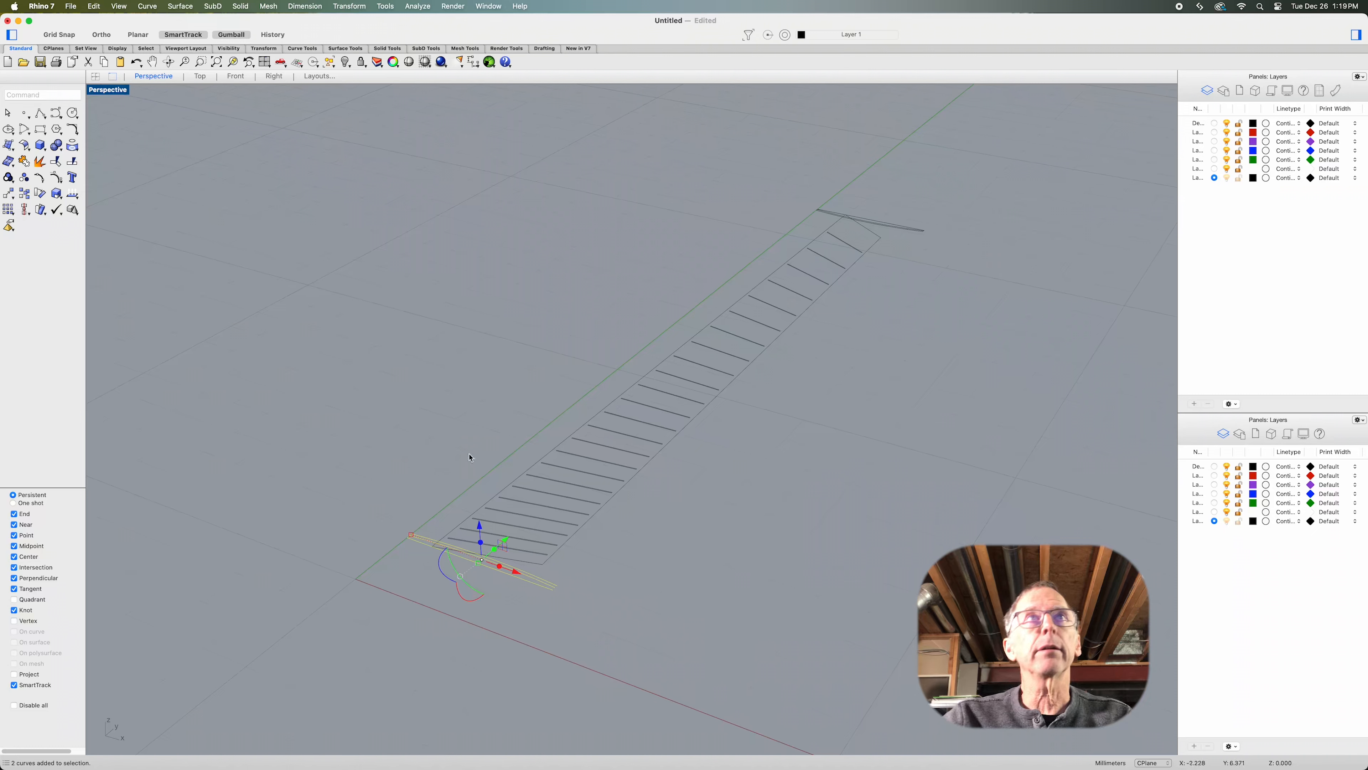
click(281, 78)
scroll(613, 463, up, 10)
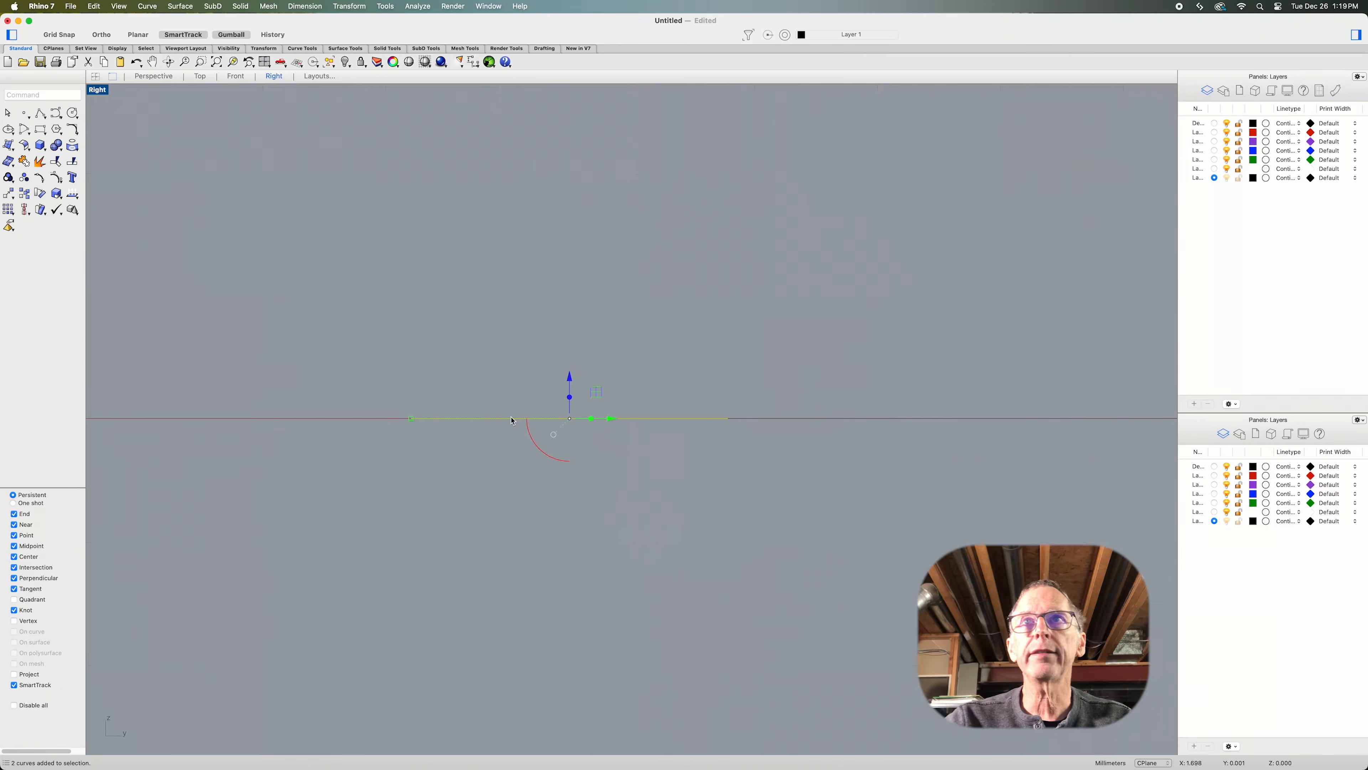
click(16, 194)
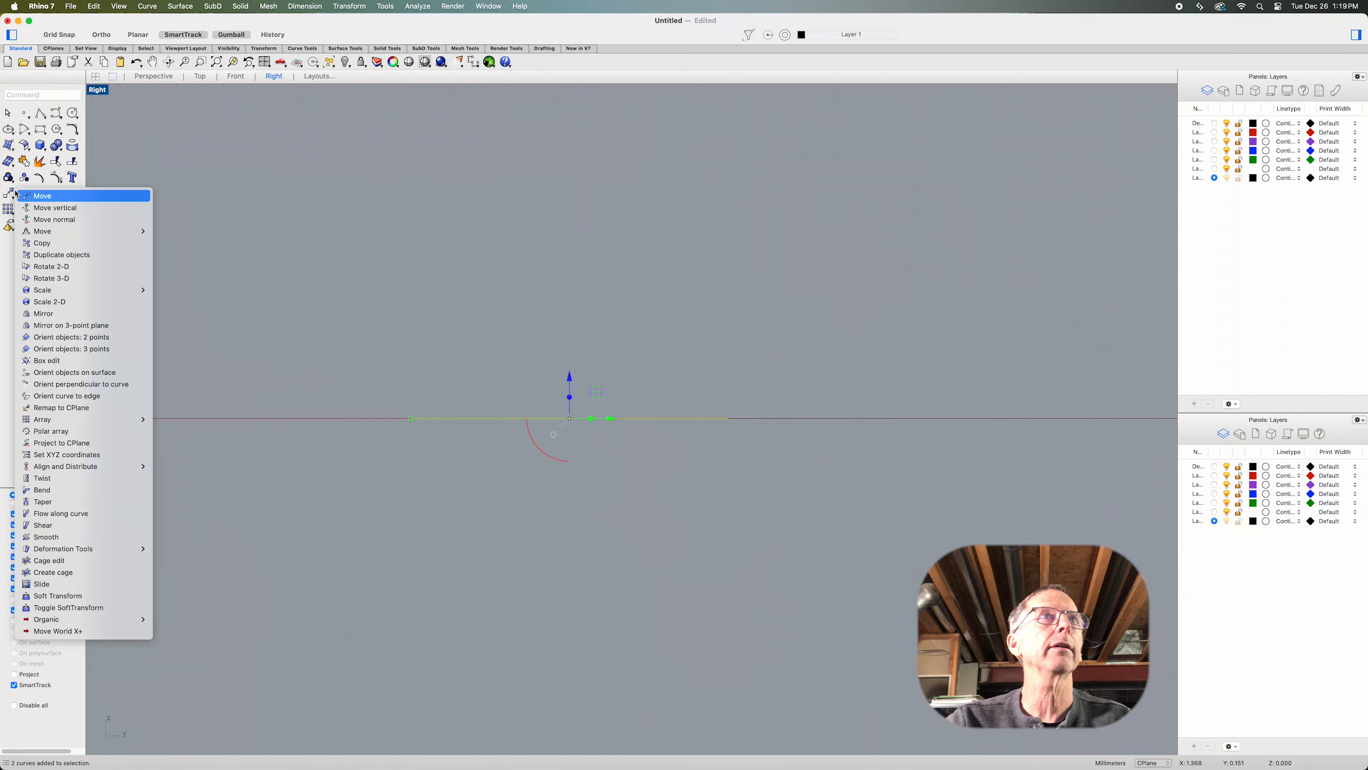
click(59, 268)
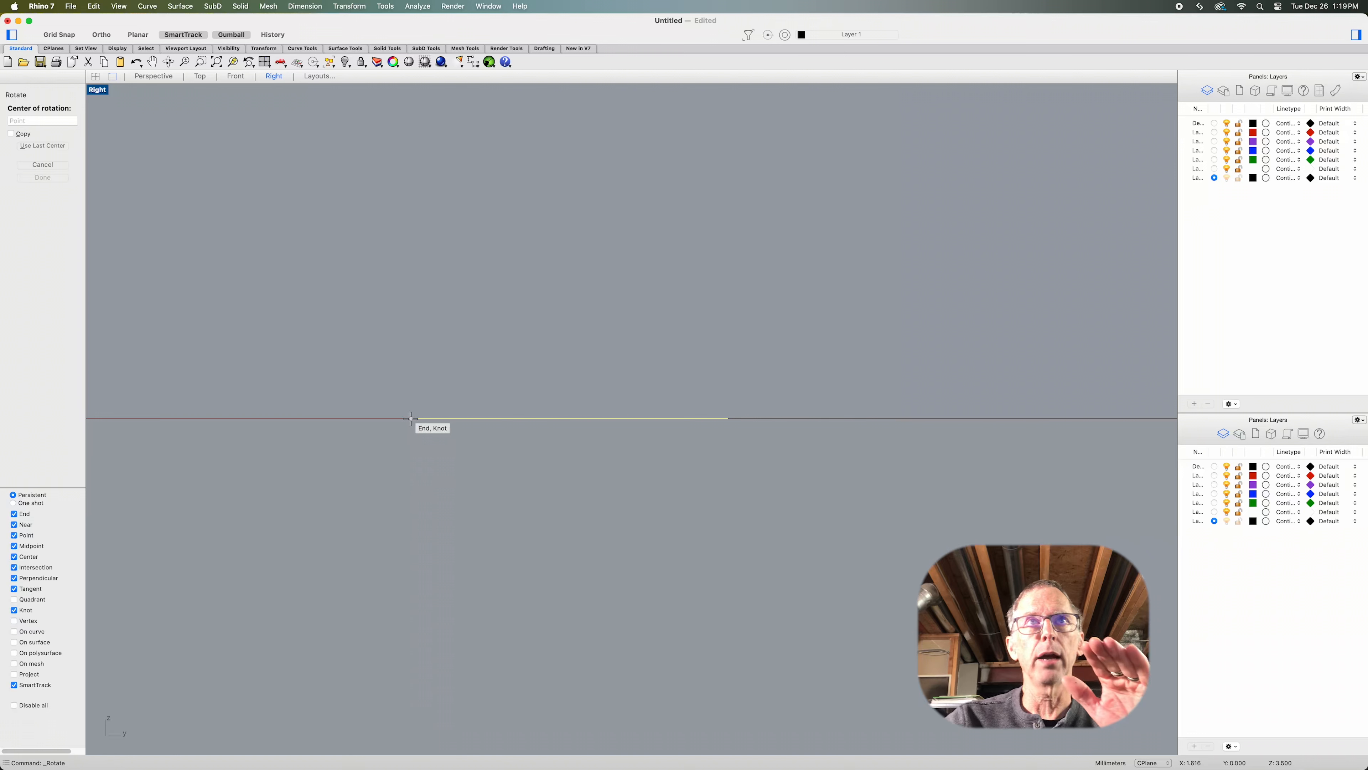
click(410, 419)
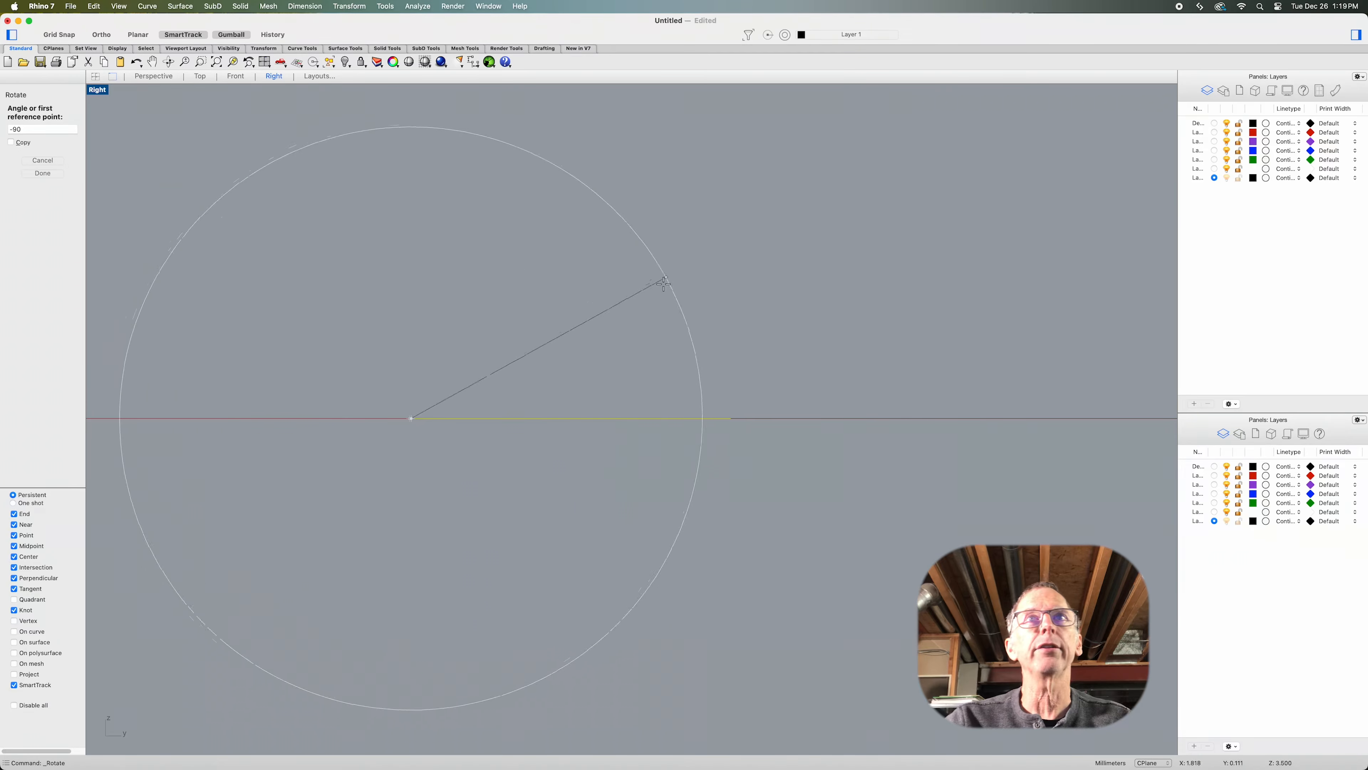
click(729, 418)
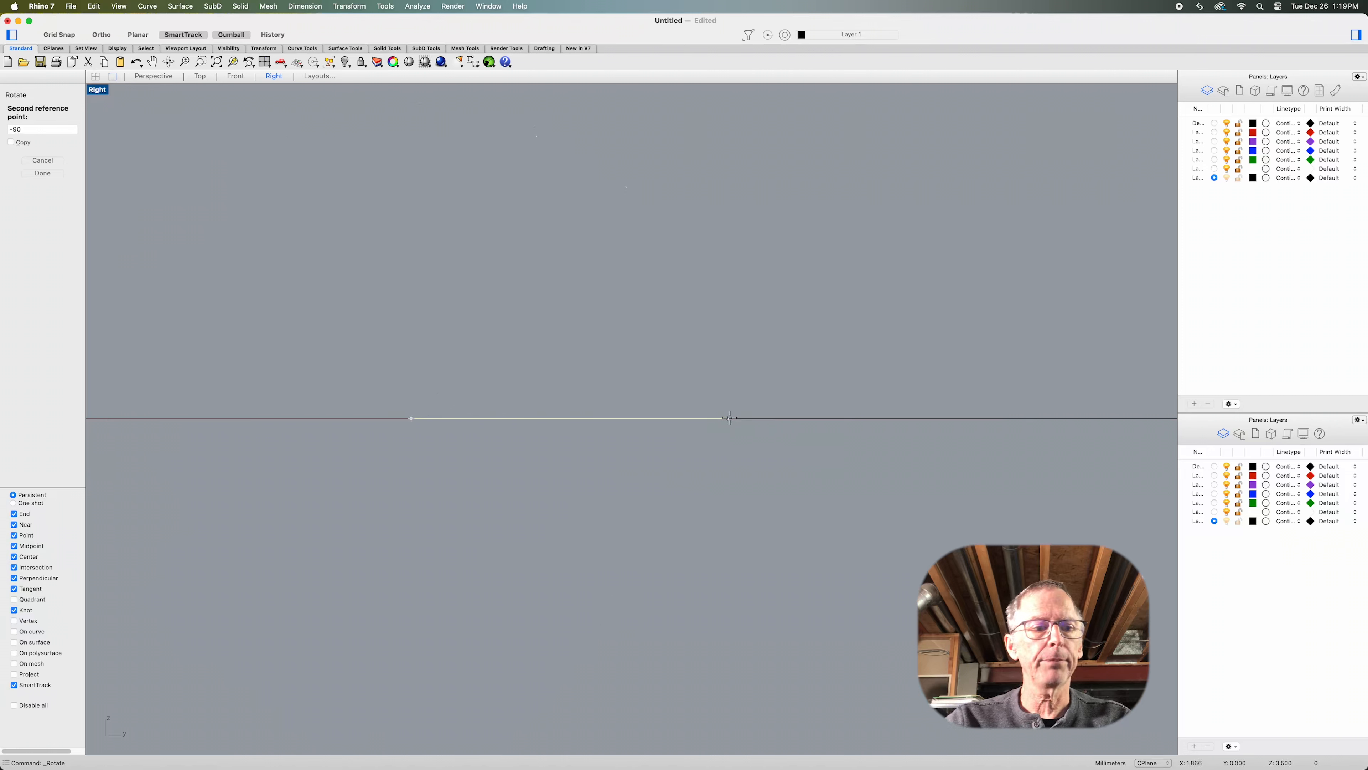
key(shift)
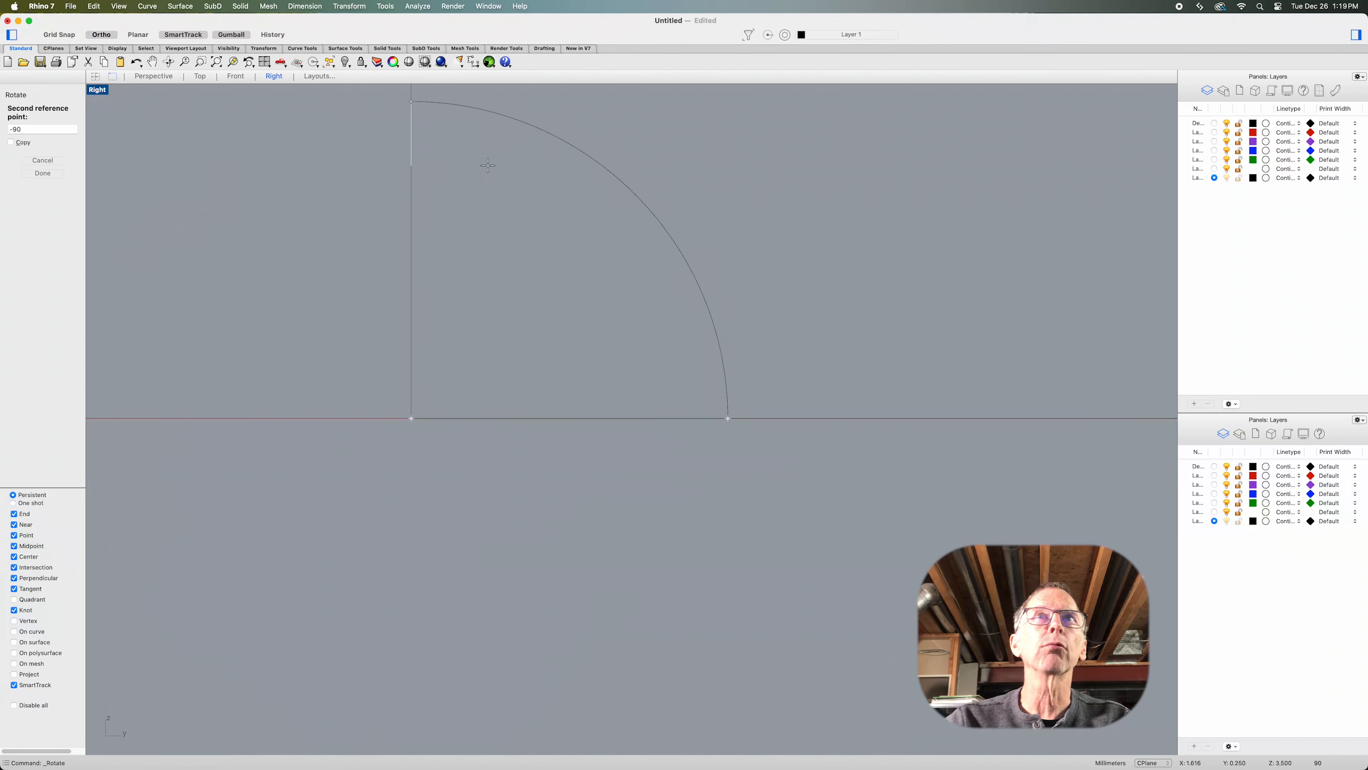
shift+click(488, 168)
scroll(546, 220, down, 8)
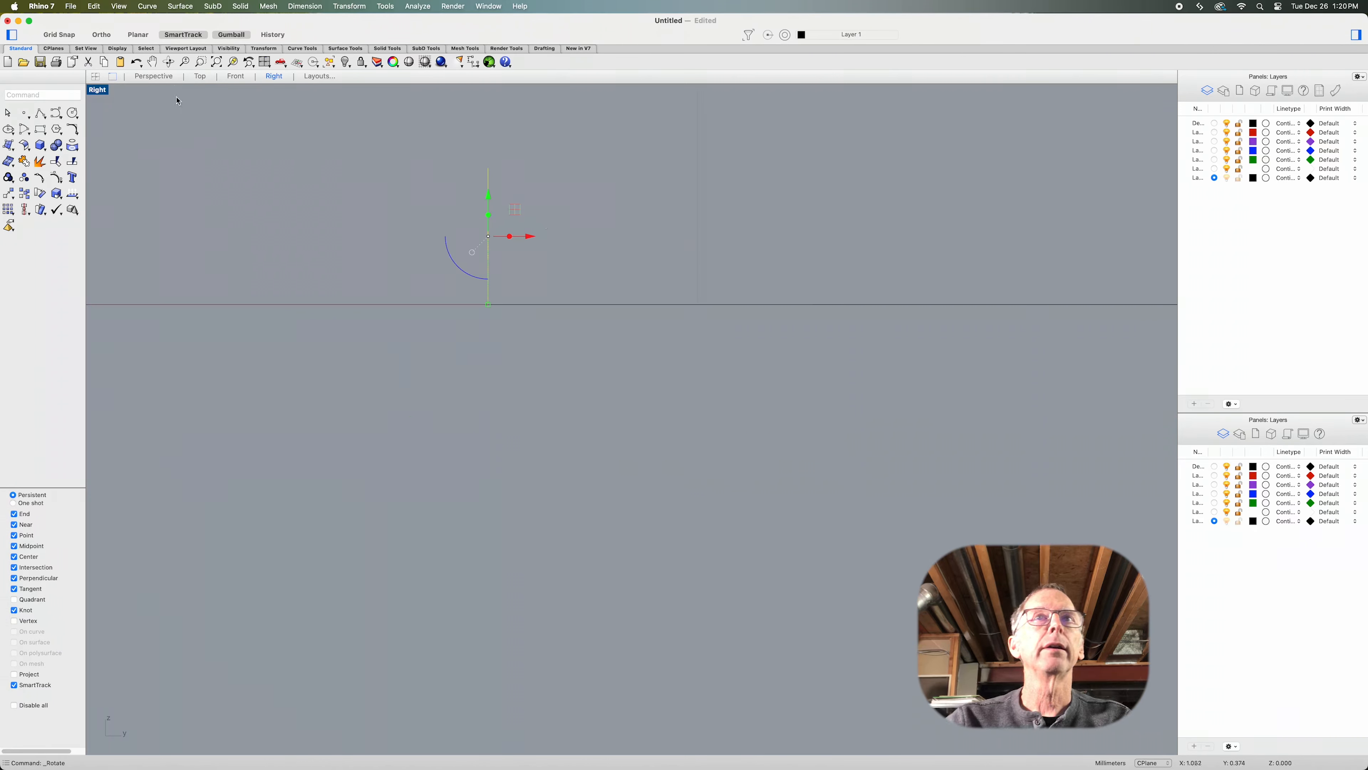
Rotate the two profile curves at the fretboard's upper end 90 degrees upright in the Right view, pivoting about their outer end
click(153, 76)
scroll(561, 602, up, 9)
scroll(562, 602, down, 7)
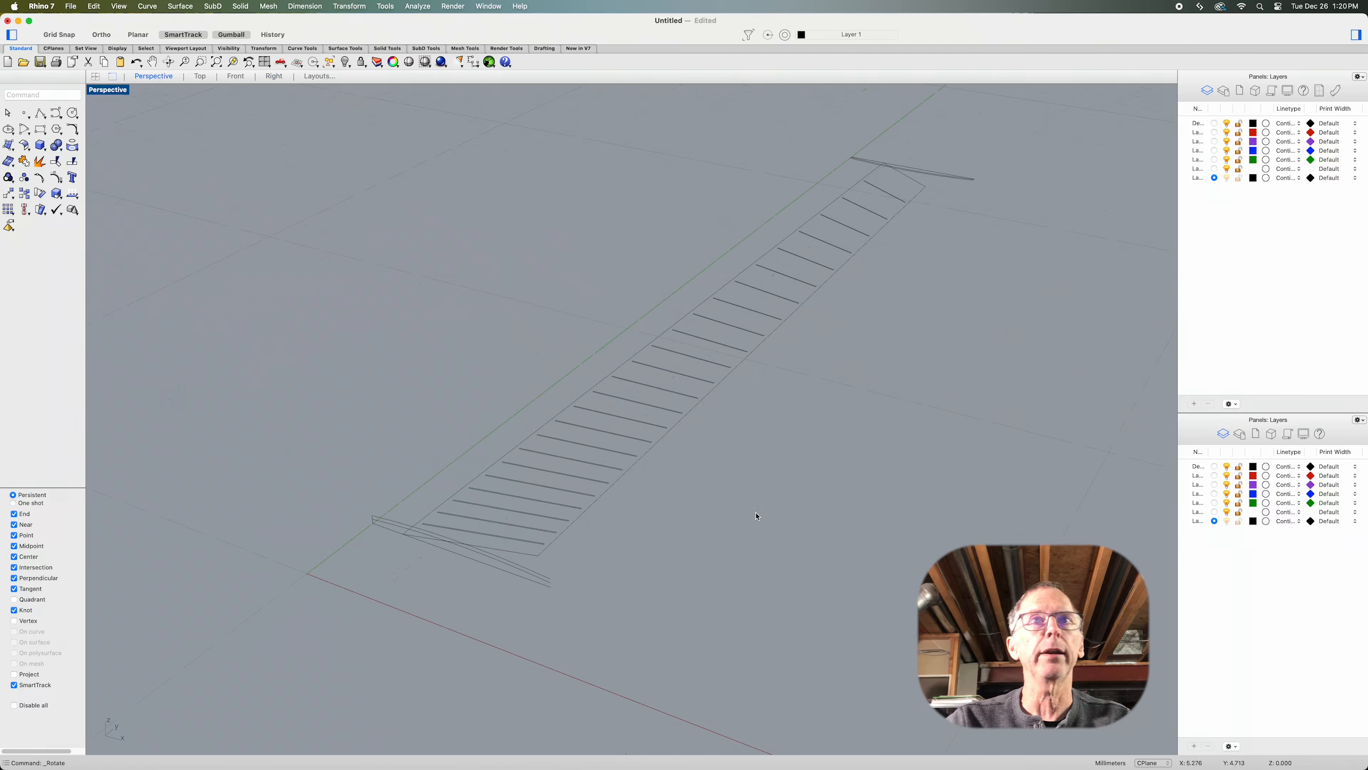
drag(921, 358, 901, 385)
shift+right_drag(1023, 300, 803, 520)
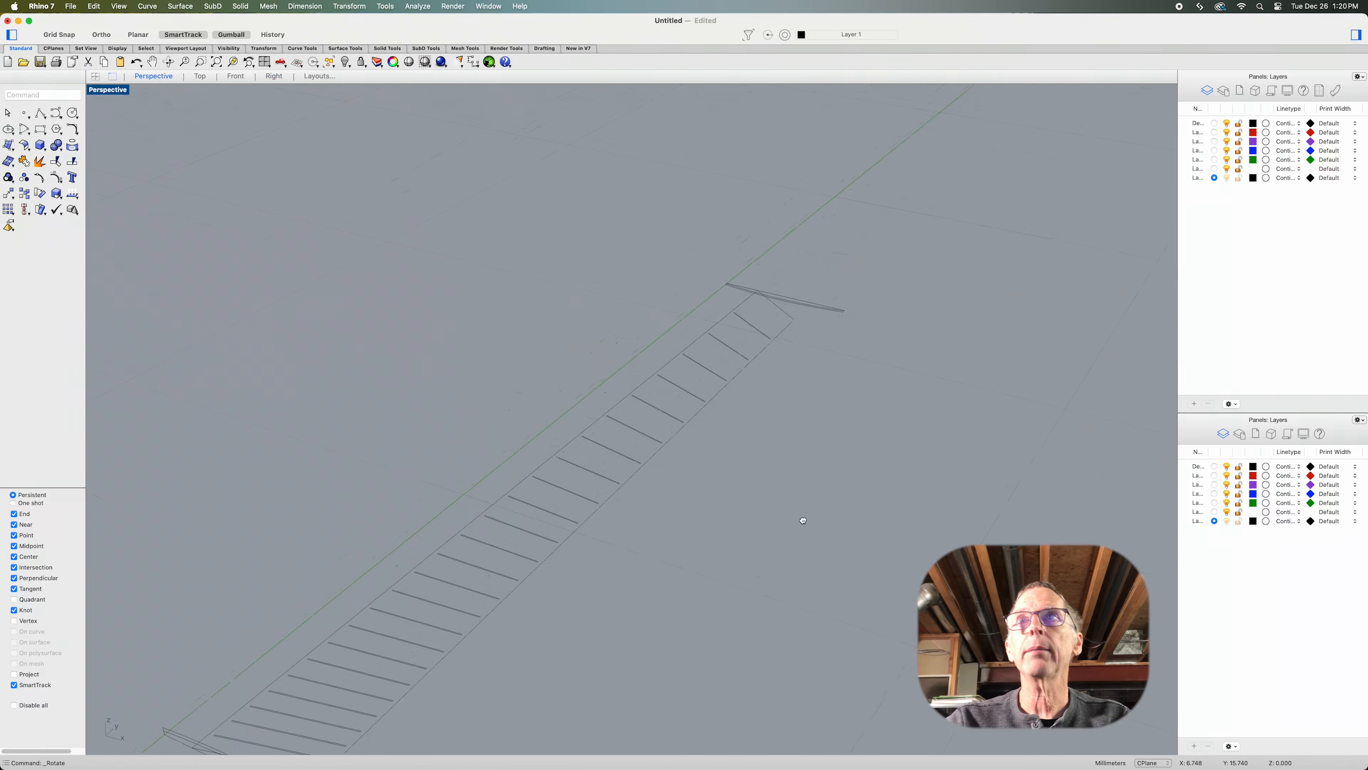
drag(873, 288, 817, 343)
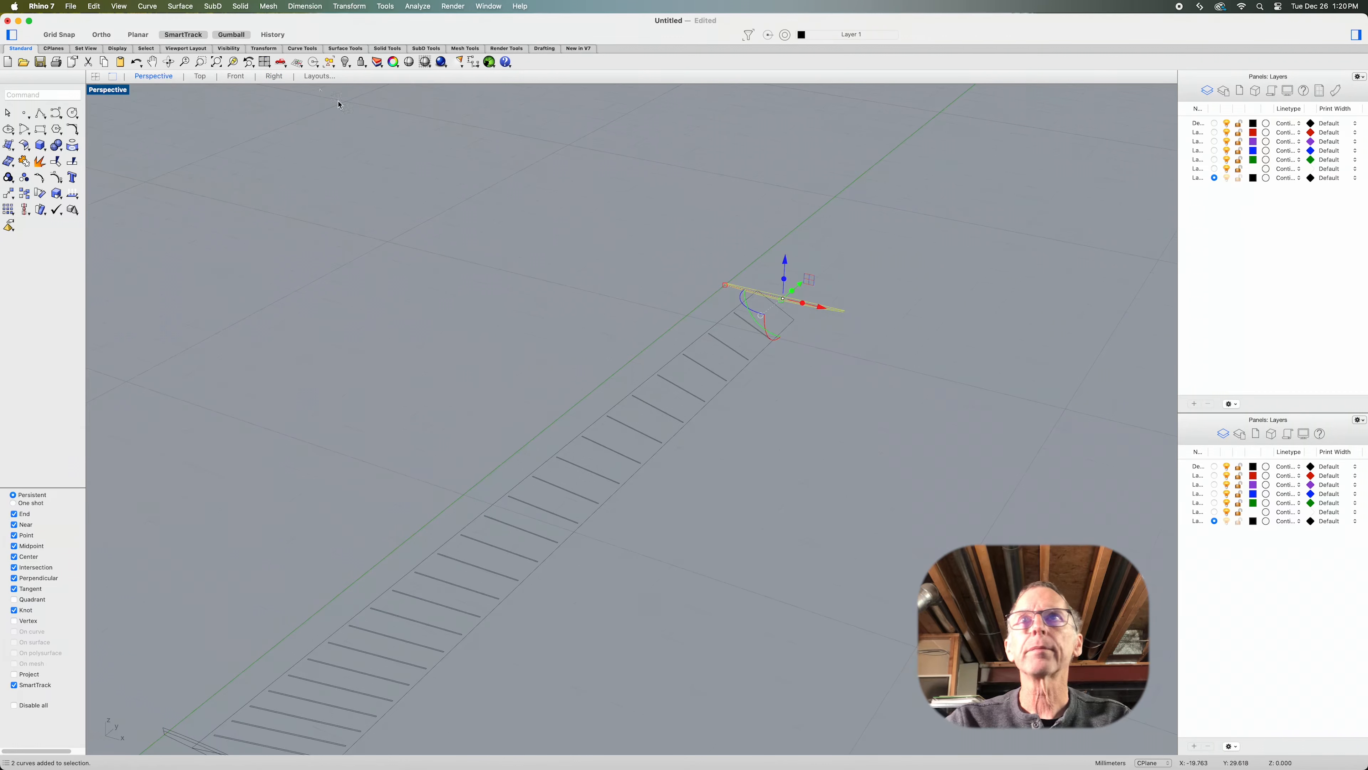
click(265, 76)
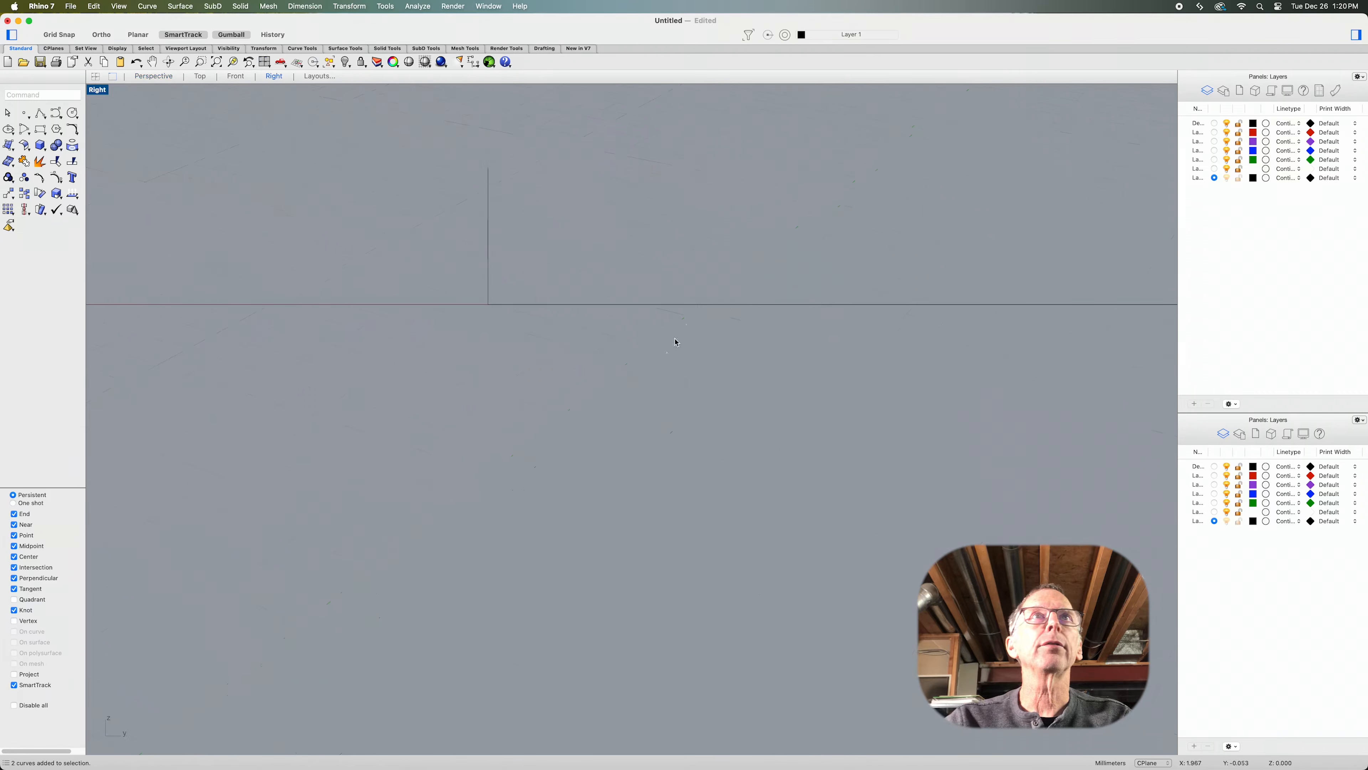
scroll(1138, 360, up, 15)
scroll(895, 282, up, 8)
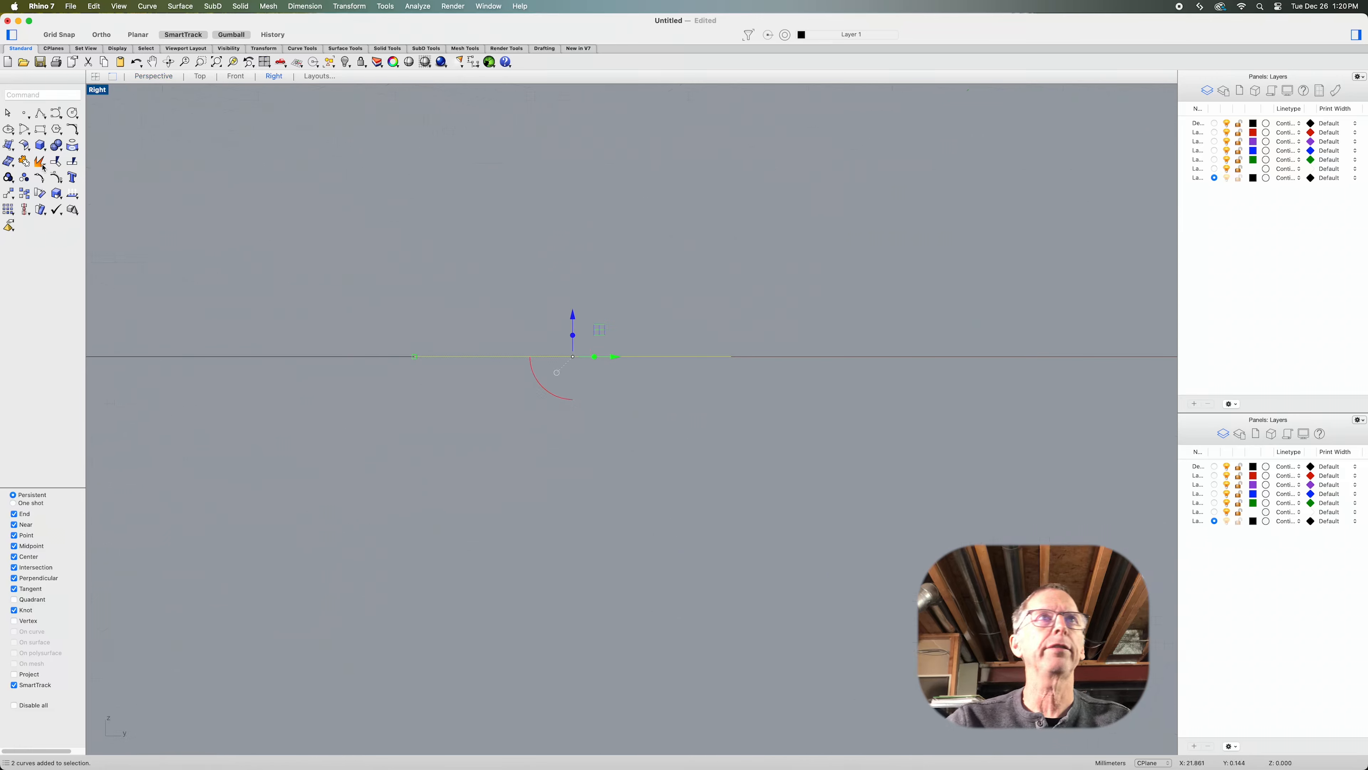
click(10, 192)
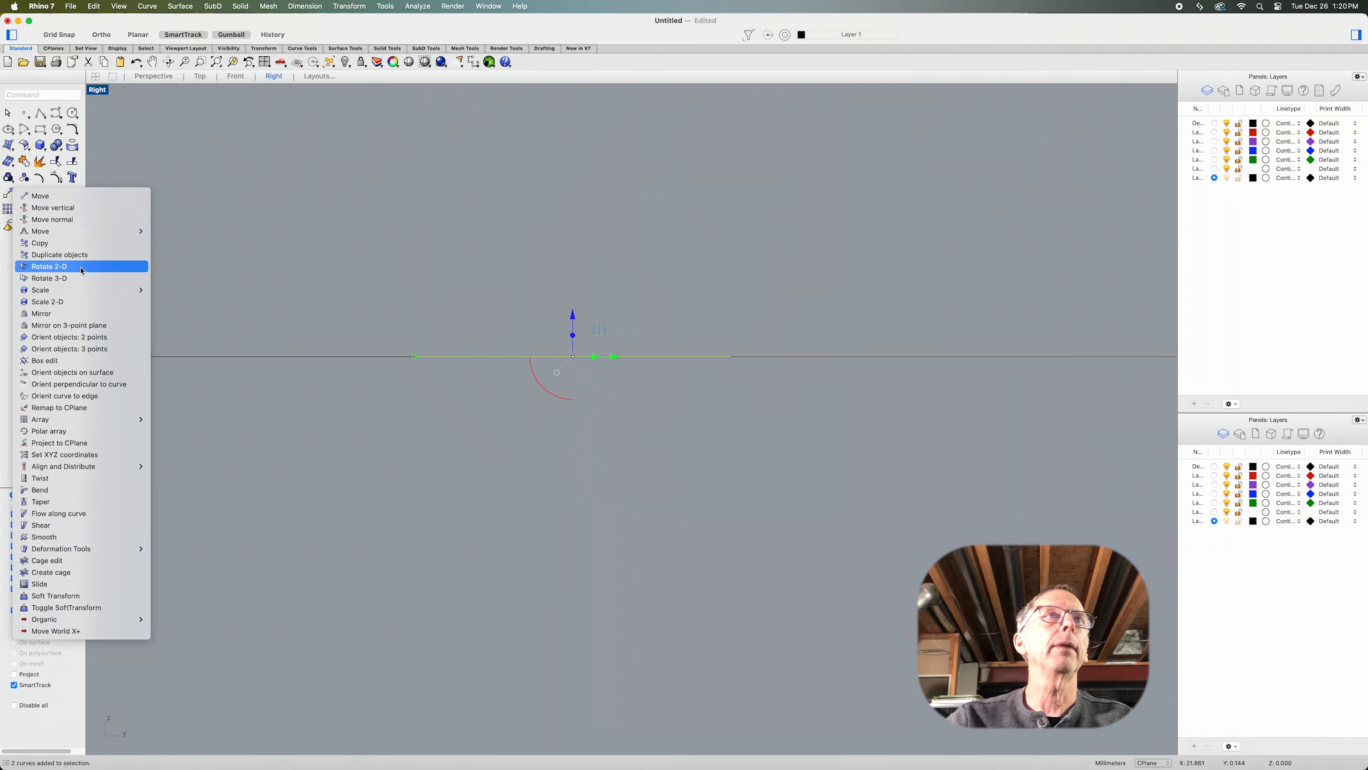
click(82, 266)
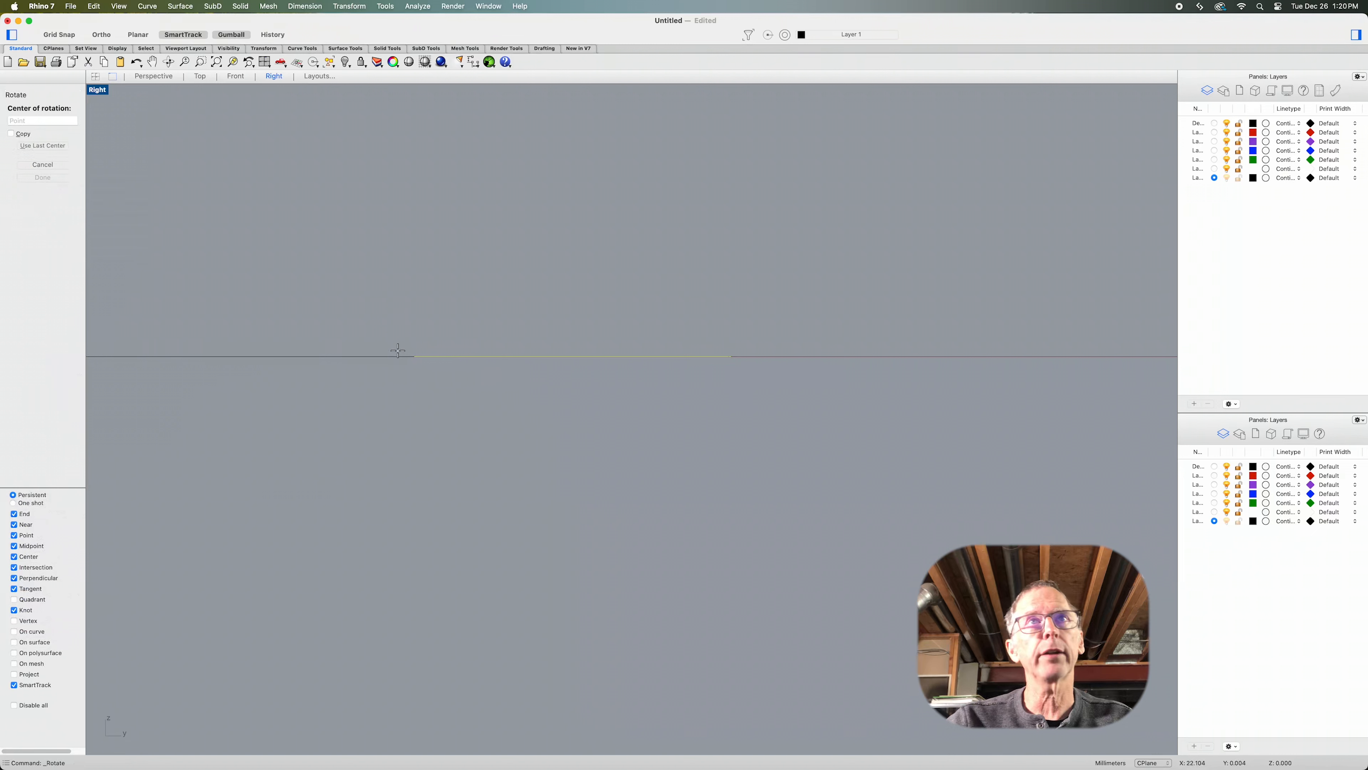
click(731, 356)
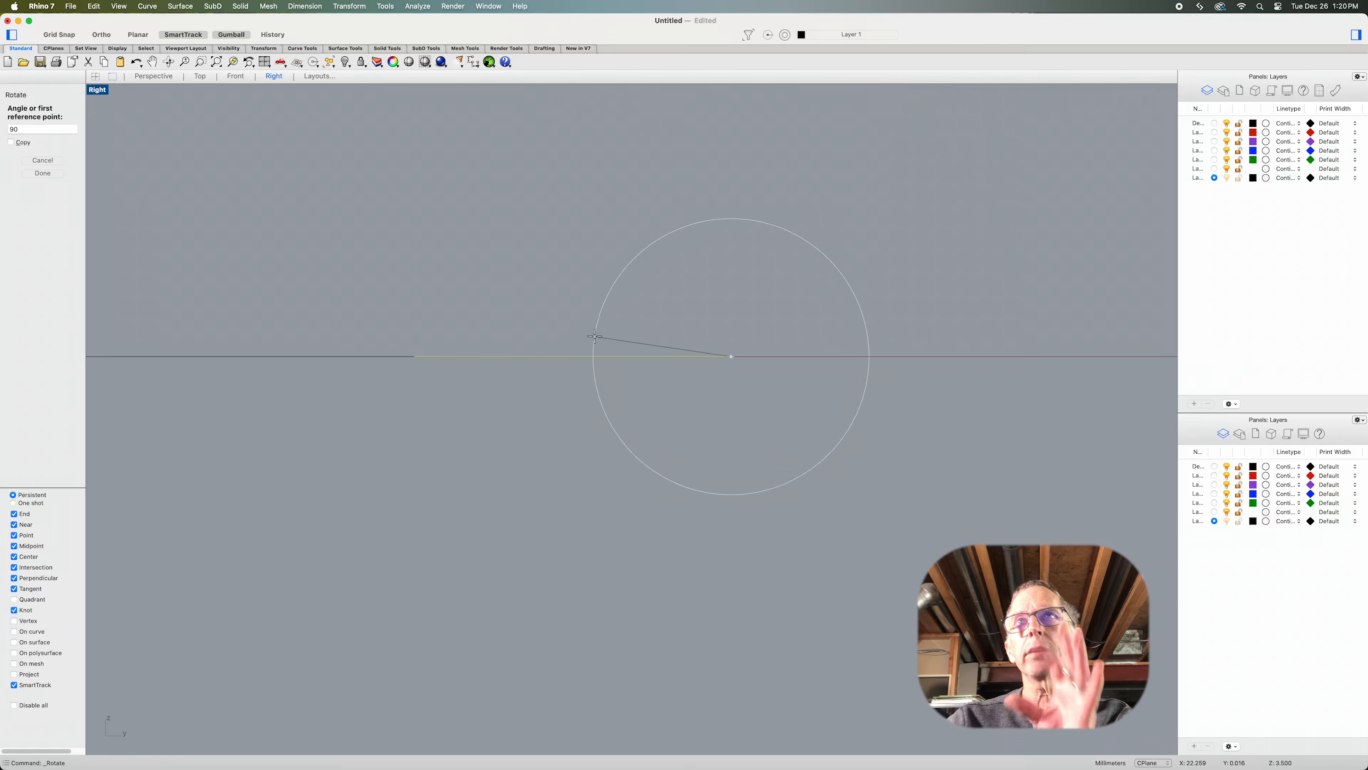
click(413, 354)
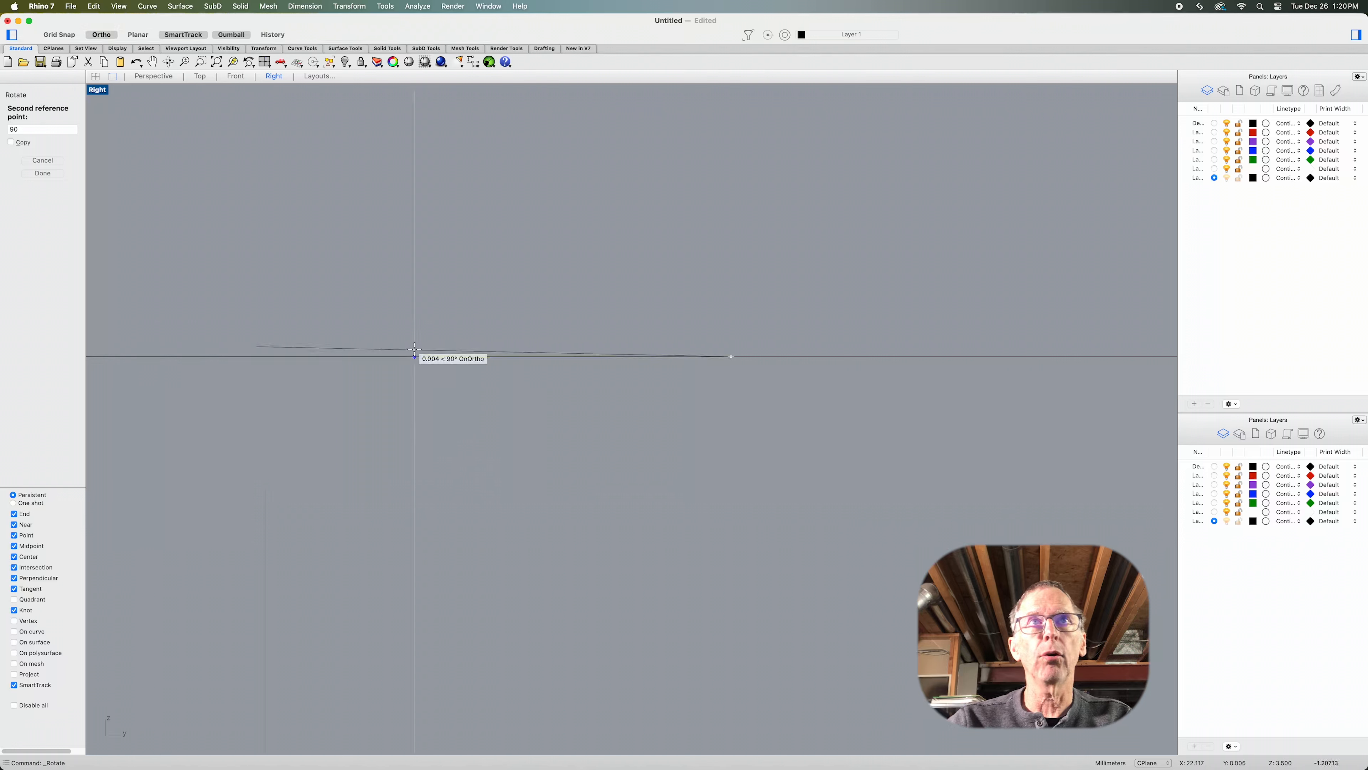
shift+click(701, 210)
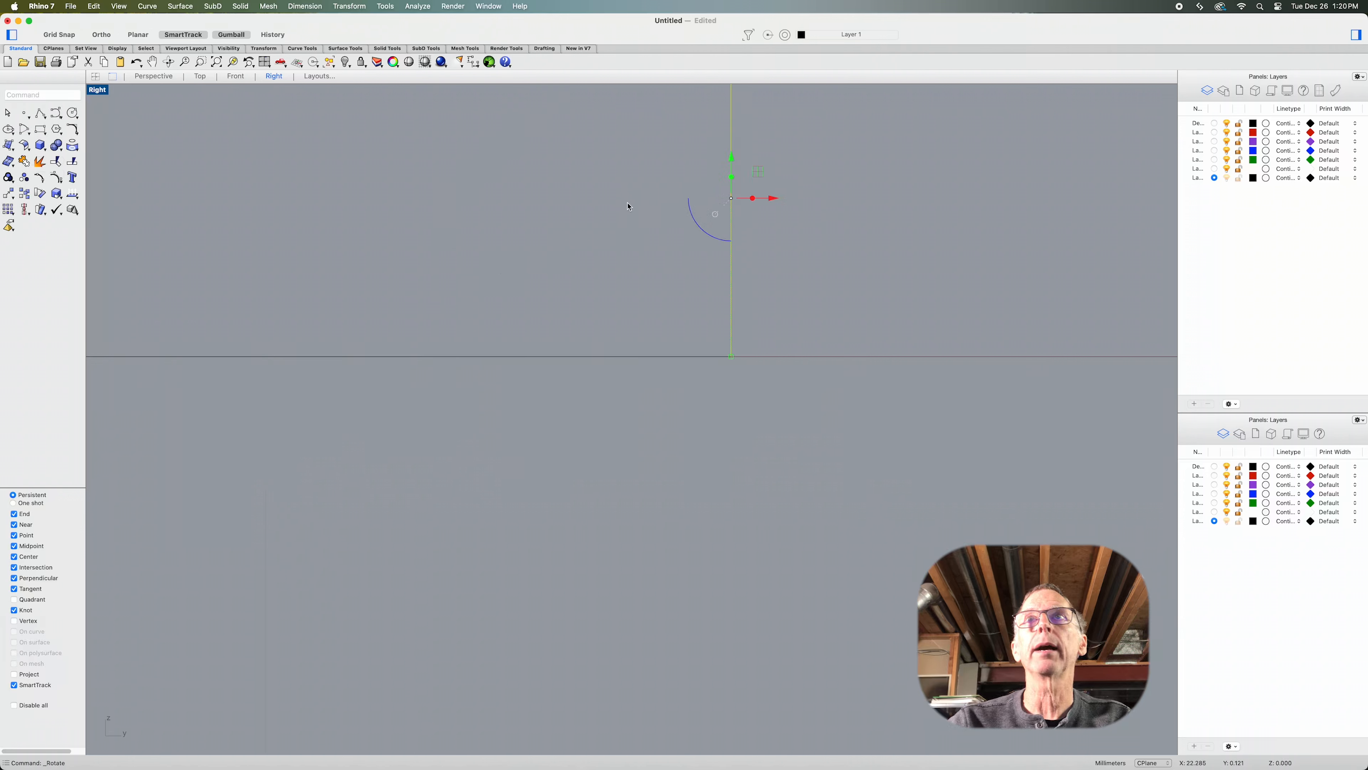
Explode the closed profile curve at the fretboard's upper end into separate segments and deselect them
right_drag(628, 204, 606, 396)
click(162, 79)
key(Escape)
scroll(889, 237, up, 6)
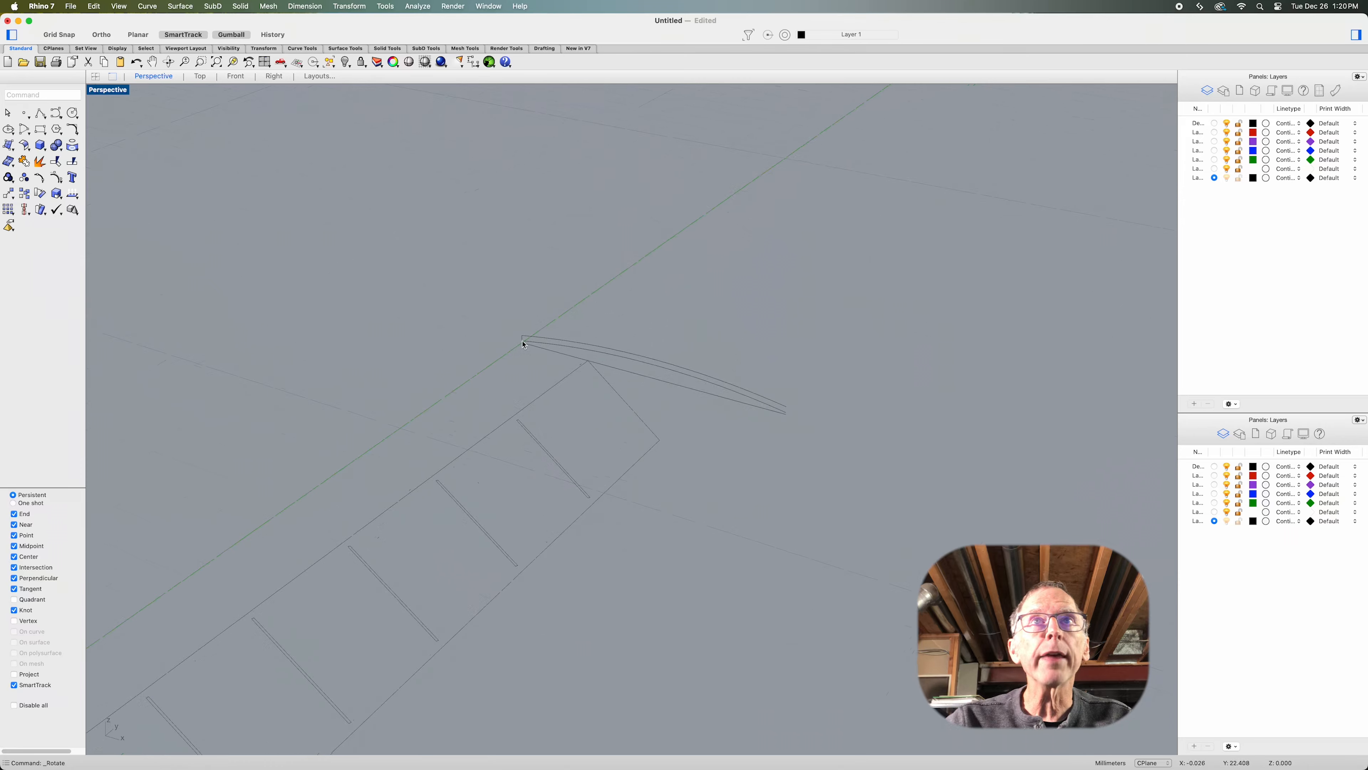
click(649, 380)
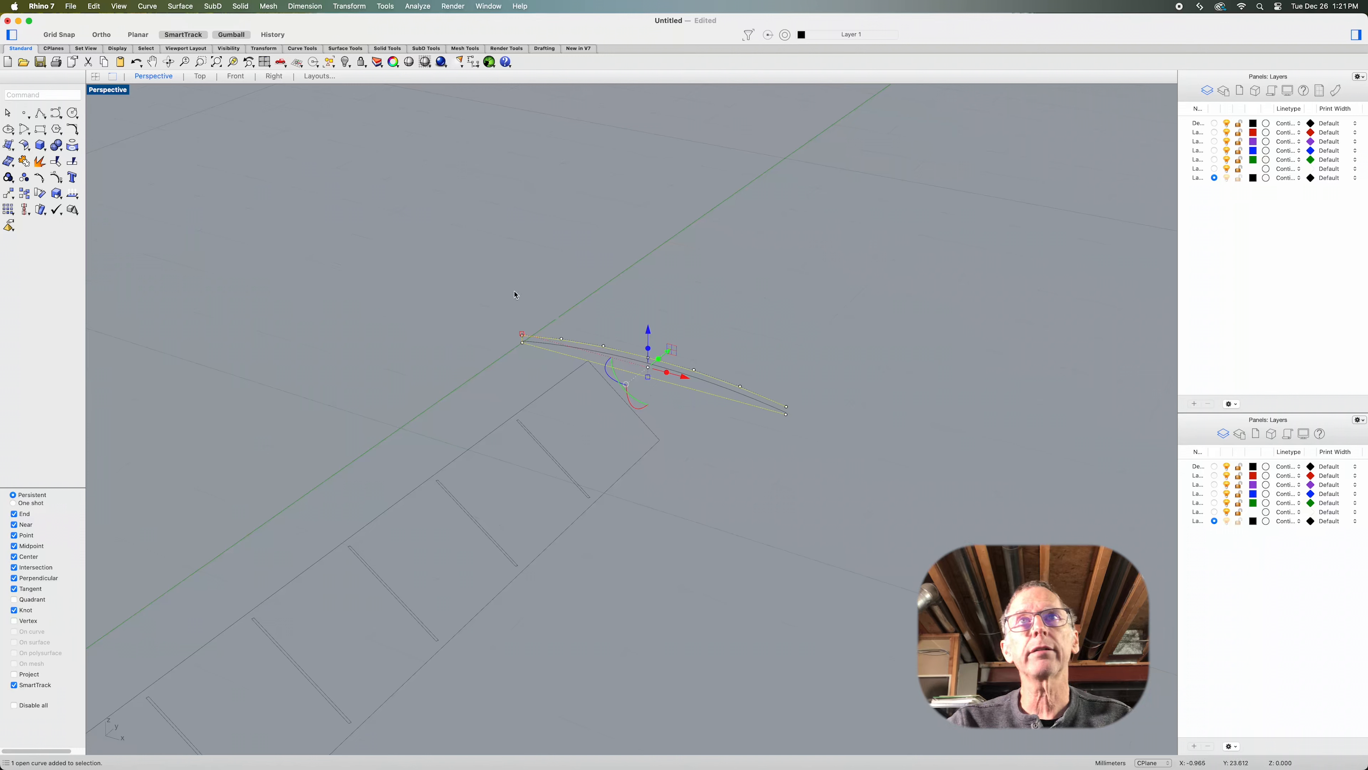
click(736, 407)
key(Return)
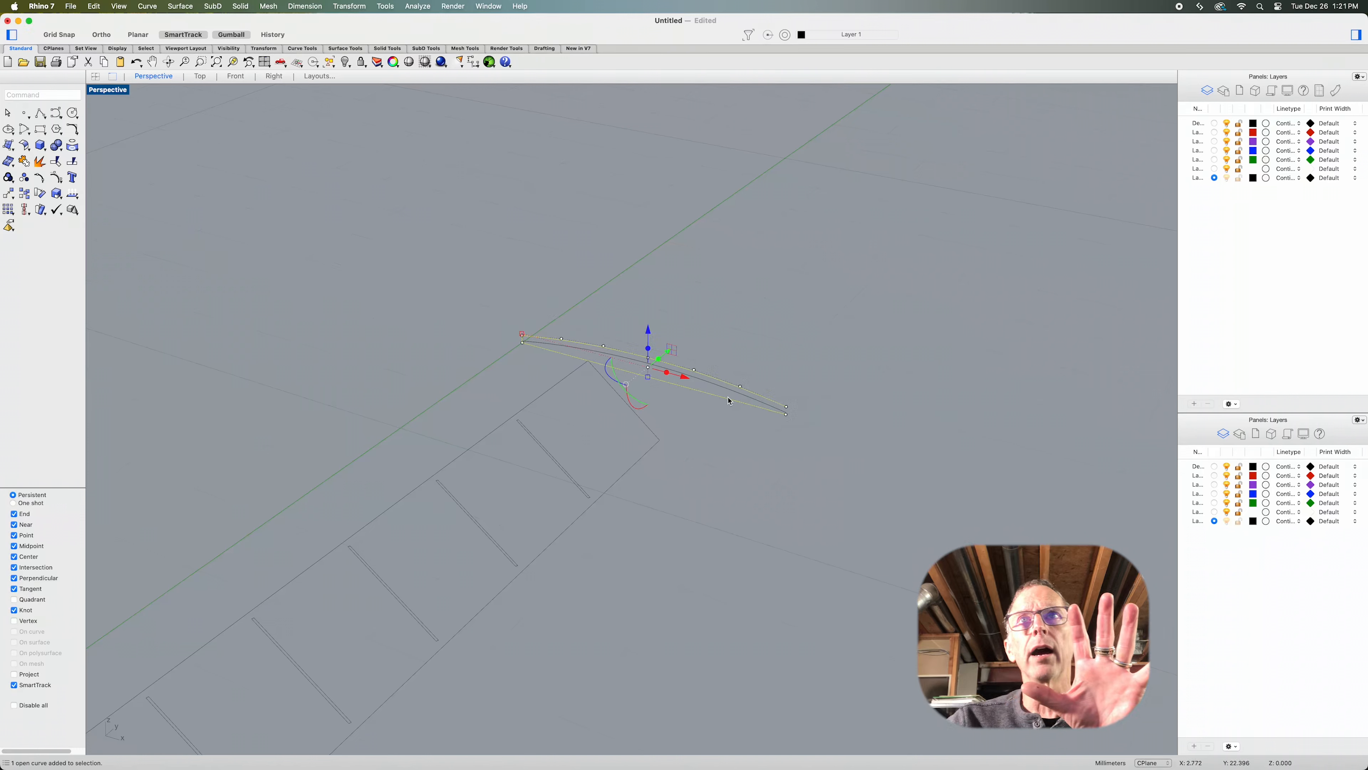
click(40, 162)
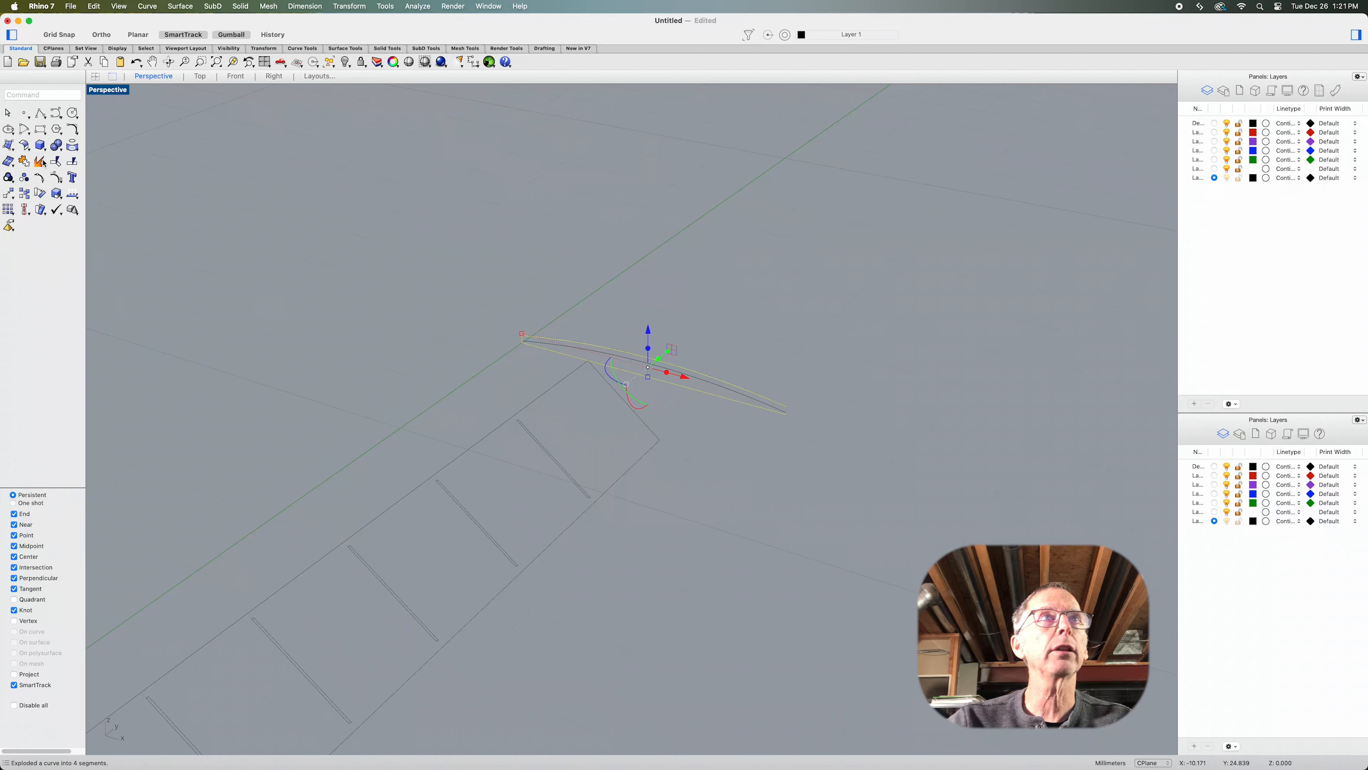
click(711, 413)
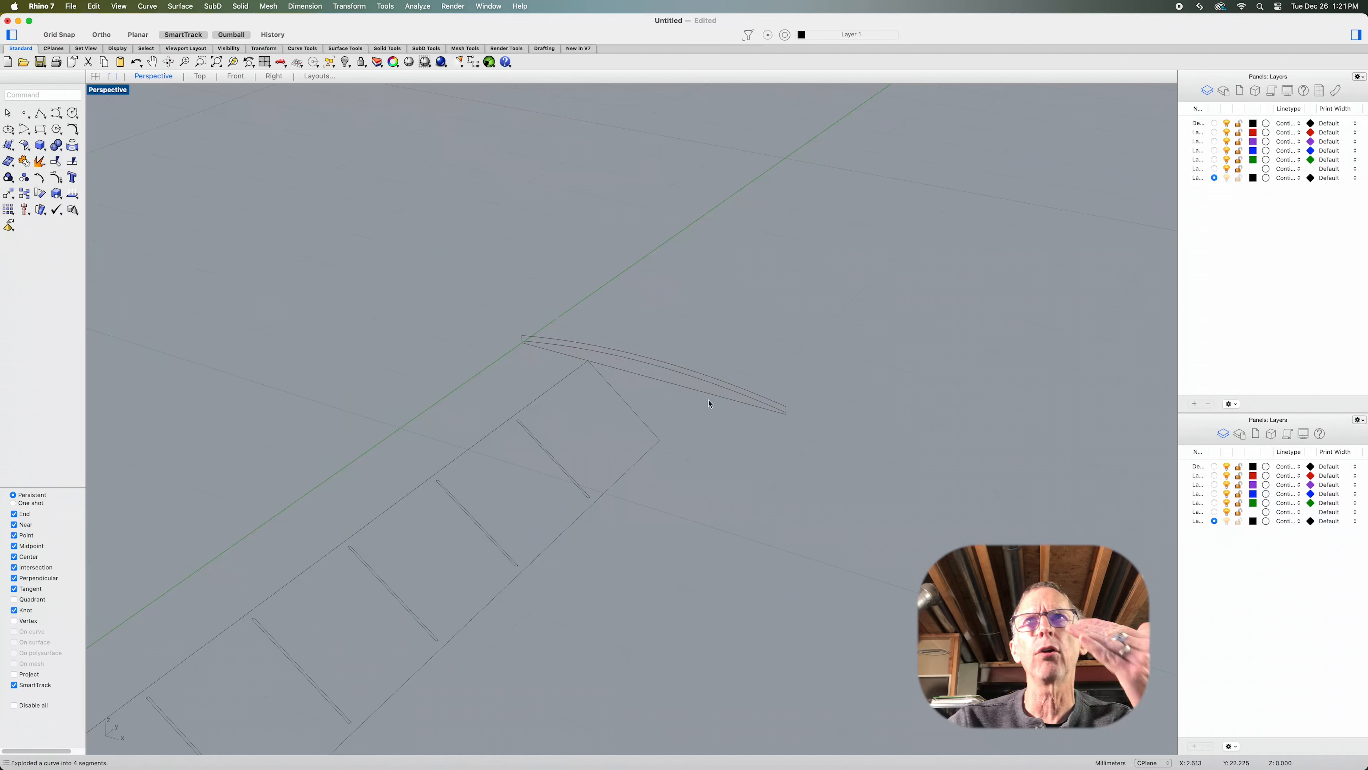
Delete the straight base line and the short vertical side line of the exploded profile at the upper end
click(711, 401)
key(Delete)
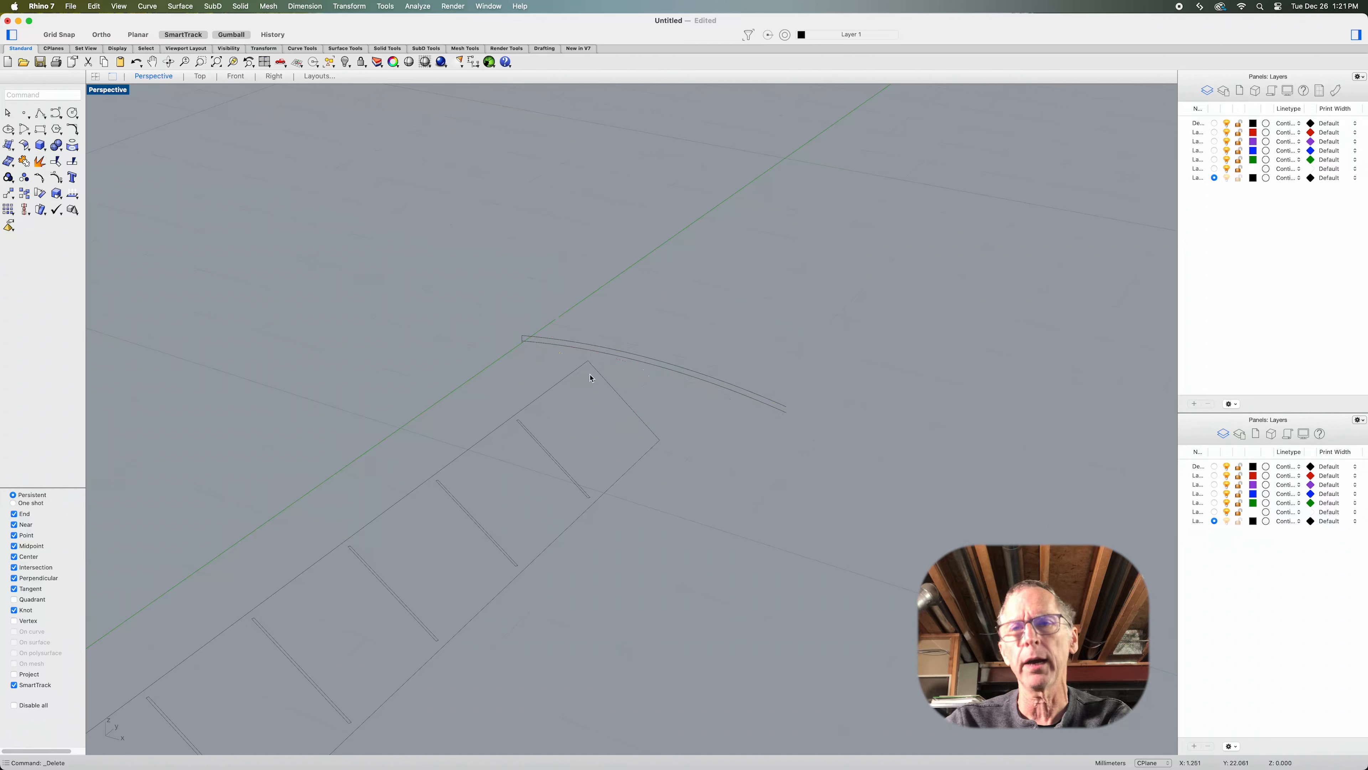
click(524, 343)
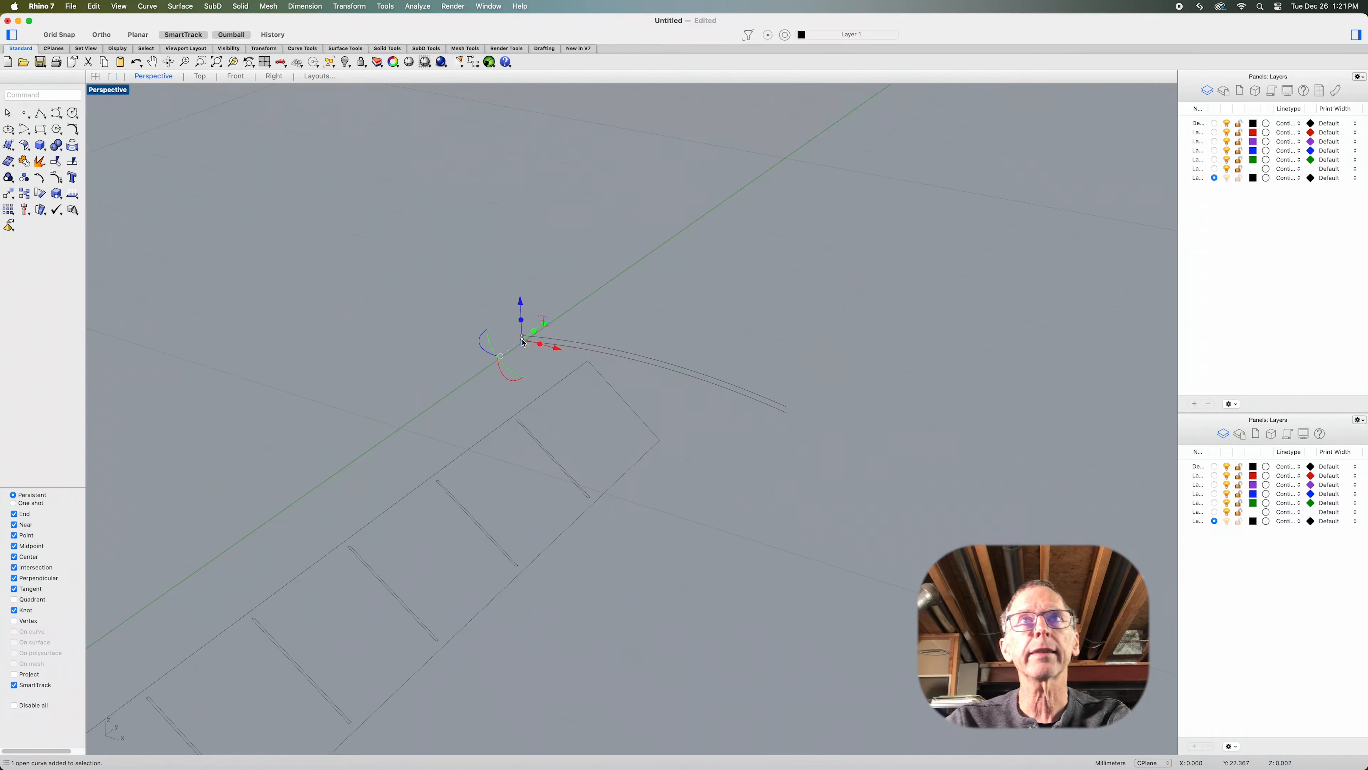
key(Delete)
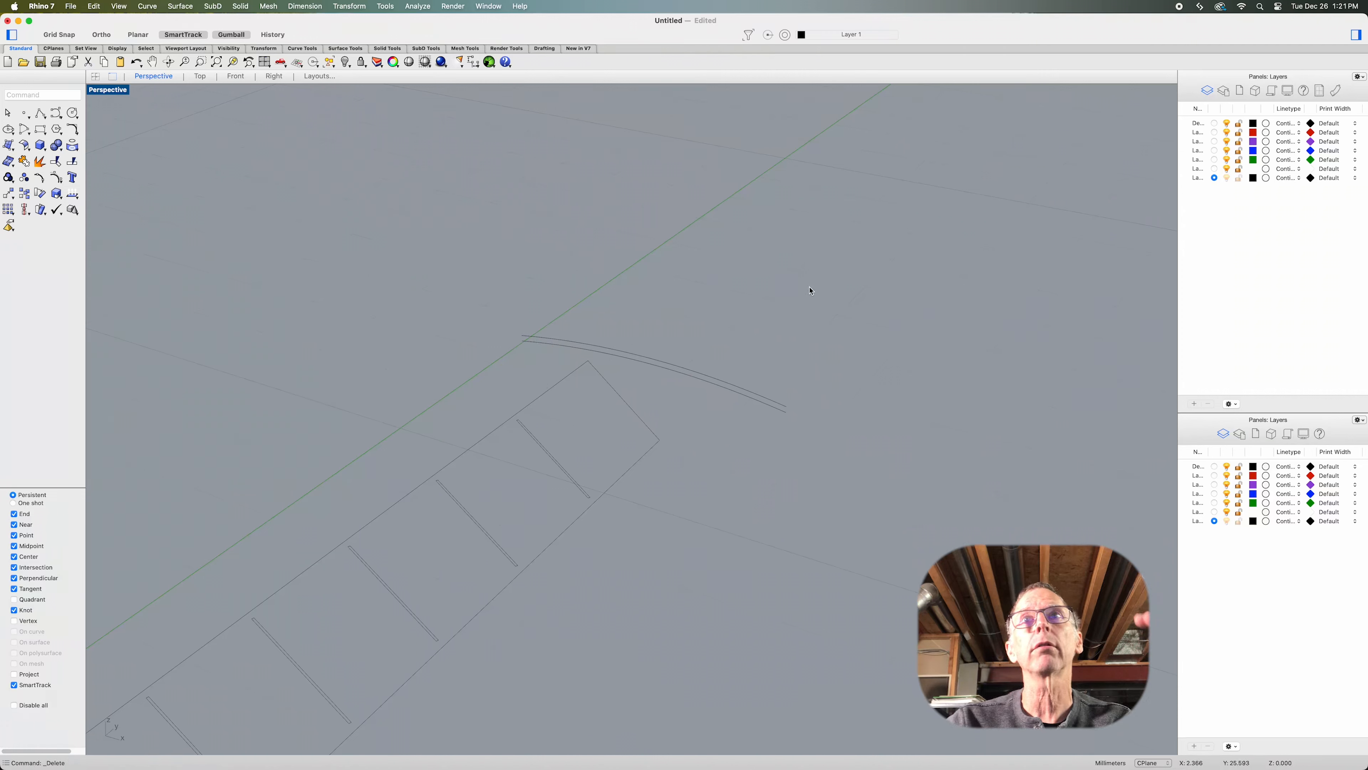
Explode the closed profile curve at the fretboard's lower end into separate segments
scroll(713, 432, down, 1)
shift+right_drag(762, 370, 664, 482)
scroll(663, 480, down, 10)
scroll(541, 571, up, 8)
scroll(717, 435, up, 10)
right_drag(716, 438, 634, 543)
click(619, 562)
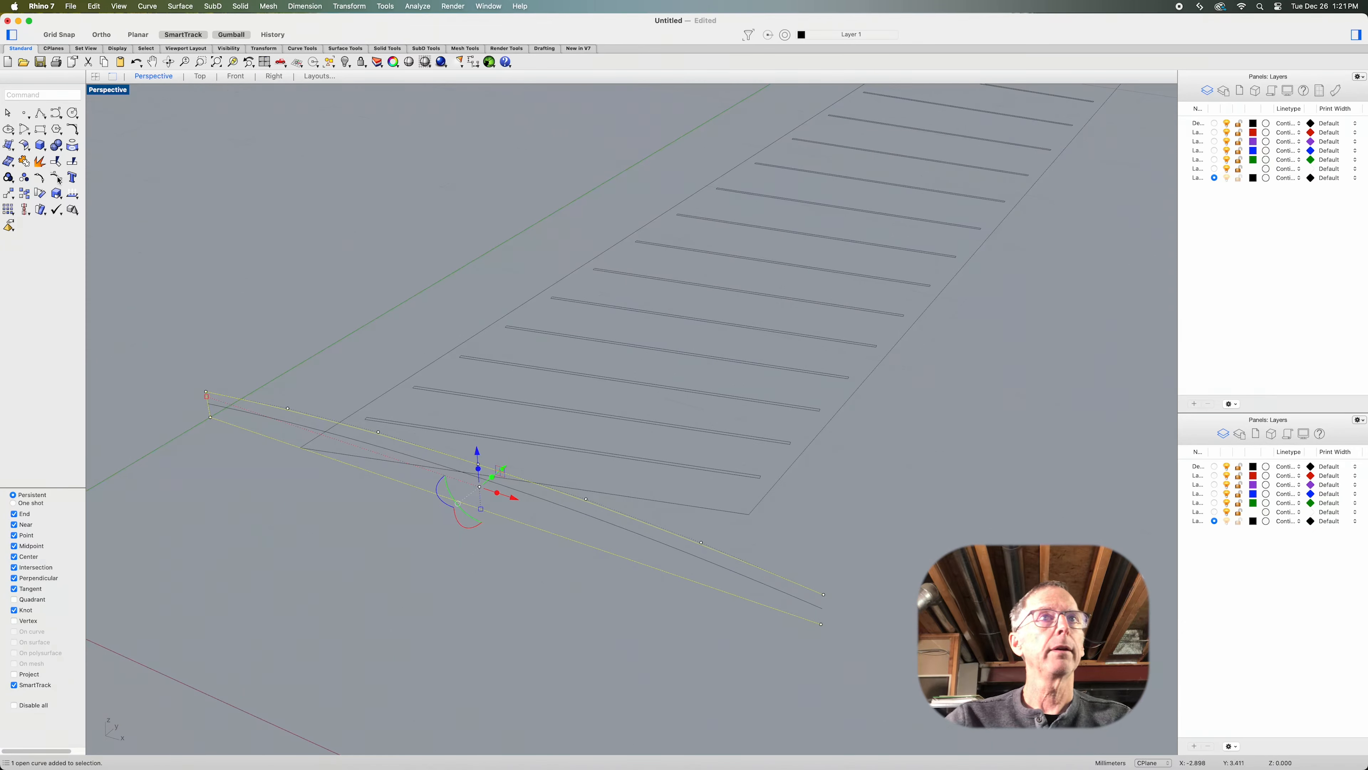
click(43, 166)
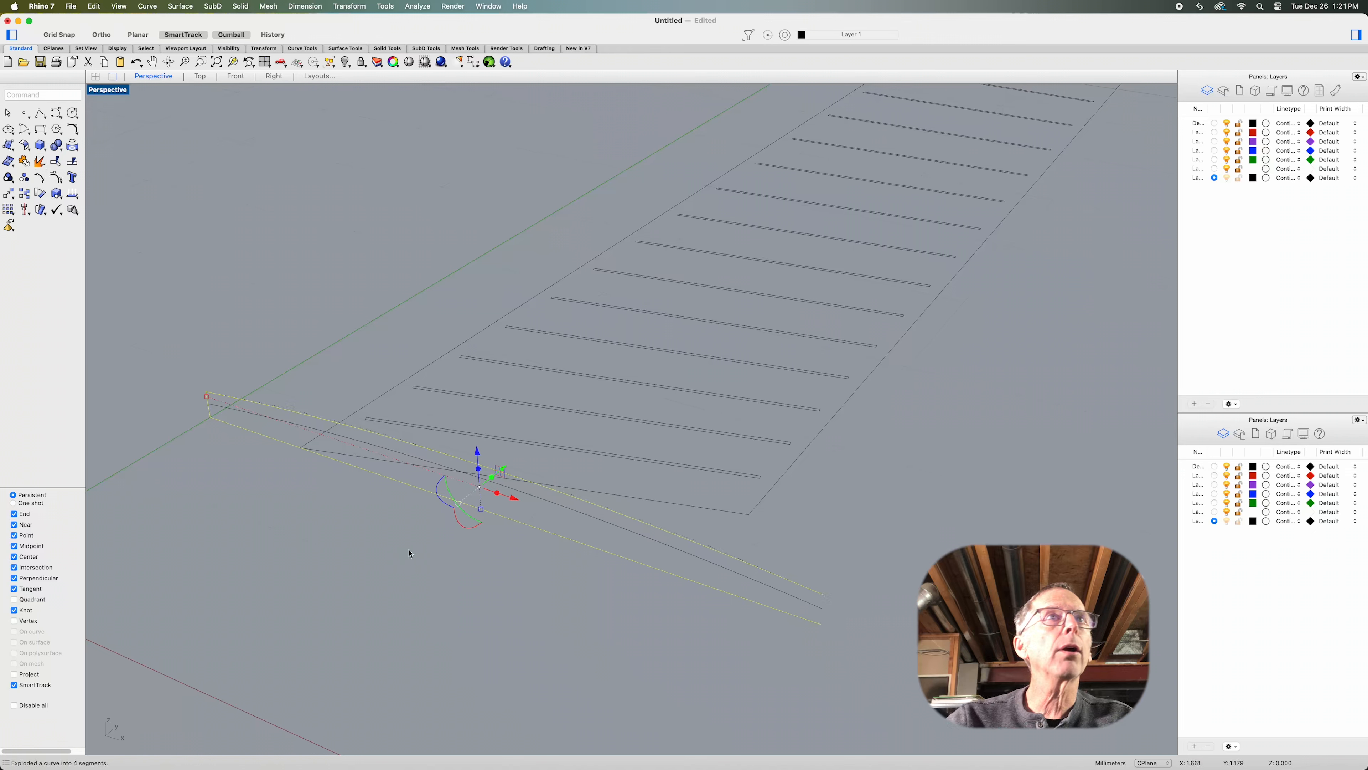
Delete the straight base line and the short vertical side line of the exploded profile at the lower end
click(557, 539)
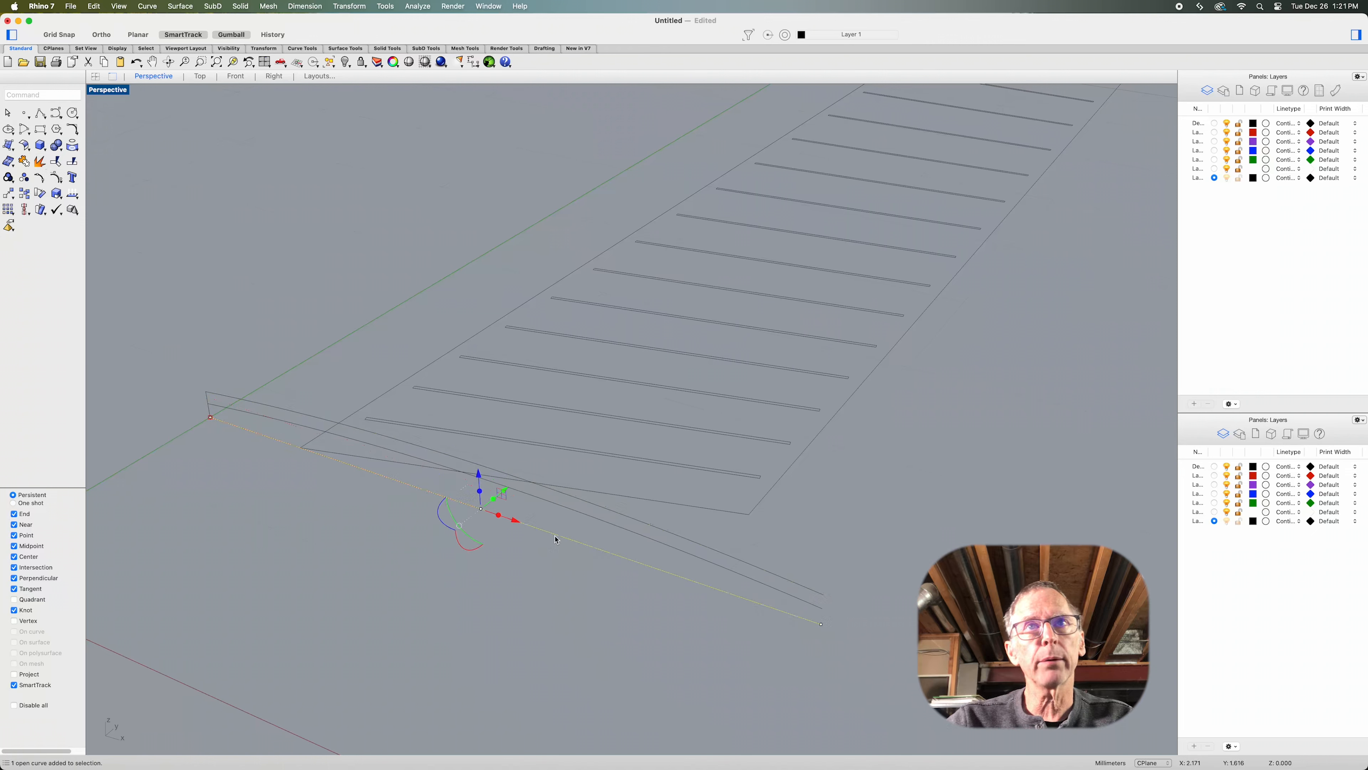
key(Delete)
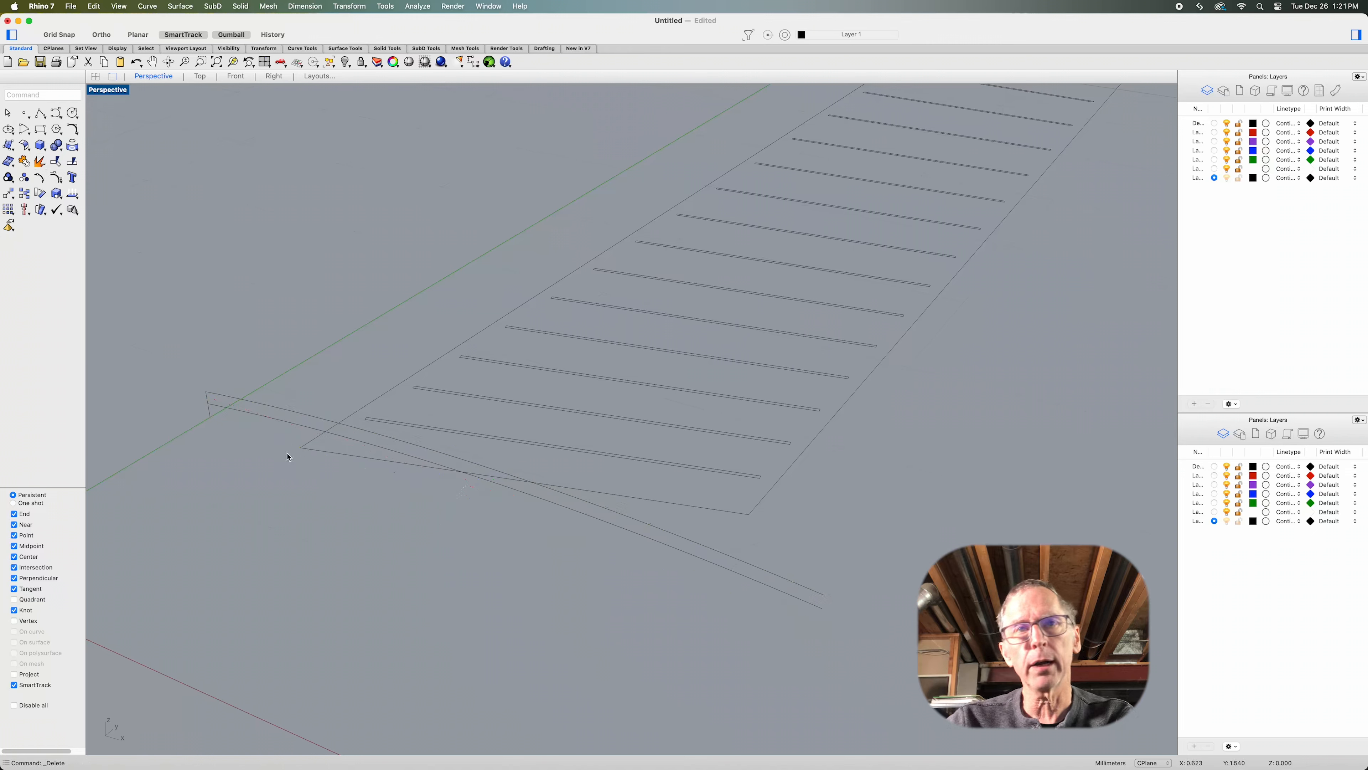
click(209, 405)
key(Delete)
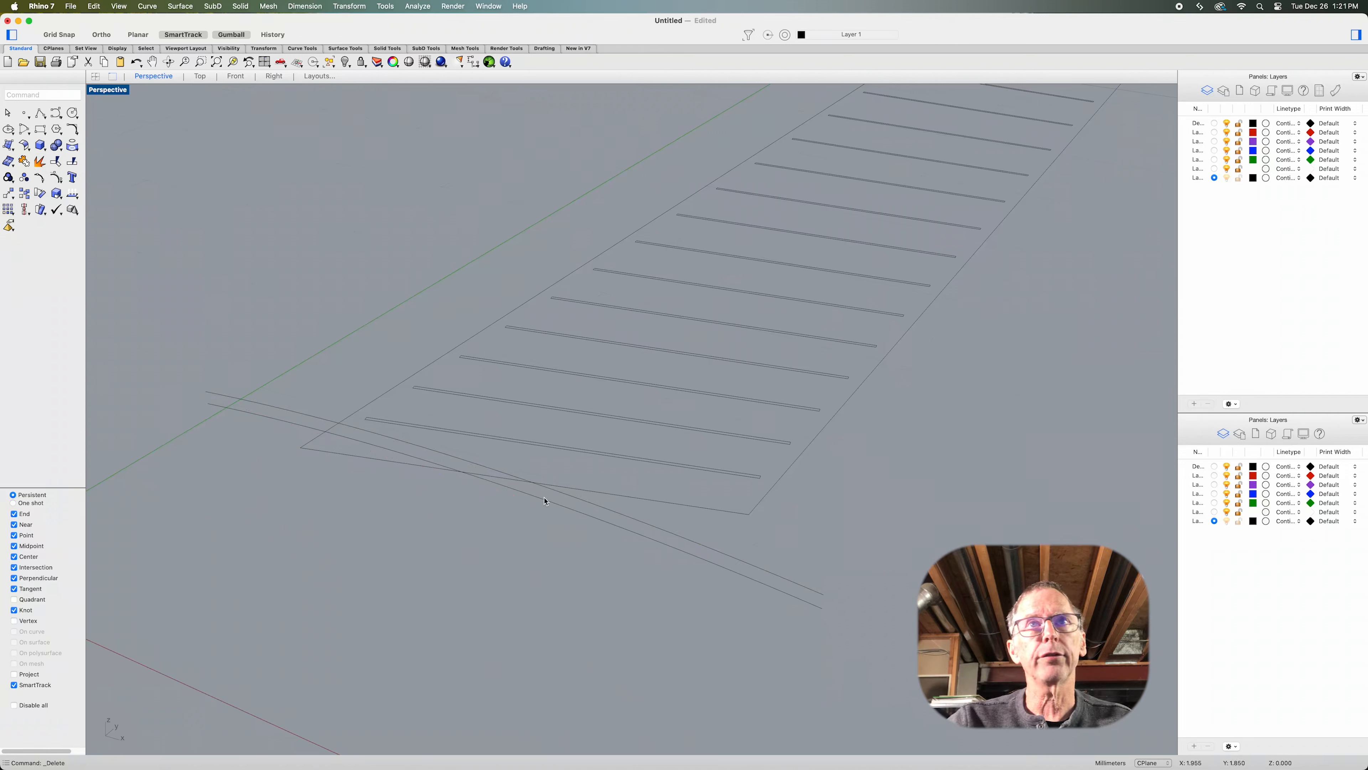
Join the two halves of the upper arc at the fretboard's lower end into one curve
click(627, 520)
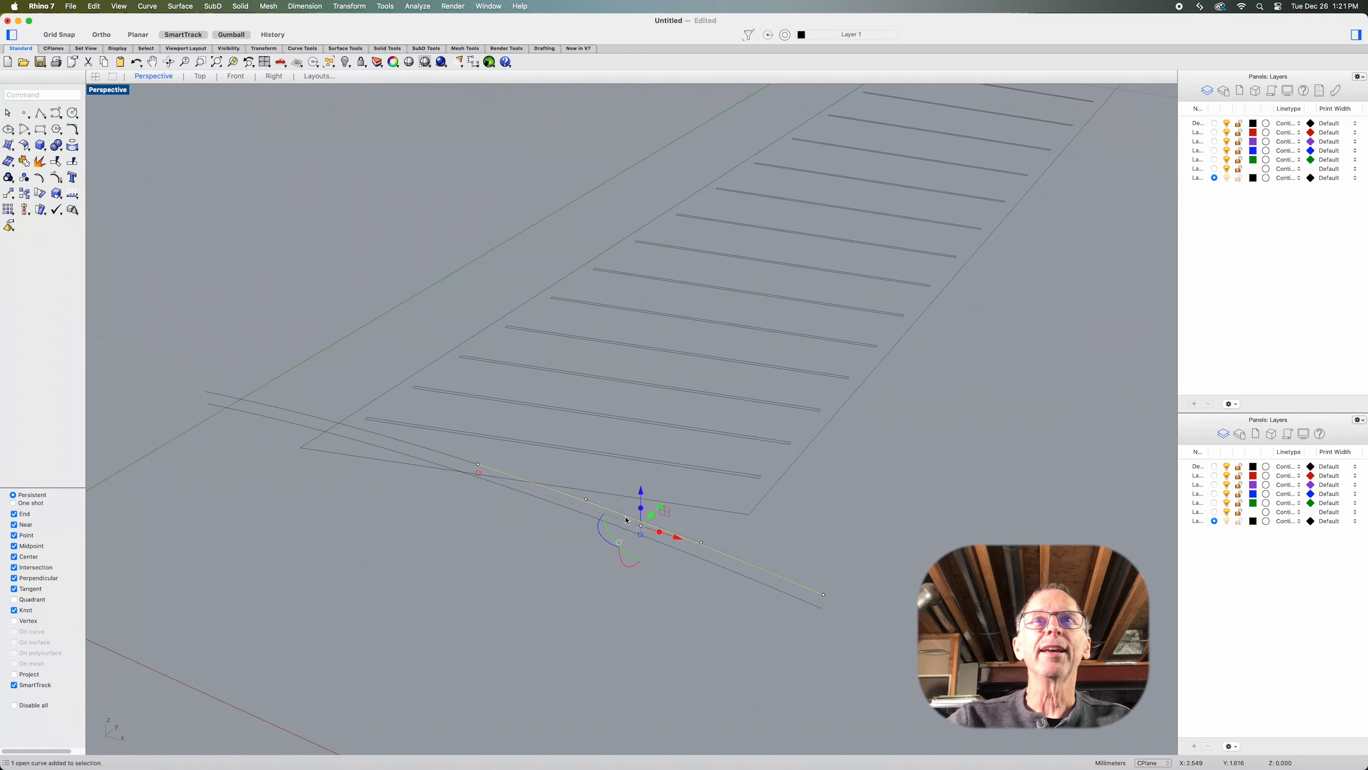
click(462, 458)
click(492, 468)
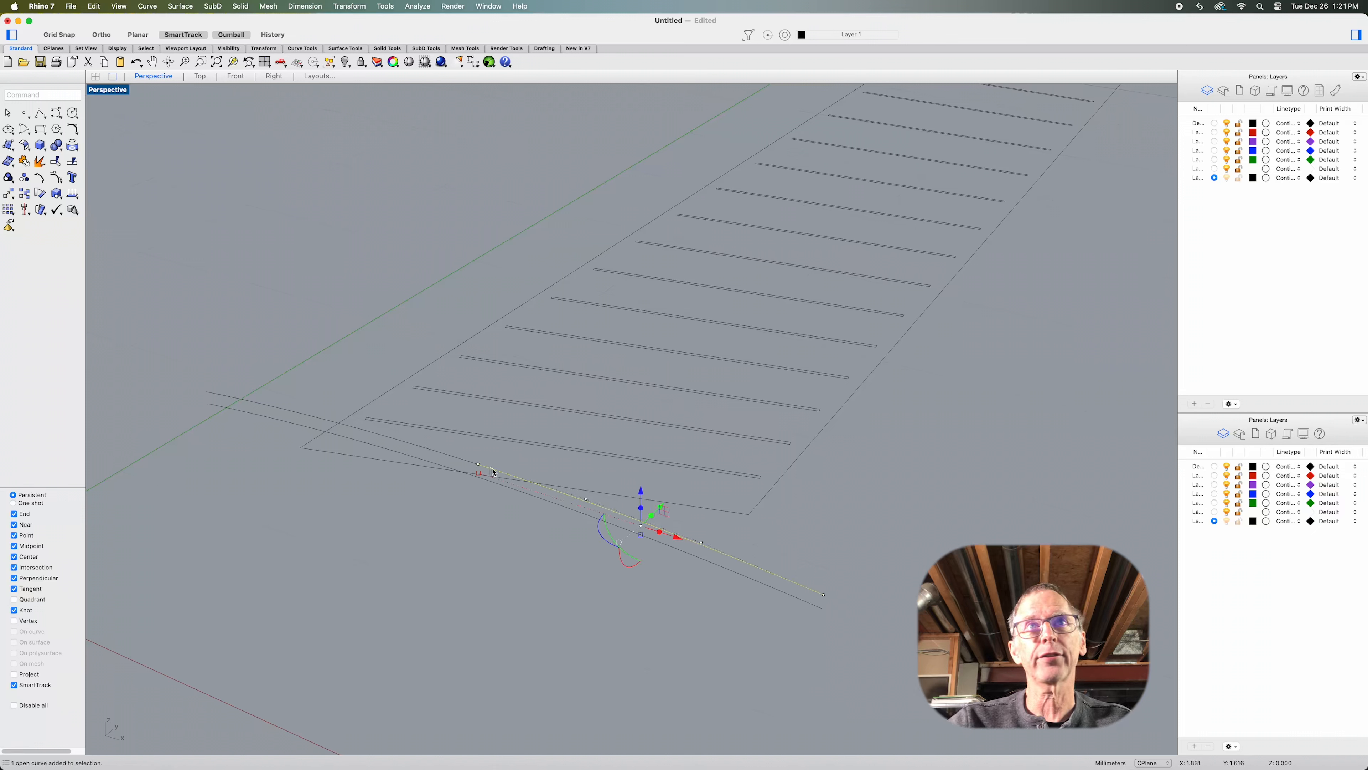
click(453, 459)
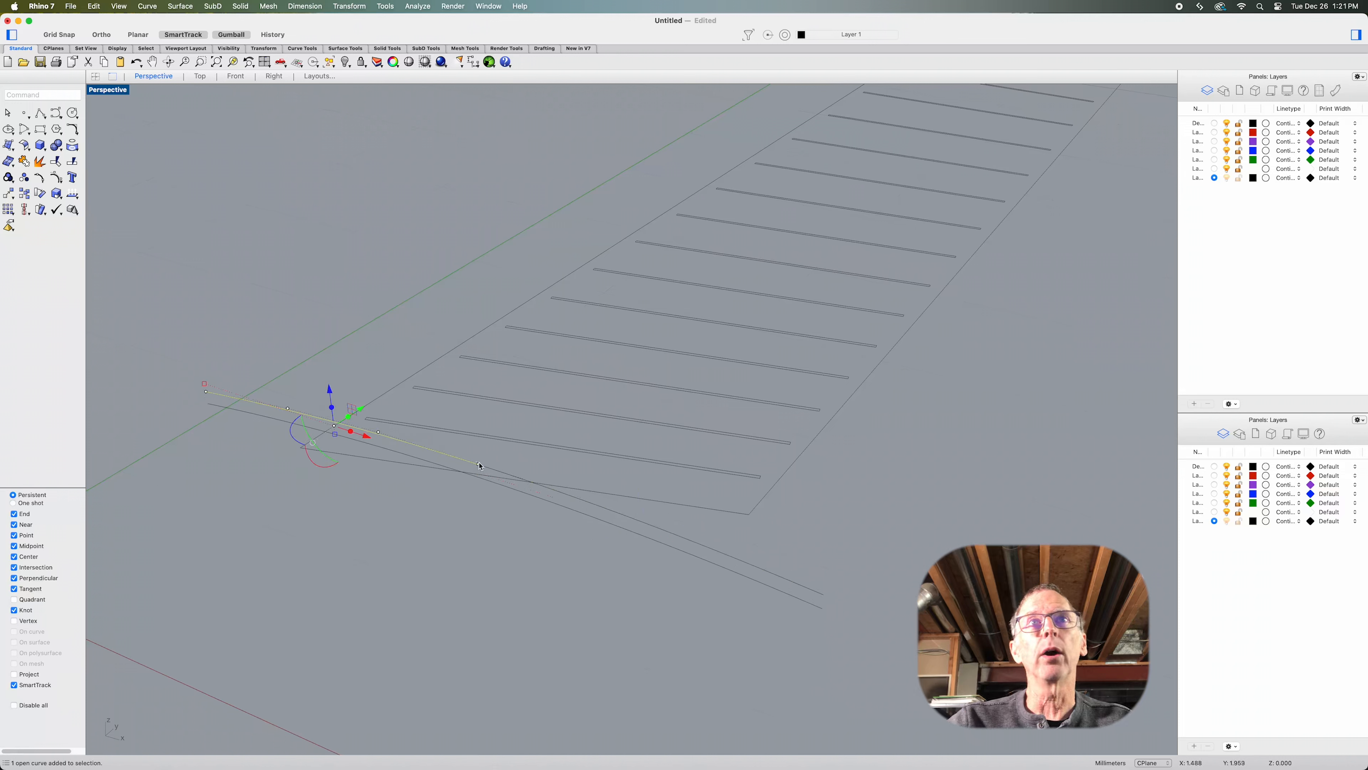
click(451, 459)
click(263, 445)
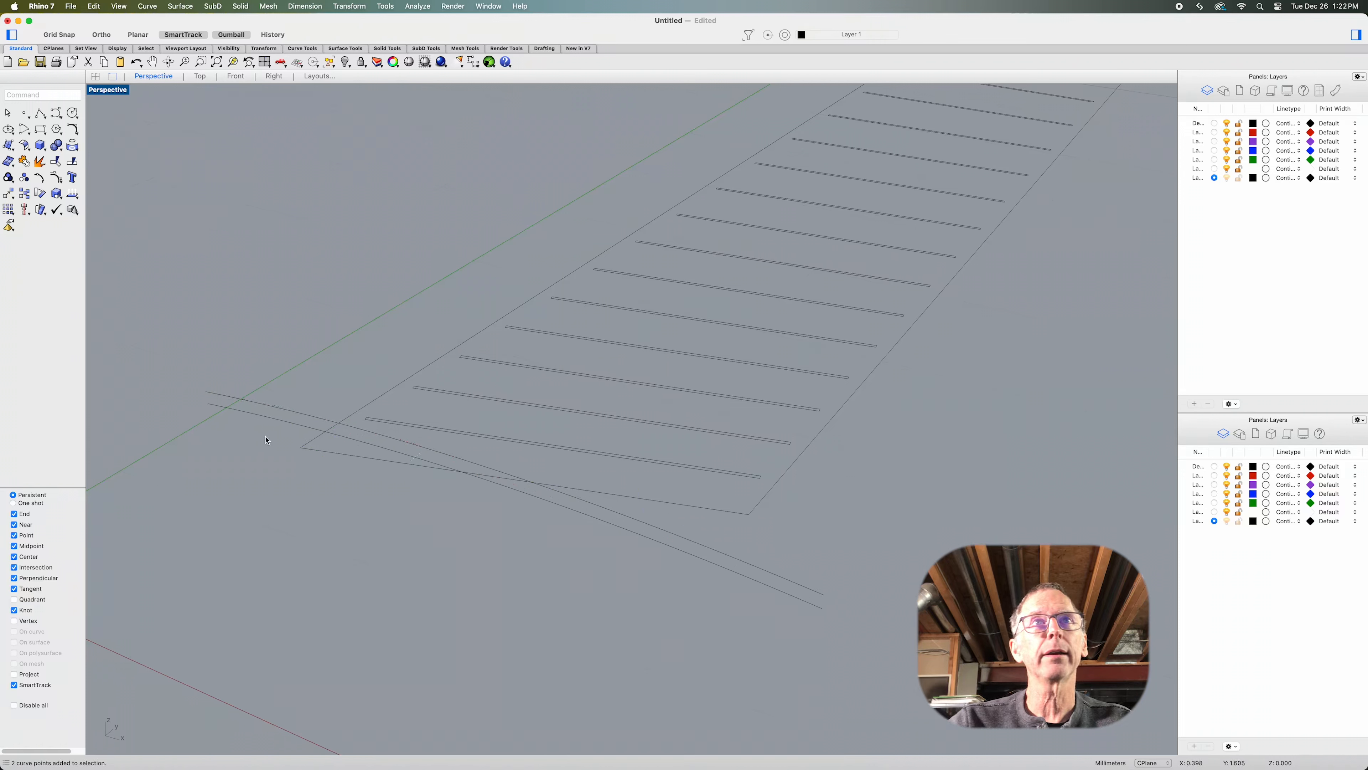
click(286, 416)
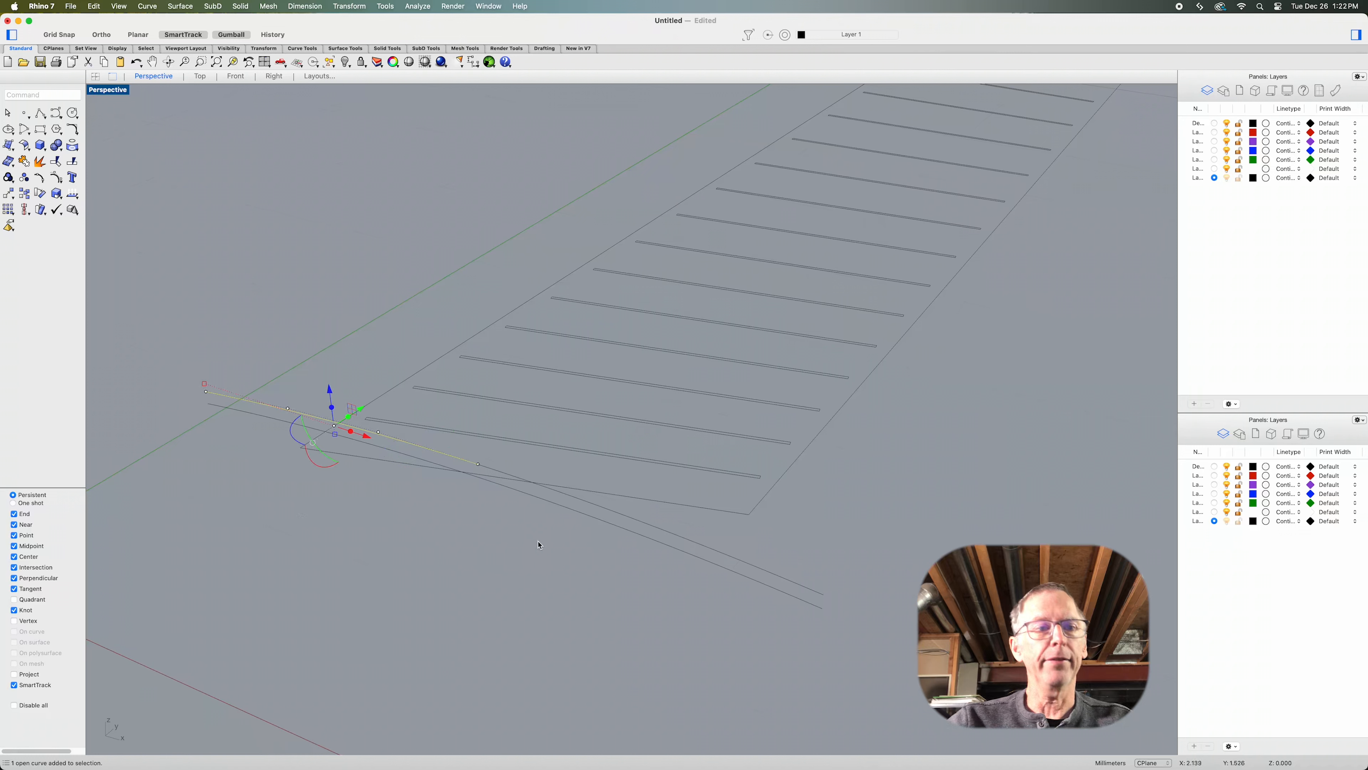
click(514, 476)
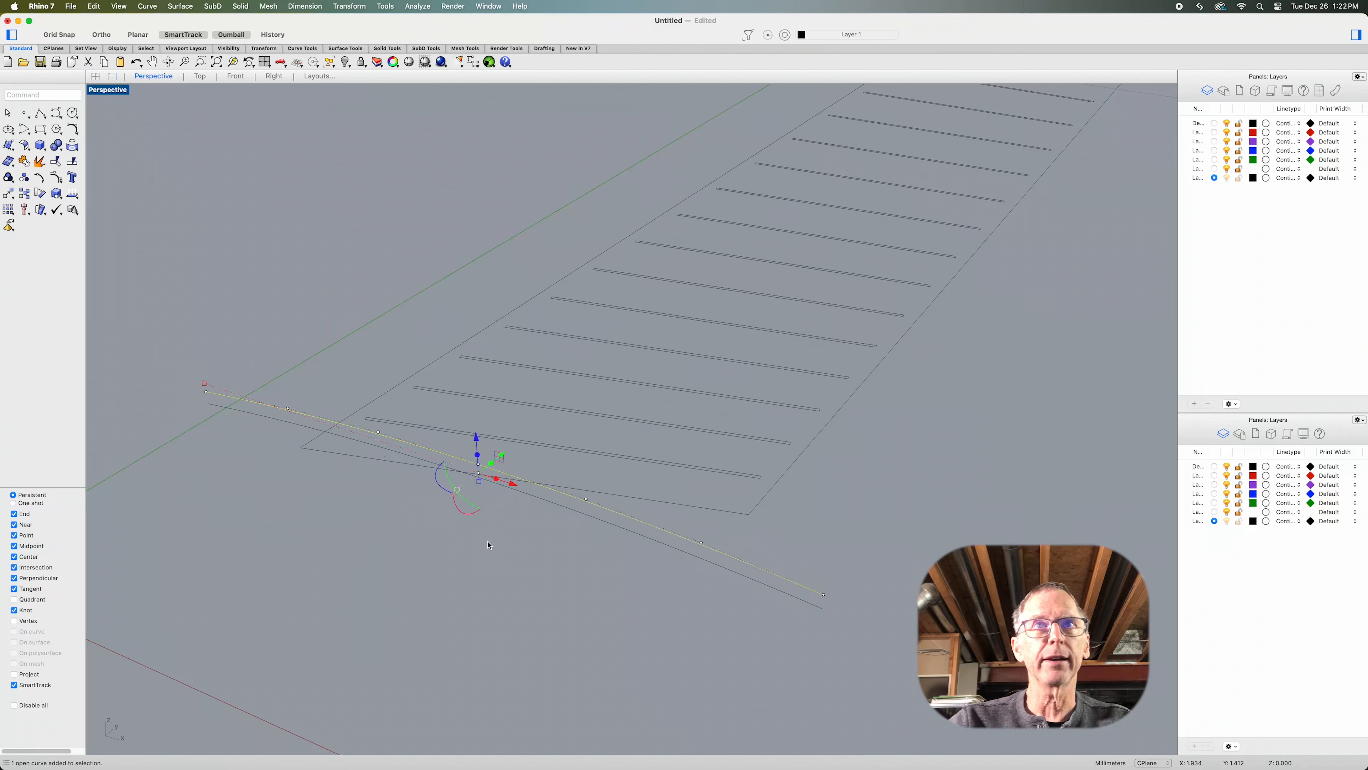
text(j)
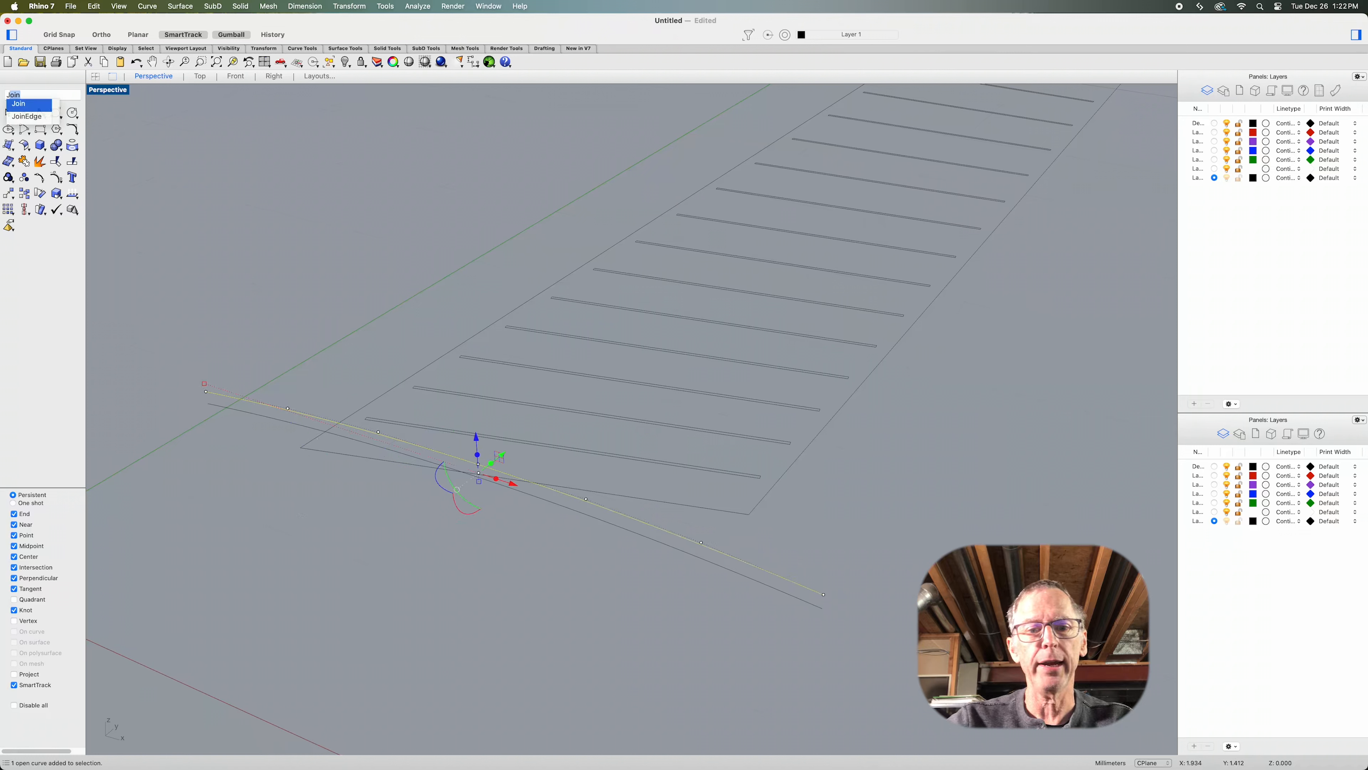
key(Return)
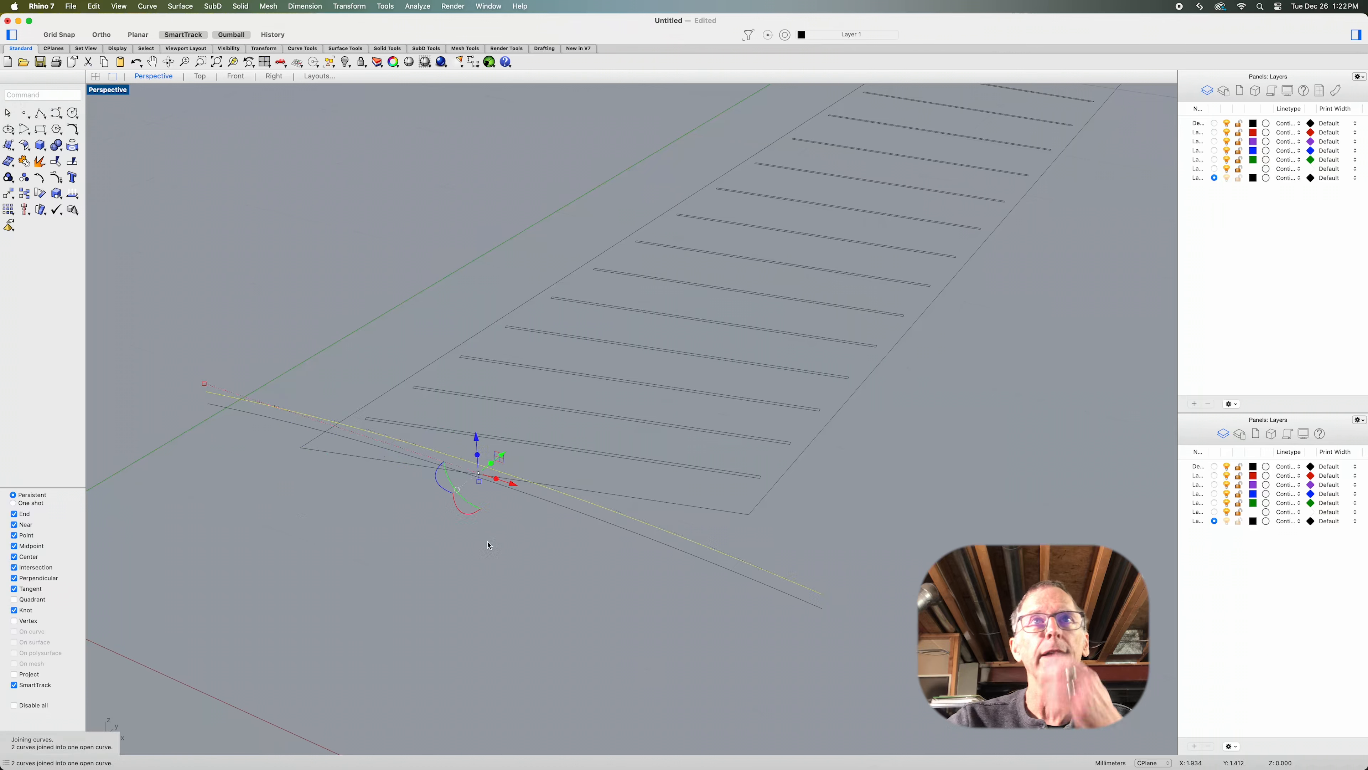
Join the two halves of the split arc at the fretboard's upper end into one curve and deselect it
scroll(488, 546, down, 15)
scroll(678, 392, up, 10)
scroll(498, 516, up, 5)
click(466, 590)
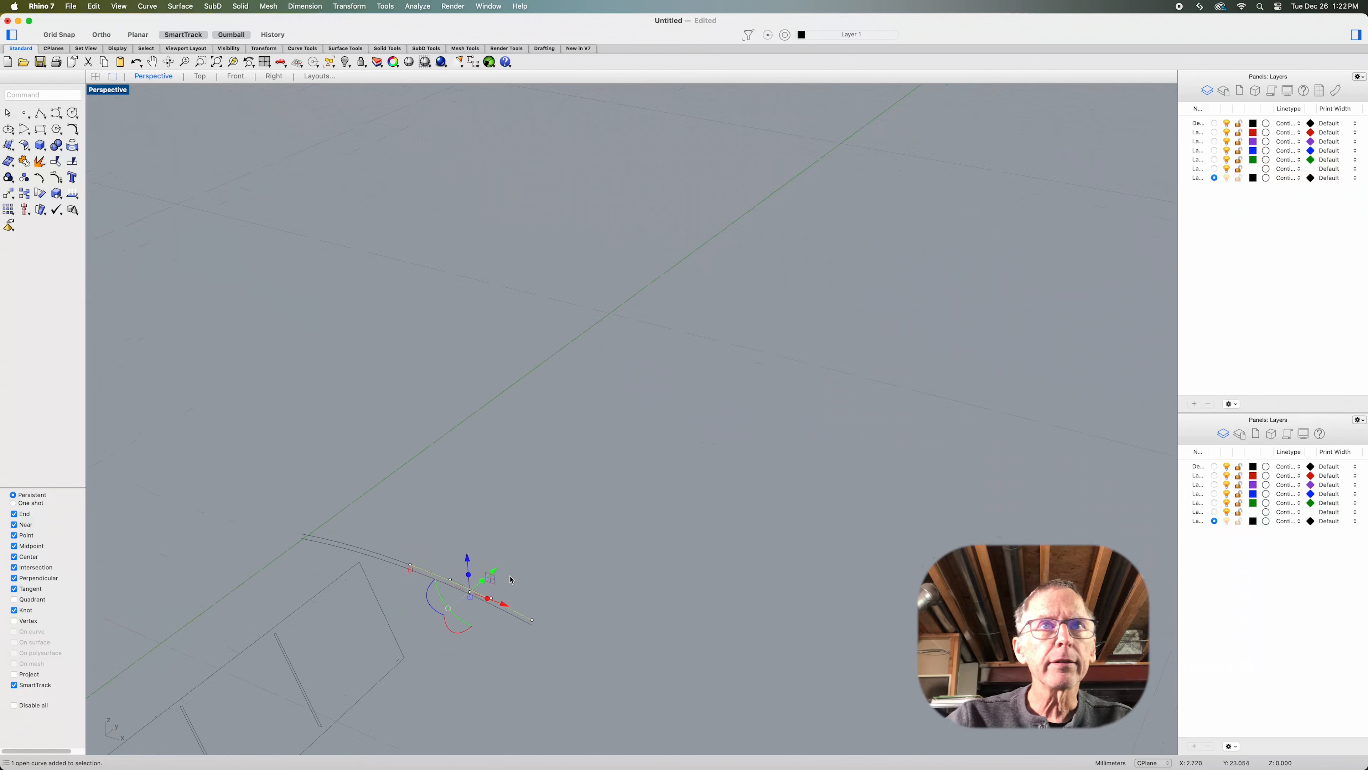
click(399, 563)
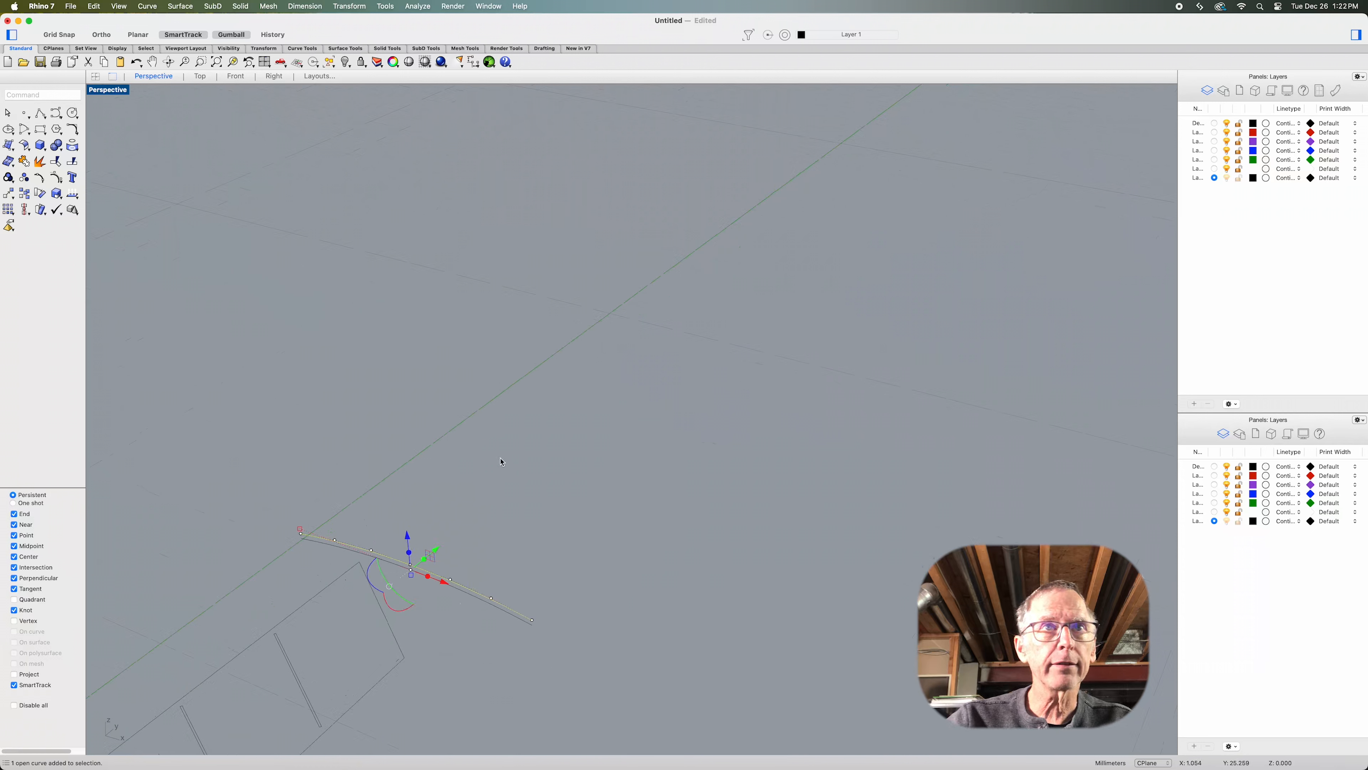
text(join)
key(Return)
scroll(508, 440, down, 1)
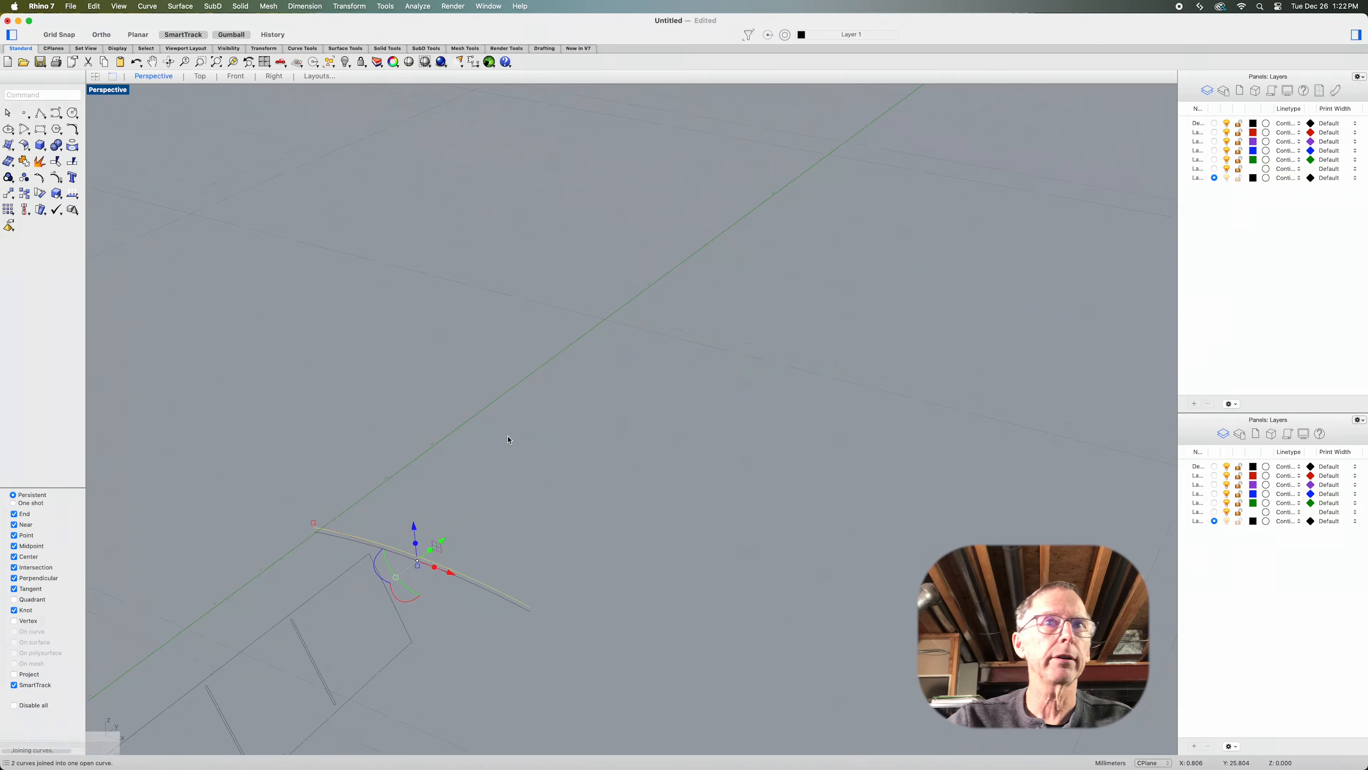
key(Escape)
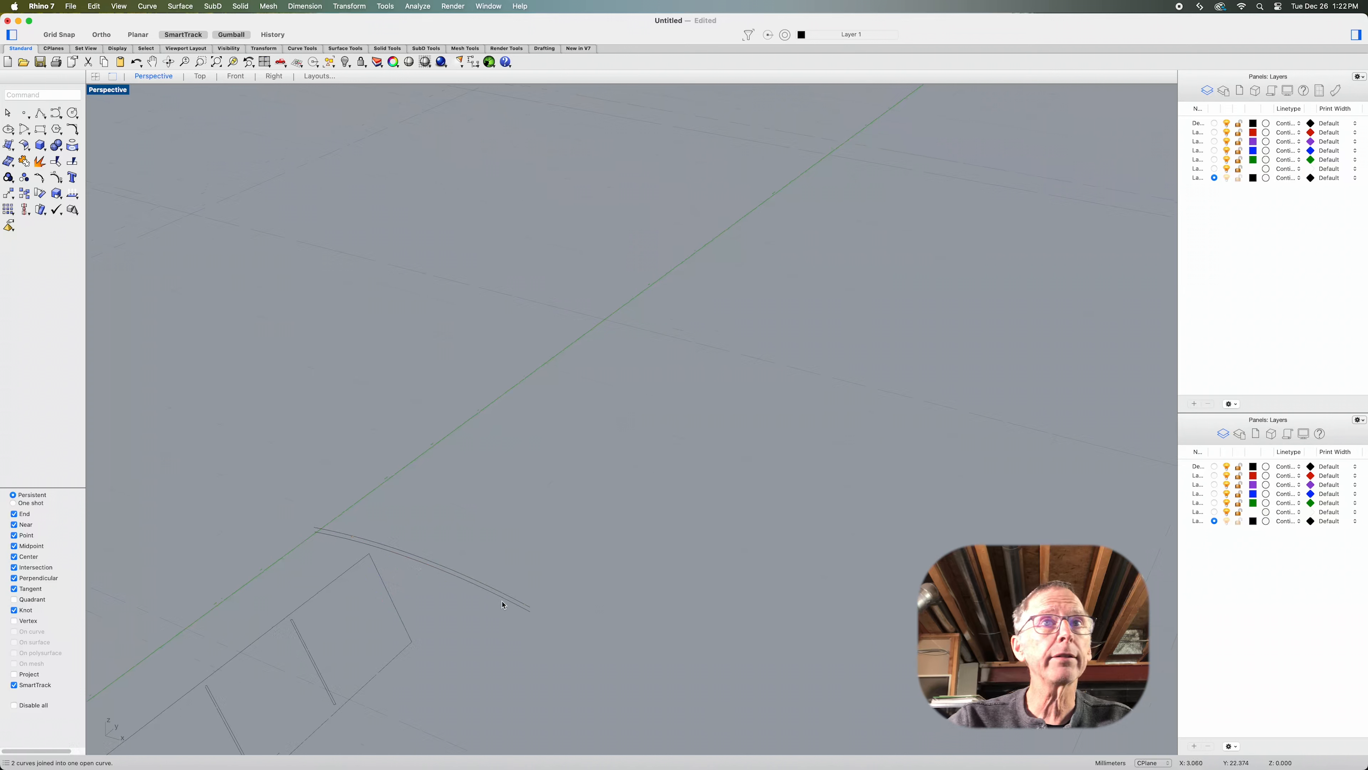
Draw a straight polyline along the fretboard's right side, connecting the right endpoints of the lower arcs at both ends
click(503, 603)
right_drag(571, 518, 607, 446)
scroll(407, 449, up, 6)
shift+right_drag(480, 646, 448, 456)
scroll(396, 602, up, 7)
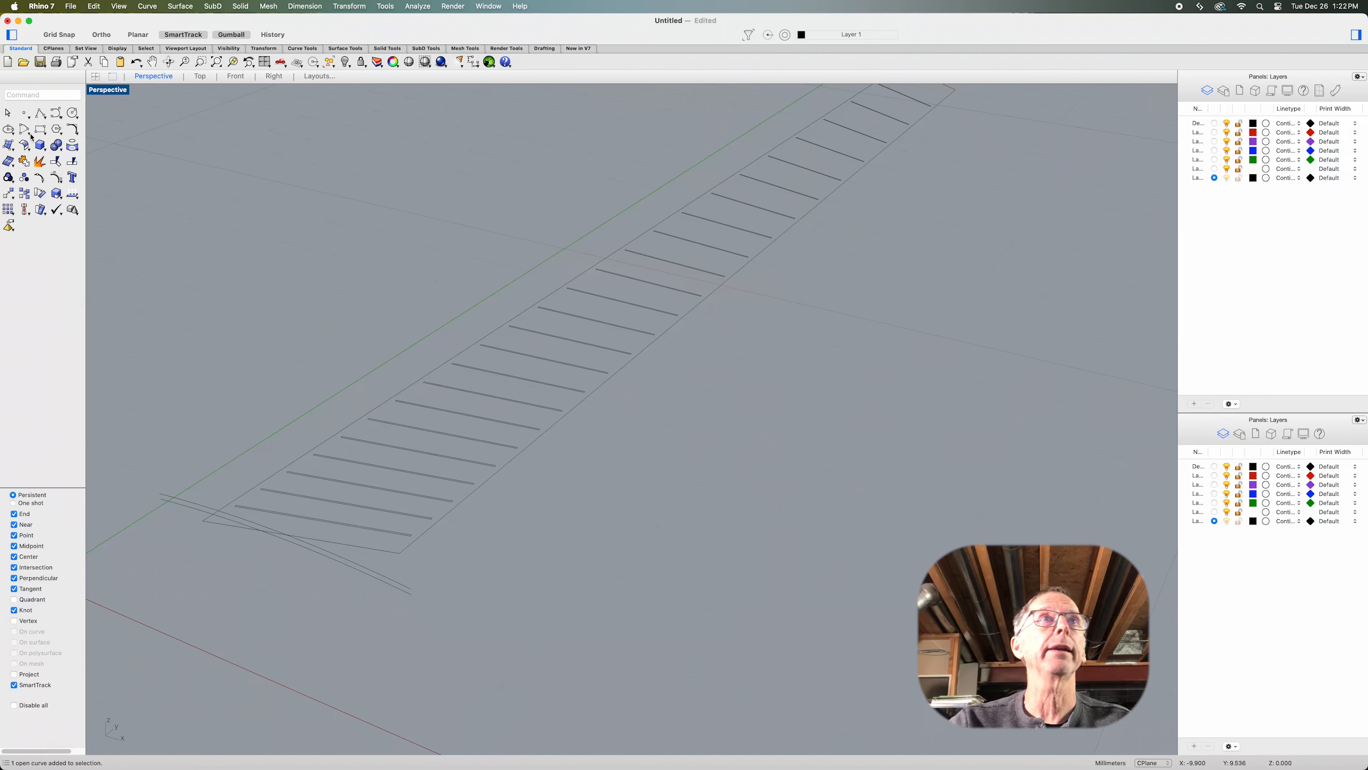
click(41, 114)
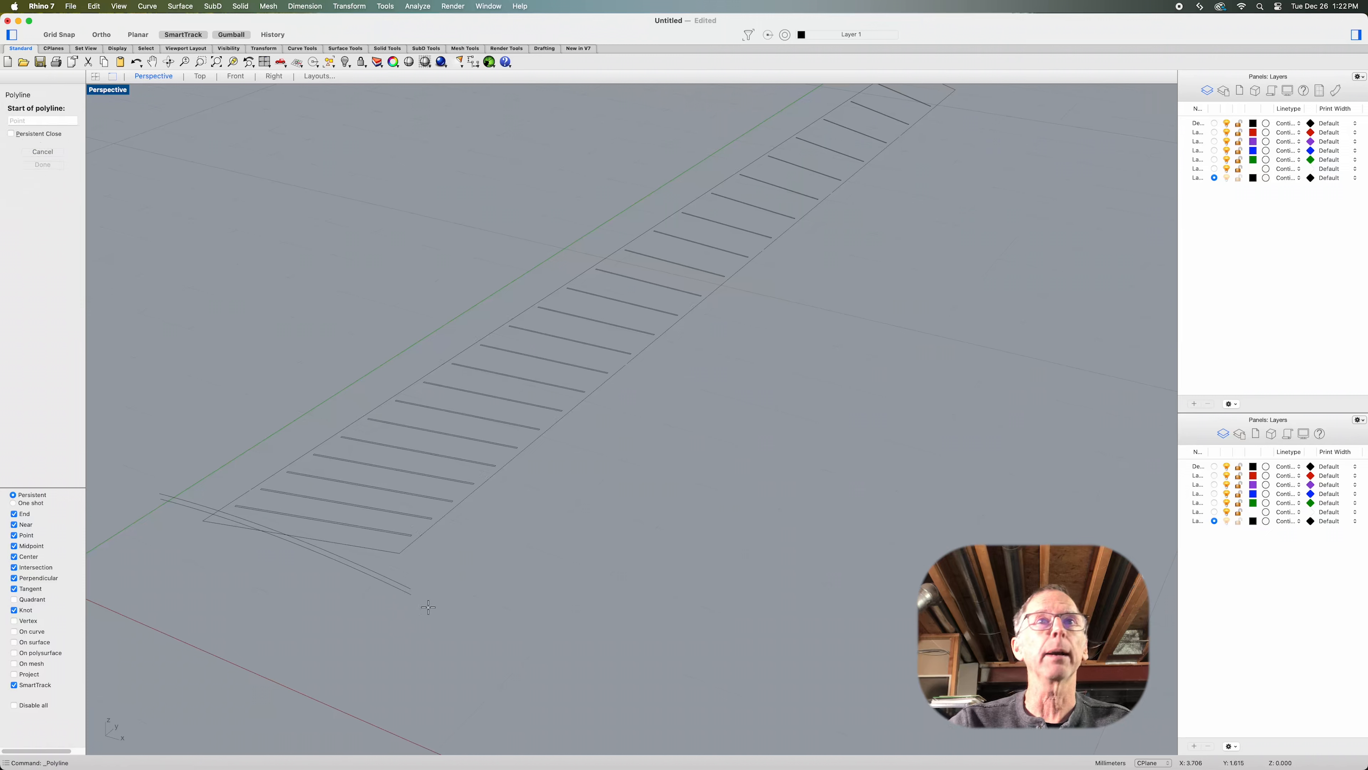
click(414, 595)
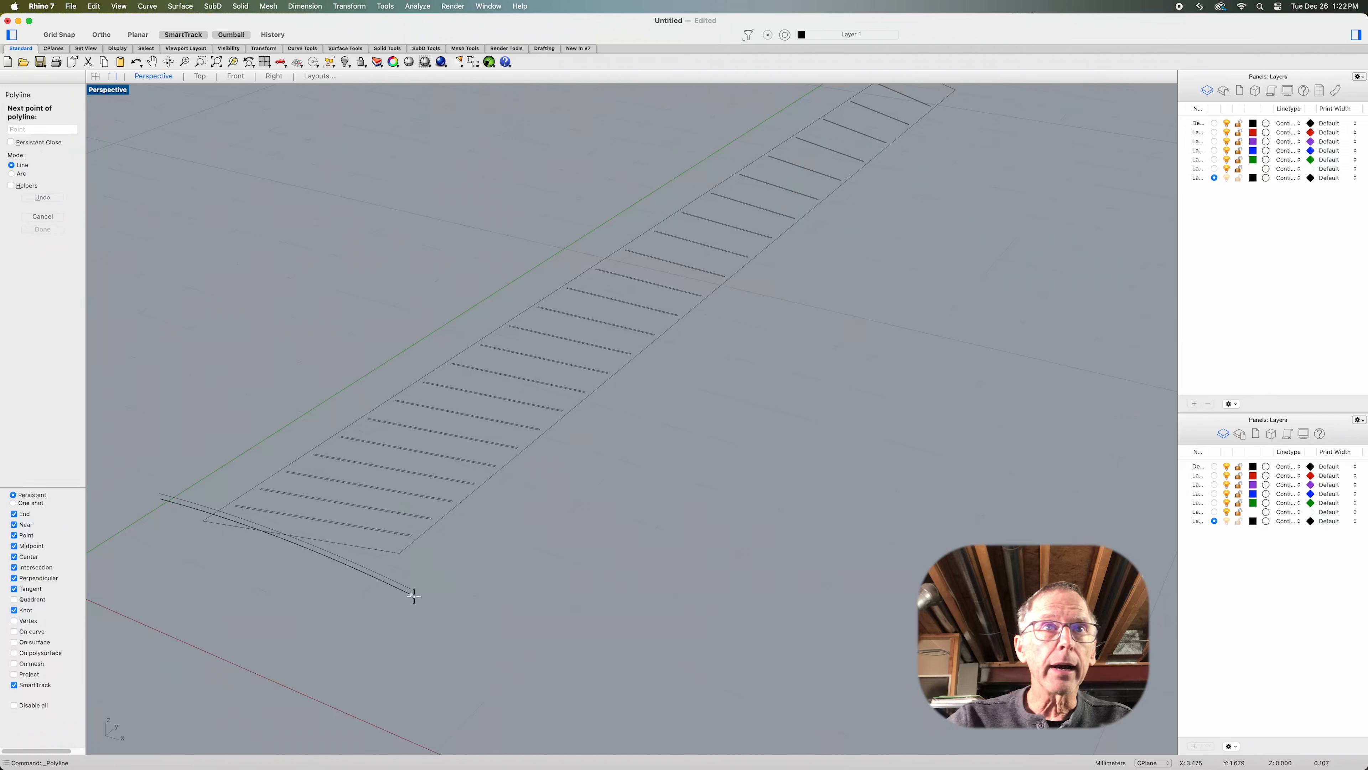
scroll(487, 575, down, 5)
scroll(674, 372, up, 10)
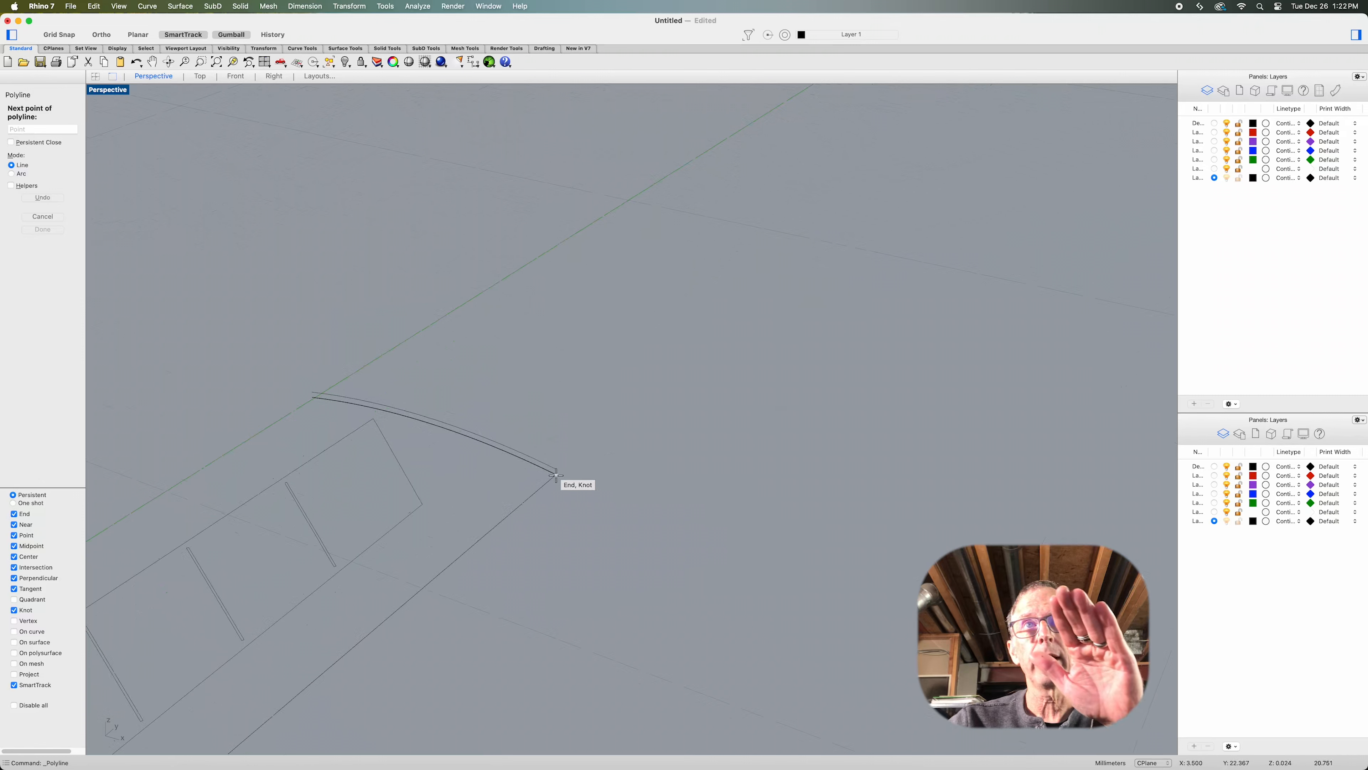
click(556, 475)
key(Return)
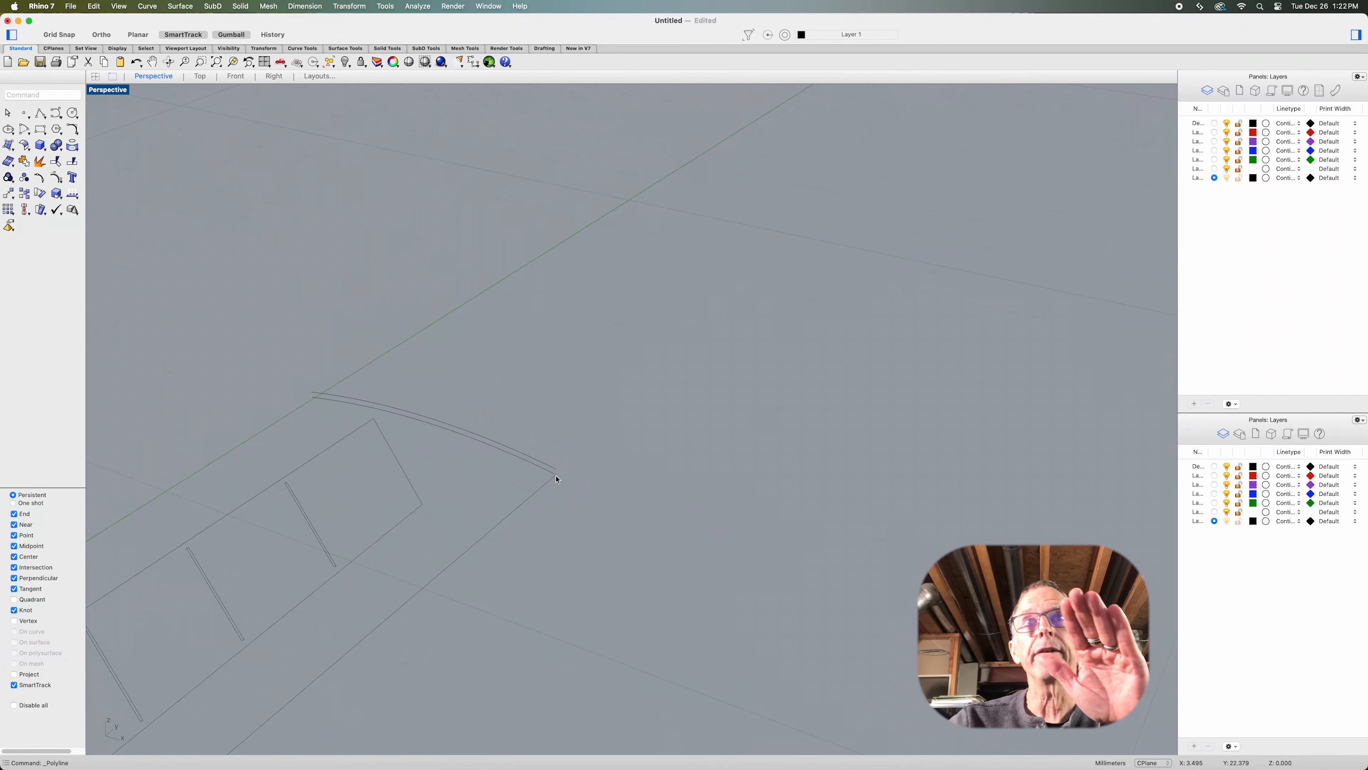
right_click(592, 495)
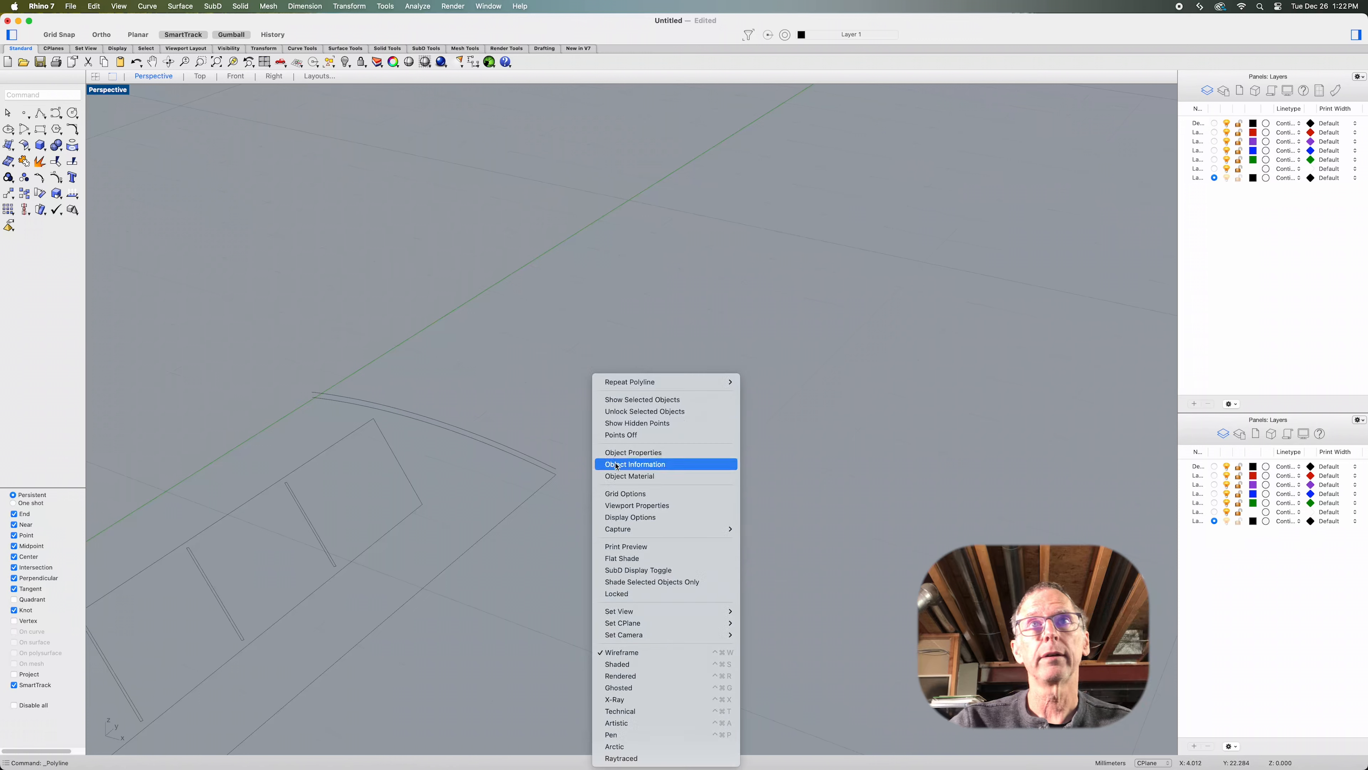
mouse_move(630, 384)
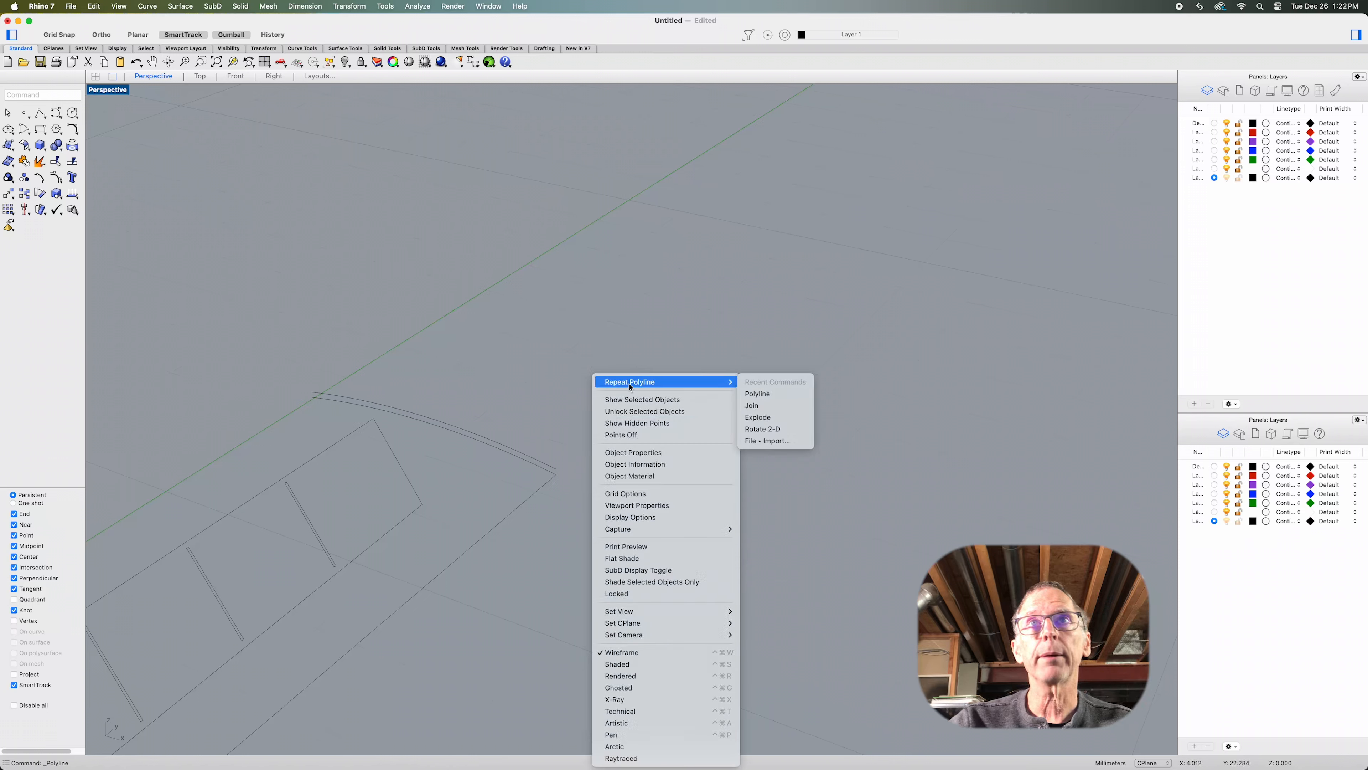
click(565, 369)
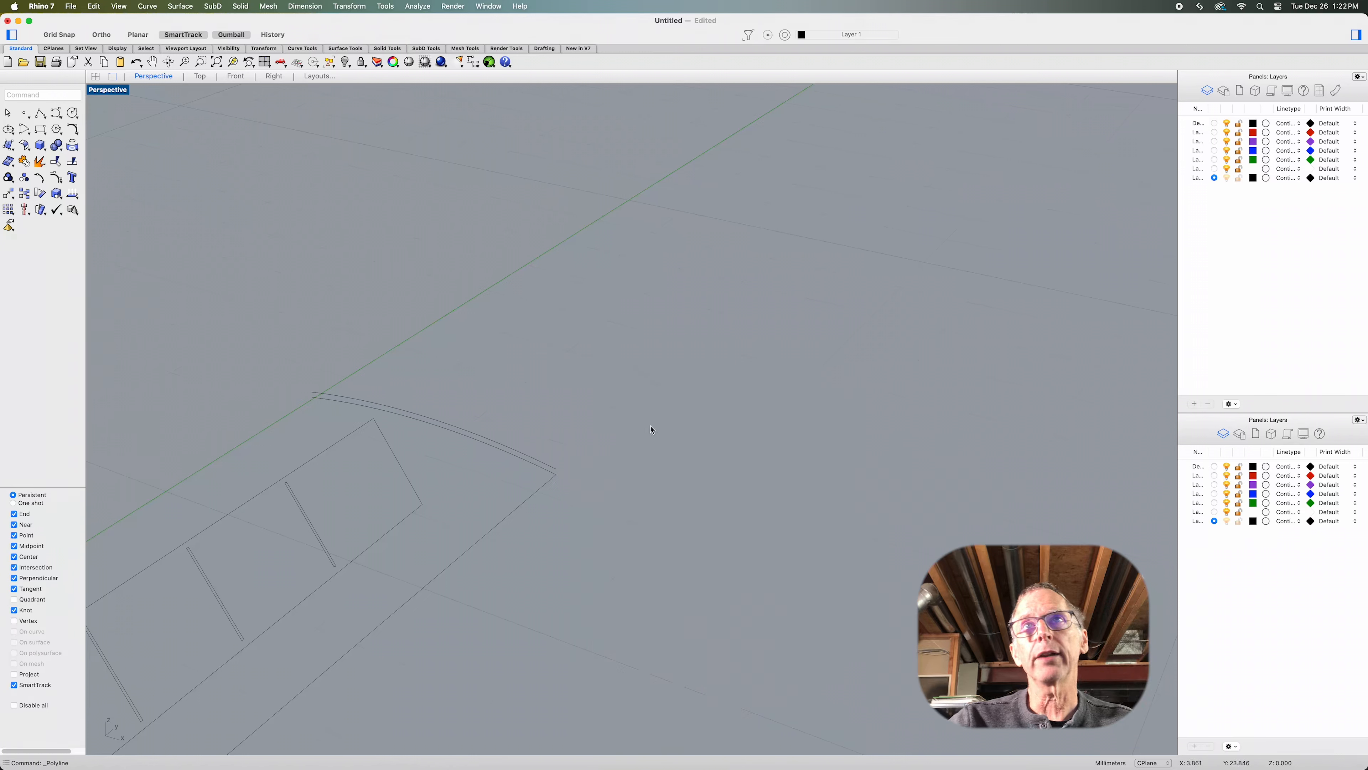
Draw a straight polyline along the fretboard's left side, connecting the left endpoints of the lower arcs at both ends
right_click(652, 429)
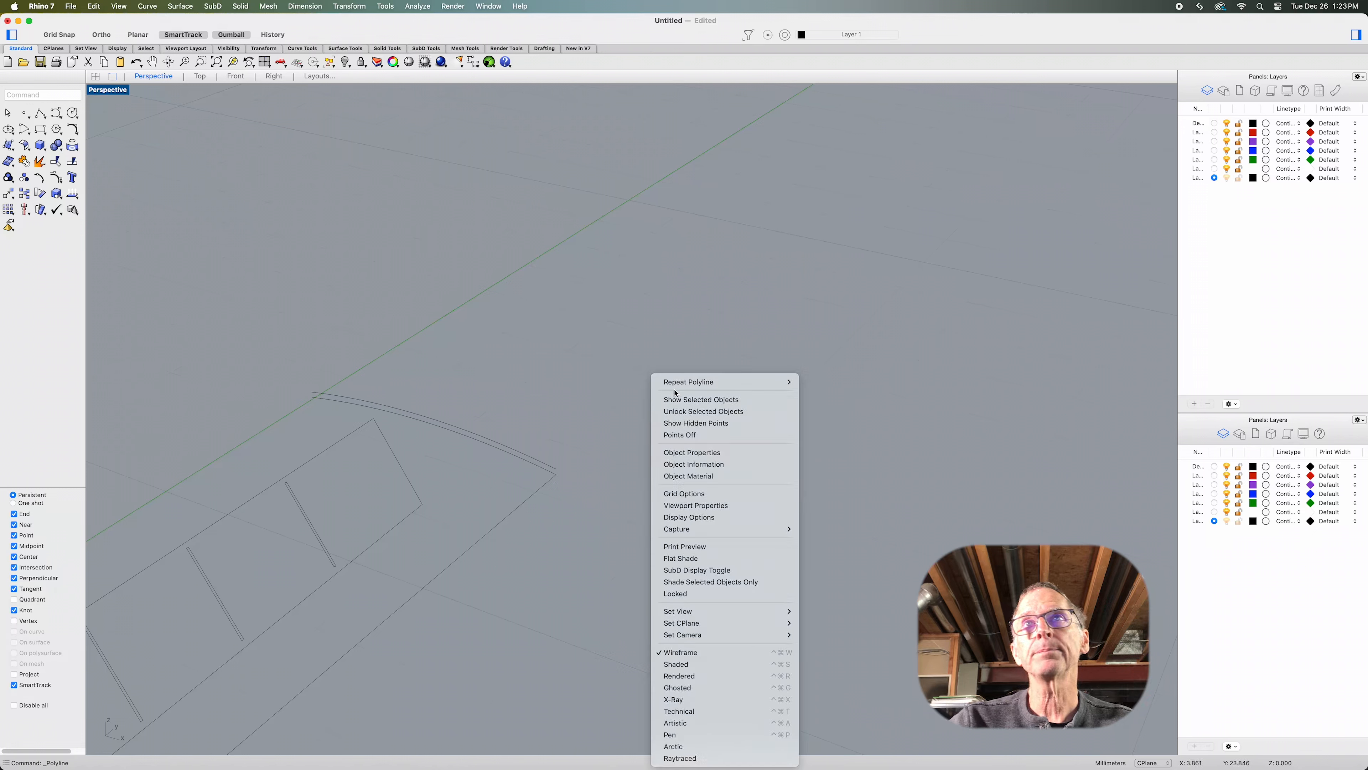
mouse_move(679, 384)
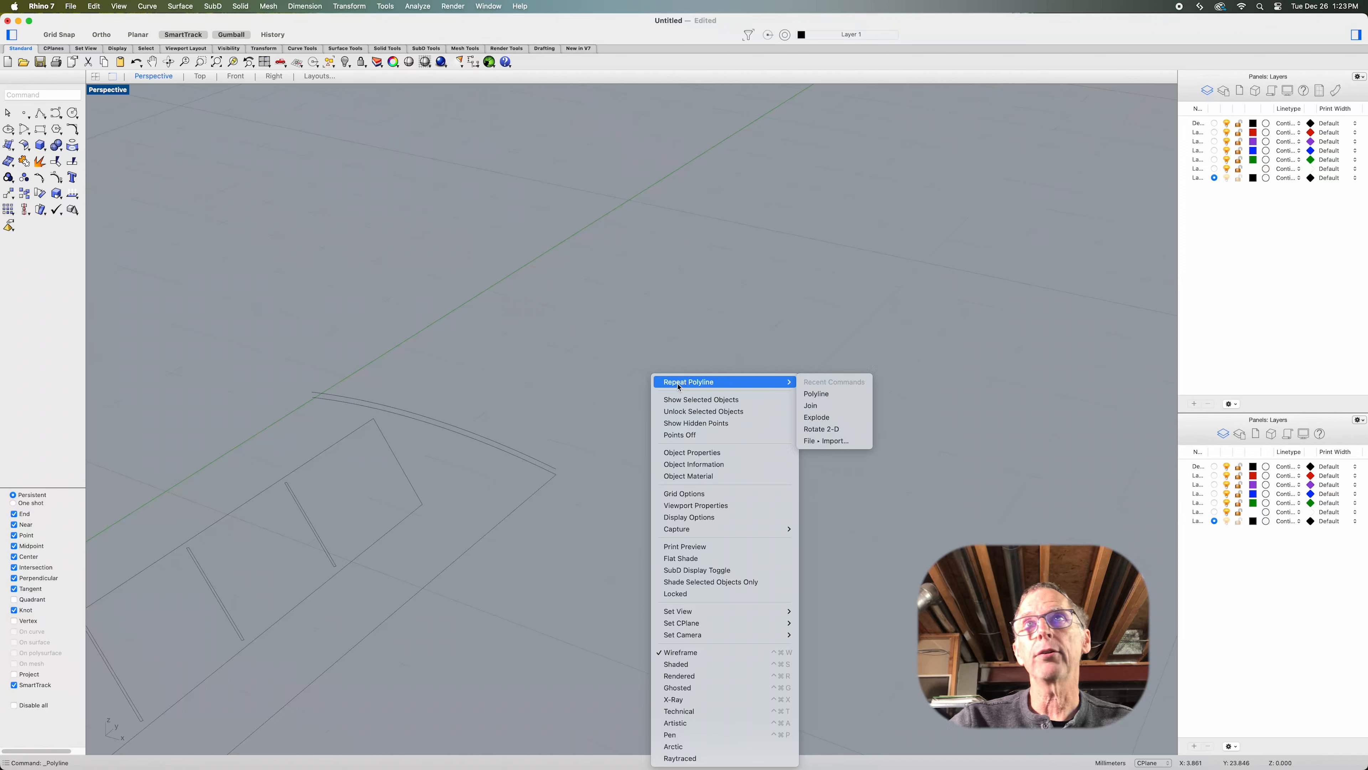
click(679, 383)
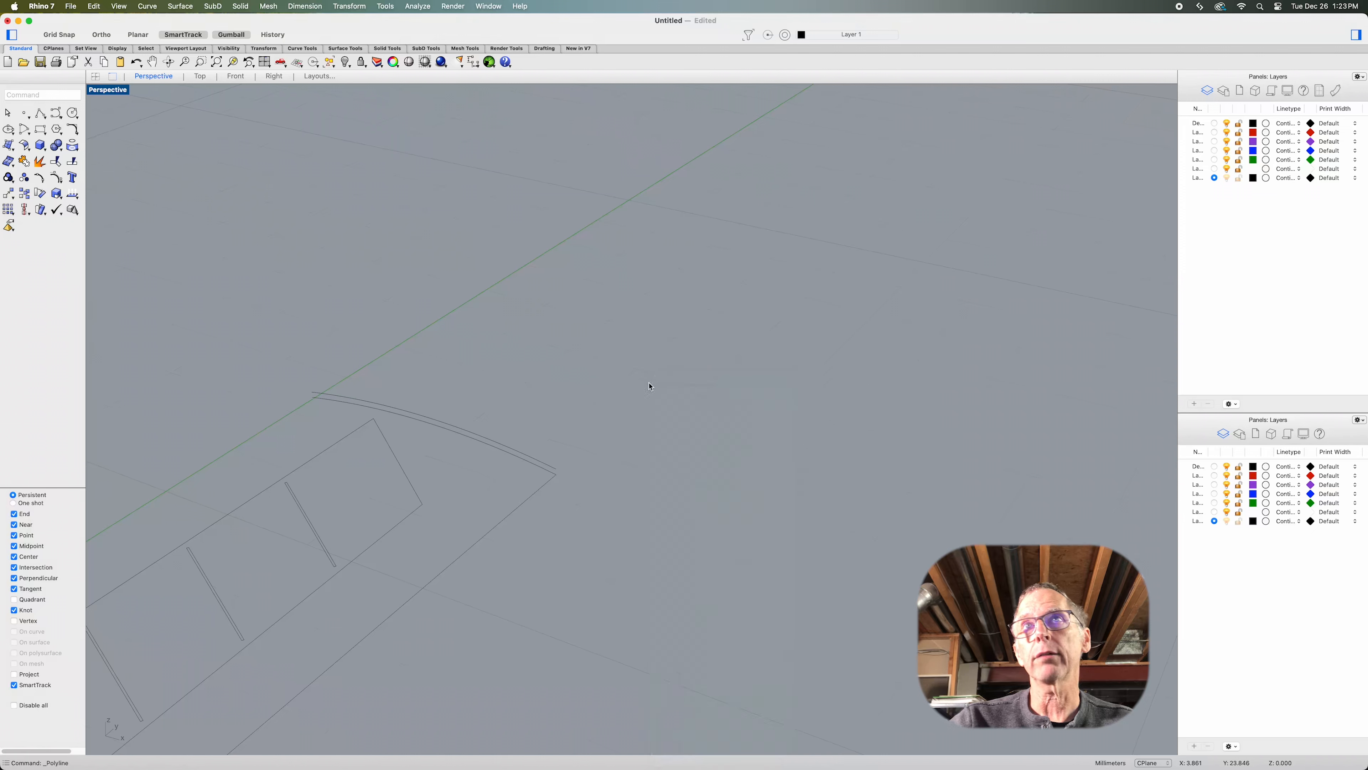
click(313, 397)
scroll(318, 404, down, 10)
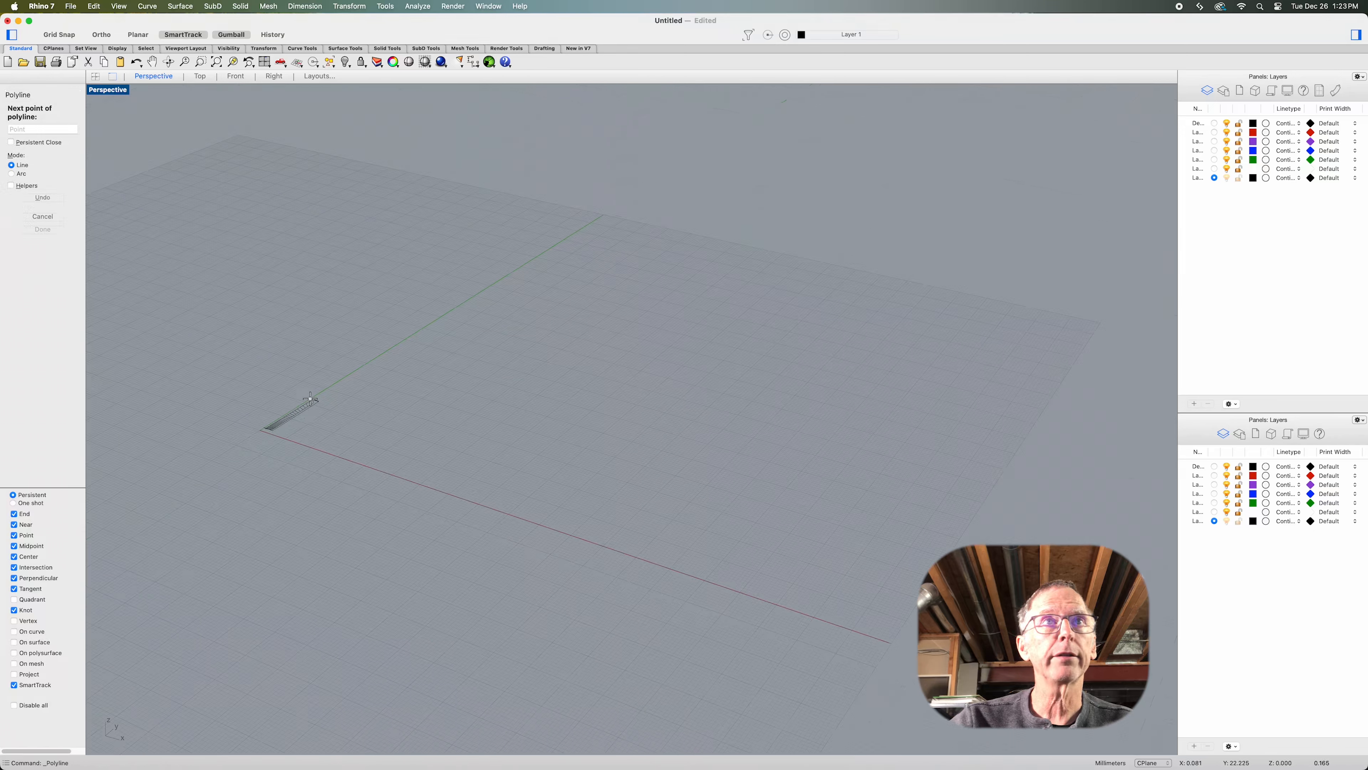
scroll(345, 454, up, 10)
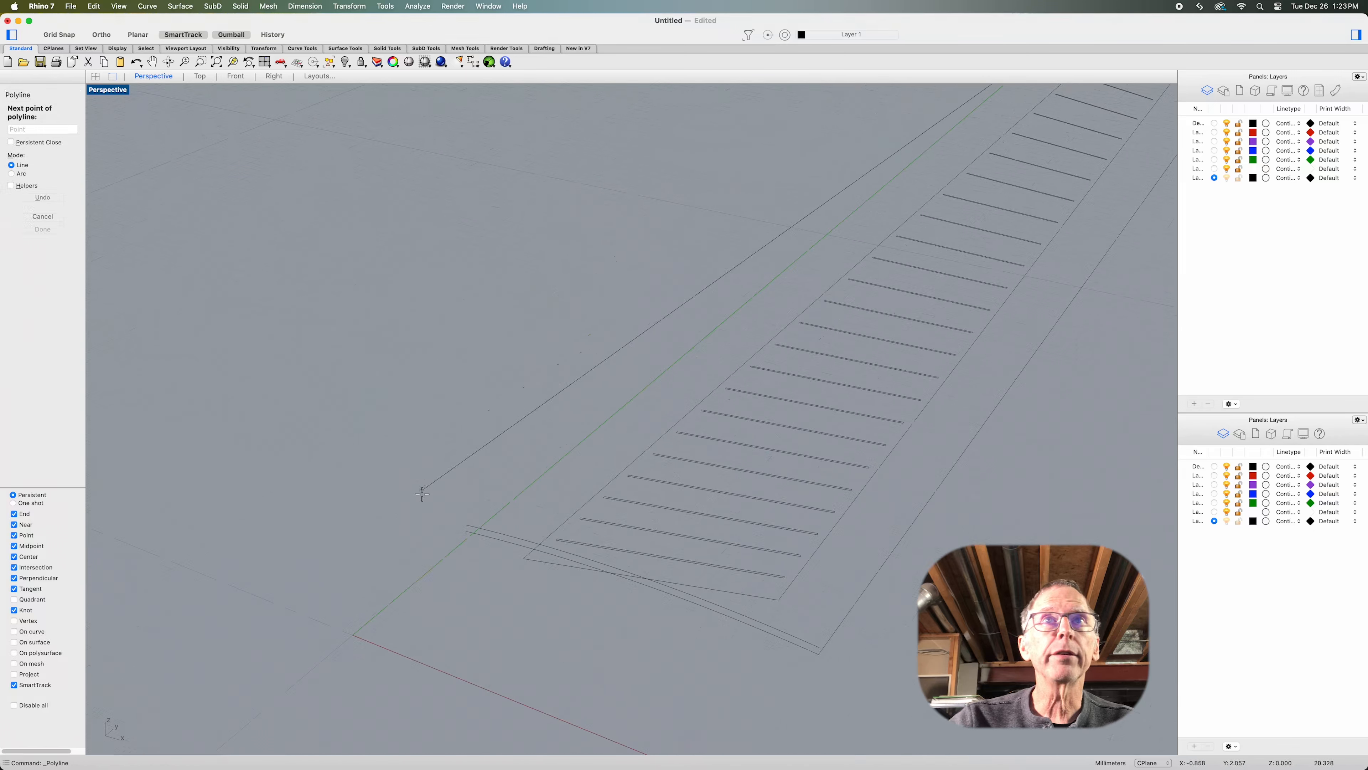
click(467, 531)
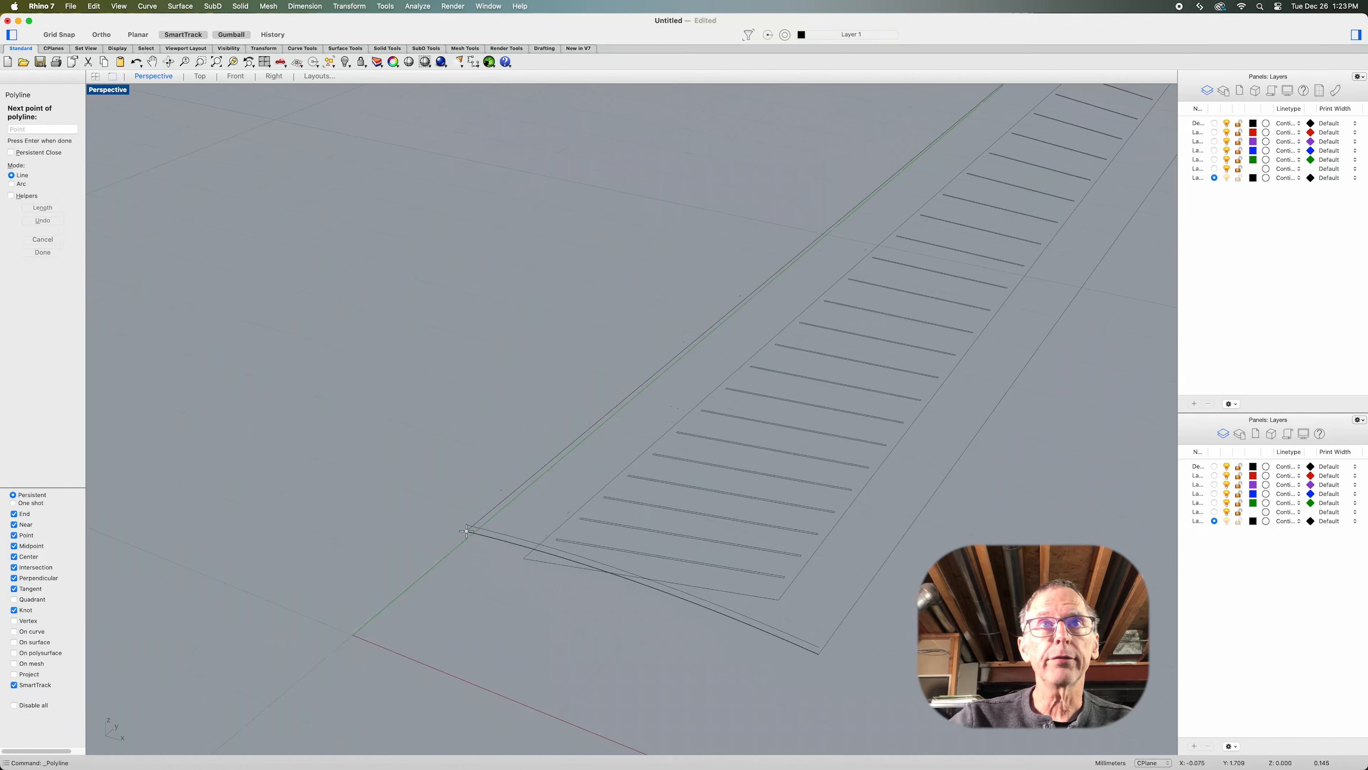
key(Return)
Select the lower arc at each end plus both side lines, and set the Perspective viewport's display mode to Shaded
click(494, 542)
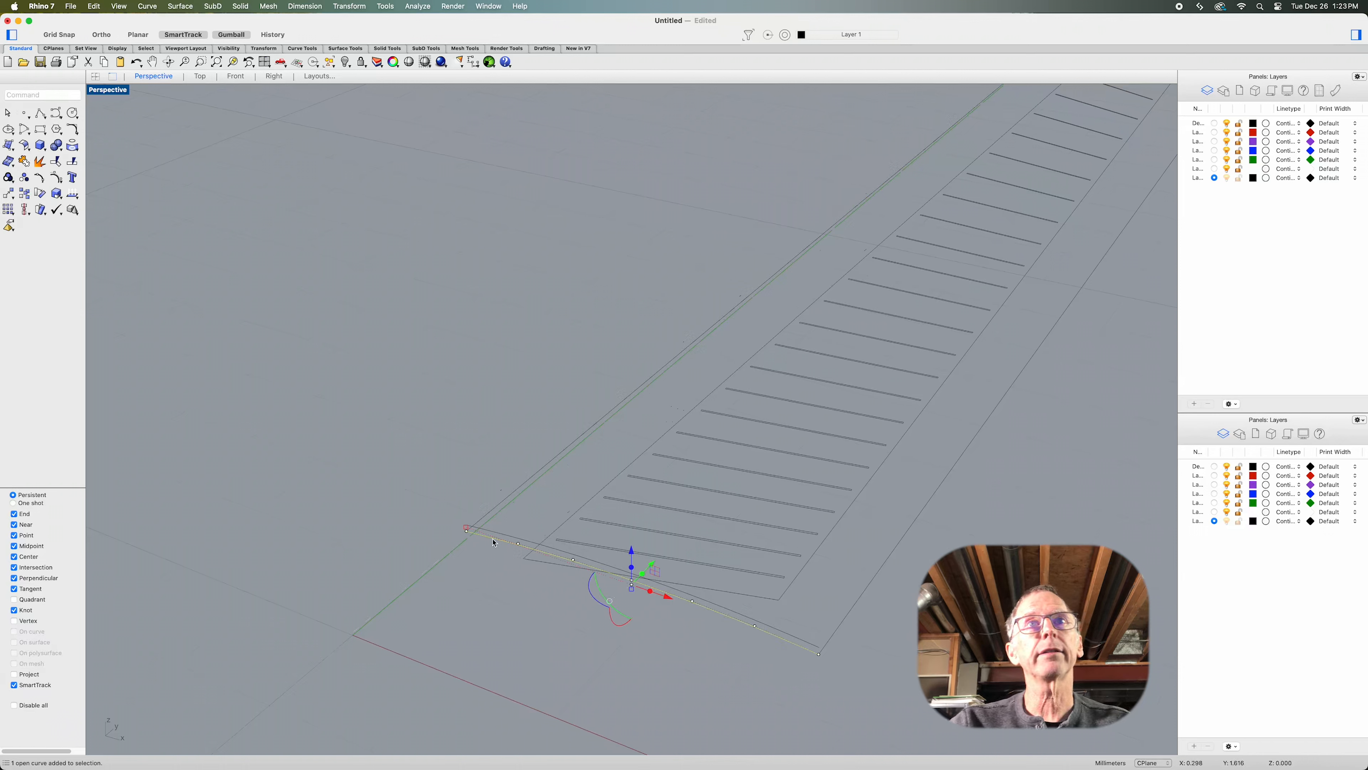
shift+click(512, 490)
scroll(857, 610, down, 5)
scroll(685, 475, up, 5)
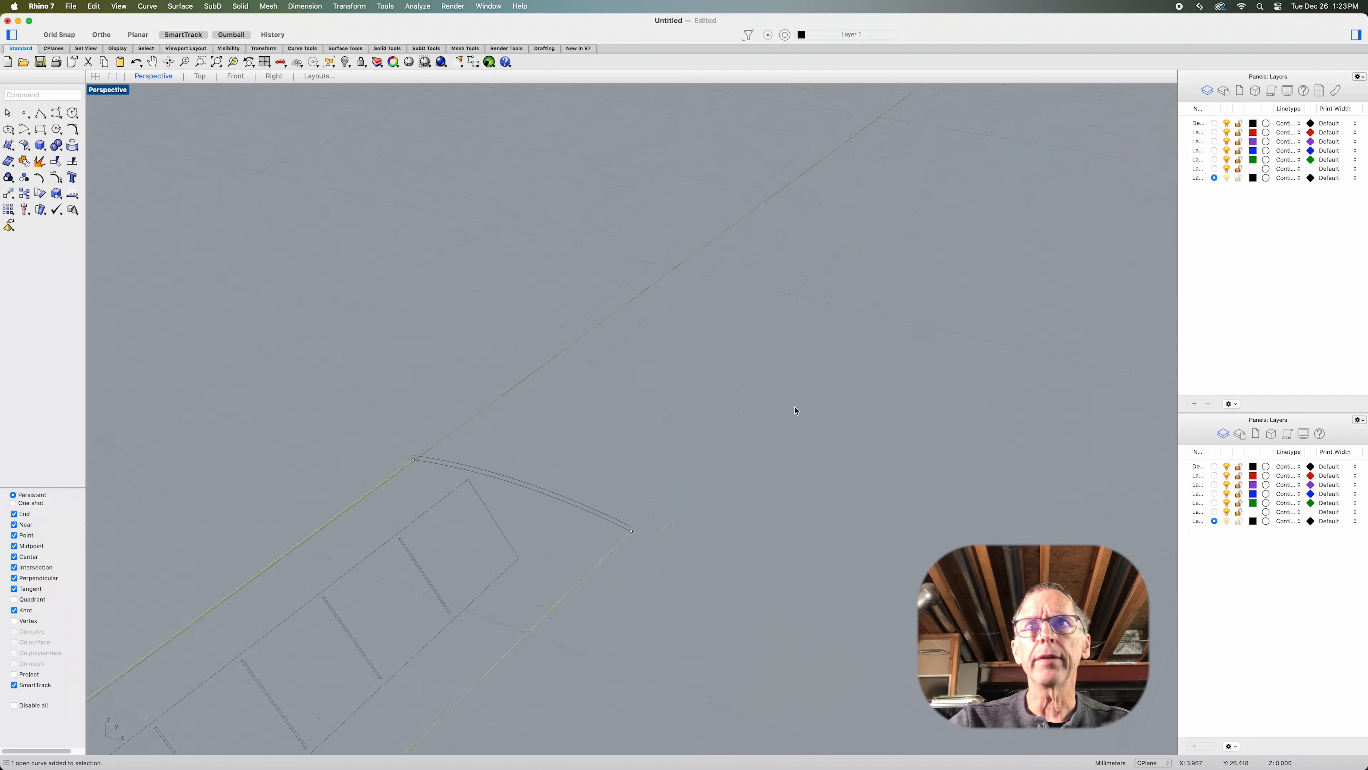
shift+click(587, 512)
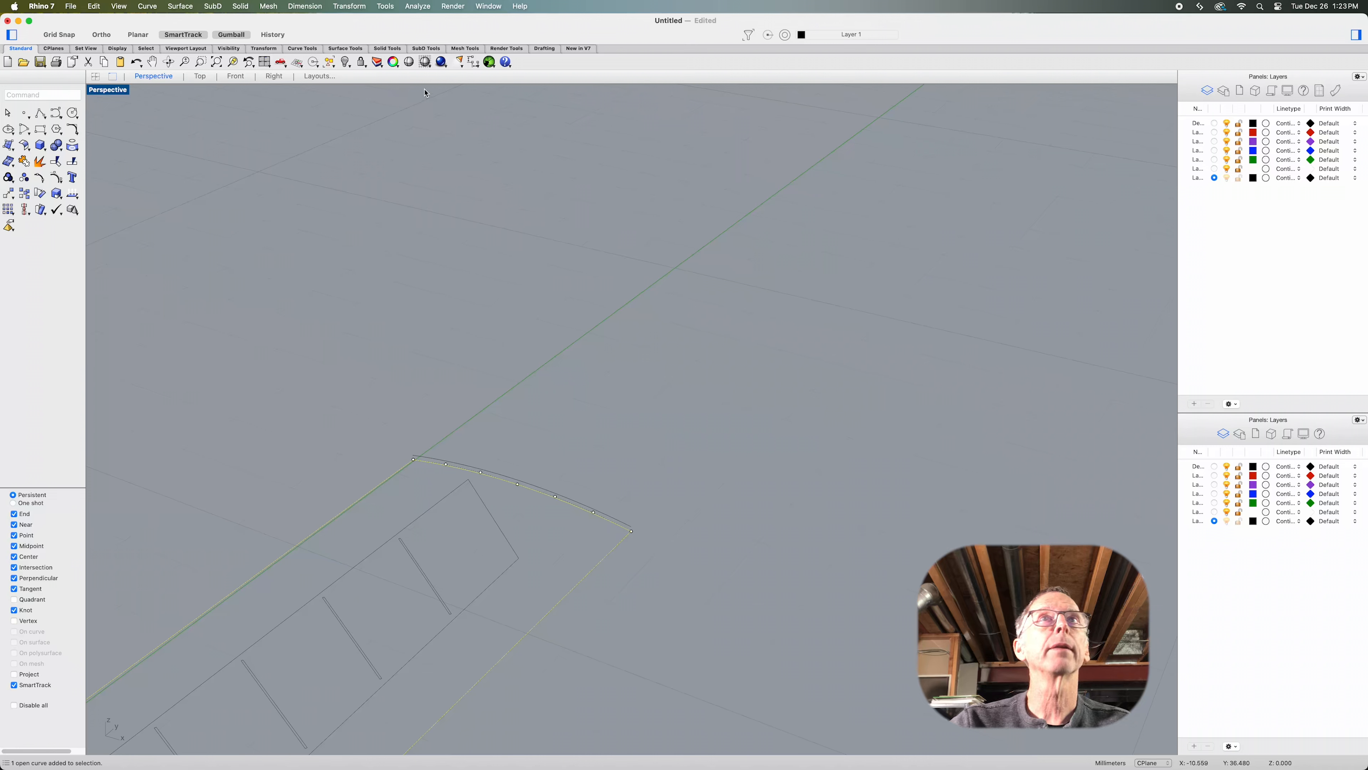
click(425, 63)
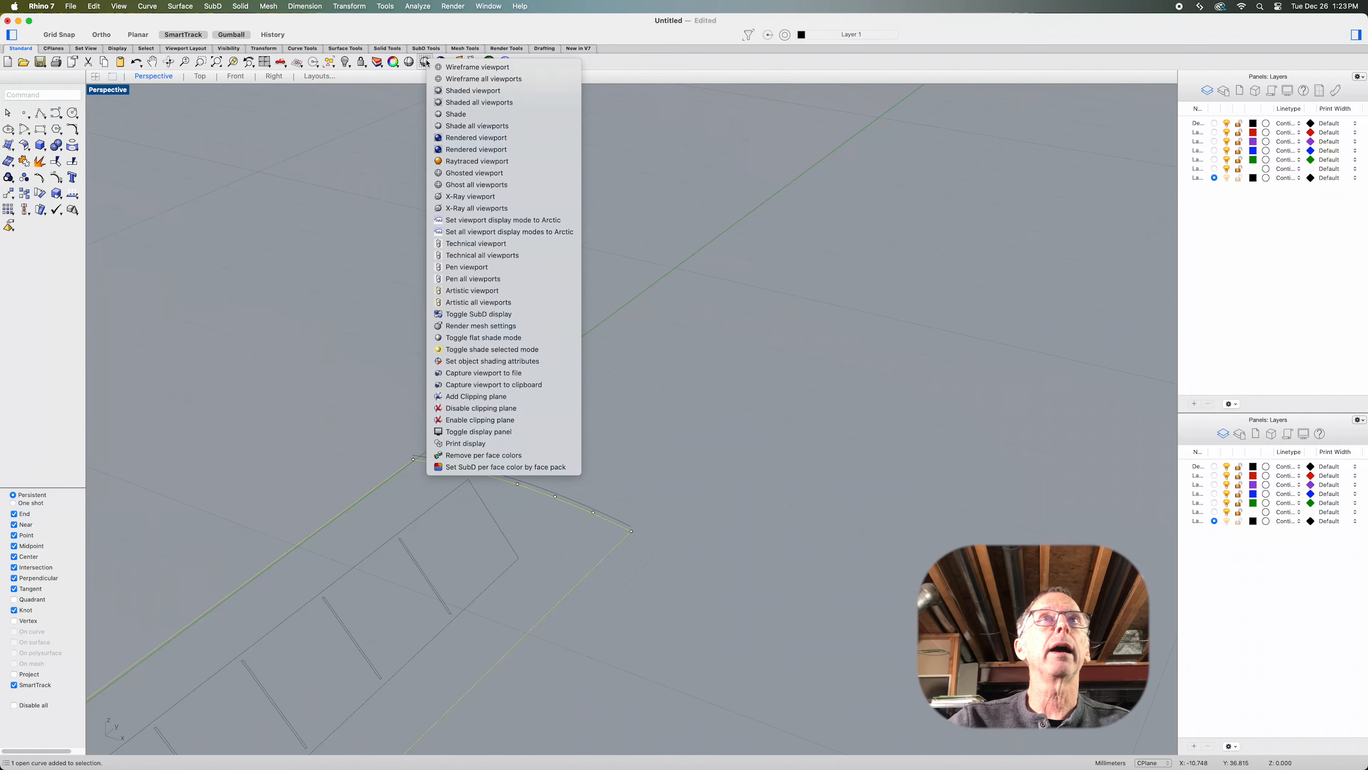
click(426, 62)
click(425, 62)
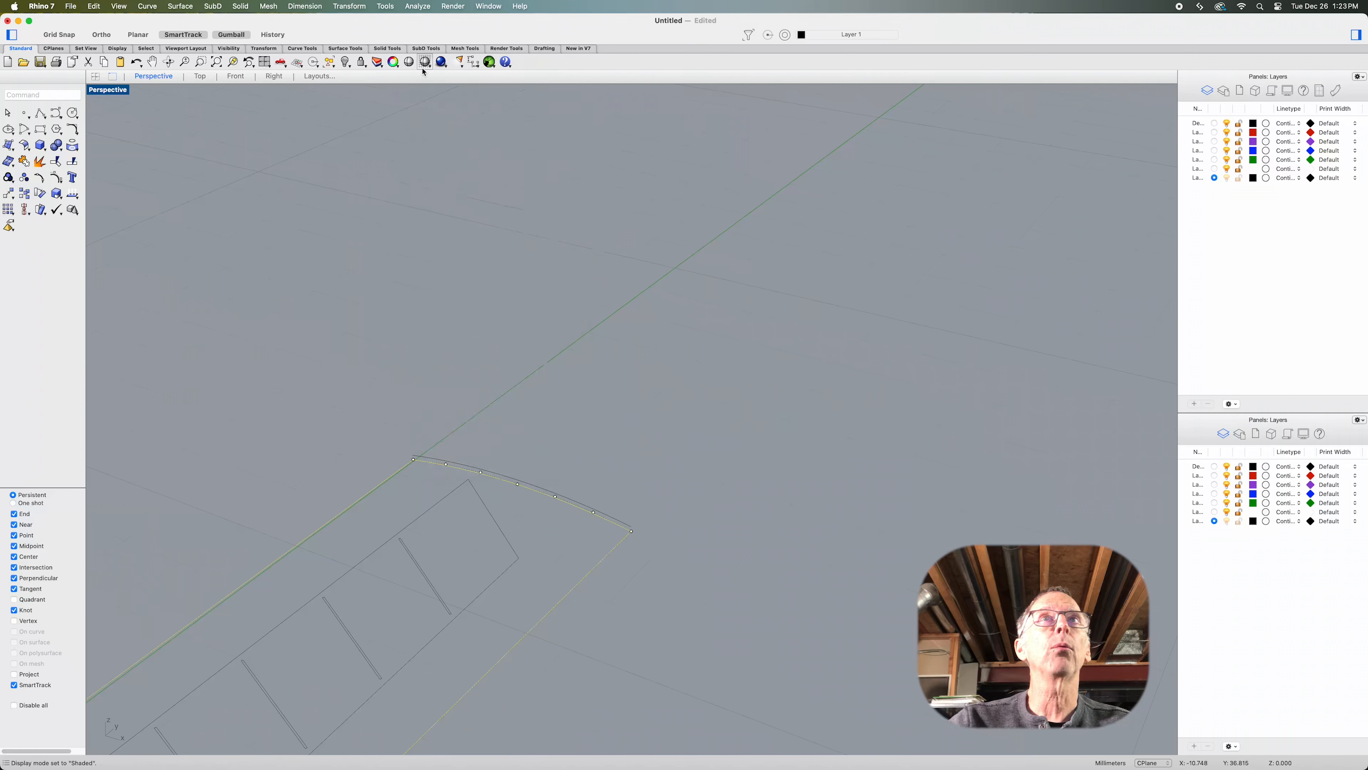
Create a surface from a network of curves using the four selected boundary curves, and deselect everything
click(9, 145)
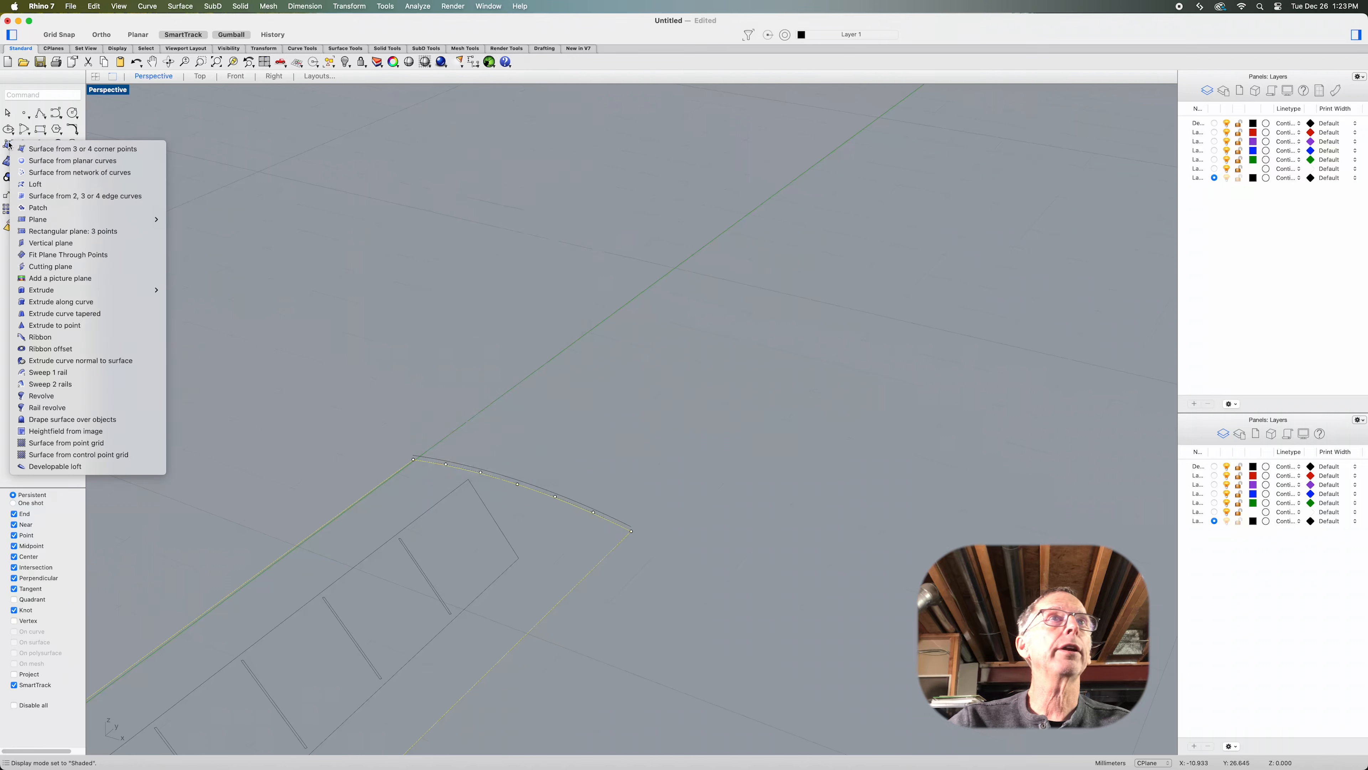
click(64, 173)
click(846, 459)
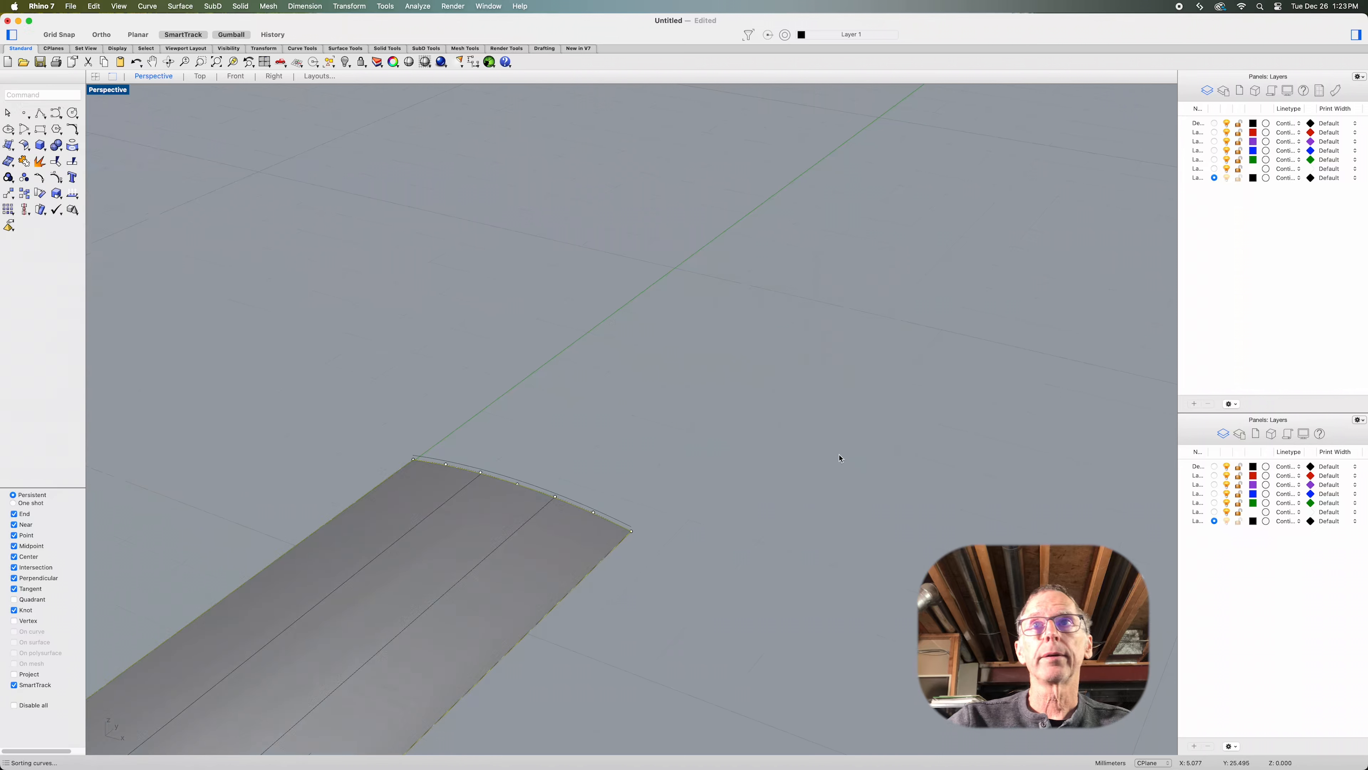
scroll(840, 459, down, 10)
shift+right_drag(810, 520, 731, 362)
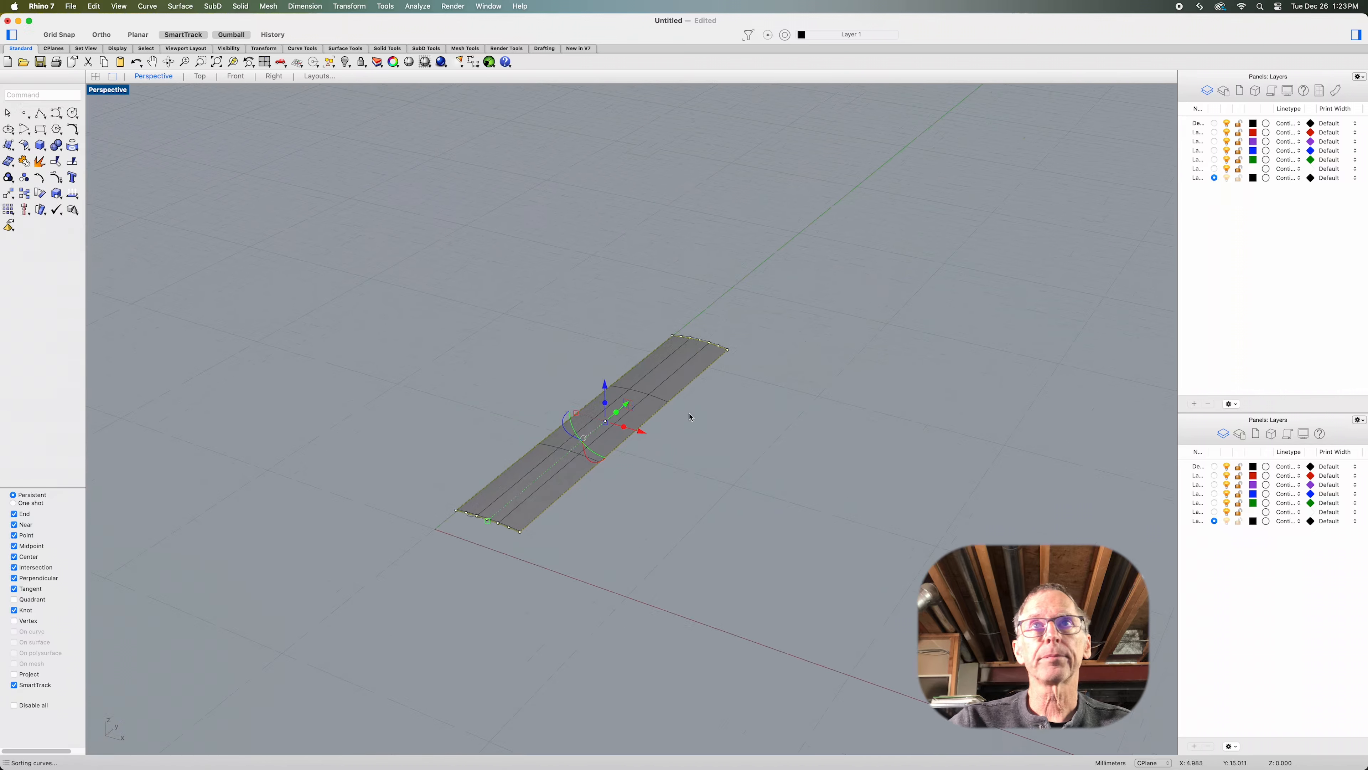
scroll(688, 415, up, 10)
key(Escape)
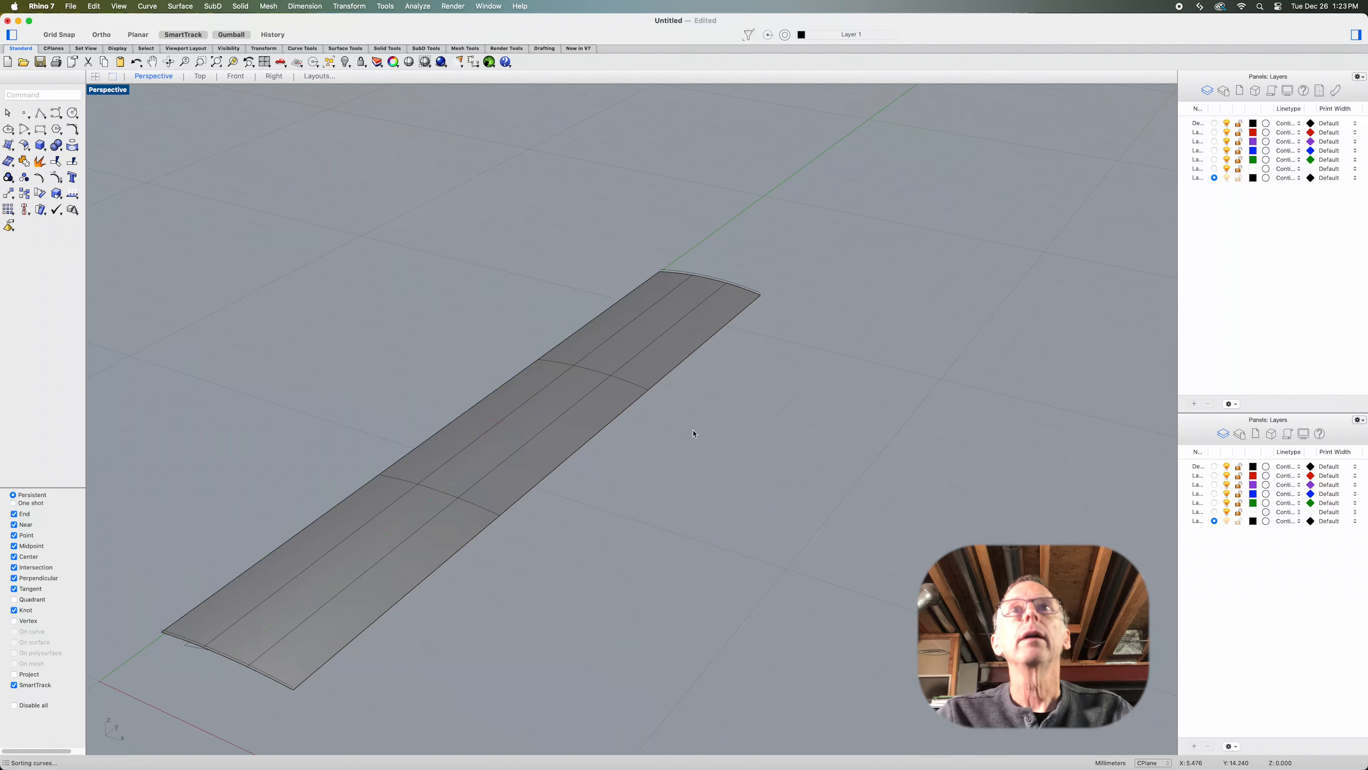
Select all the fret slot outlines along the fretboard and extrude them straight up as surfaces, about 0.6 mm high
mouse_move(699, 503)
right_down()
mouse_move(702, 492)
mouse_move(699, 508)
right_up()
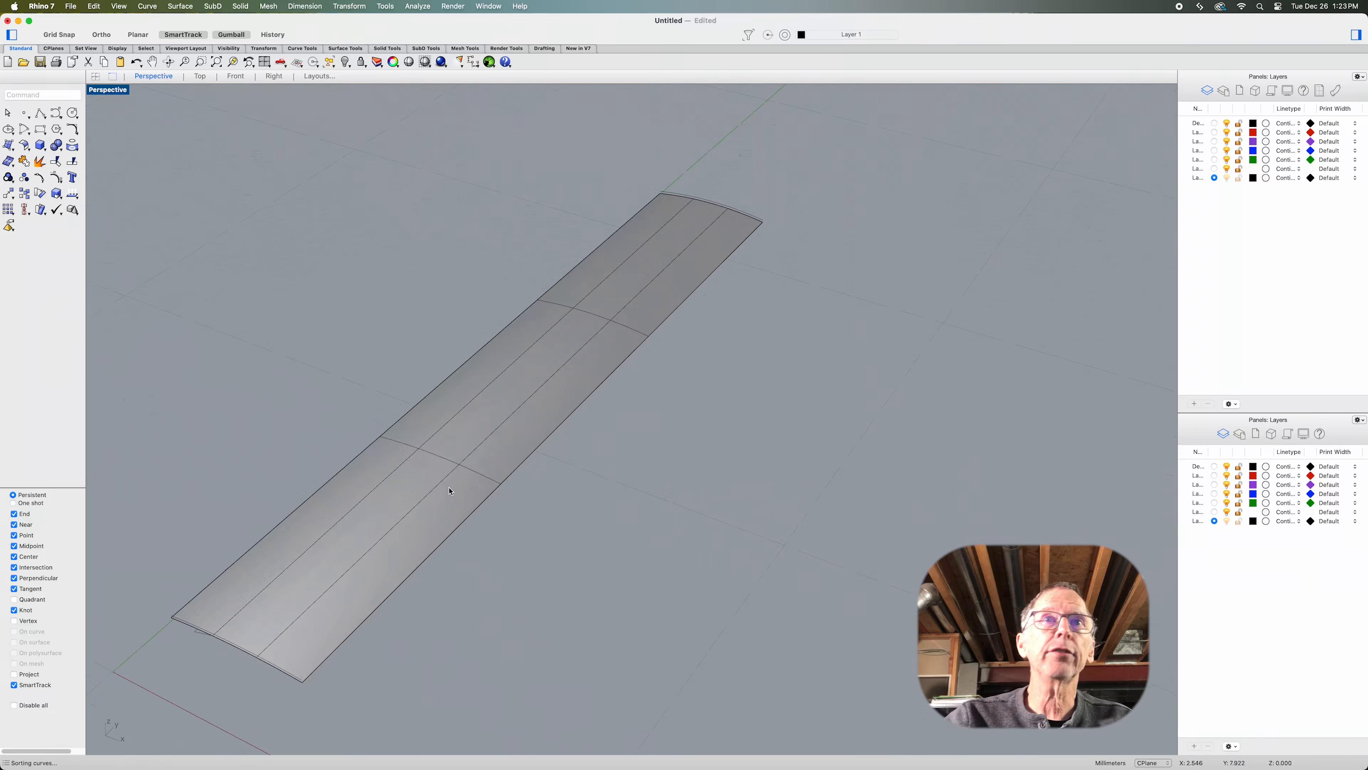
right_drag(531, 580, 635, 544)
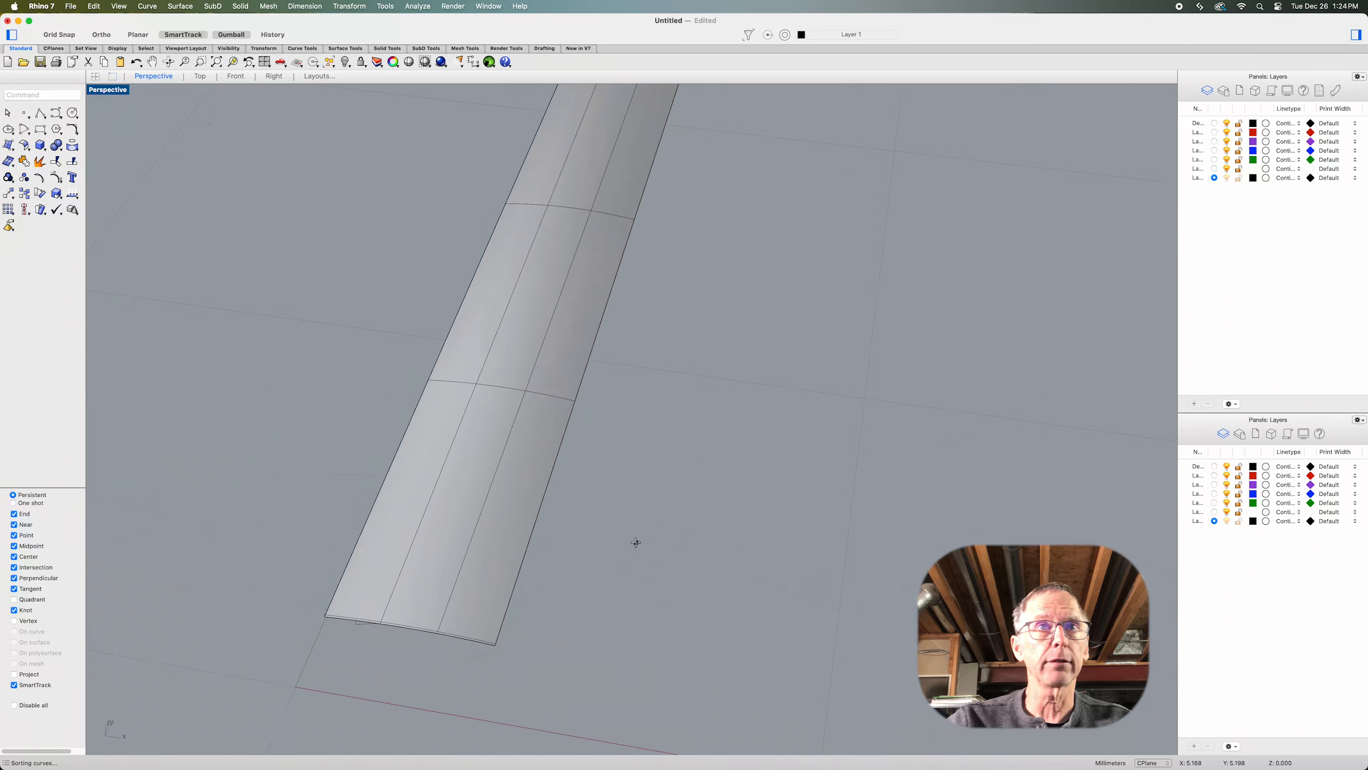
click(199, 76)
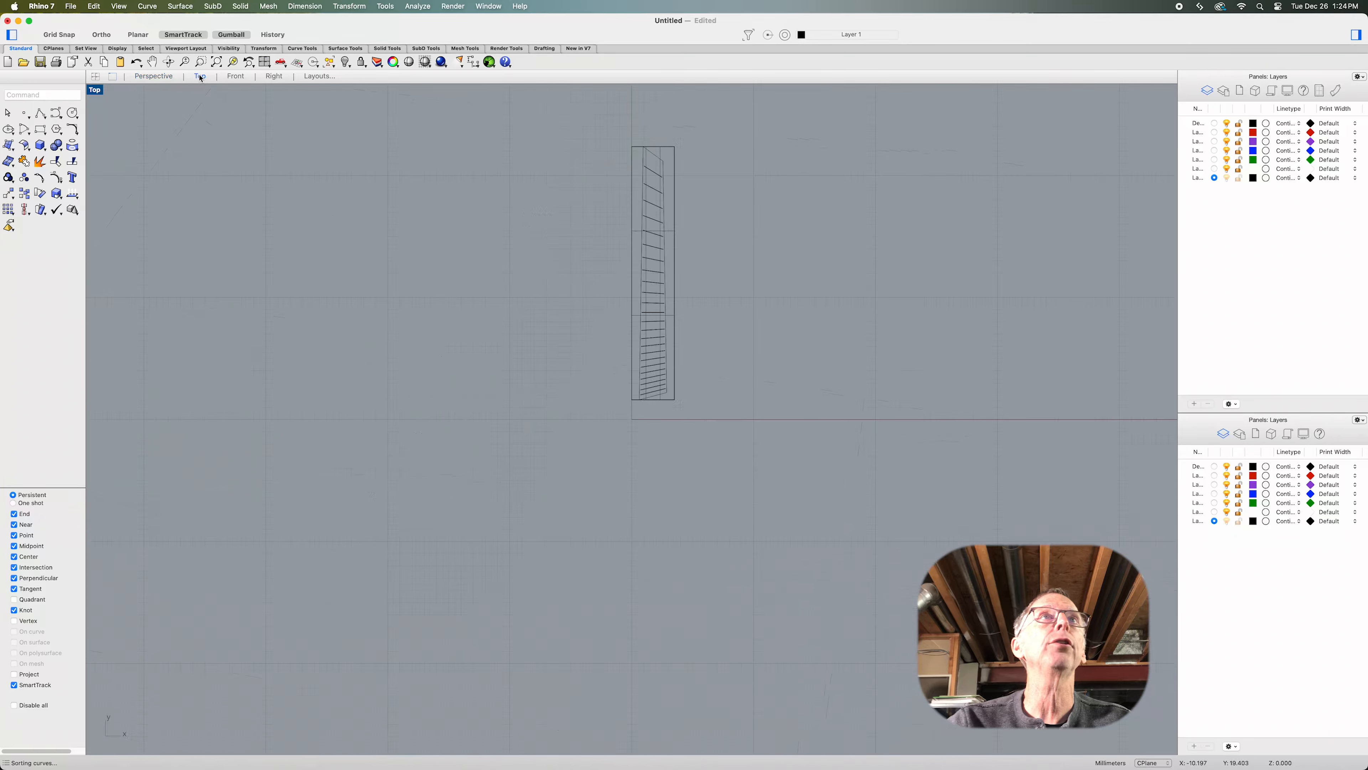
scroll(695, 224, up, 5)
scroll(409, 100, down, 1)
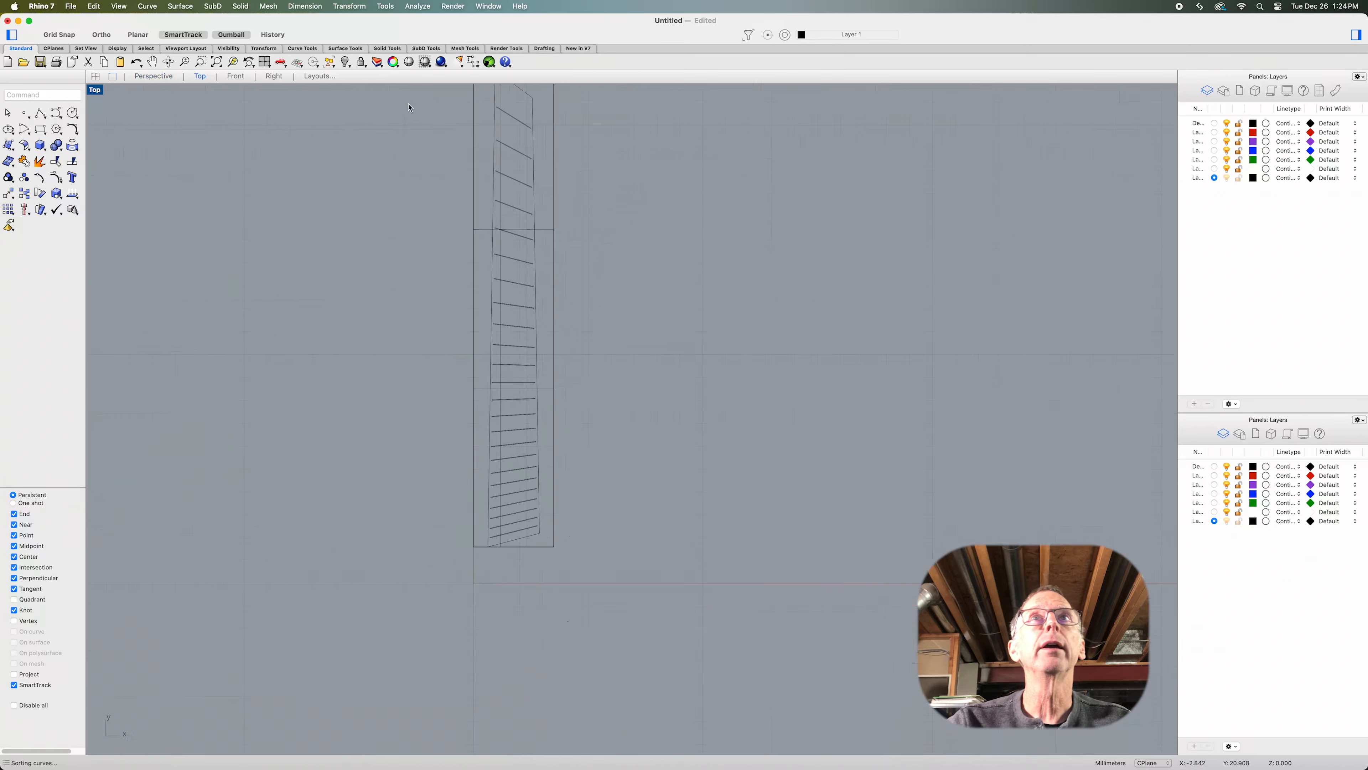
drag(432, 103, 543, 545)
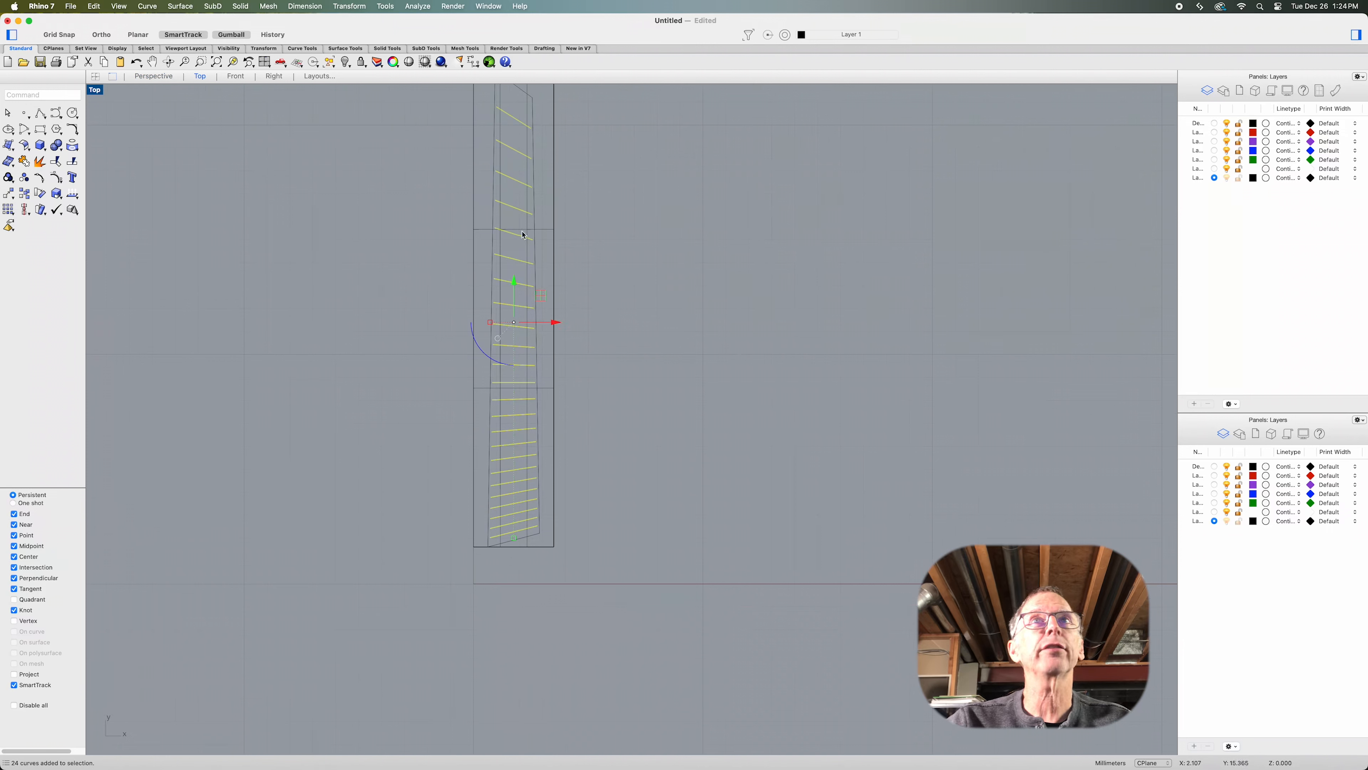
click(167, 78)
mouse_move(626, 524)
right_down()
mouse_move(632, 465)
mouse_move(622, 506)
right_up()
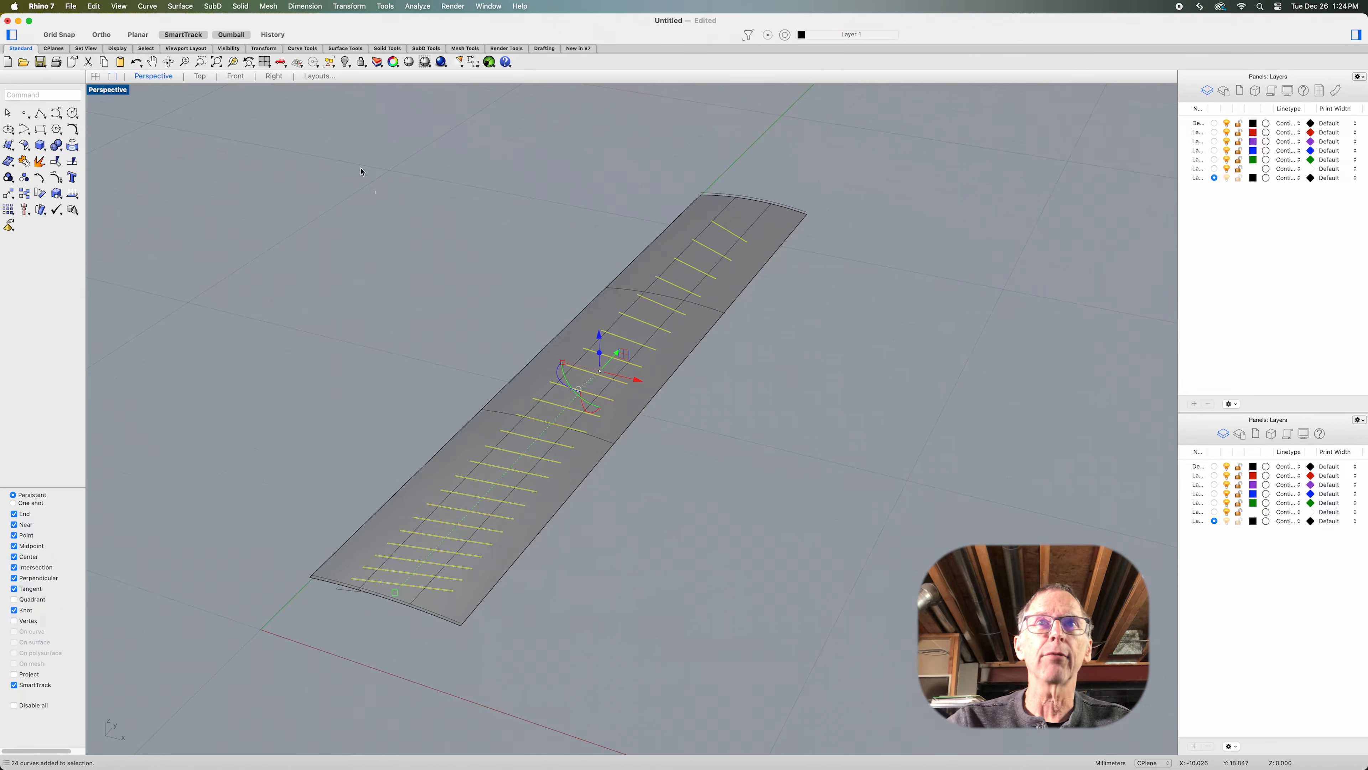
click(186, 8)
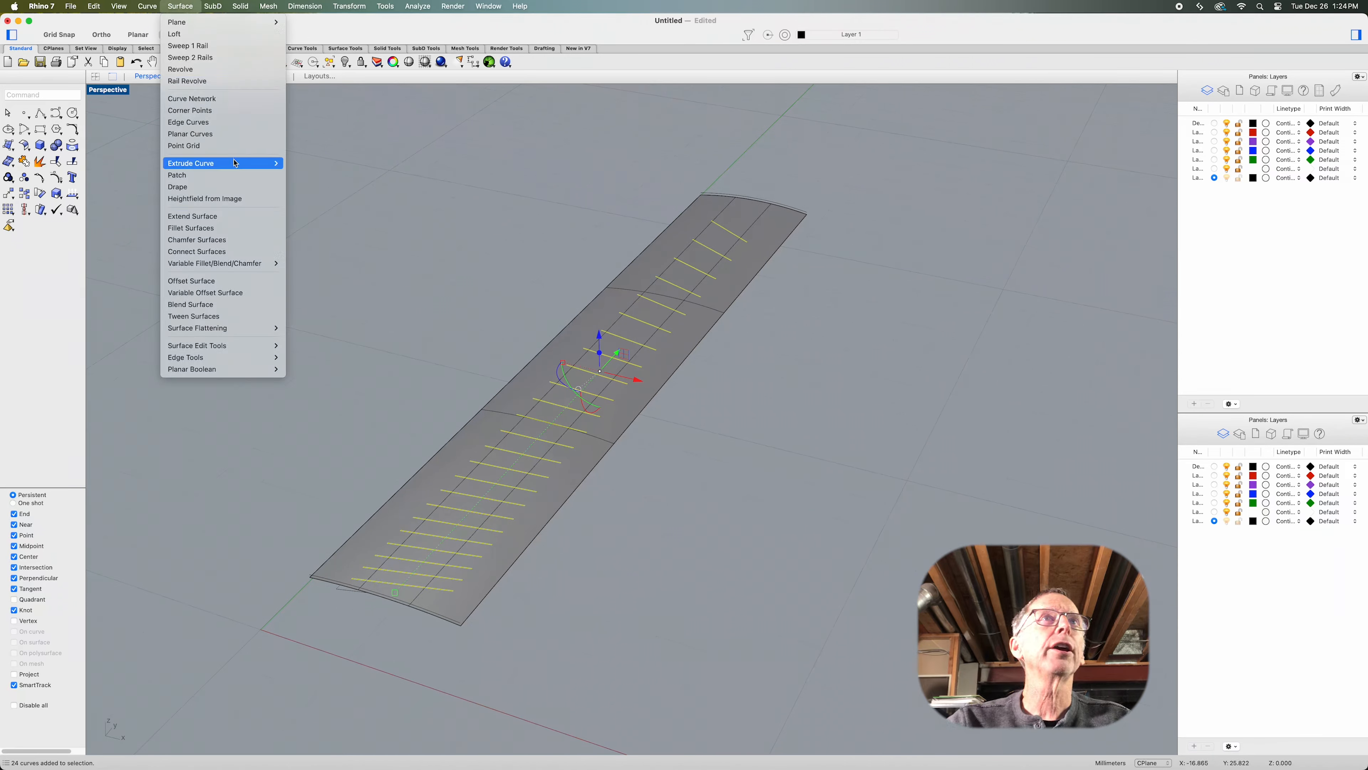
mouse_move(235, 165)
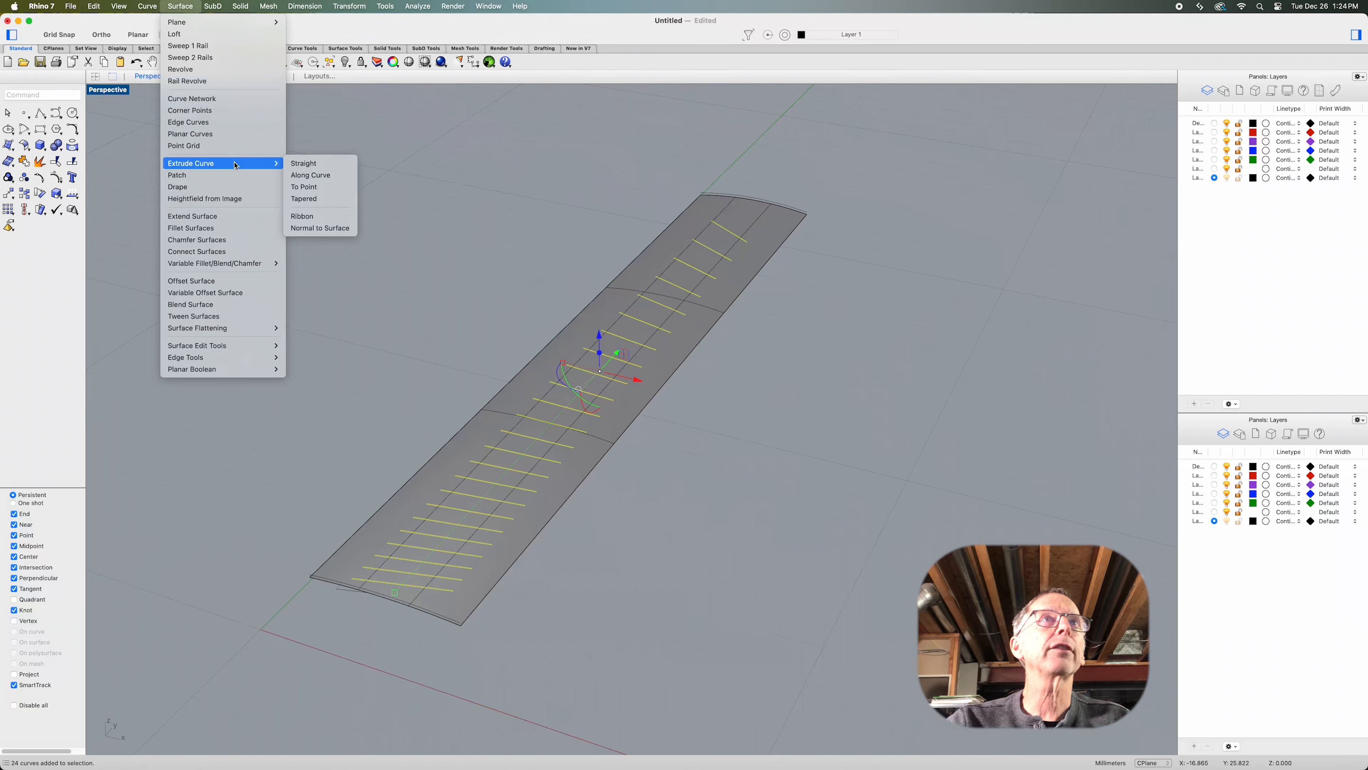
click(297, 163)
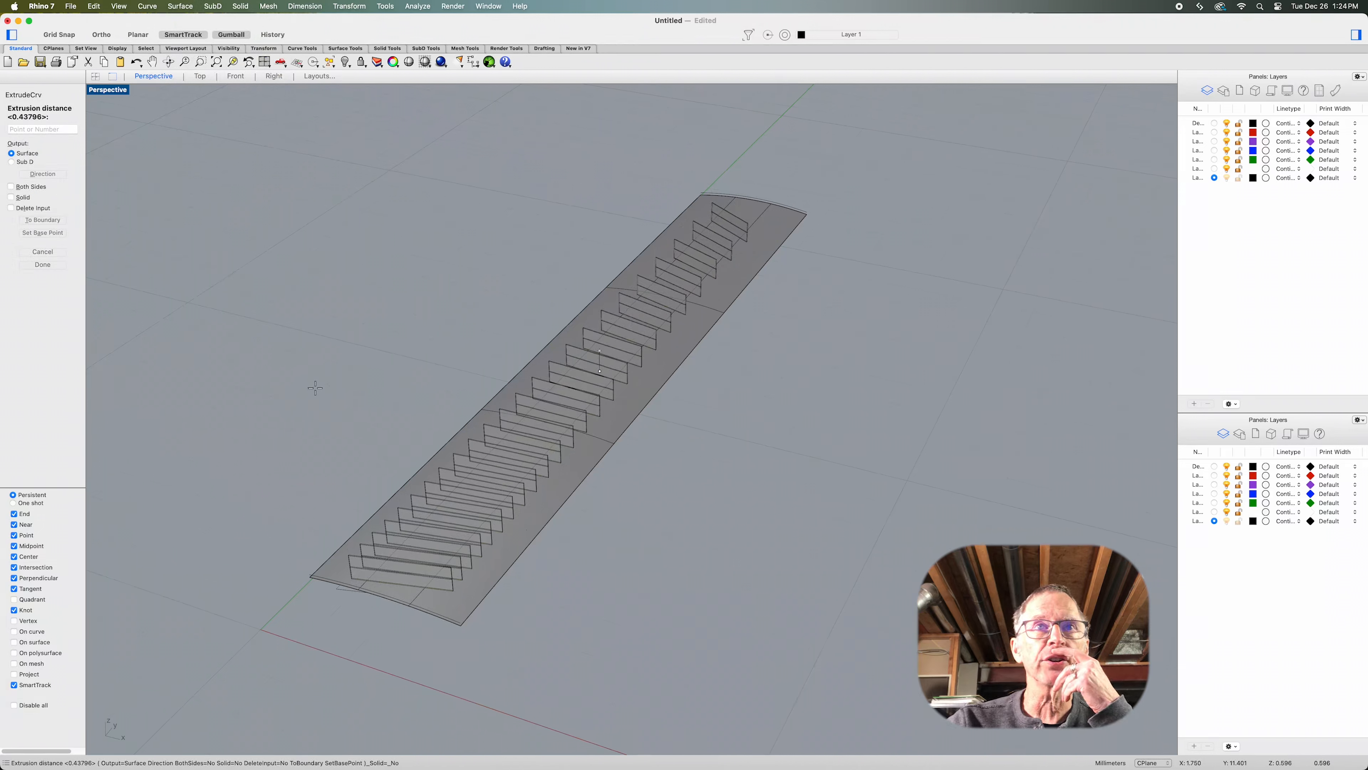
click(315, 388)
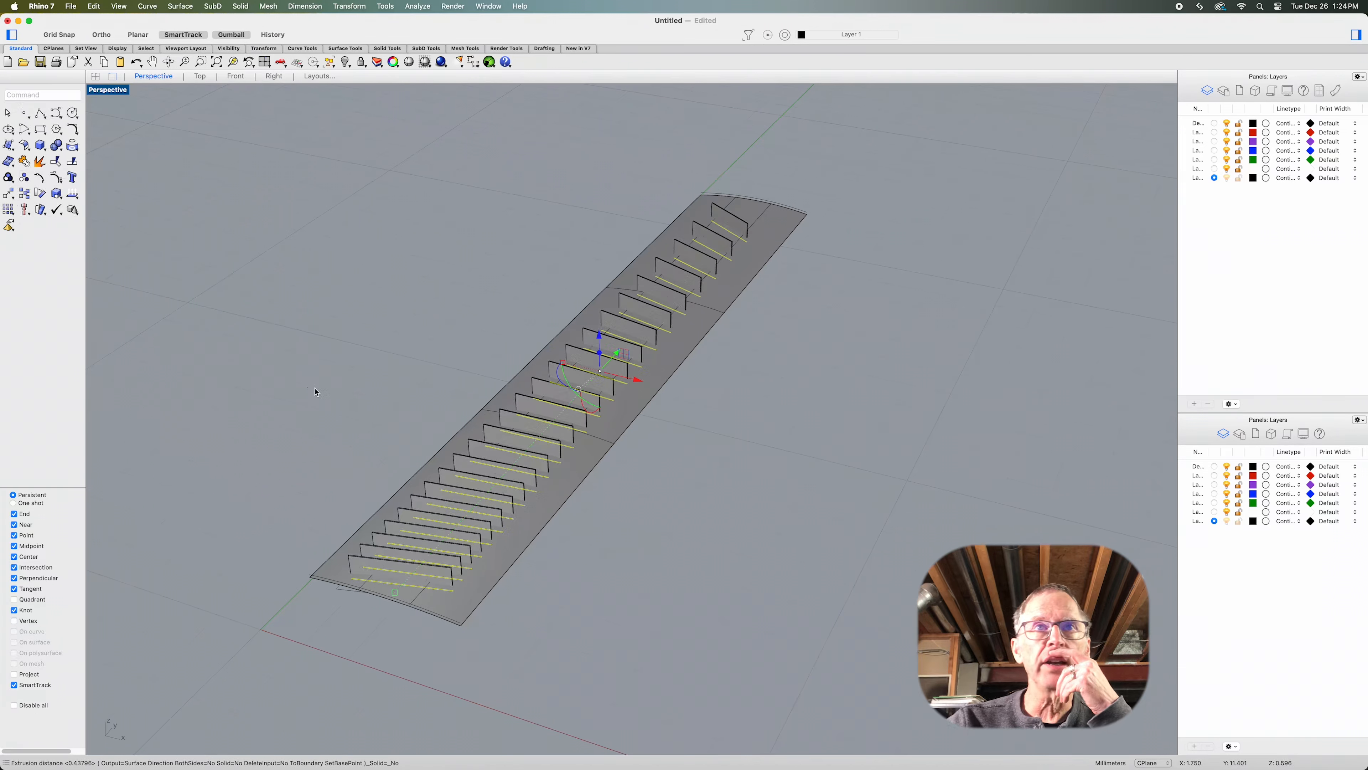
Delete the original fret slot curves at the base of the extrusions
right_drag(653, 521, 543, 500)
scroll(542, 500, up, 10)
scroll(543, 501, down, 10)
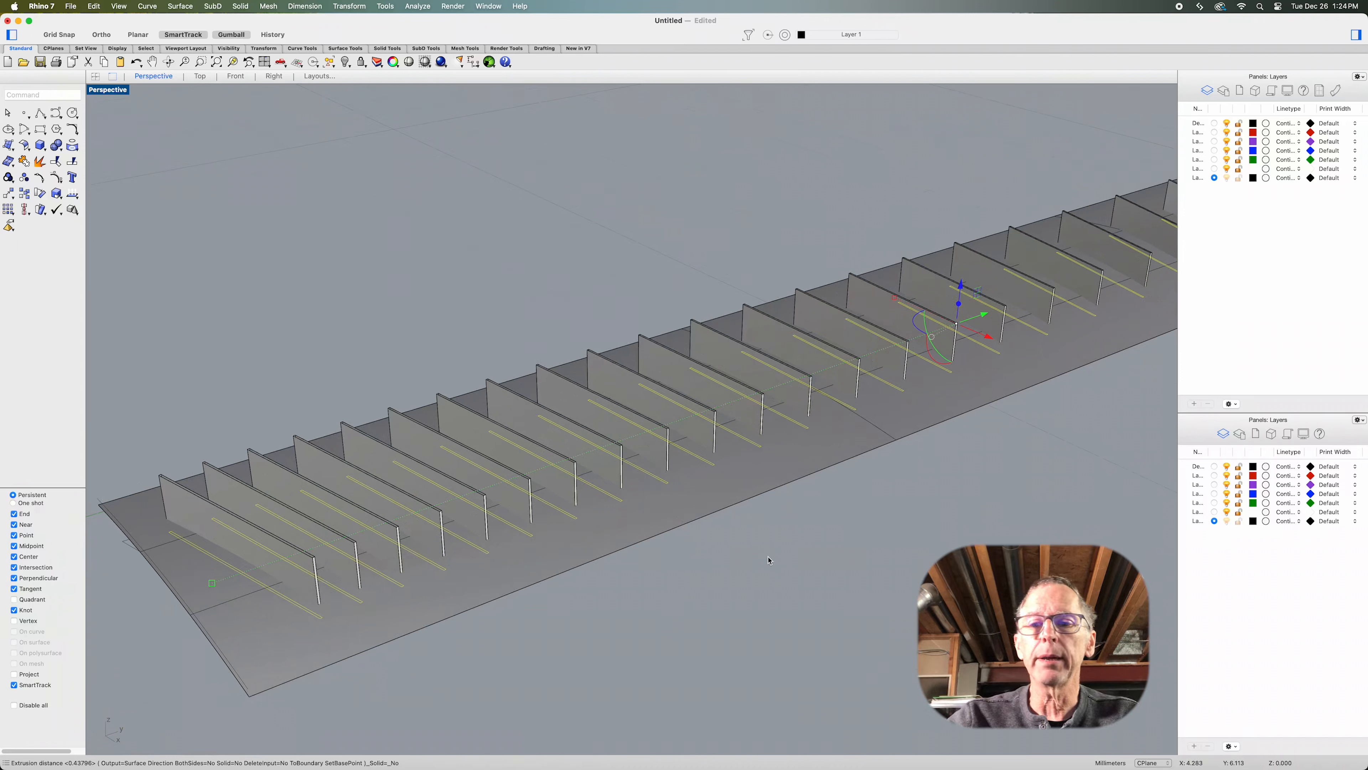
key(Delete)
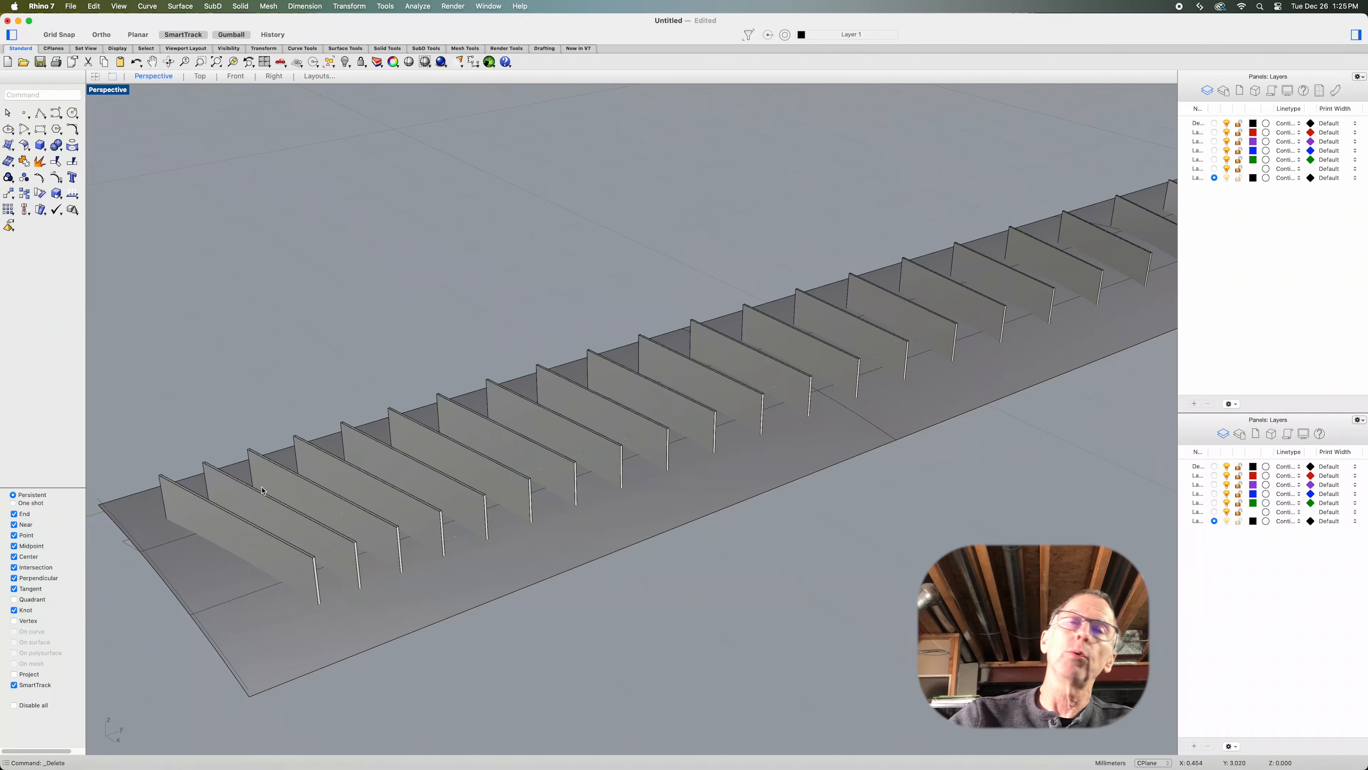
Trim the radiused fretboard surface with all the fret extrusions, removing the area outside them so only the strips inside remain
click(199, 76)
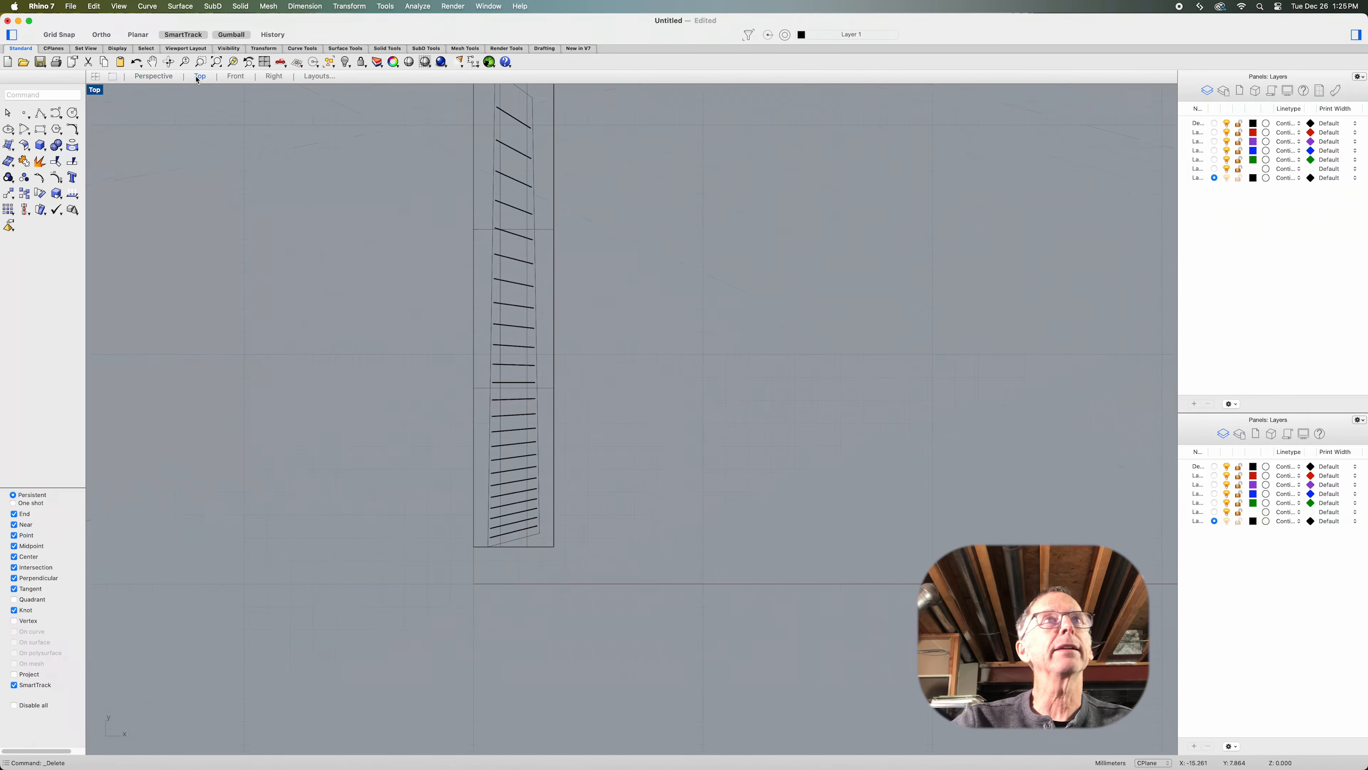
drag(496, 409, 545, 540)
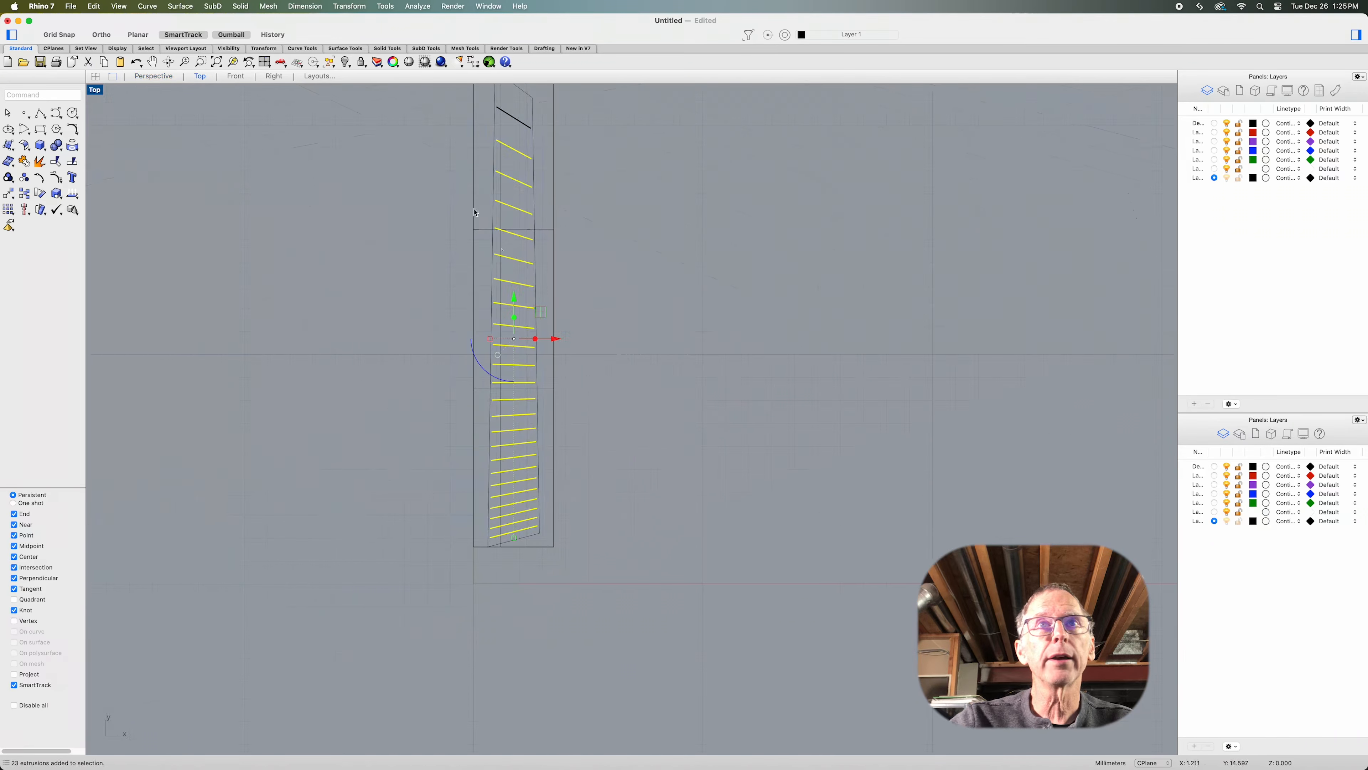
drag(446, 100, 544, 469)
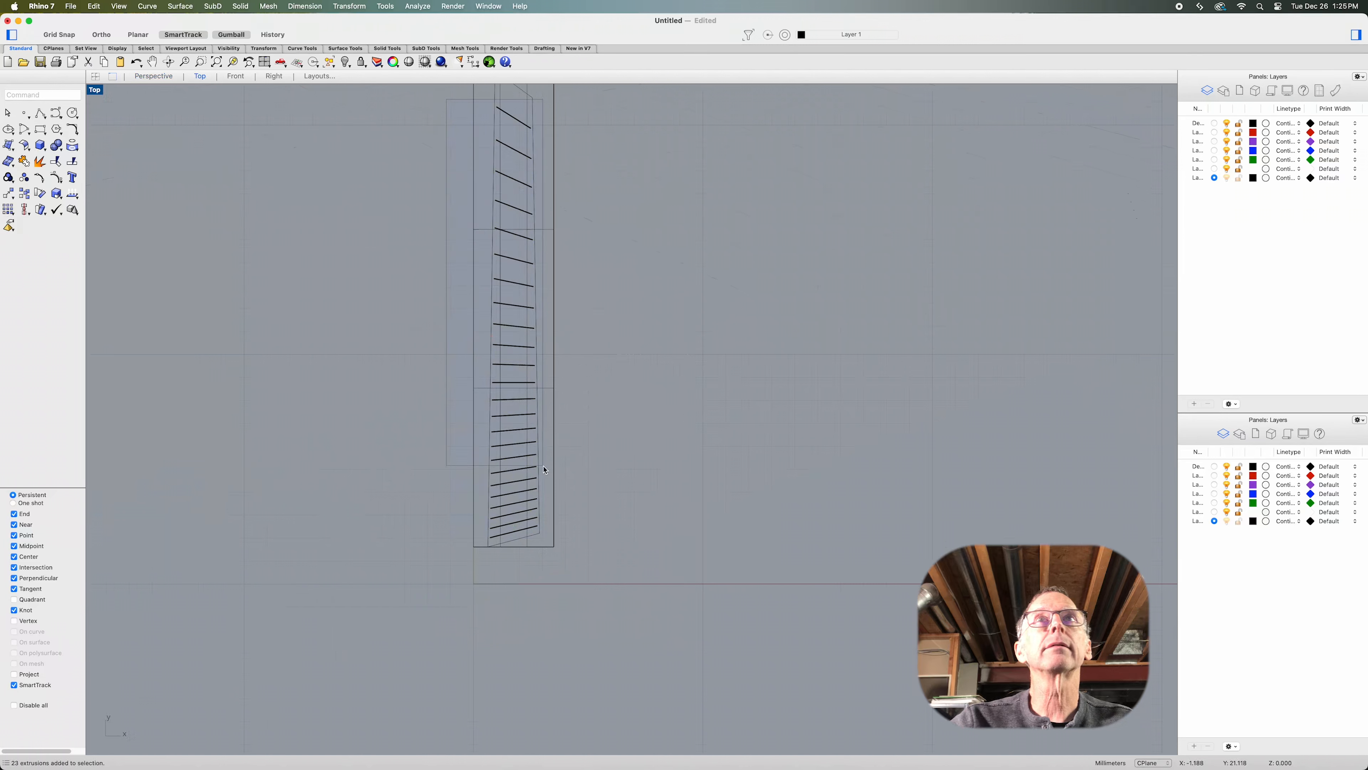
drag(545, 545, 545, 544)
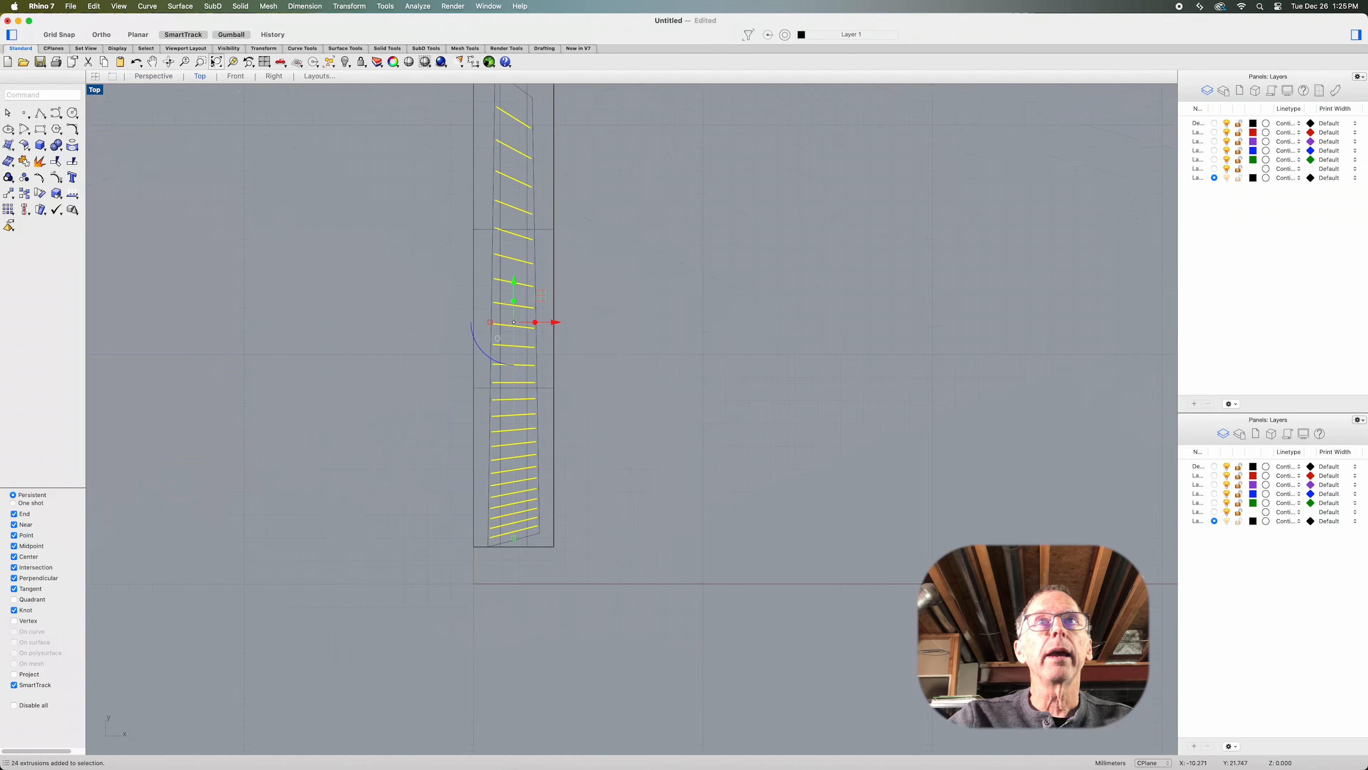
click(163, 80)
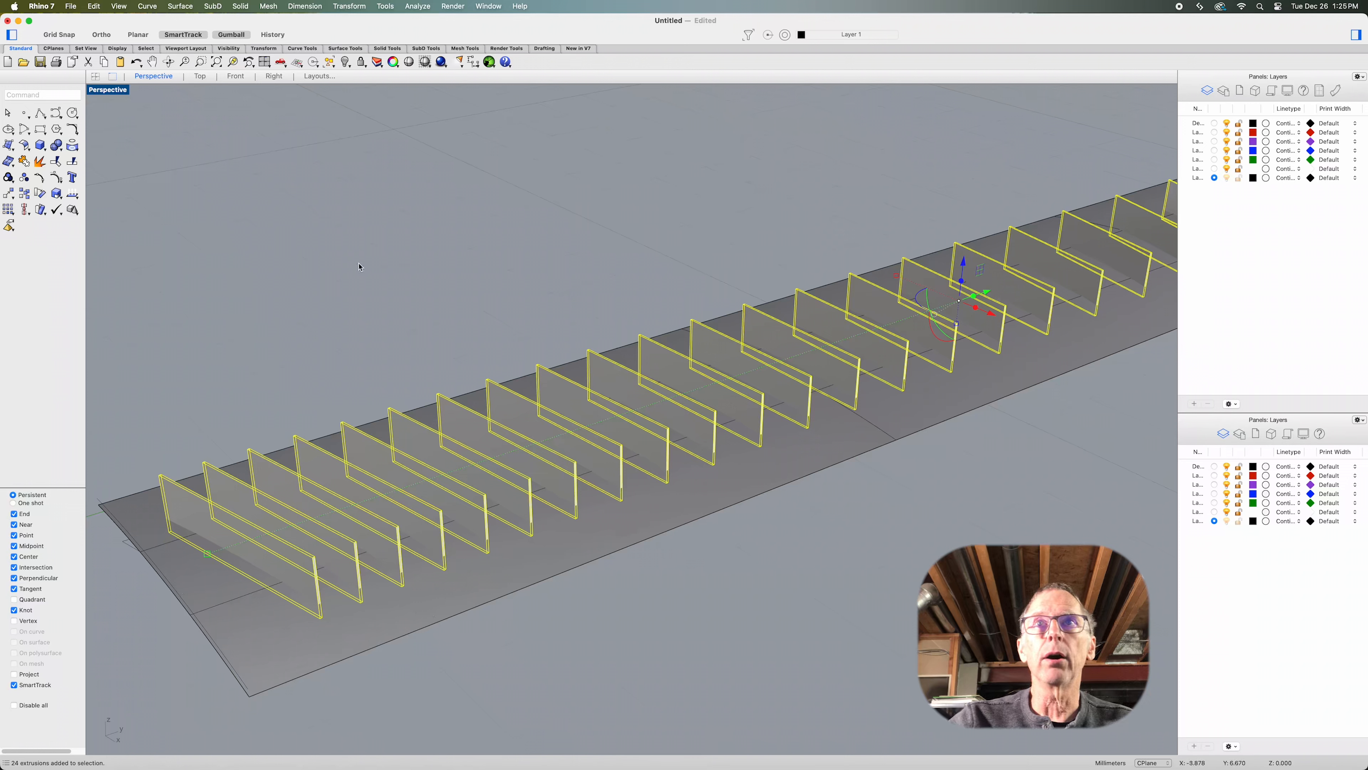
click(56, 162)
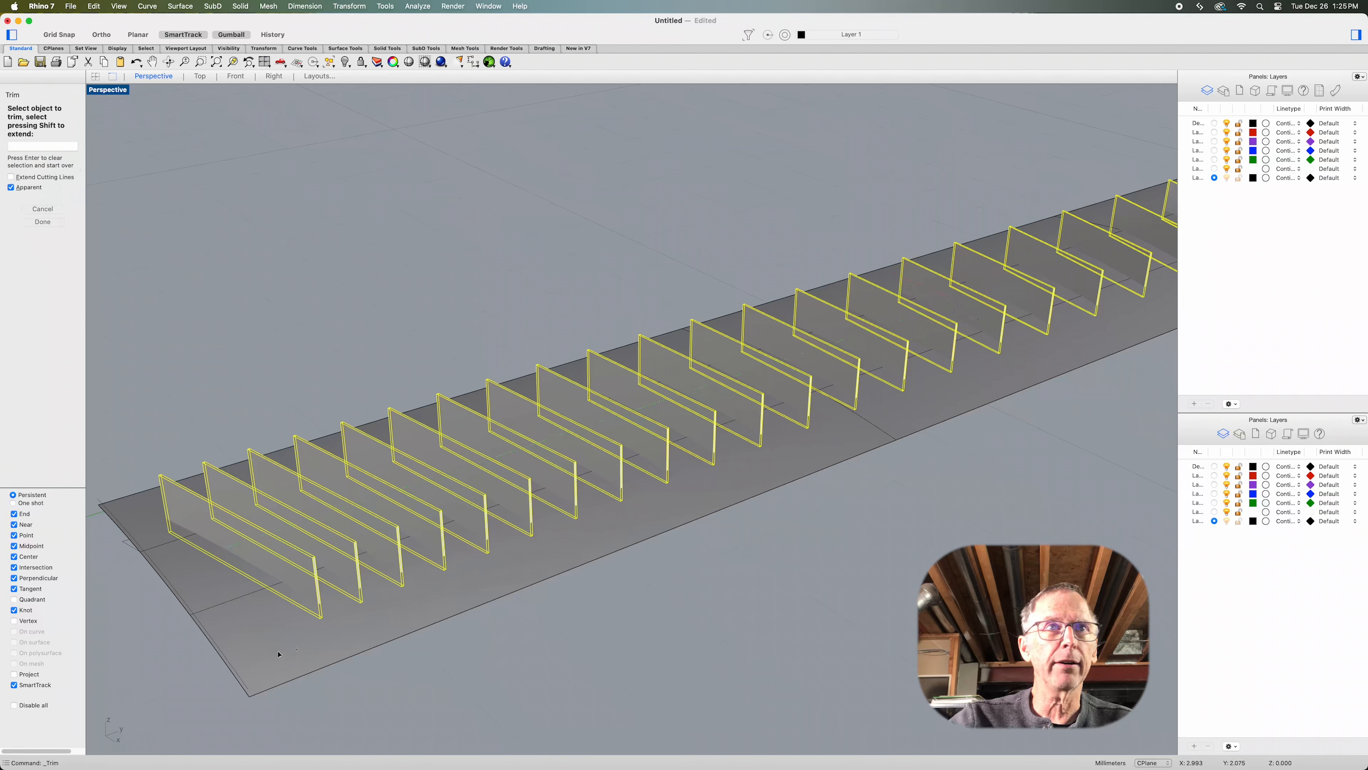
click(294, 642)
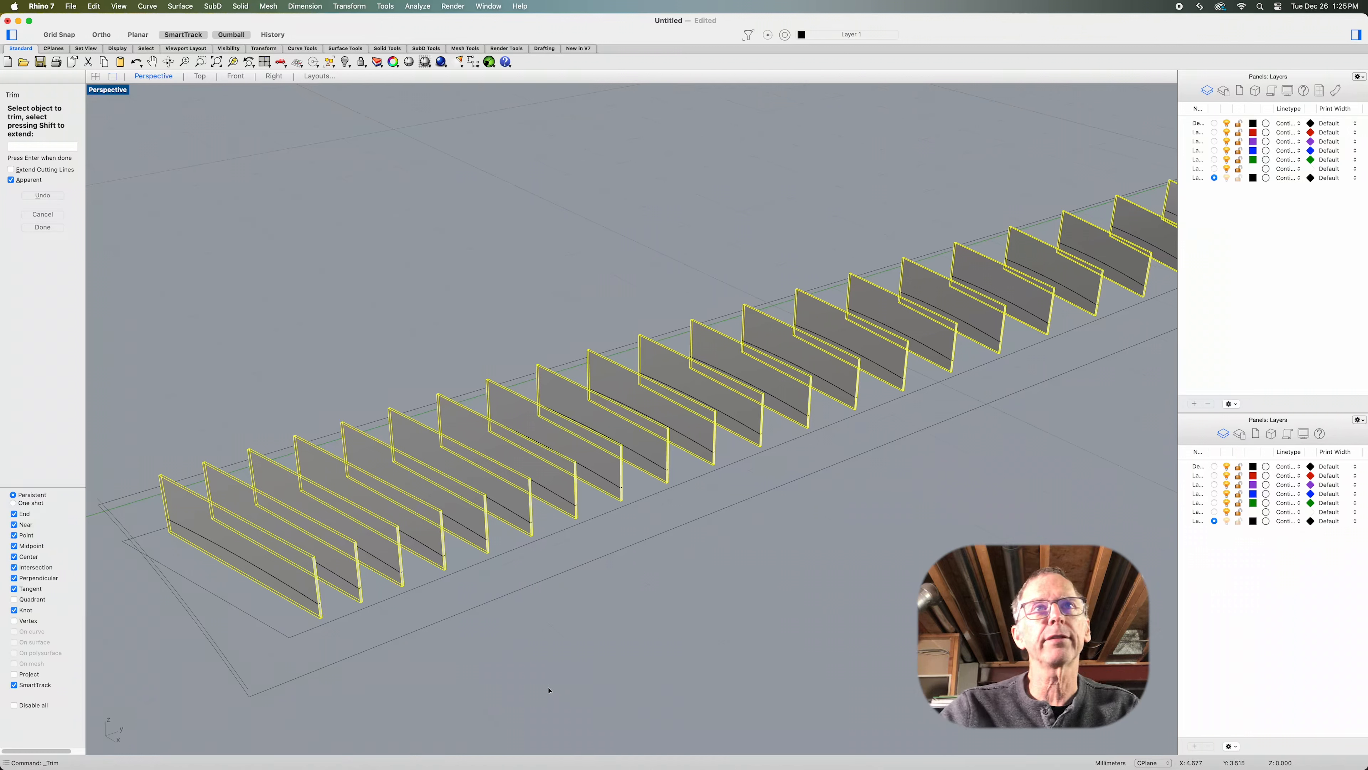
click(57, 229)
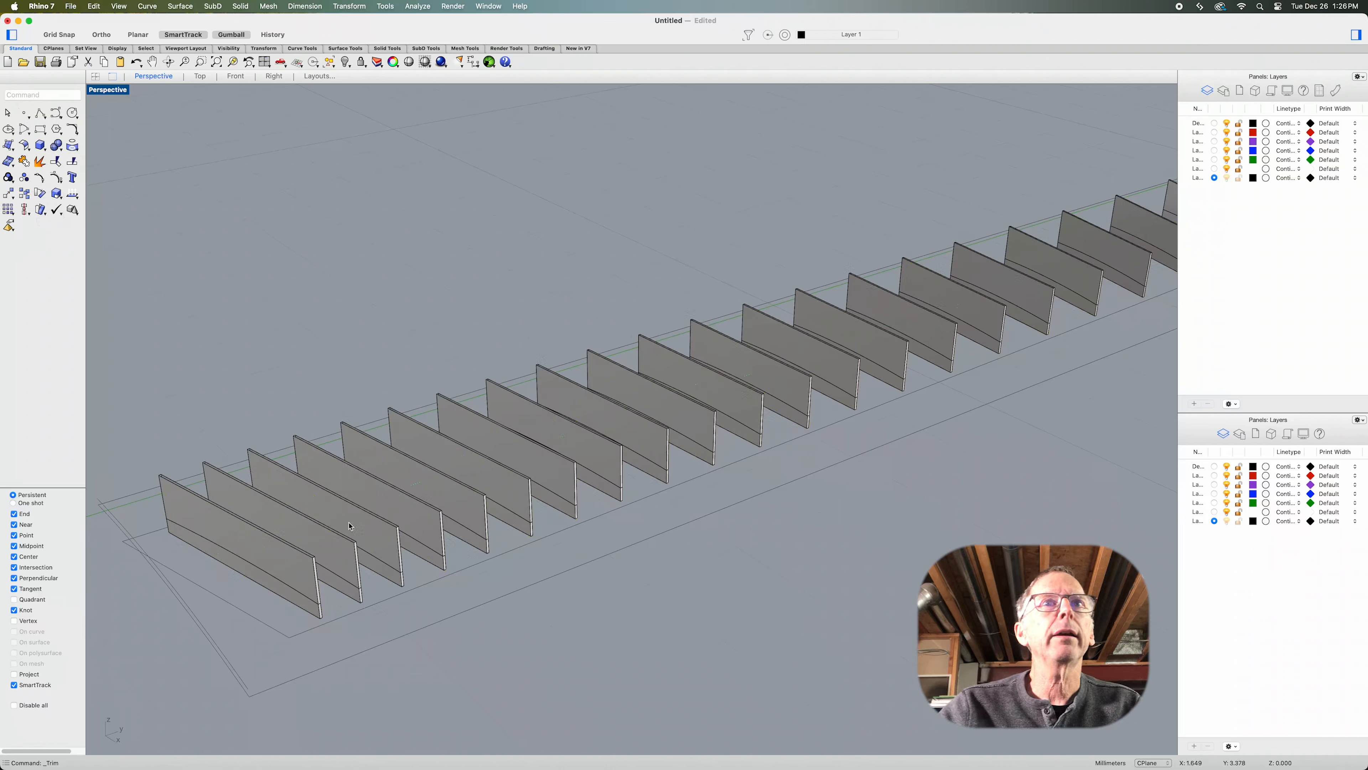
In the Right view, select all the thin radiused surface strips inside the fret extrusions, leaving the extrusions unselected
click(274, 76)
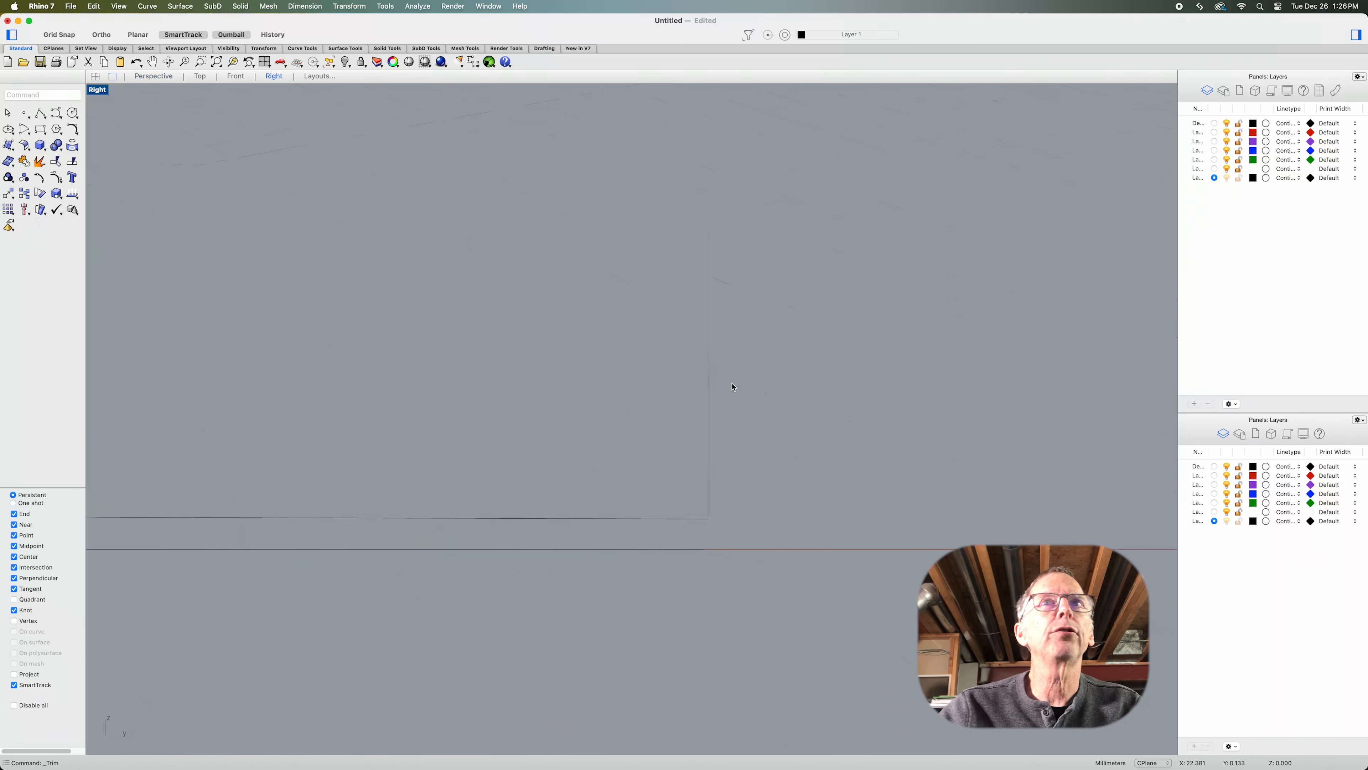
scroll(733, 384, down, 5)
scroll(649, 443, down, 3)
scroll(498, 448, up, 3)
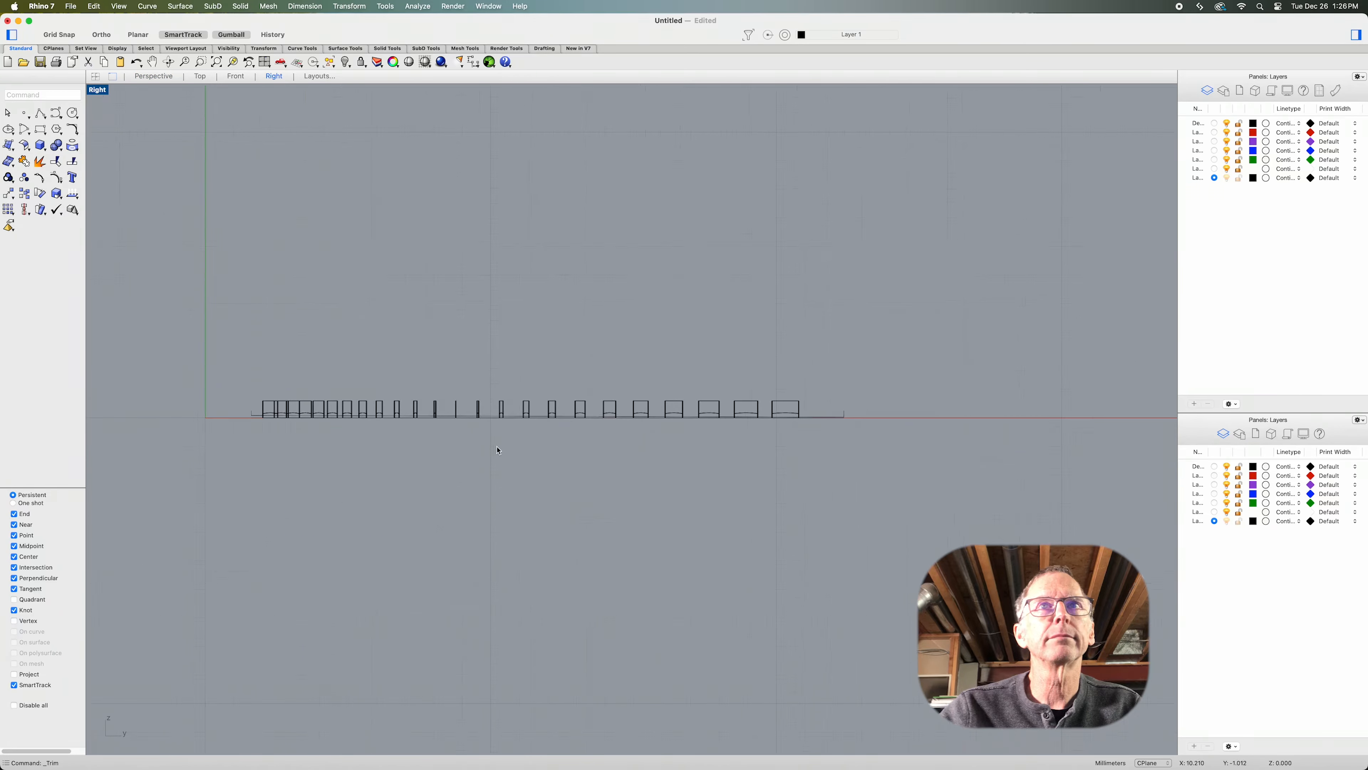
scroll(244, 412, up, 3)
scroll(244, 412, up, 2)
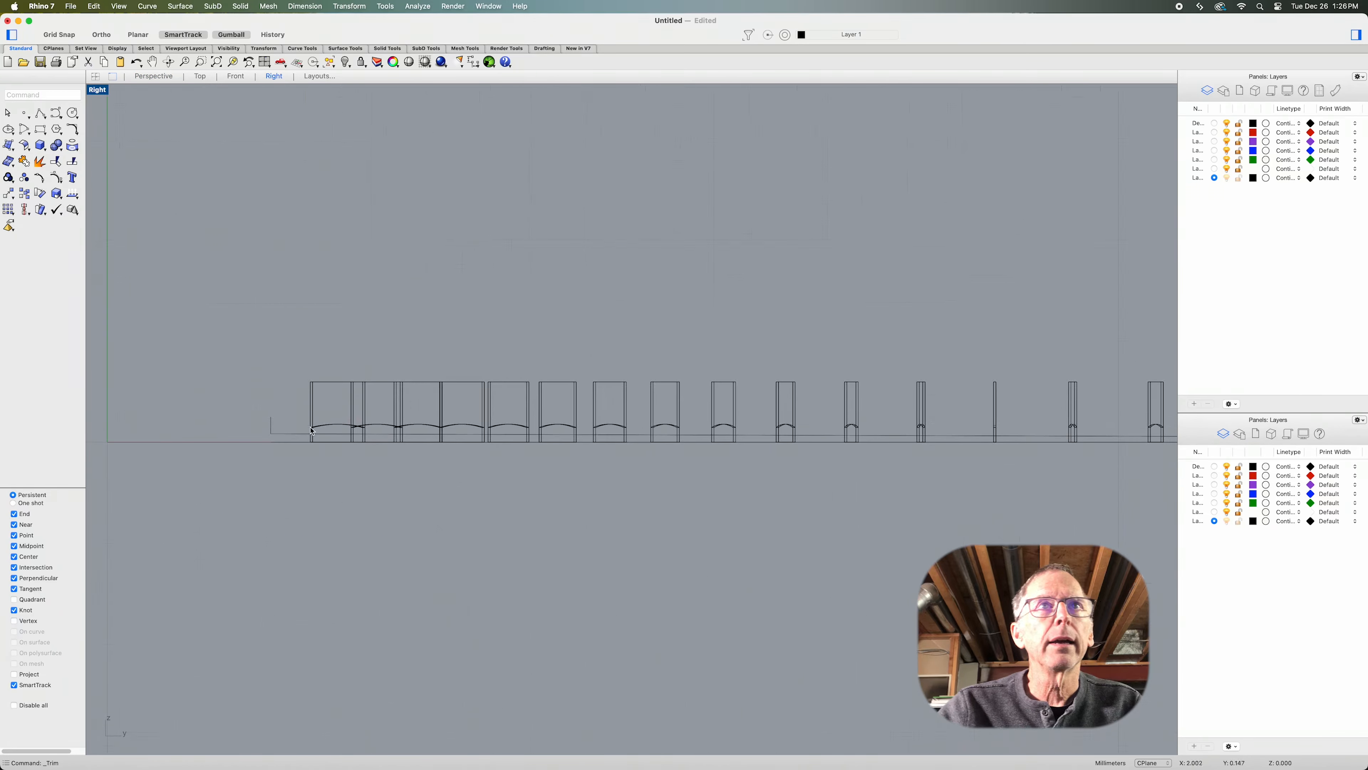
scroll(799, 479, down, 2)
right_drag(848, 512, 621, 521)
scroll(621, 522, down, 2)
right_drag(777, 540, 589, 516)
scroll(589, 520, down, 2)
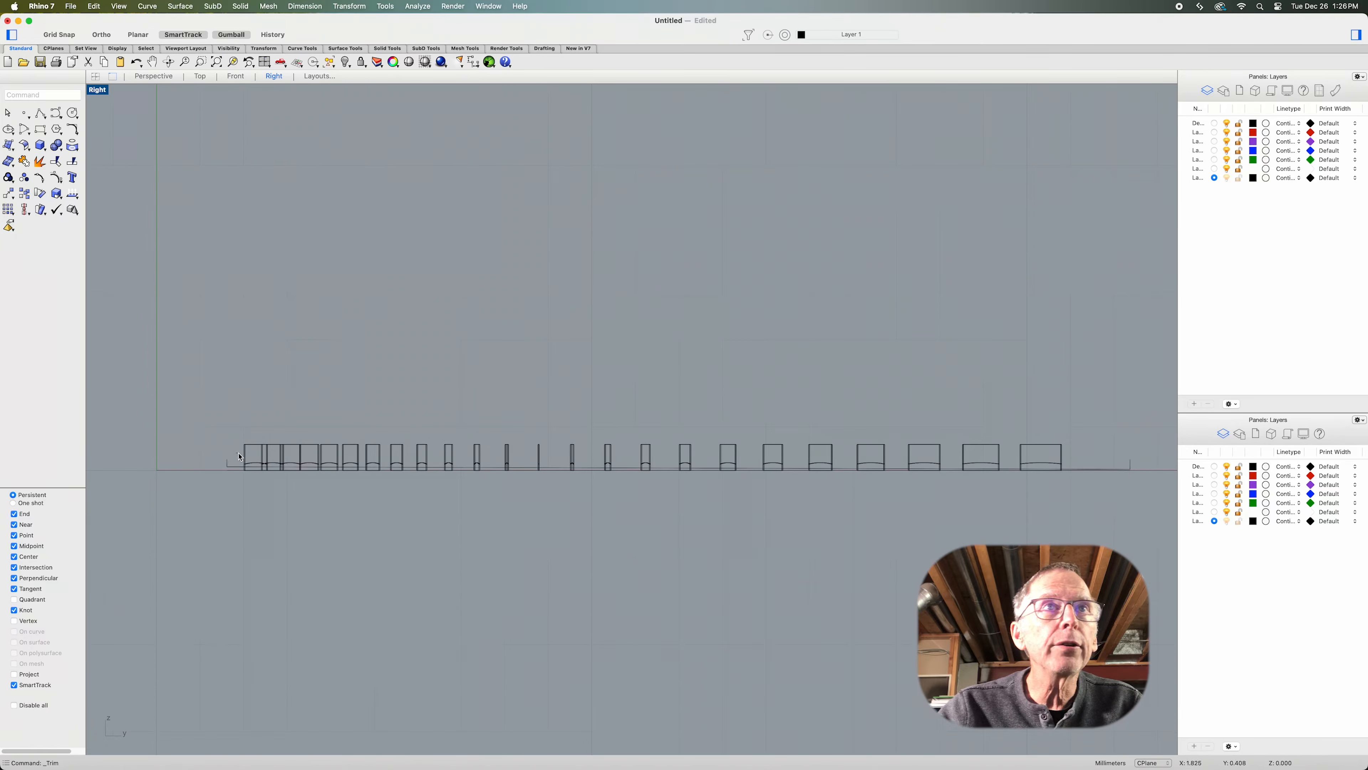
drag(251, 461, 268, 465)
drag(698, 467, 1070, 471)
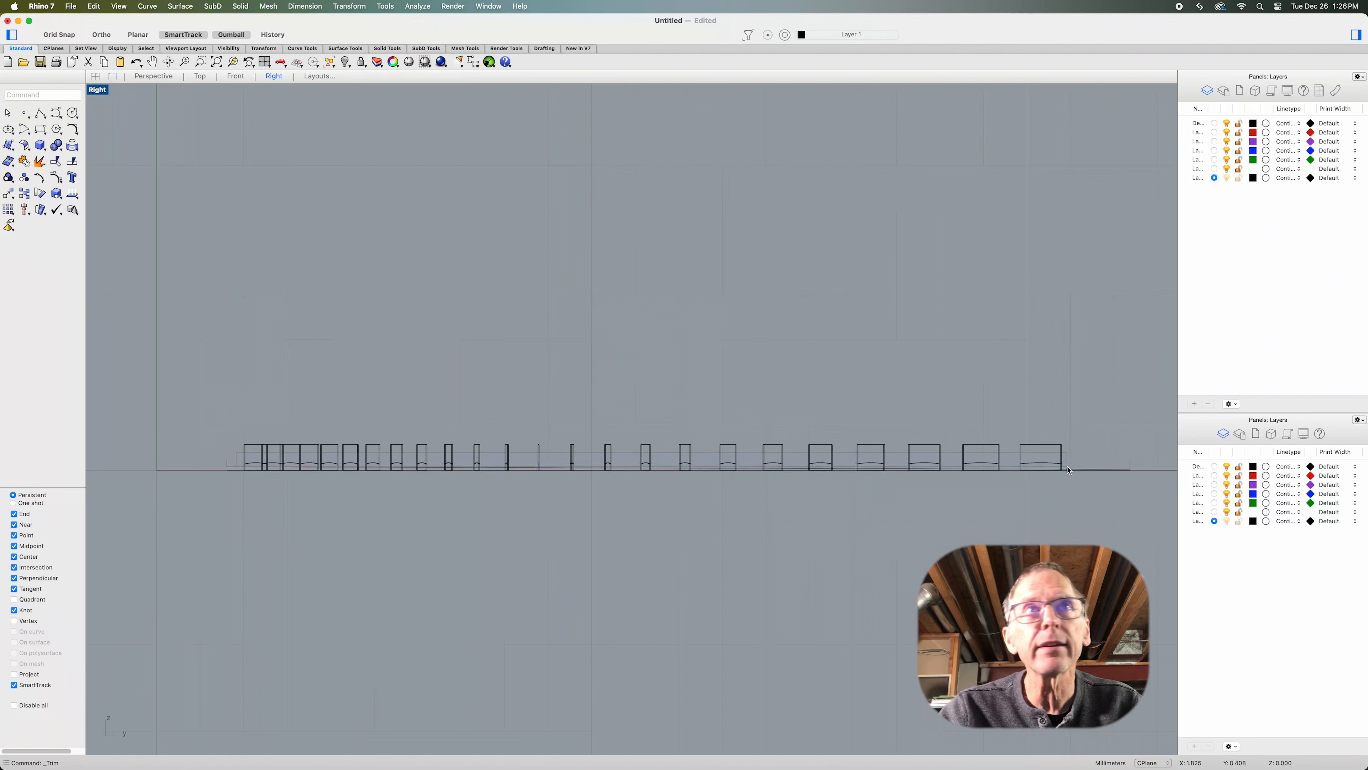
drag(1068, 469, 1068, 470)
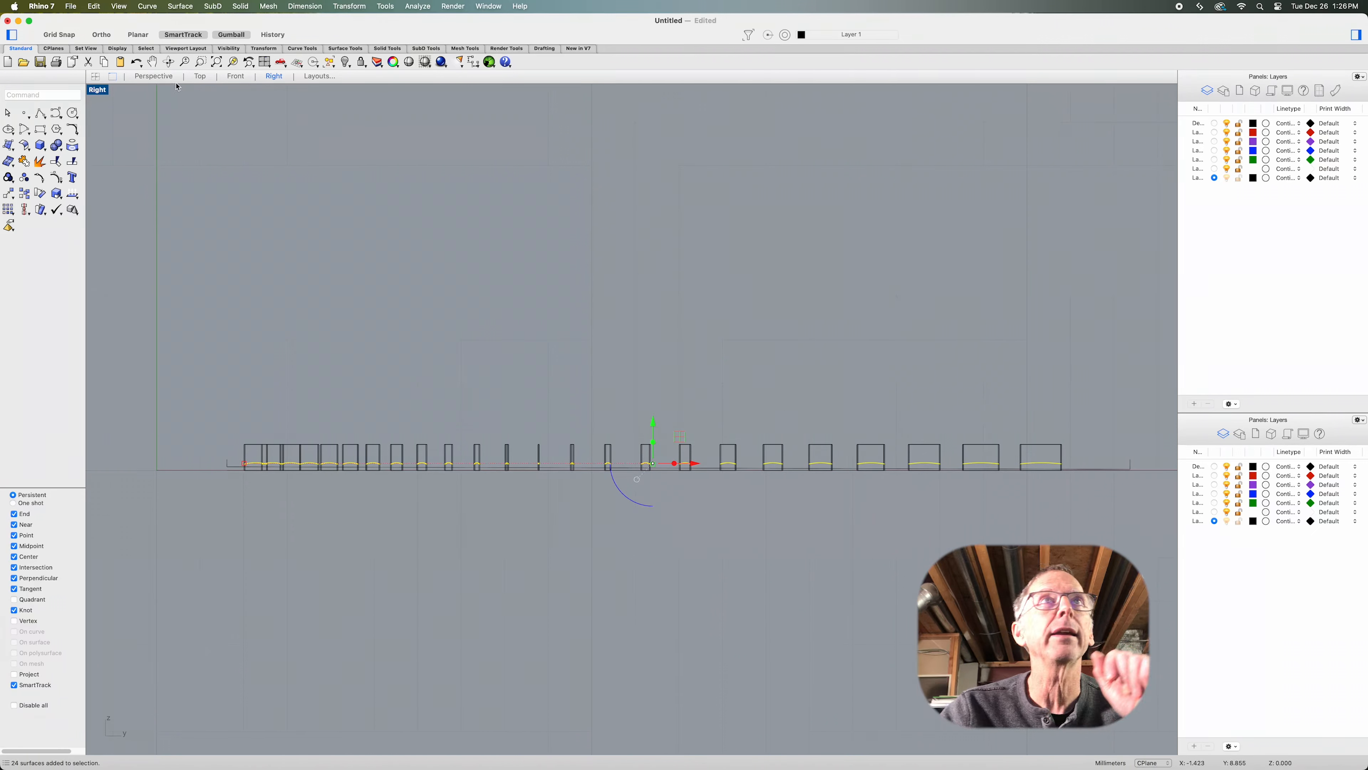
In the Perspective view, trim away the part of every fret extrusion below the radiused surface strips, using the selected strips as cutters
click(153, 76)
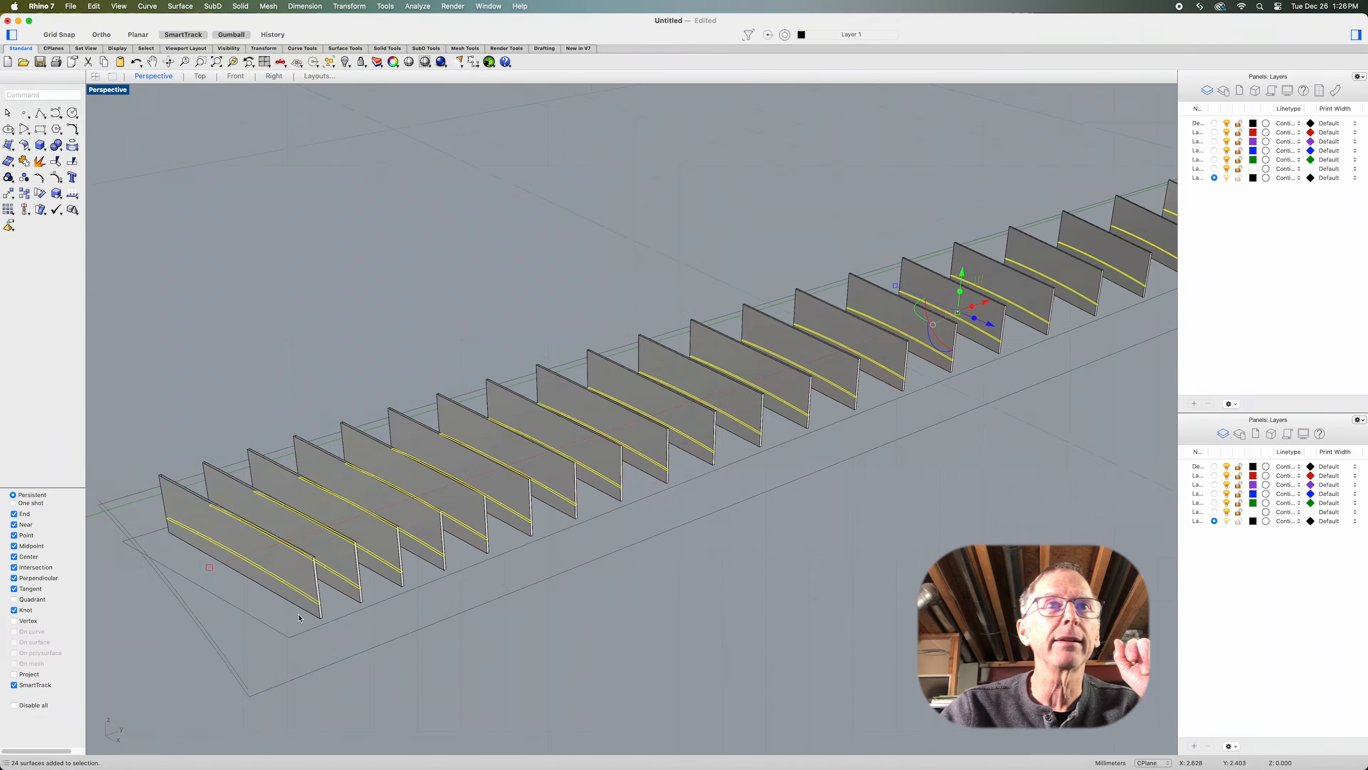
click(56, 162)
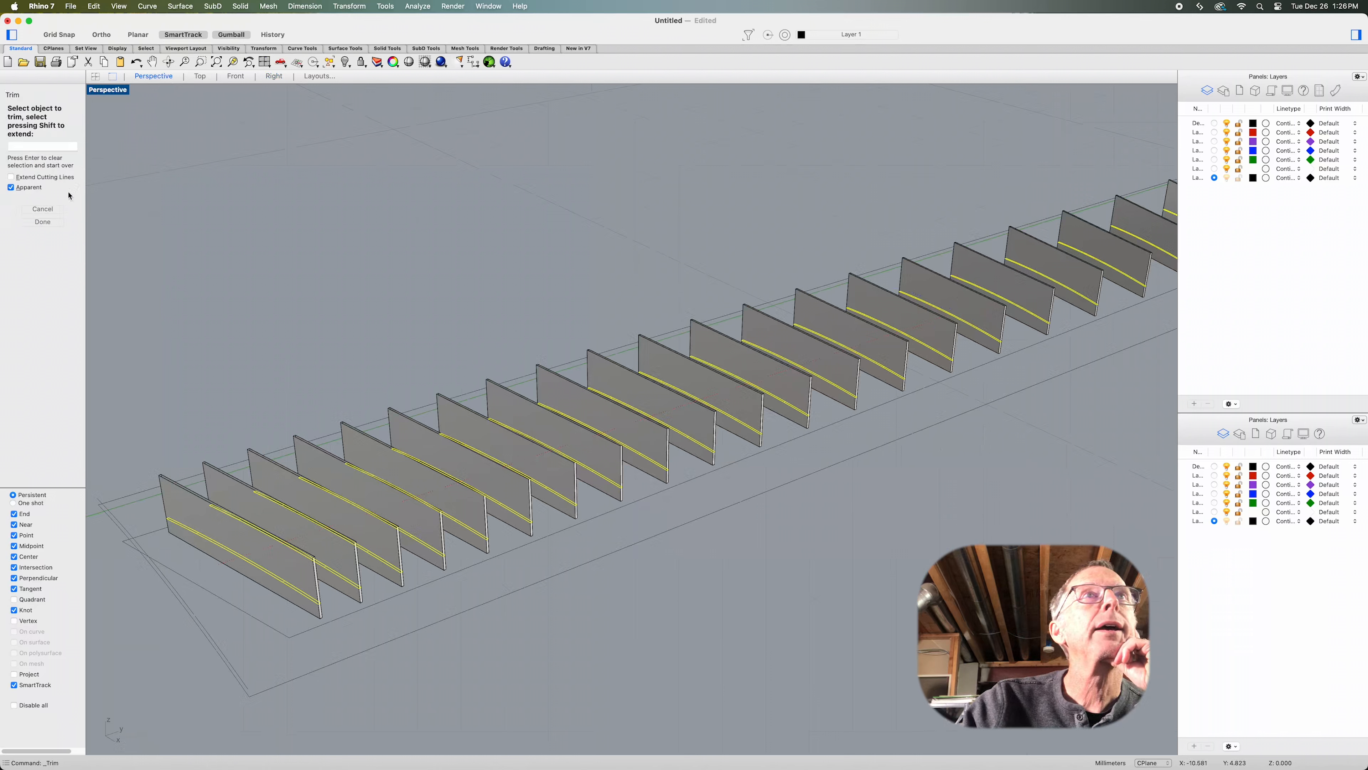
click(287, 597)
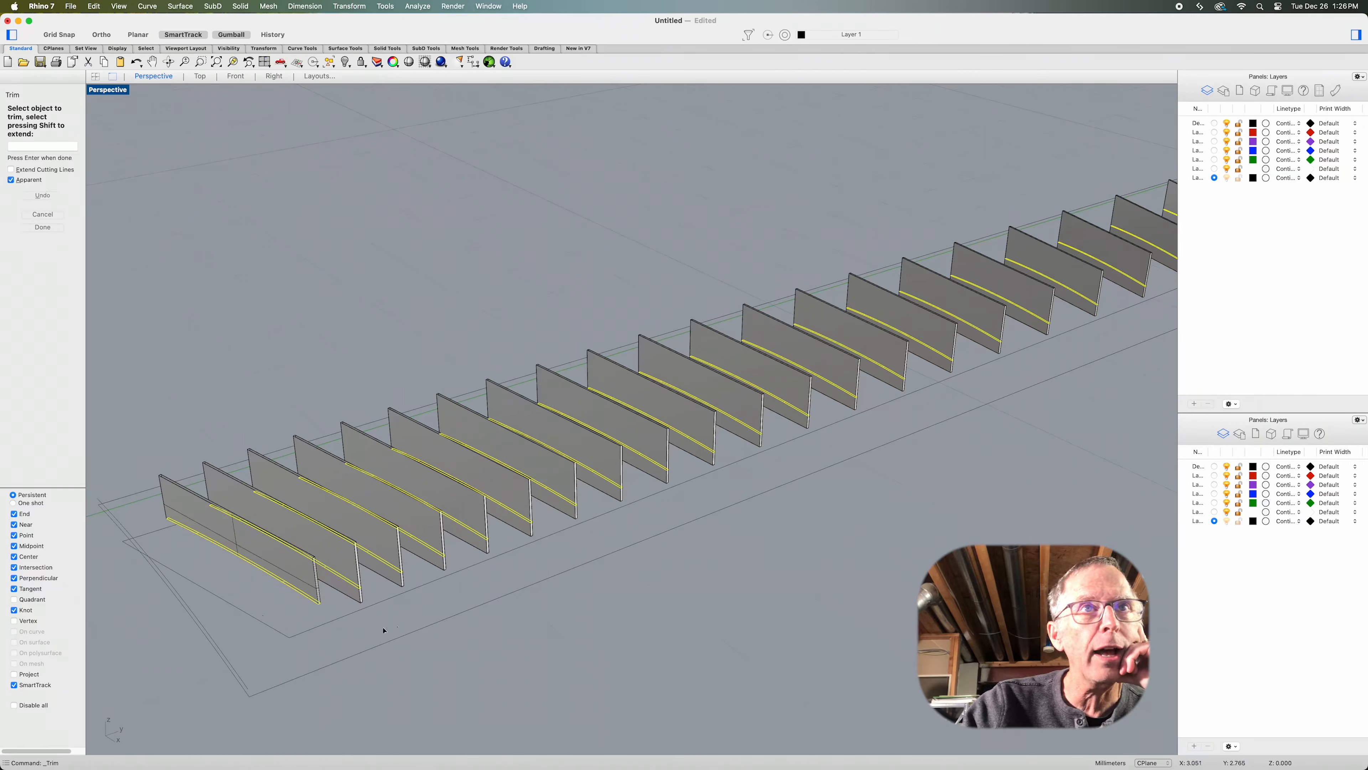
click(354, 596)
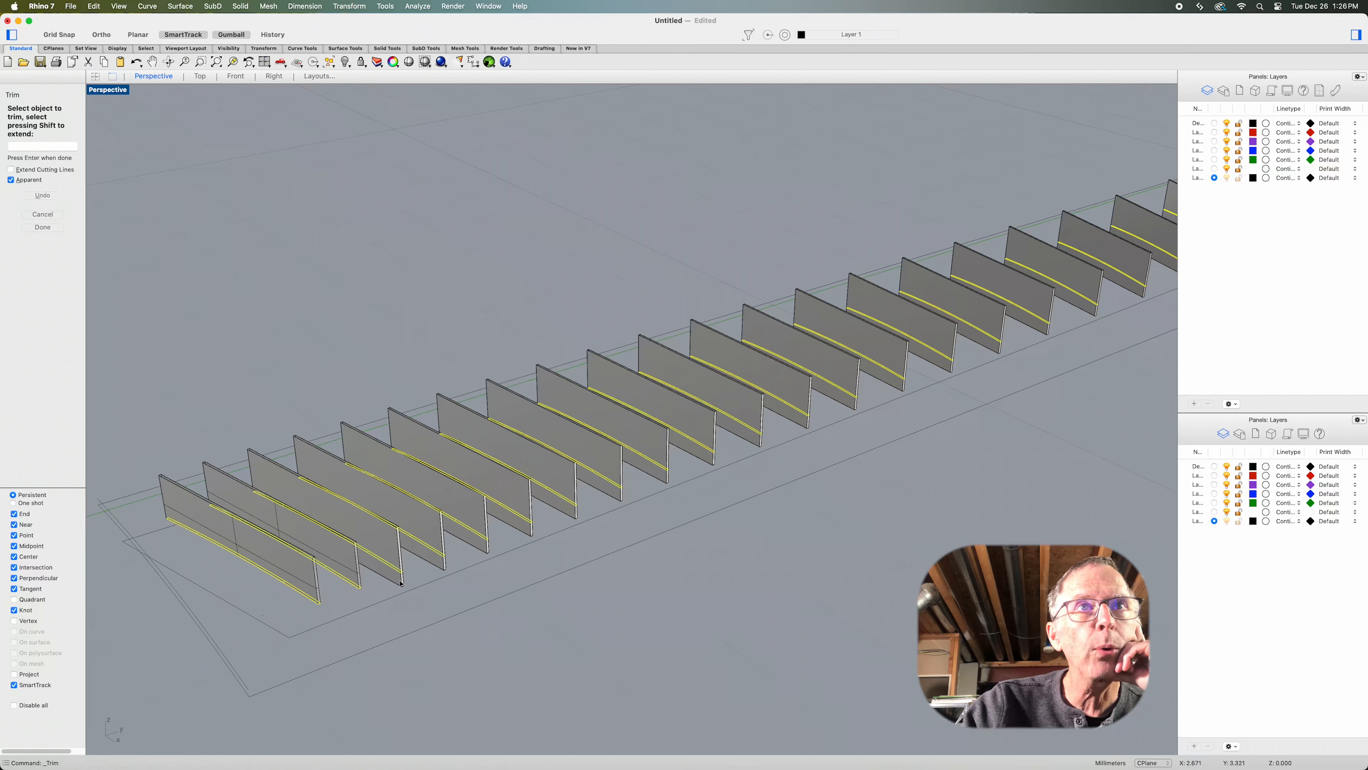
click(400, 583)
click(444, 566)
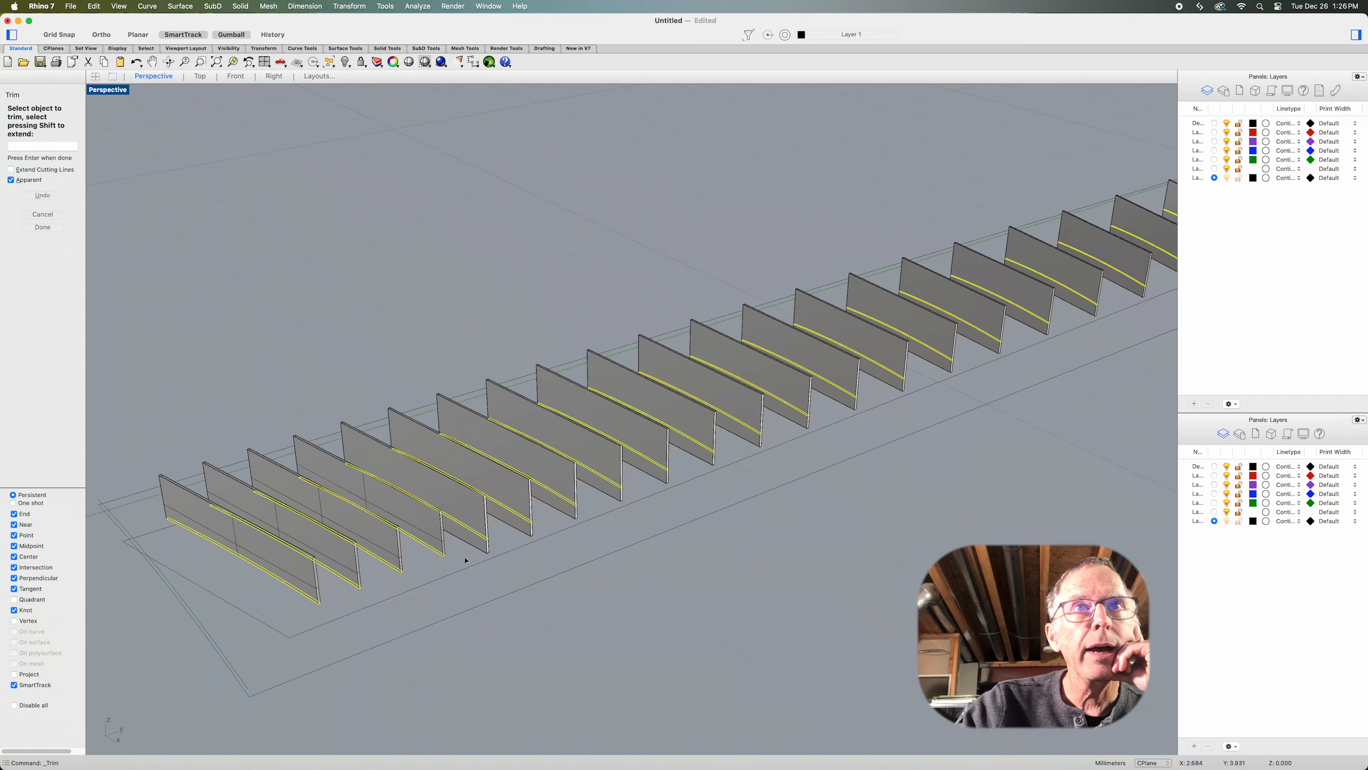
click(482, 550)
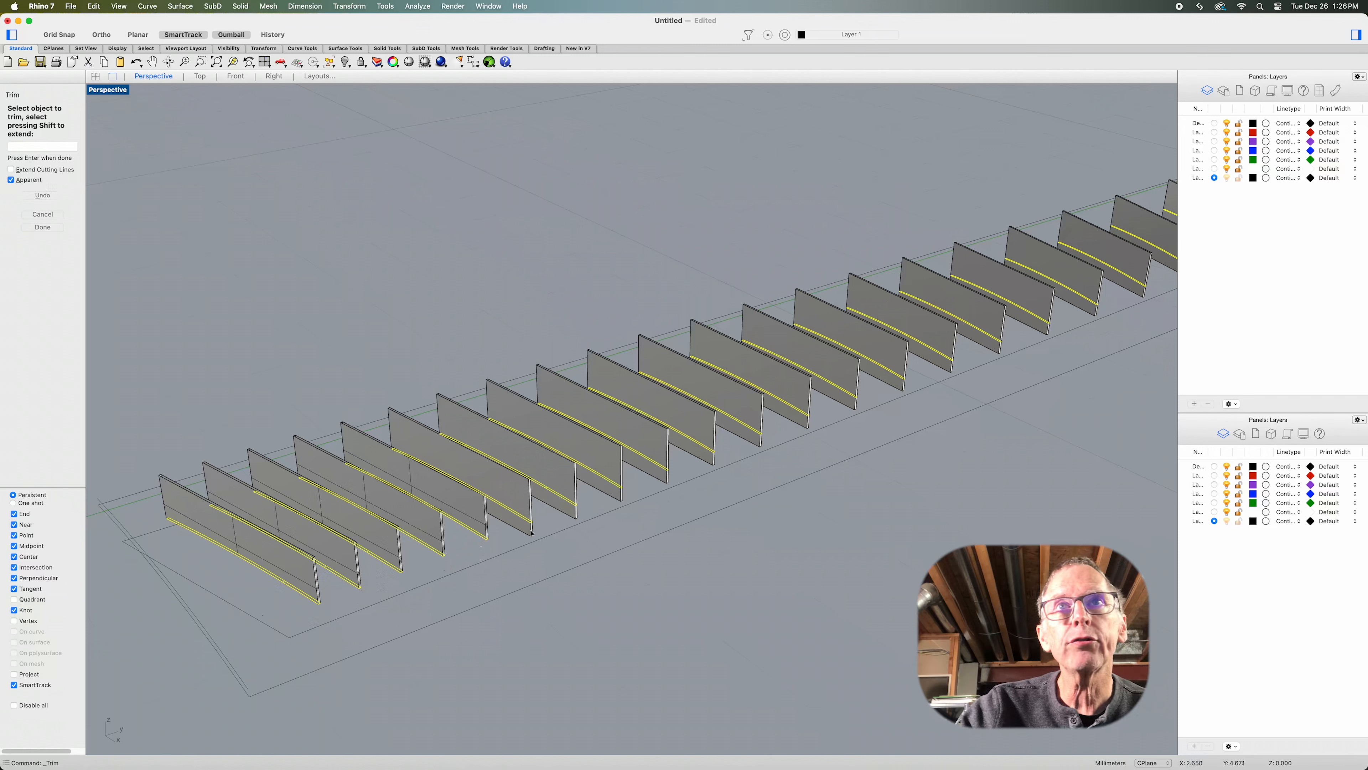
click(542, 529)
click(575, 516)
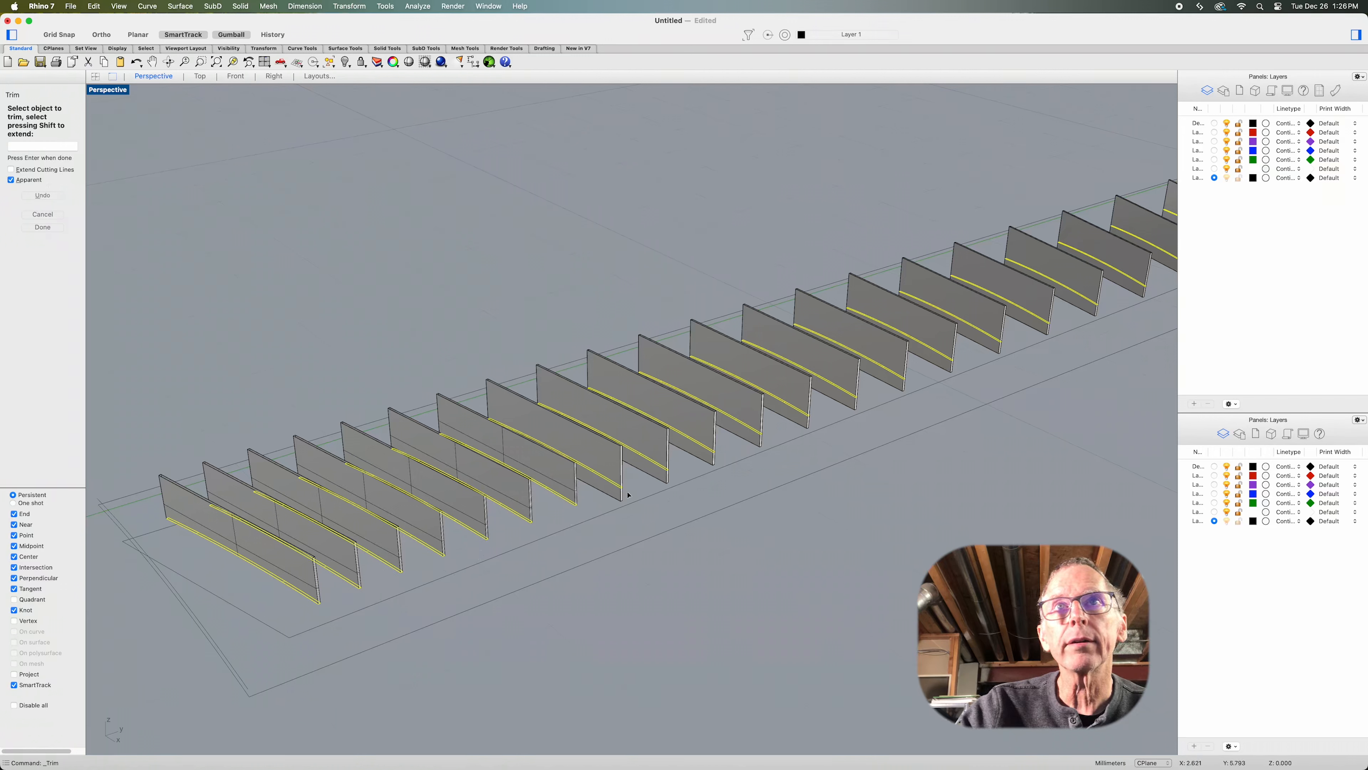
click(621, 497)
click(667, 479)
click(712, 459)
click(757, 442)
click(801, 421)
click(853, 408)
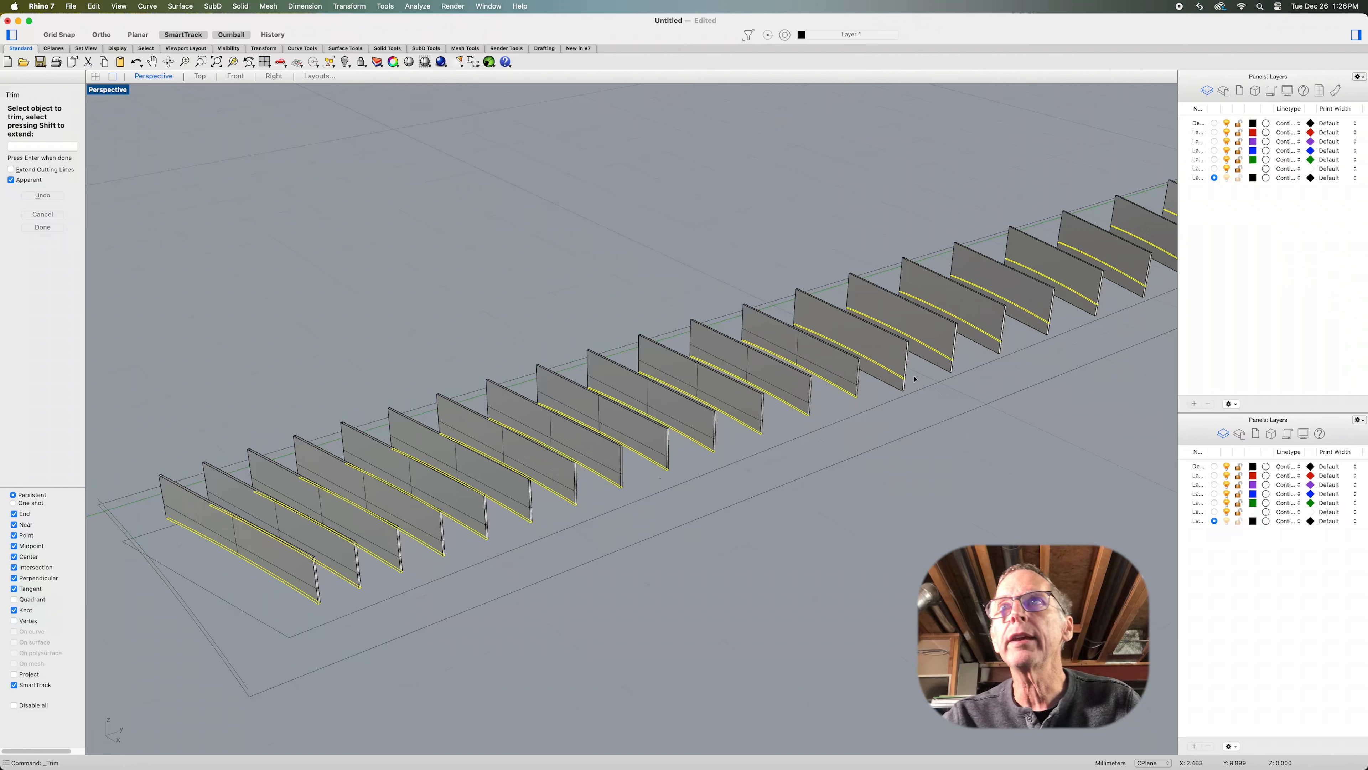
click(894, 382)
right_drag(916, 390, 547, 584)
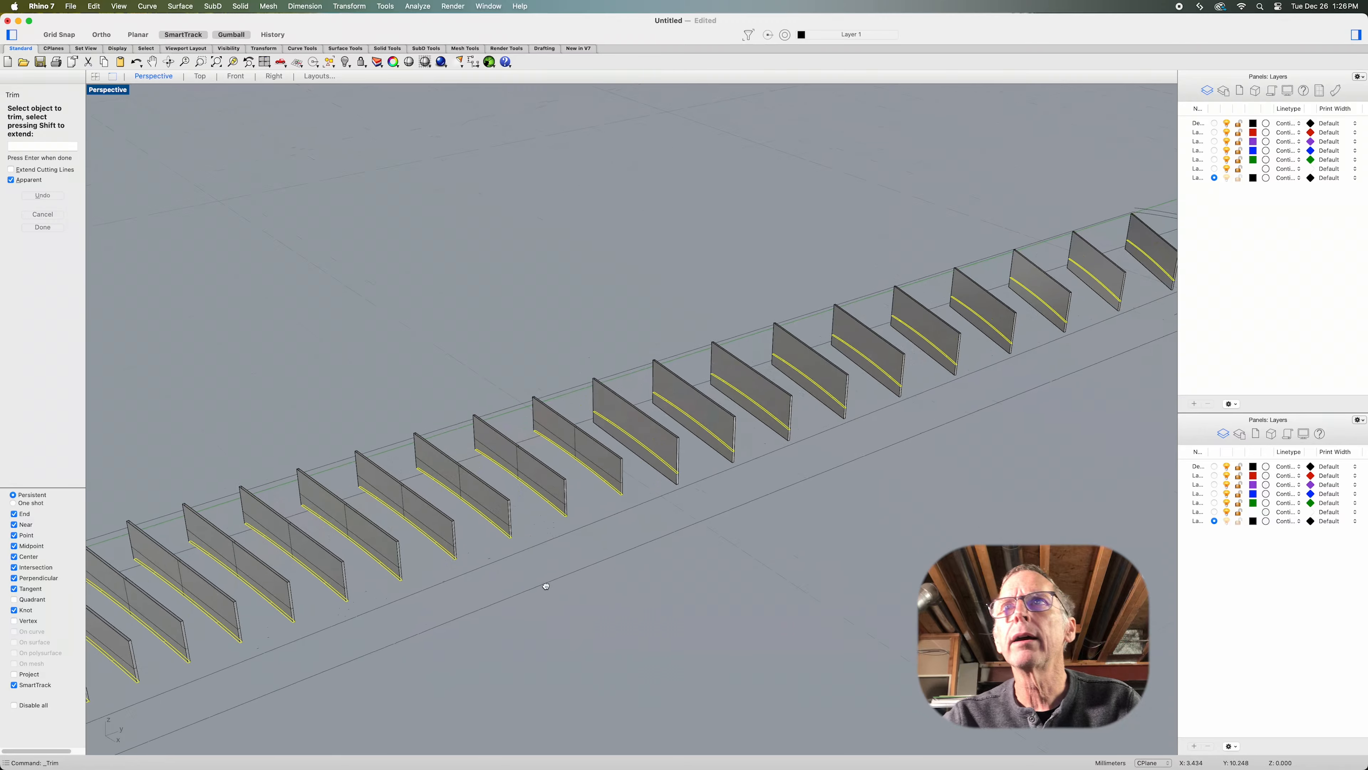
click(678, 479)
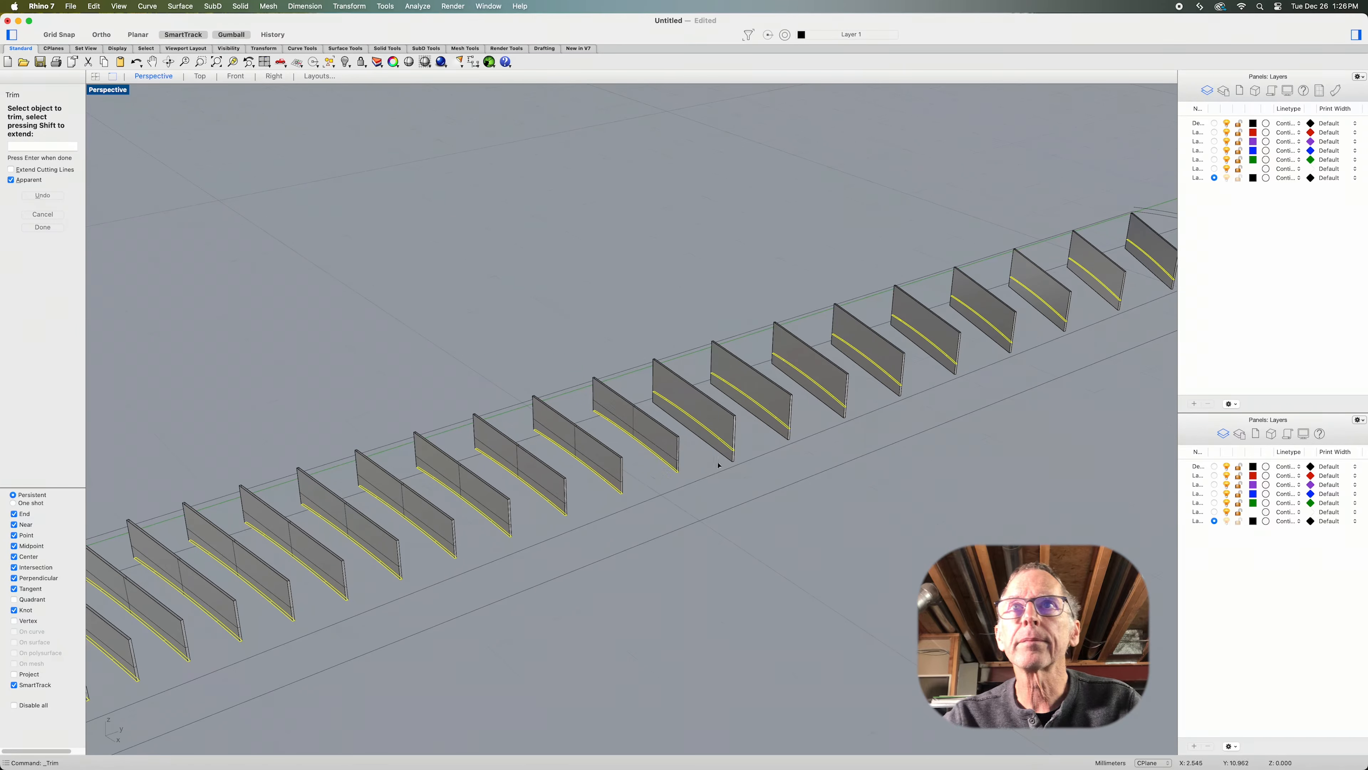
click(729, 458)
click(786, 438)
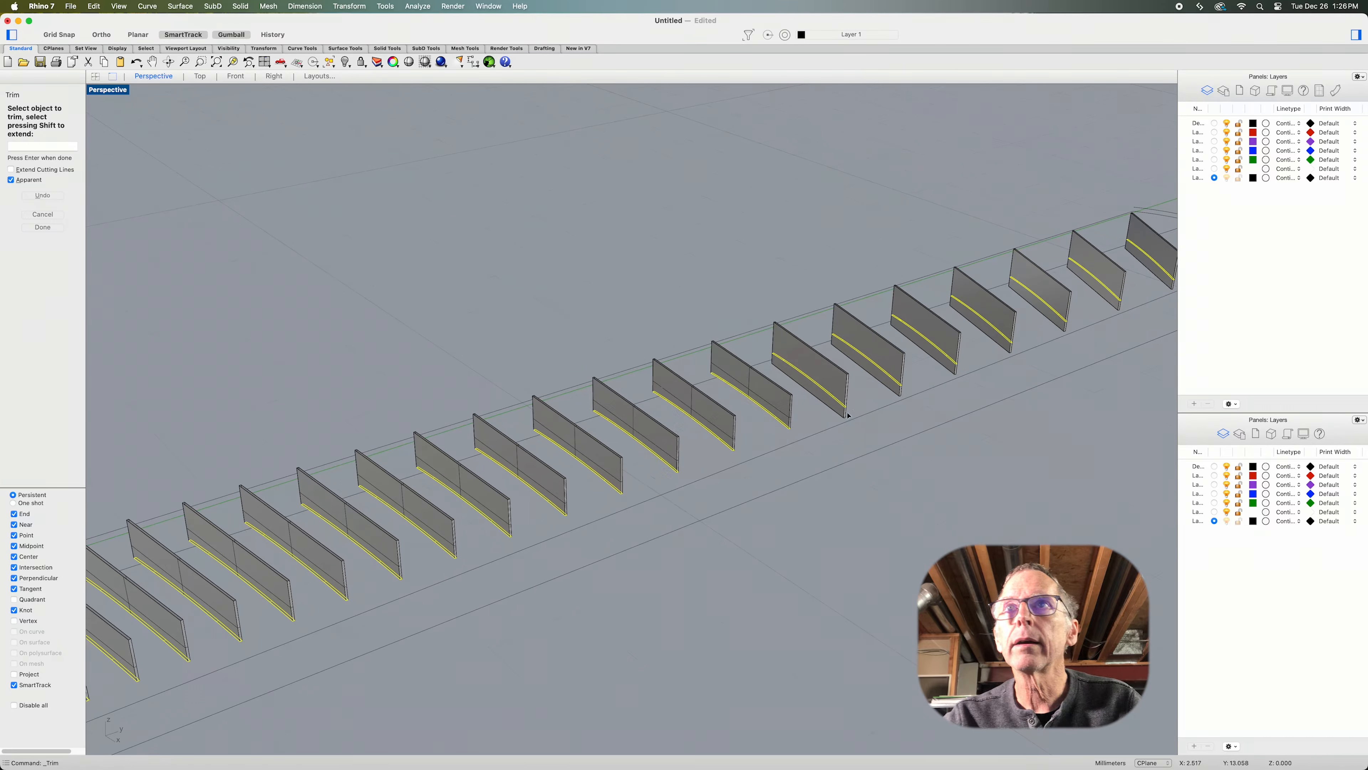
click(840, 417)
click(898, 396)
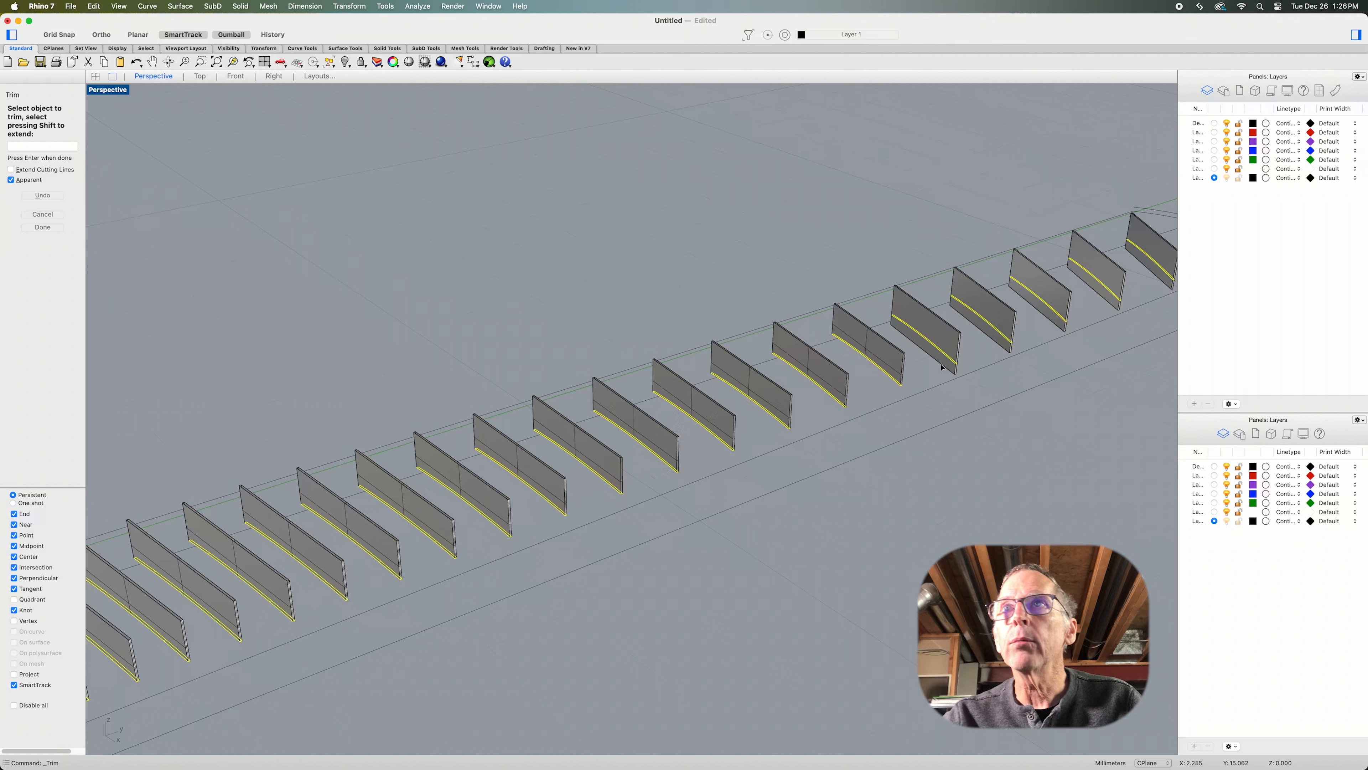
click(948, 371)
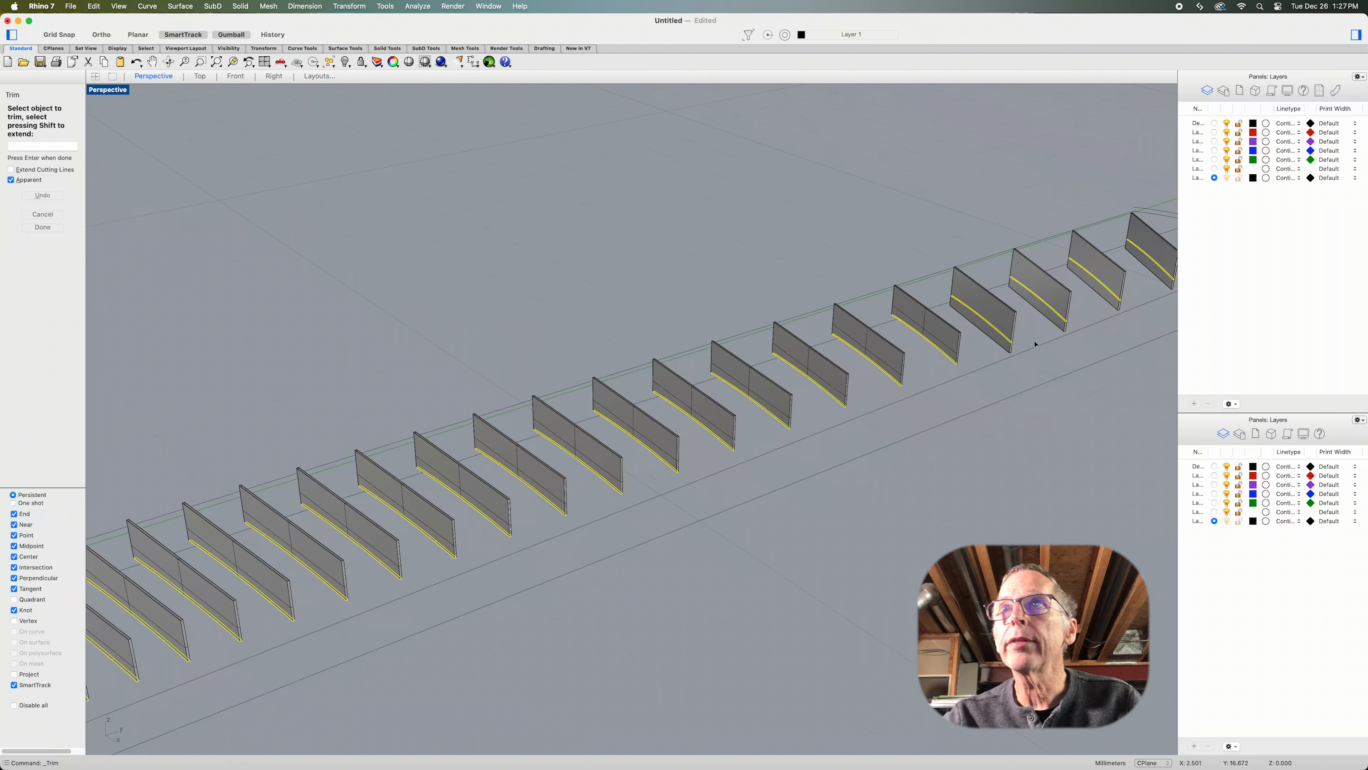
click(1011, 351)
click(1062, 328)
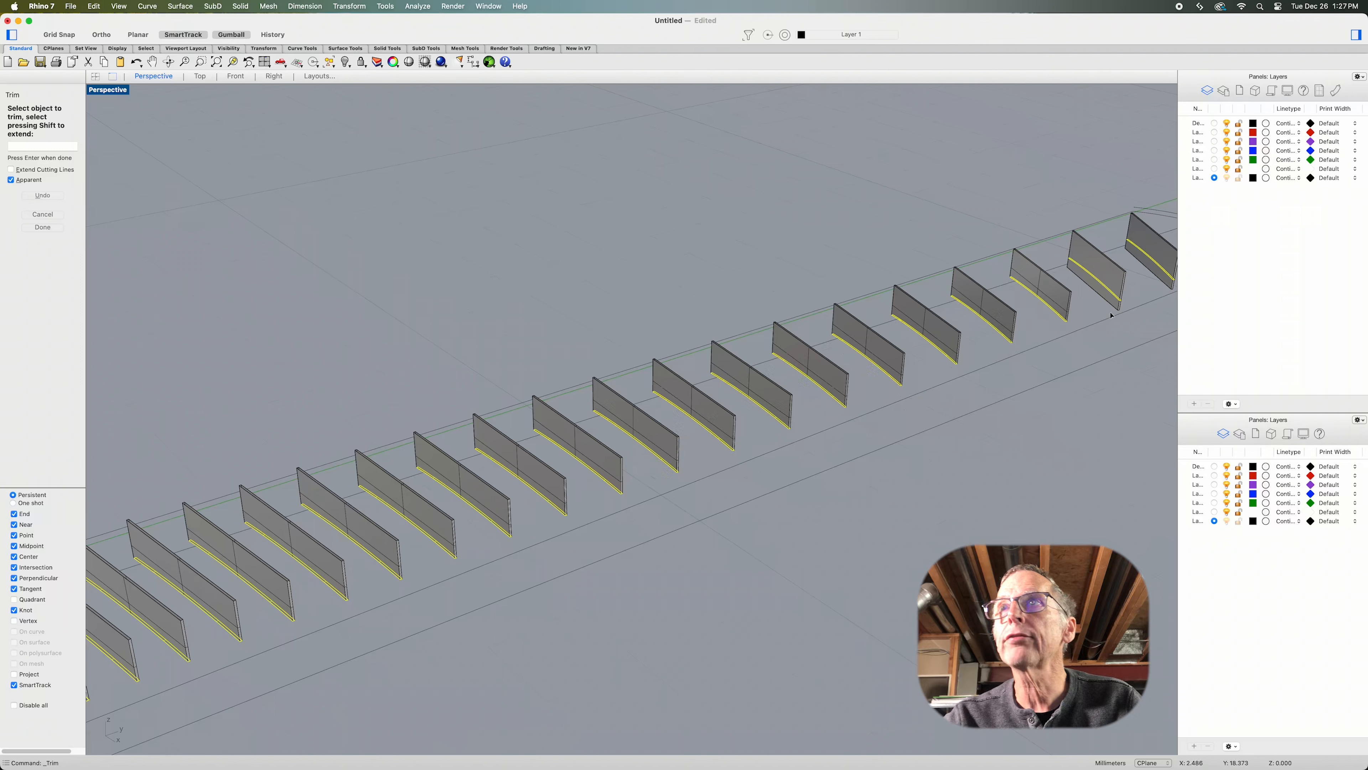
click(1121, 310)
right_drag(1121, 309, 1059, 337)
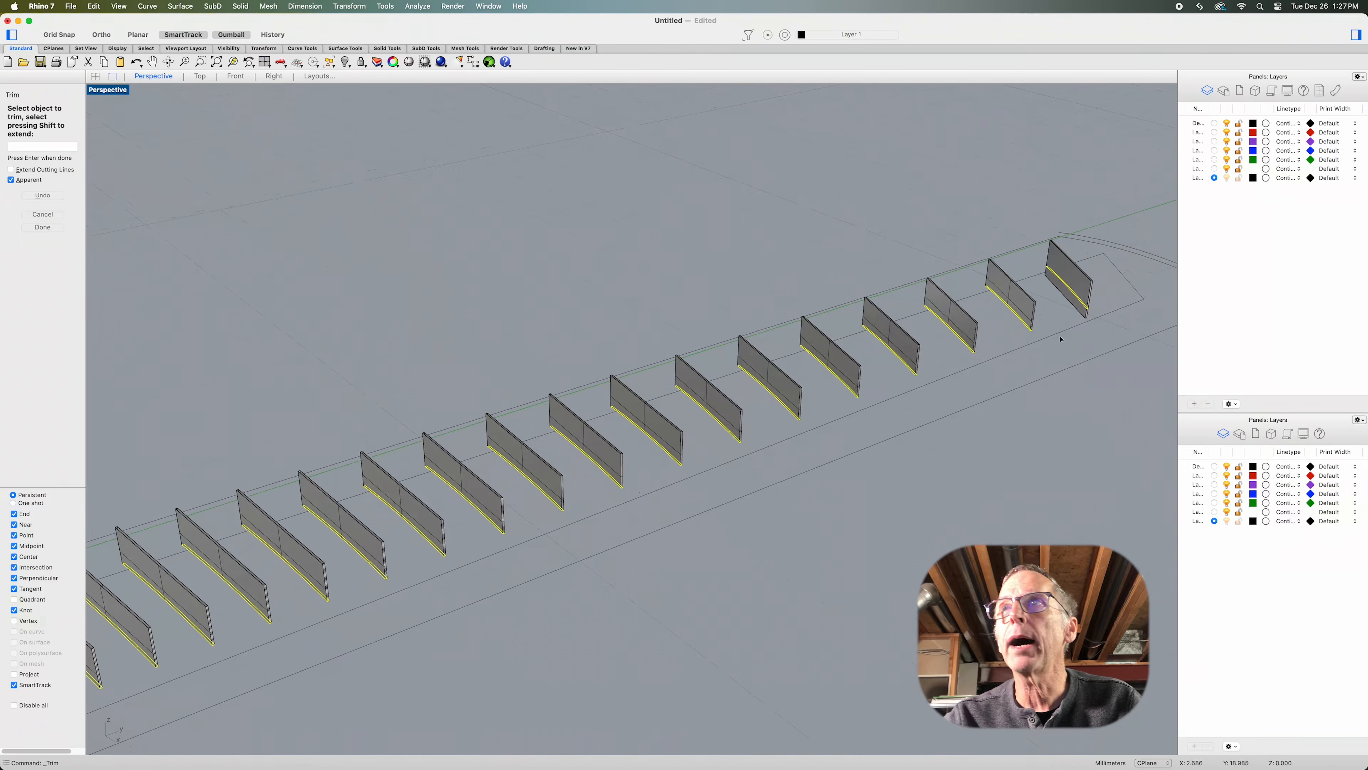
click(1086, 316)
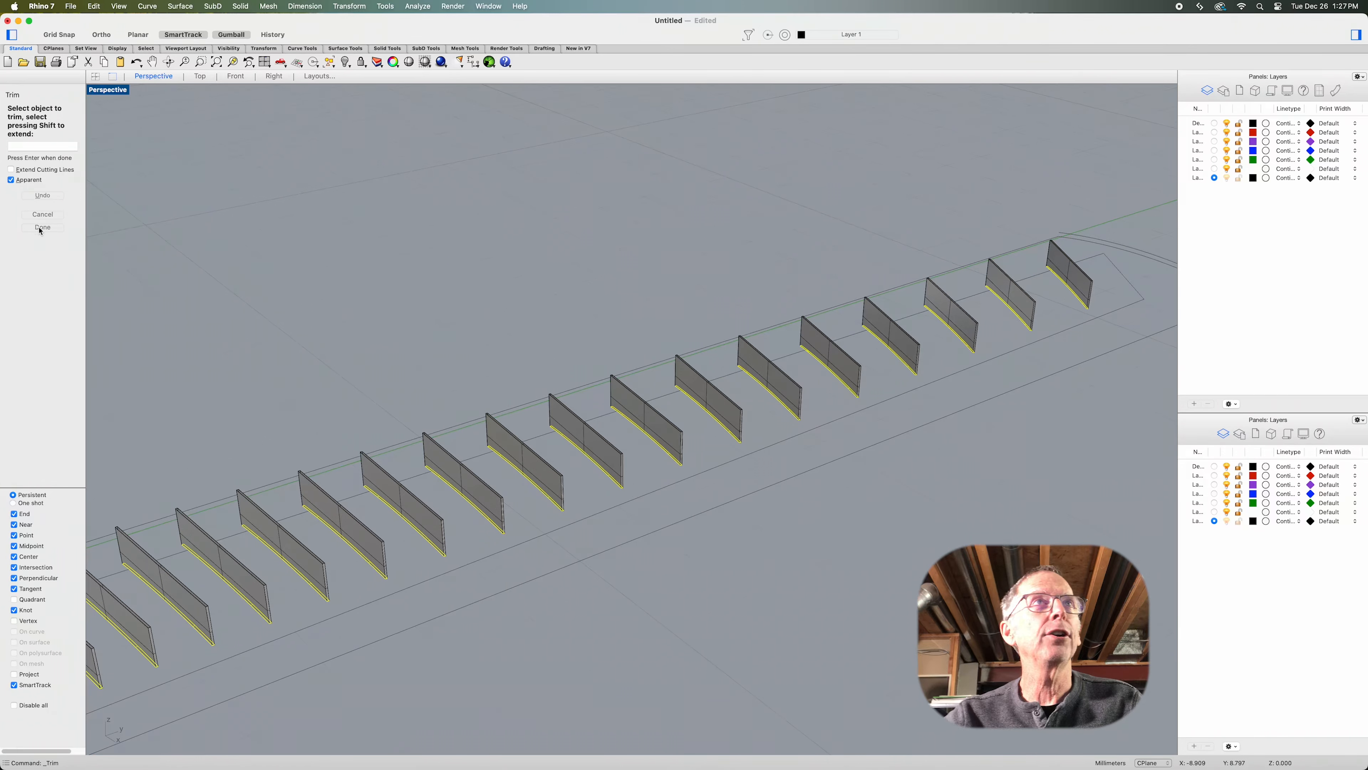
right_drag(232, 297, 829, 161)
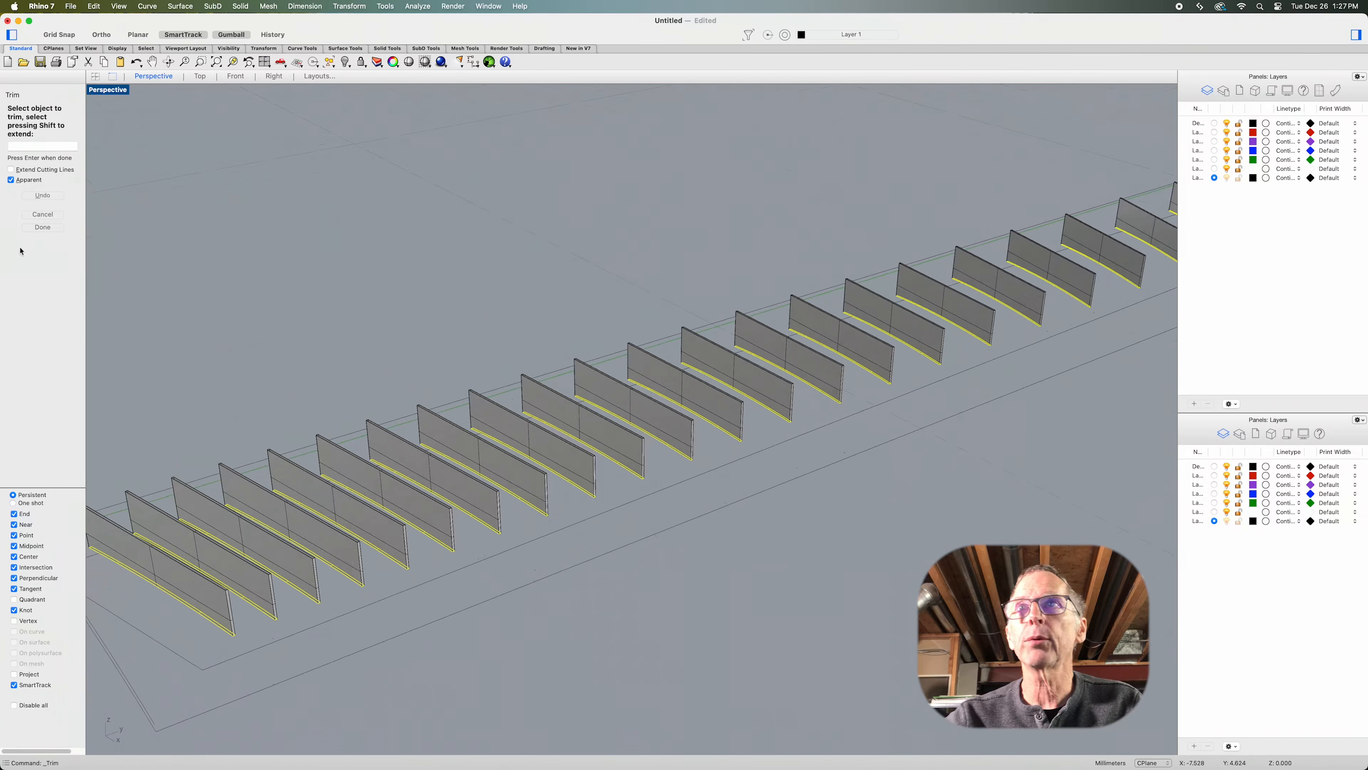
click(42, 227)
scroll(495, 296, down, 5)
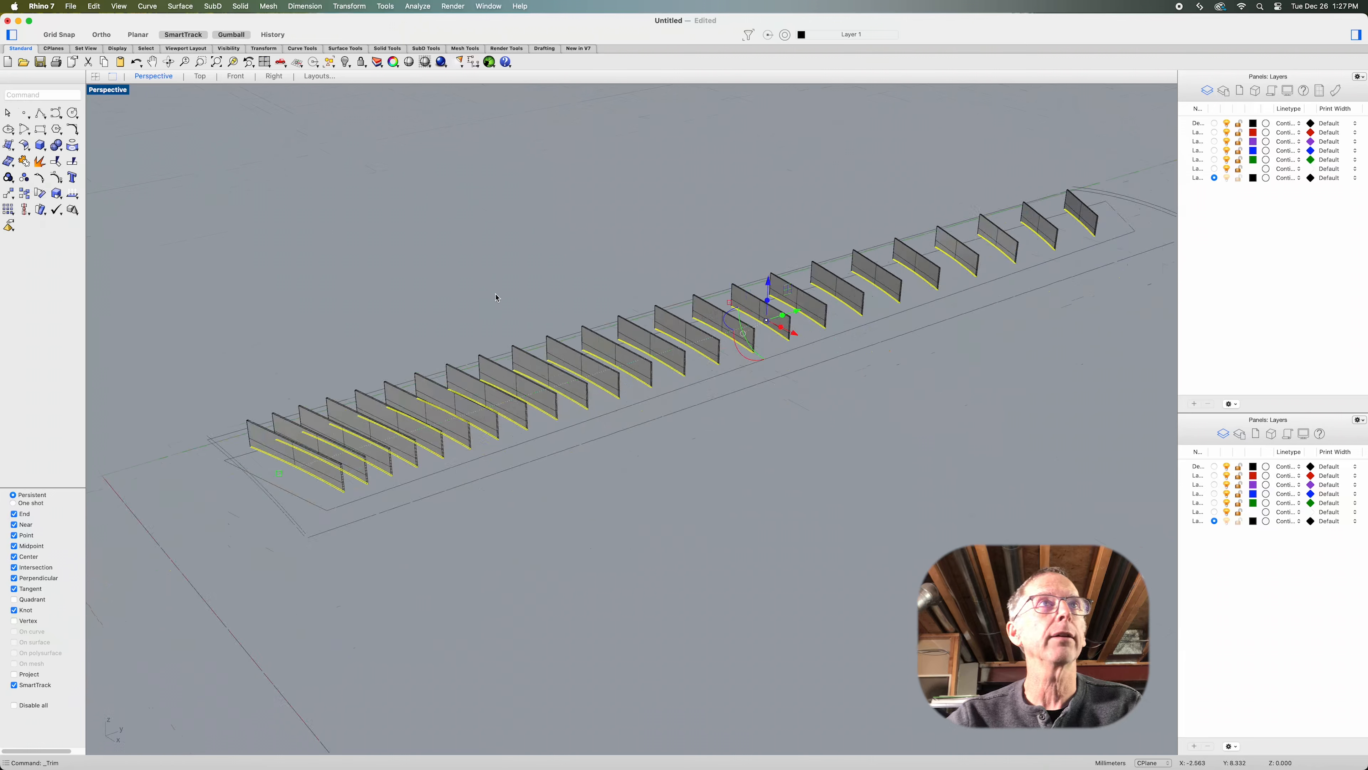
Delete the two long fretboard side lines and the lower curve at each end, keeping the radius arcs
click(404, 554)
right_drag(400, 543, 351, 545)
click(355, 542)
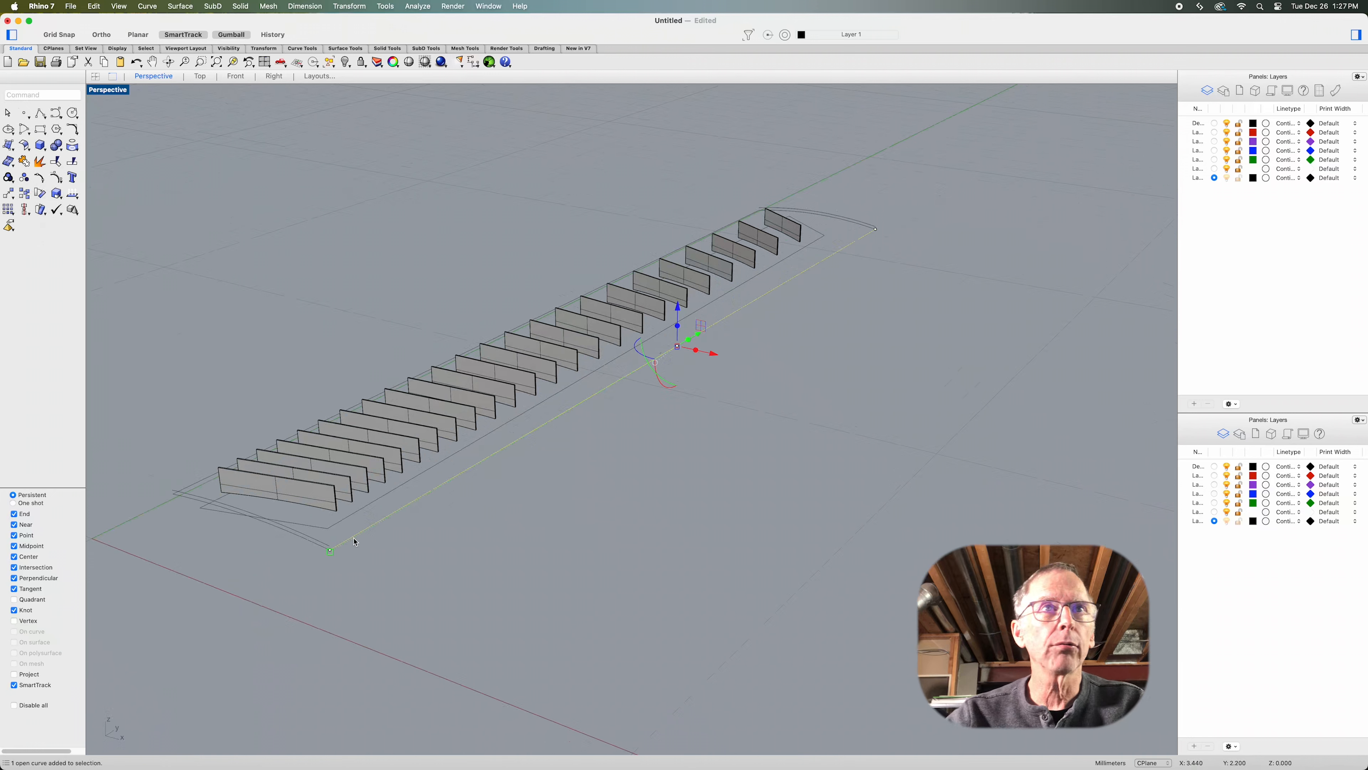
key(Delete)
click(321, 548)
key(Delete)
click(199, 486)
key(Delete)
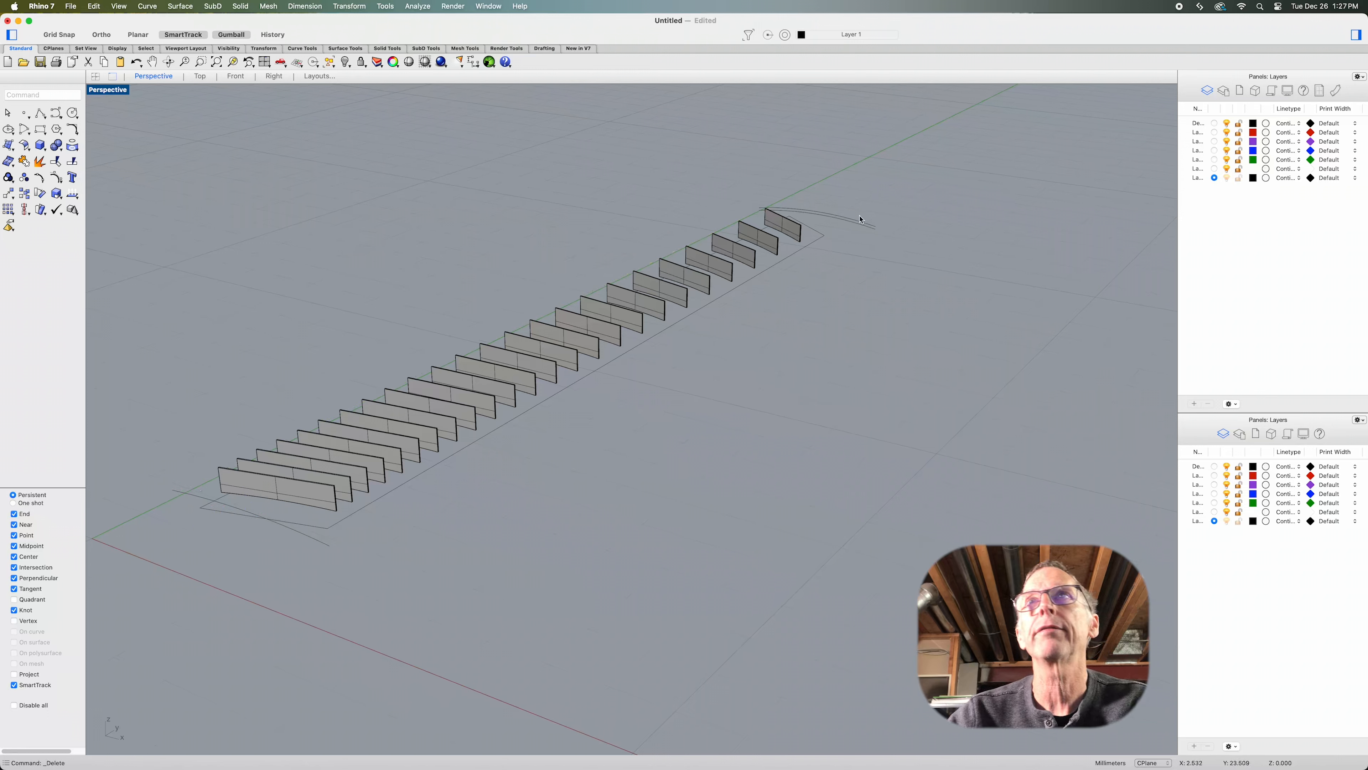
click(861, 221)
key(Delete)
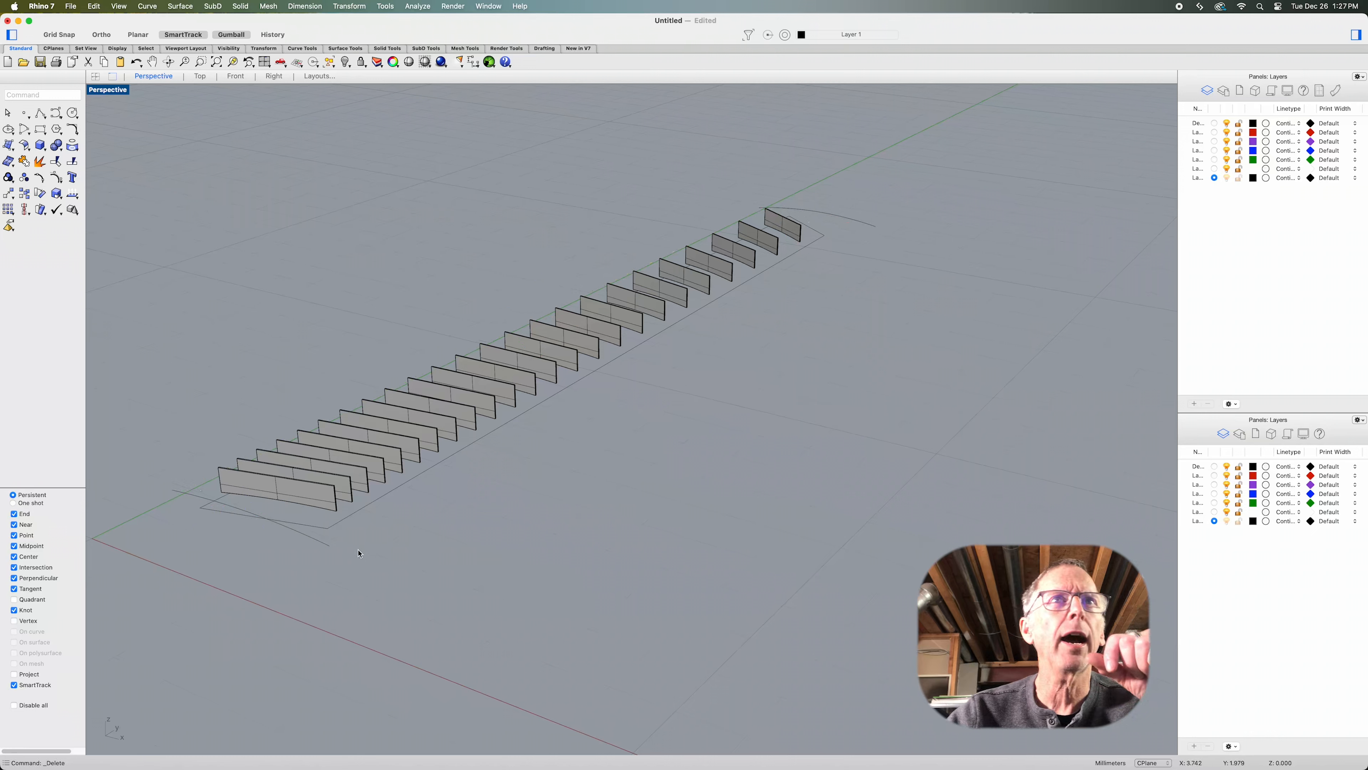
Draw a straight polyline joining the two end arcs along the fretboard side farther from the green axis
click(40, 113)
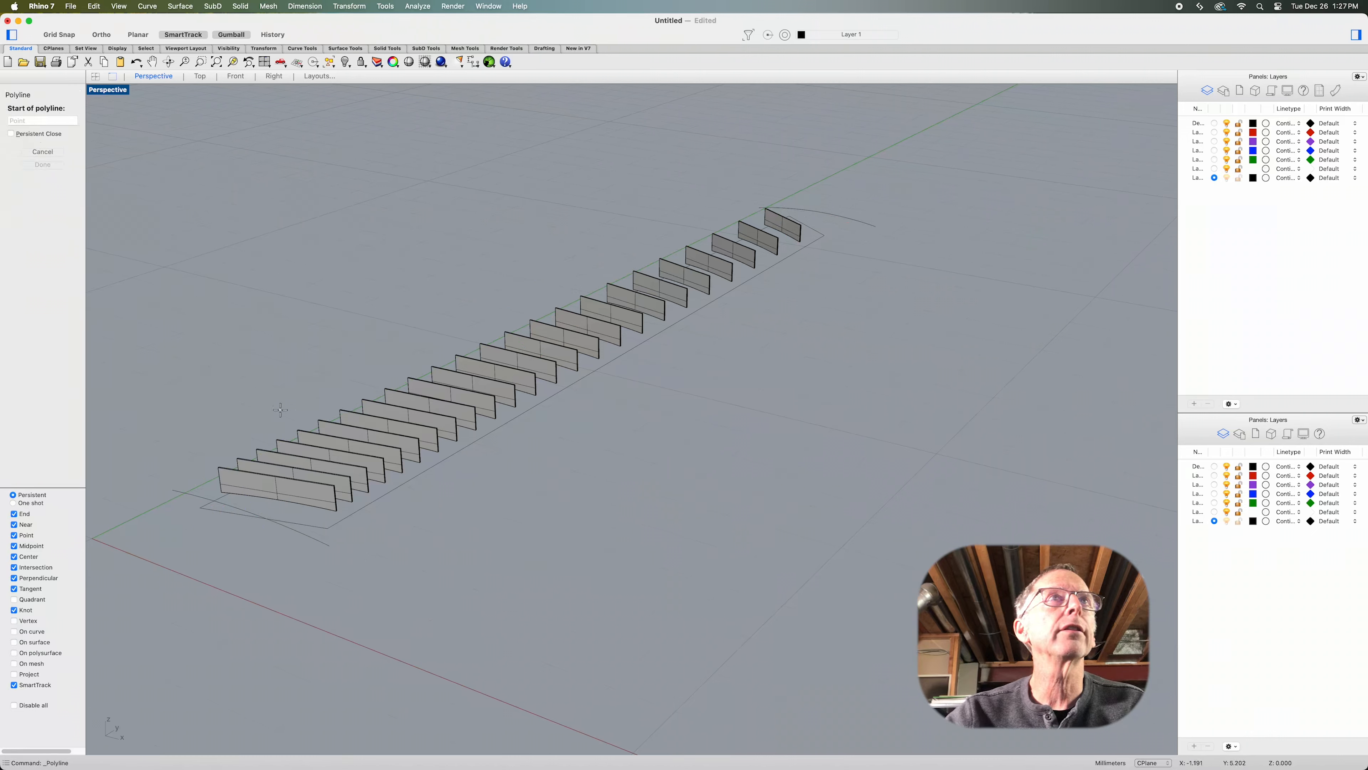
click(330, 545)
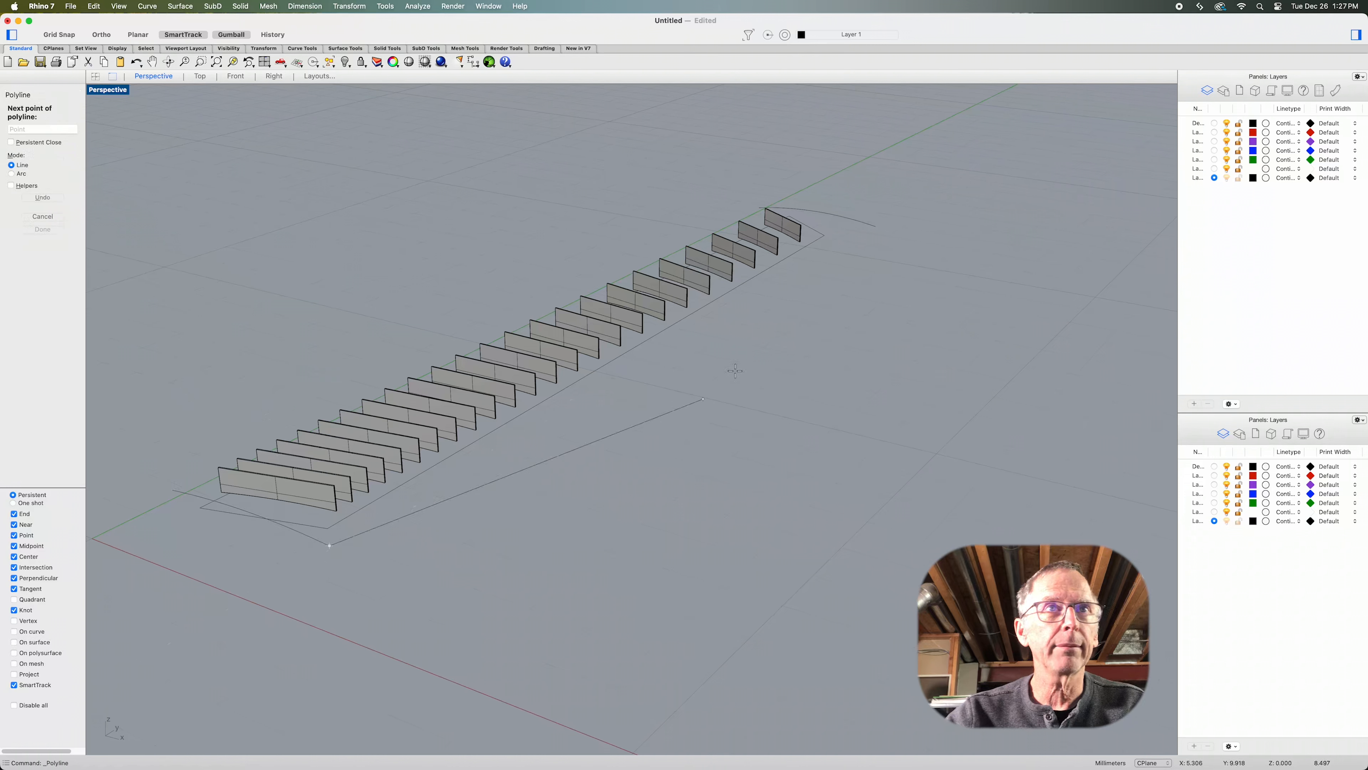
click(875, 227)
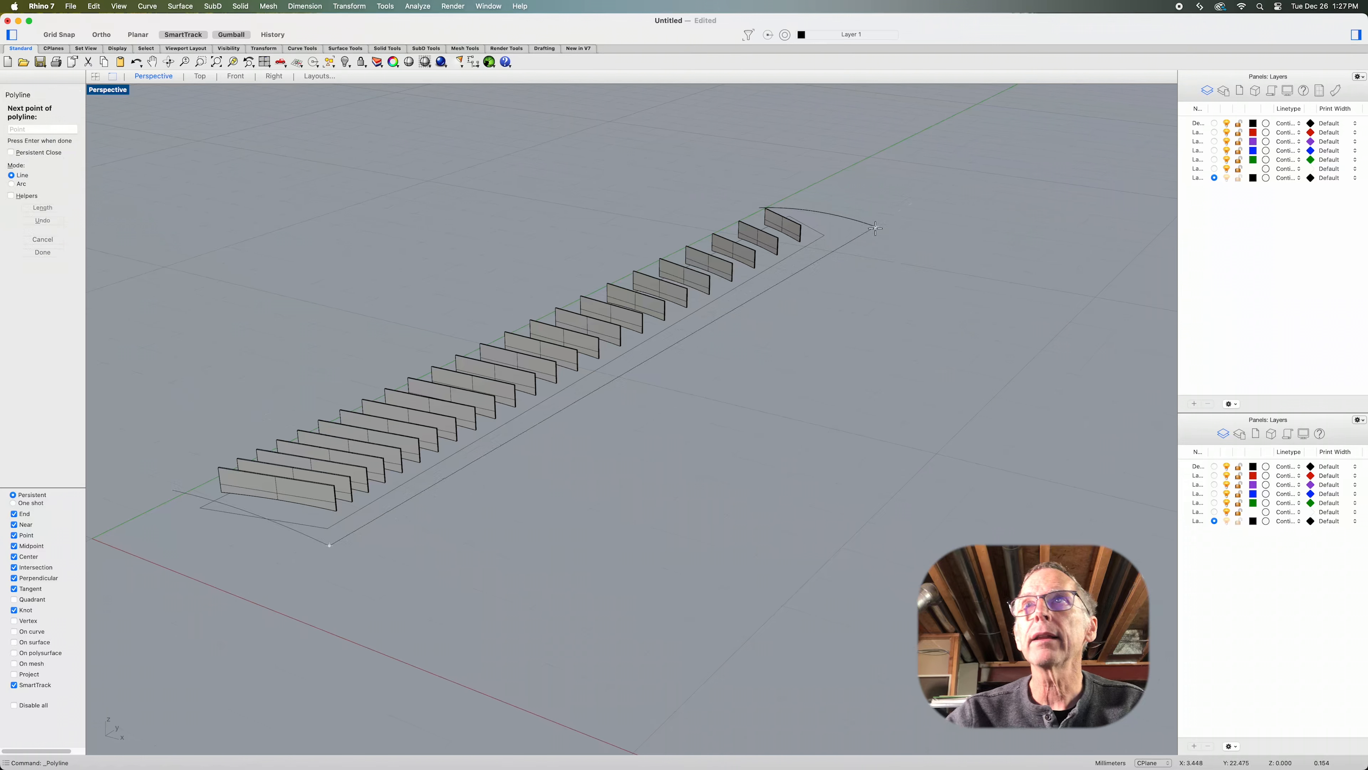
key(Return)
Draw a second straight polyline joining the end arcs' other endpoints, along the fretboard side nearest the green axis
right_drag(792, 383, 934, 222)
scroll(935, 222, down, 5)
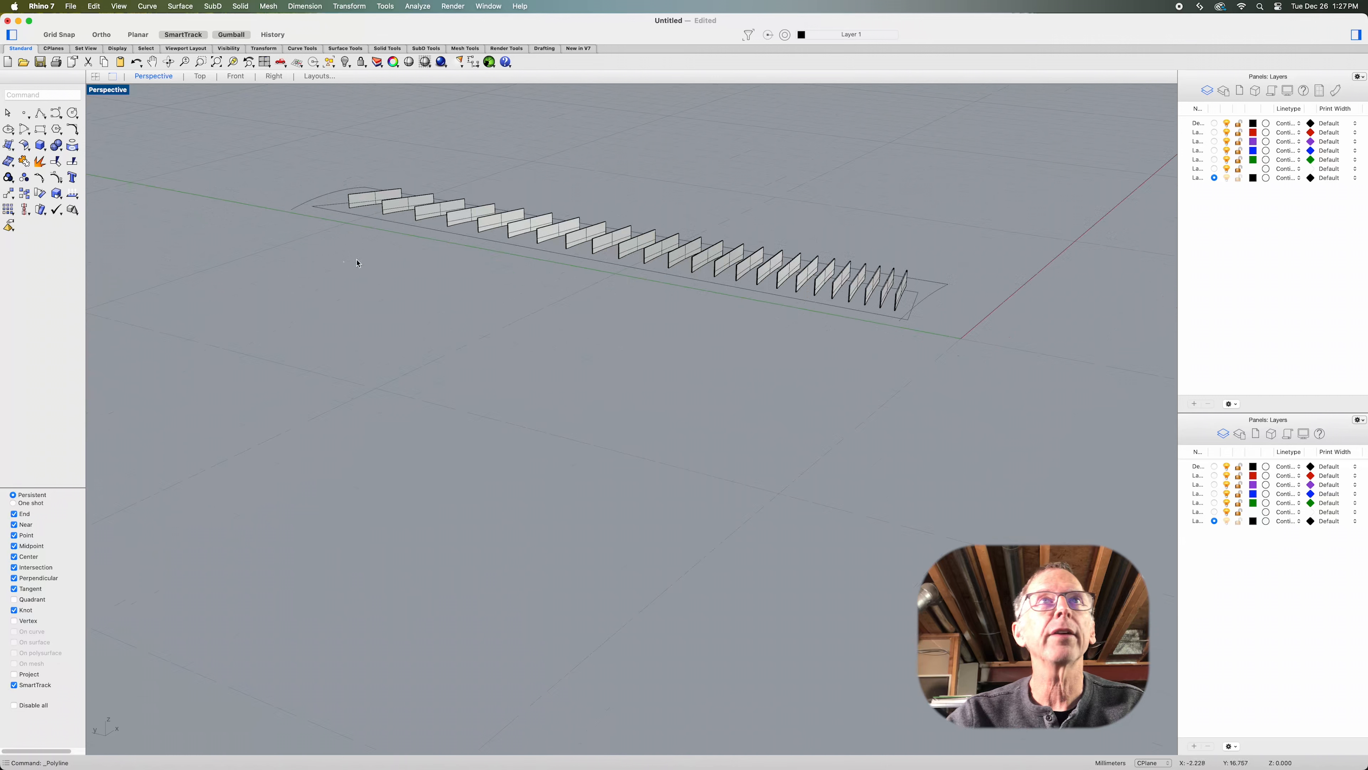
right_click(330, 298)
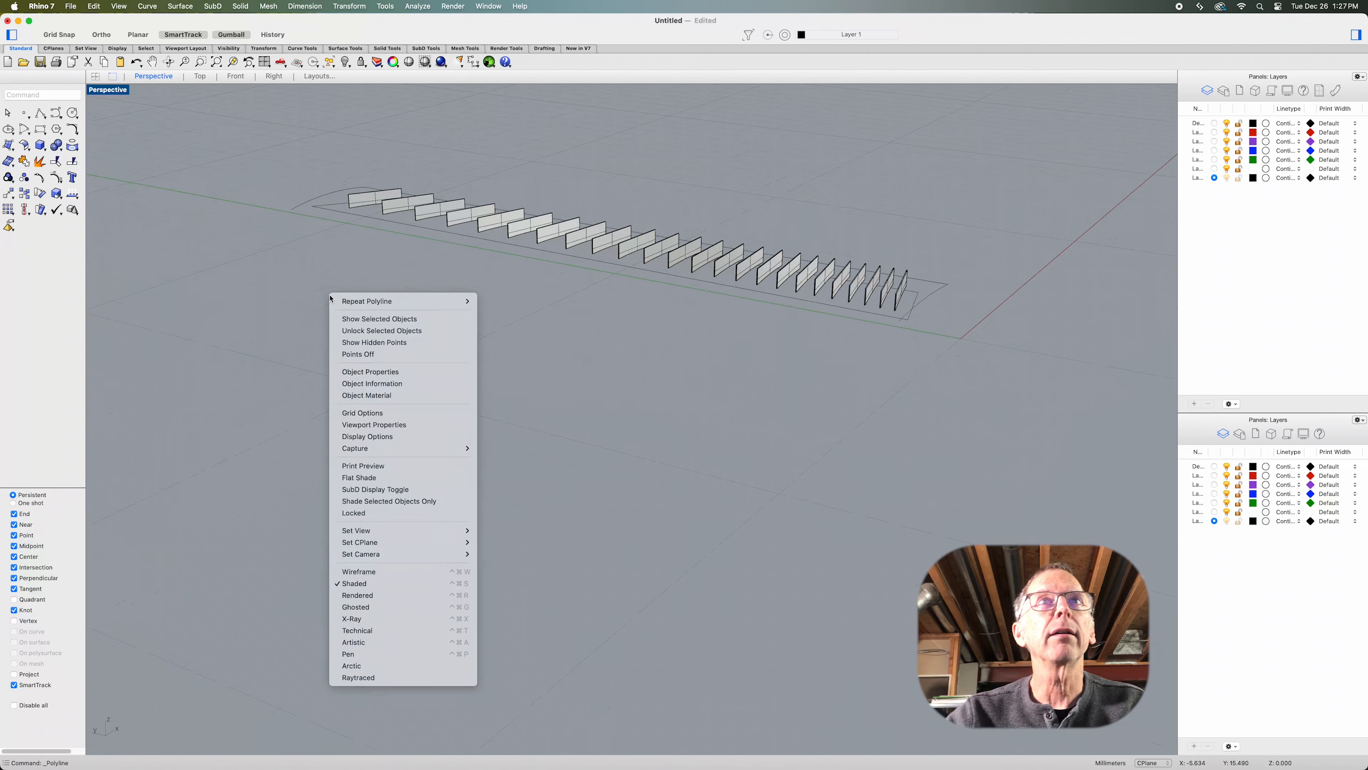
mouse_move(348, 301)
click(348, 302)
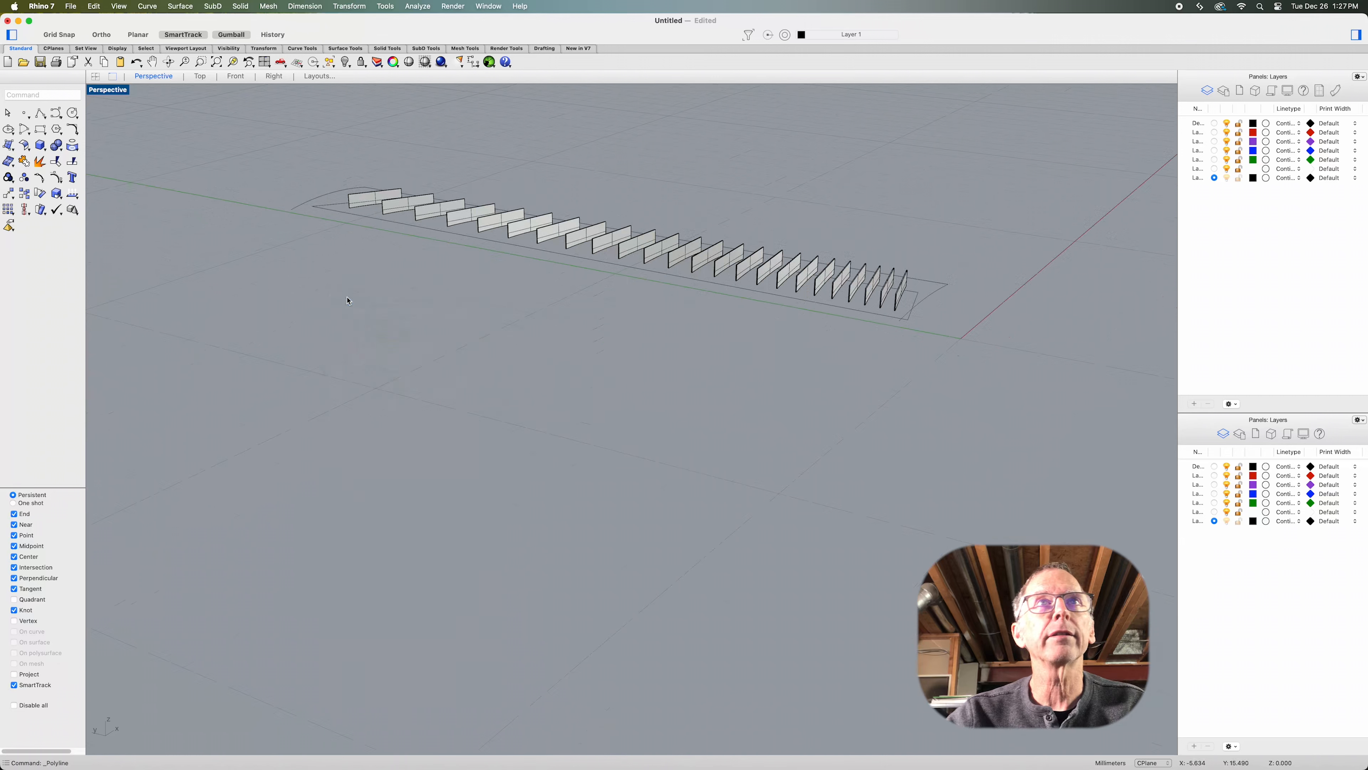
click(292, 209)
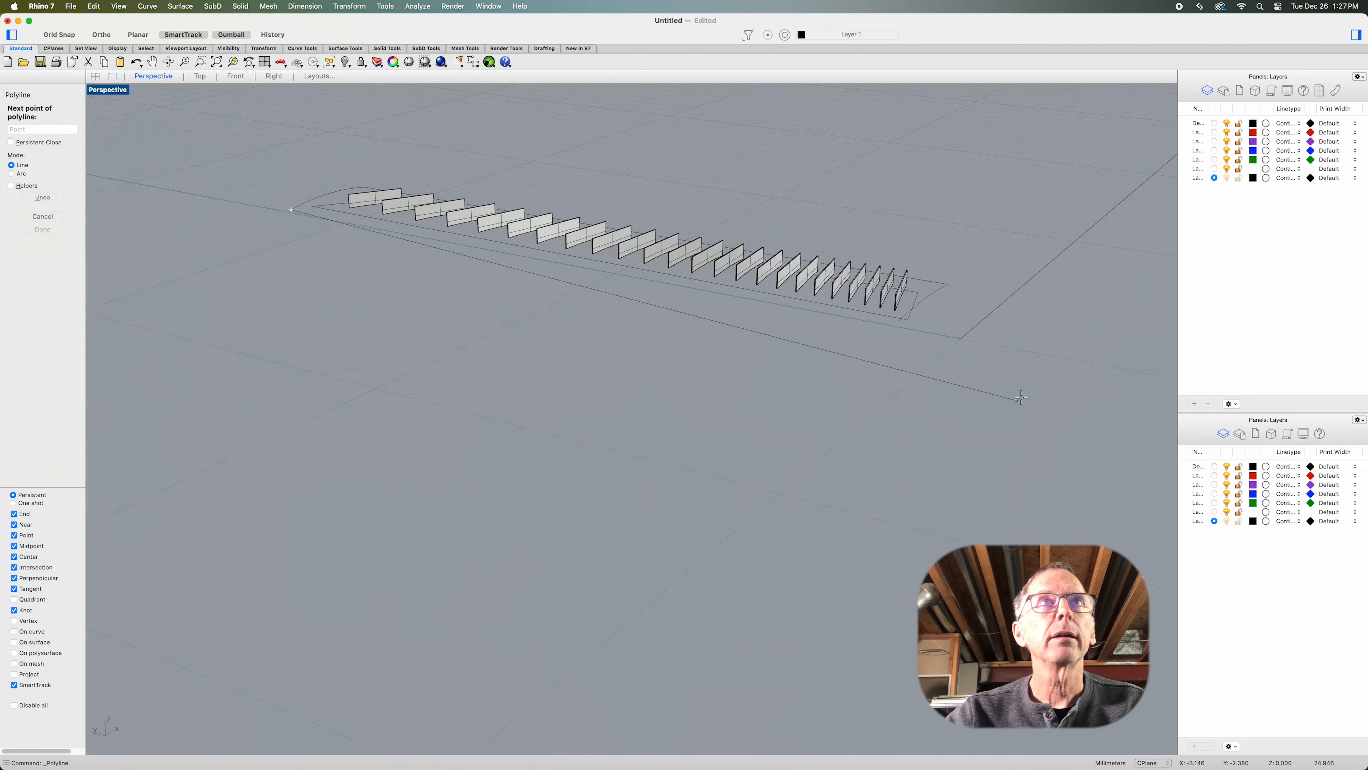
click(900, 321)
right_click(899, 322)
Create a surface from the curve network of both end arcs and both side lines, with Position matching on all four edges
right_drag(914, 367, 827, 382)
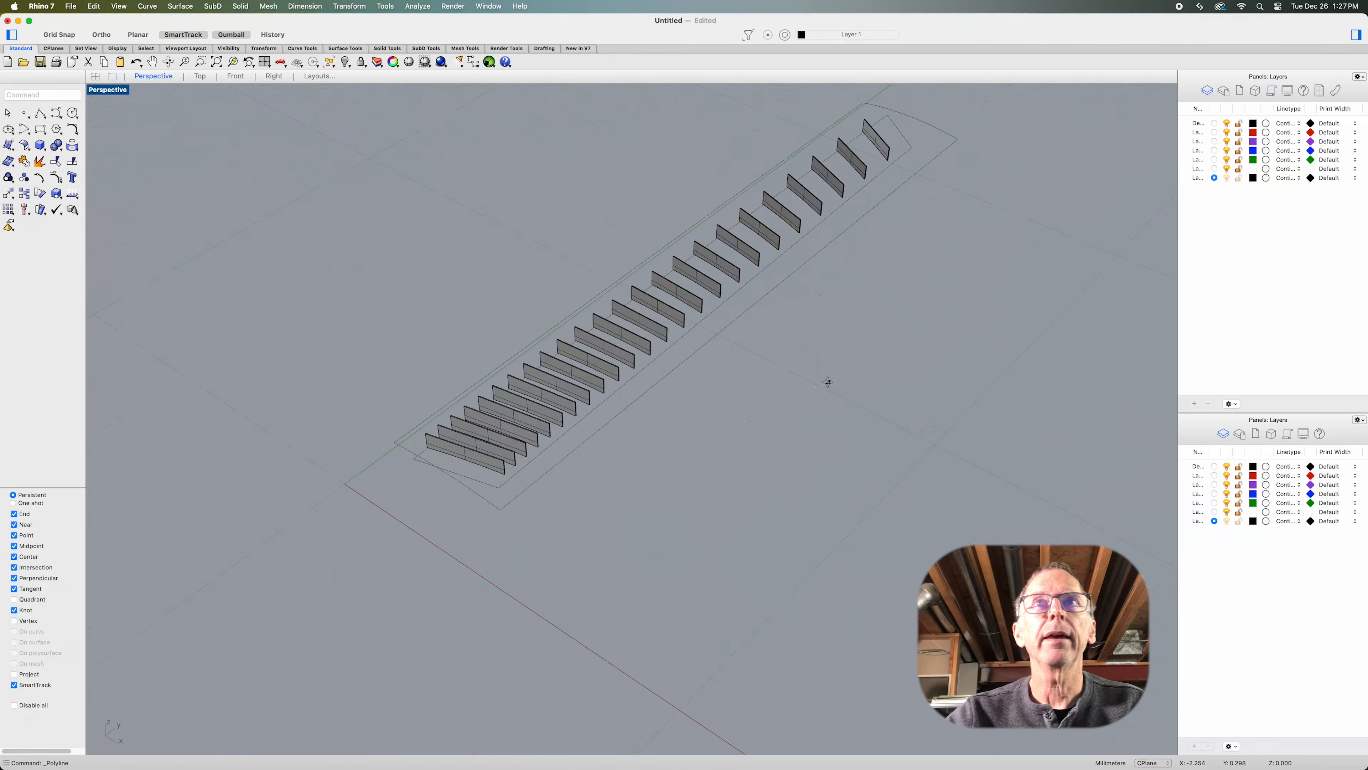
click(479, 497)
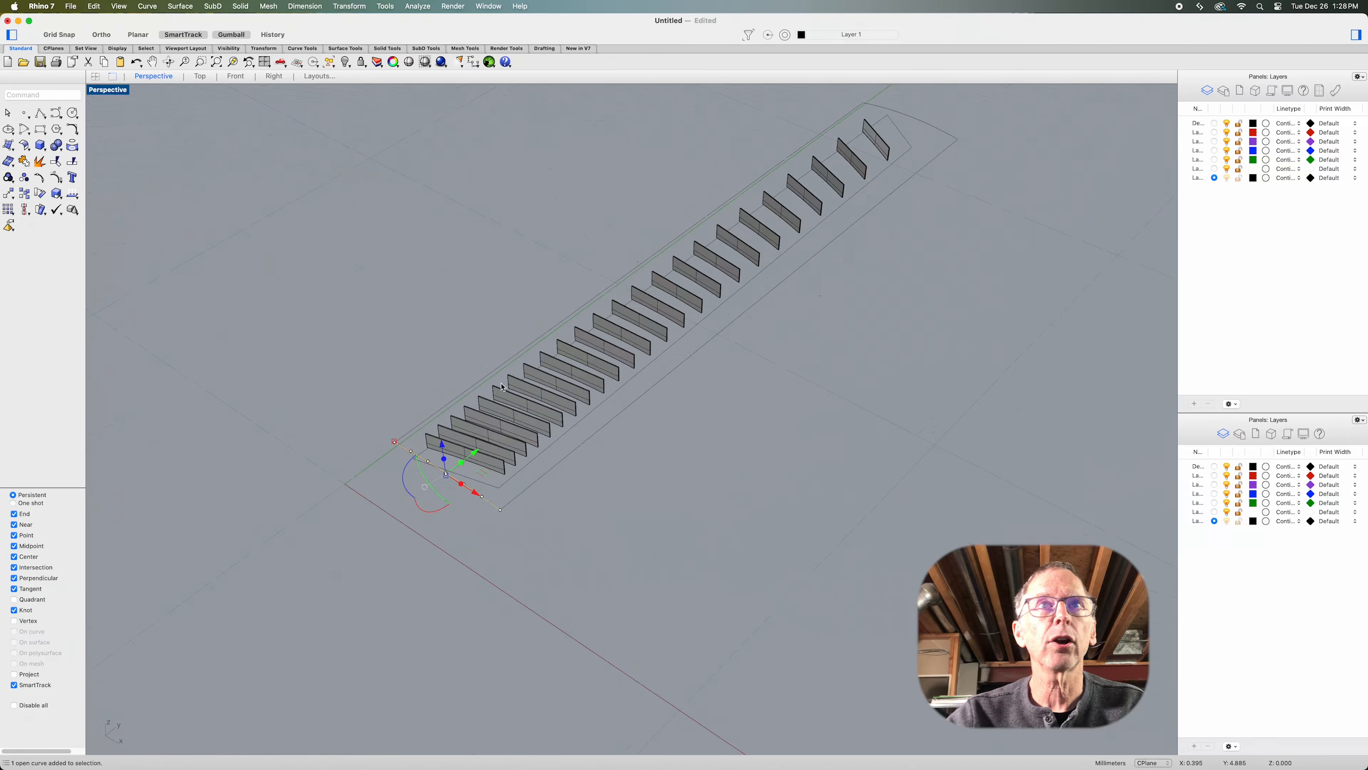
shift+click(589, 439)
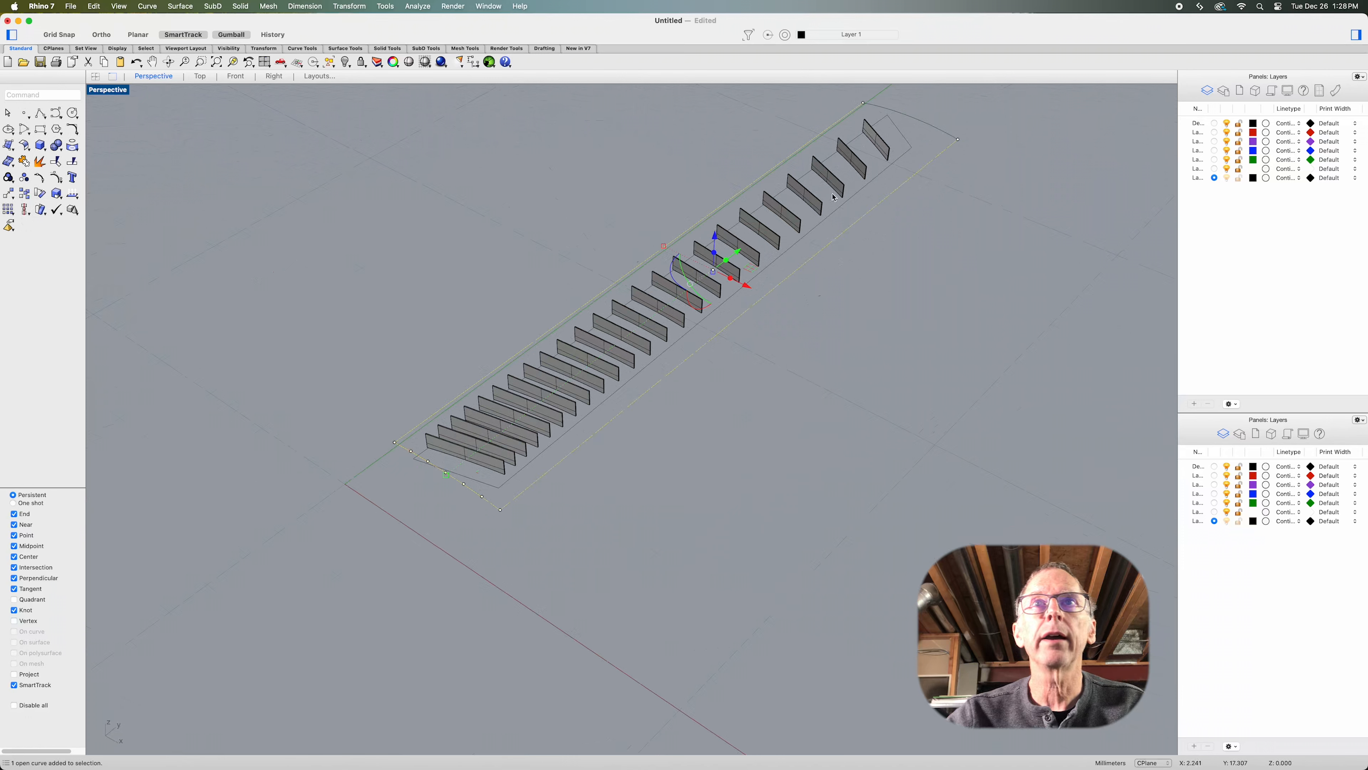
shift+click(948, 136)
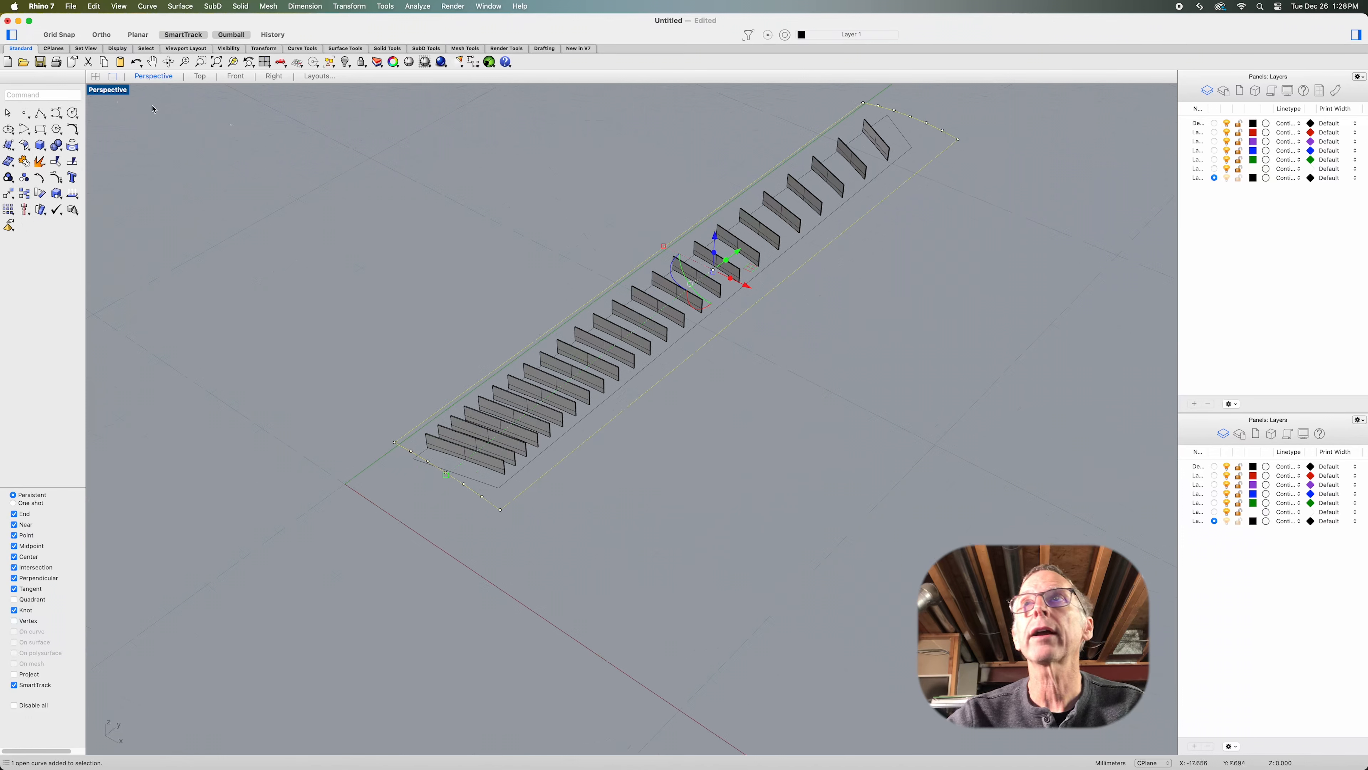
click(10, 146)
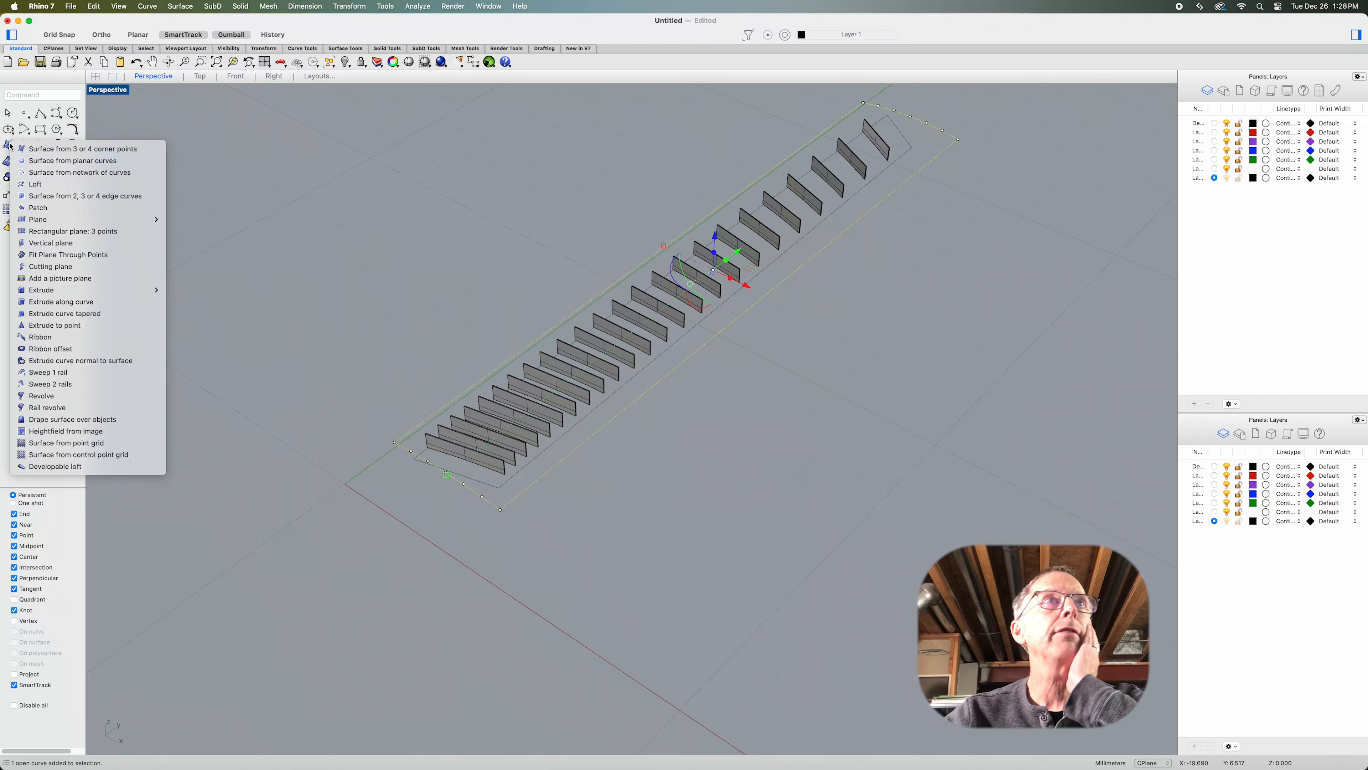
click(70, 173)
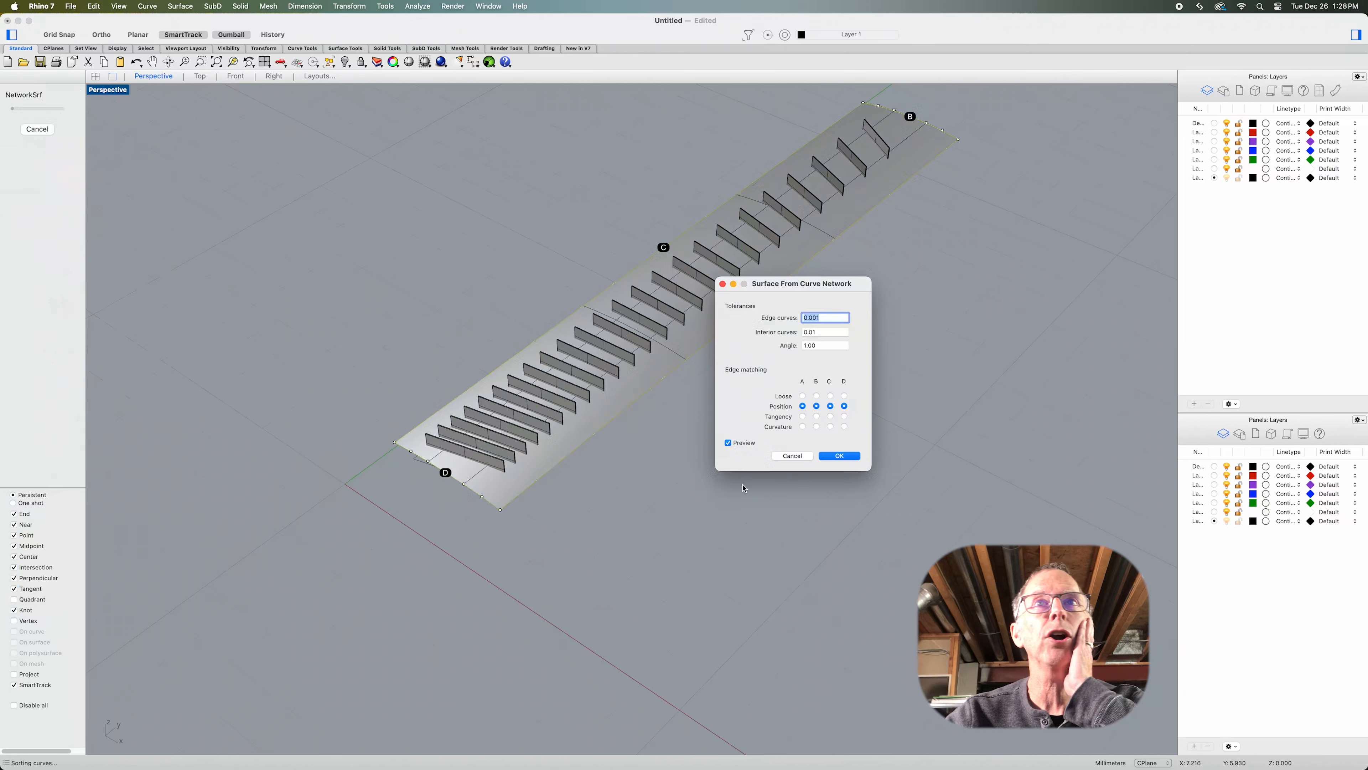
click(830, 457)
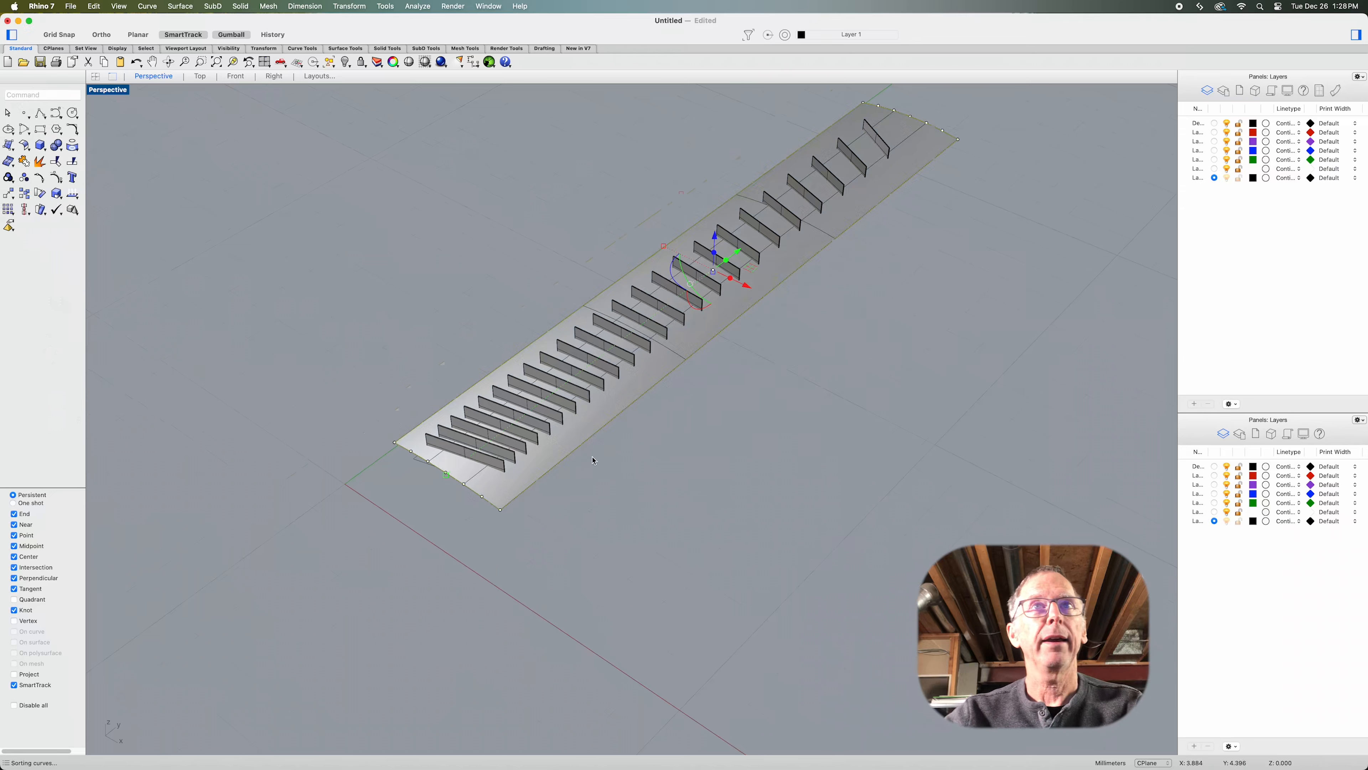
Delete the boundary arcs and side lines used to build the radiused surface, keeping the surface itself
scroll(591, 460, up, 5)
scroll(590, 458, down, 4)
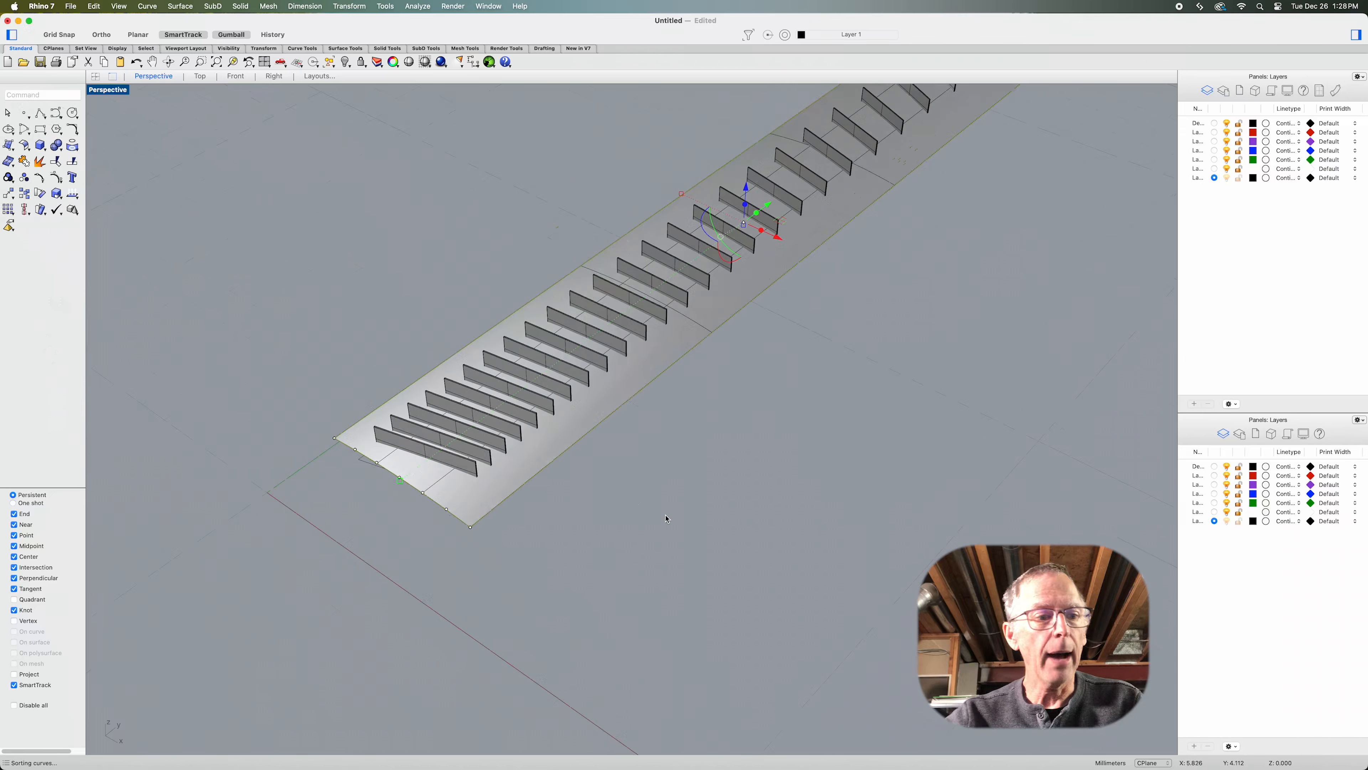
scroll(667, 519, down, 4)
scroll(711, 510, up, 4)
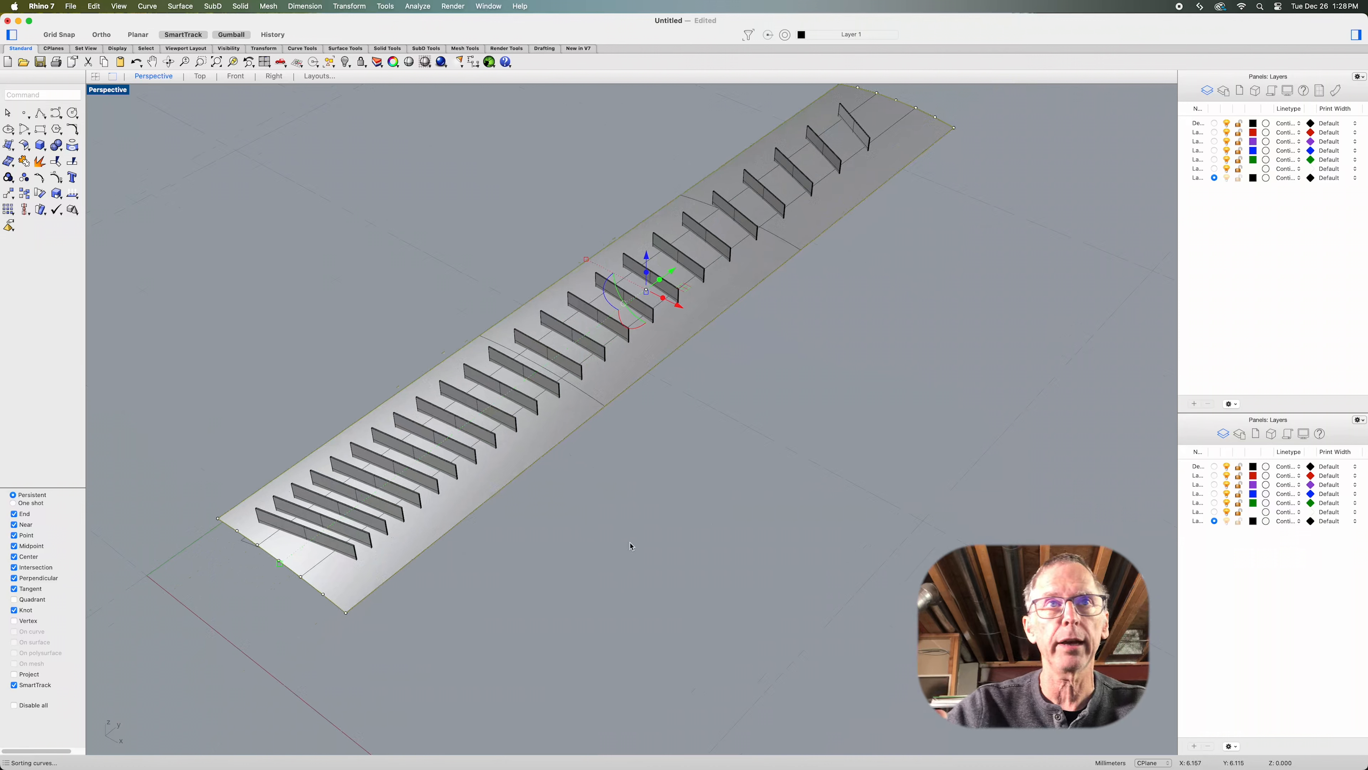
key(Delete)
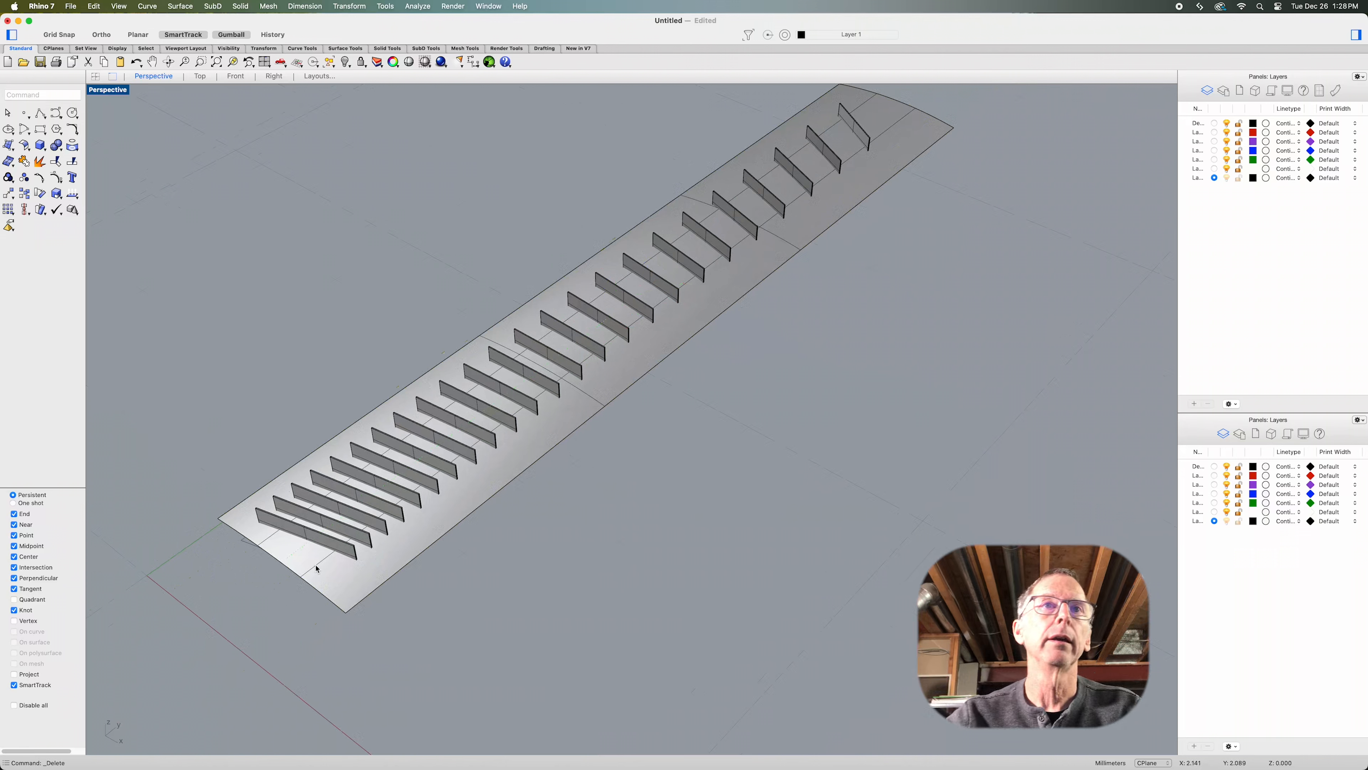
Trim away the part of every fret slot solid that protrudes above the radiused fretboard surface, using that surface as the cutting object
click(368, 581)
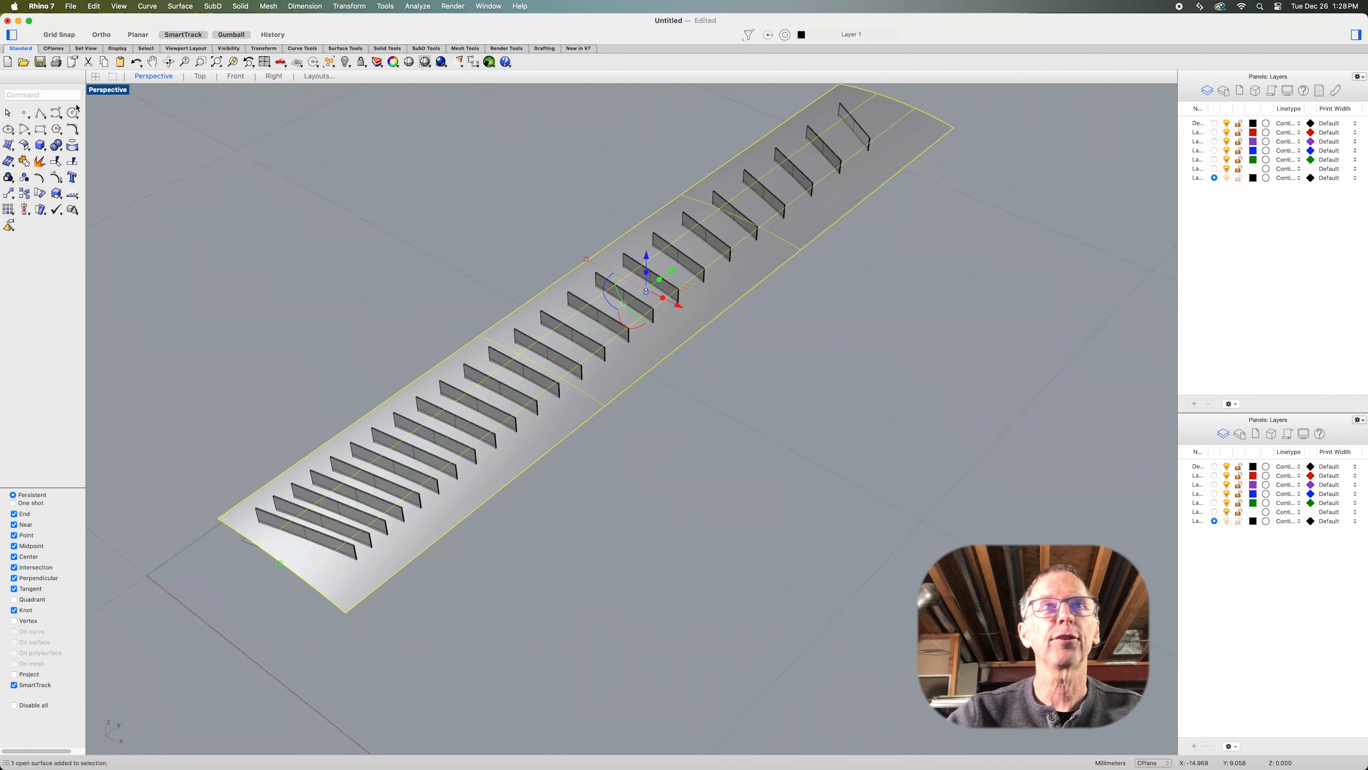
click(55, 162)
scroll(368, 581, up, 3)
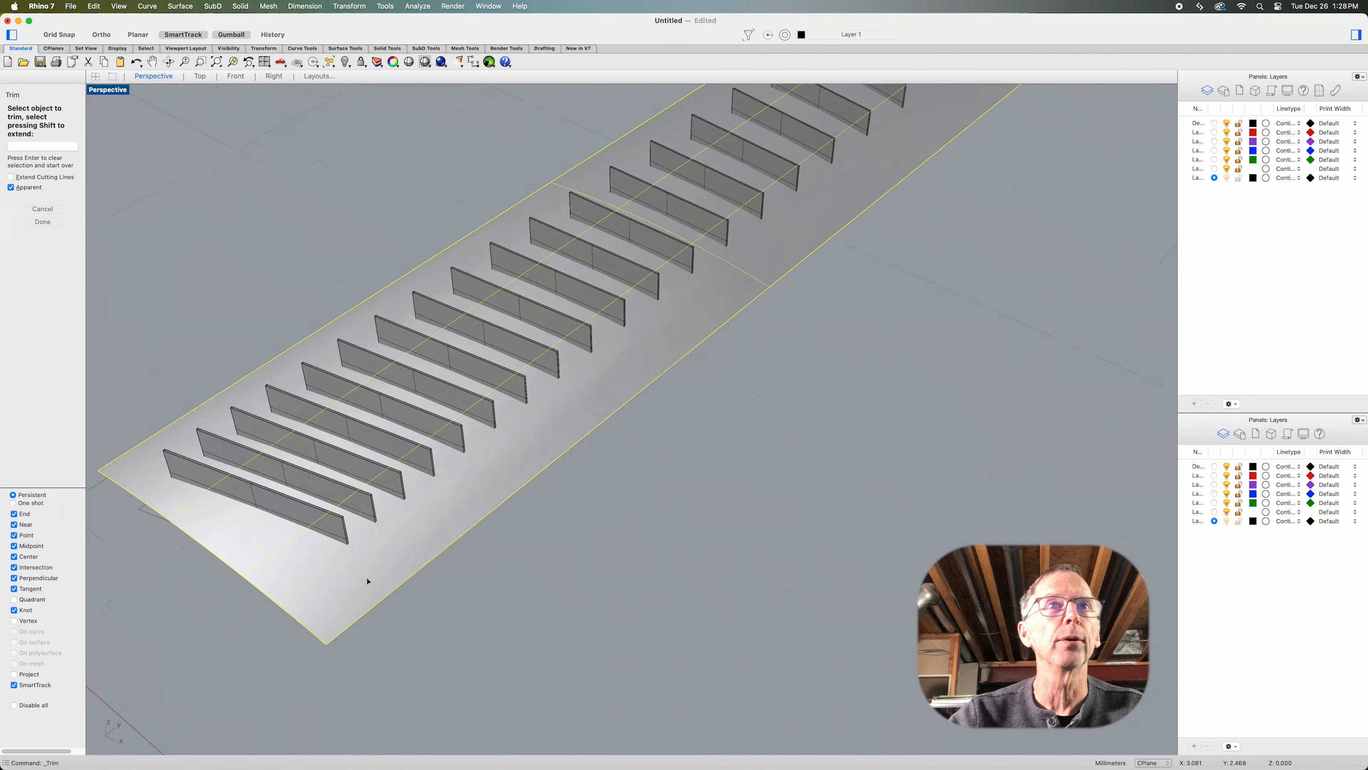
scroll(369, 551, up, 5)
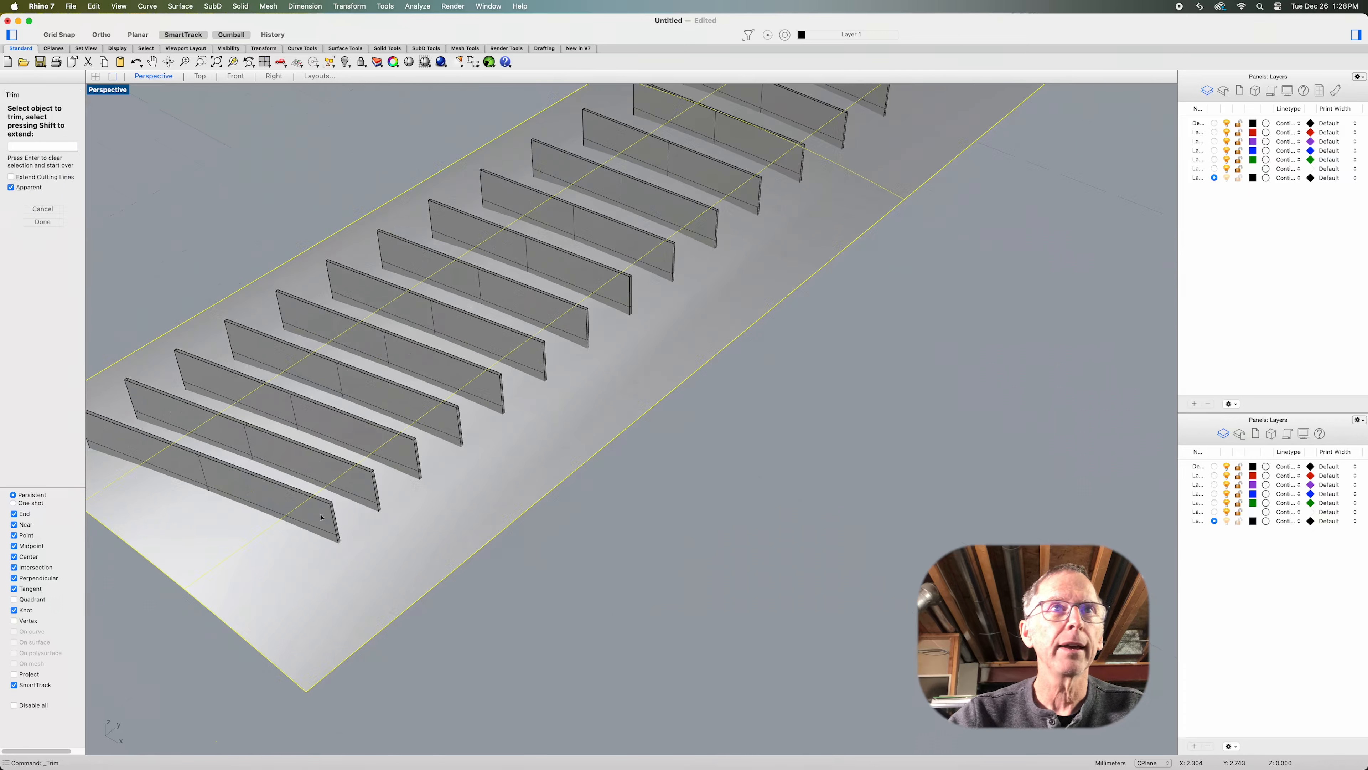
click(321, 517)
click(356, 486)
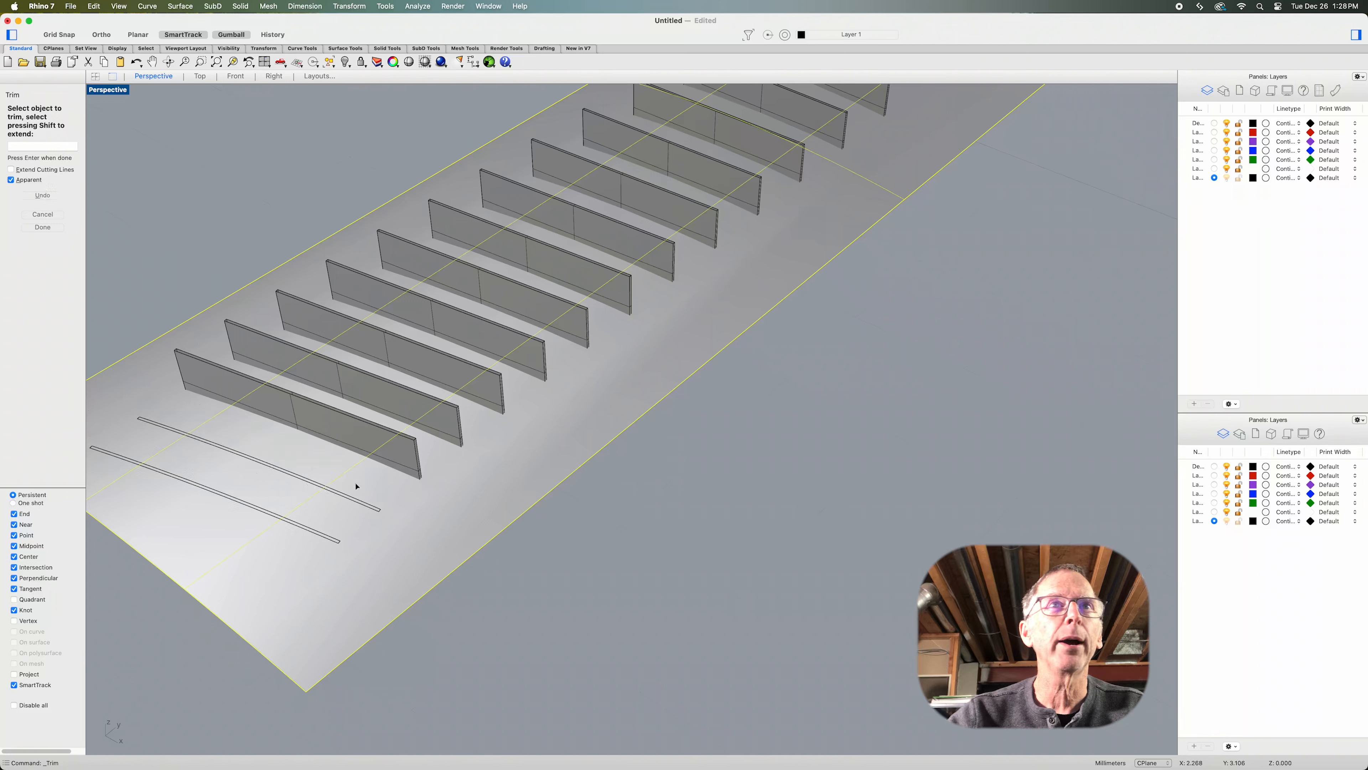
click(398, 459)
click(445, 427)
click(492, 396)
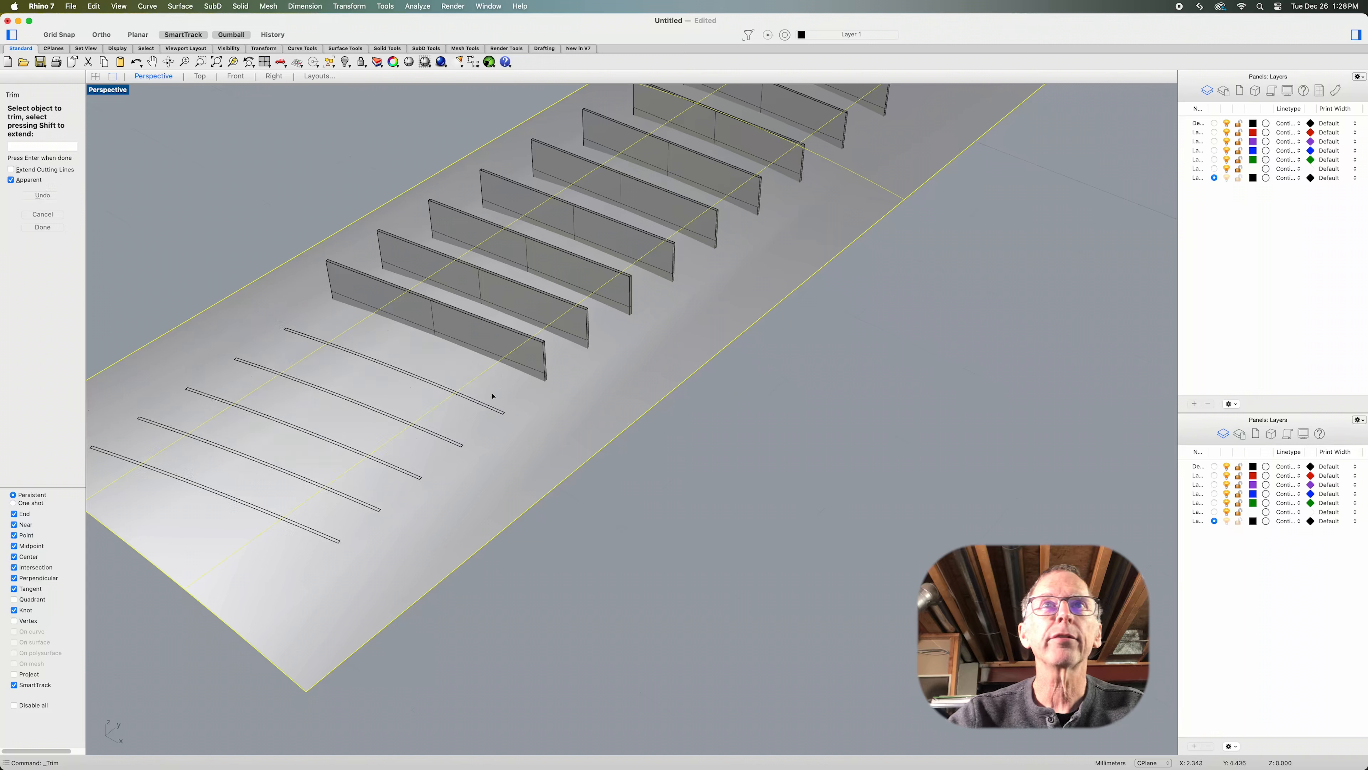
click(523, 362)
click(574, 322)
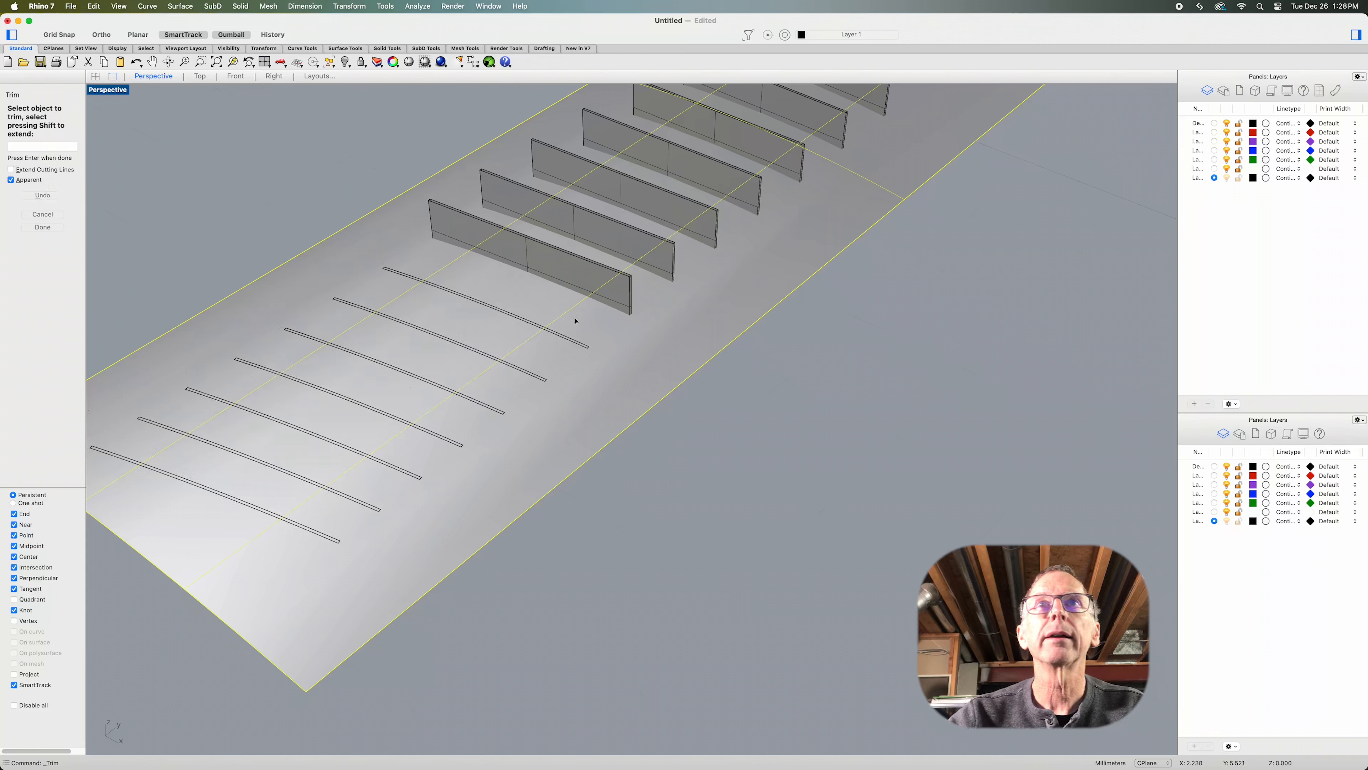
click(622, 295)
click(672, 260)
shift+right_drag(845, 257, 654, 507)
click(416, 624)
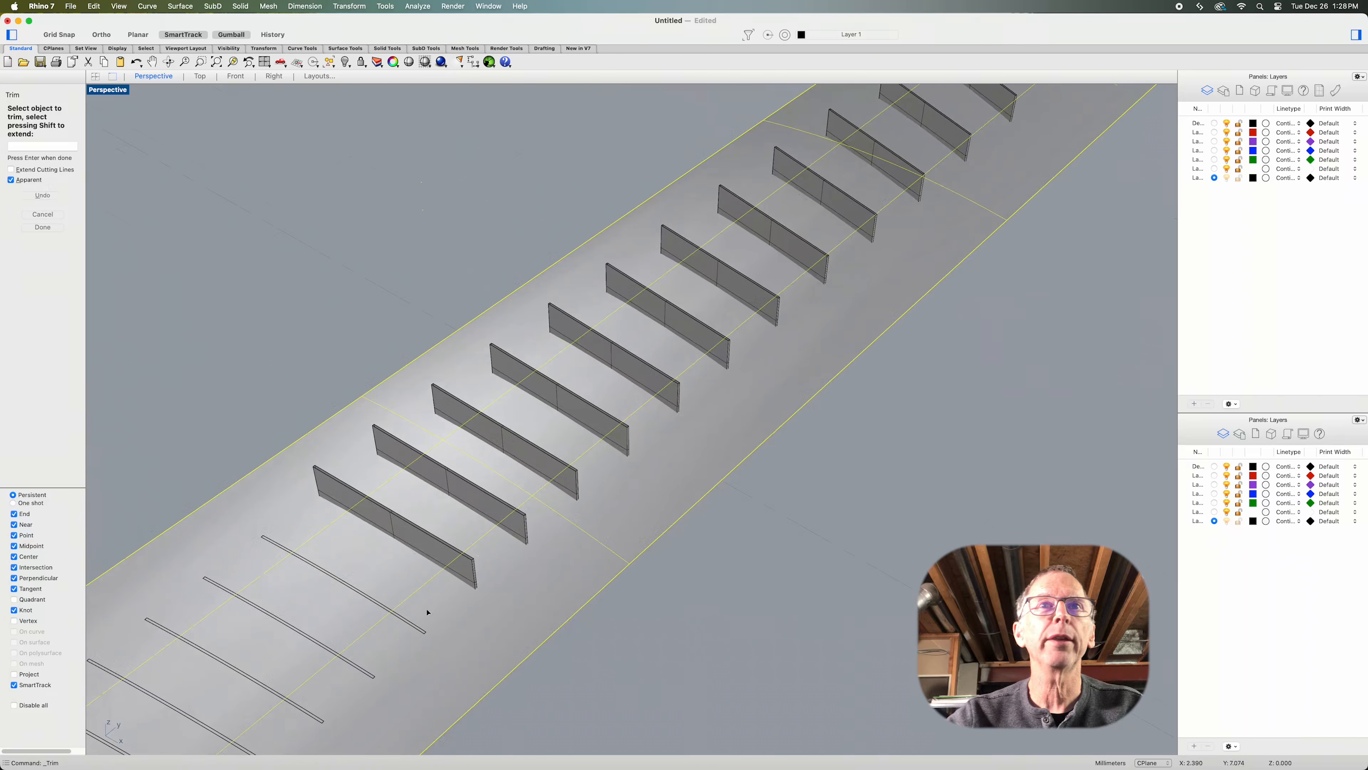
click(466, 571)
click(519, 526)
click(564, 484)
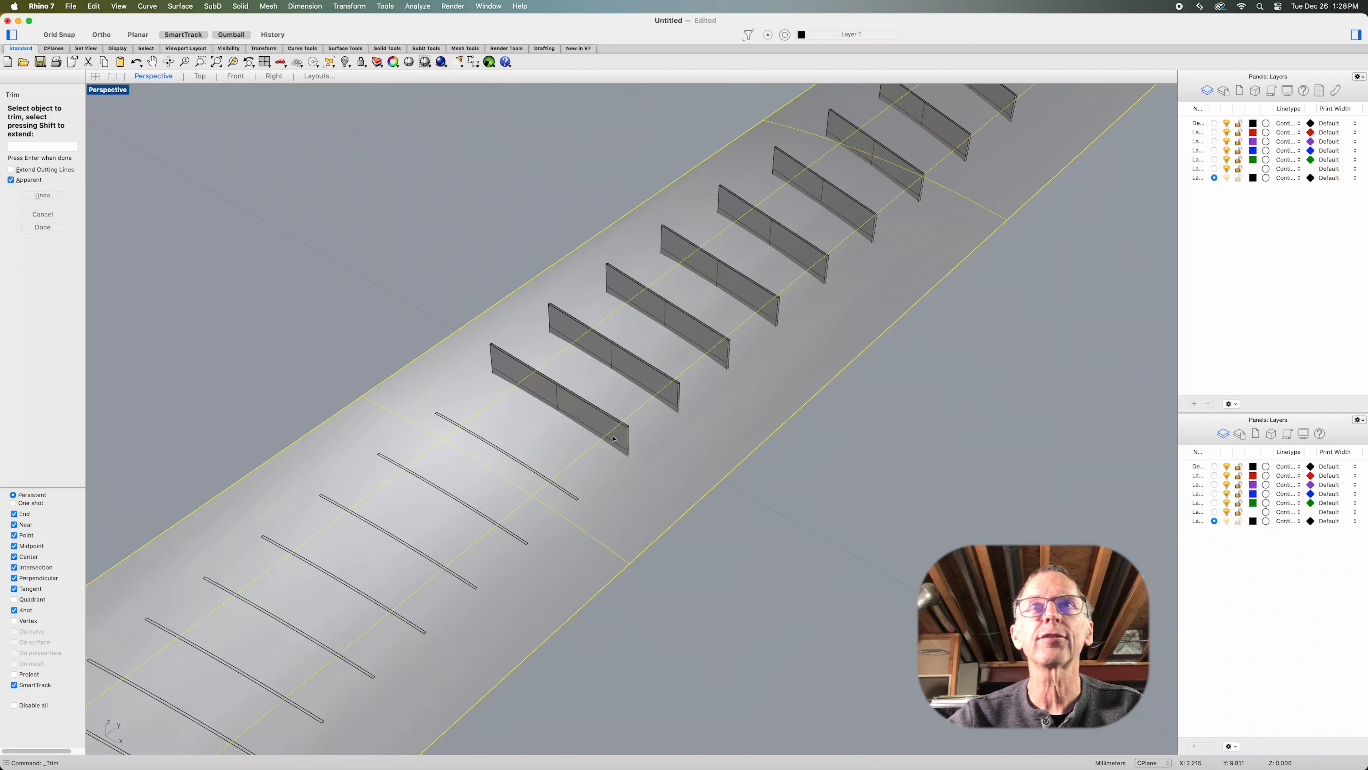
click(615, 438)
click(678, 394)
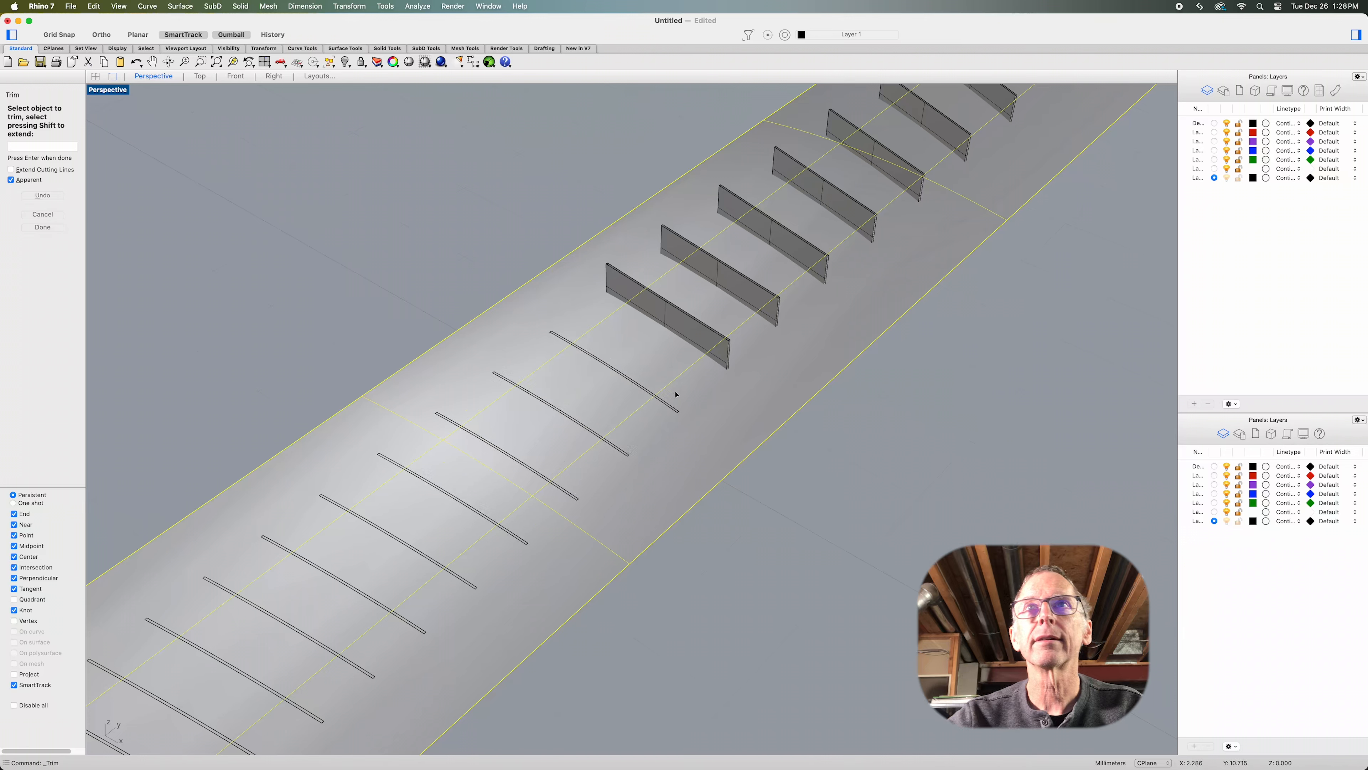
click(719, 353)
click(778, 288)
click(811, 265)
right_drag(923, 262, 681, 518)
click(592, 502)
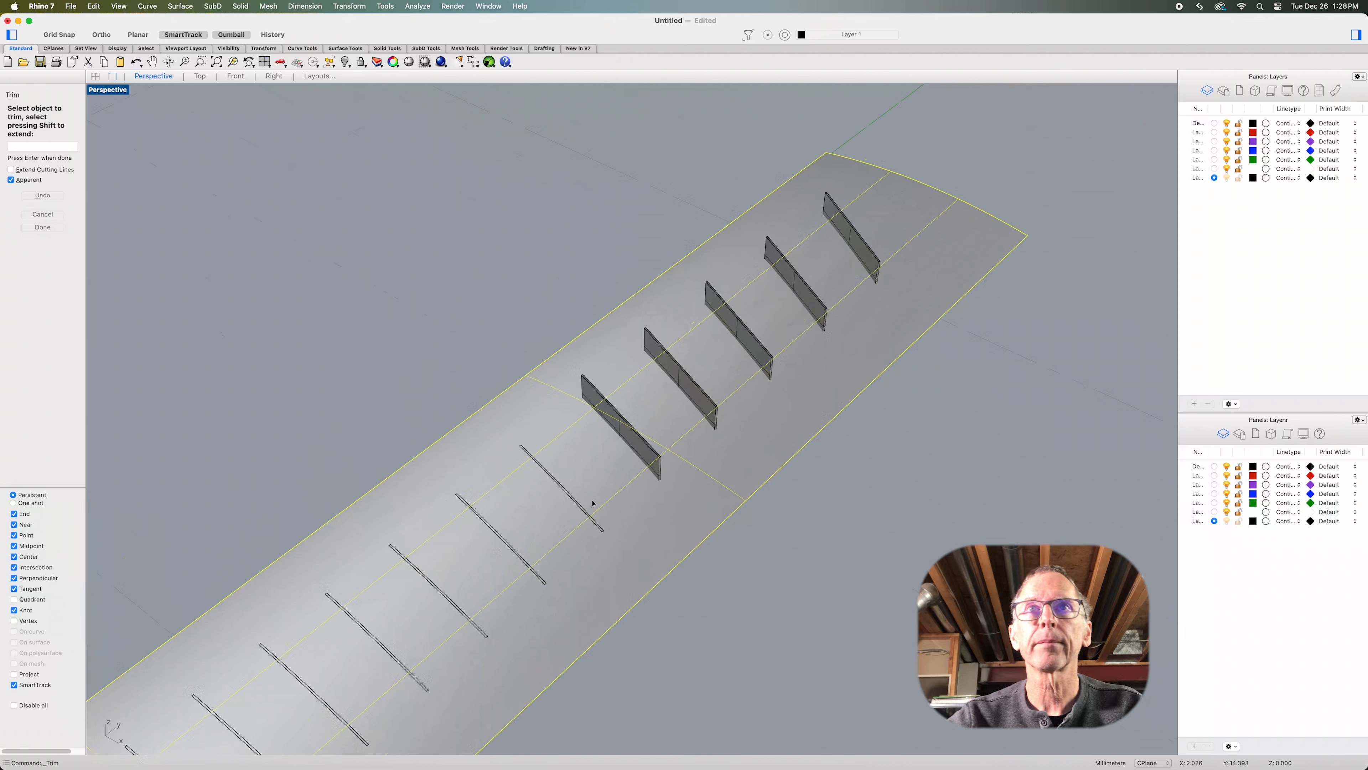
click(652, 455)
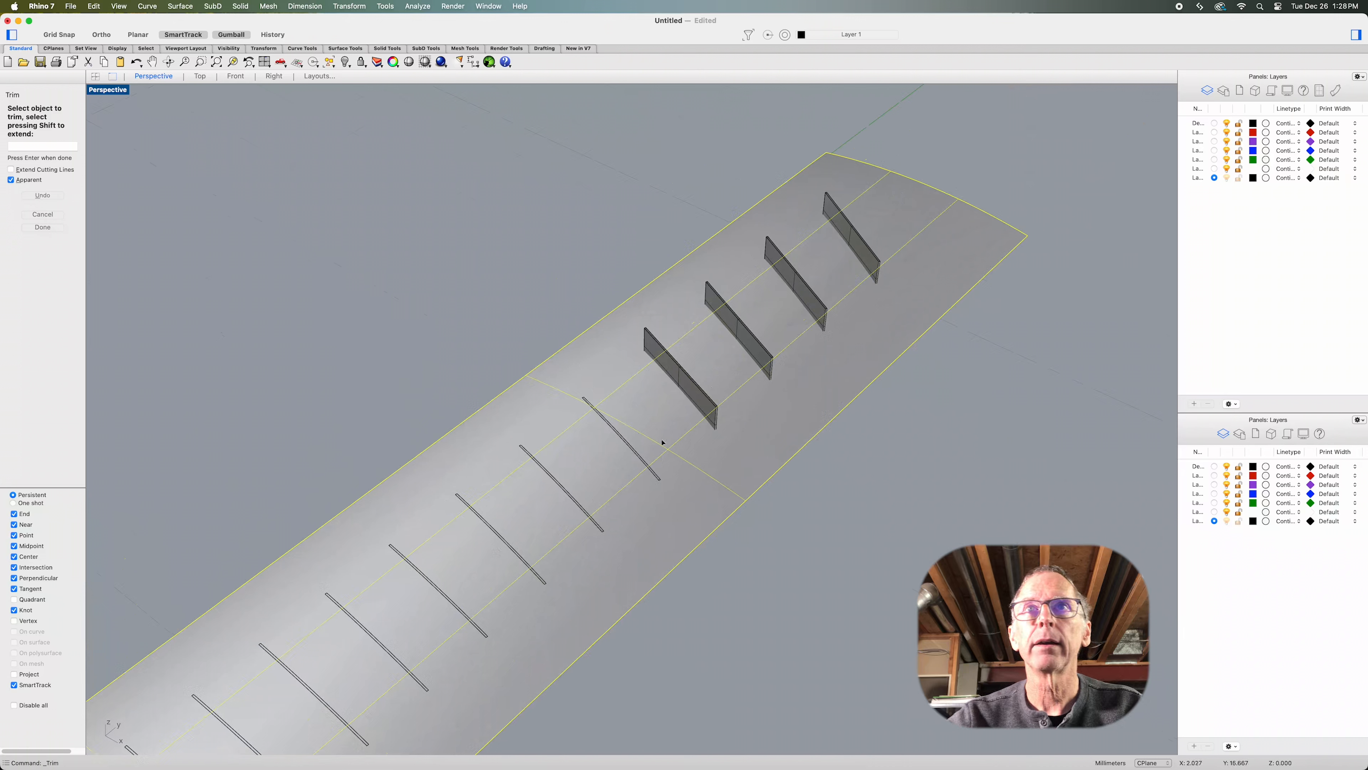
click(703, 401)
click(748, 337)
click(802, 295)
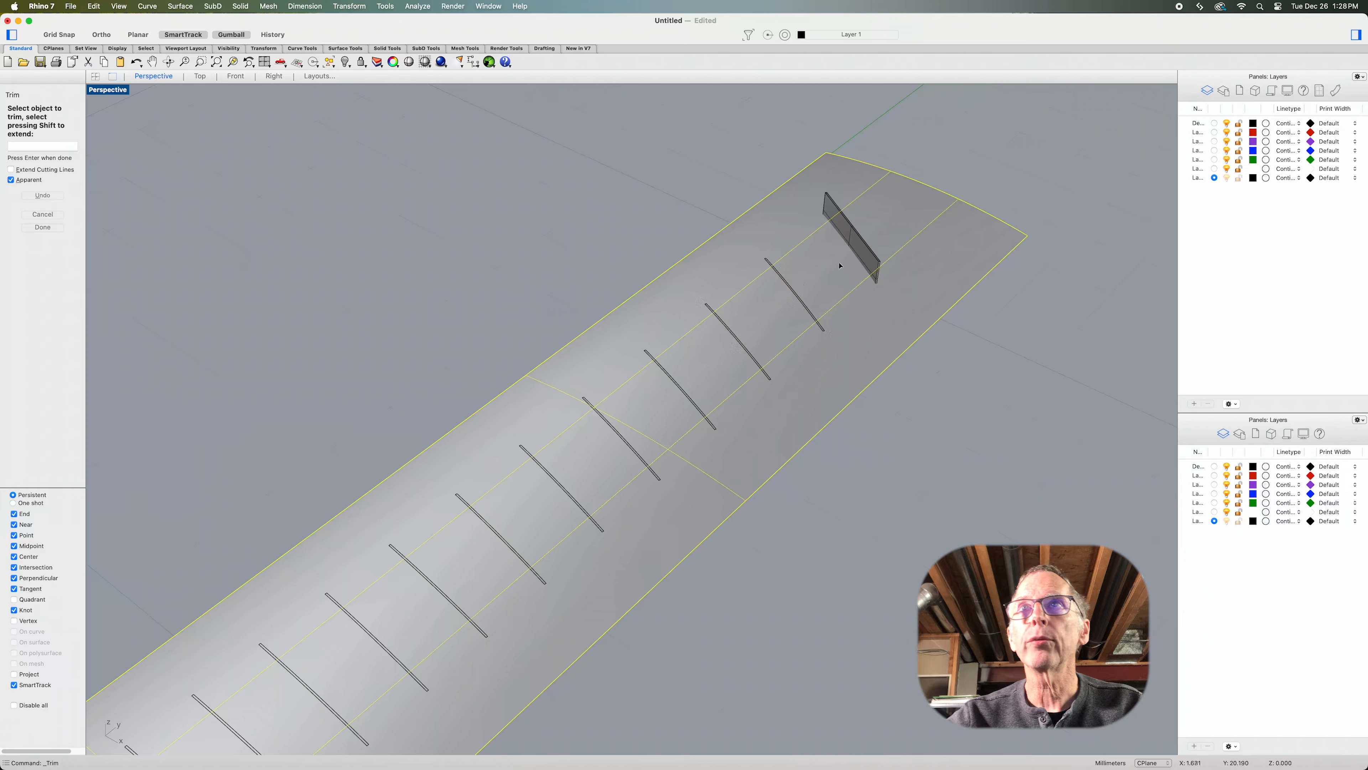
click(860, 249)
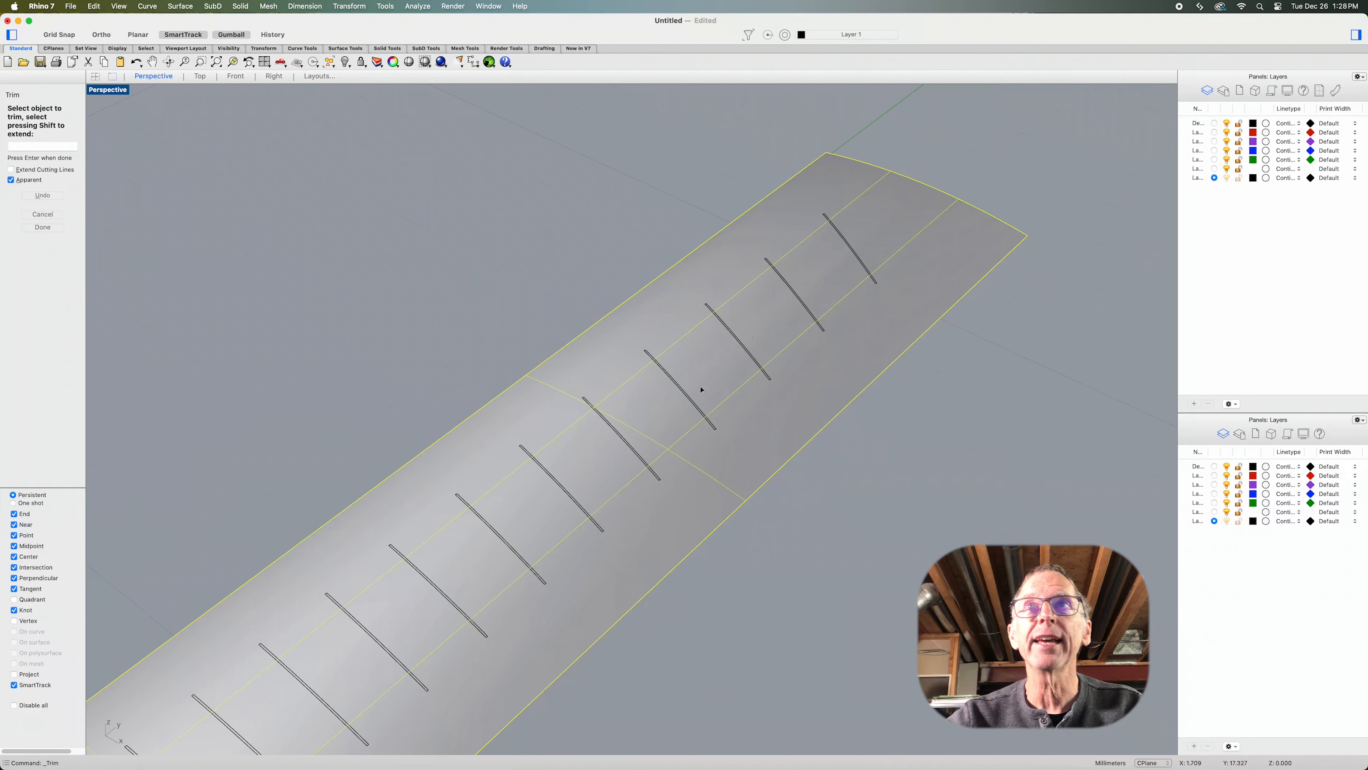
scroll(734, 609, down, 5)
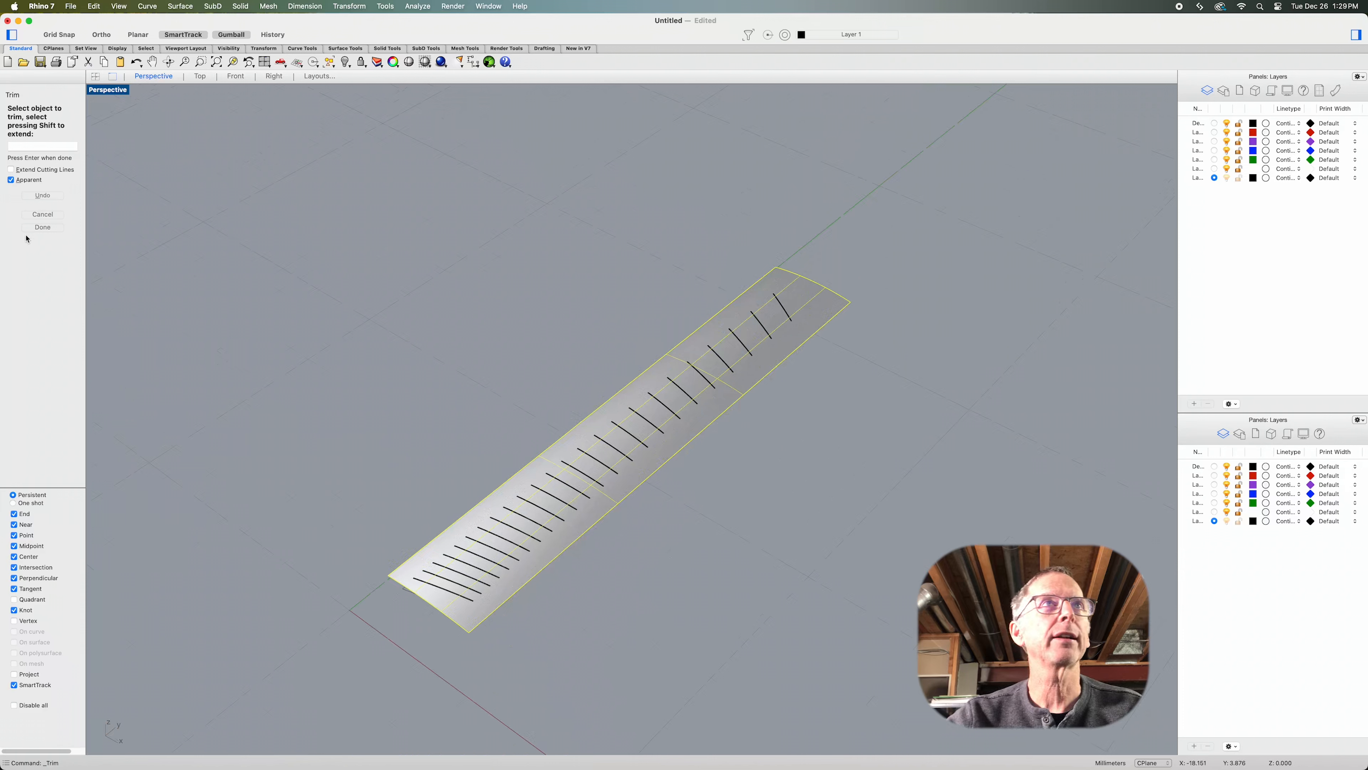
click(52, 227)
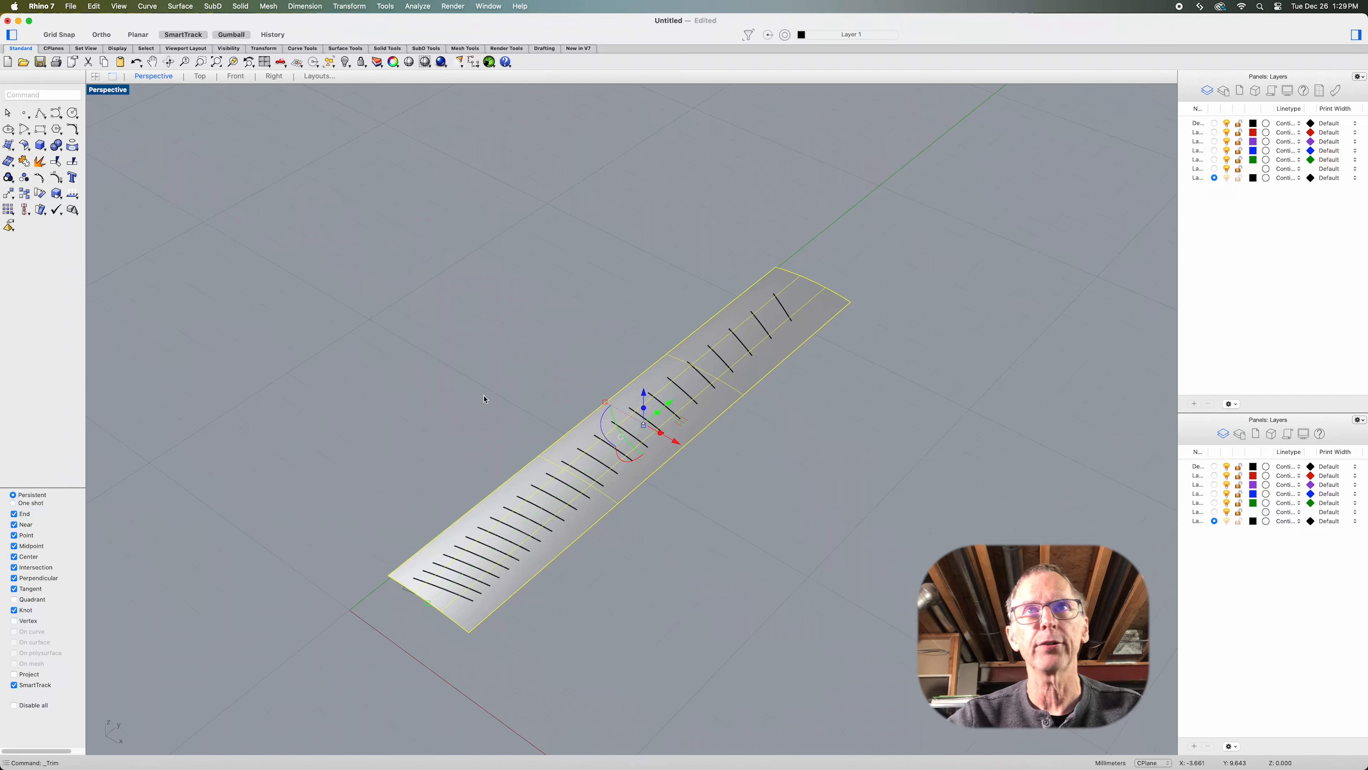
key(Escape)
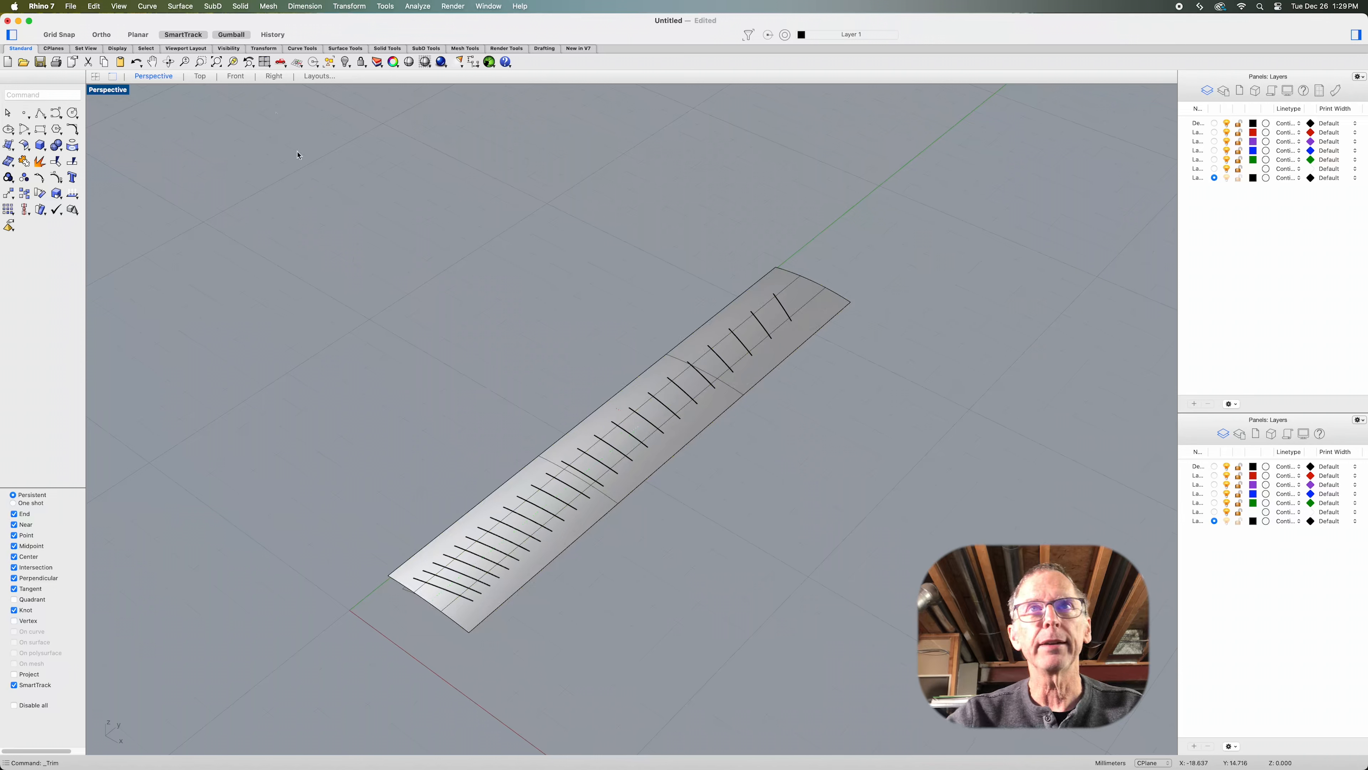
Trim the radiused surface out of the fret slots at the closely spaced end, using all the fret slot solids as cutting objects
click(201, 77)
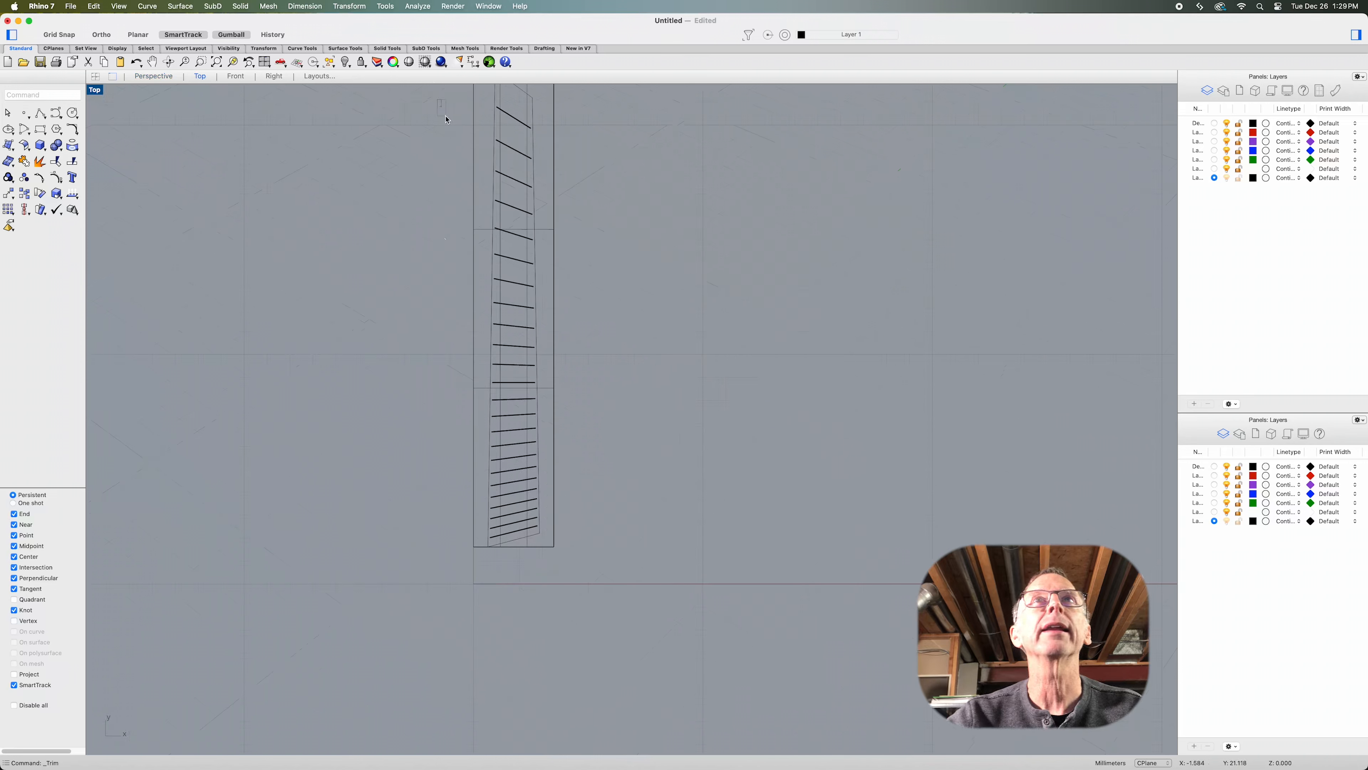
drag(549, 543, 549, 542)
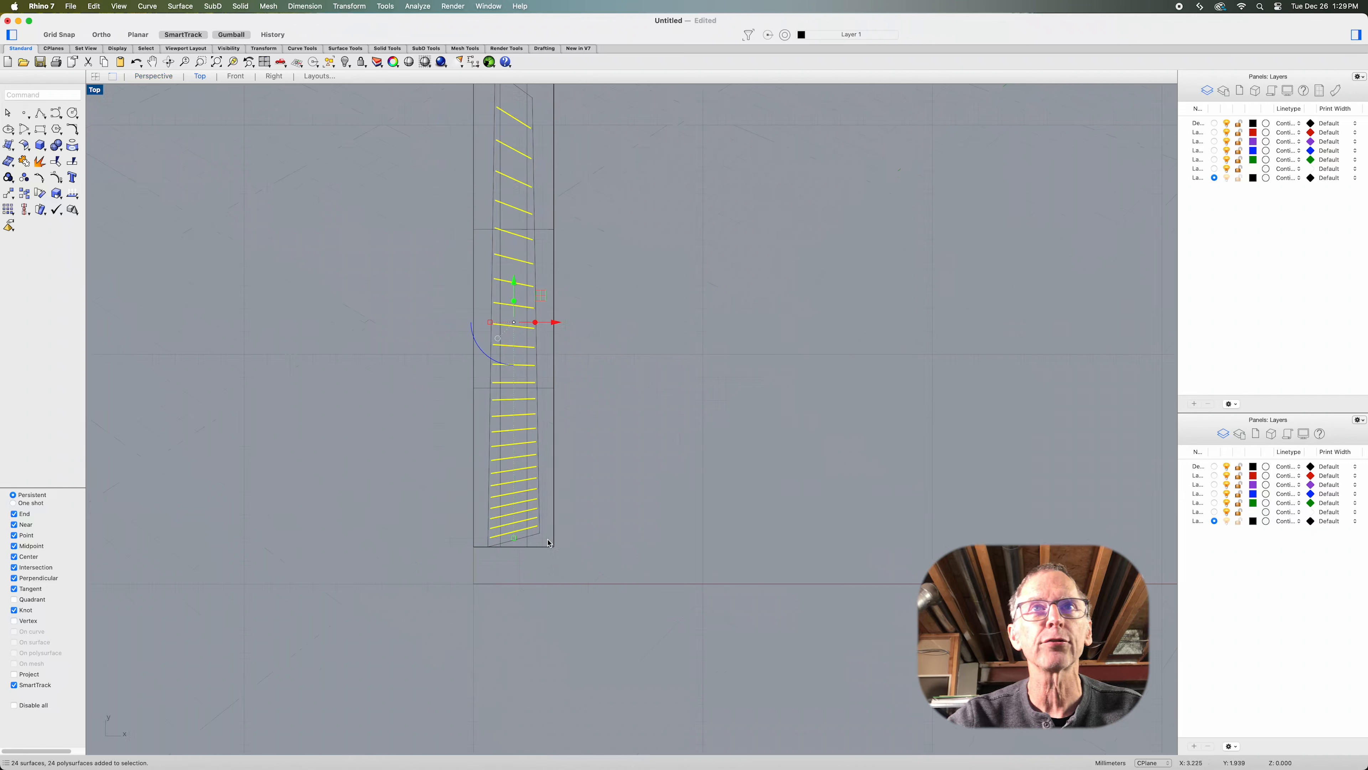
click(154, 77)
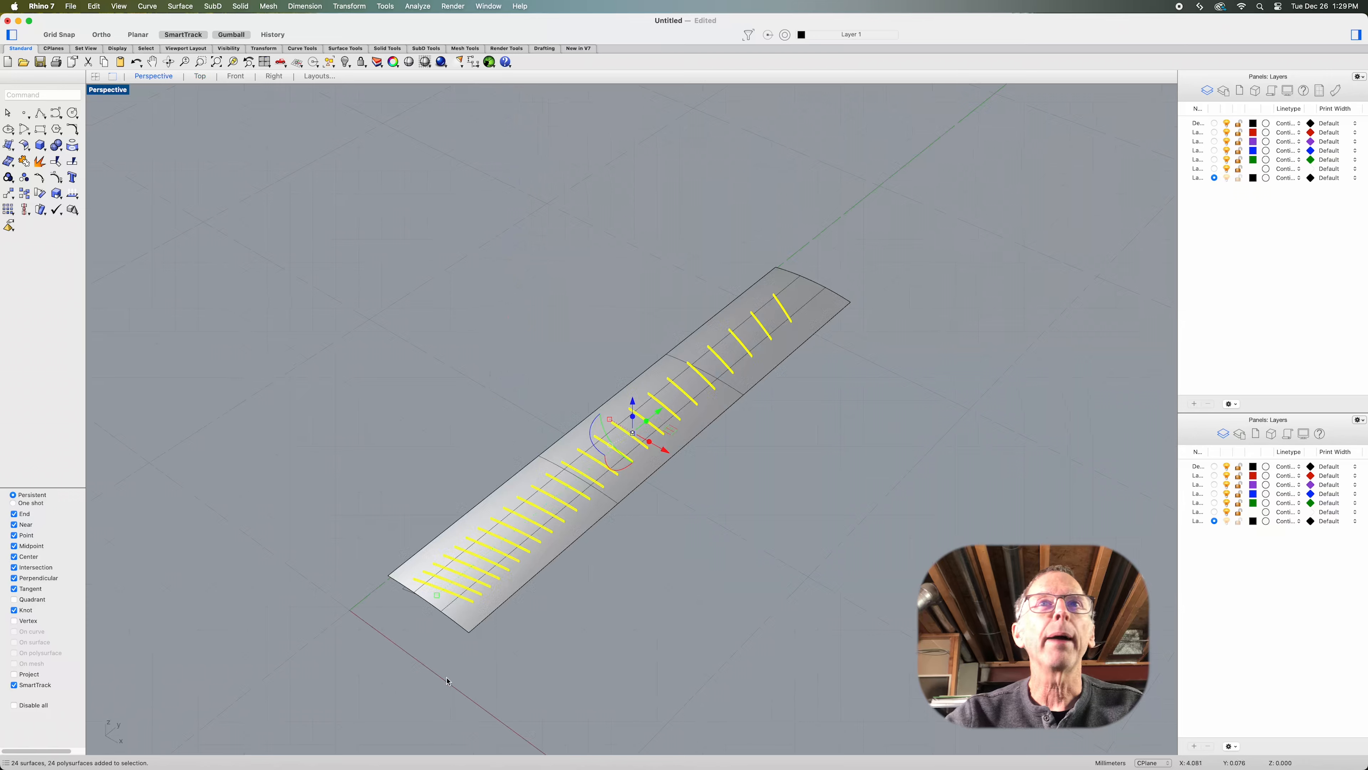
mouse_move(447, 680)
right_down()
mouse_move(513, 663)
mouse_move(479, 663)
right_up()
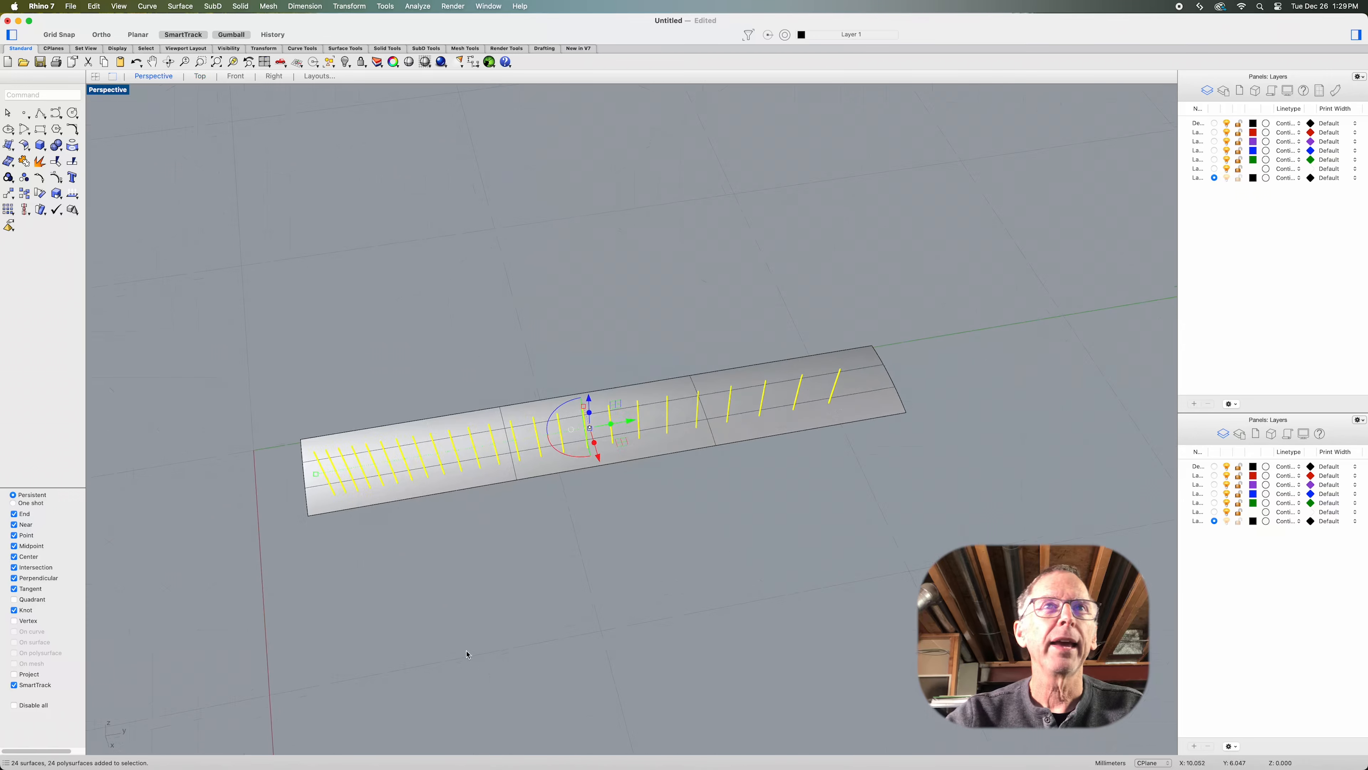
scroll(330, 495, up, 10)
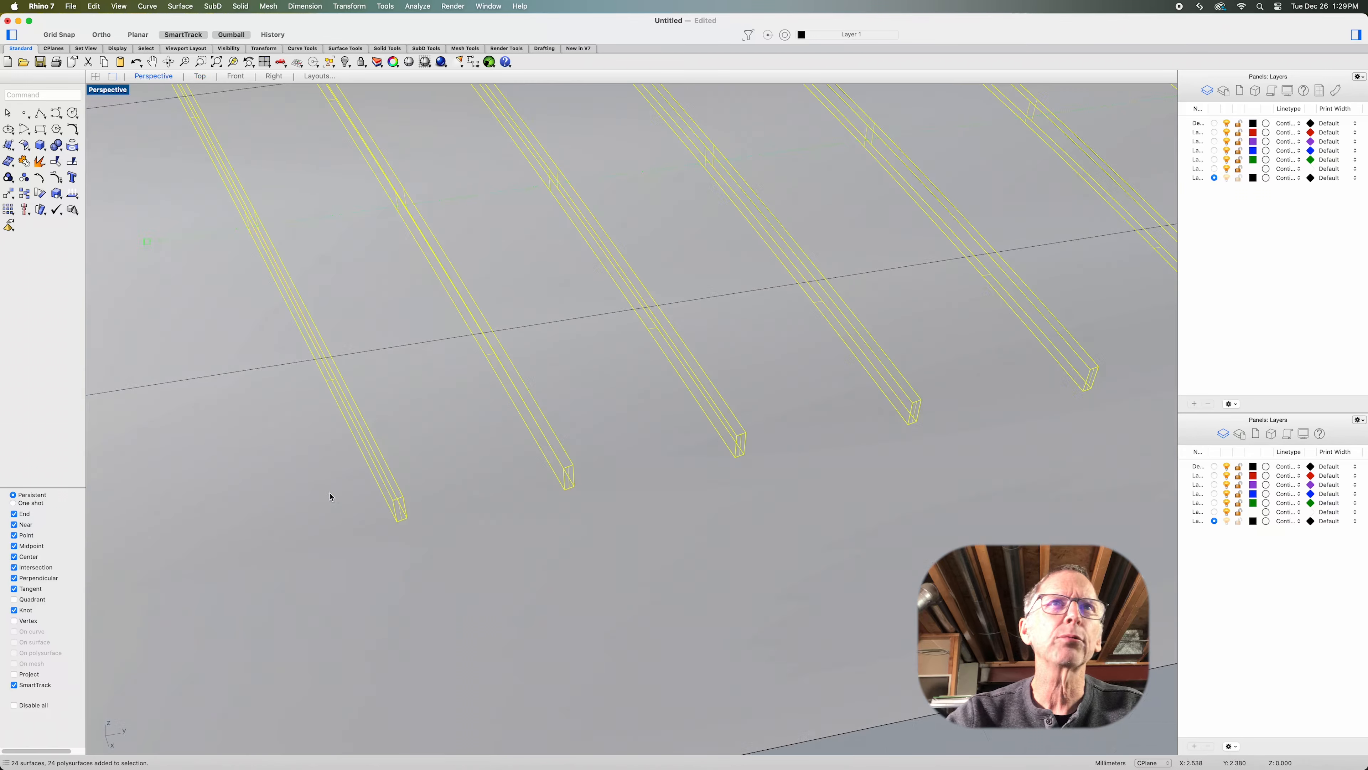
shift+right_drag(453, 431, 559, 620)
scroll(381, 397, up, 10)
scroll(382, 397, down, 5)
scroll(382, 398, up, 5)
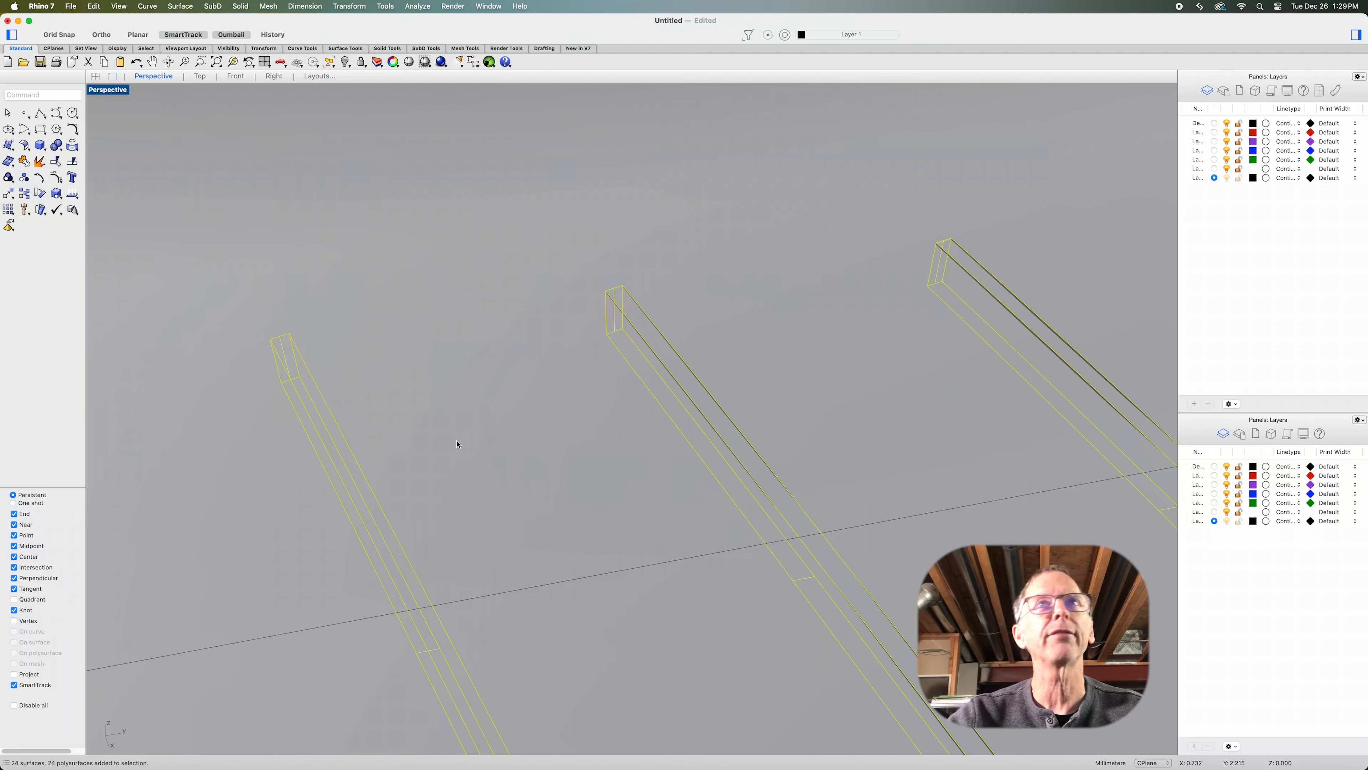
click(57, 165)
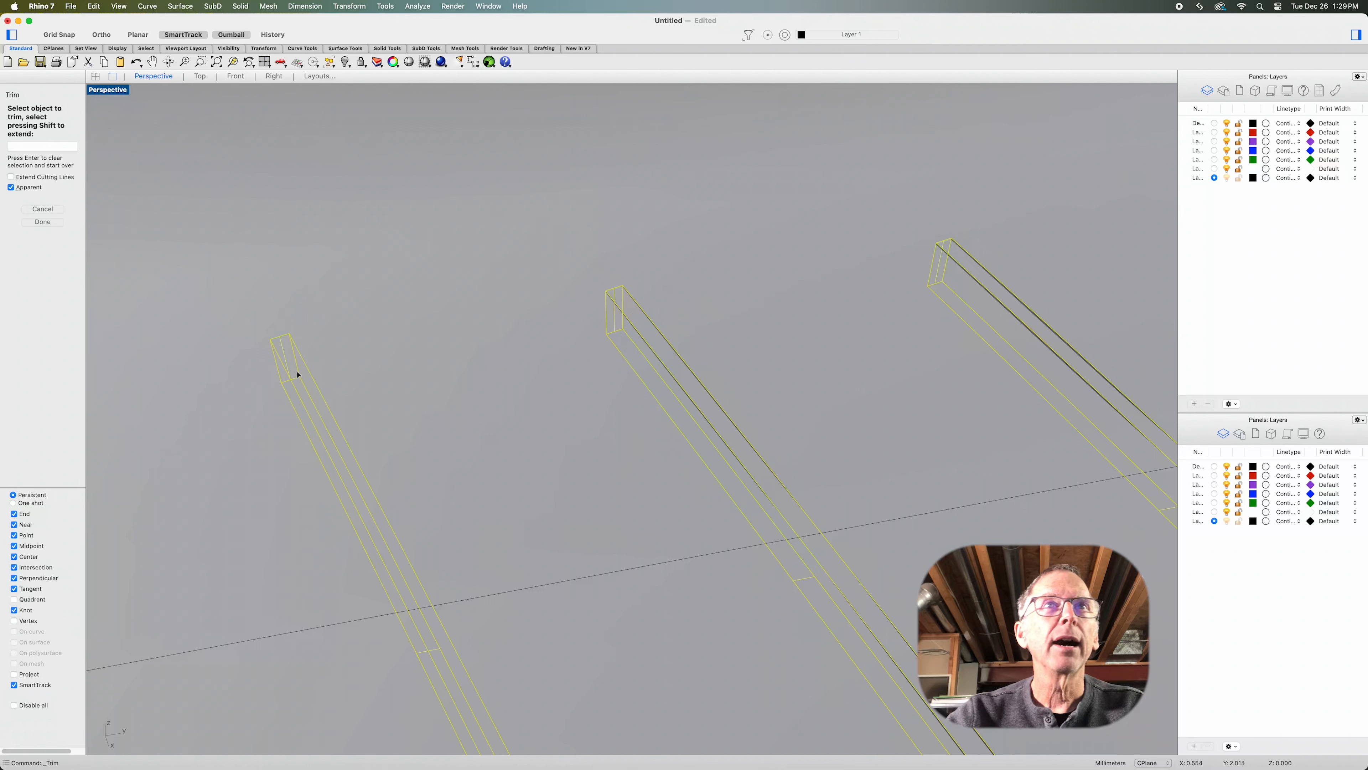
click(323, 429)
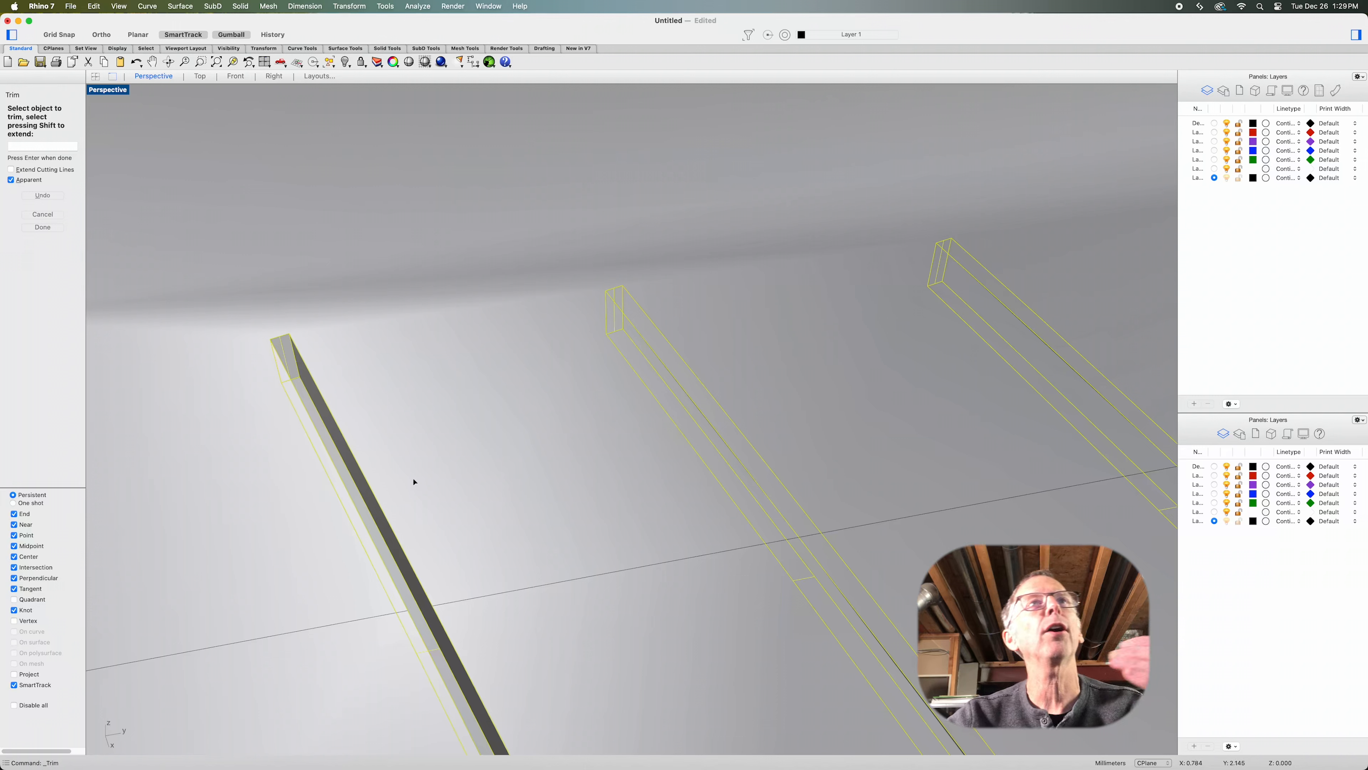
click(676, 369)
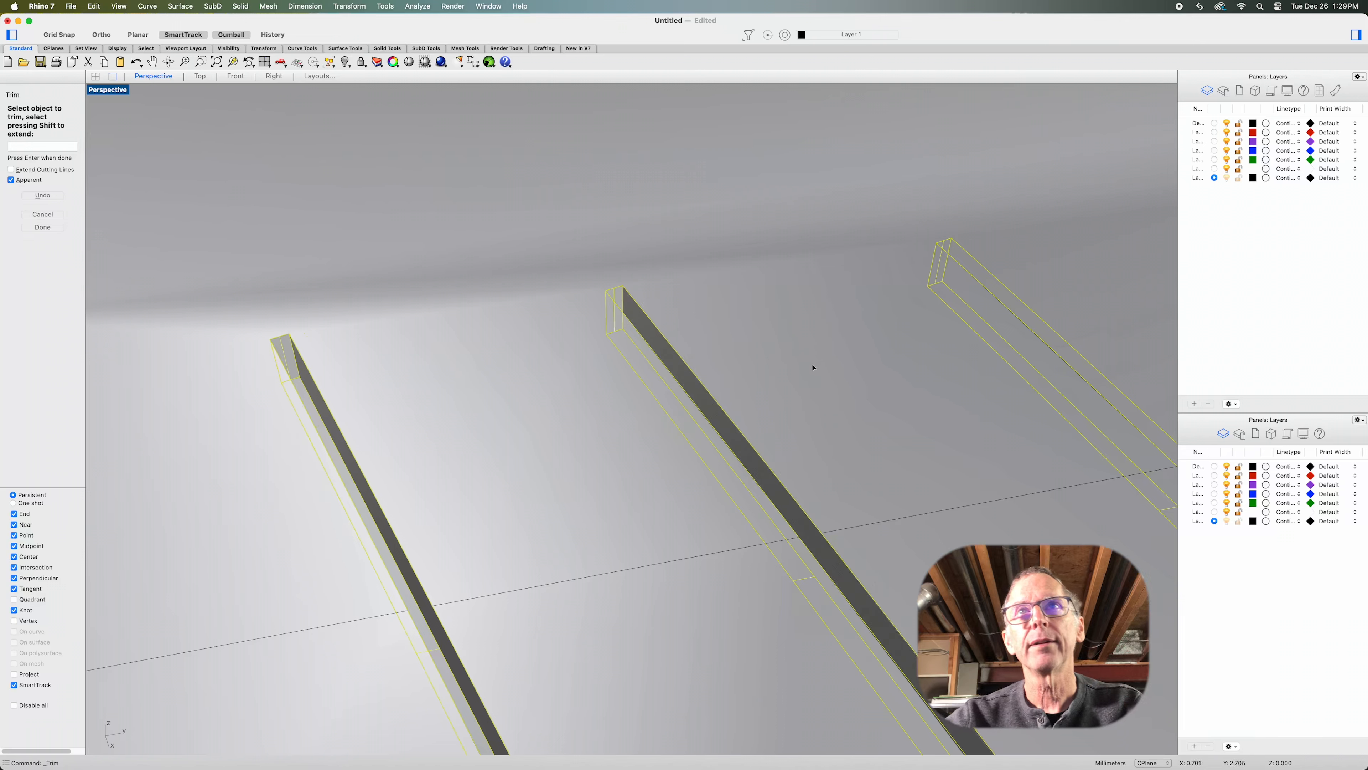
Trim the radiused surface out of the remaining fret slots along the fretboard, up to the widely spaced end, and finish the Trim command
right_drag(816, 370, 676, 365)
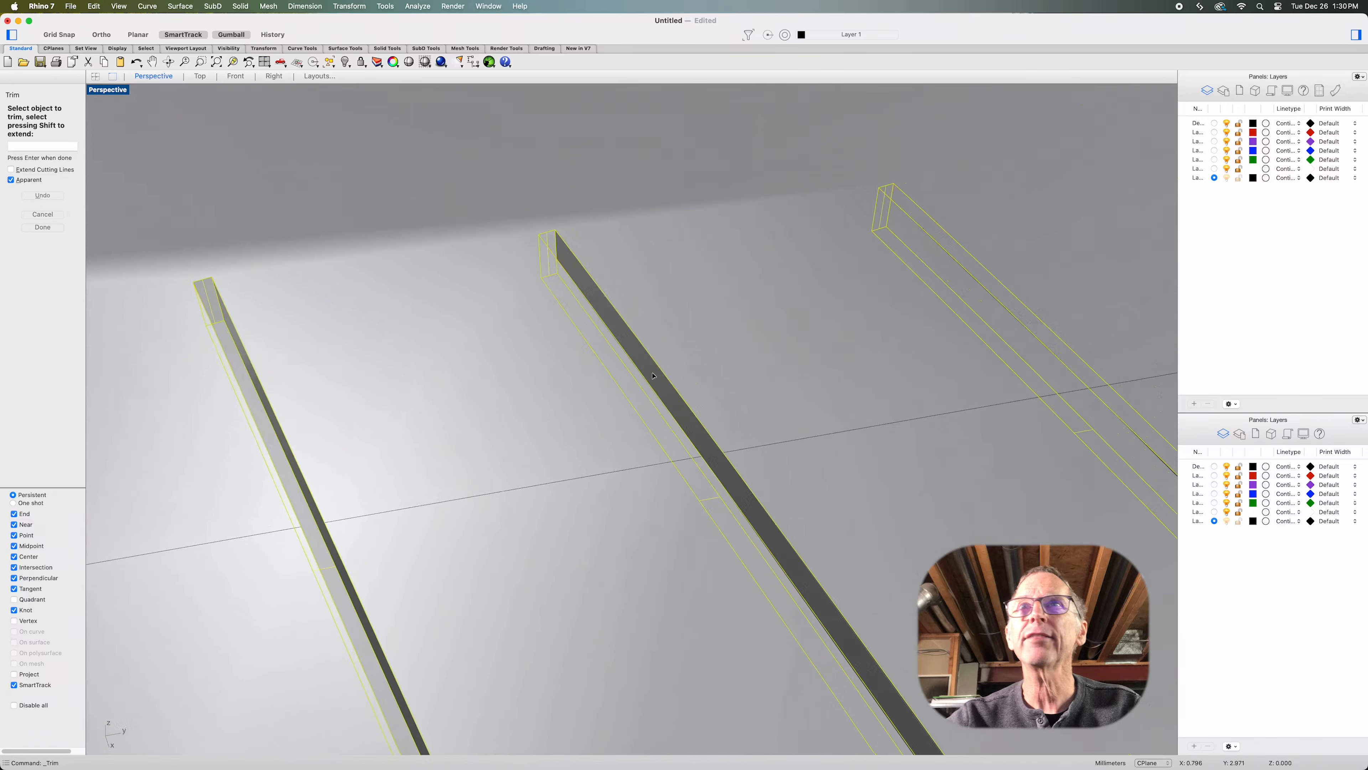
mouse_move(782, 357)
right_down()
mouse_move(604, 400)
mouse_move(751, 327)
mouse_move(711, 355)
mouse_move(571, 387)
mouse_move(778, 376)
mouse_move(642, 410)
right_up()
right_drag(828, 357, 766, 392)
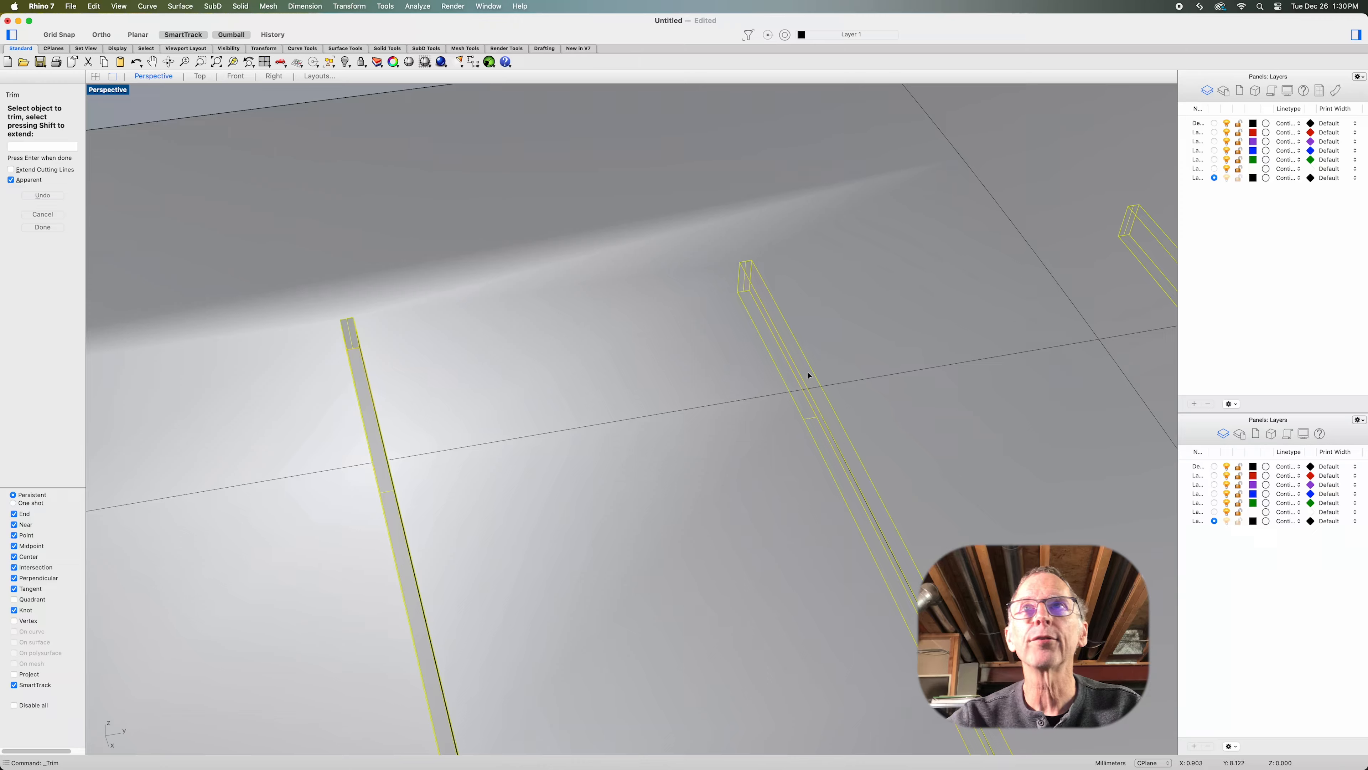
right_drag(903, 374, 743, 402)
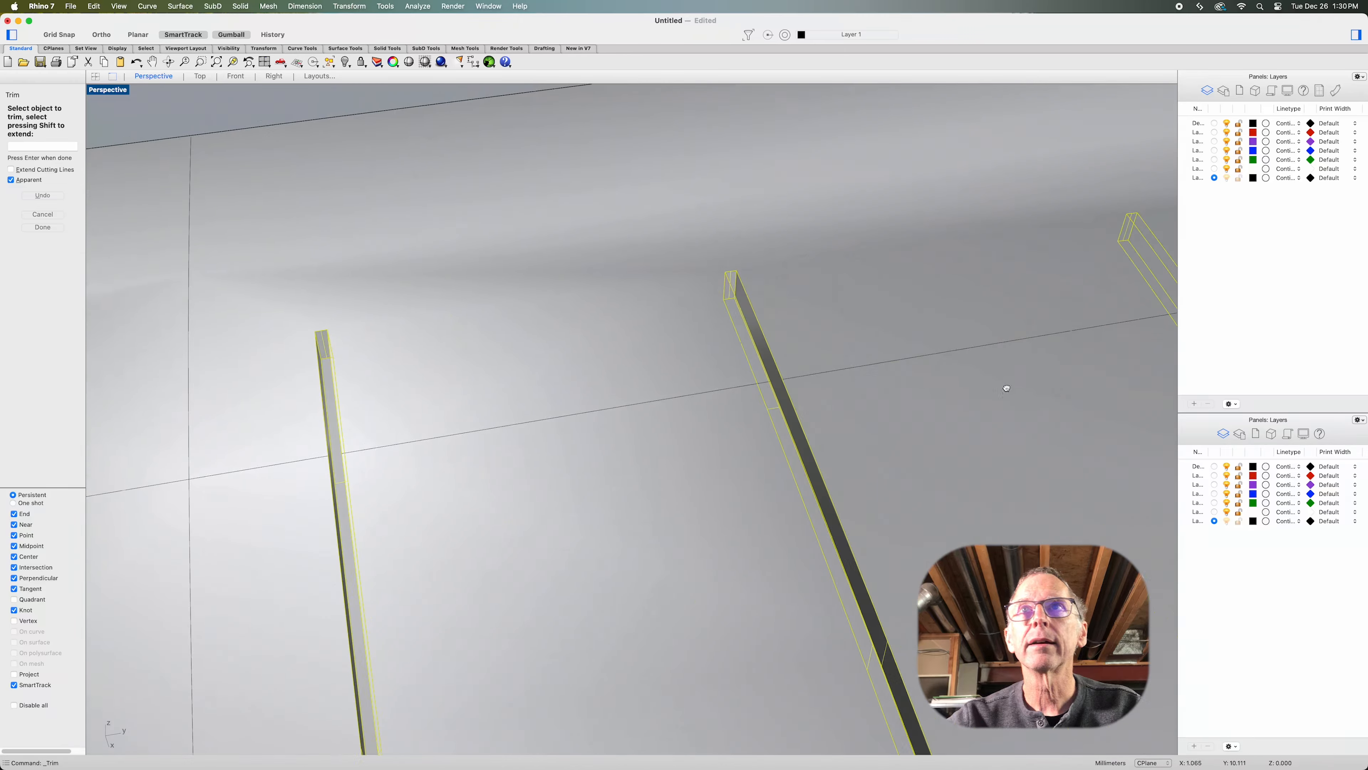
right_drag(1004, 385, 805, 406)
right_drag(956, 375, 773, 392)
click(832, 382)
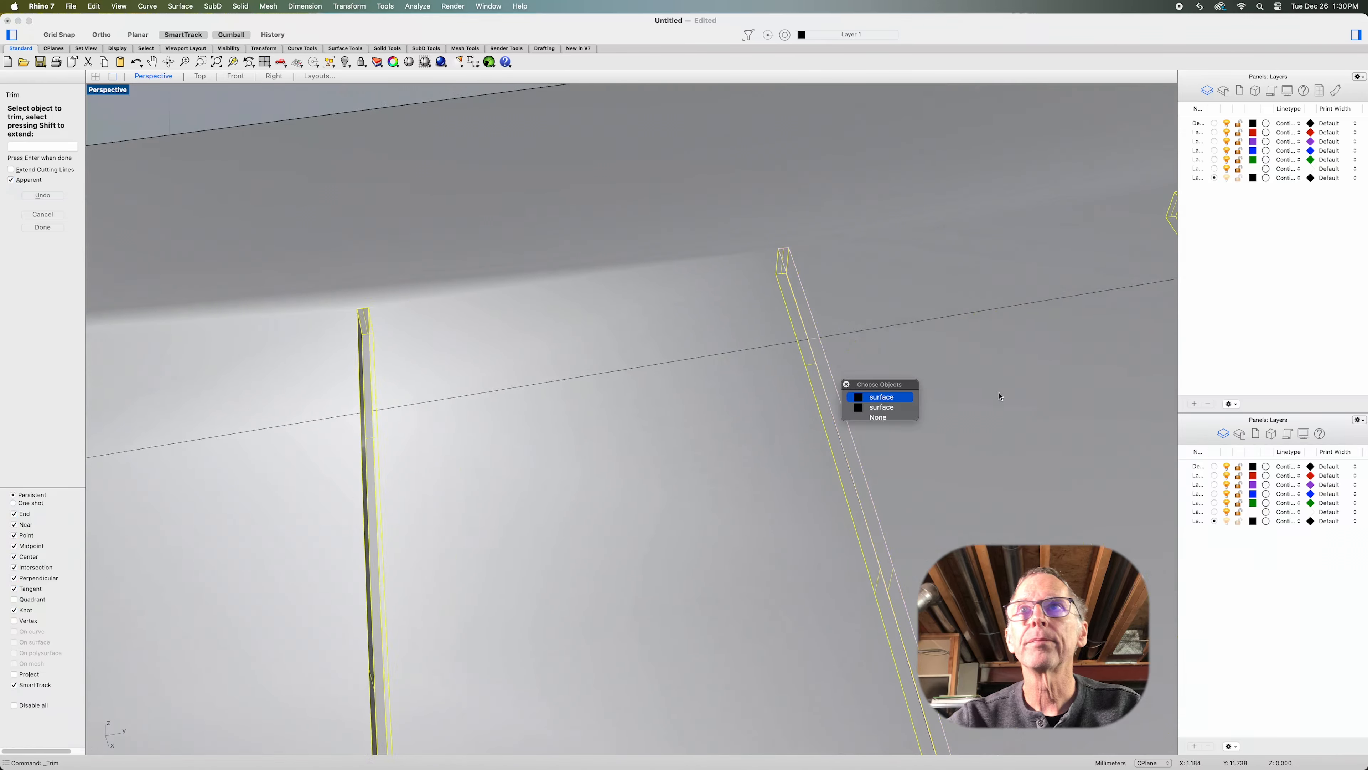
click(896, 396)
right_drag(1020, 407, 780, 403)
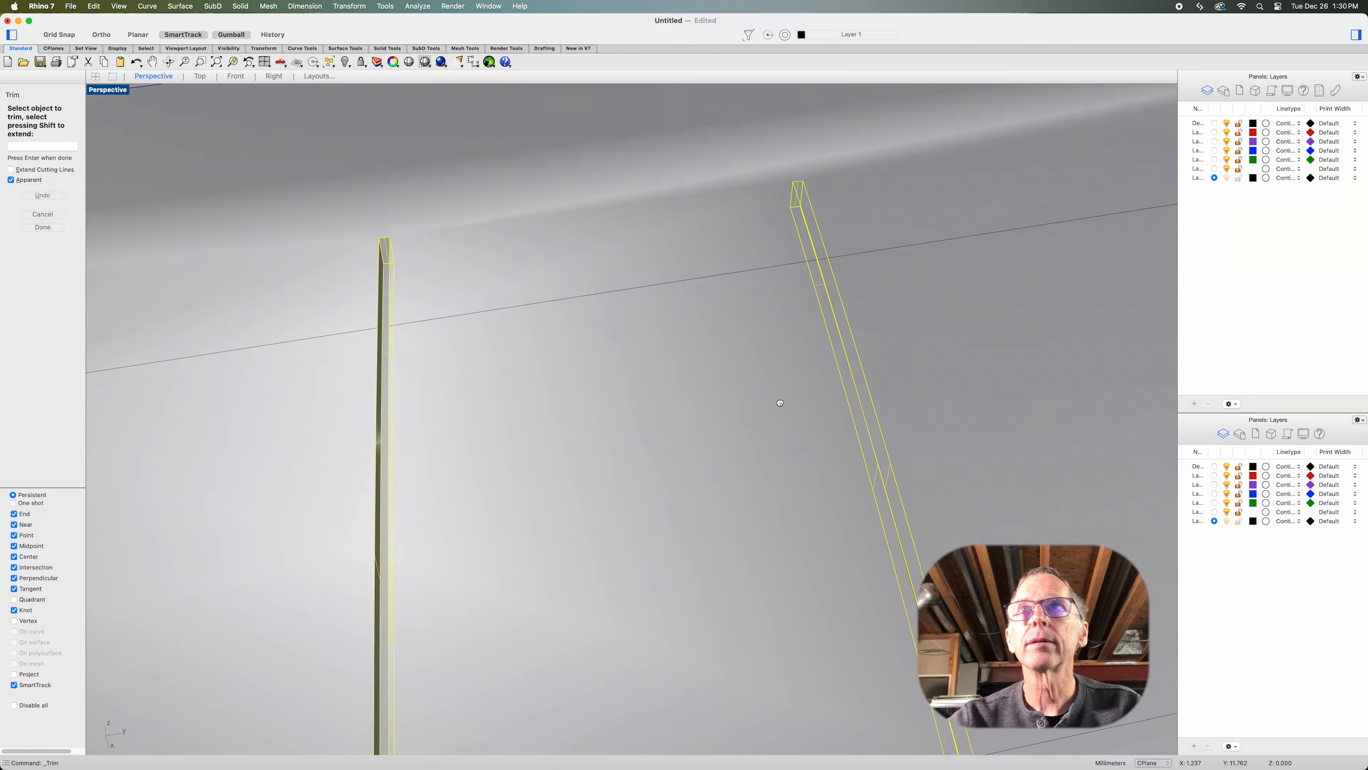
right_drag(852, 360, 889, 335)
right_drag(980, 333, 779, 337)
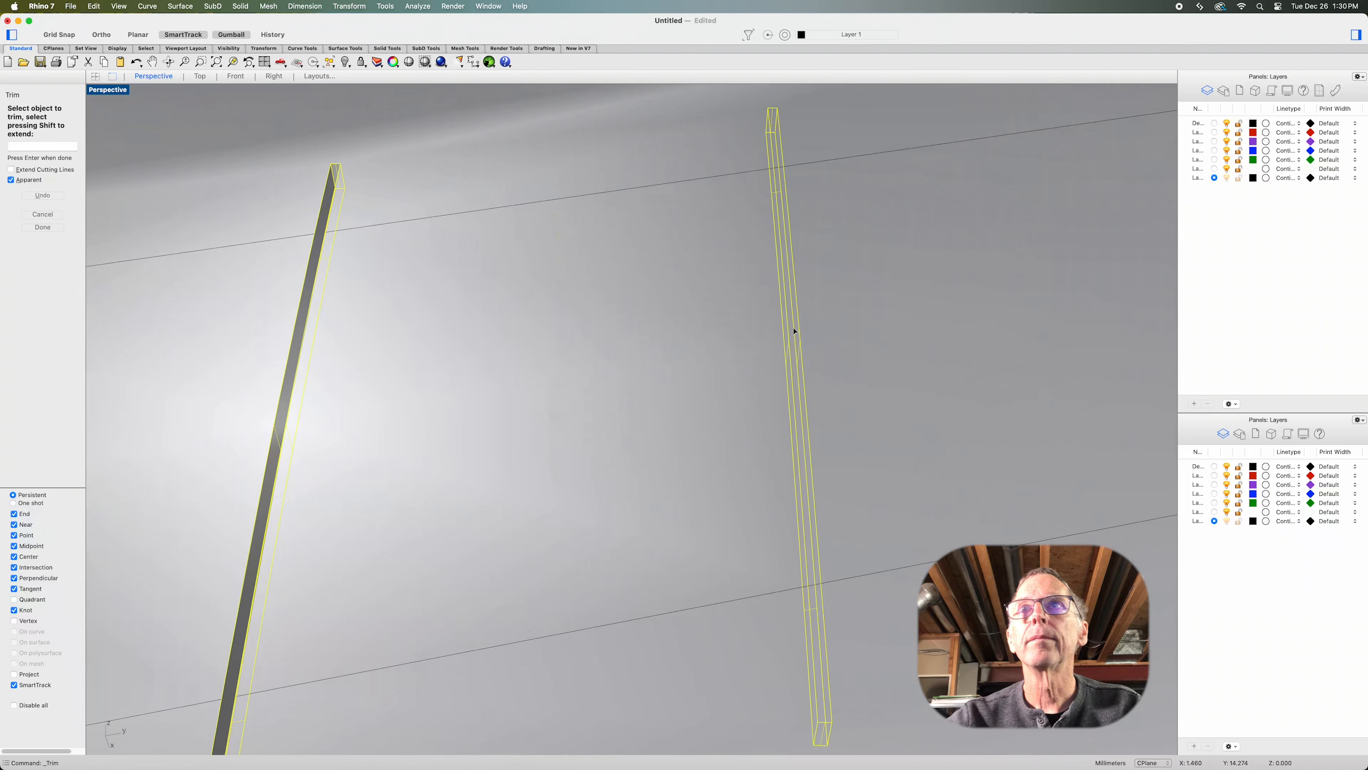
right_drag(867, 254, 635, 308)
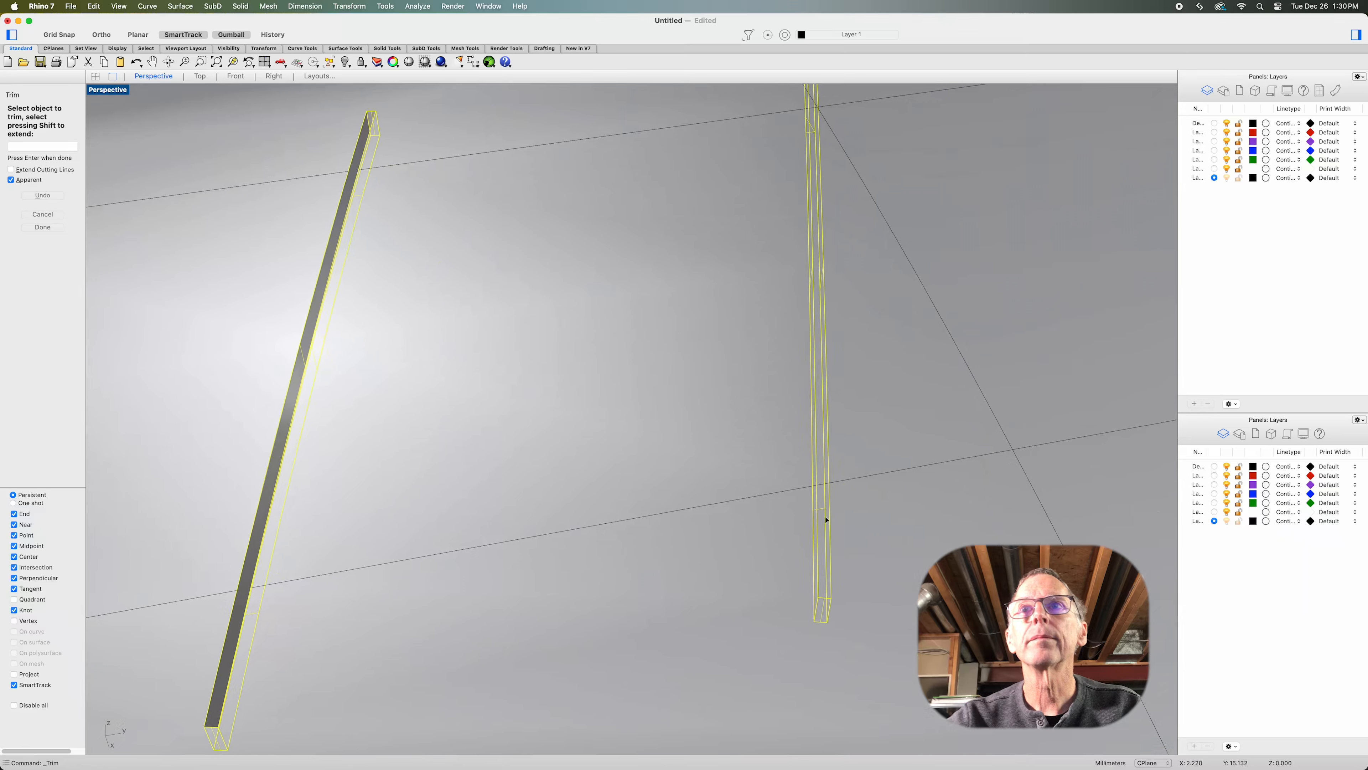
click(824, 555)
shift+right_drag(970, 502, 760, 515)
click(916, 487)
right_drag(1018, 459, 650, 505)
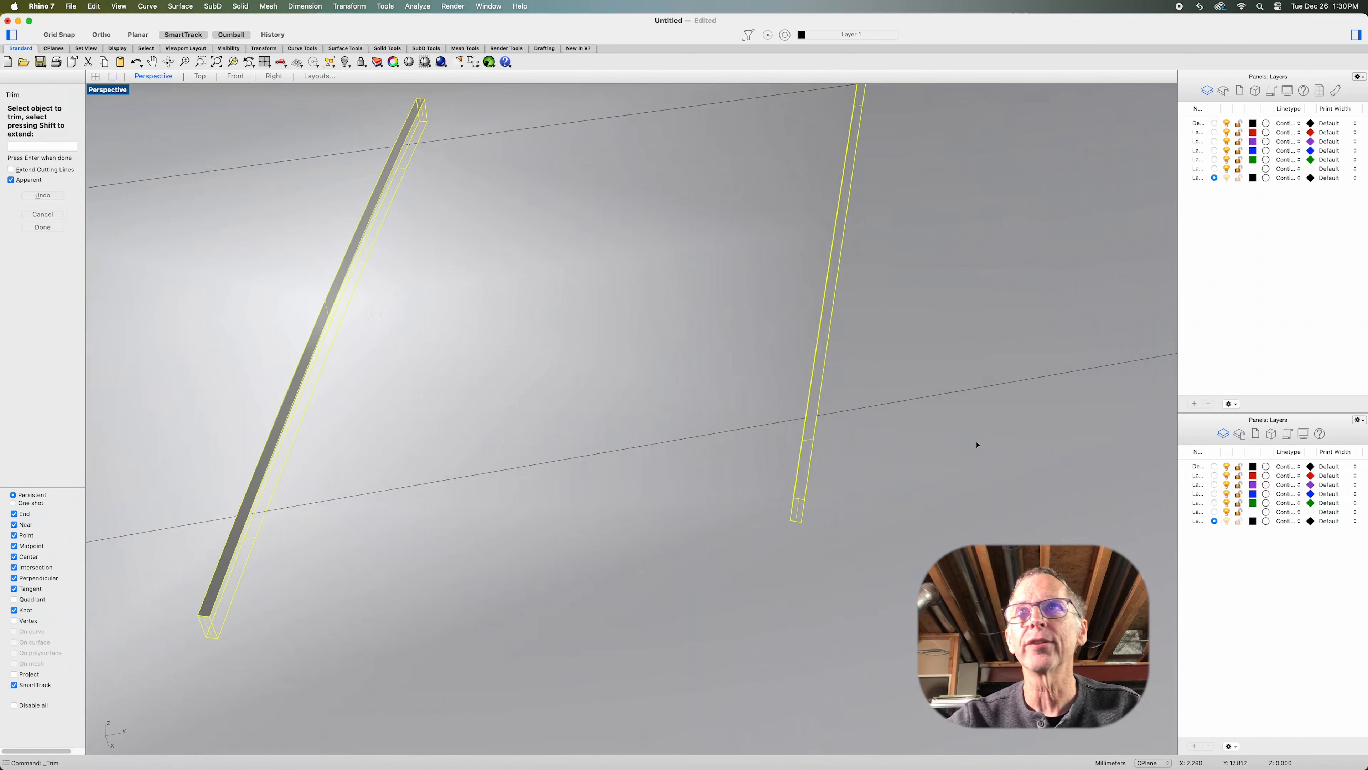
right_drag(962, 435, 642, 373)
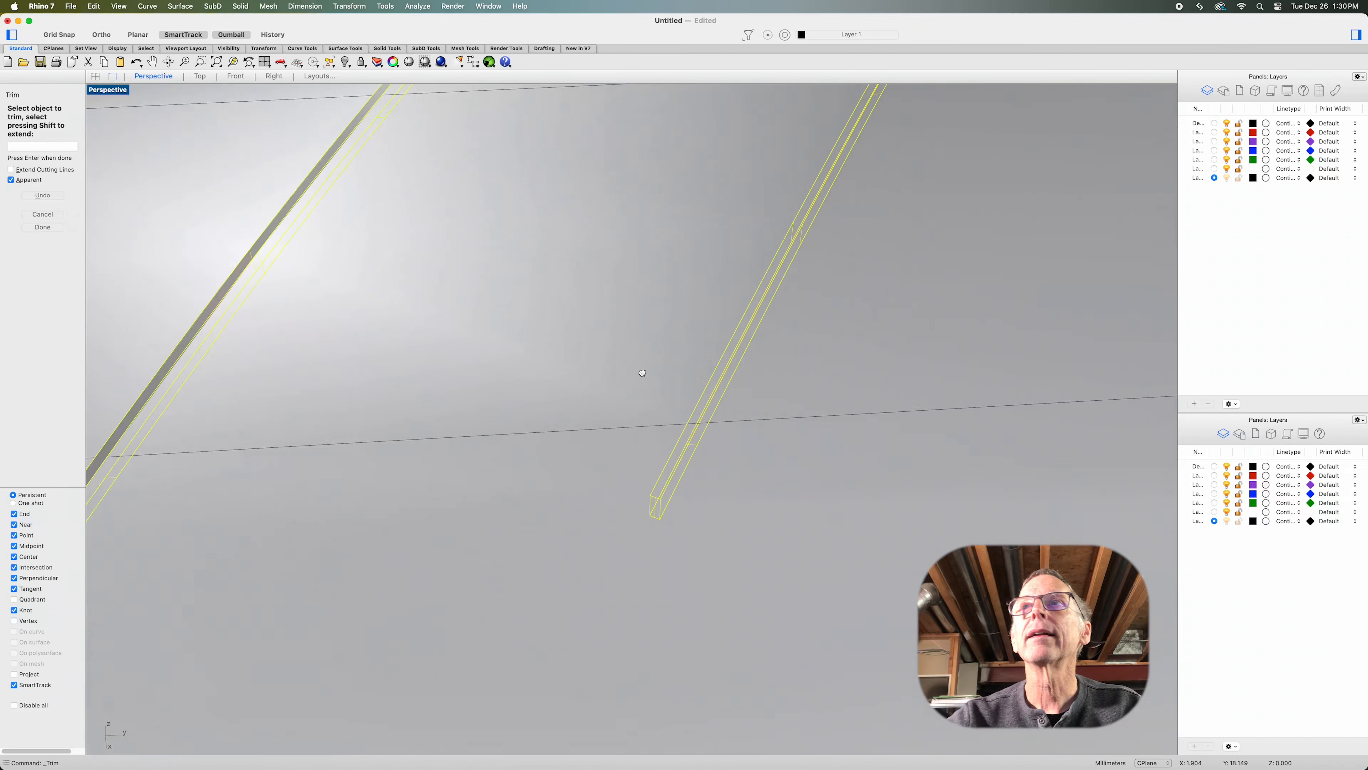
click(670, 480)
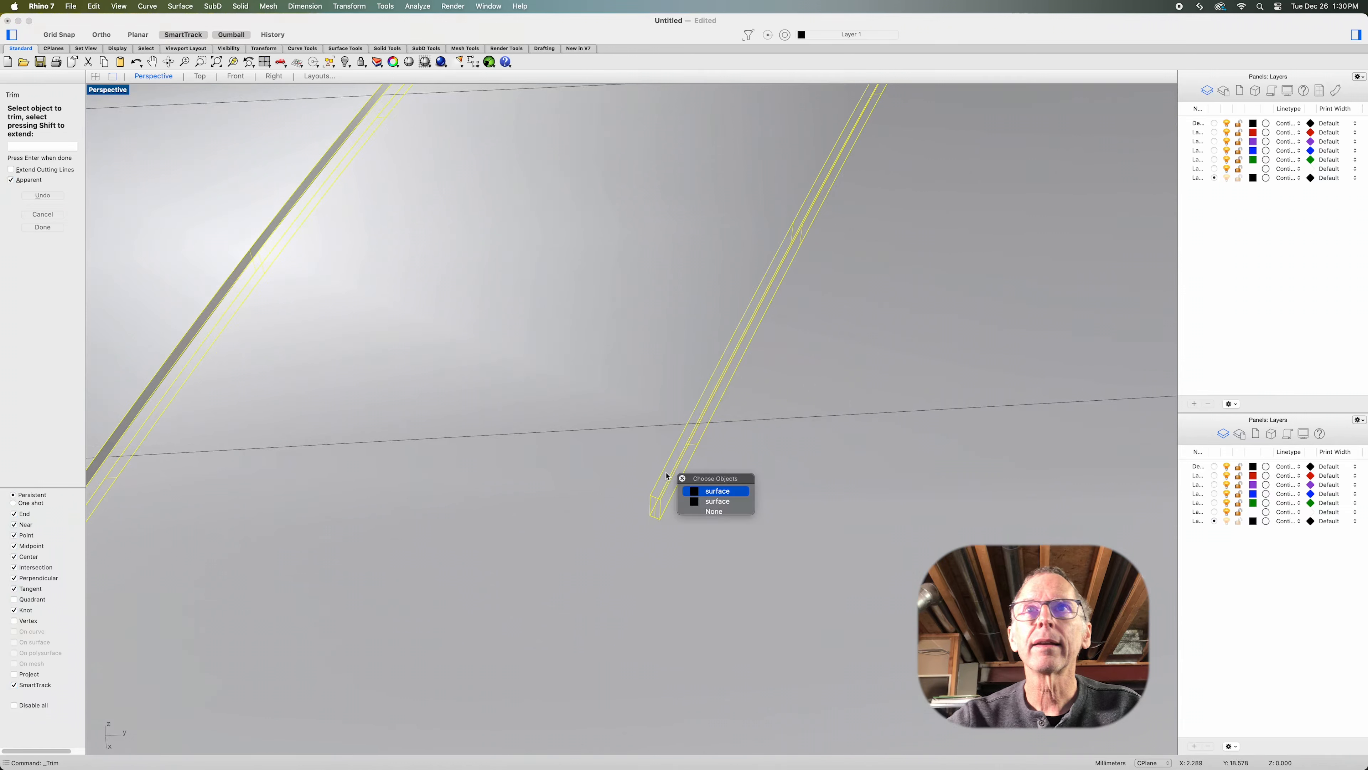
click(739, 493)
right_drag(831, 480, 725, 469)
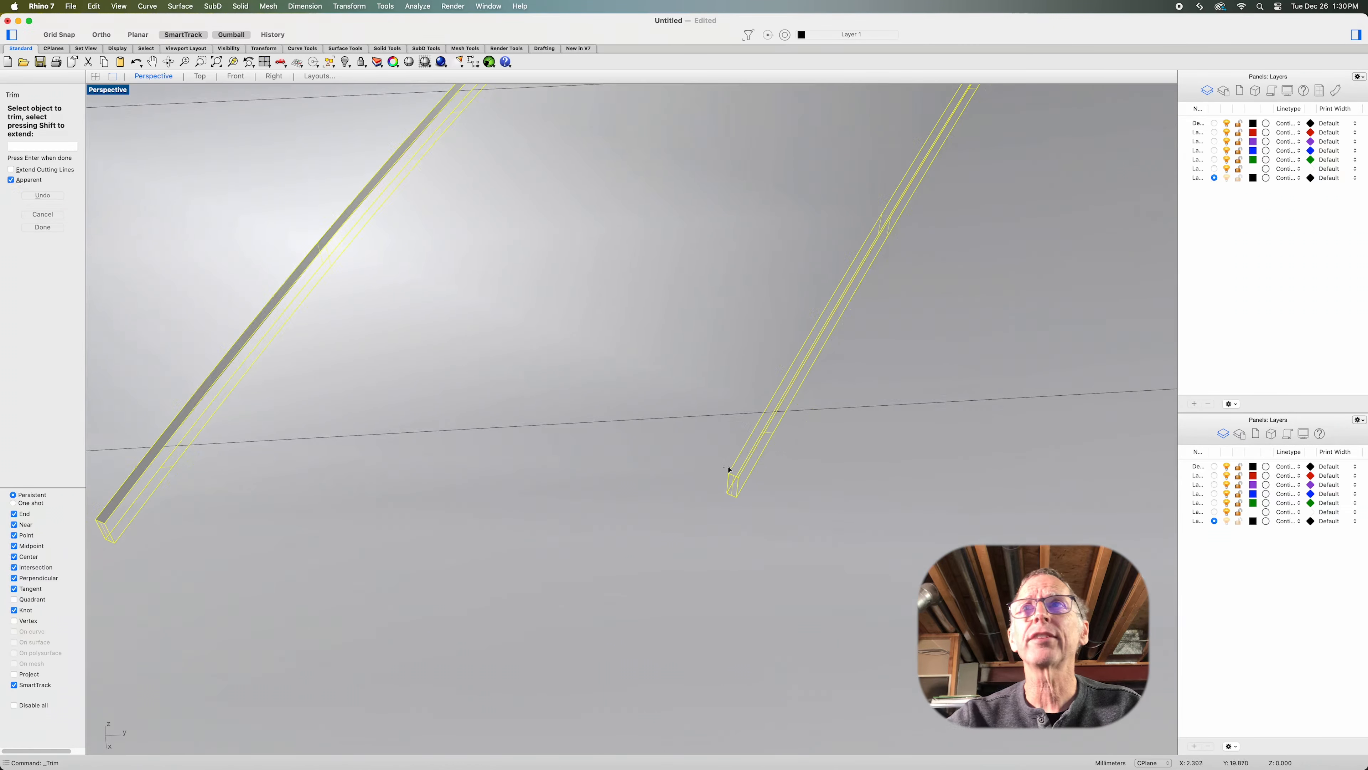
shift+right_drag(953, 455, 507, 467)
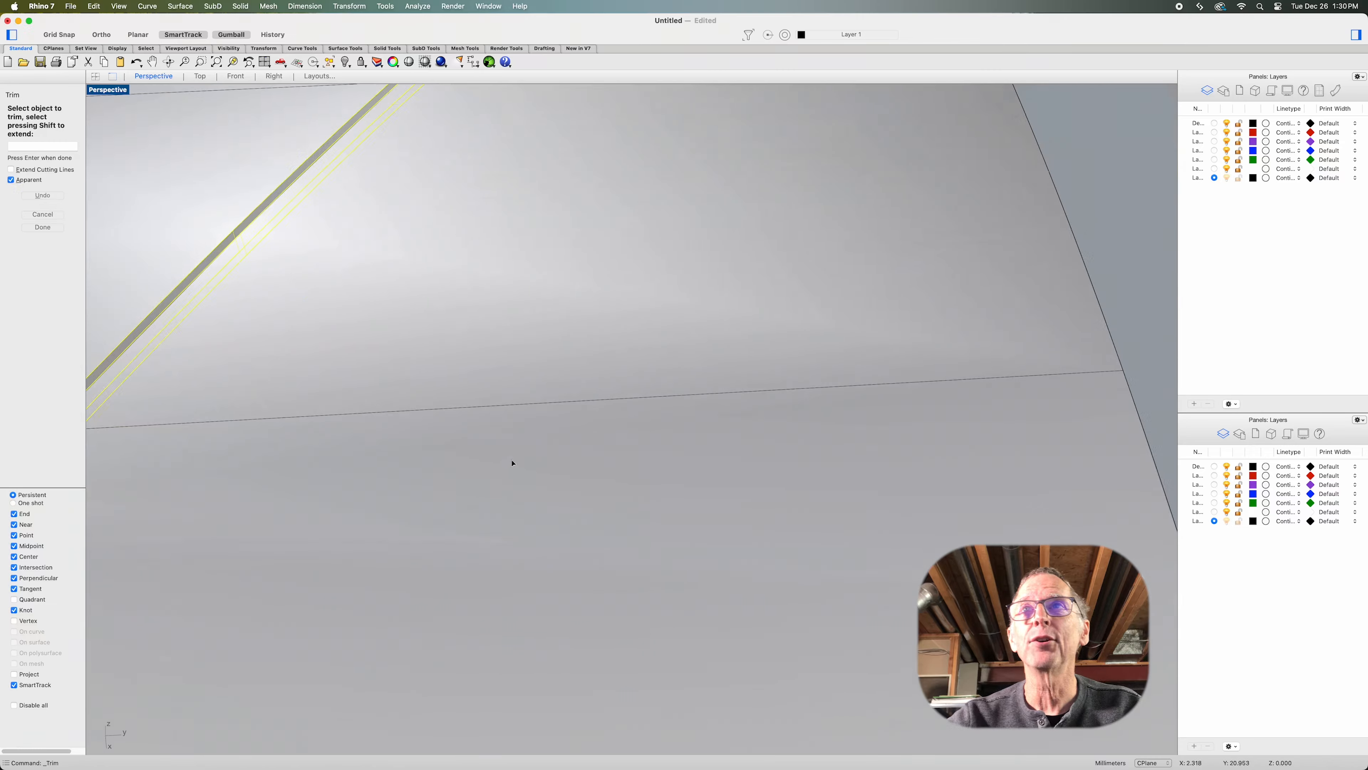
scroll(862, 459, down, 5)
right_drag(685, 522, 720, 512)
scroll(646, 503, up, 5)
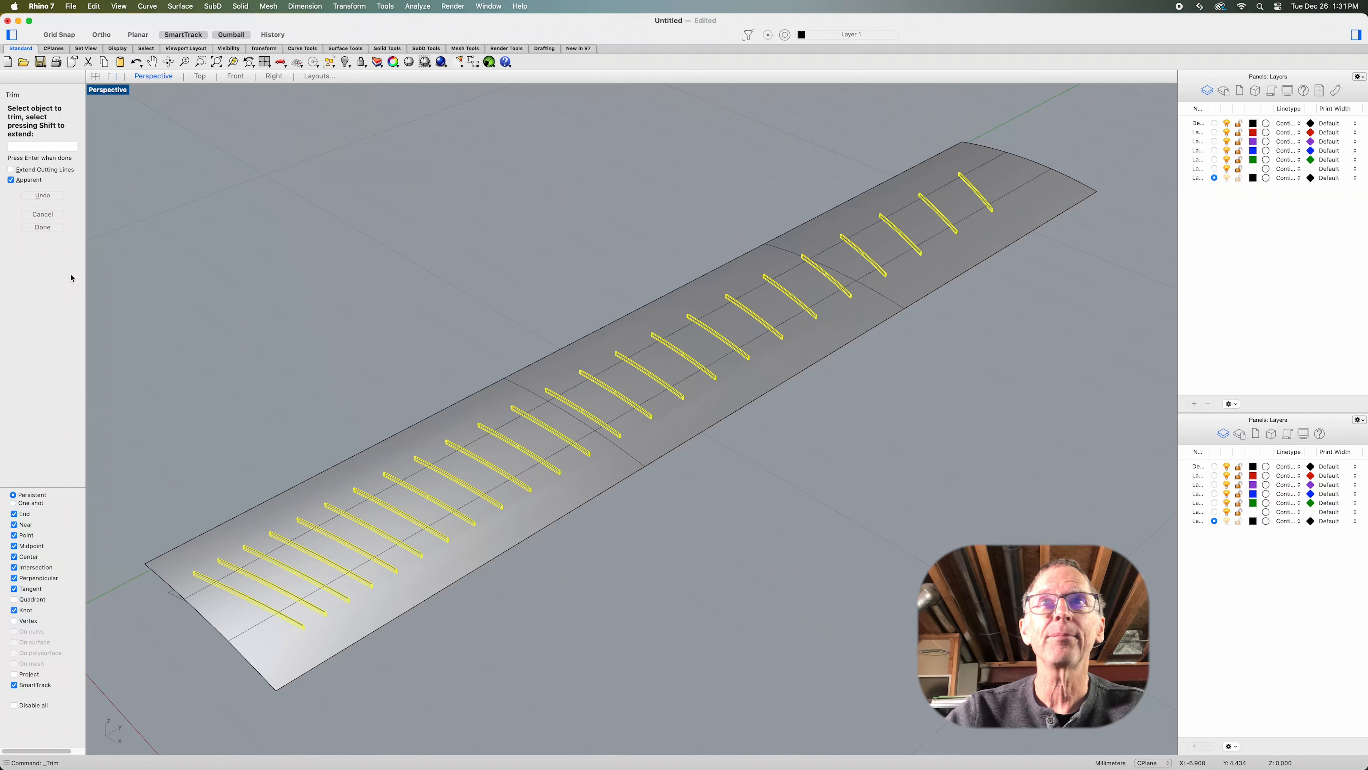
click(43, 227)
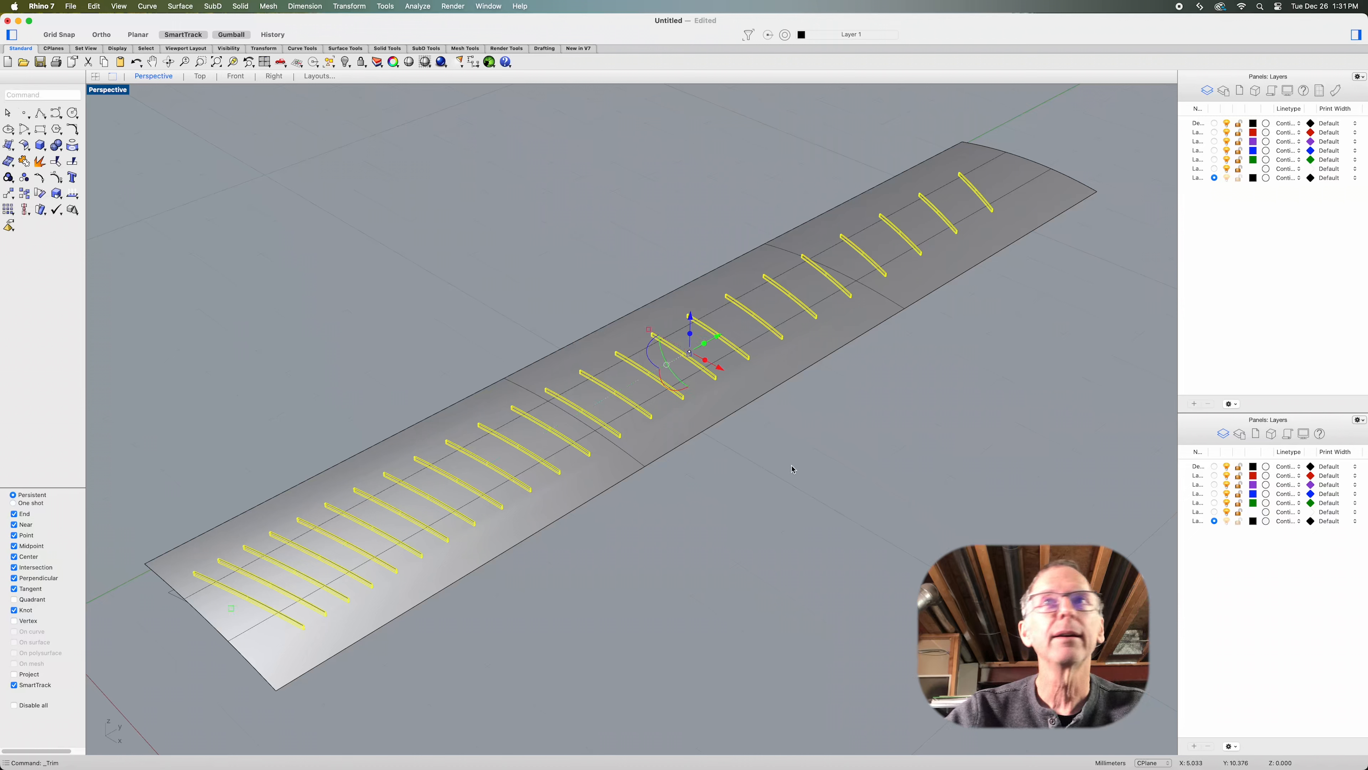
Create a planar surface from the closed tapered fretboard outline curve beneath the radiused surface
right_drag(748, 461, 717, 415)
click(304, 277)
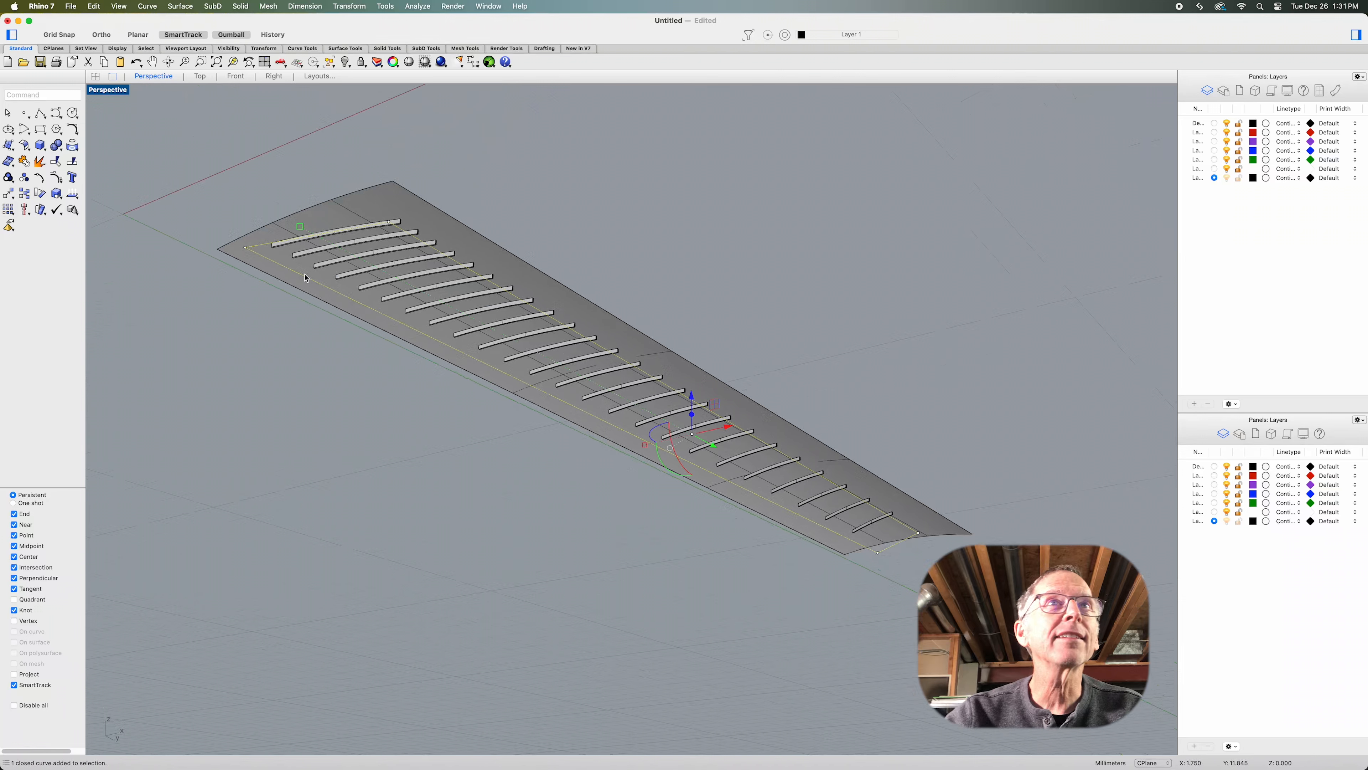
right_drag(366, 369, 464, 464)
click(206, 79)
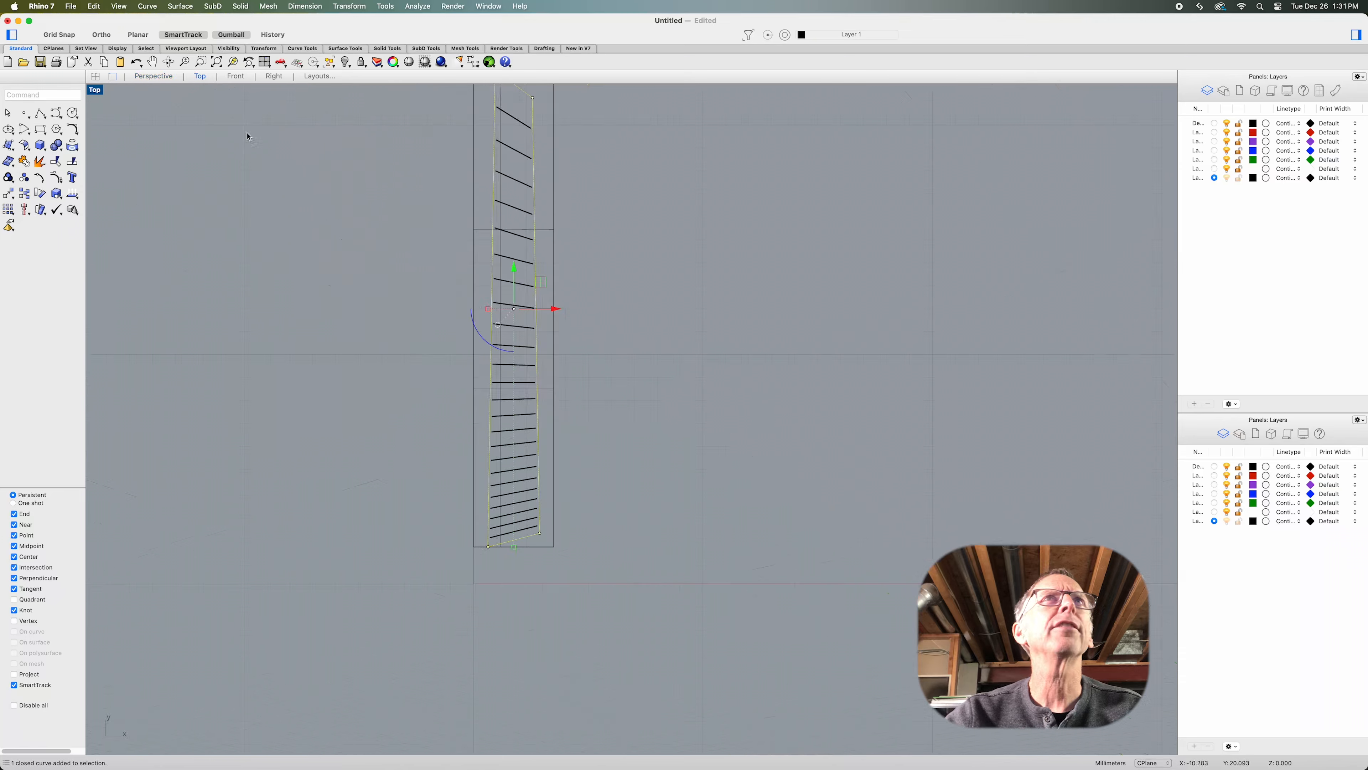
right_drag(461, 257, 464, 336)
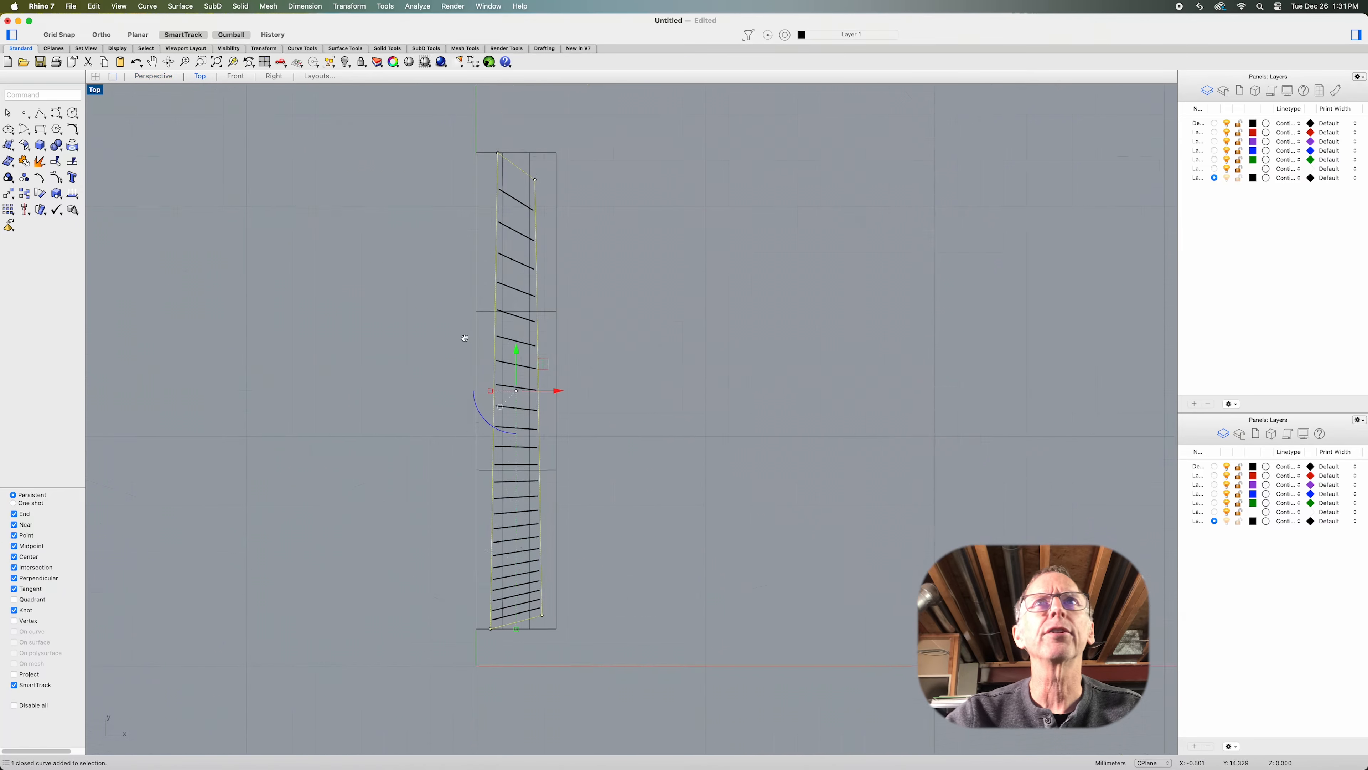
click(172, 80)
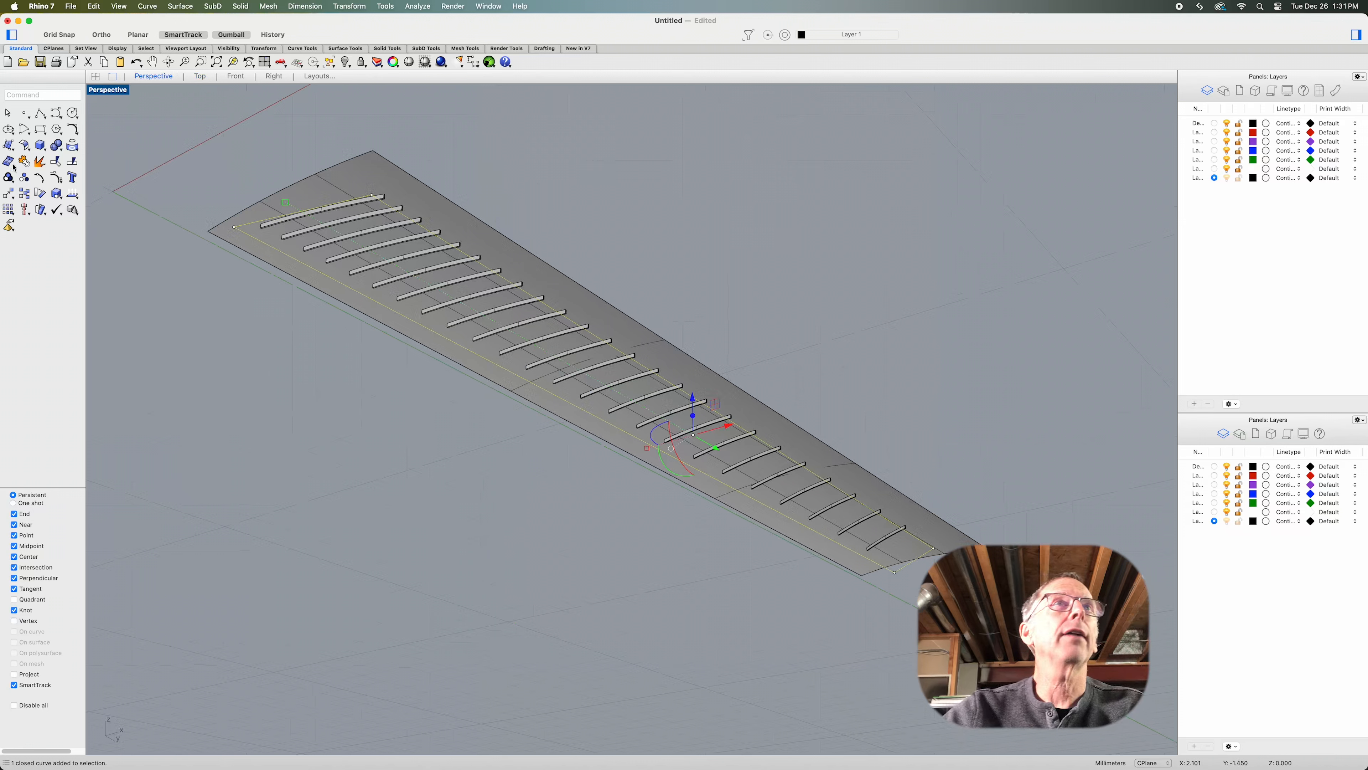
click(9, 148)
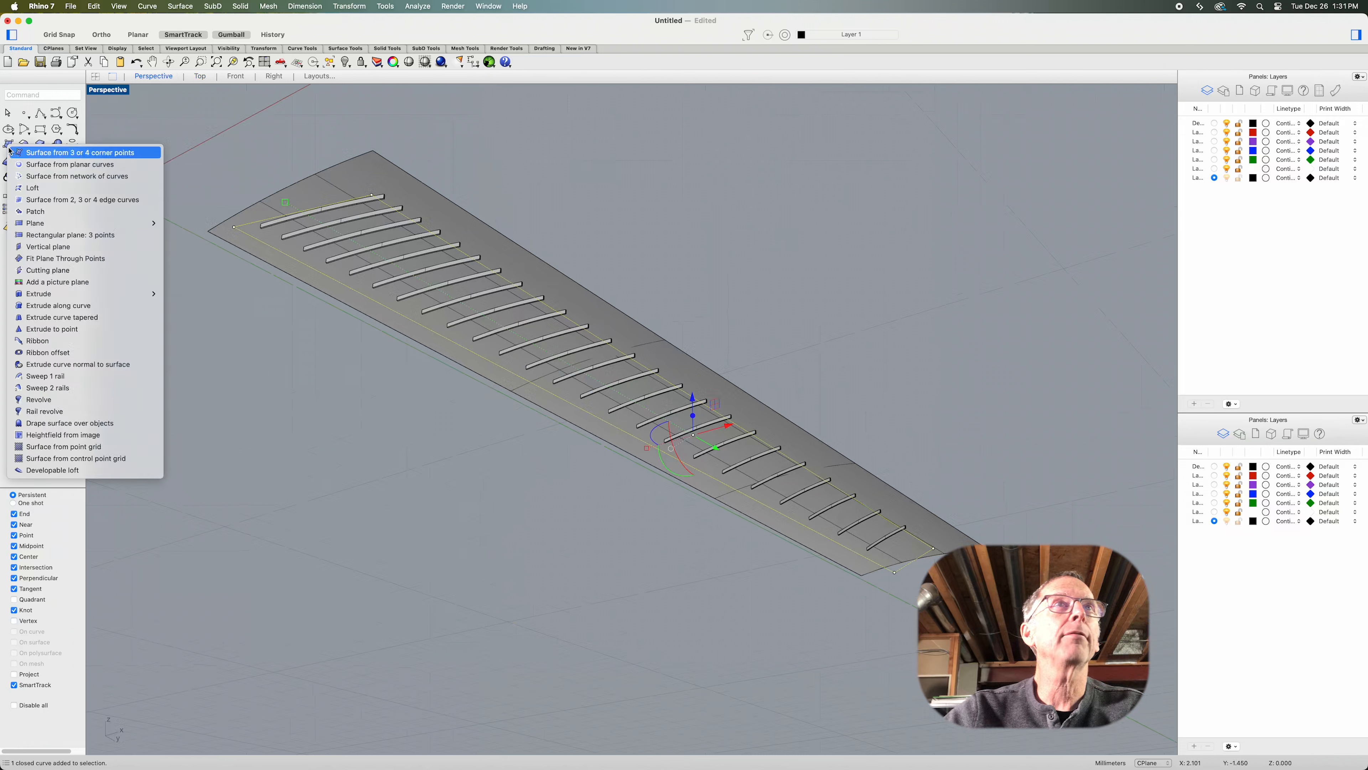
click(49, 165)
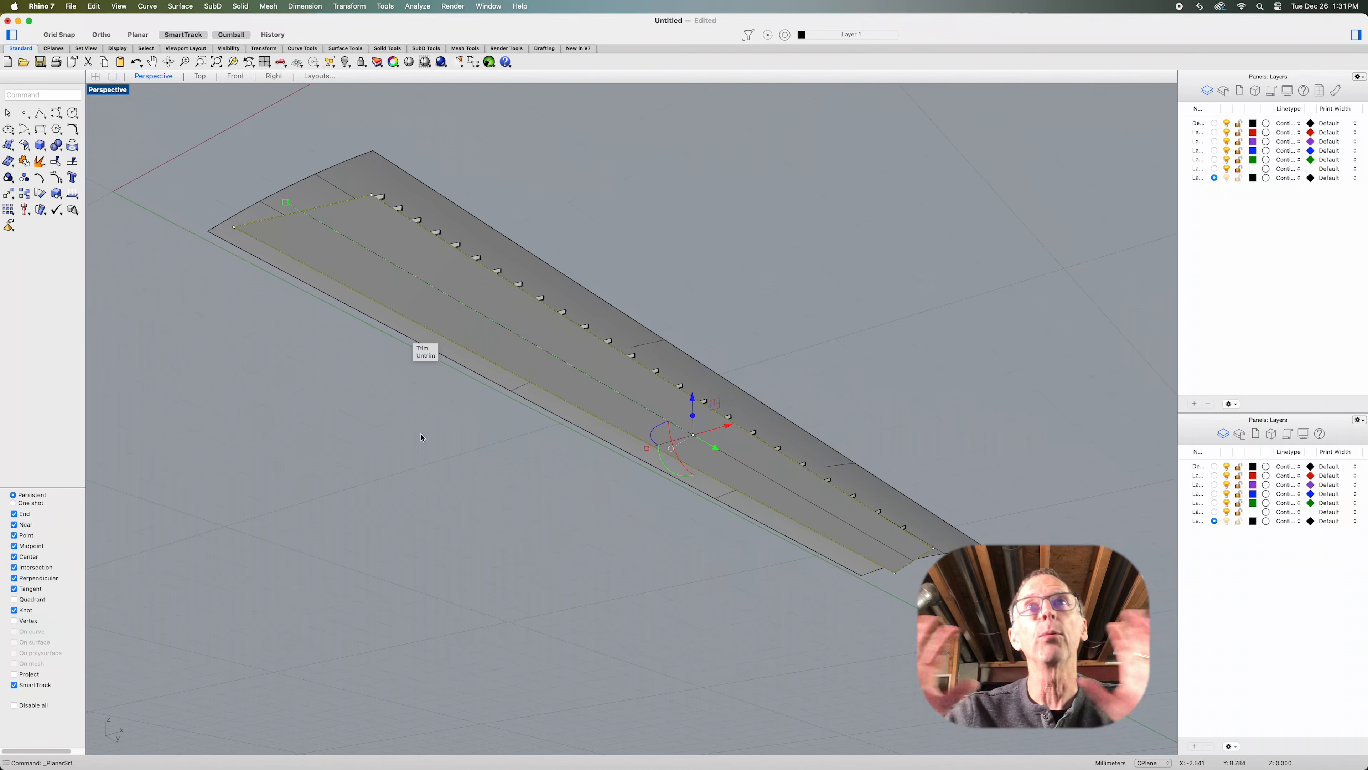
Extrude the fretboard outline straight up past the radiused surface as open, non-solid walls, and delete the outline curve
right_drag(296, 336, 296, 377)
click(183, 6)
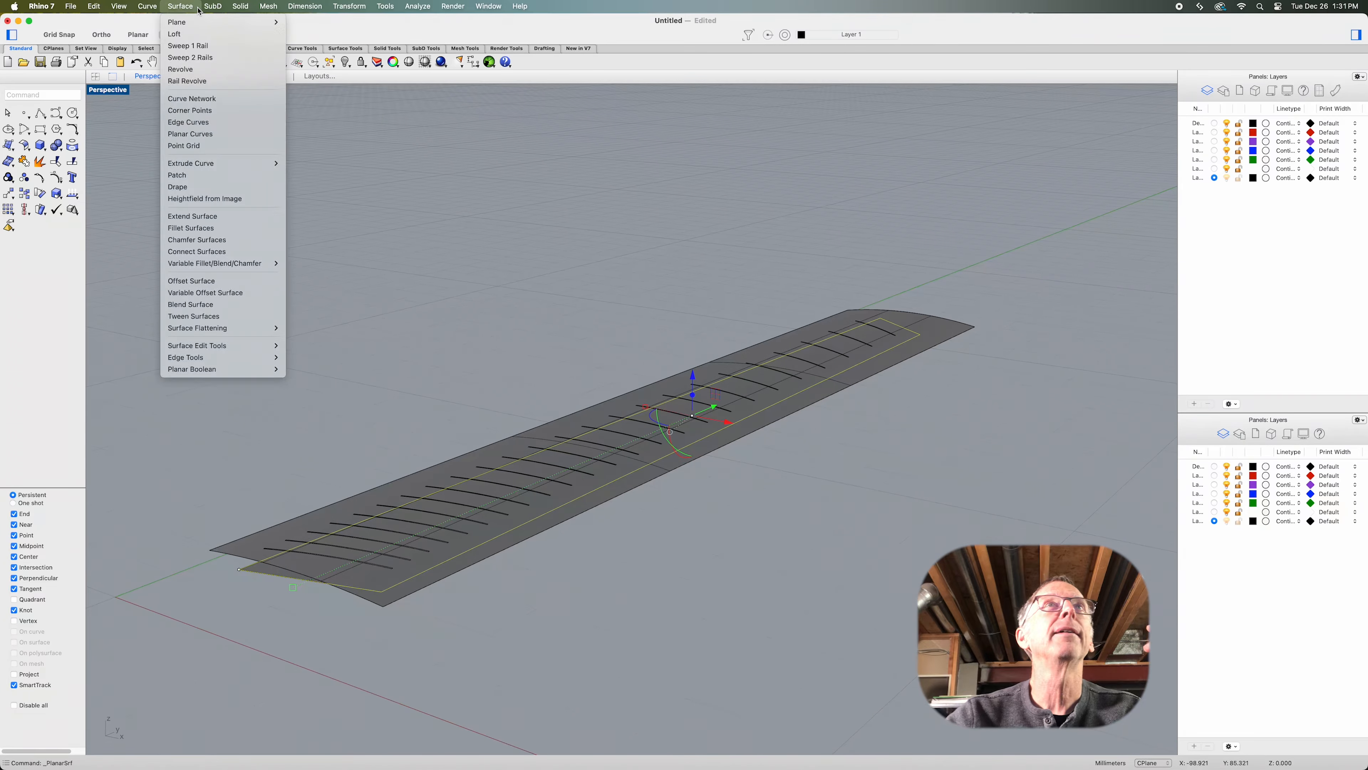
mouse_move(253, 163)
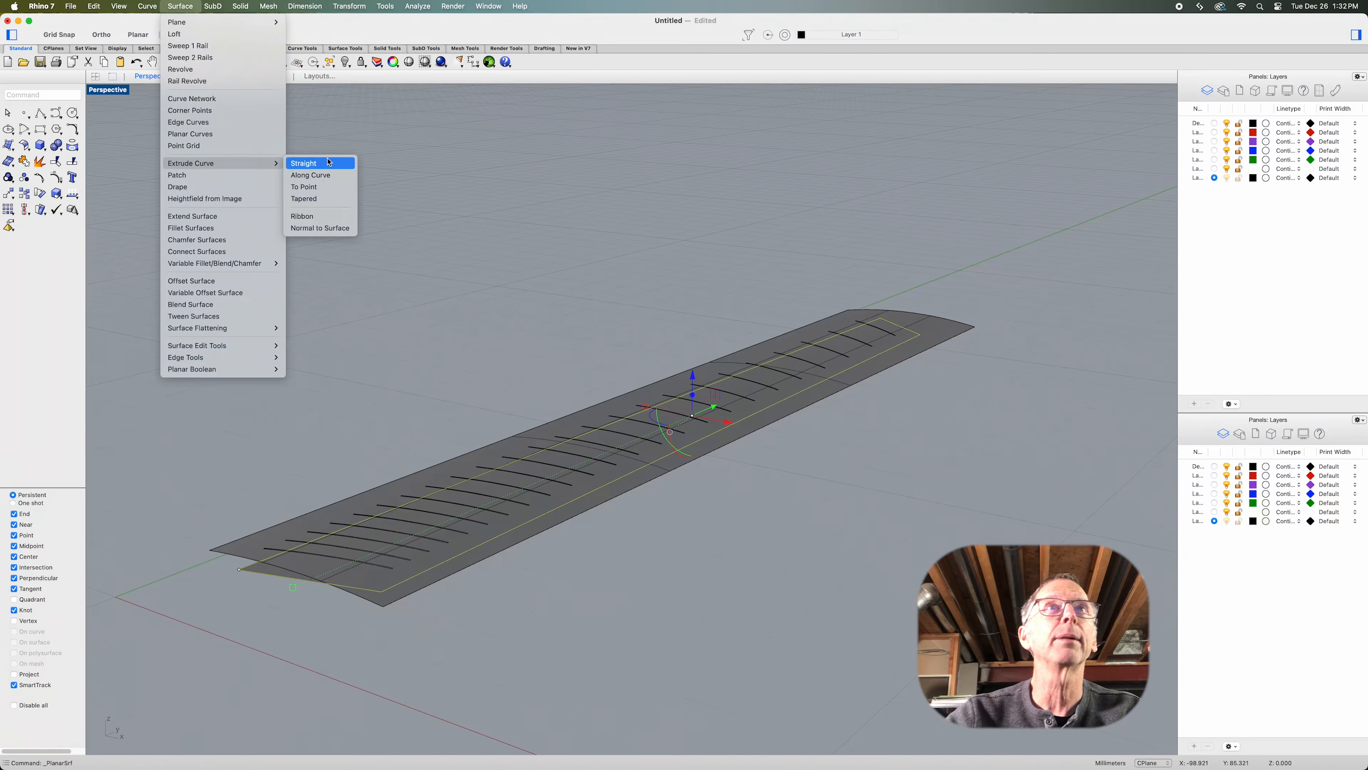
click(330, 162)
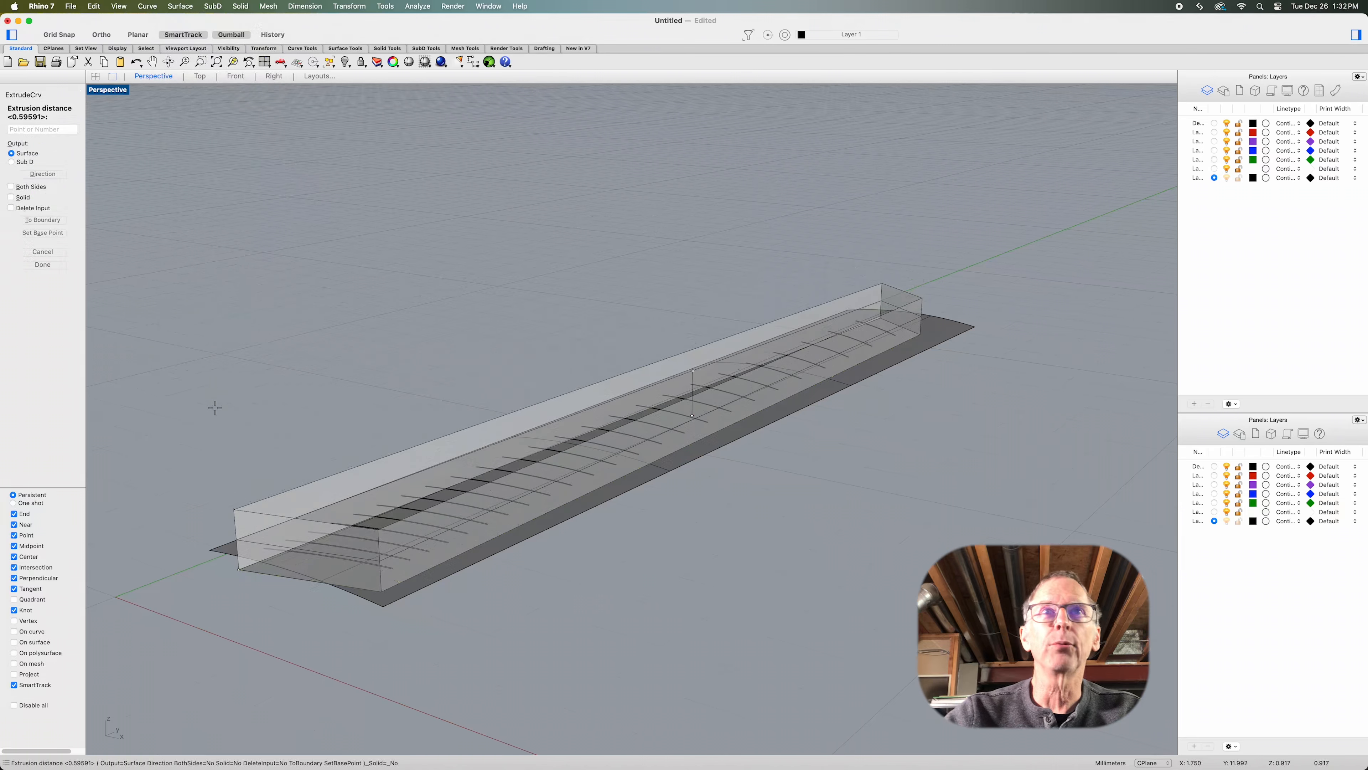
click(249, 420)
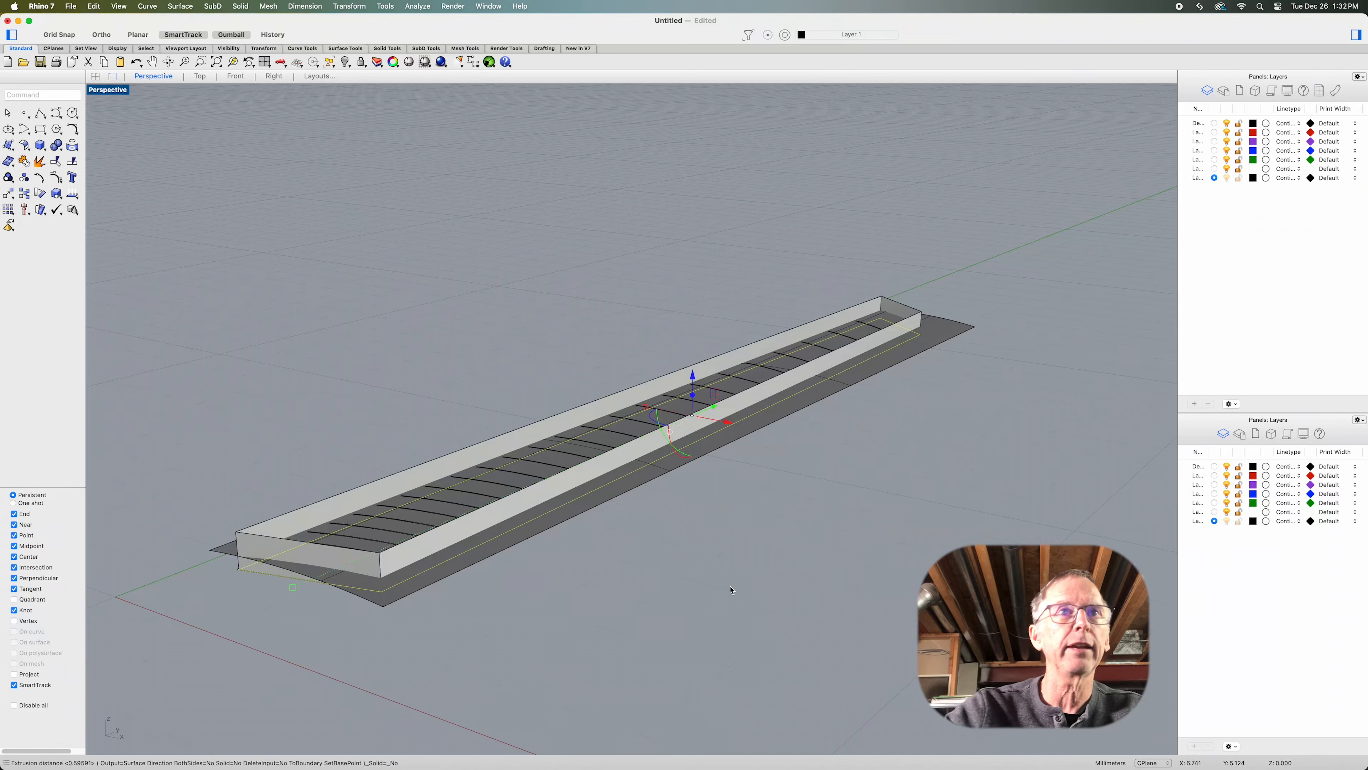
key(Delete)
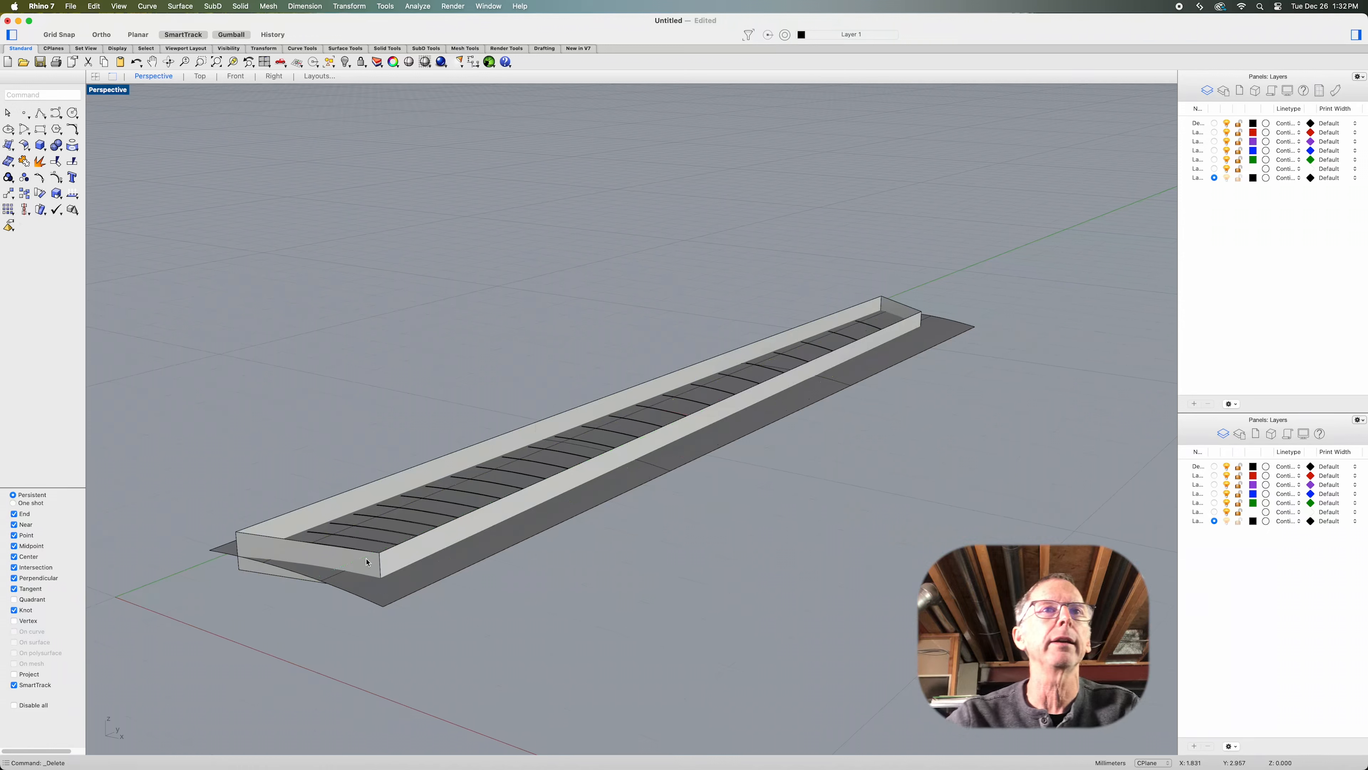
Trim away the parts of the radiused surface that lie outside the fretboard, using the extruded walls as the cutting object
click(391, 564)
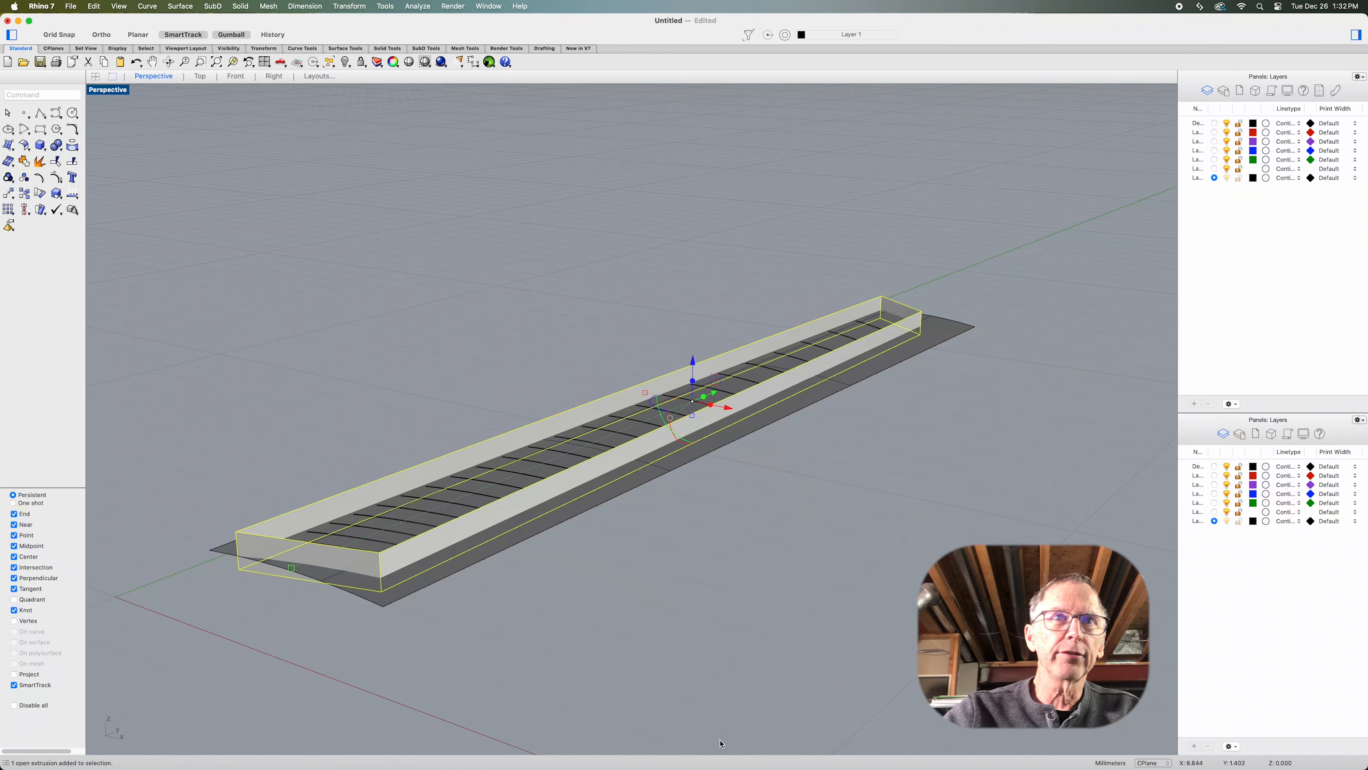
scroll(635, 626, up, 2)
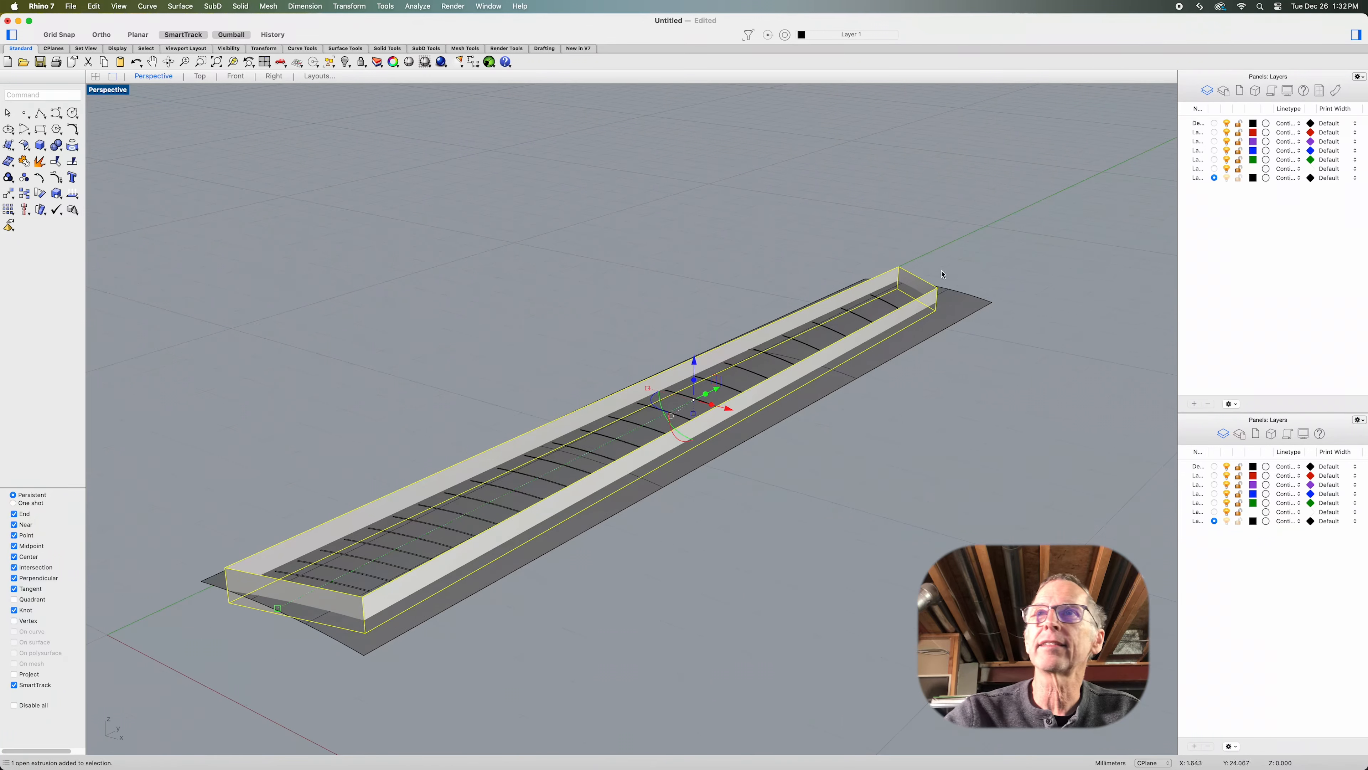
click(55, 162)
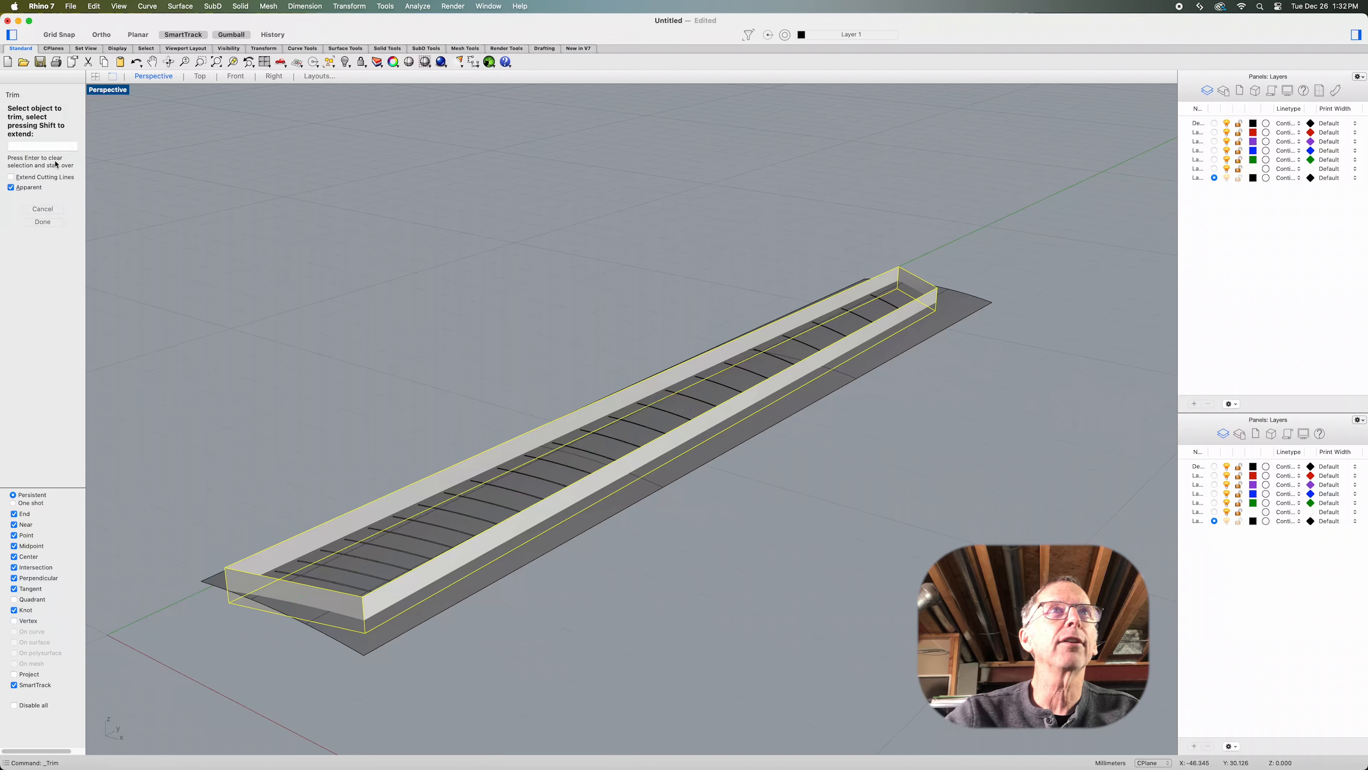
click(445, 603)
right_drag(417, 664, 504, 667)
right_drag(296, 474, 201, 478)
click(42, 227)
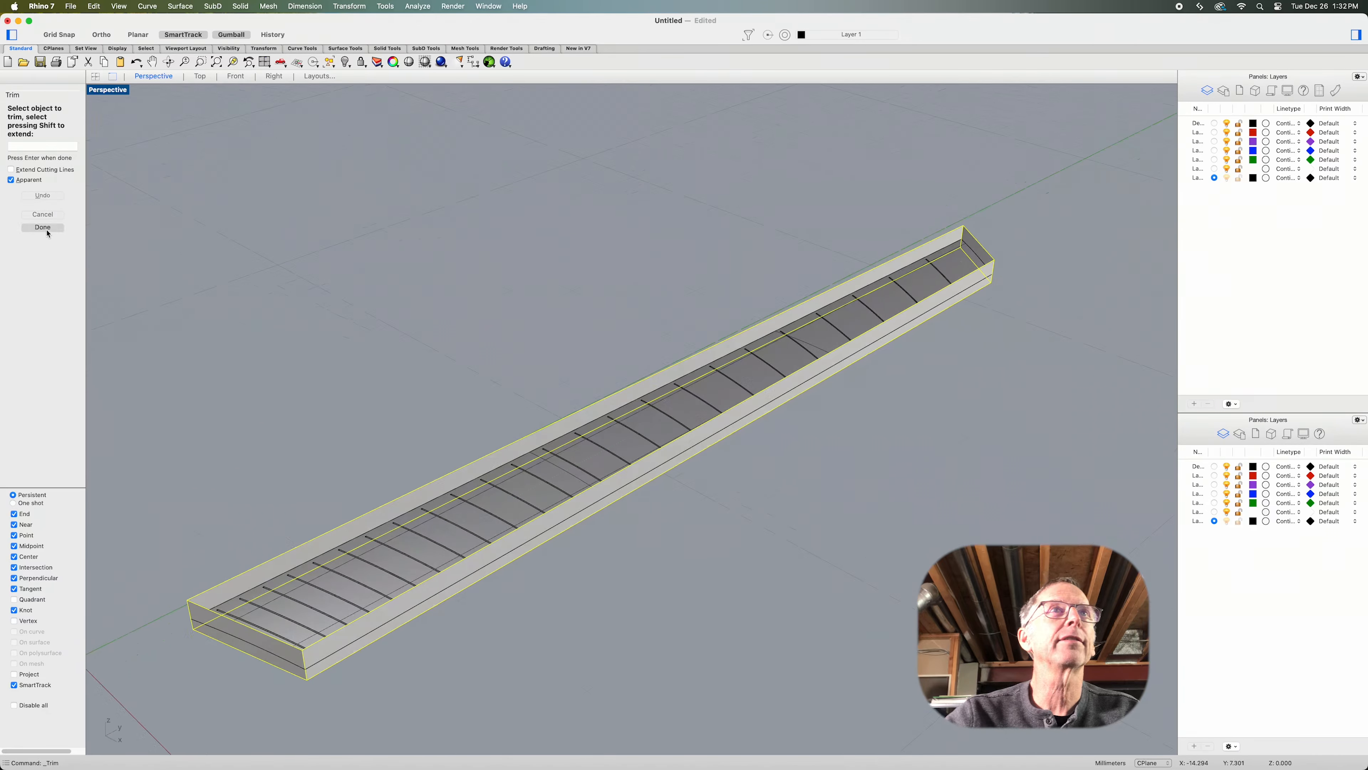
key(Escape)
Trim off the extruded walls above the fretboard top, using the radiused surface as the cutting object
click(360, 572)
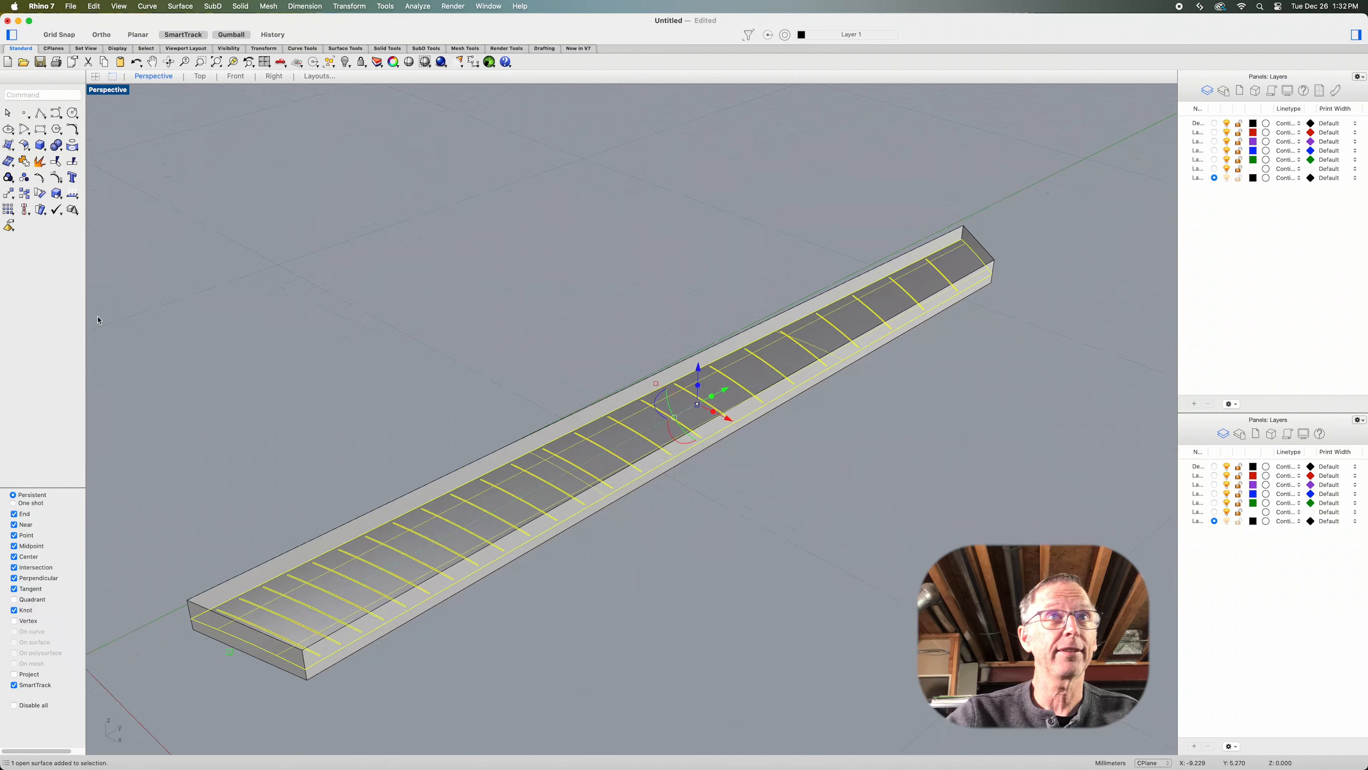
click(56, 161)
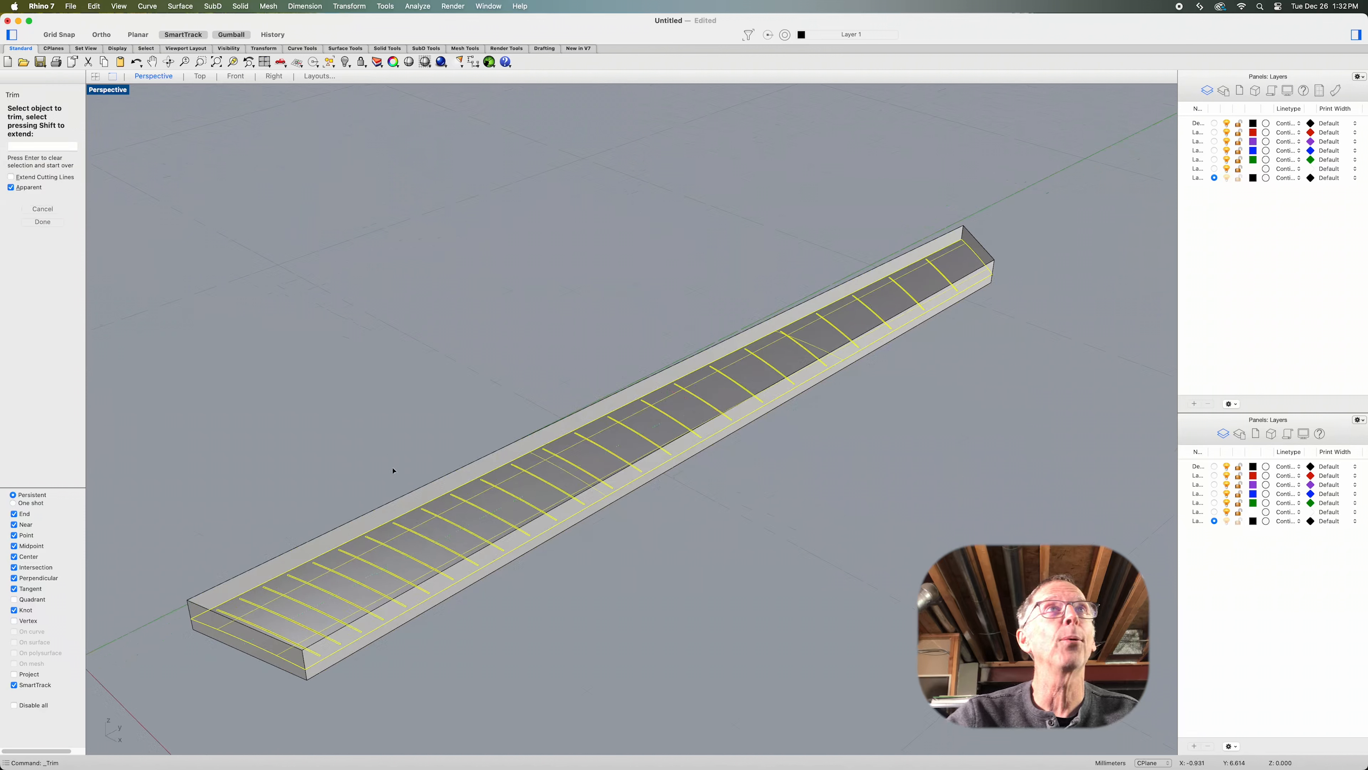
click(392, 511)
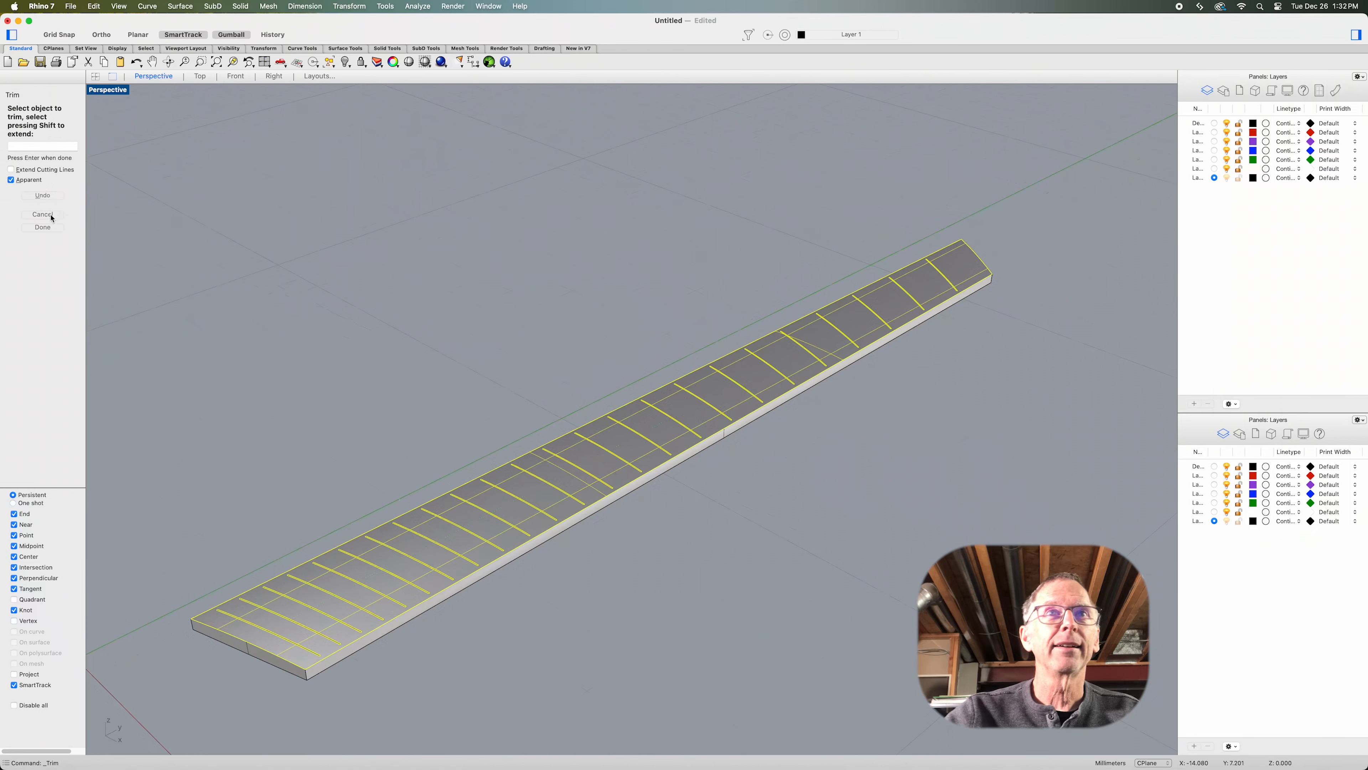
key(Return)
key(Escape)
scroll(428, 305, down, 3)
right_drag(427, 305, 659, 448)
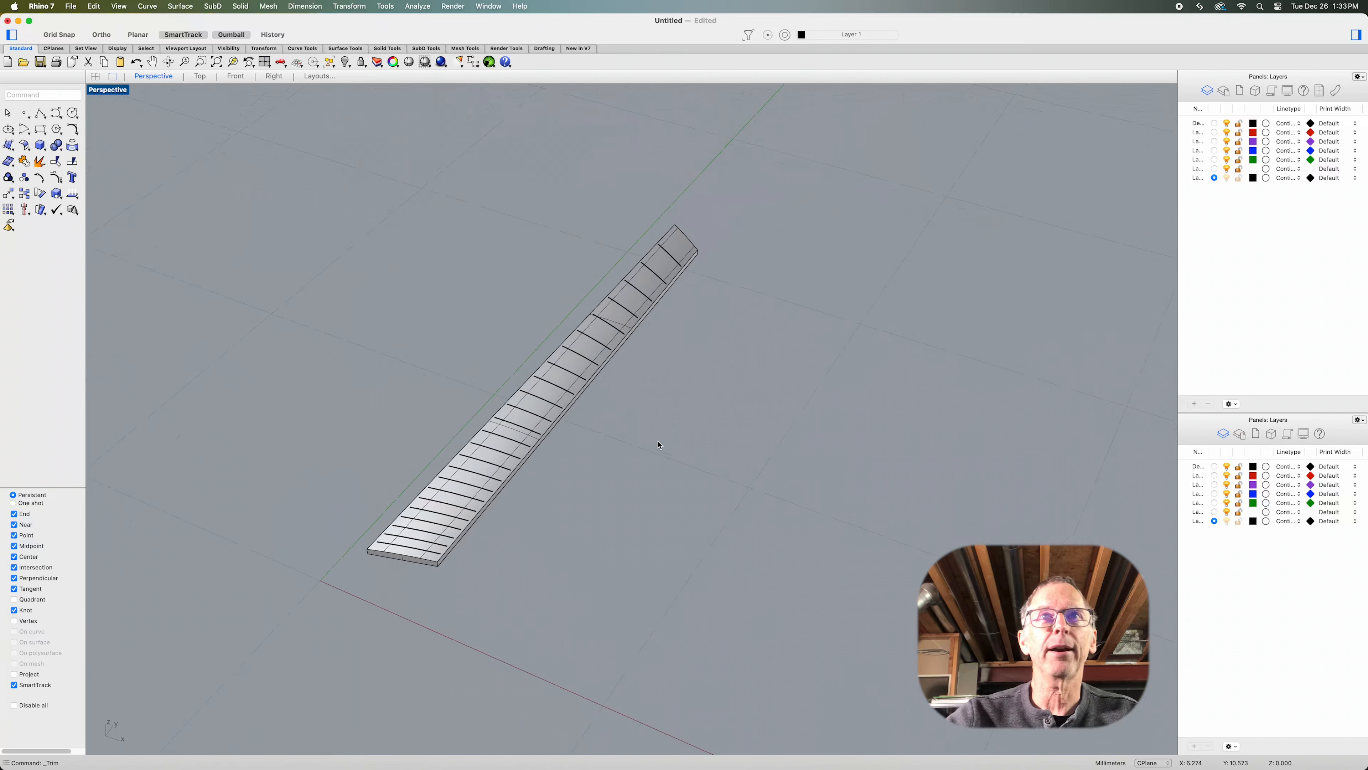
scroll(658, 445, up, 5)
right_drag(657, 446, 764, 474)
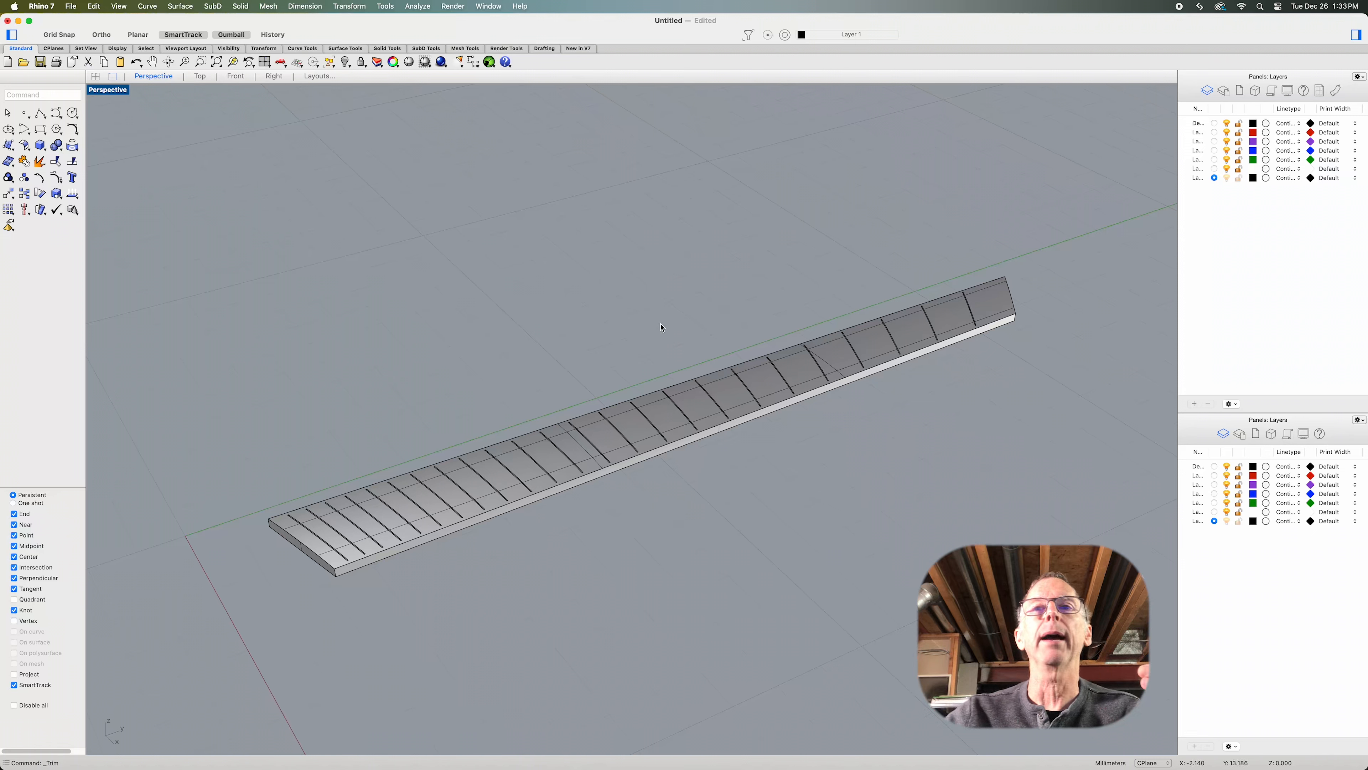
click(71, 6)
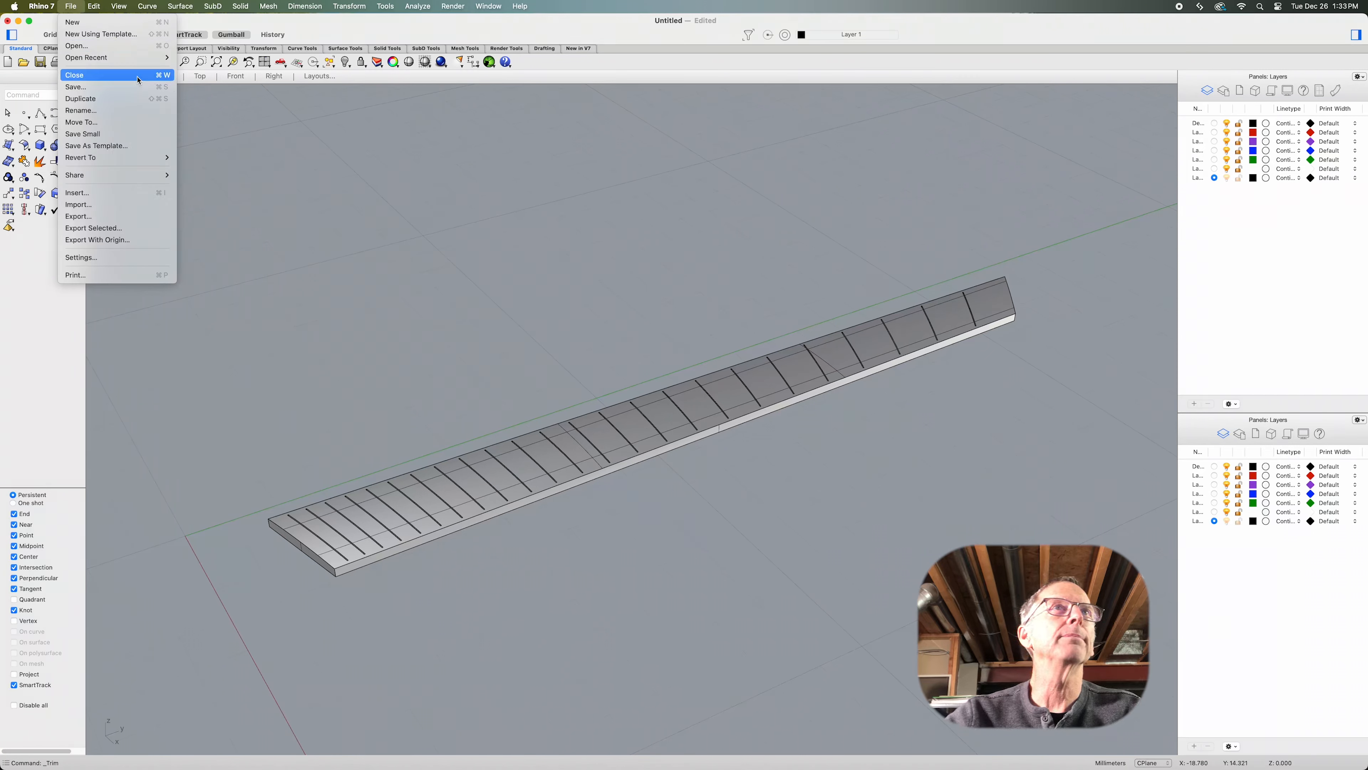
click(138, 88)
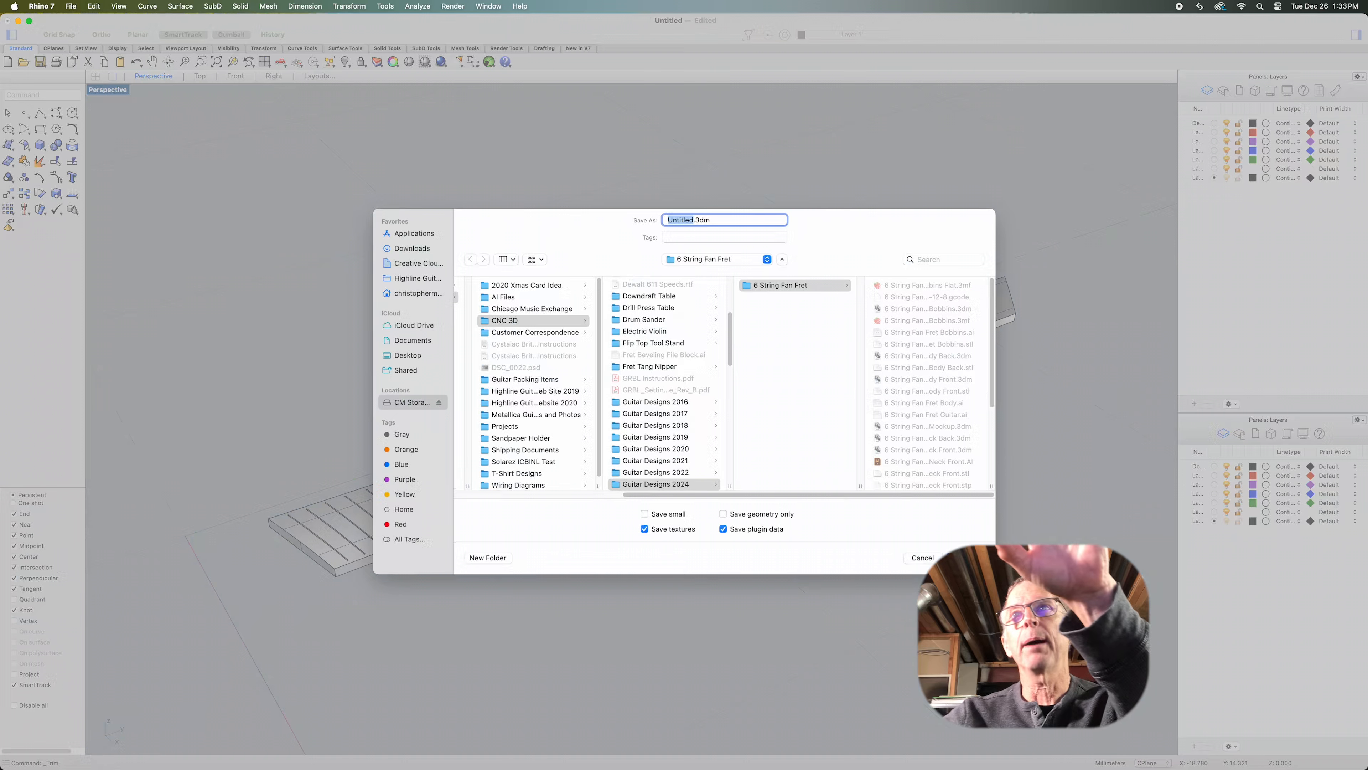
click(927, 560)
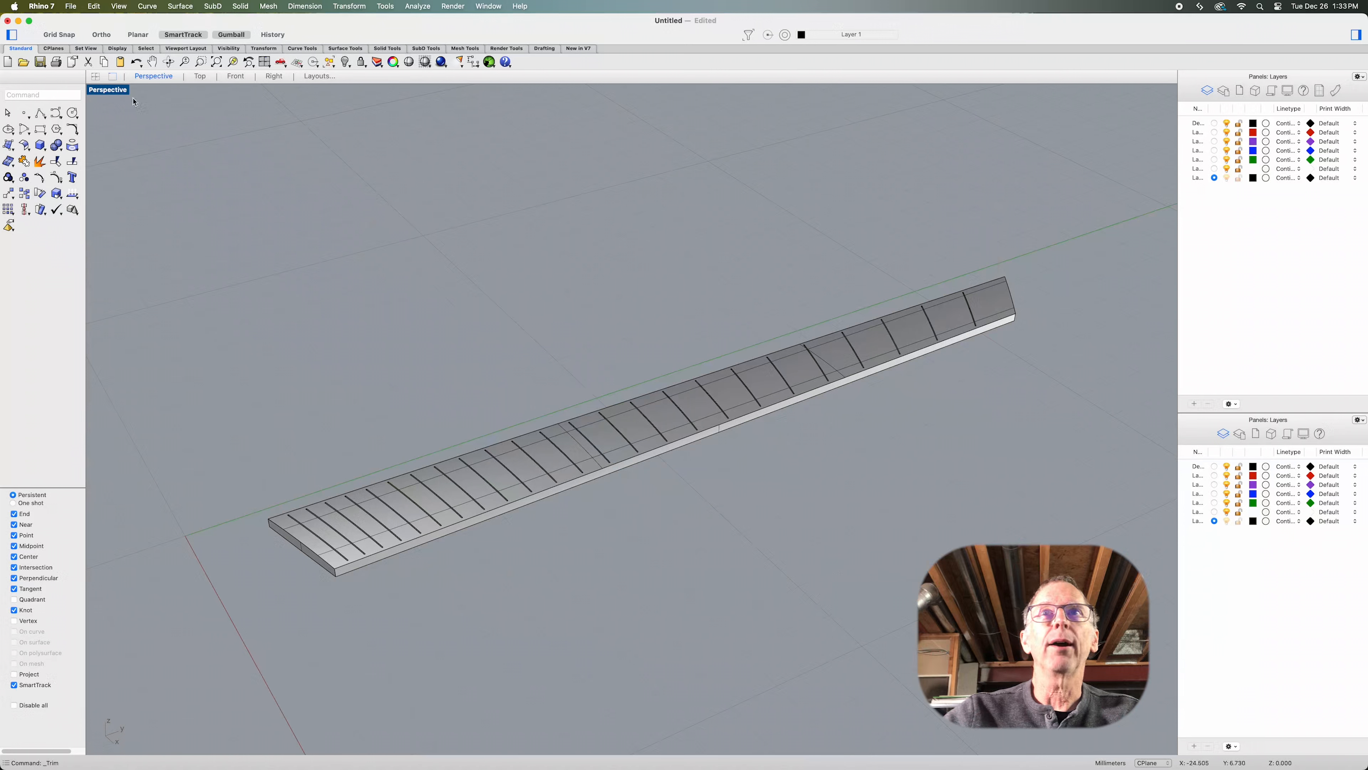
Start exporting the whole fretboard model in STL (Stereolithography) format to the Desktop as Untitled.stl
click(66, 5)
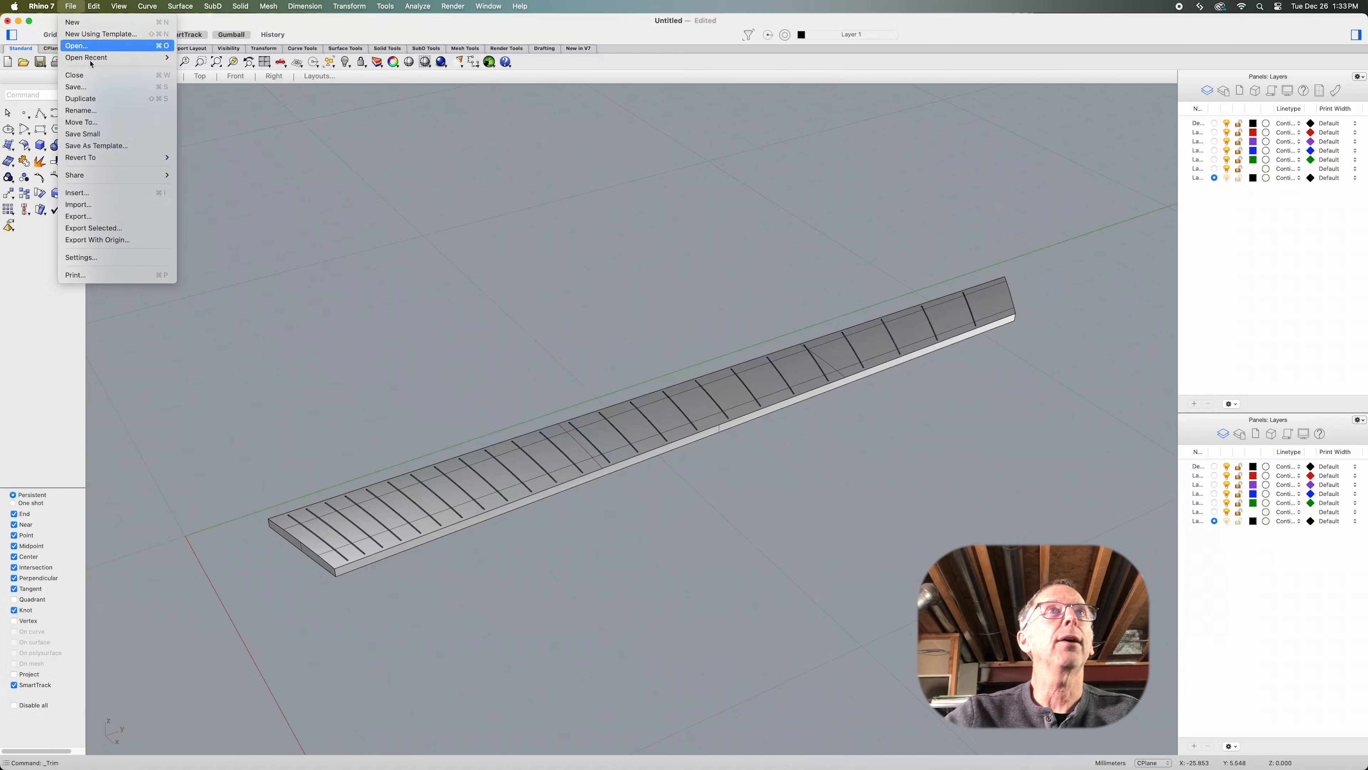
click(128, 218)
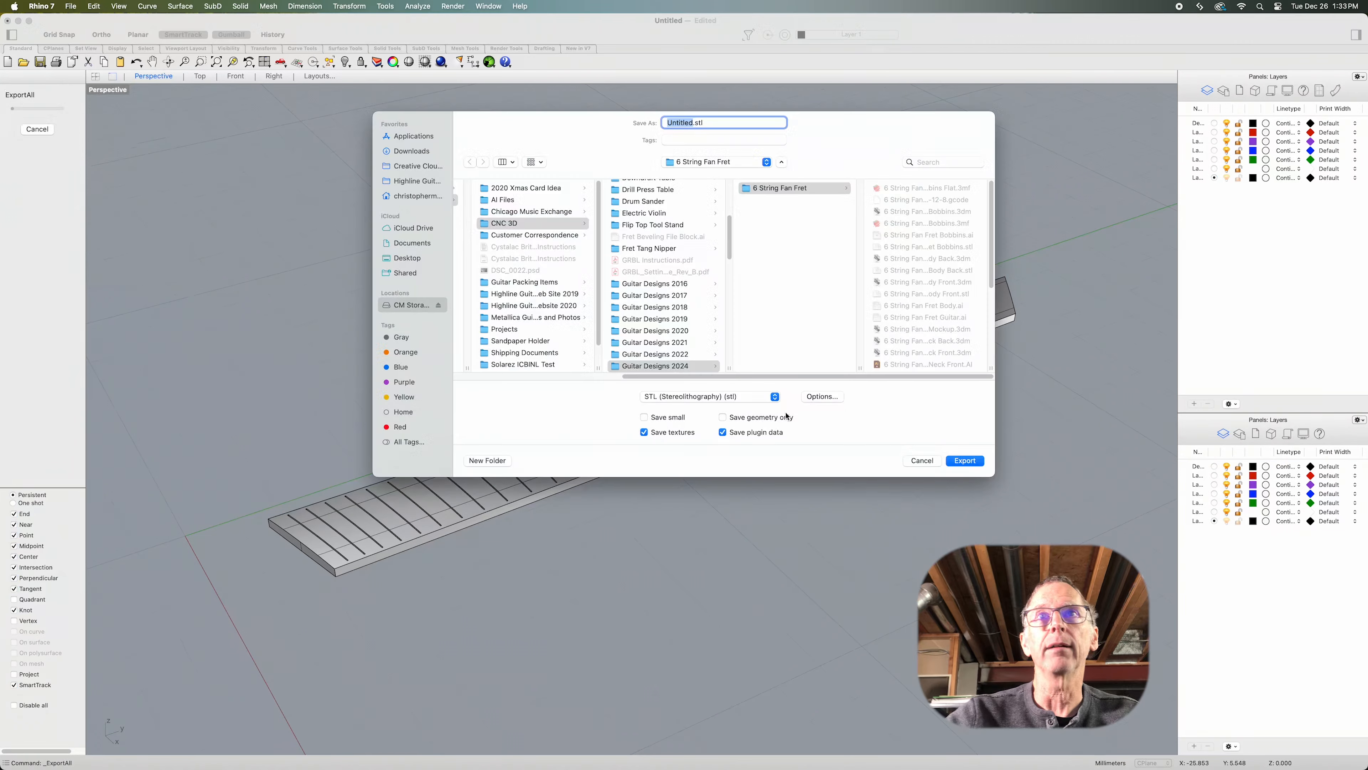
click(704, 398)
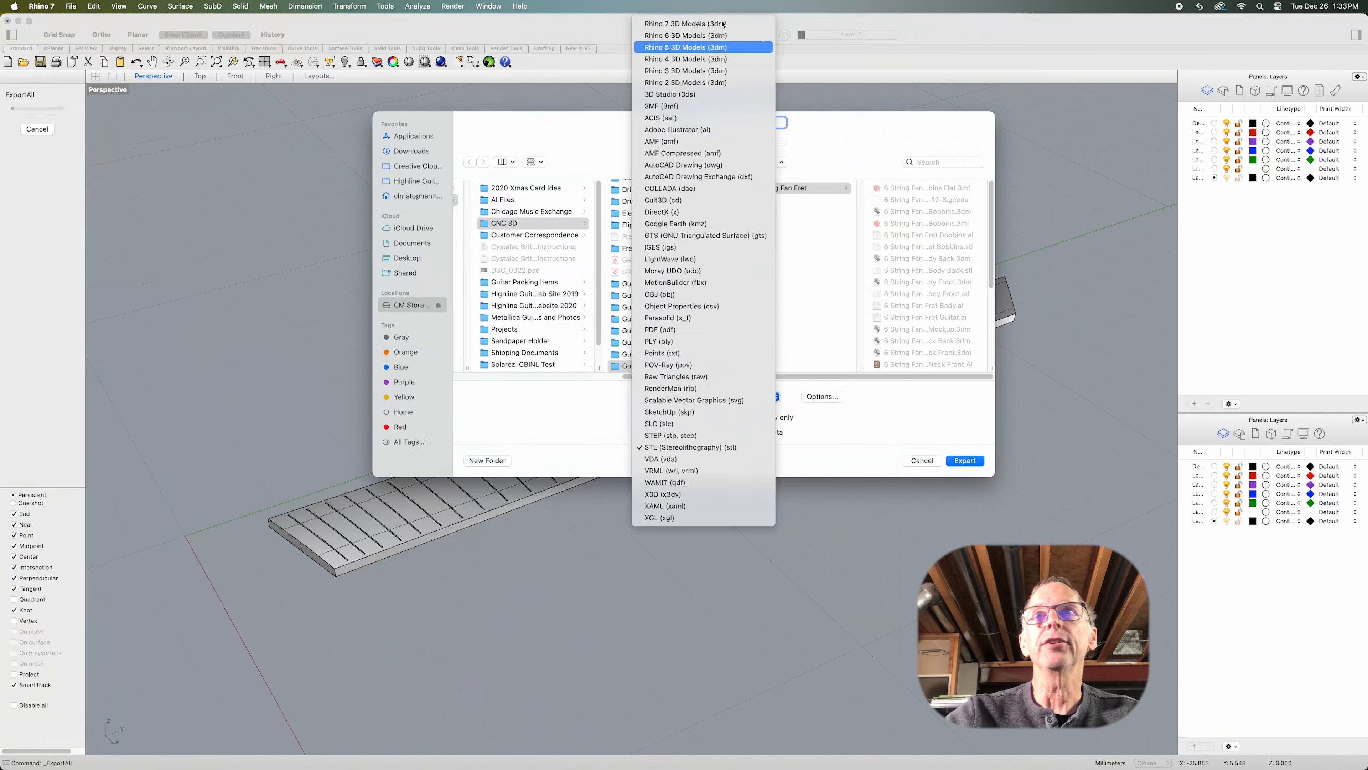
click(702, 448)
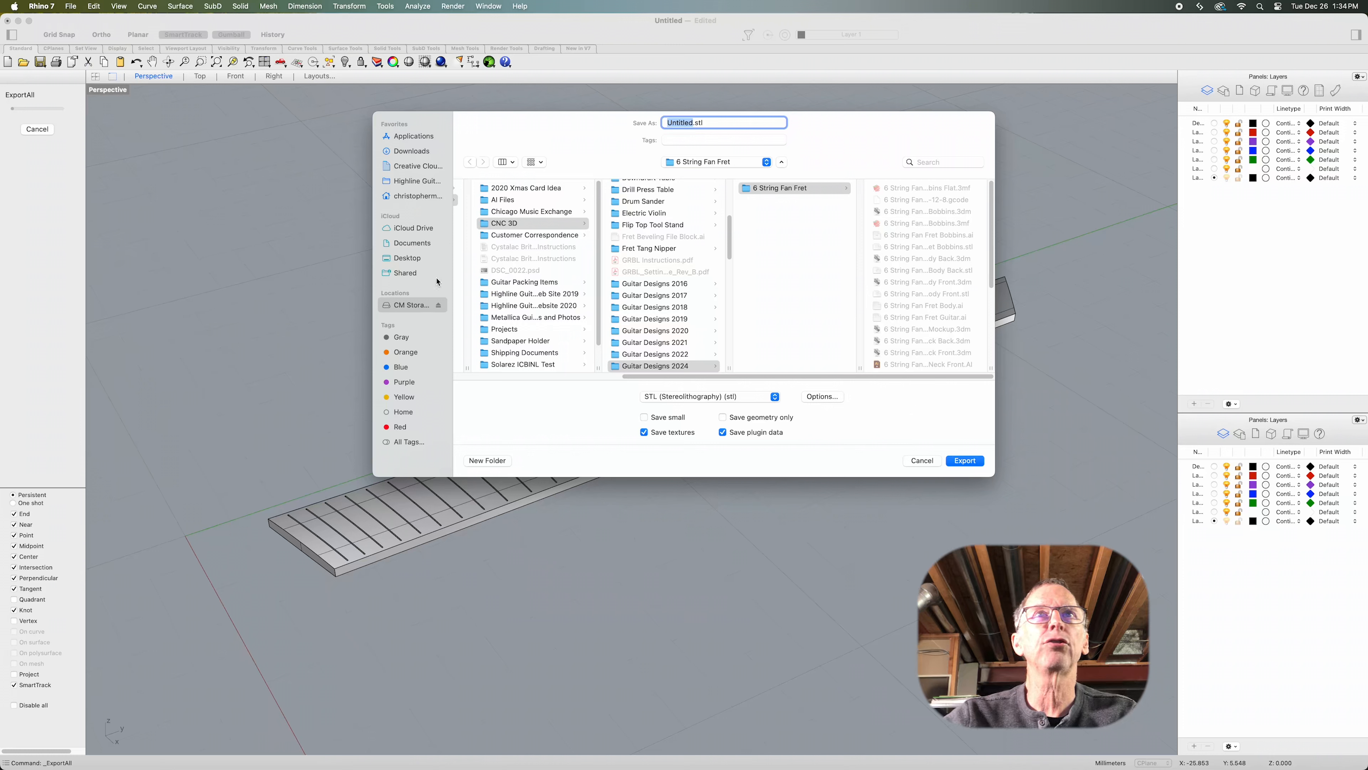
click(407, 257)
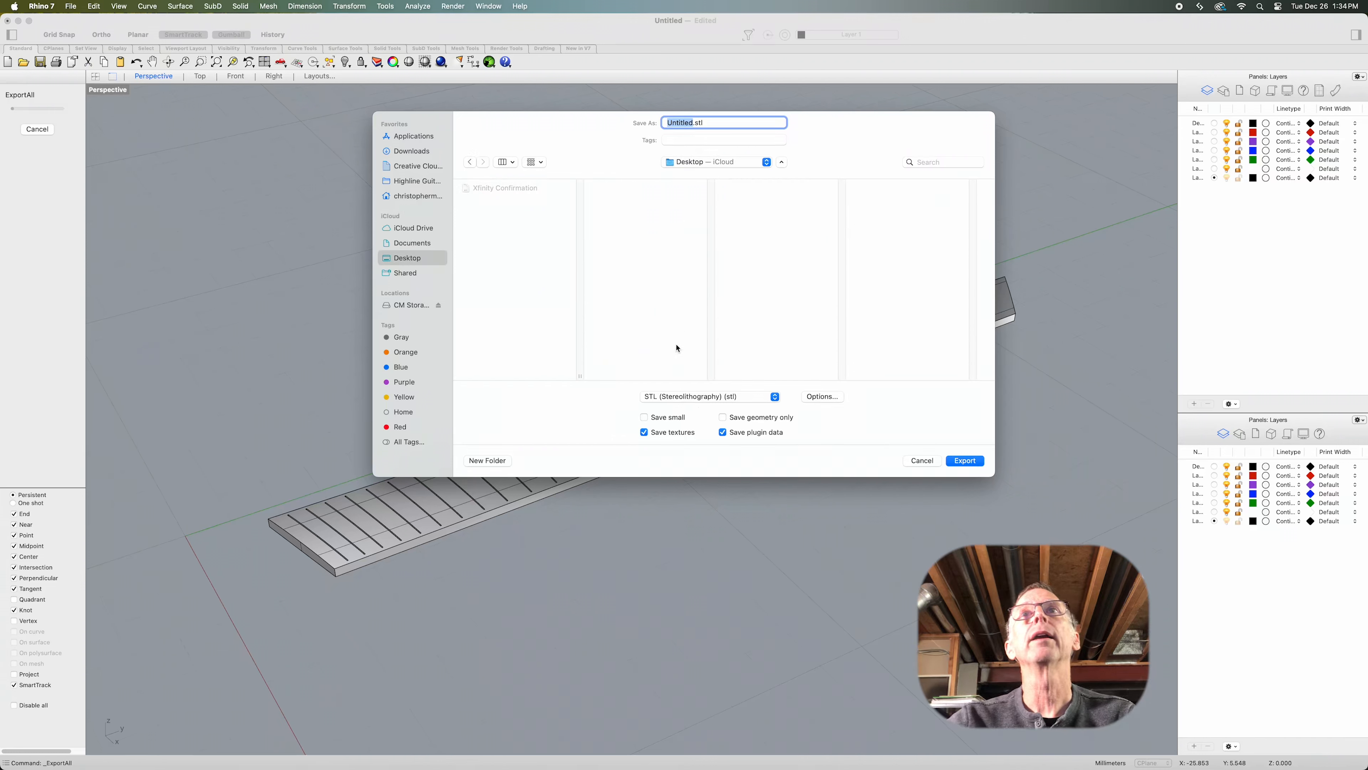
click(963, 461)
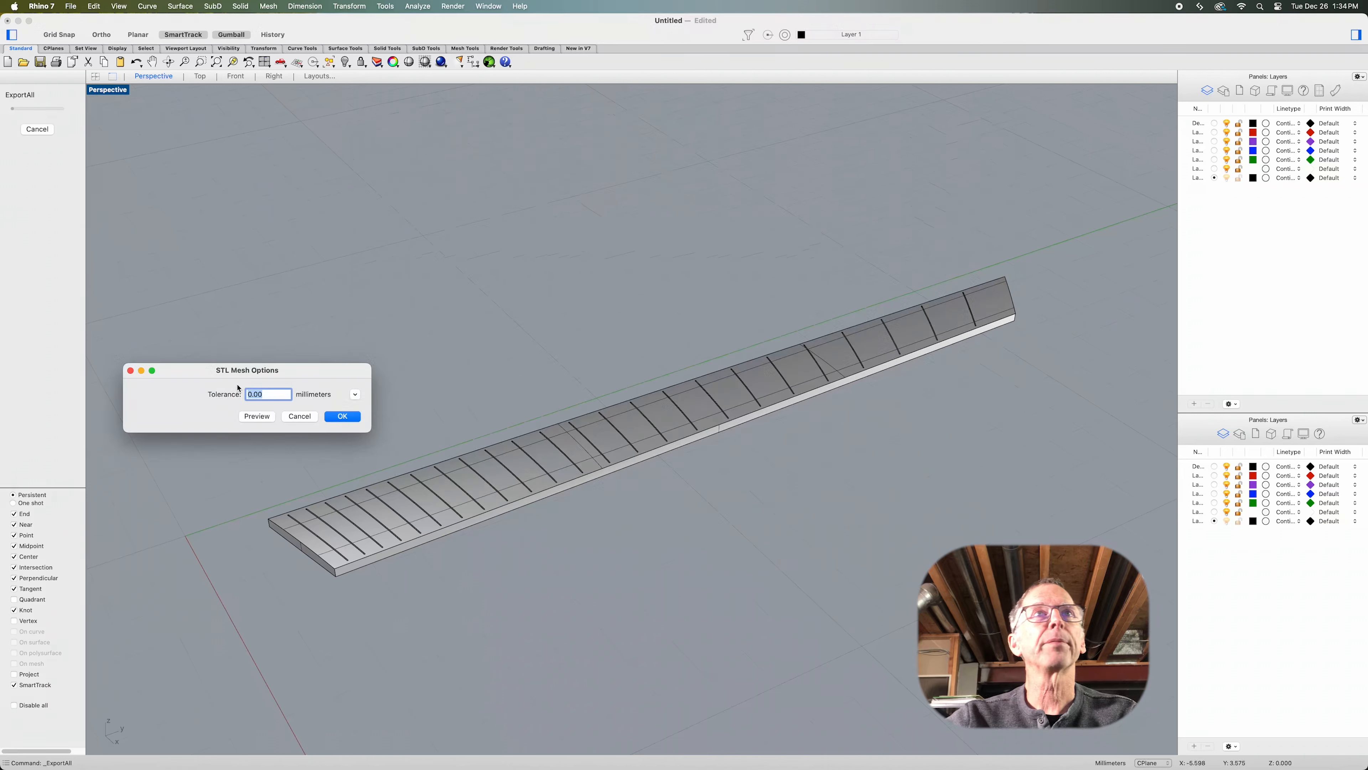
Set the STL mesh tolerance to .001 millimeters and export as a Binary file with open objects included
text(.001)
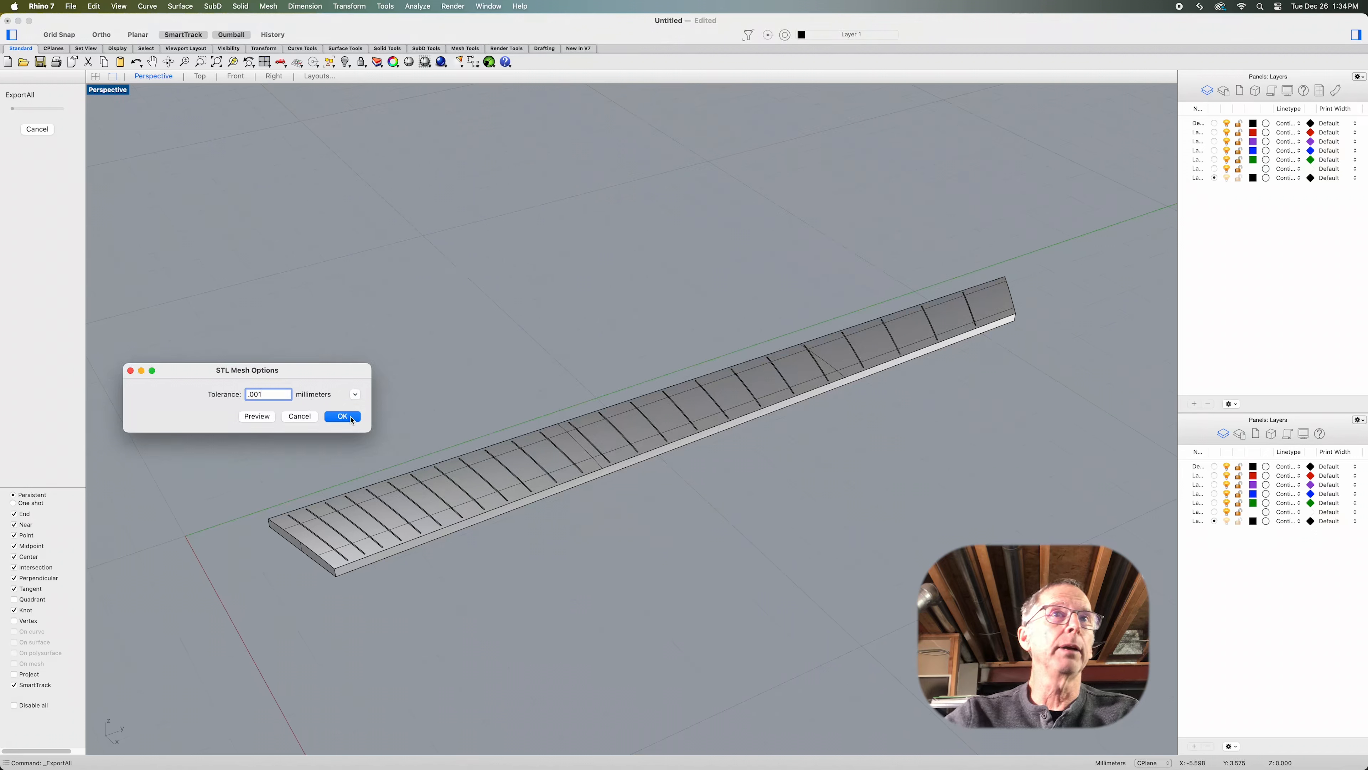
click(343, 417)
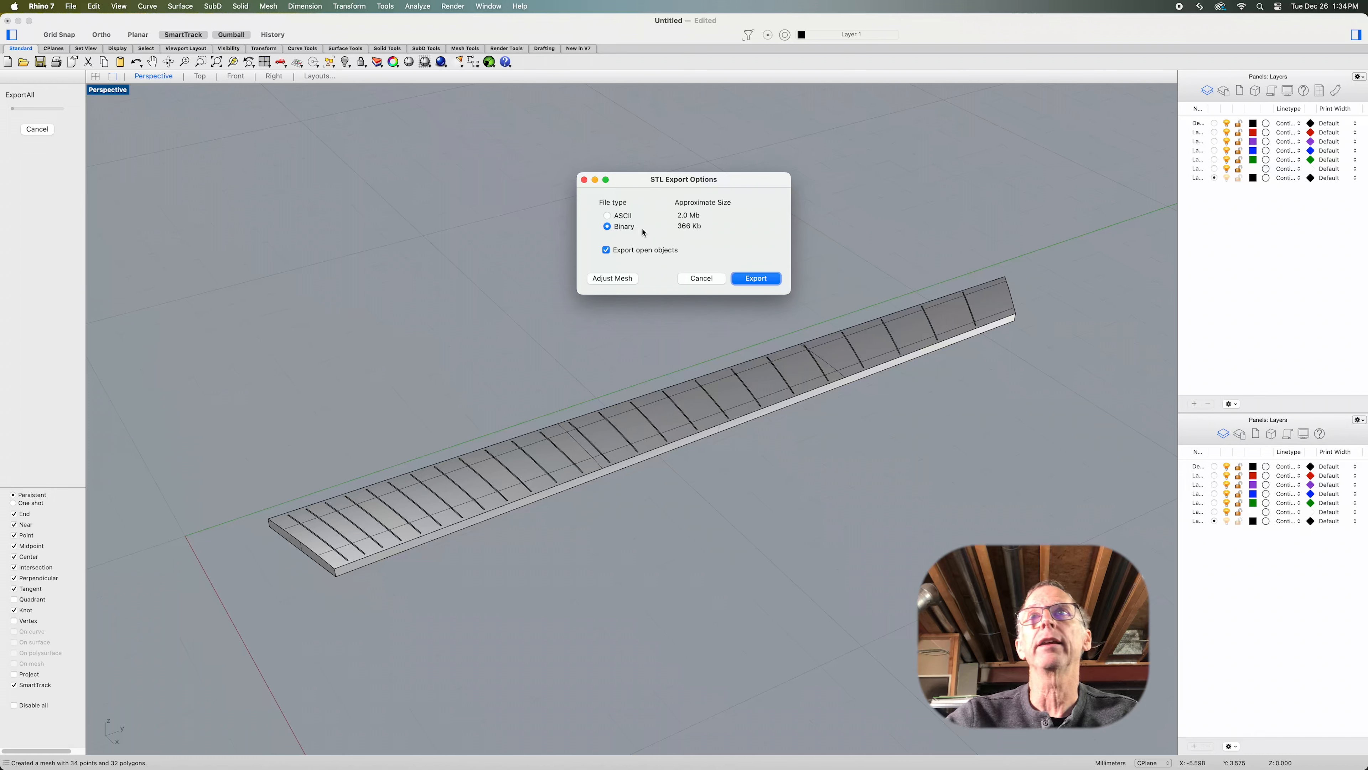
click(771, 281)
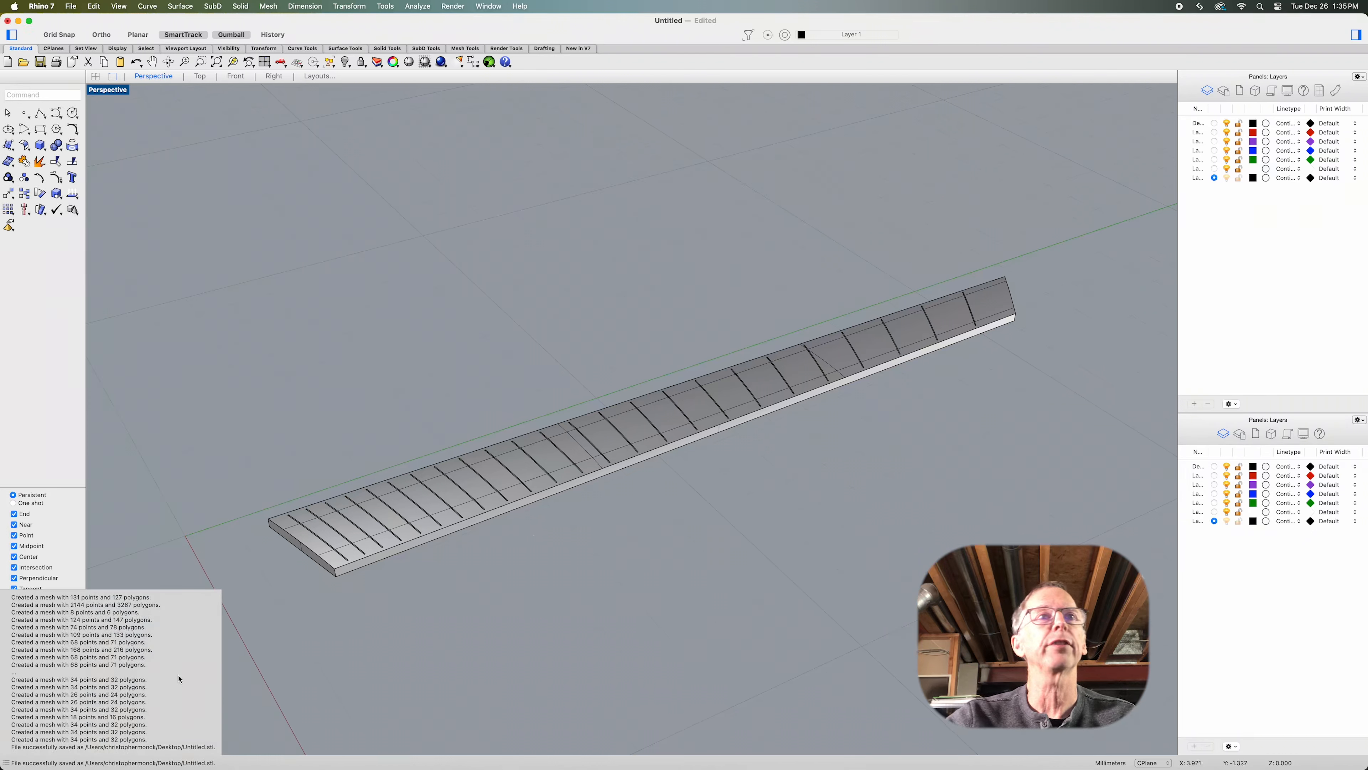